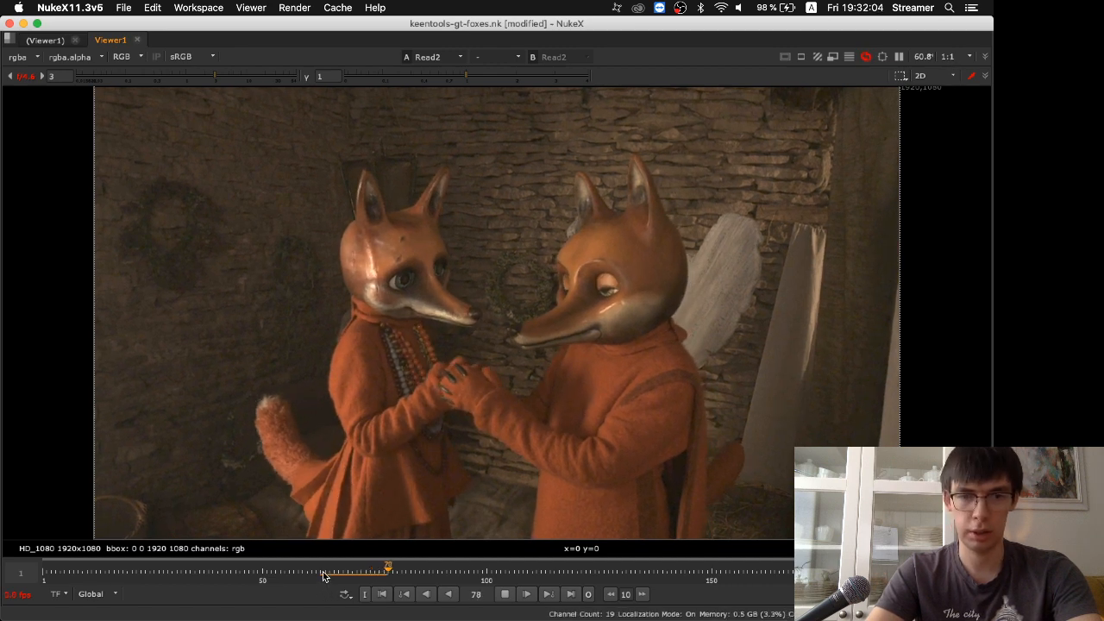
Play and scrub through the fox footage in the enlarged viewer, examining how both heads move between frames 64 and 121
{"action": "scroll", "coordinate": [325, 571], "scroll_direction": "down", "scroll_amount": 1}
{"action": "middle_click_drag", "start_coordinate": [324, 570], "coordinate": [541, 554]}
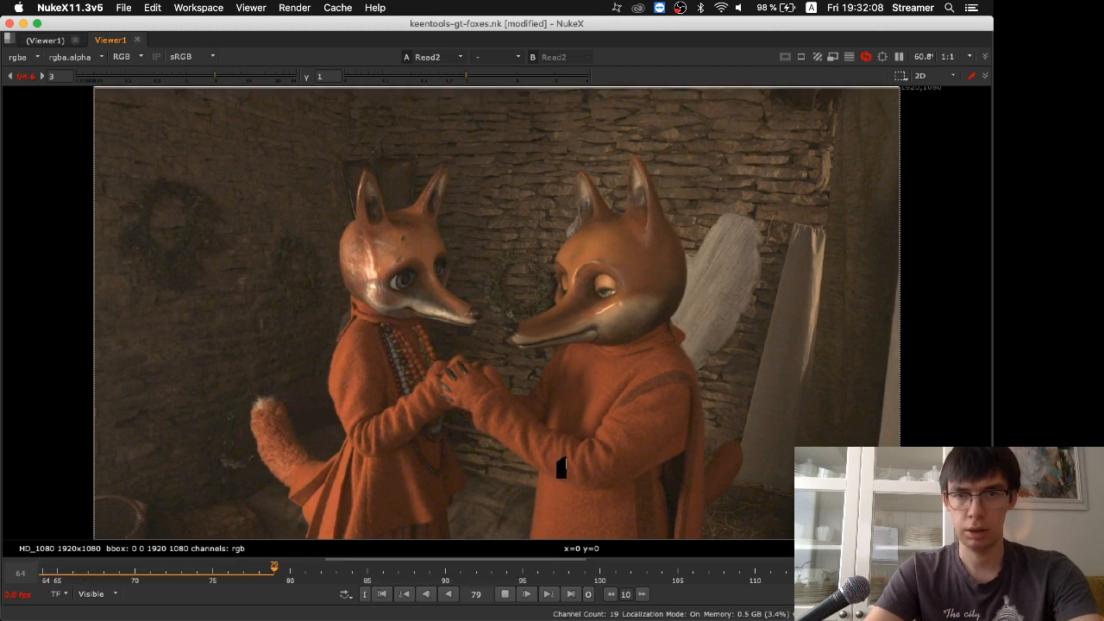
{"action": "key", "text": "space"}
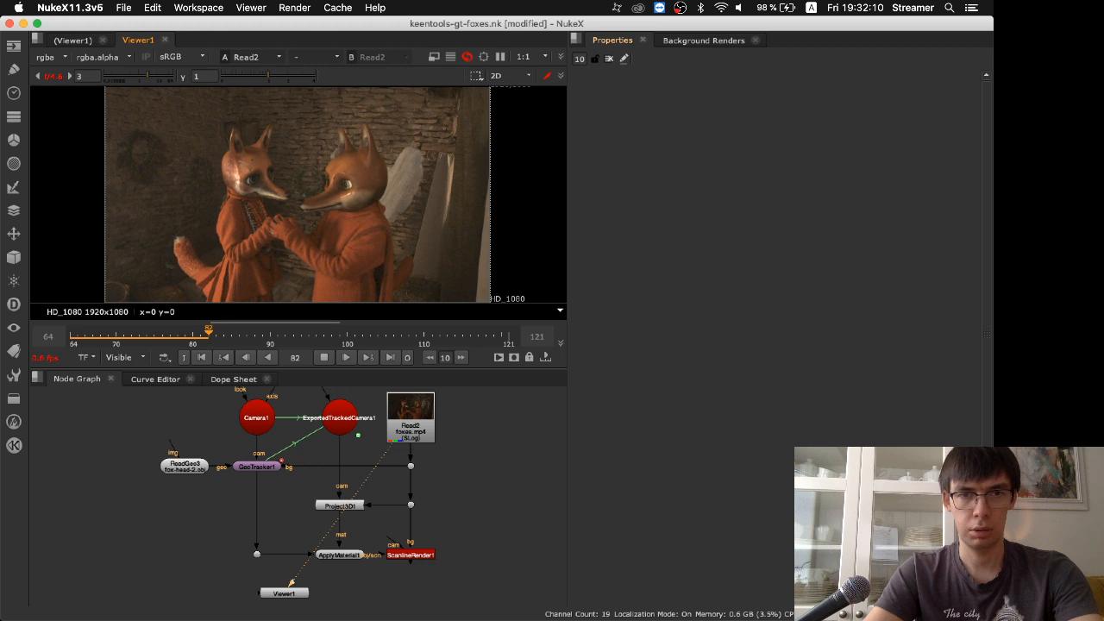
{"action": "left_click_drag", "start_coordinate": [260, 246], "coordinate": [357, 246]}
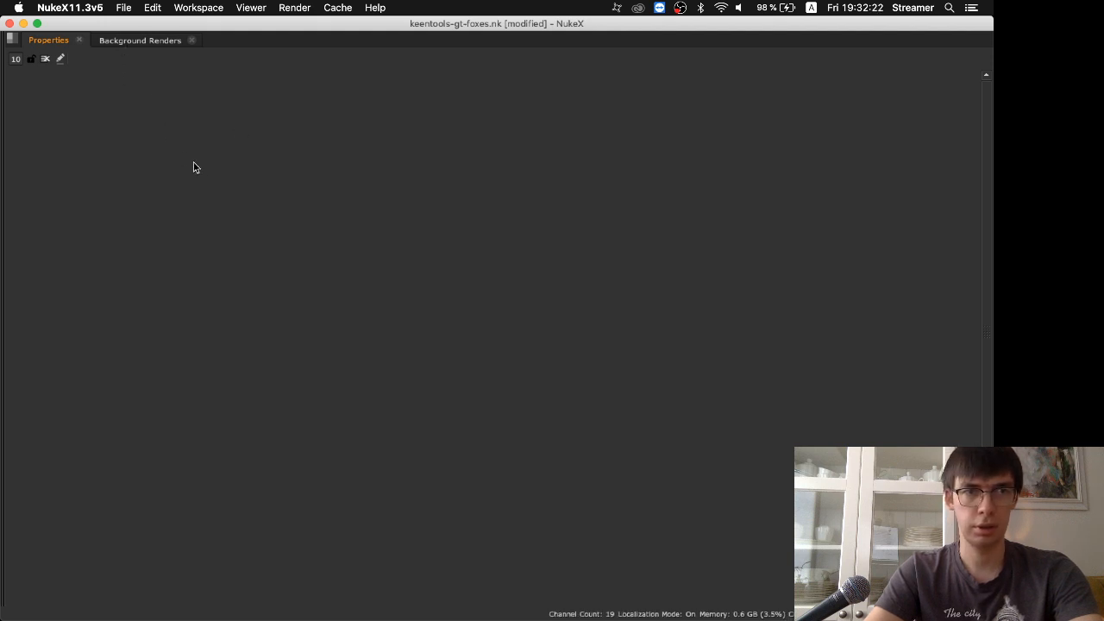
{"action": "key", "text": "space"}
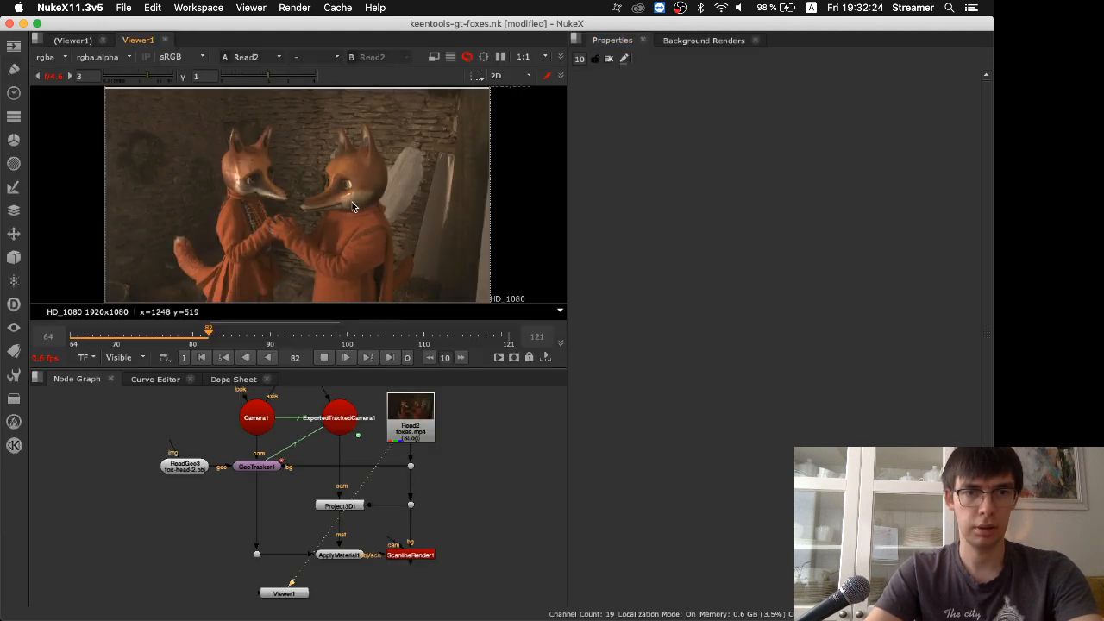
{"action": "key", "text": "space"}
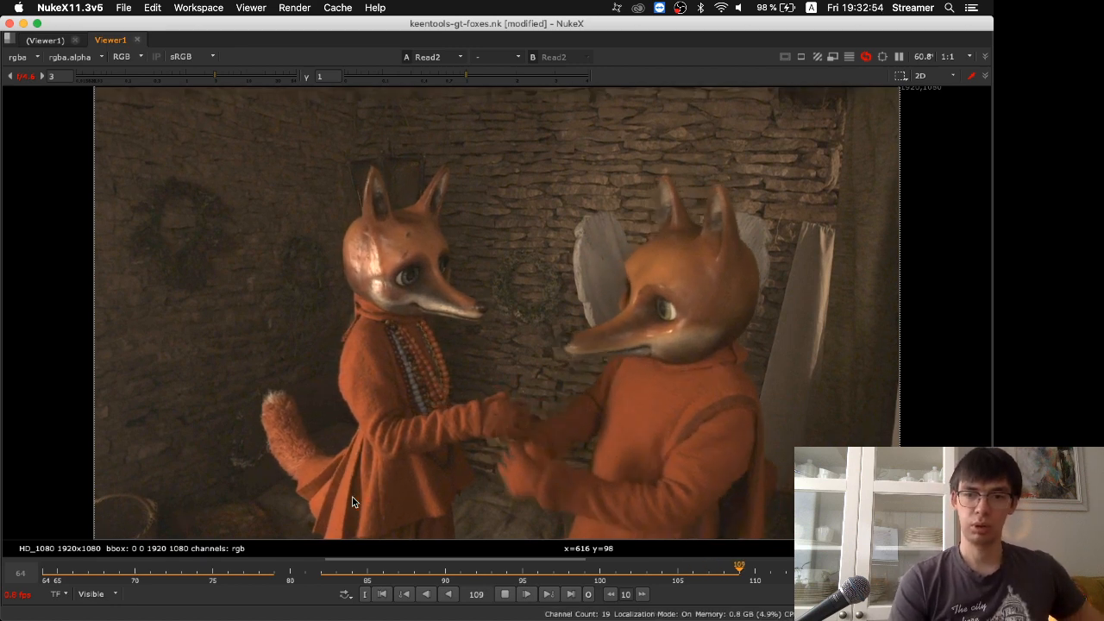
{"action": "left_click", "coordinate": [266, 575]}
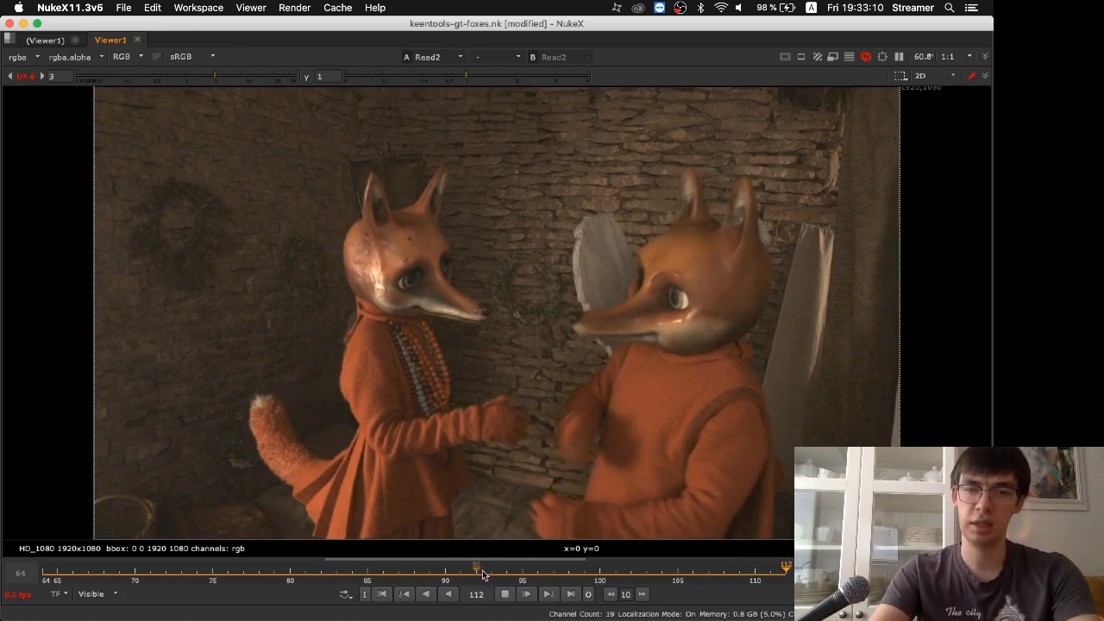
{"action": "left_click", "coordinate": [504, 595]}
{"action": "key", "text": "space"}
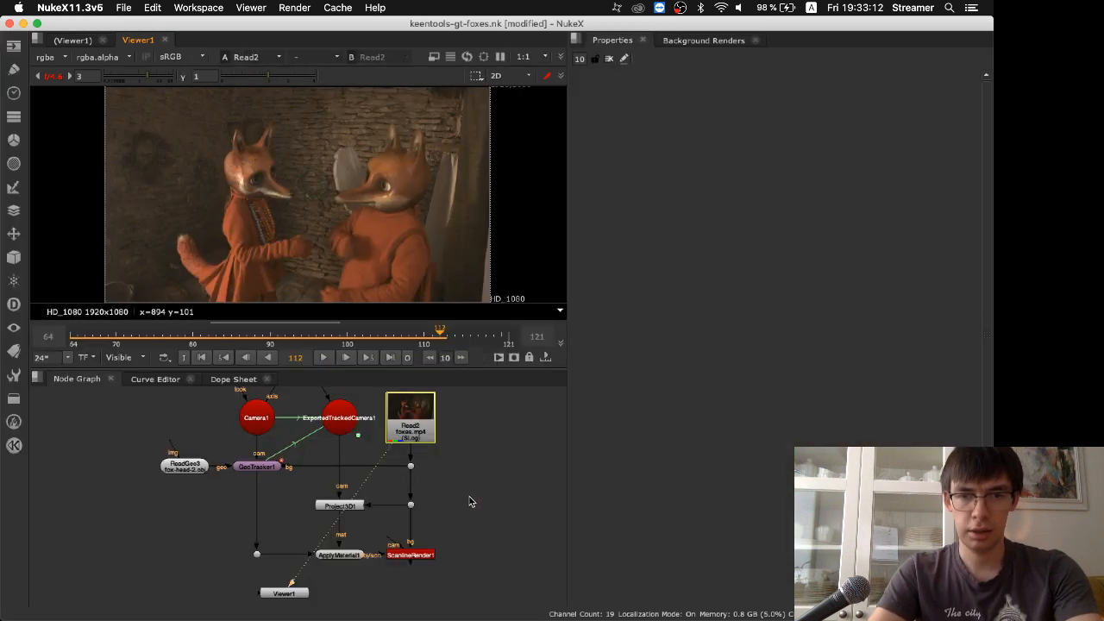
Open the GeoTracker1 node's properties and show its output in the viewer
{"action": "double_click", "coordinate": [256, 467]}
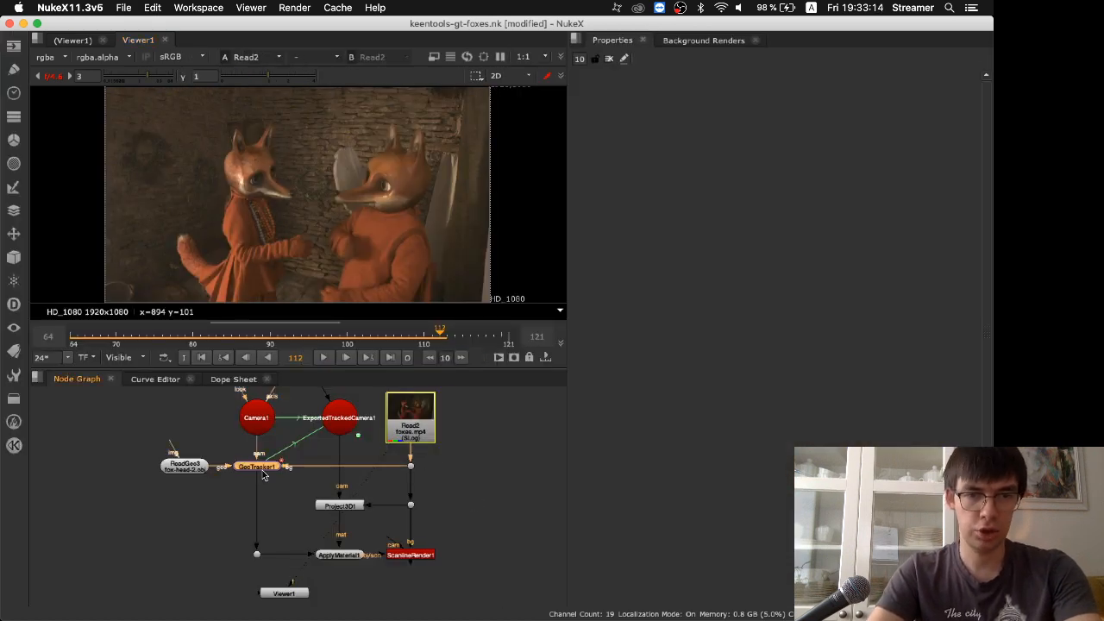
{"action": "key", "text": "1"}
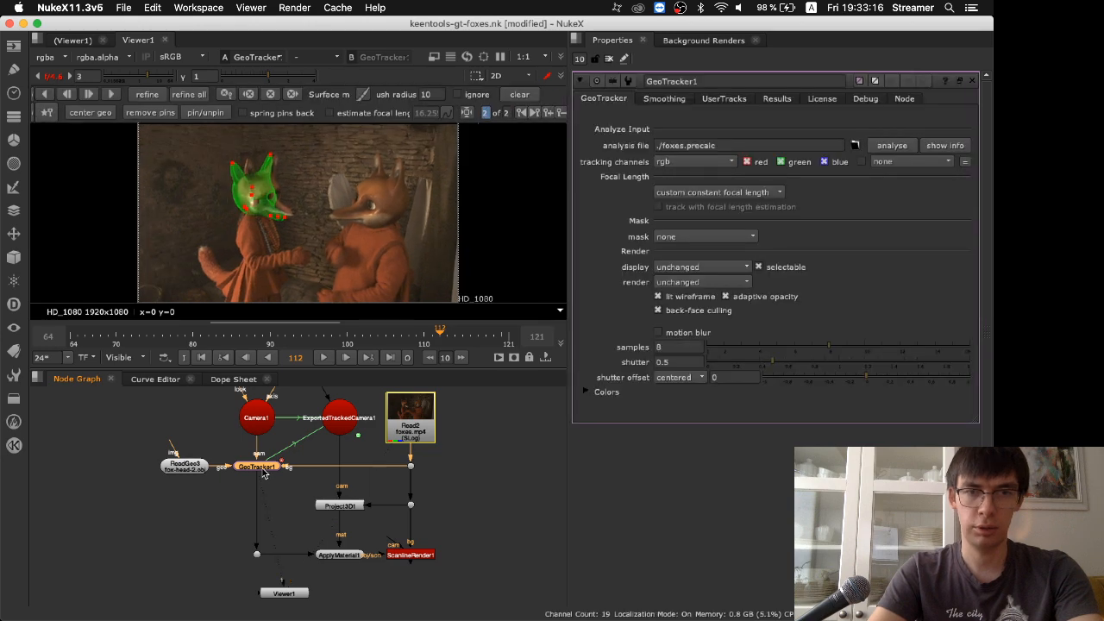
Display the ReadGeo3 fox head model in the 3D viewer and inspect its shape from several angles
{"action": "left_click", "coordinate": [186, 466]}
{"action": "key", "text": "1"}
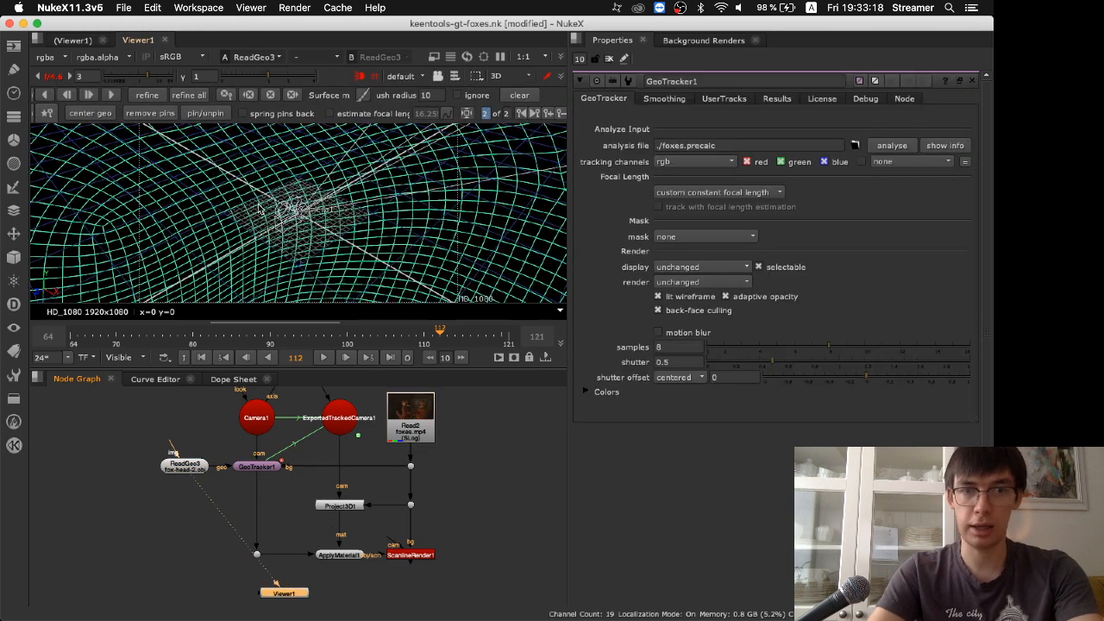
{"action": "key", "text": "f"}
{"action": "left_click", "coordinate": [496, 205]}
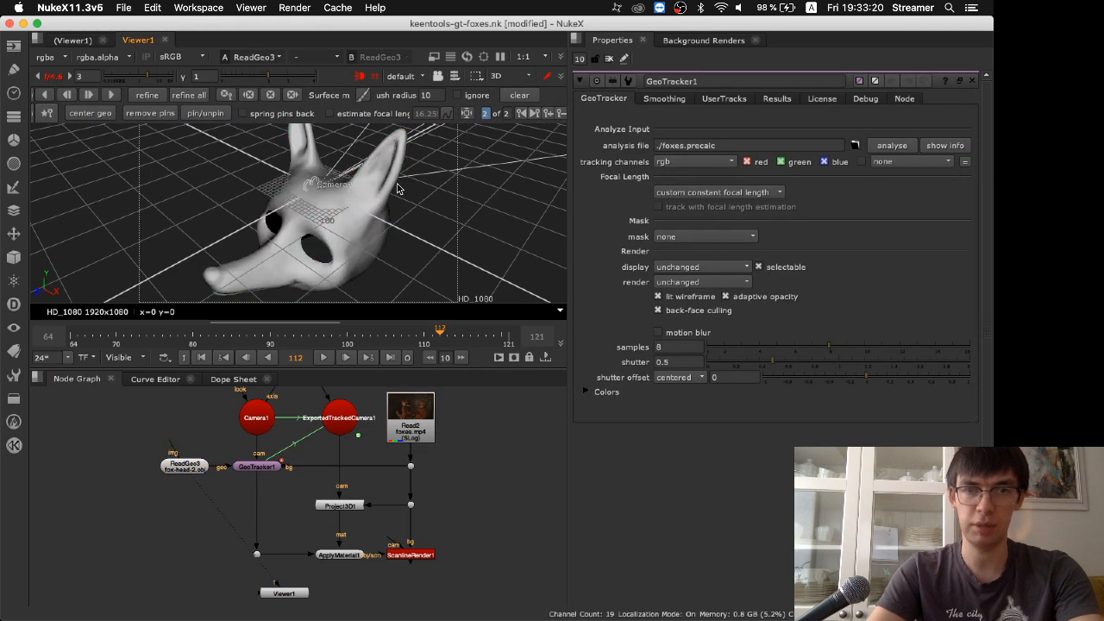
{"action": "mouse_move", "coordinate": [405, 246]}
{"action": "left_mouse_down", "text": "super"}
{"action": "mouse_move", "coordinate": [350, 219]}
{"action": "mouse_move", "coordinate": [394, 160]}
{"action": "mouse_move", "coordinate": [427, 174]}
{"action": "left_mouse_up", "text": "super"}
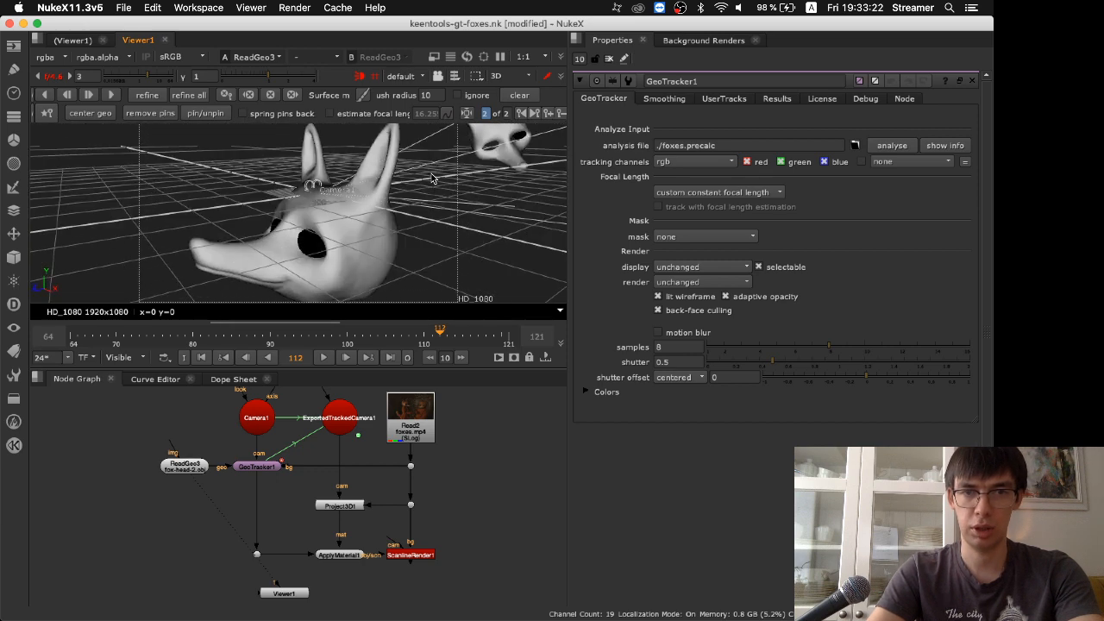
{"action": "key", "text": "space"}
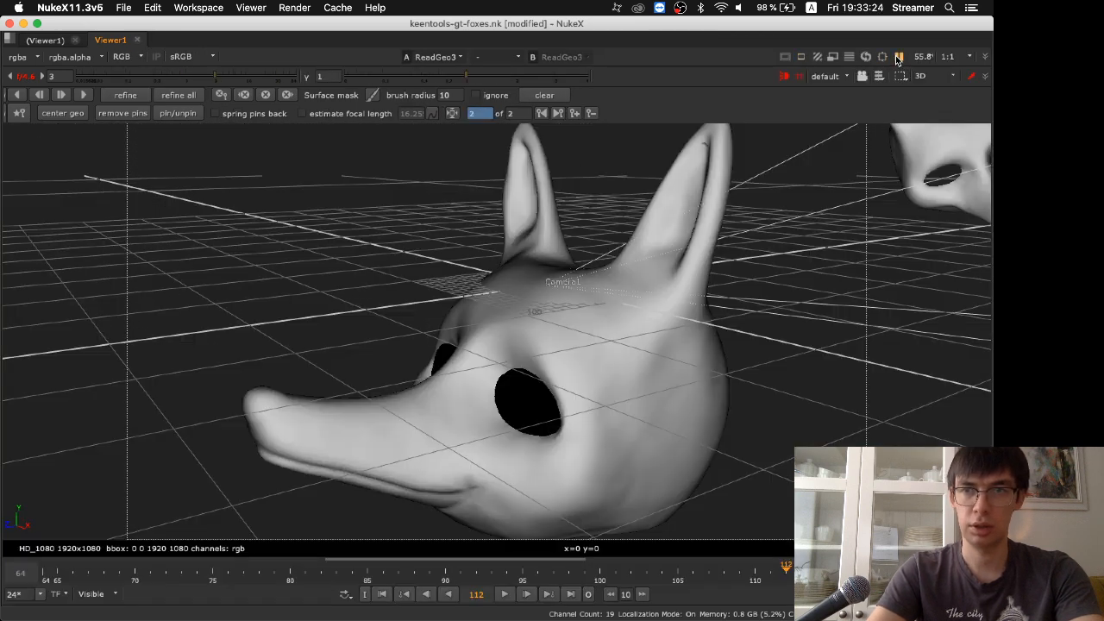
{"action": "scroll", "coordinate": [641, 375], "scroll_direction": "down", "scroll_amount": 6}
{"action": "left_click_drag", "start_coordinate": [738, 395], "coordinate": [731, 417], "text": "super"}
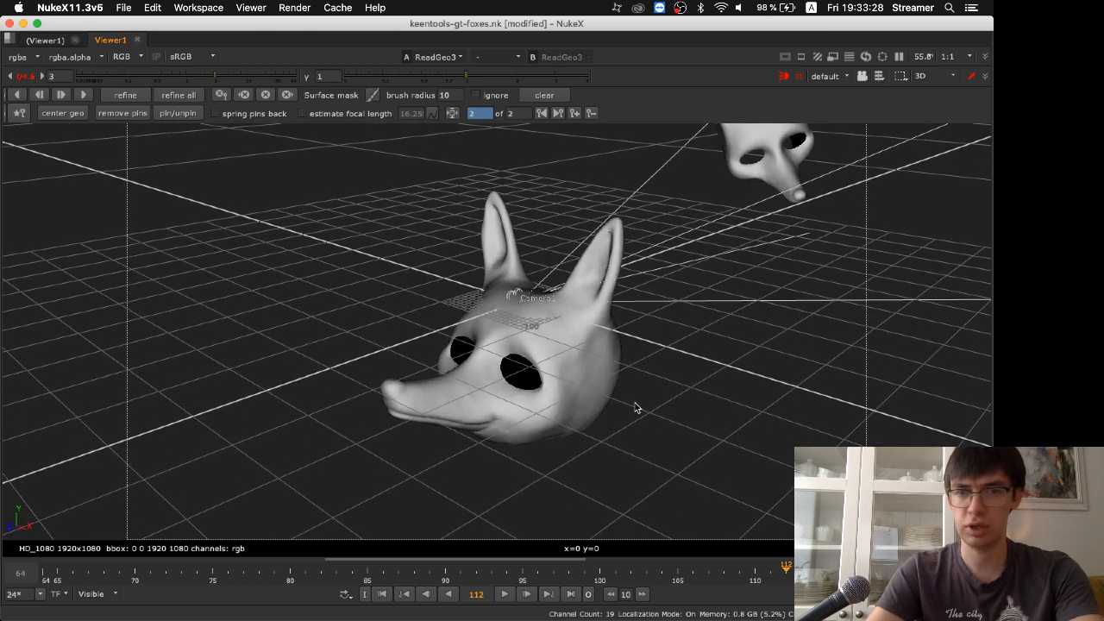
Show GeoTracker1 over the footage in 2D and delete all of its tracking keyframes
{"action": "key", "text": "space"}
{"action": "key", "text": "1"}
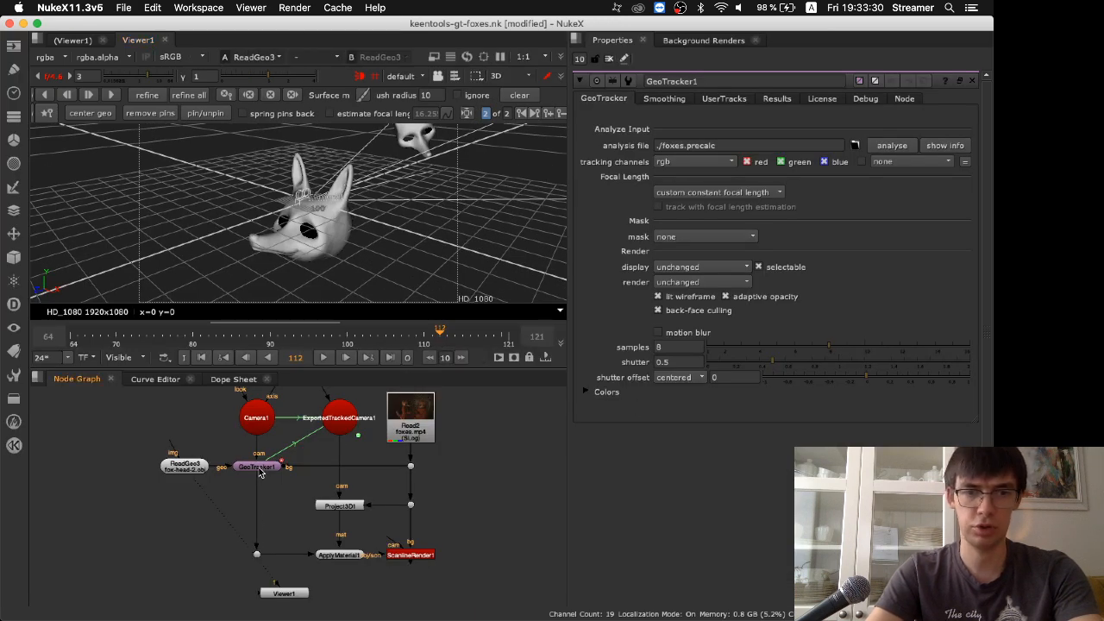
{"action": "left_click", "coordinate": [259, 467]}
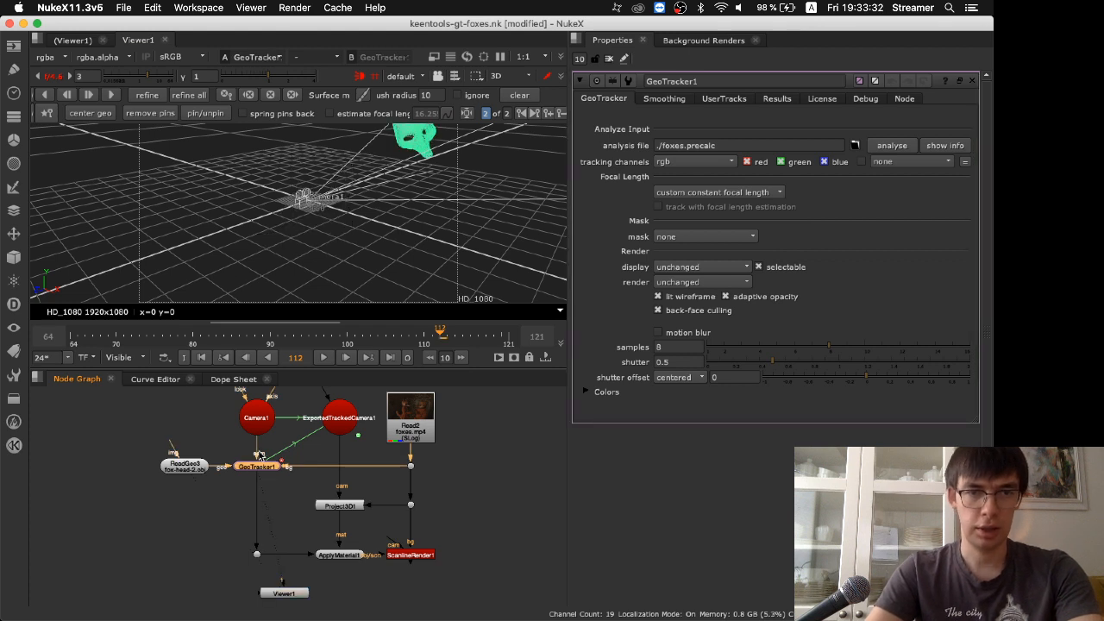
{"action": "key", "text": "Tab"}
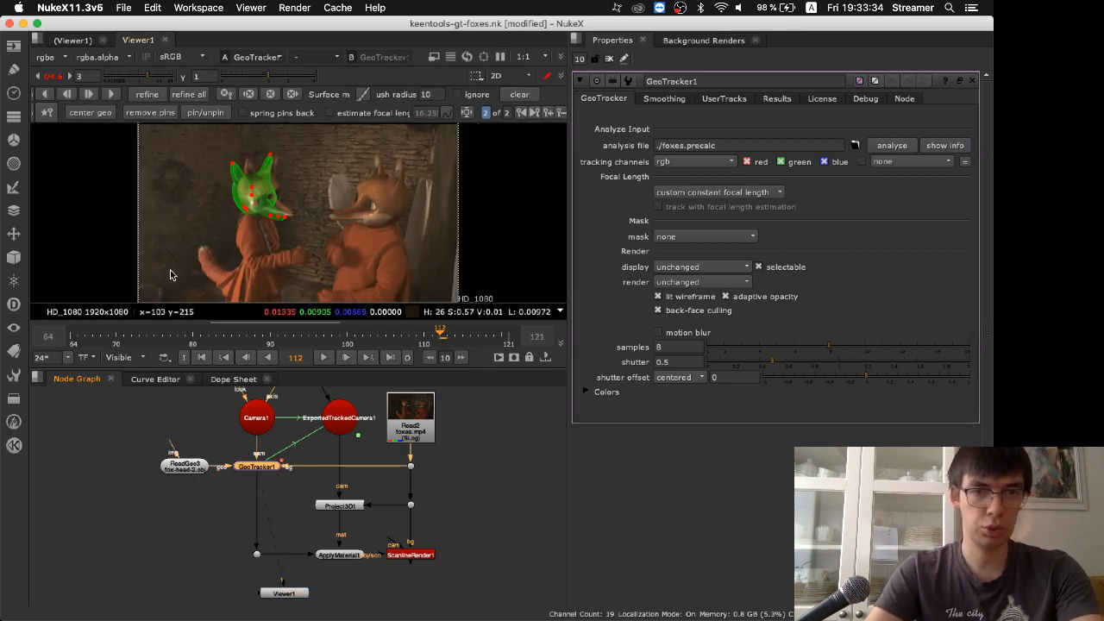
{"action": "left_click", "coordinate": [269, 93]}
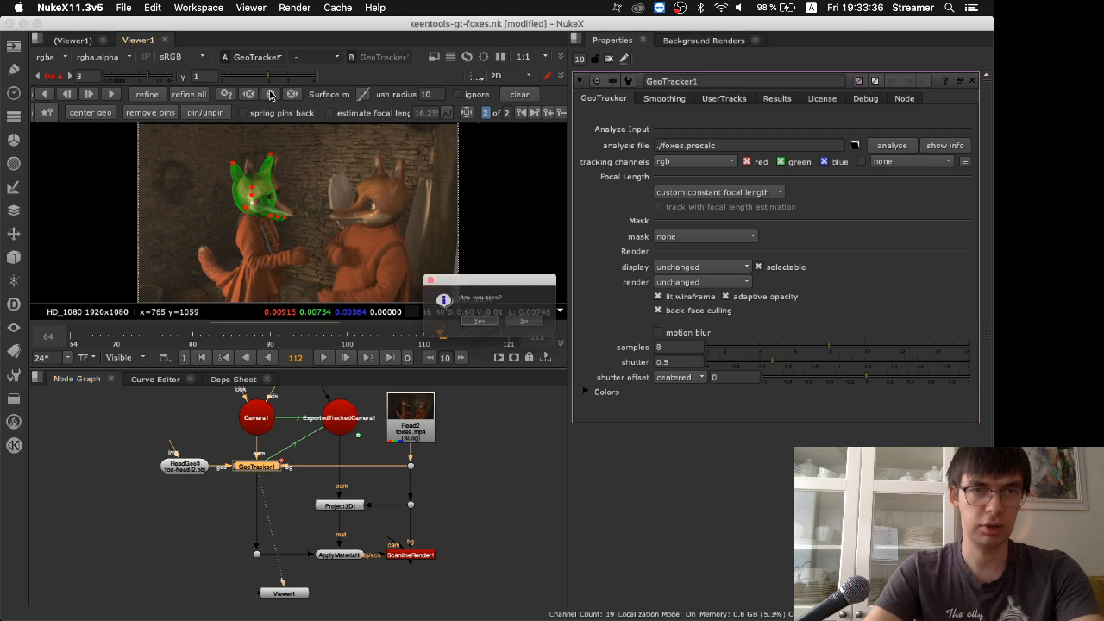
{"action": "left_click", "coordinate": [474, 330]}
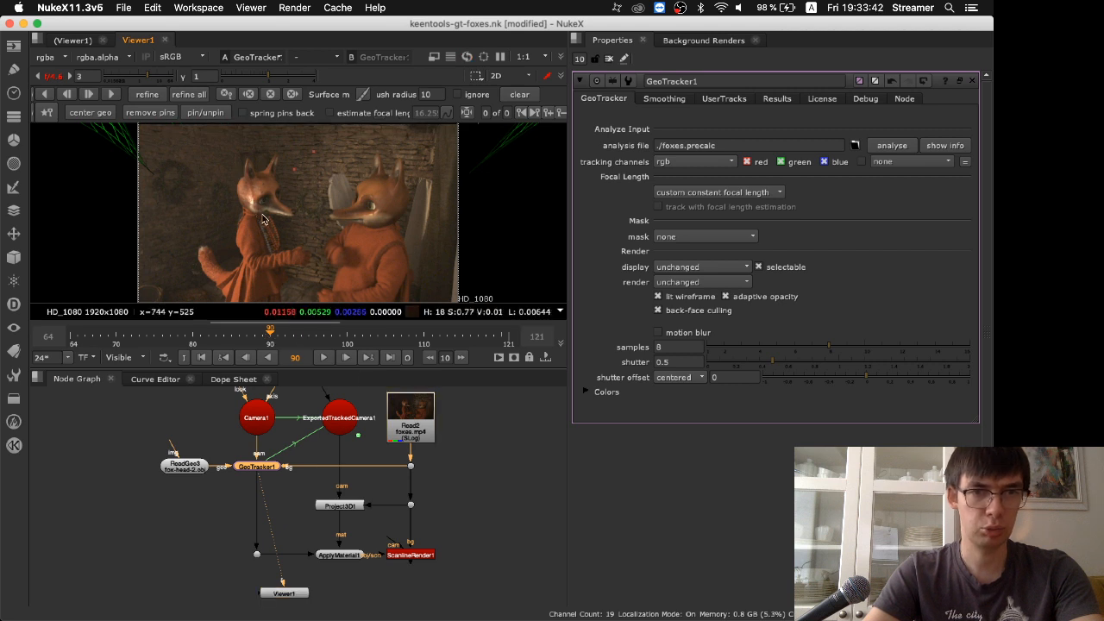
Center the fox head geometry in the image at frame 90 and remove its existing pins
{"action": "key", "text": "space"}
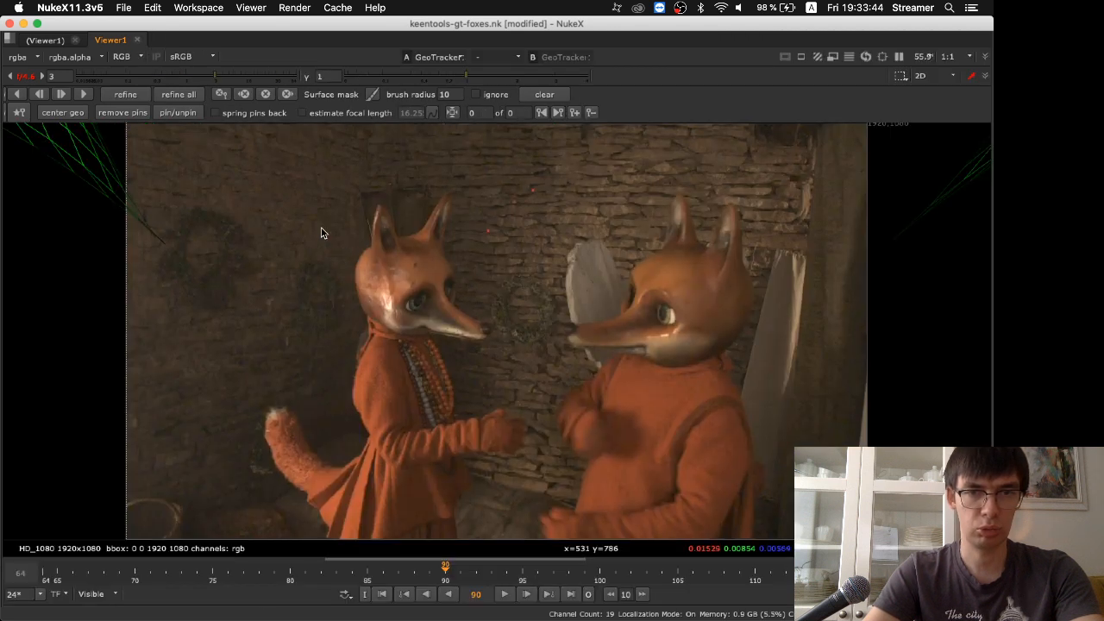
{"action": "left_click", "coordinate": [78, 112]}
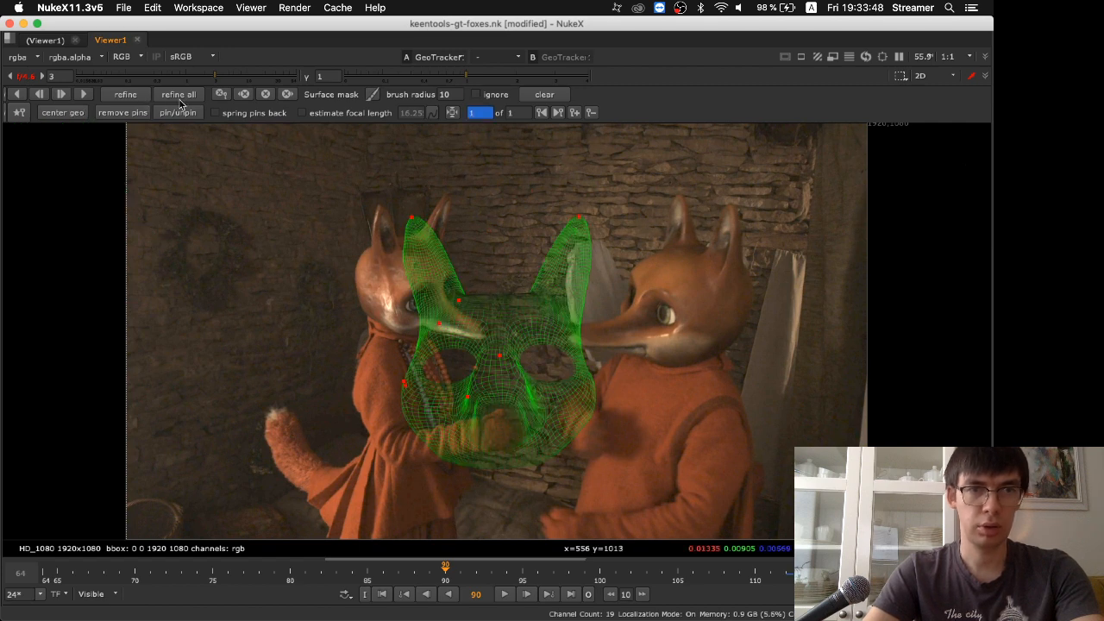
{"action": "left_click", "coordinate": [135, 118]}
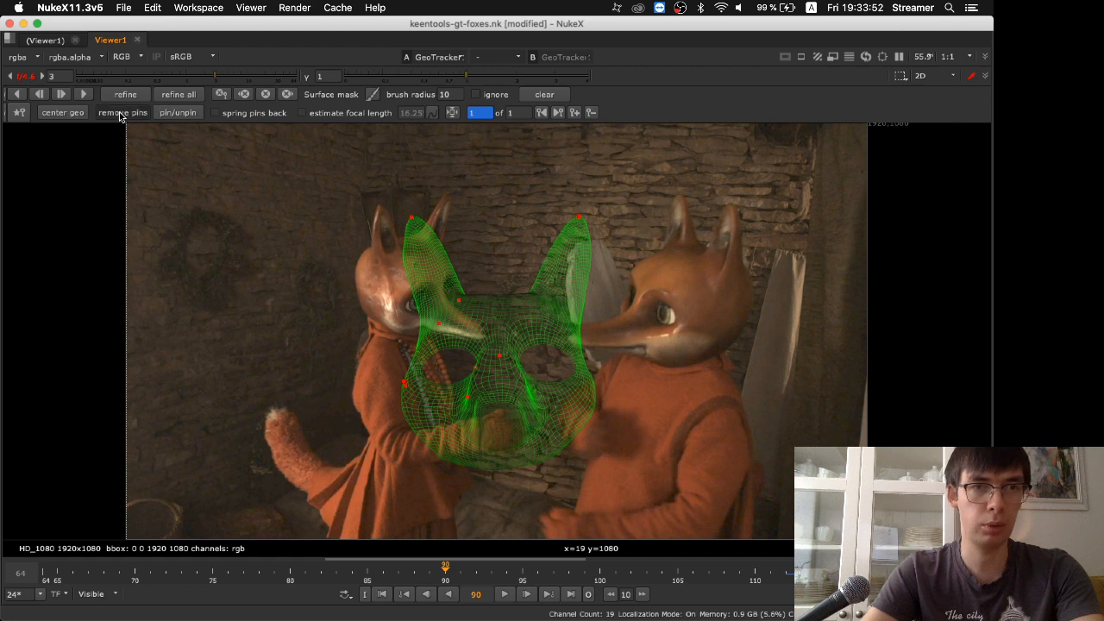
Pin the mesh's two ear tips and its nose tip, aligning it with the left fox's head at frame 90
{"action": "left_click_drag", "start_coordinate": [415, 229], "coordinate": [376, 217]}
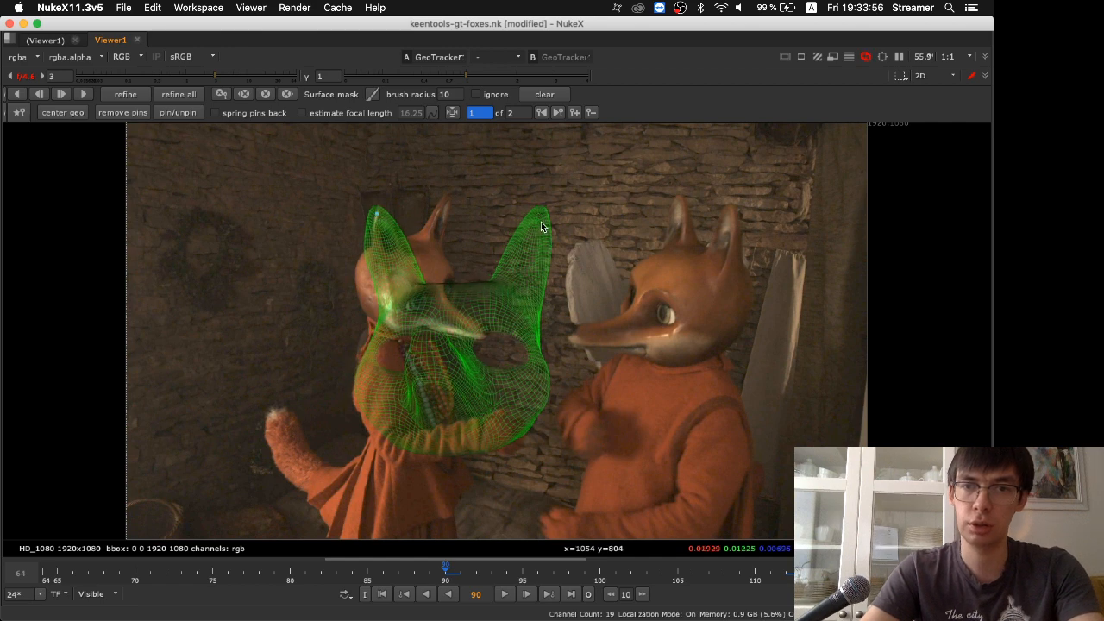
{"action": "left_click_drag", "start_coordinate": [544, 213], "coordinate": [541, 211]}
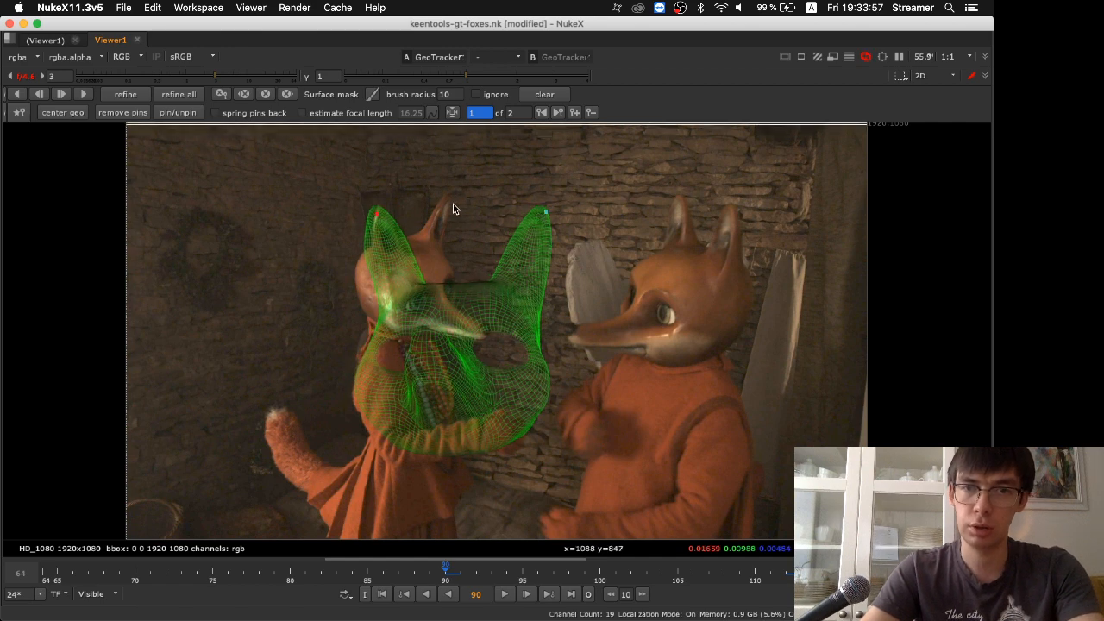
{"action": "left_click_drag", "start_coordinate": [453, 204], "coordinate": [444, 201]}
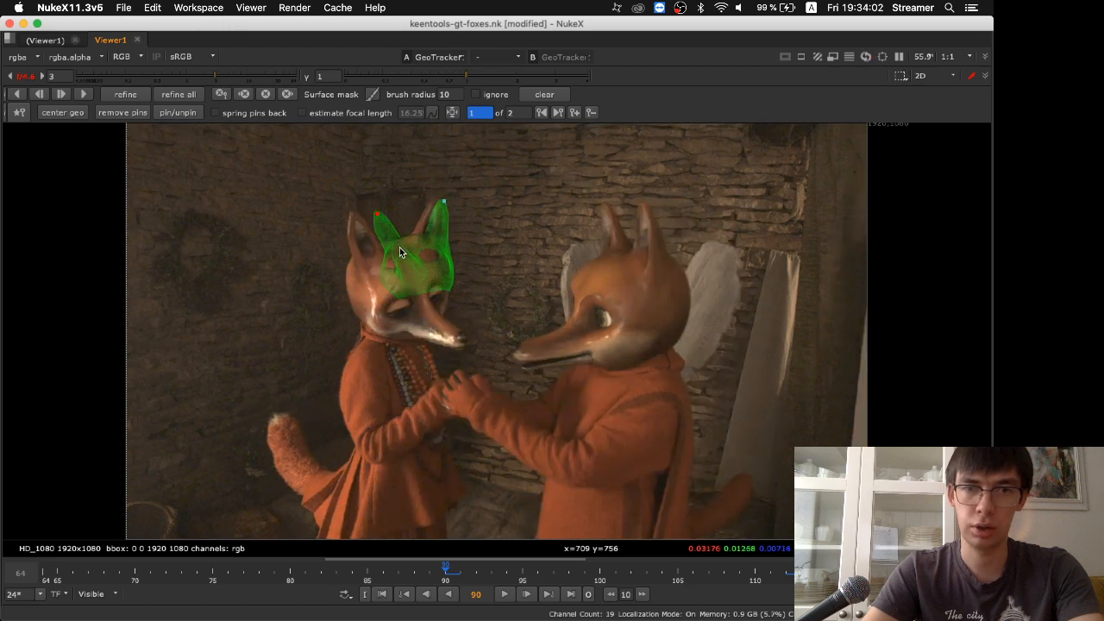
{"action": "left_click_drag", "start_coordinate": [378, 215], "coordinate": [351, 216]}
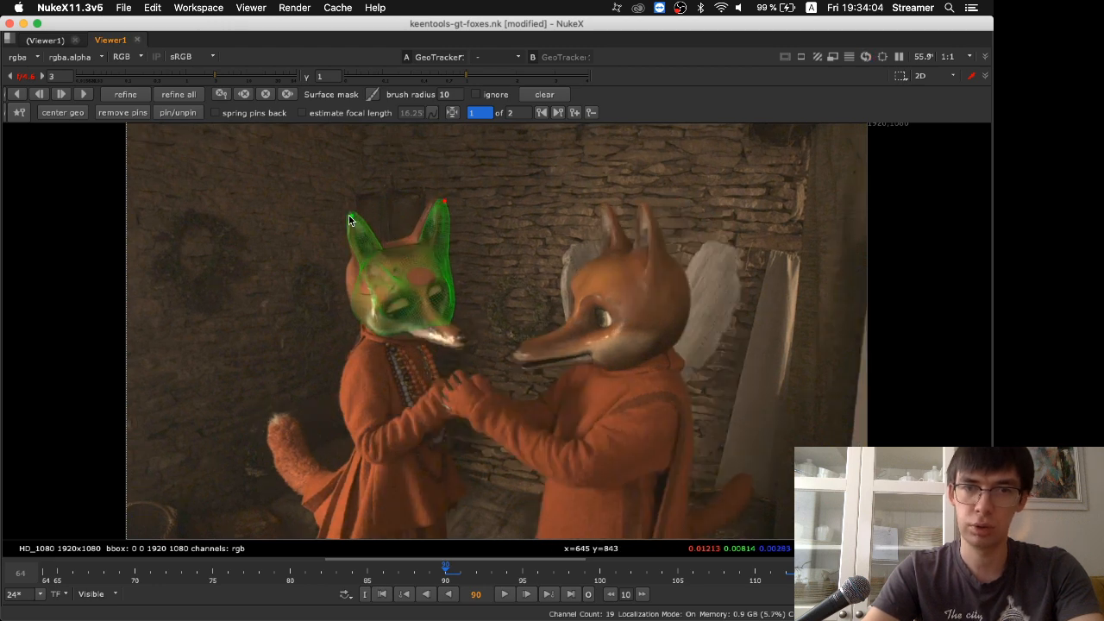
{"action": "left_click_drag", "start_coordinate": [448, 202], "coordinate": [435, 199]}
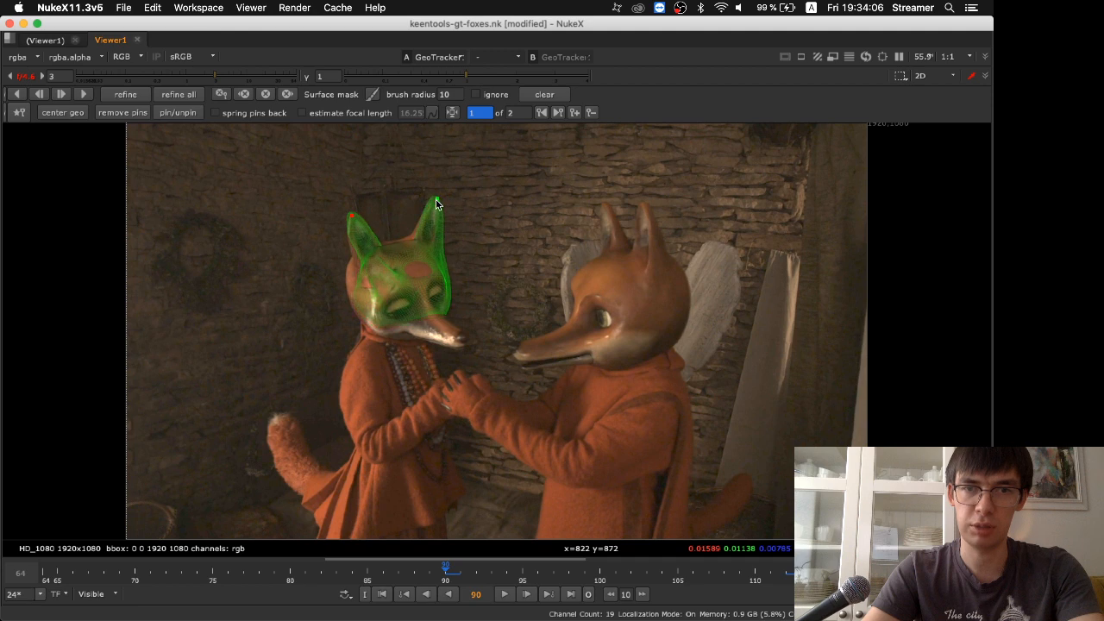
{"action": "left_click_drag", "start_coordinate": [374, 258], "coordinate": [470, 343]}
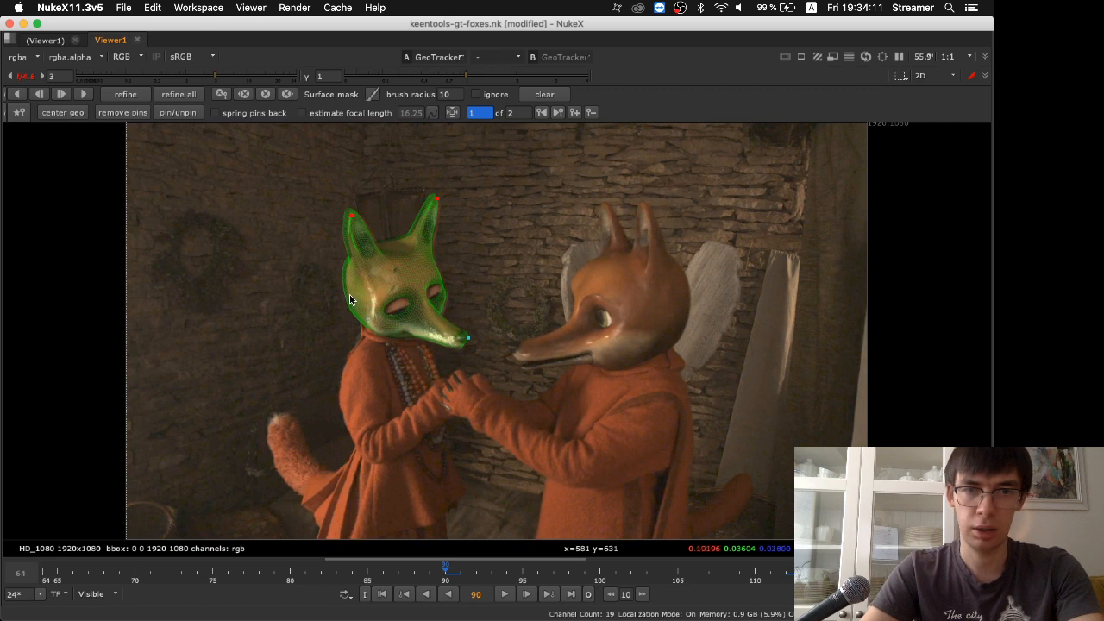
Add a second Viewer node below ReadGeo3 in the node graph and connect it to GeoTracker1
{"action": "key", "text": "space"}
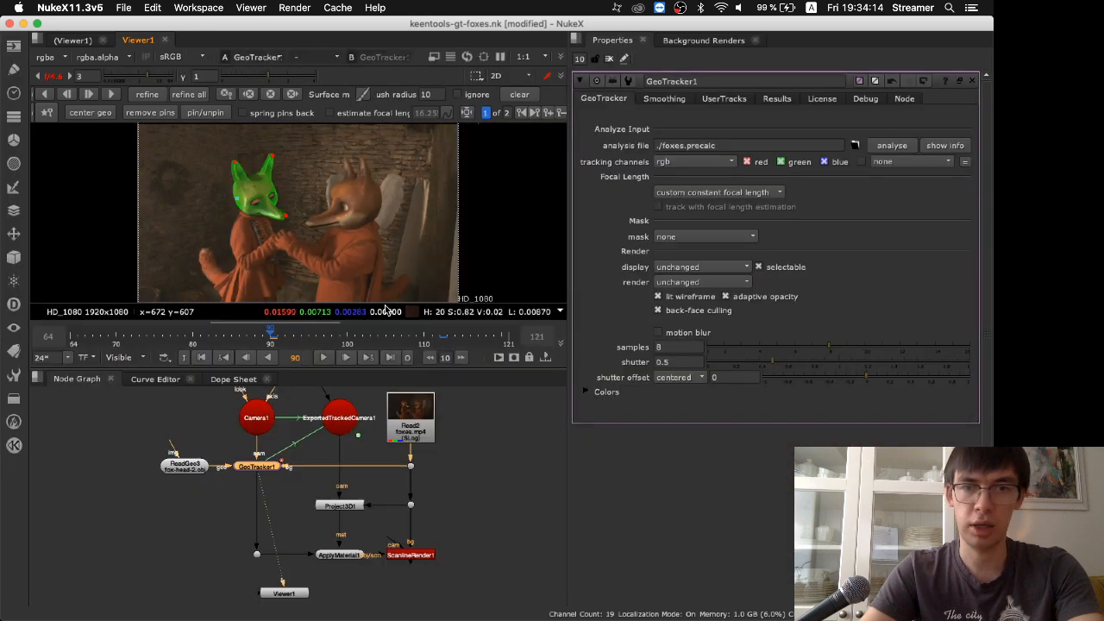
{"action": "left_click", "coordinate": [194, 437]}
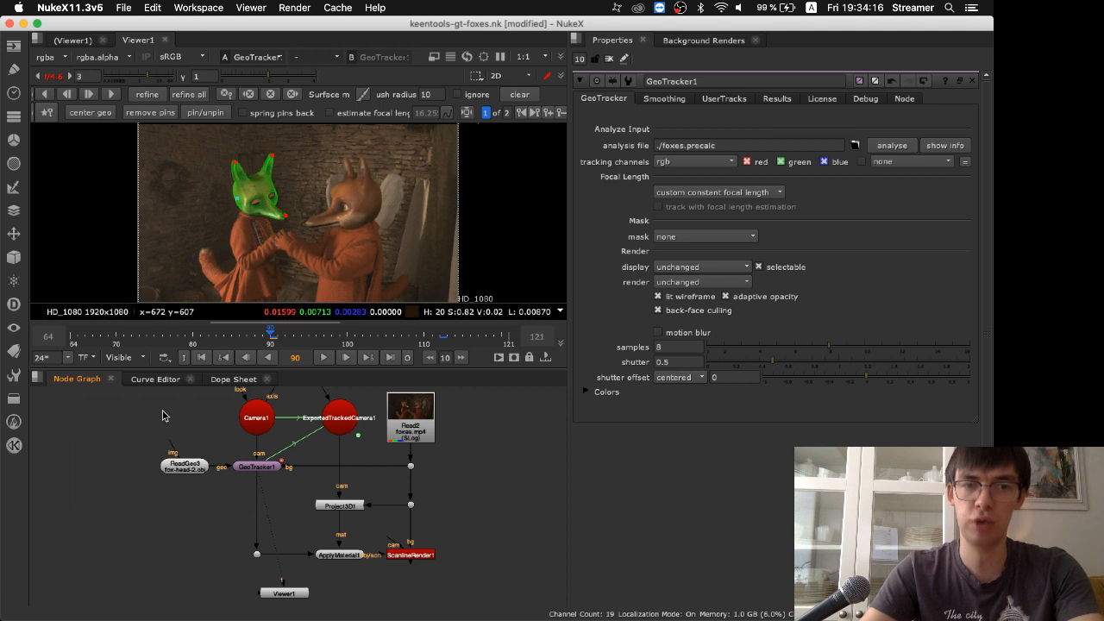
{"action": "key", "text": "Tab"}
{"action": "type", "text": "view"}
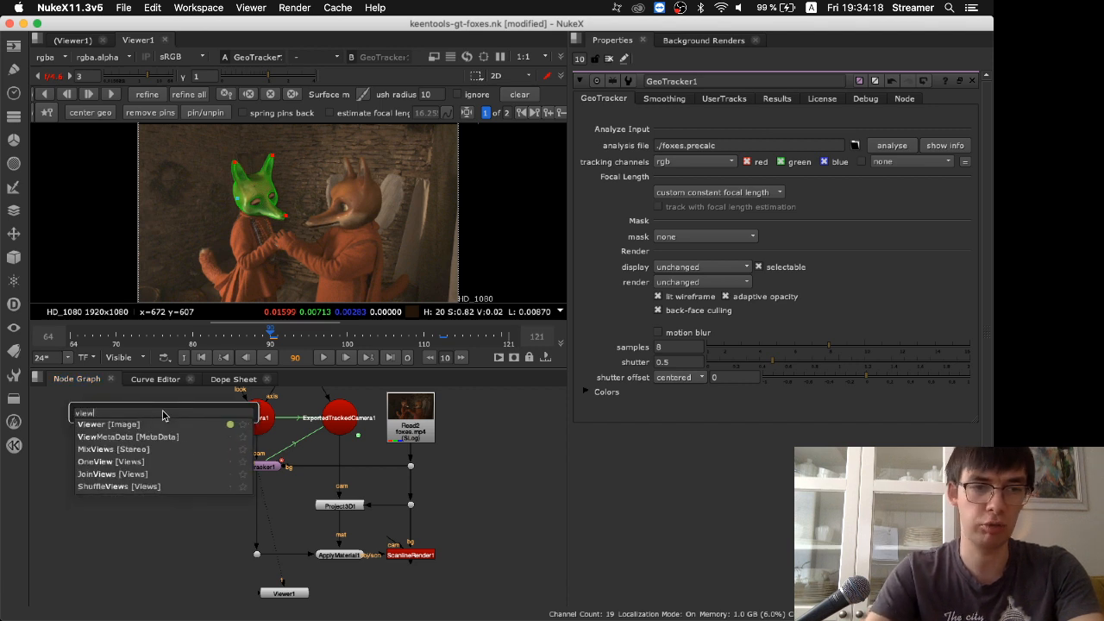
{"action": "key", "text": "Return"}
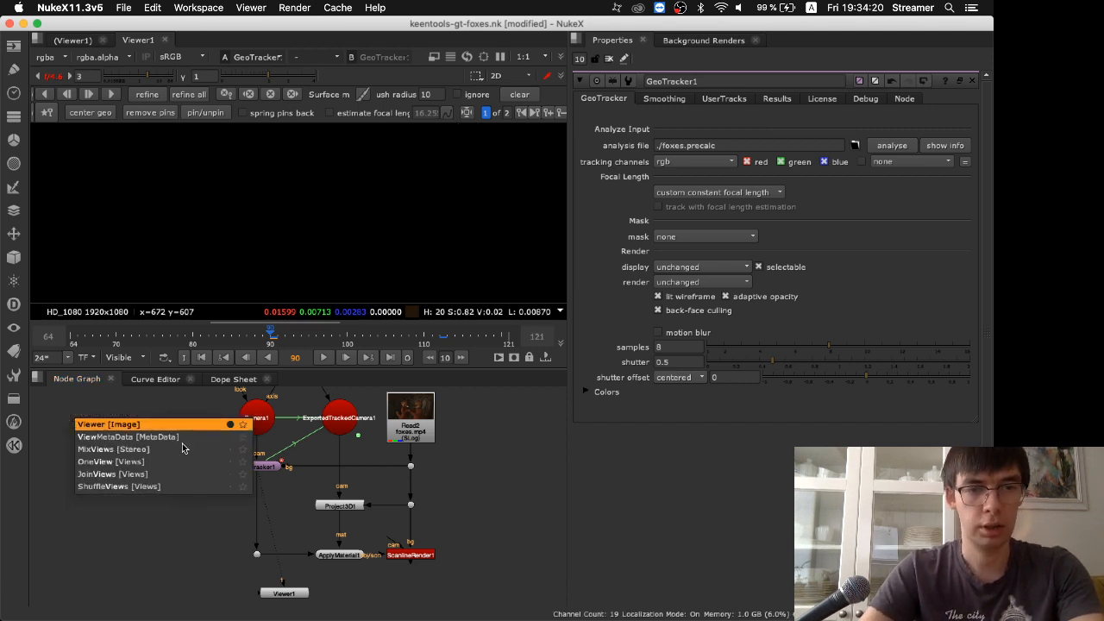
{"action": "left_click_drag", "start_coordinate": [192, 442], "coordinate": [190, 544]}
{"action": "left_click_drag", "start_coordinate": [256, 464], "coordinate": [257, 465]}
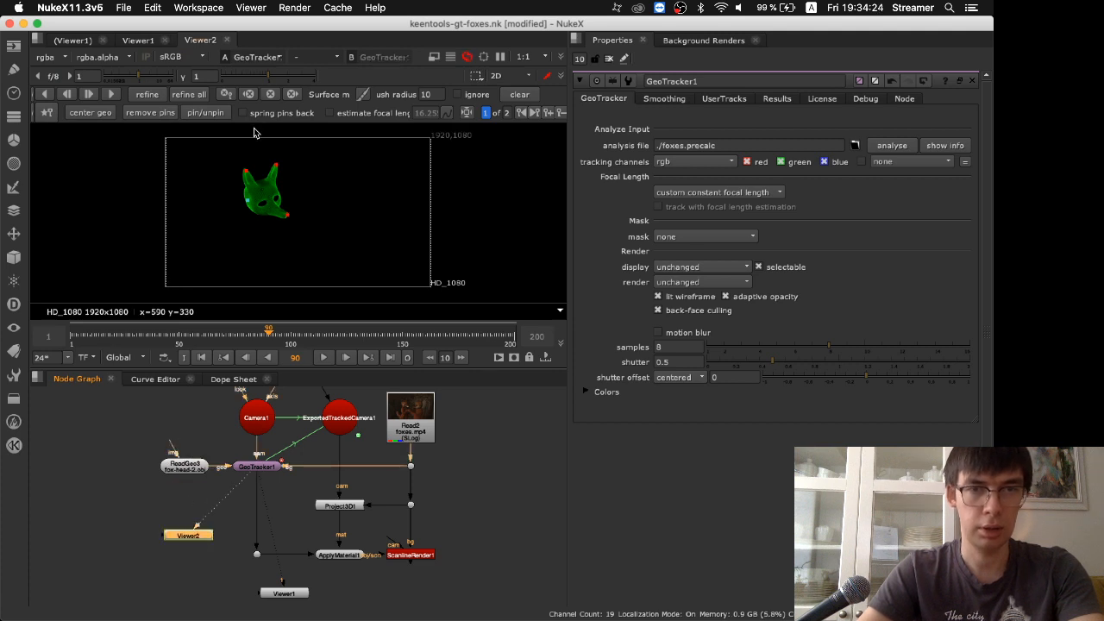
Dock the Viewer2 pane beside Viewer1 and switch it to the 3D view
{"action": "left_click_drag", "start_coordinate": [193, 45], "coordinate": [327, 250]}
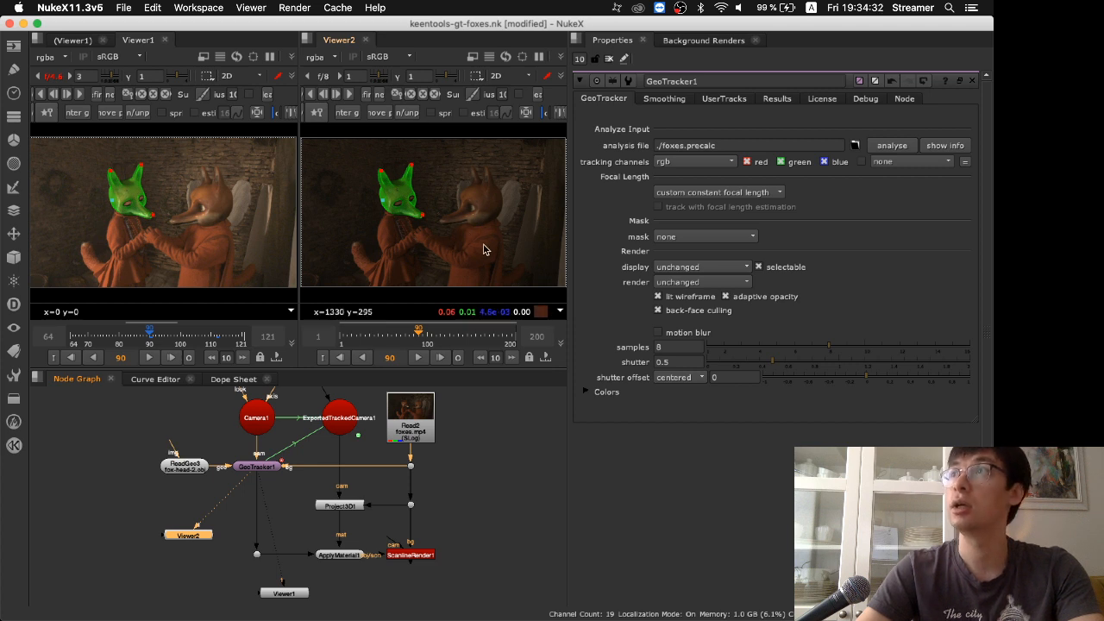
{"action": "key", "text": "Tab"}
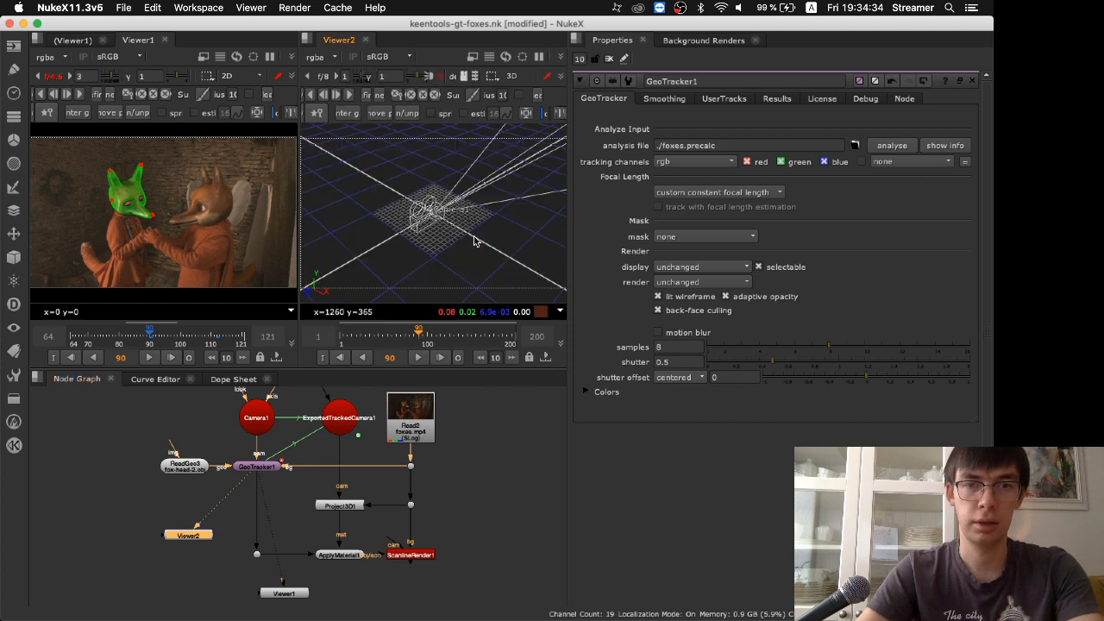
Frame the fox head model in Viewer2's 3D view and turn on the headlamp to shade it
{"action": "key", "text": "f"}
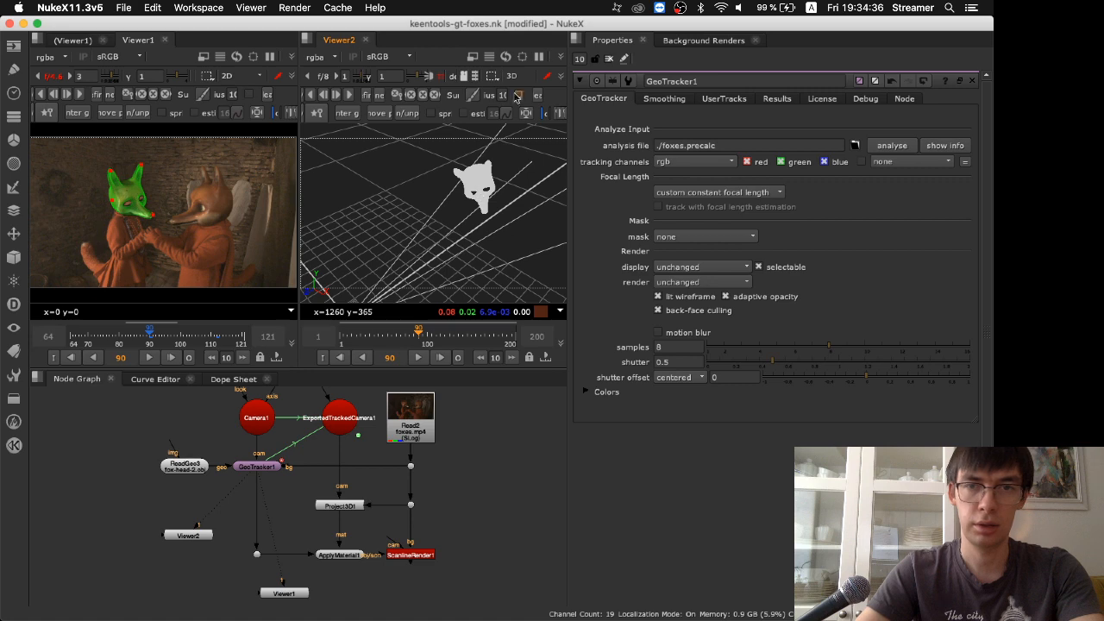
{"action": "key", "text": "space"}
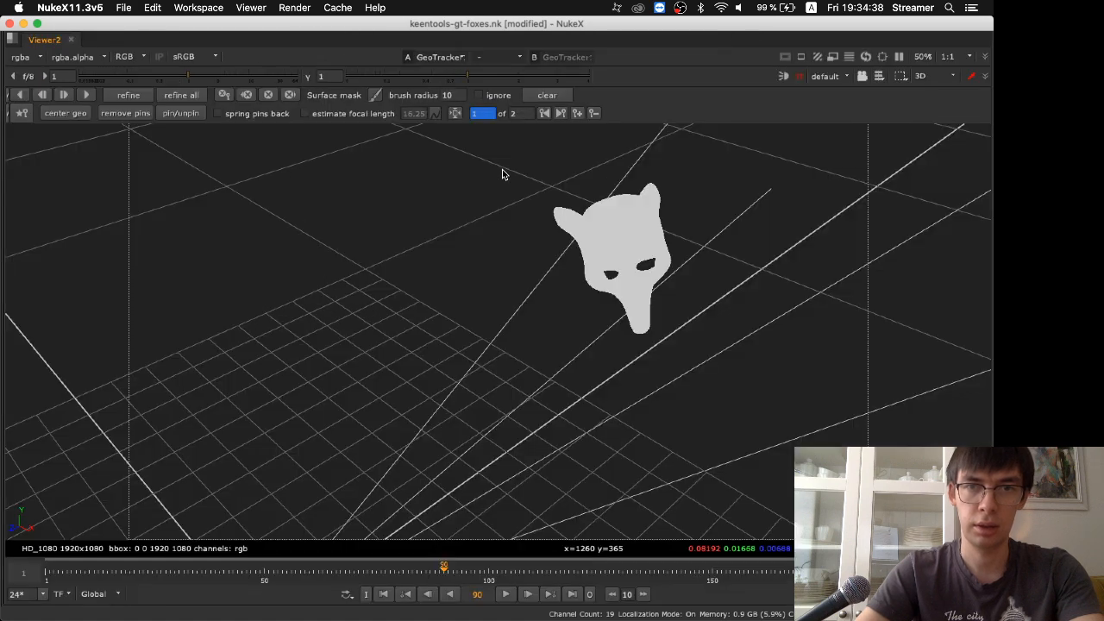
{"action": "left_click", "coordinate": [783, 76]}
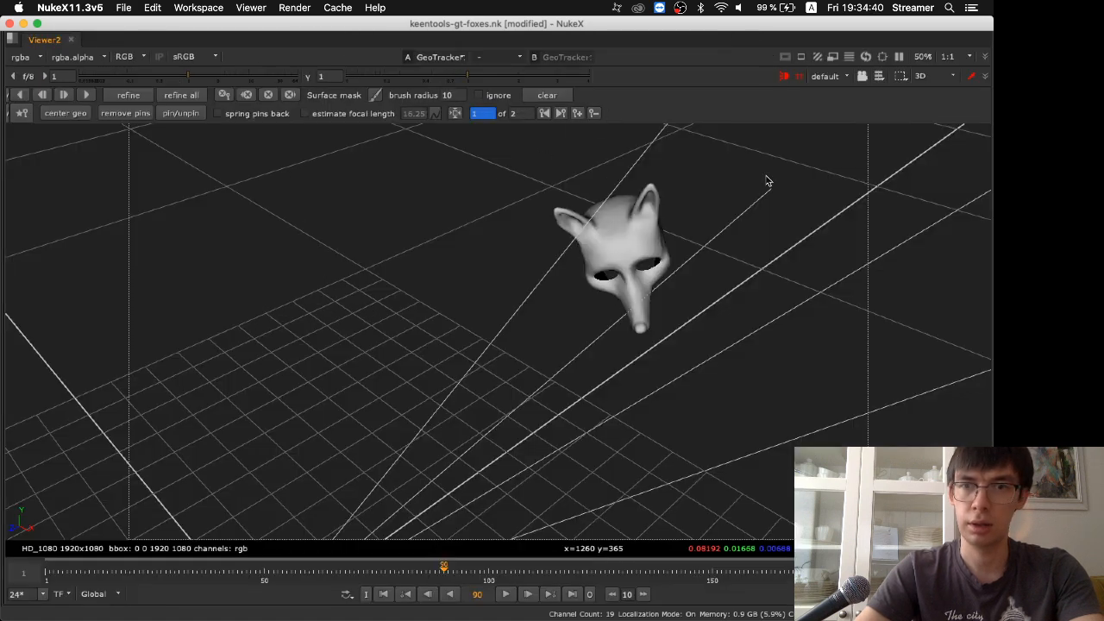
{"action": "key", "text": "space"}
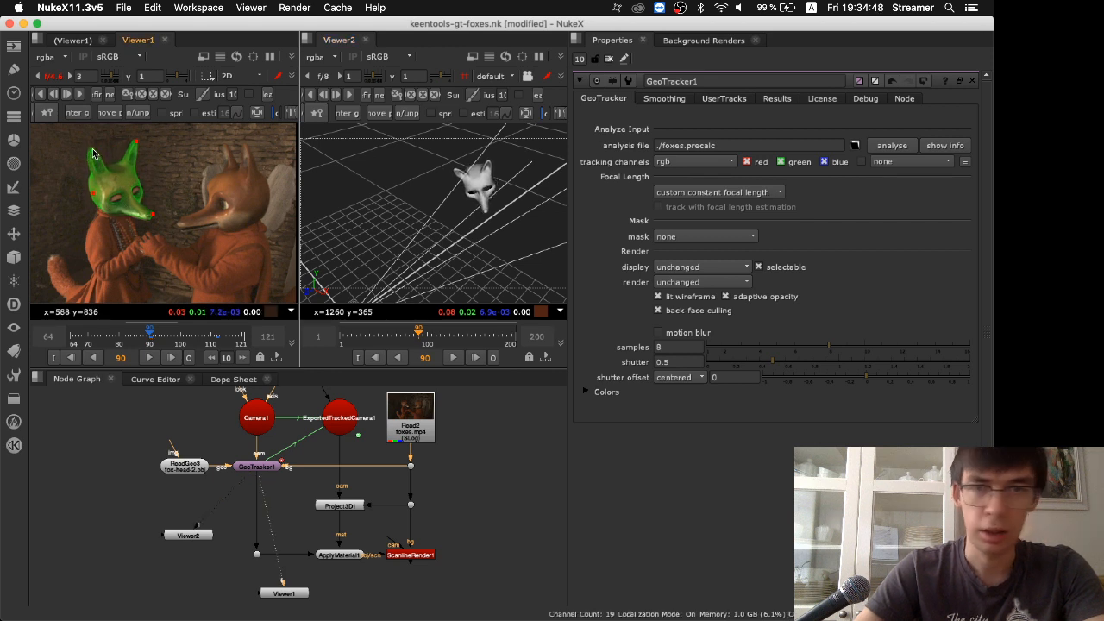
Fine-tune the near ear, nose tip and back-of-head pins to fit the left fox's head at frame 90
{"action": "mouse_move", "coordinate": [97, 154]}
{"action": "left_mouse_down"}
{"action": "mouse_move", "coordinate": [95, 164]}
{"action": "mouse_move", "coordinate": [95, 151]}
{"action": "left_mouse_up"}
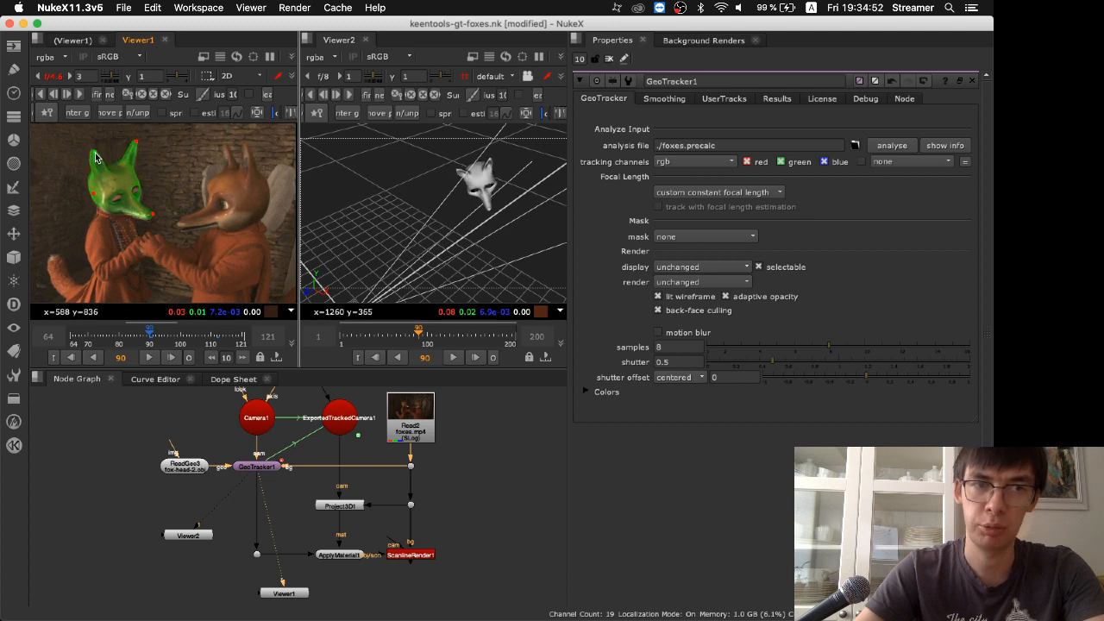
{"action": "scroll", "coordinate": [141, 209], "scroll_direction": "up", "scroll_amount": 2}
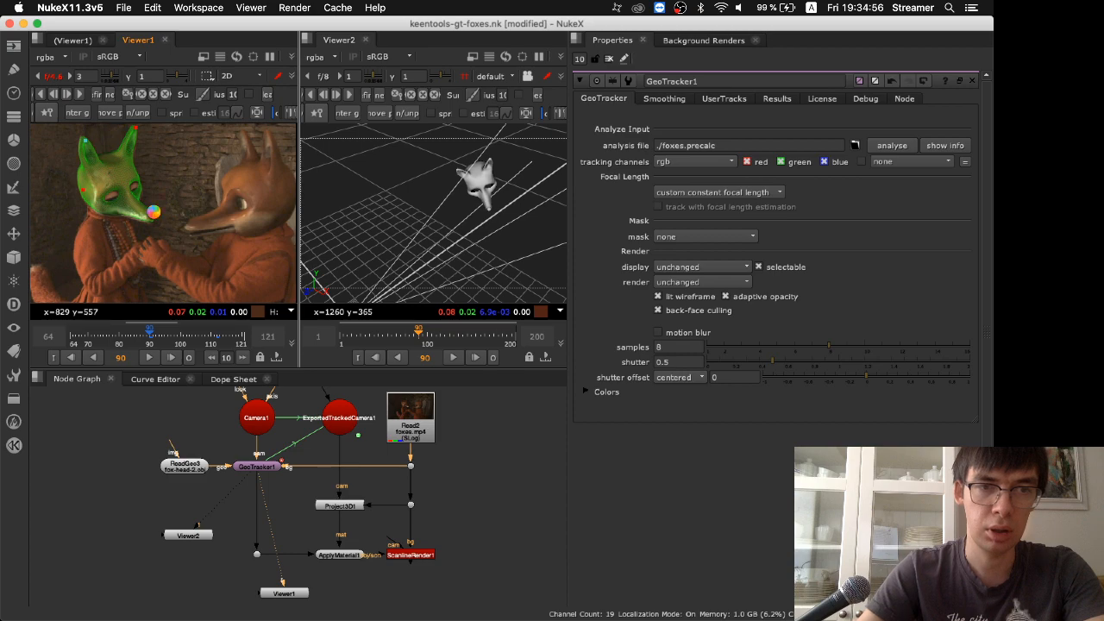
{"action": "scroll", "coordinate": [188, 207], "scroll_direction": "up", "scroll_amount": 5}
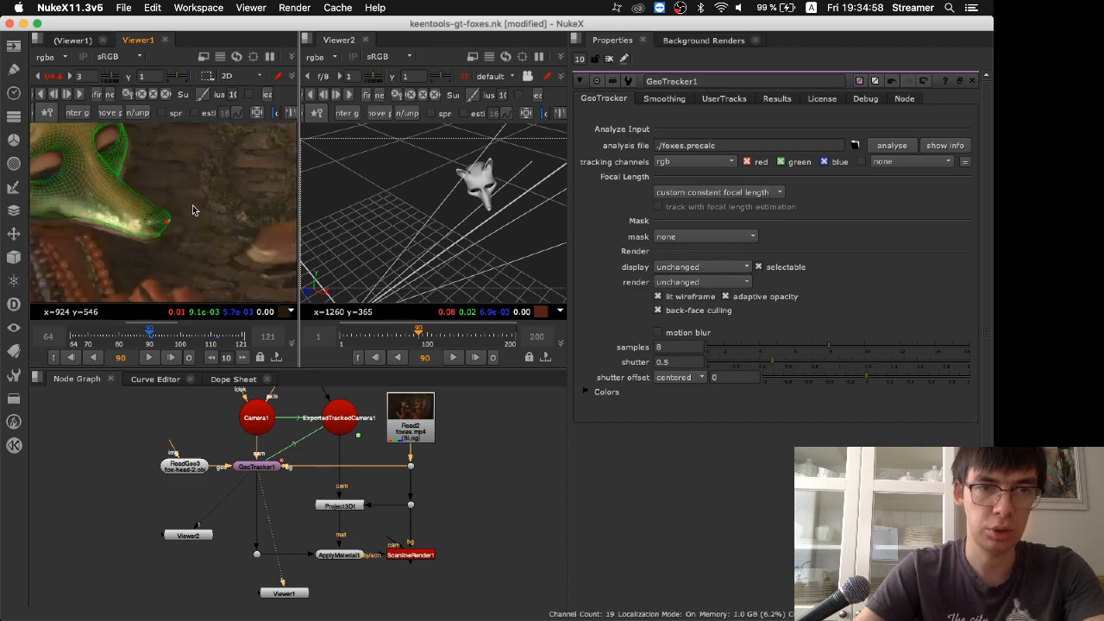
{"action": "key", "text": "space"}
{"action": "key", "text": "f"}
{"action": "scroll", "coordinate": [384, 299], "scroll_direction": "up", "scroll_amount": 6}
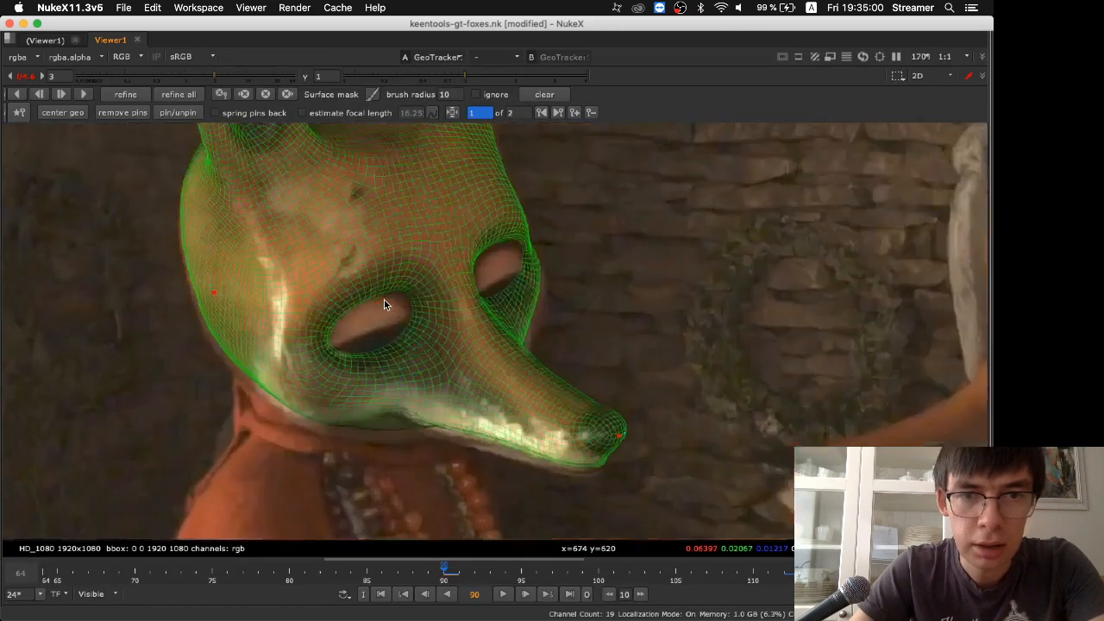
{"action": "scroll", "coordinate": [384, 299], "scroll_direction": "down", "scroll_amount": 3}
{"action": "mouse_move", "coordinate": [573, 401]}
{"action": "left_mouse_down"}
{"action": "mouse_move", "coordinate": [560, 398]}
{"action": "mouse_move", "coordinate": [573, 399]}
{"action": "left_mouse_up"}
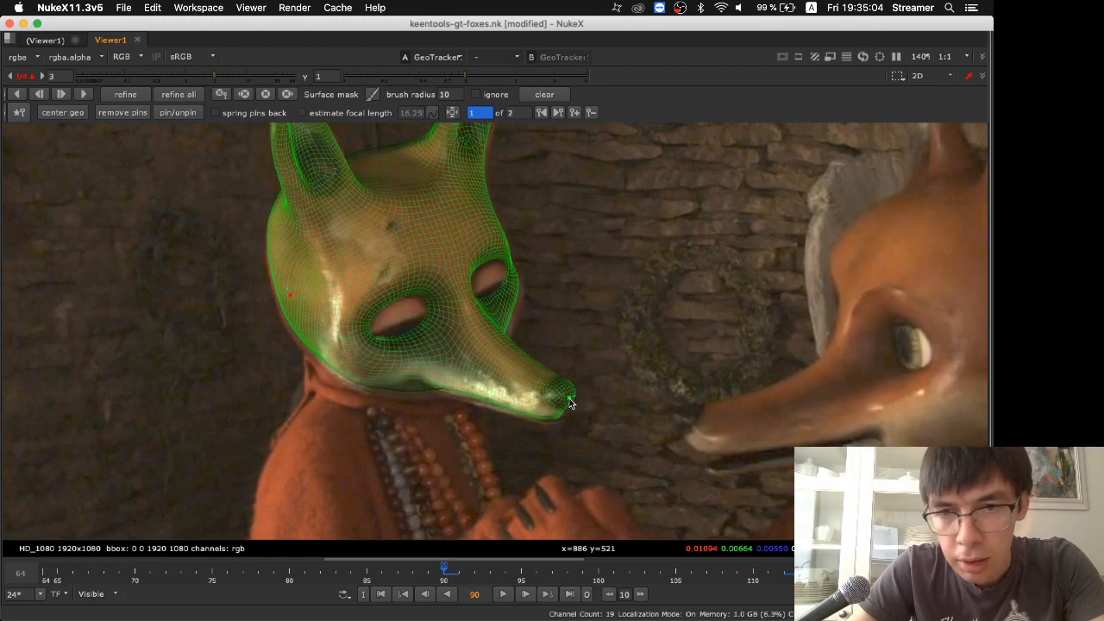
{"action": "left_click_drag", "start_coordinate": [290, 298], "coordinate": [288, 303]}
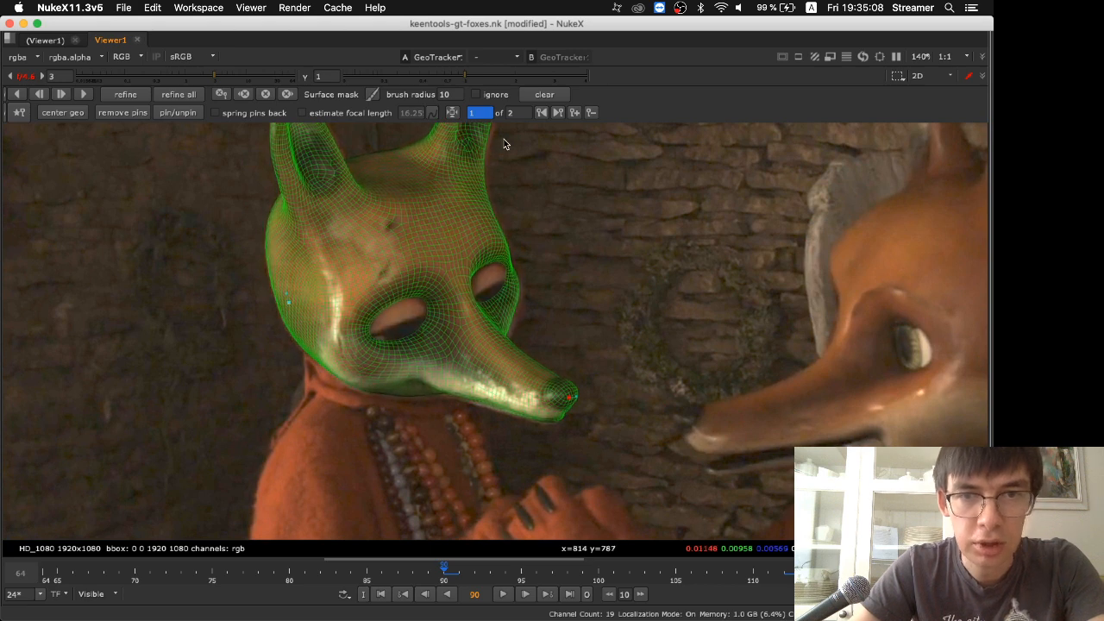
Adjust both ear-tip pins and the back-of-head pin so the mesh ears match the left fox's ears
{"action": "middle_click_drag", "start_coordinate": [514, 178], "coordinate": [523, 317]}
{"action": "right_click", "coordinate": [504, 188]}
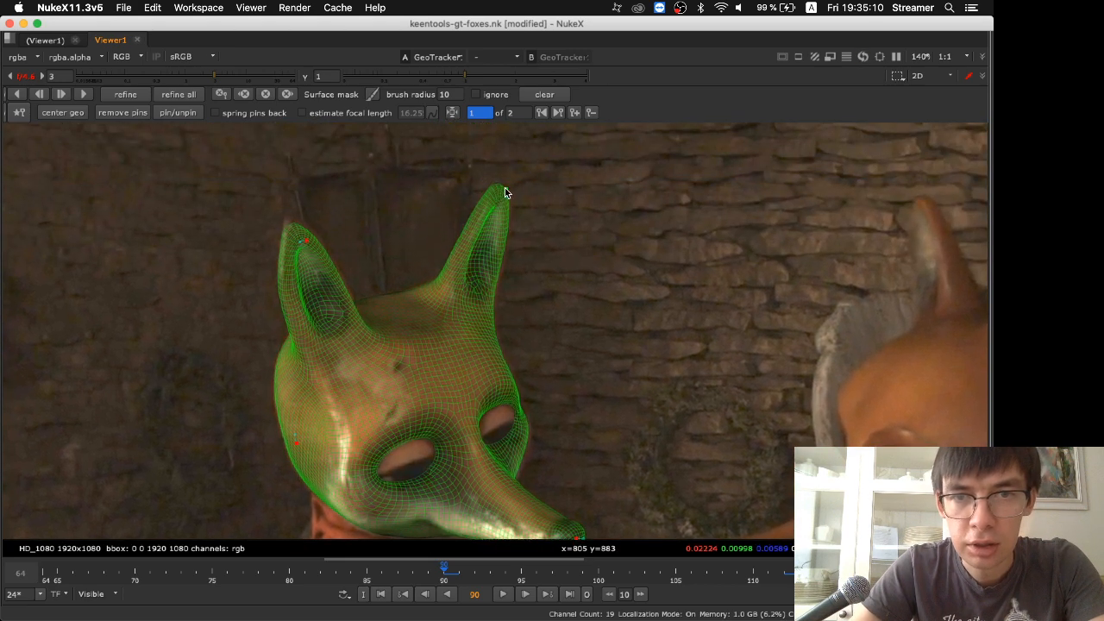
{"action": "left_click", "coordinate": [508, 189]}
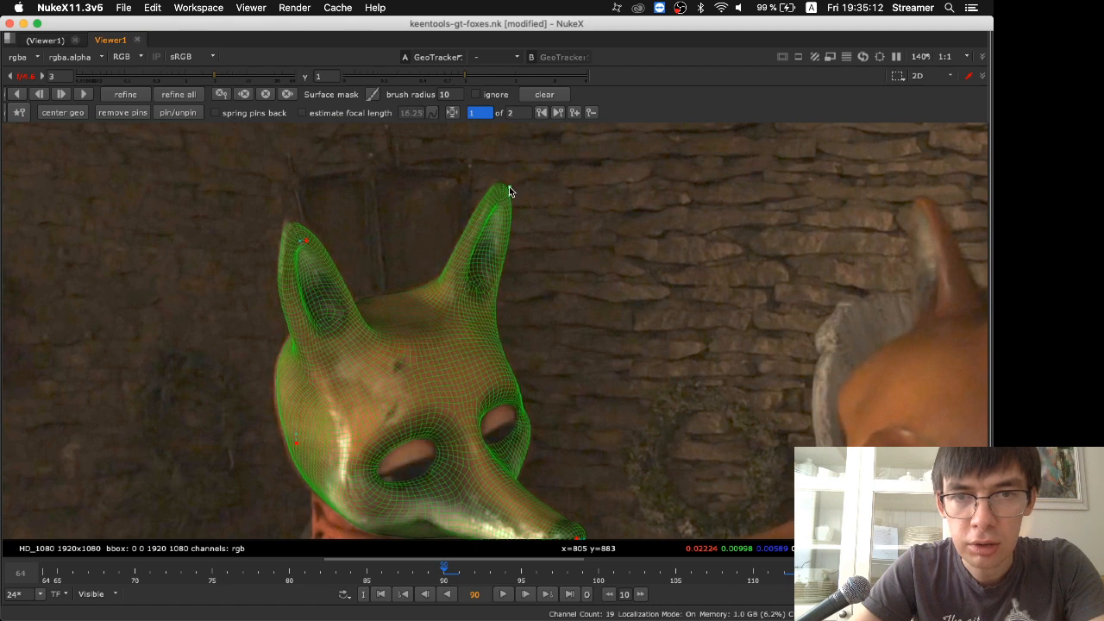
{"action": "left_click_drag", "start_coordinate": [310, 241], "coordinate": [304, 235]}
{"action": "left_click_drag", "start_coordinate": [296, 445], "coordinate": [293, 443]}
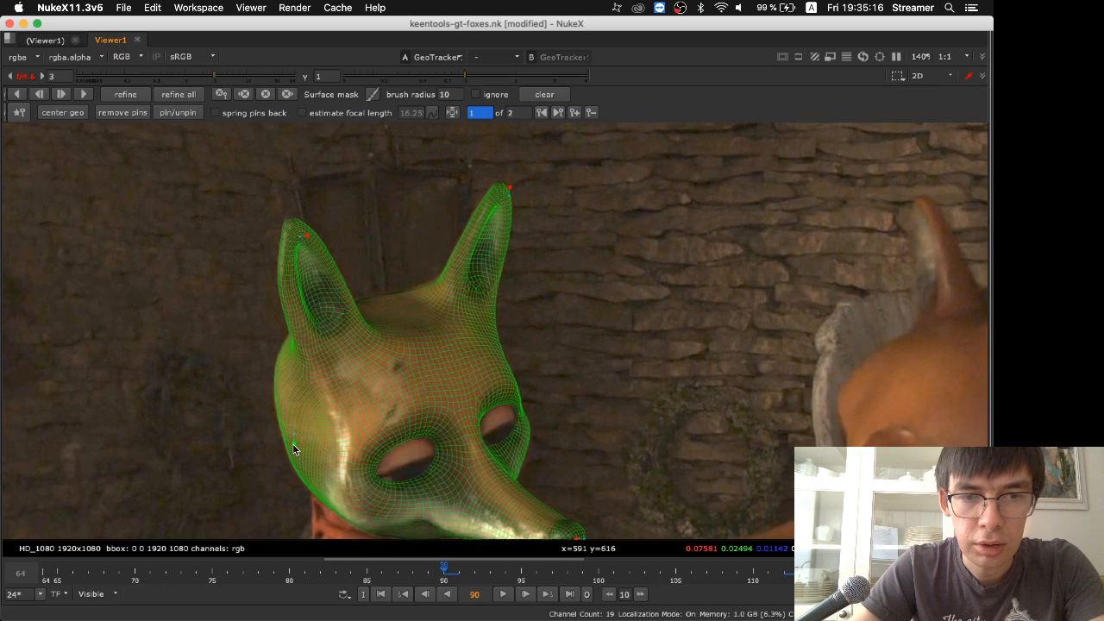
{"action": "scroll", "coordinate": [639, 421], "scroll_direction": "down", "scroll_amount": 3}
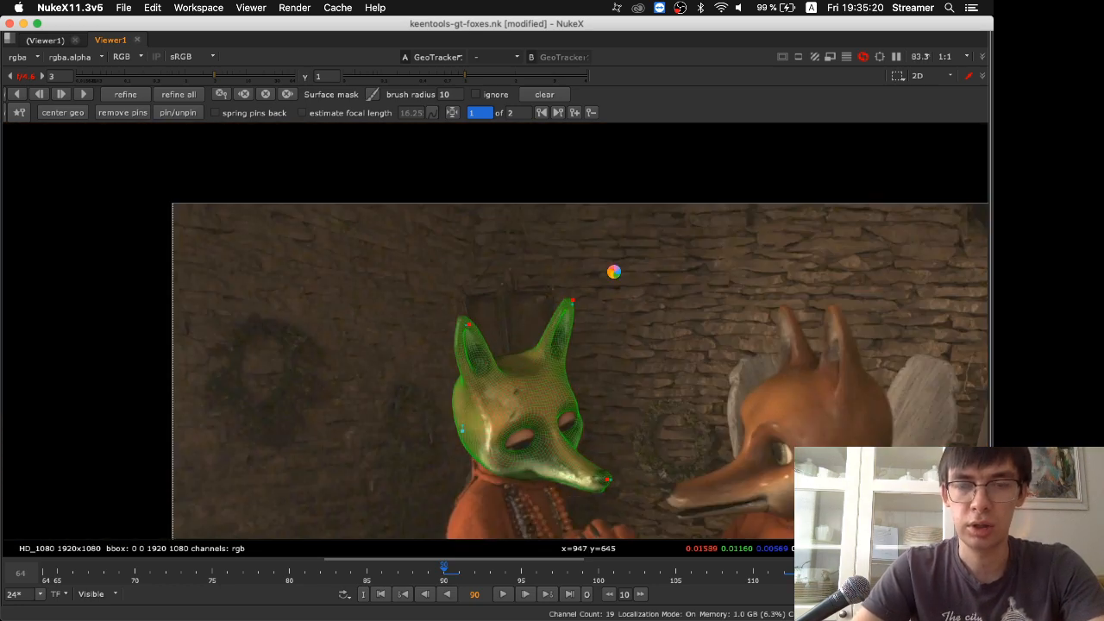
{"action": "key", "text": "space"}
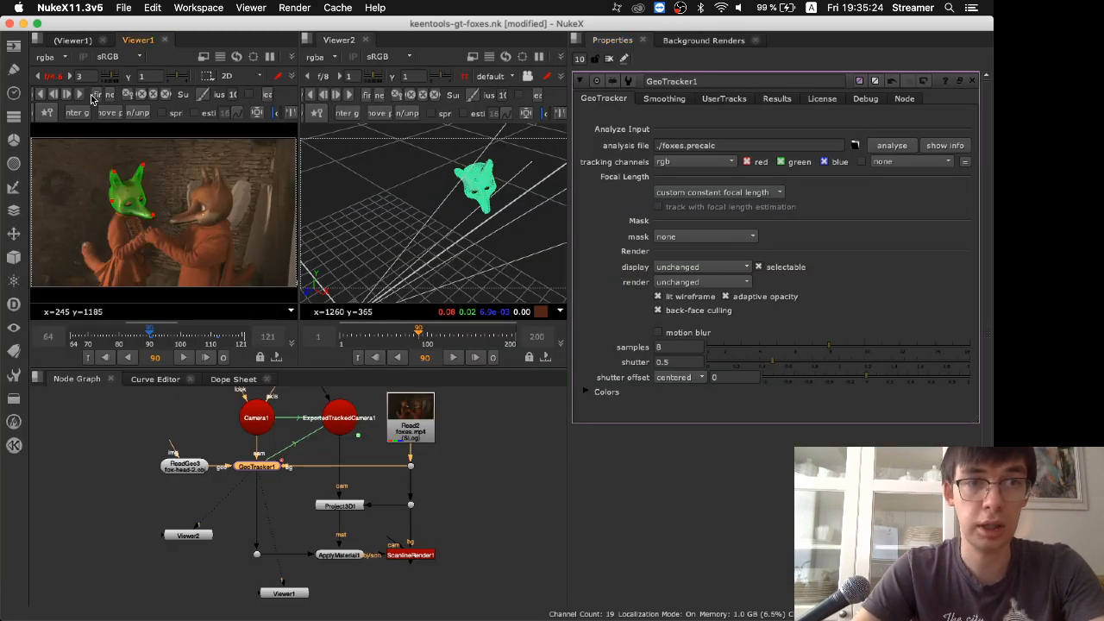
Go to the second GeoTracker keyframe at frame 112 and remove it
{"action": "key", "text": "space"}
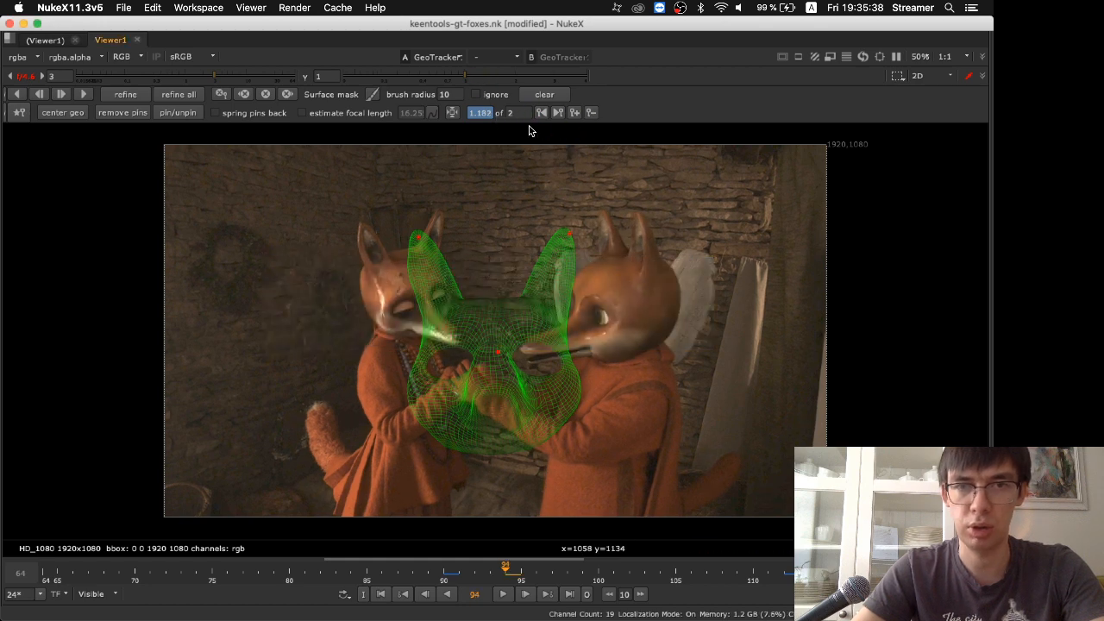
{"action": "left_click", "coordinate": [556, 114]}
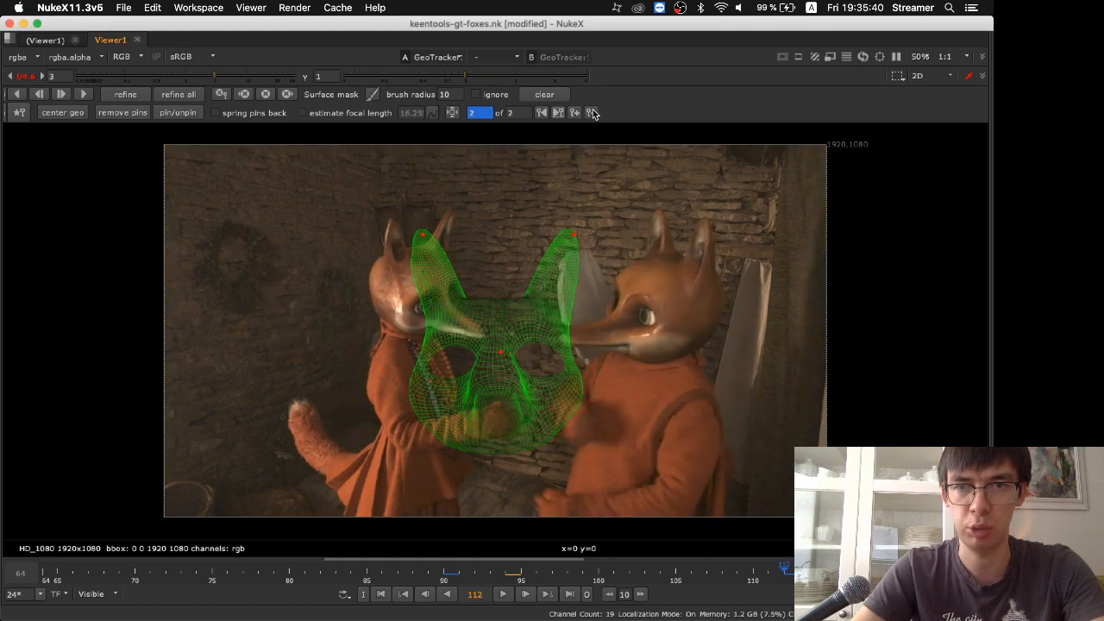
{"action": "left_click", "coordinate": [591, 113]}
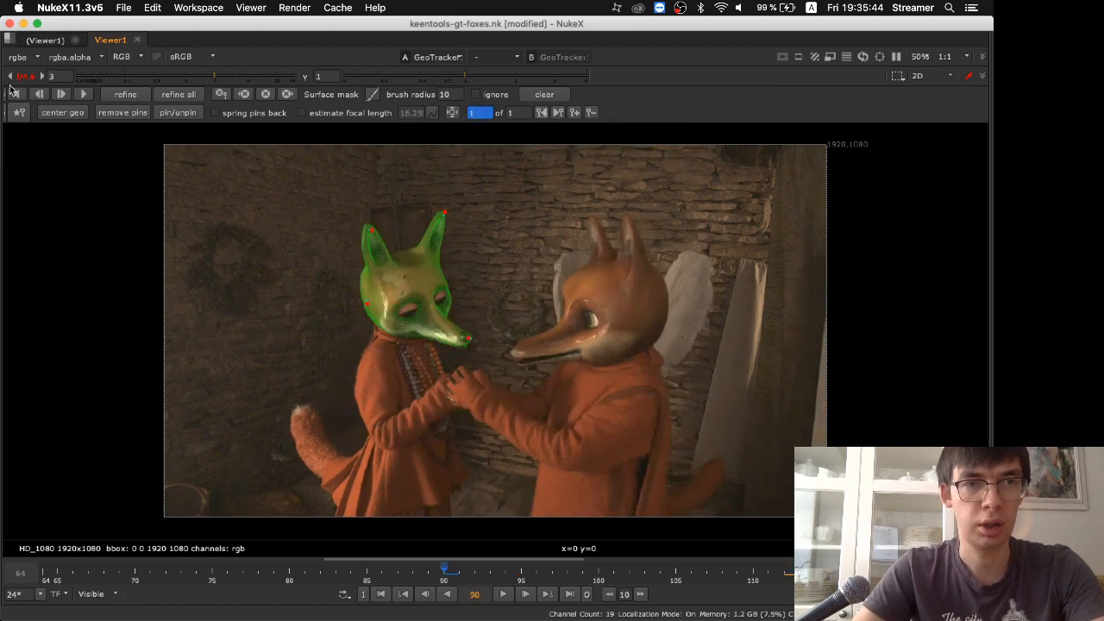
Track the fox head forward from frame 90 and stop tracking shortly after frame 105
{"action": "left_click", "coordinate": [88, 95]}
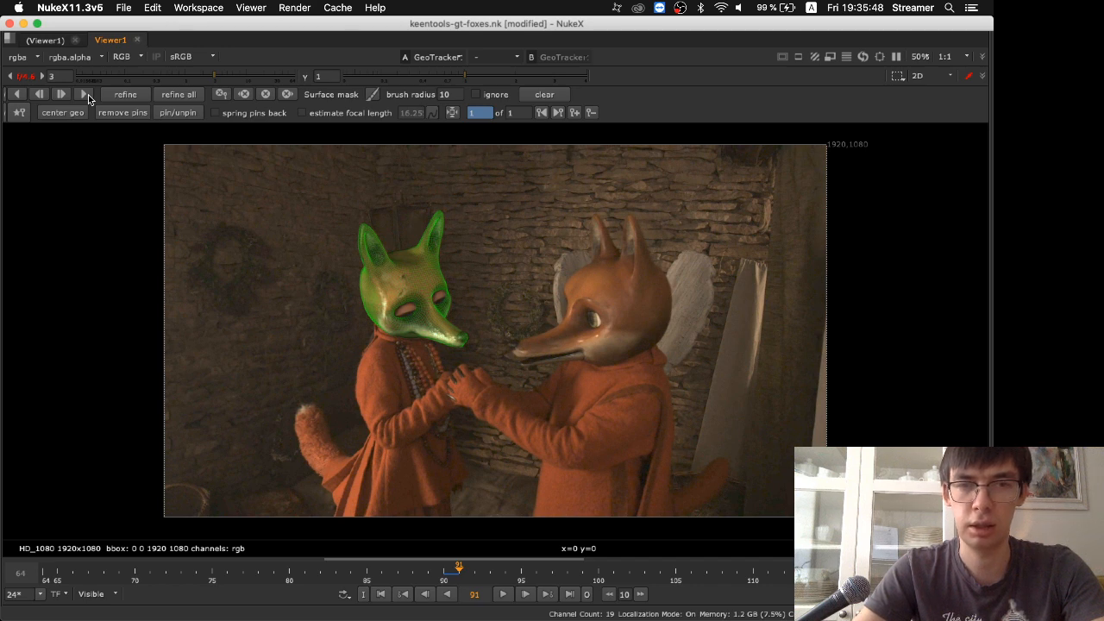
{"action": "left_click", "coordinate": [88, 95]}
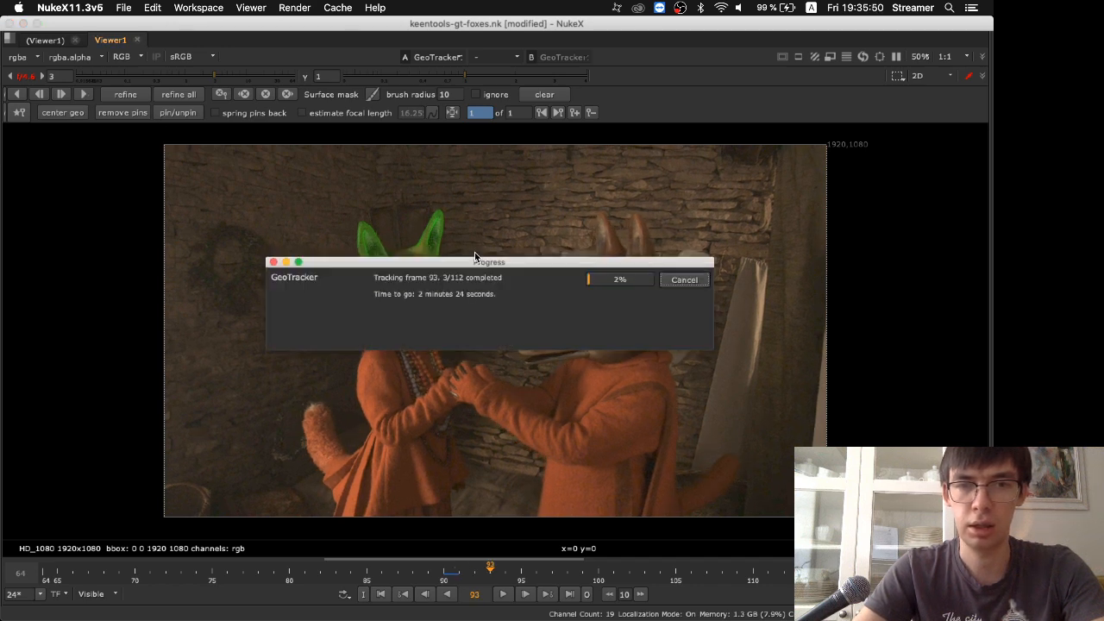
{"action": "left_click_drag", "start_coordinate": [475, 253], "coordinate": [484, 414]}
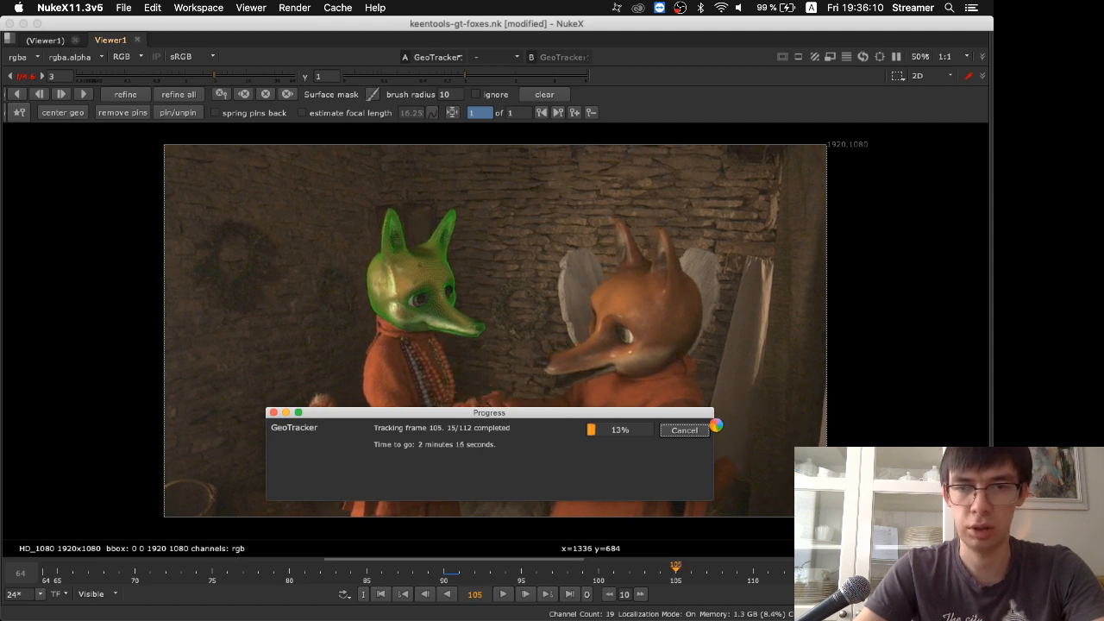
{"action": "left_click", "coordinate": [684, 430]}
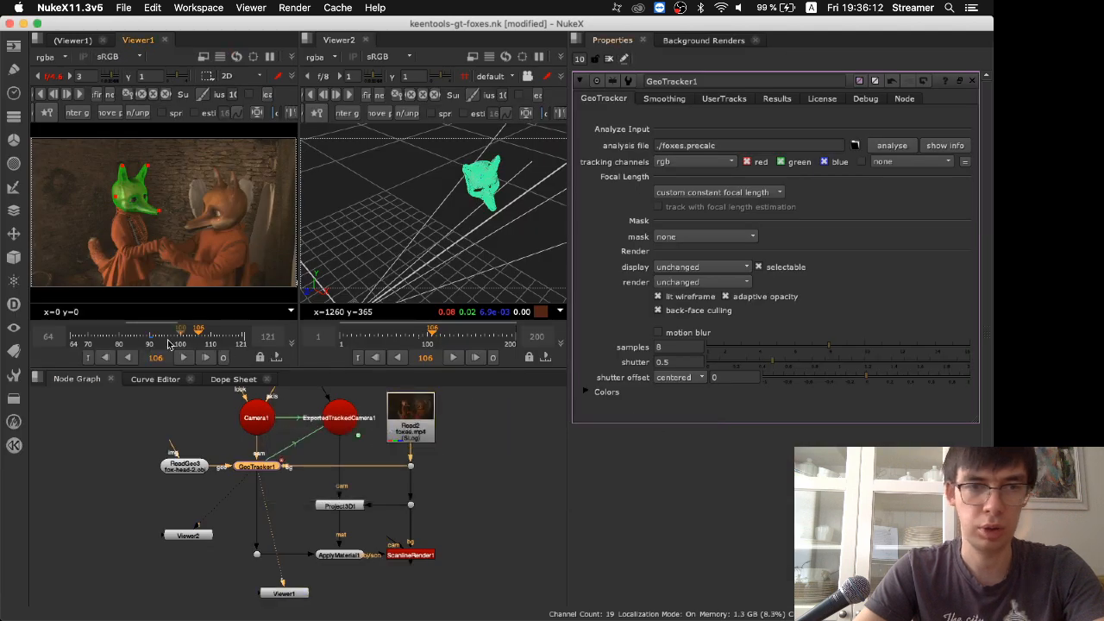
Narrow the Viewer1 timeline to frames 90 to 105 and play the tracked section
{"action": "scroll", "coordinate": [150, 340], "scroll_direction": "down", "scroll_amount": 1}
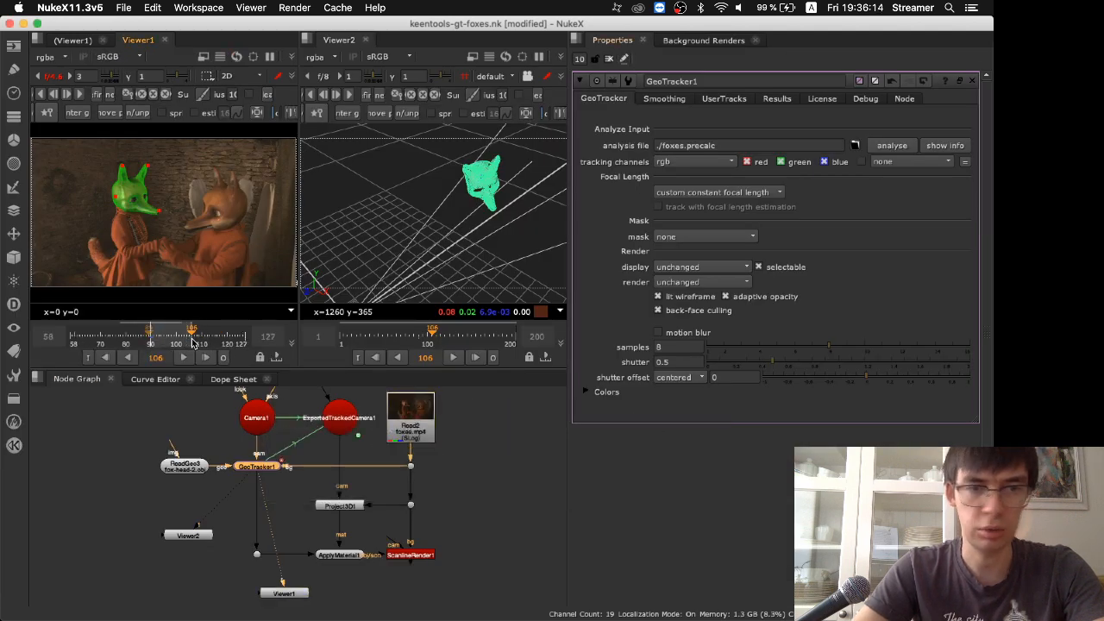
{"action": "scroll", "coordinate": [193, 343], "scroll_direction": "up", "scroll_amount": 3}
{"action": "left_click", "coordinate": [183, 357]}
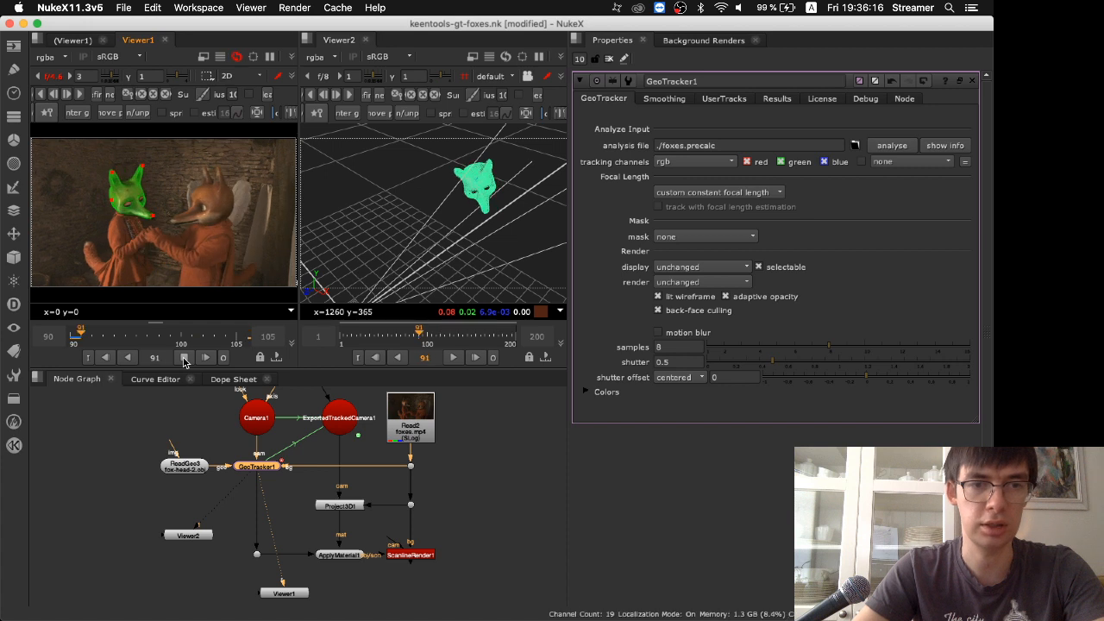
{"action": "left_click", "coordinate": [184, 359]}
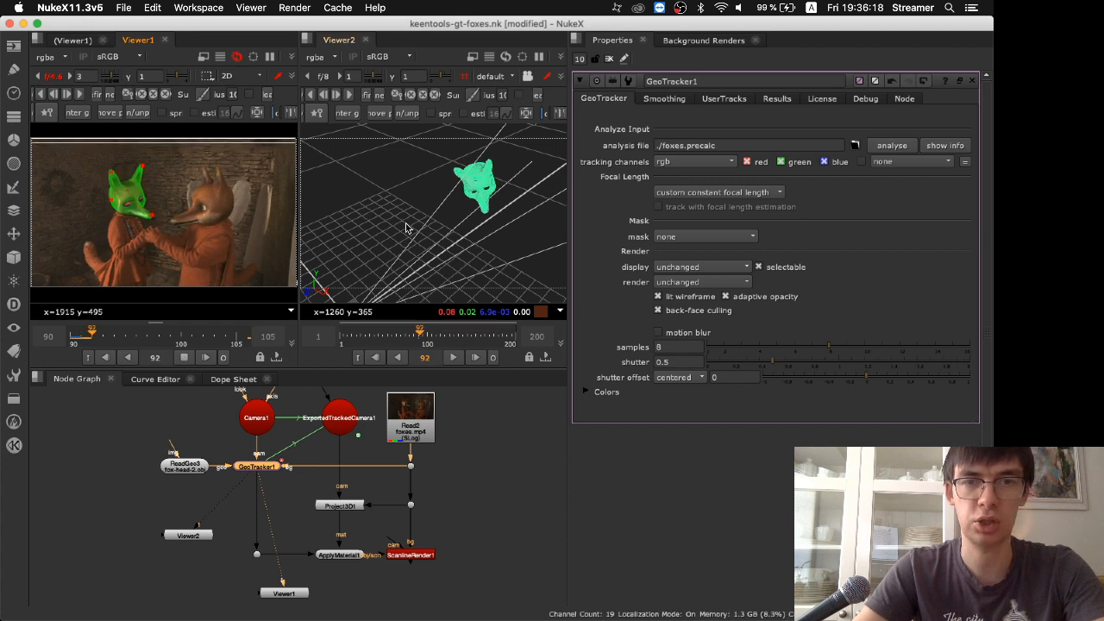
Compare the tracked head's motion over the footage with its movement in the 3D view across frames 90 to 105
{"action": "key", "text": "Right"}
{"action": "key", "text": "Right"}
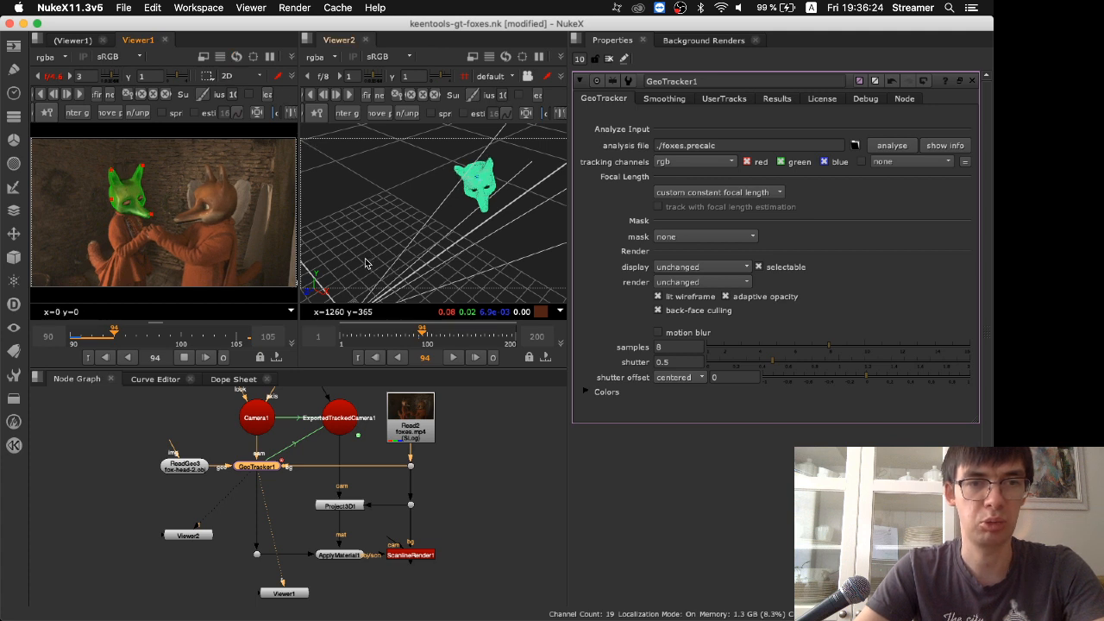
{"action": "key", "text": "Right"}
{"action": "key", "text": "Right"}
{"action": "key", "text": "Right"}
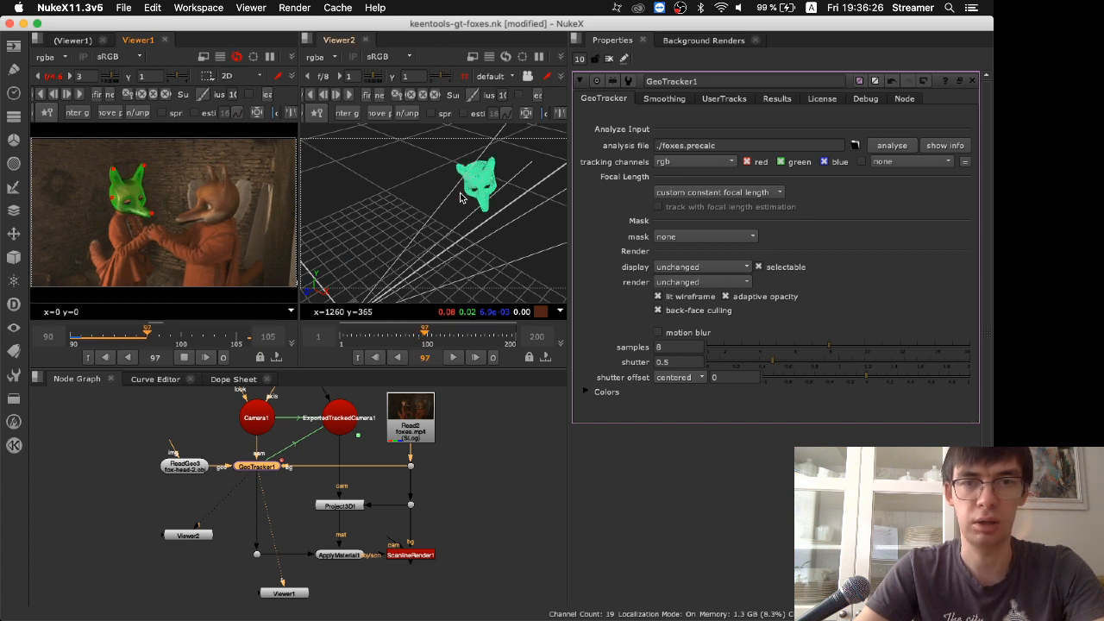
{"action": "left_click", "coordinate": [422, 204]}
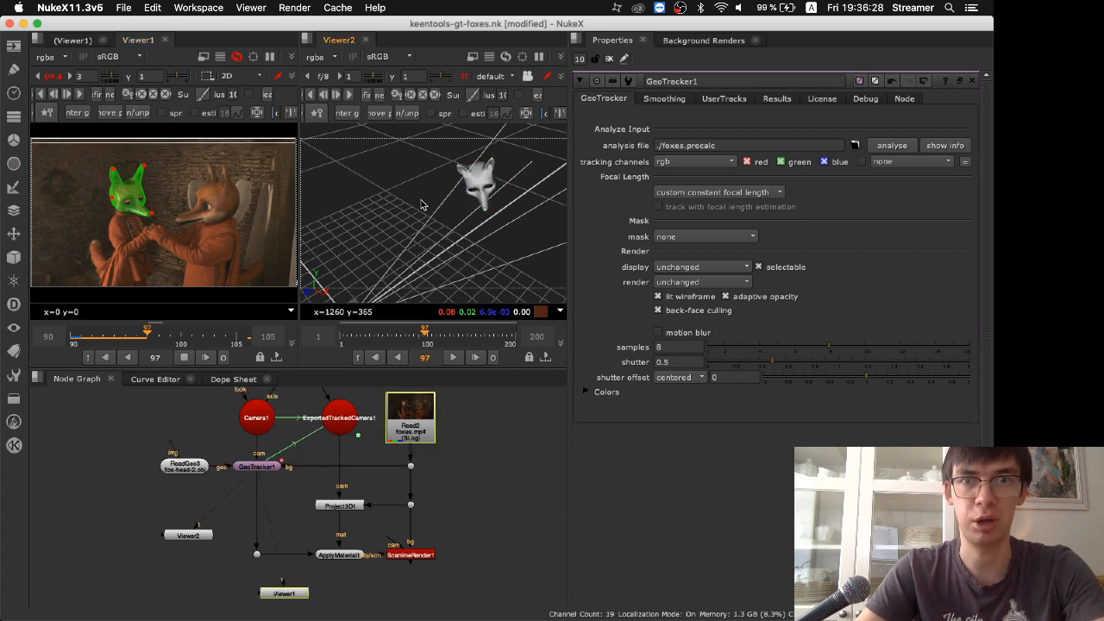
{"action": "key", "text": "Right"}
{"action": "key", "text": "Right"}
{"action": "key", "text": "Right"}
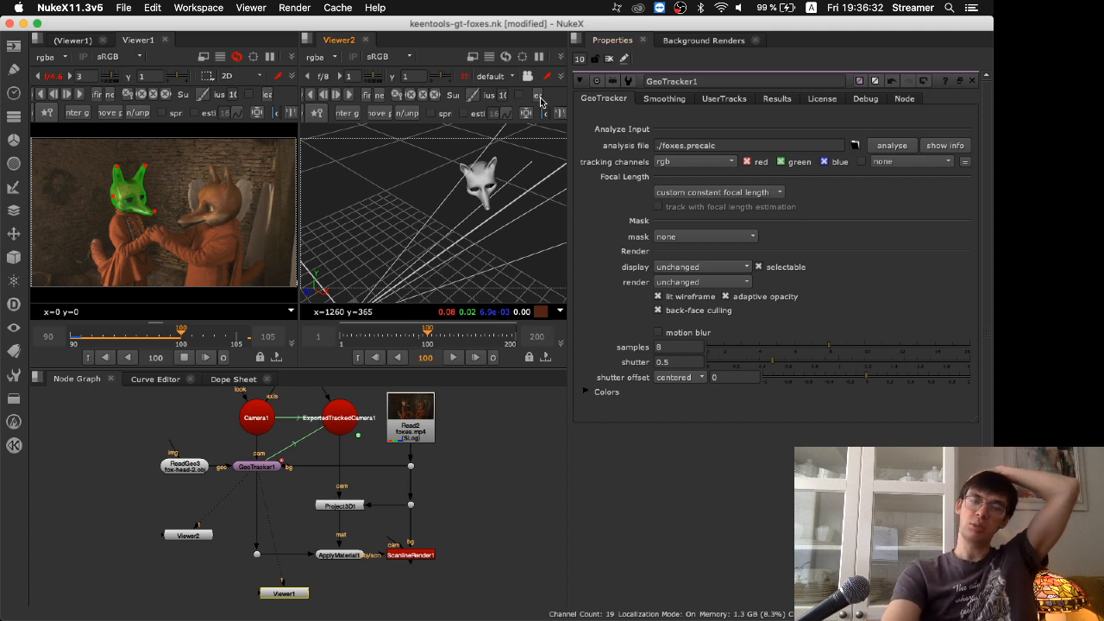
{"action": "key", "text": "Right"}
{"action": "key", "text": "Right"}
{"action": "key", "text": "Right"}
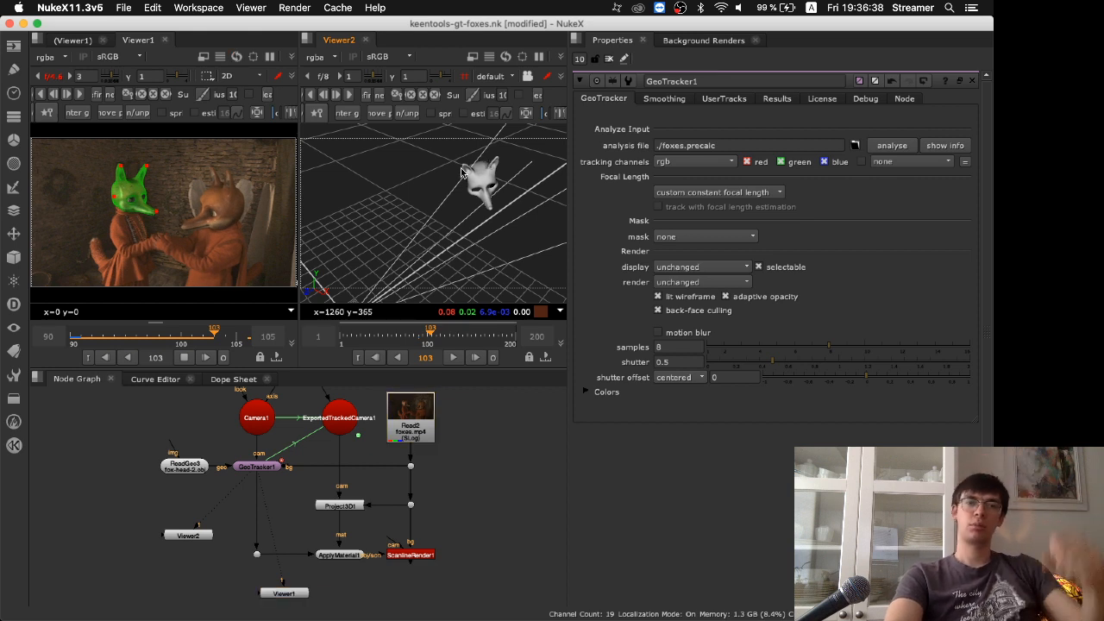
{"action": "key", "text": "Right"}
{"action": "key", "text": "Right"}
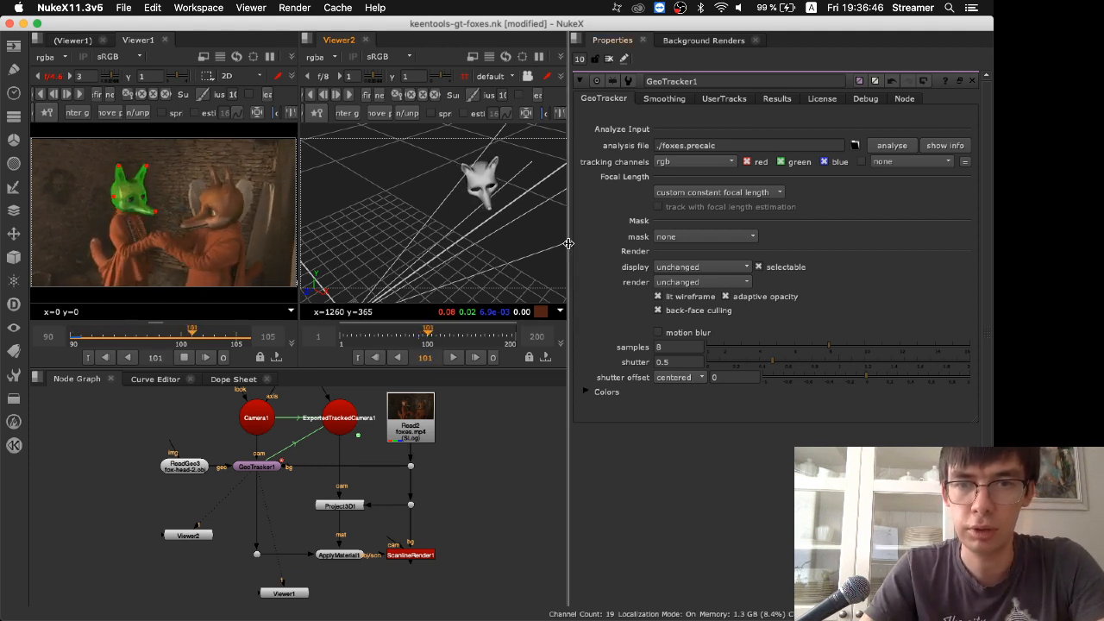
Widen both viewers by narrowing the Properties pane, and maximize Viewer1 to show the tracked head
{"action": "left_click_drag", "start_coordinate": [582, 245], "coordinate": [797, 273]}
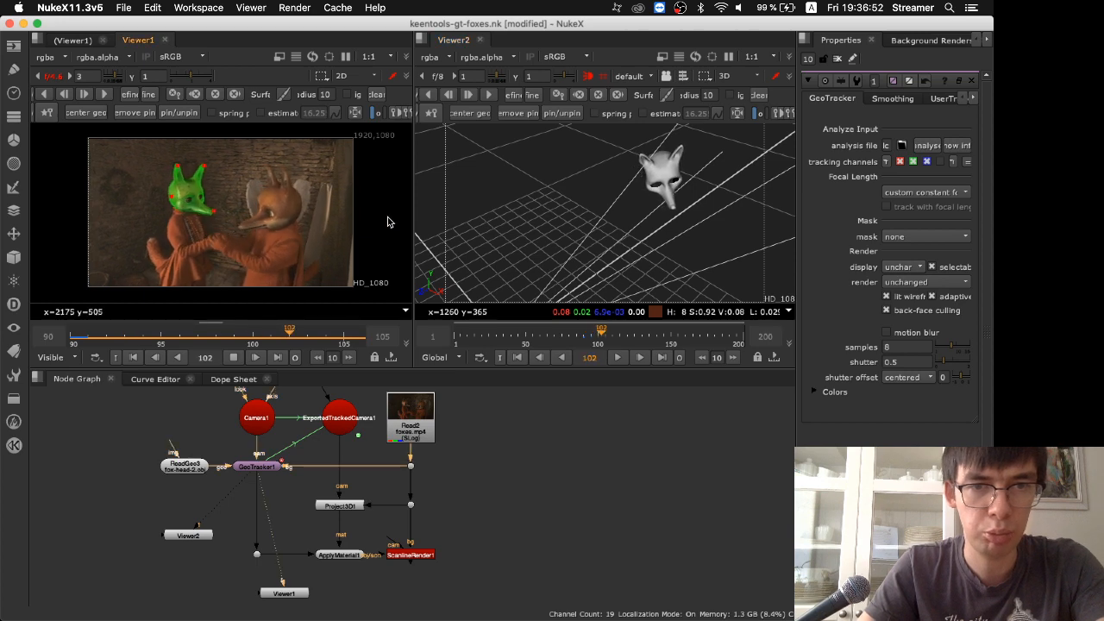
{"action": "key", "text": "space"}
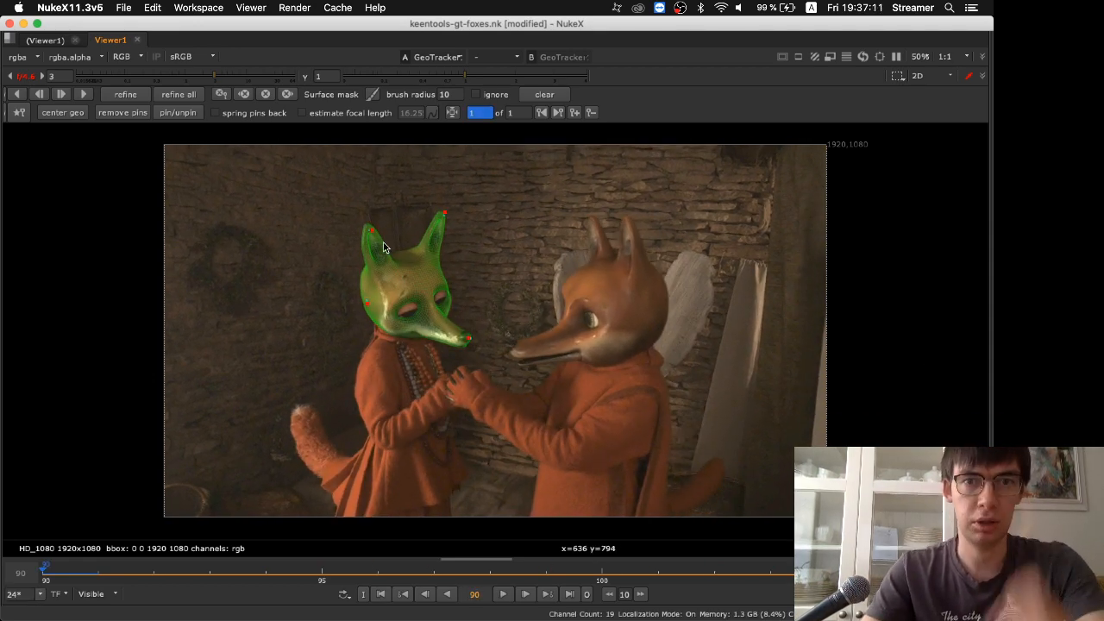
{"action": "key", "text": "super+Tab"}
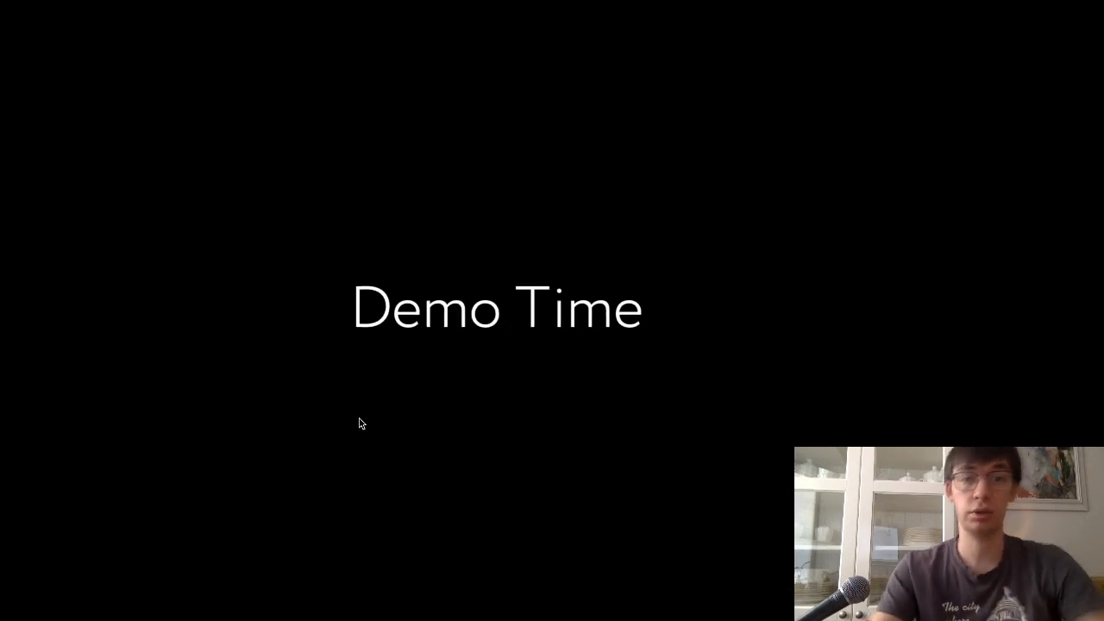
{"action": "key", "text": "Right"}
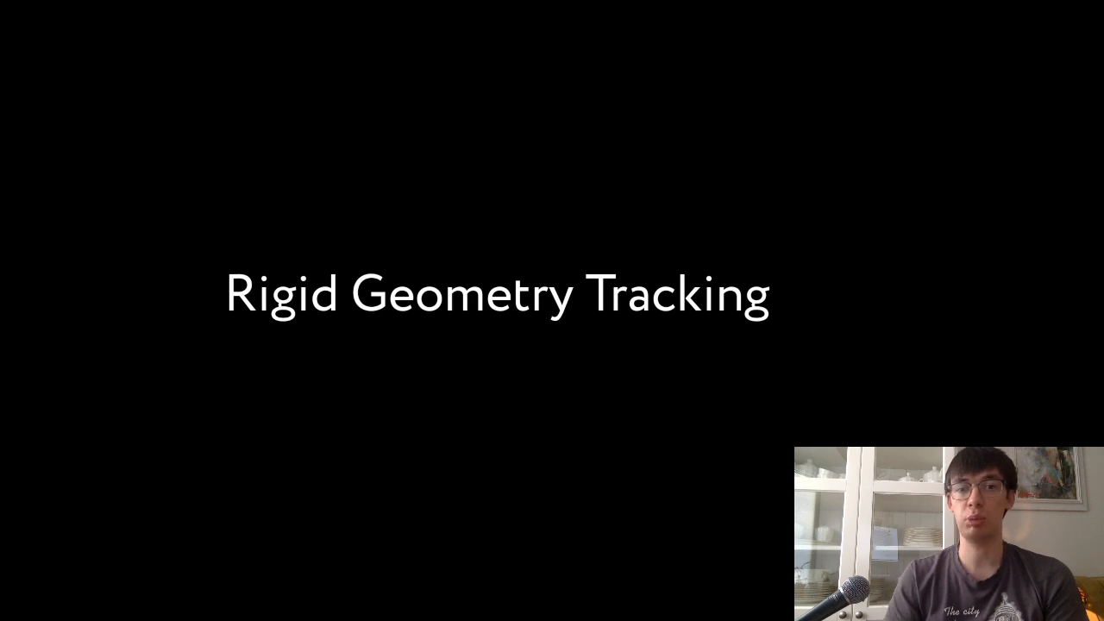
{"action": "key", "text": "Right"}
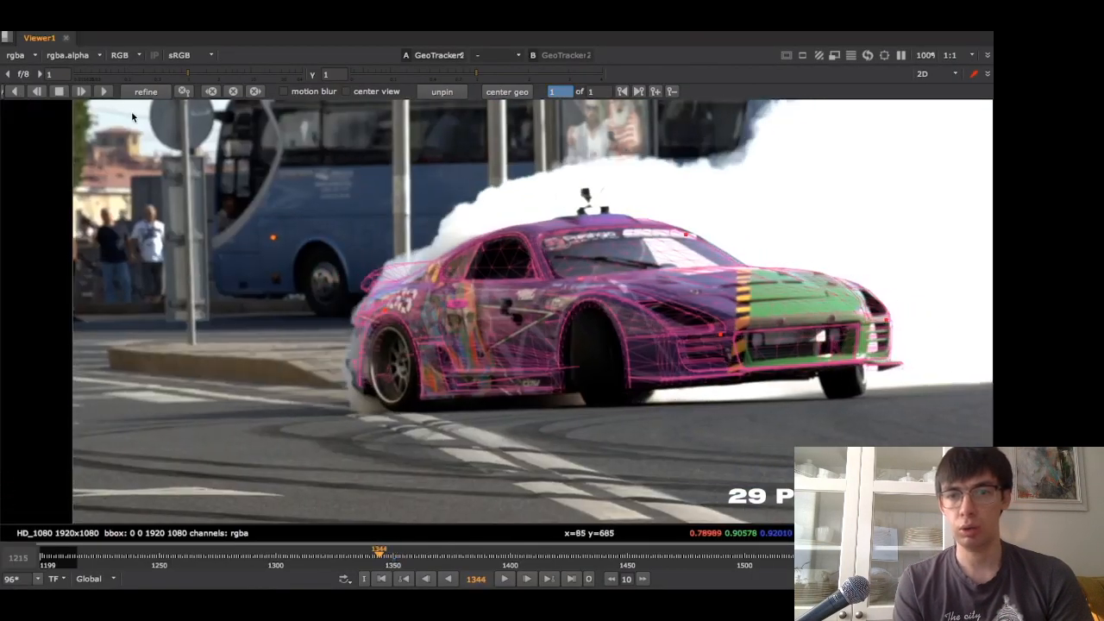
{"action": "left_click", "coordinate": [103, 91]}
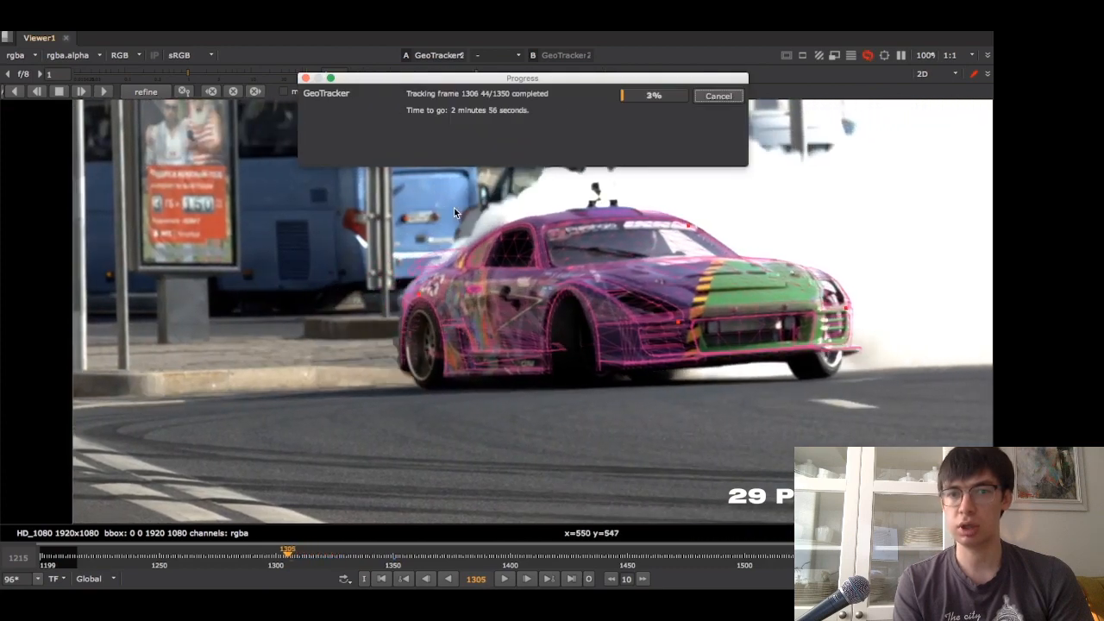
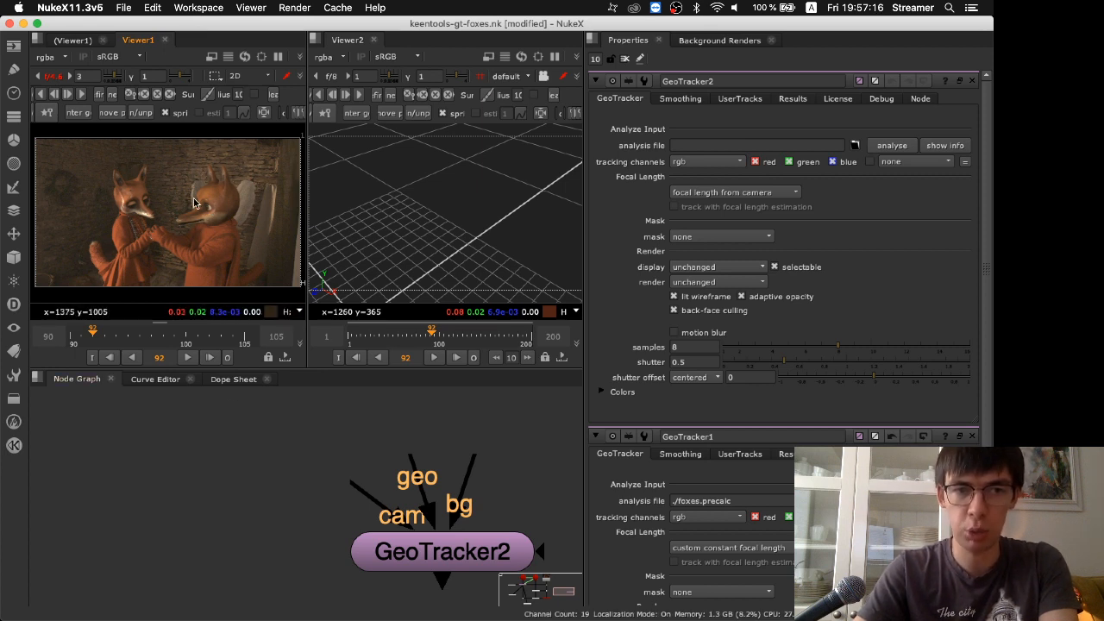
Add a Sphere node in the empty graph area above GeoTracker2
{"action": "scroll", "coordinate": [286, 508], "scroll_direction": "down", "scroll_amount": 5}
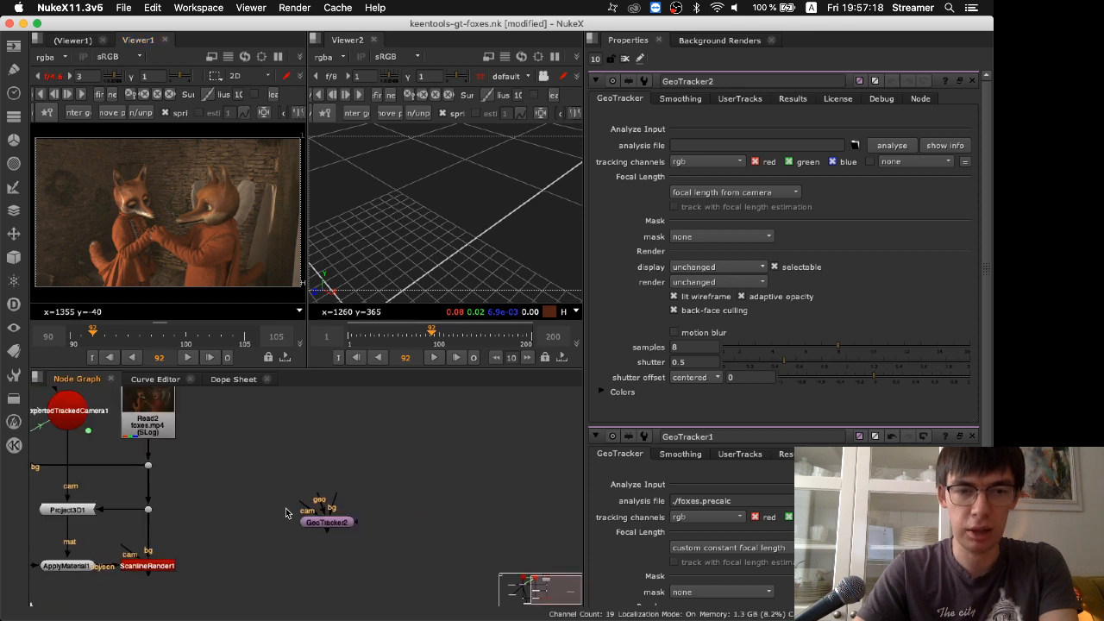
{"action": "middle_click_drag", "start_coordinate": [214, 486], "coordinate": [352, 484]}
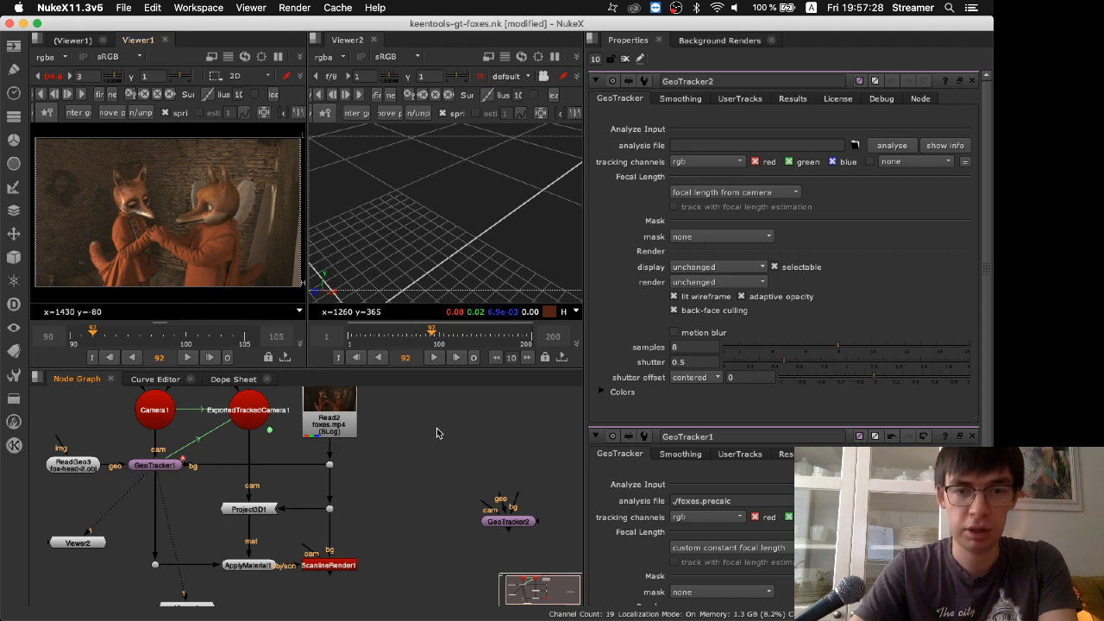
{"action": "key", "text": "Tab"}
{"action": "type", "text": "s"}
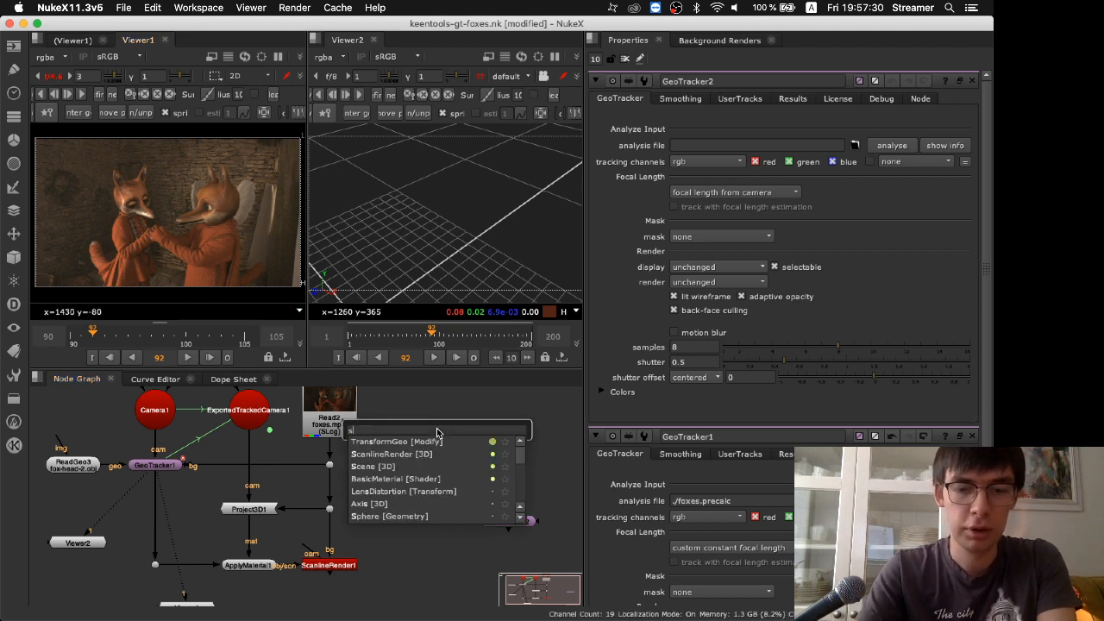
{"action": "type", "text": "phe"}
{"action": "key", "text": "Down"}
{"action": "key", "text": "Return"}
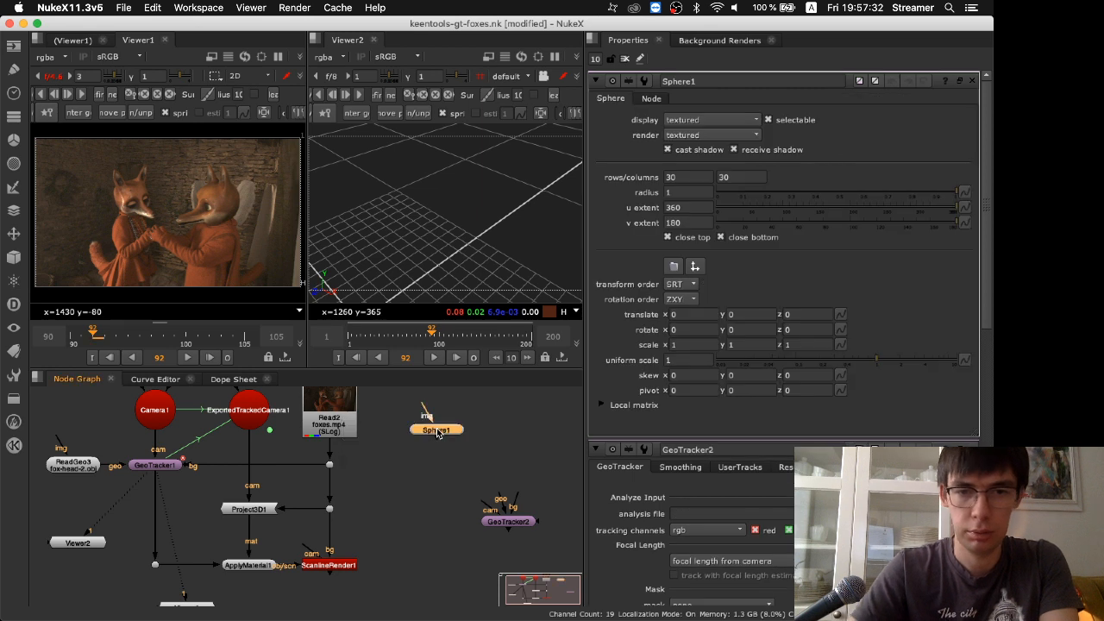
{"action": "left_click_drag", "start_coordinate": [437, 432], "coordinate": [463, 438]}
Connect GeoTracker2 to ExportedTrackedCamera1, Sphere1 and the Read2 footage, and show it in Viewer1 with its properties open
{"action": "left_click_drag", "start_coordinate": [494, 511], "coordinate": [248, 424]}
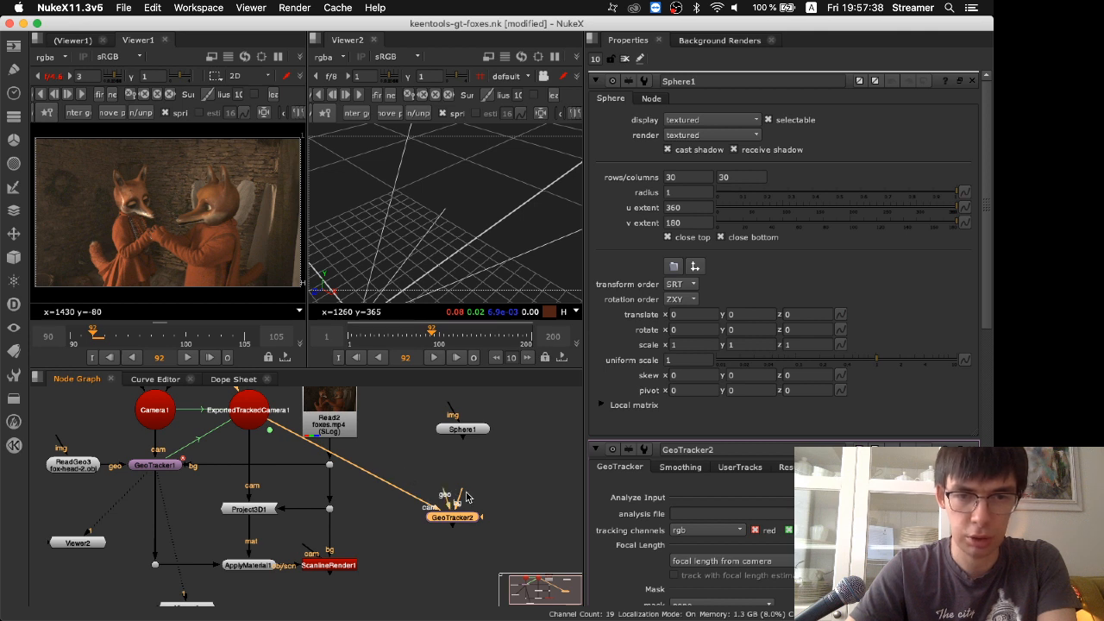
{"action": "left_click_drag", "start_coordinate": [451, 495], "coordinate": [462, 428]}
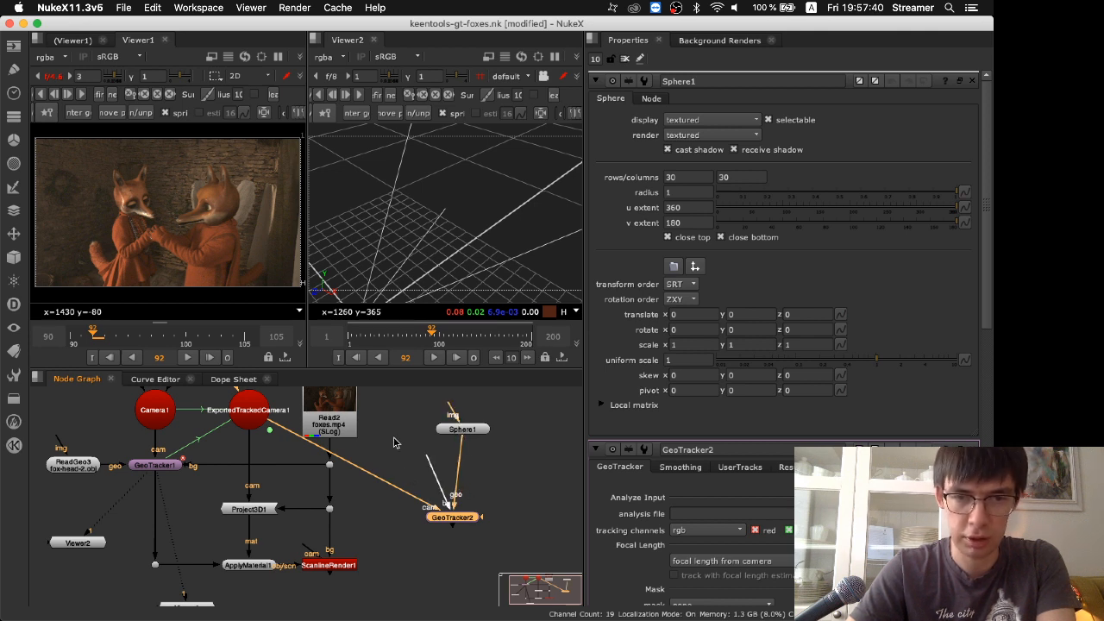
{"action": "left_click_drag", "start_coordinate": [456, 528], "coordinate": [429, 493]}
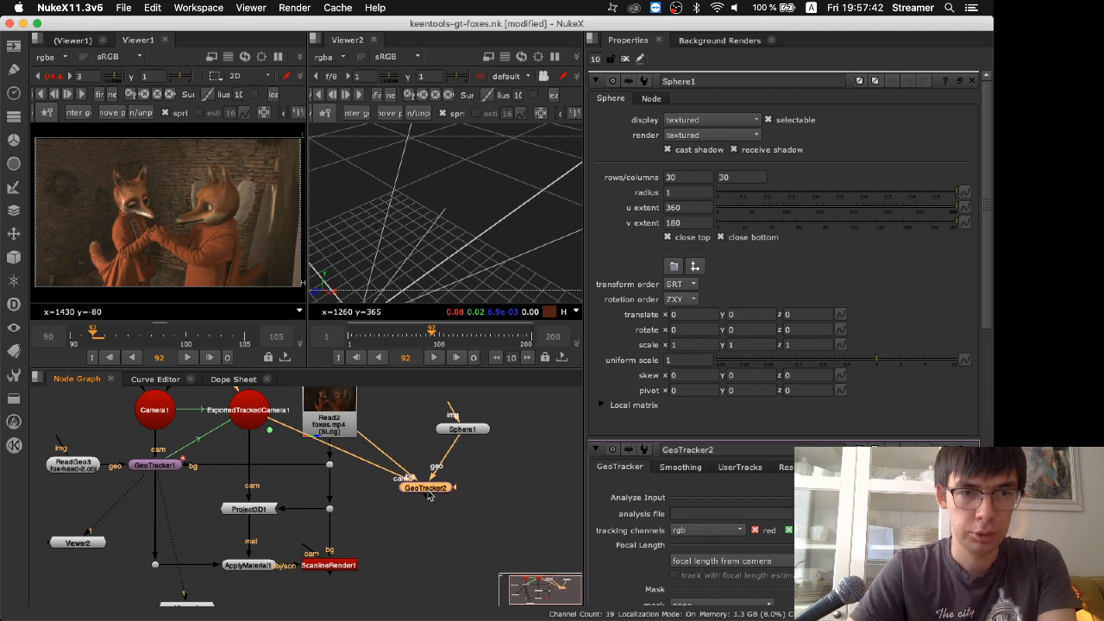
{"action": "key", "text": "1"}
{"action": "double_click", "coordinate": [429, 488]}
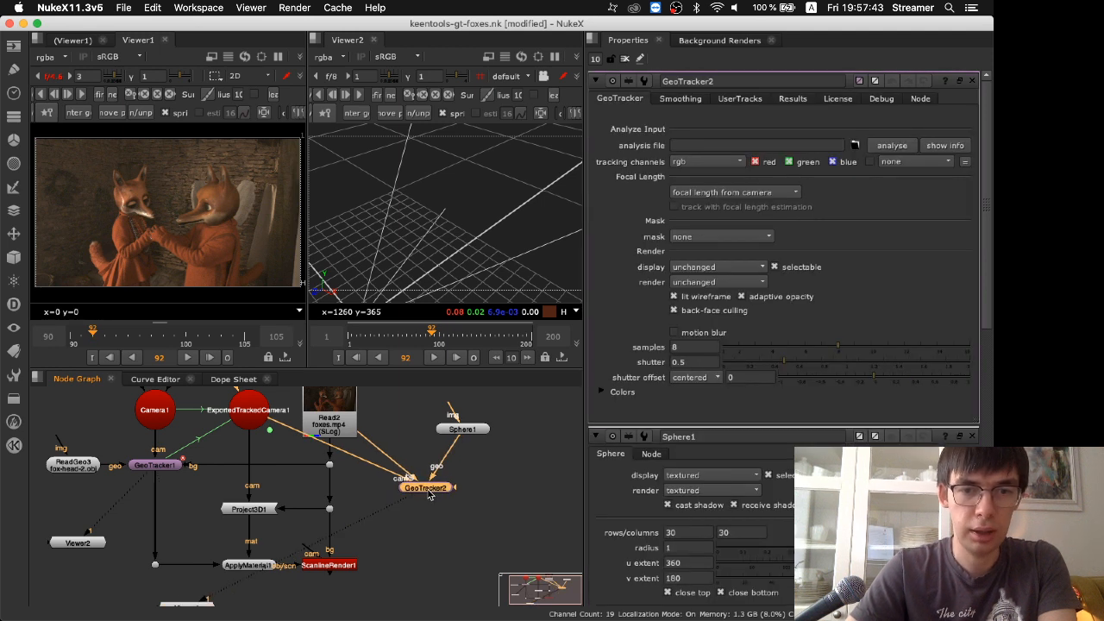
Copy GeoTracker1's analysis file path ./foxes.precalc into GeoTracker2's analysis file setting
{"action": "double_click", "coordinate": [173, 471]}
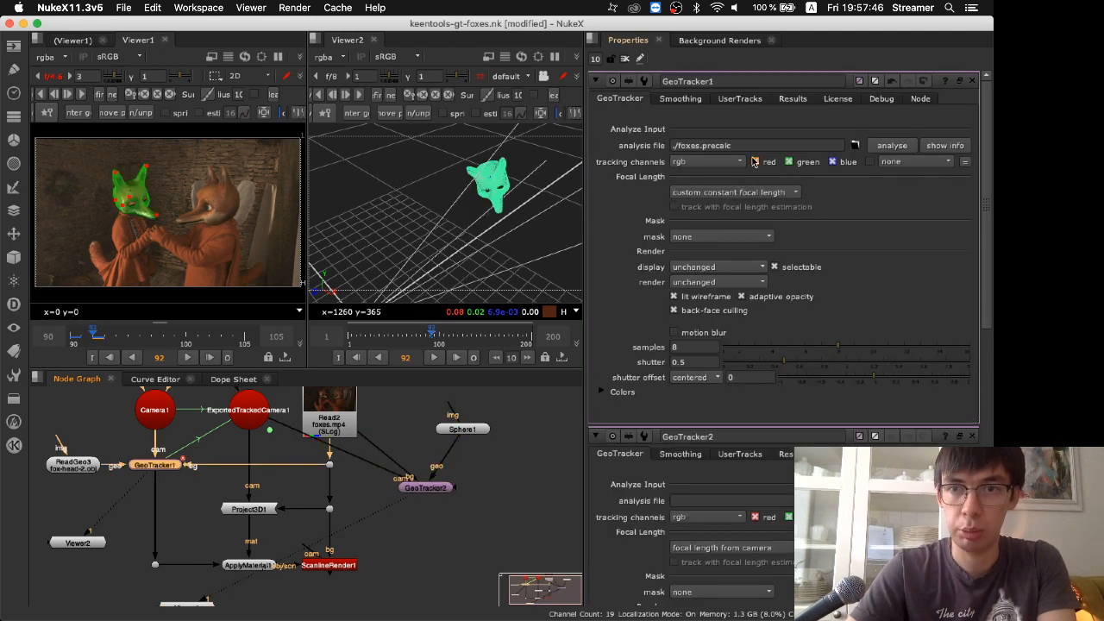
{"action": "left_click_drag", "start_coordinate": [733, 145], "coordinate": [592, 143]}
{"action": "key", "text": "super+c"}
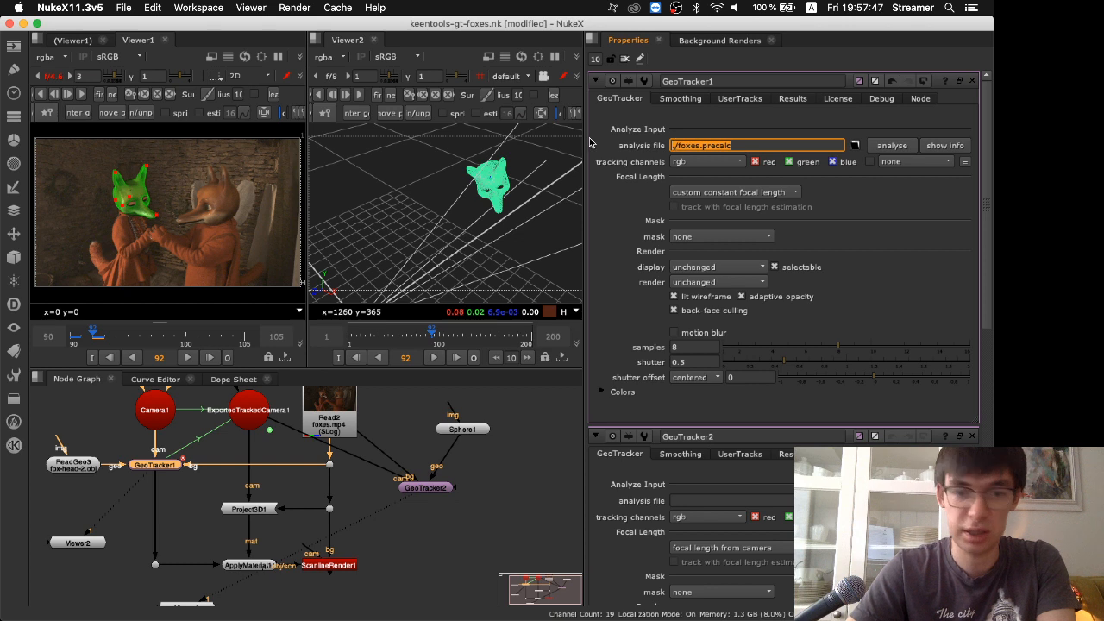
{"action": "double_click", "coordinate": [443, 488]}
{"action": "left_click", "coordinate": [690, 145]}
{"action": "key", "text": "super+v"}
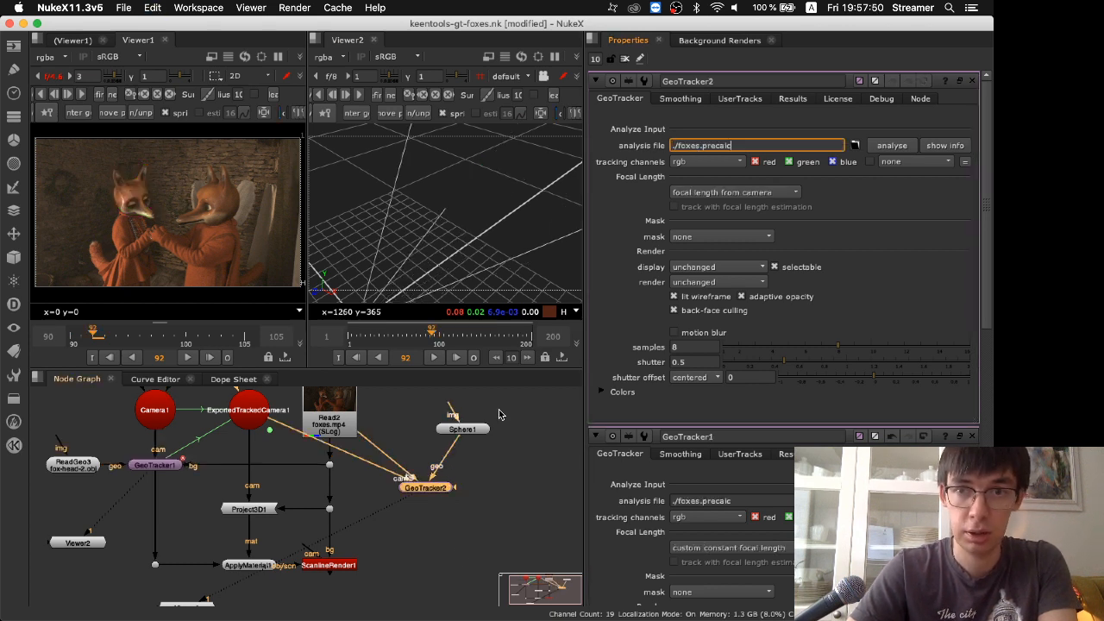
{"action": "left_click", "coordinate": [442, 508]}
{"action": "double_click", "coordinate": [426, 491]}
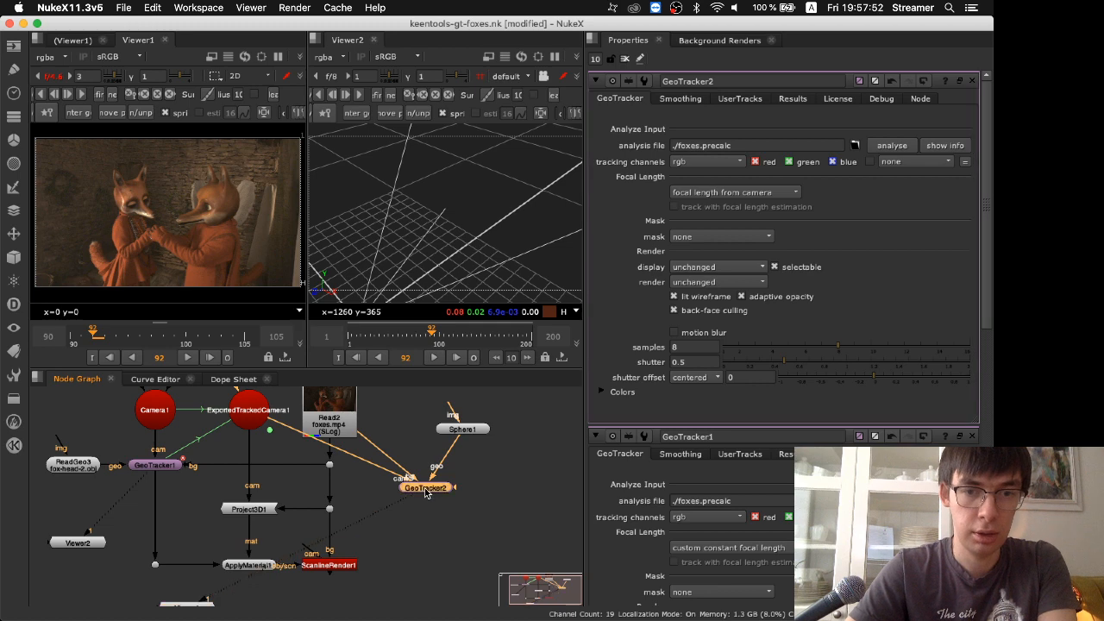
Maximize Viewer1, center the sphere geometry at frame 92, and pin it over the right fox's head, shrunk to the head's size
{"action": "key", "text": "space"}
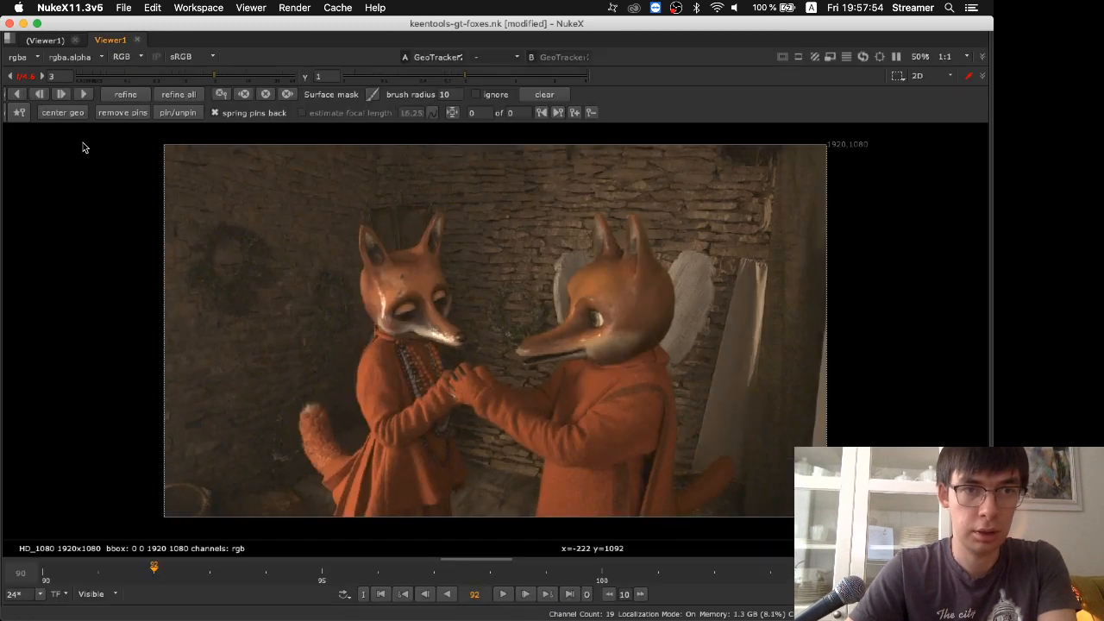
{"action": "left_click", "coordinate": [83, 112]}
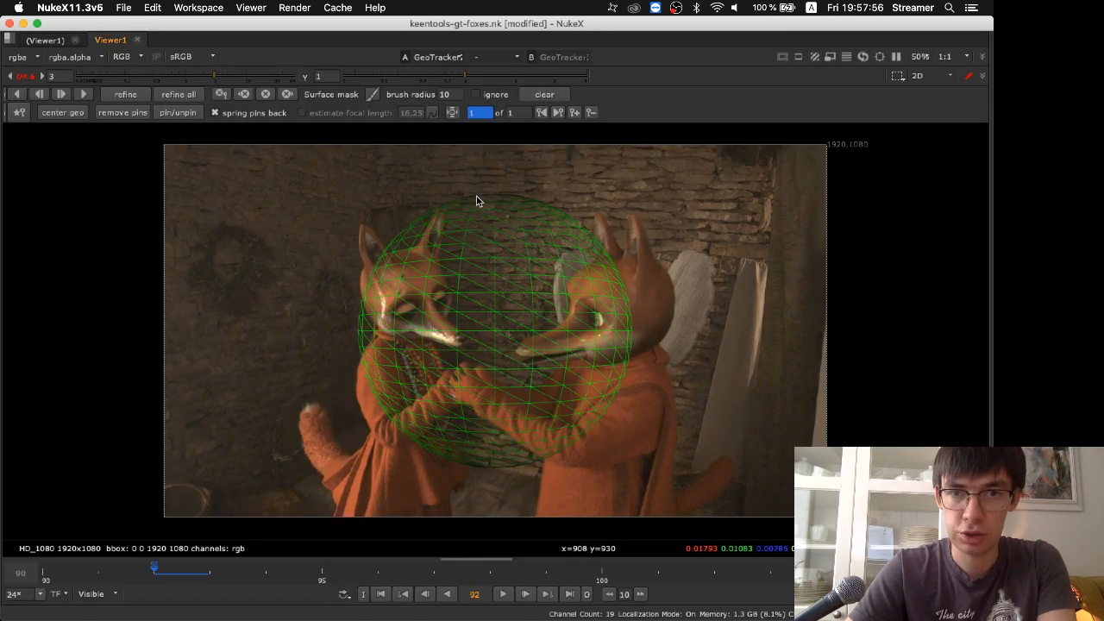
{"action": "left_click_drag", "start_coordinate": [477, 197], "coordinate": [618, 253]}
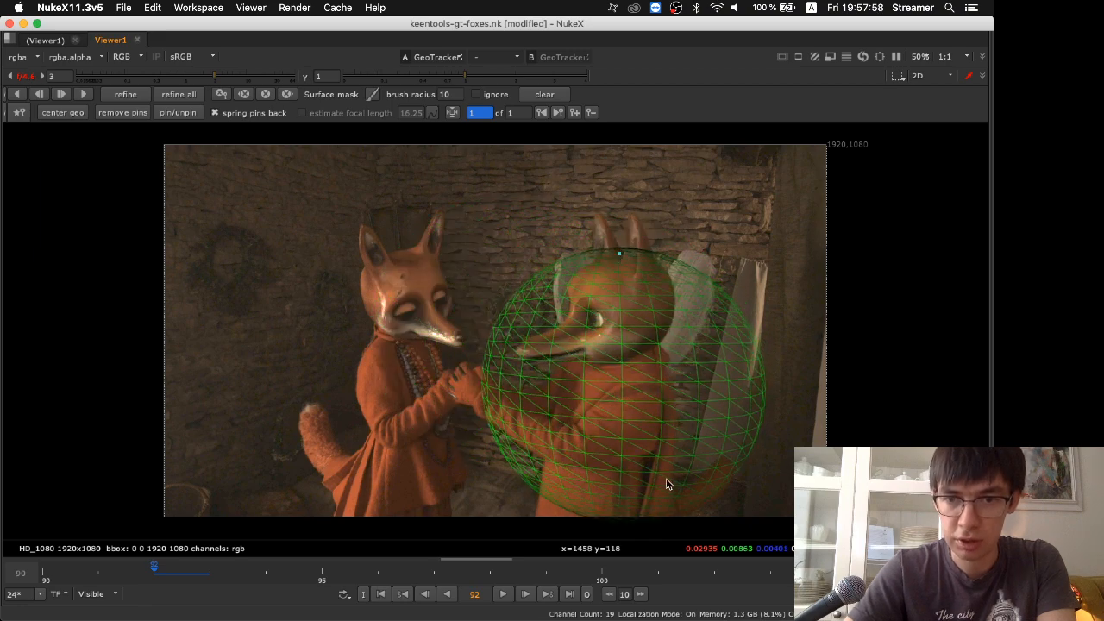
{"action": "left_click_drag", "start_coordinate": [653, 513], "coordinate": [622, 352]}
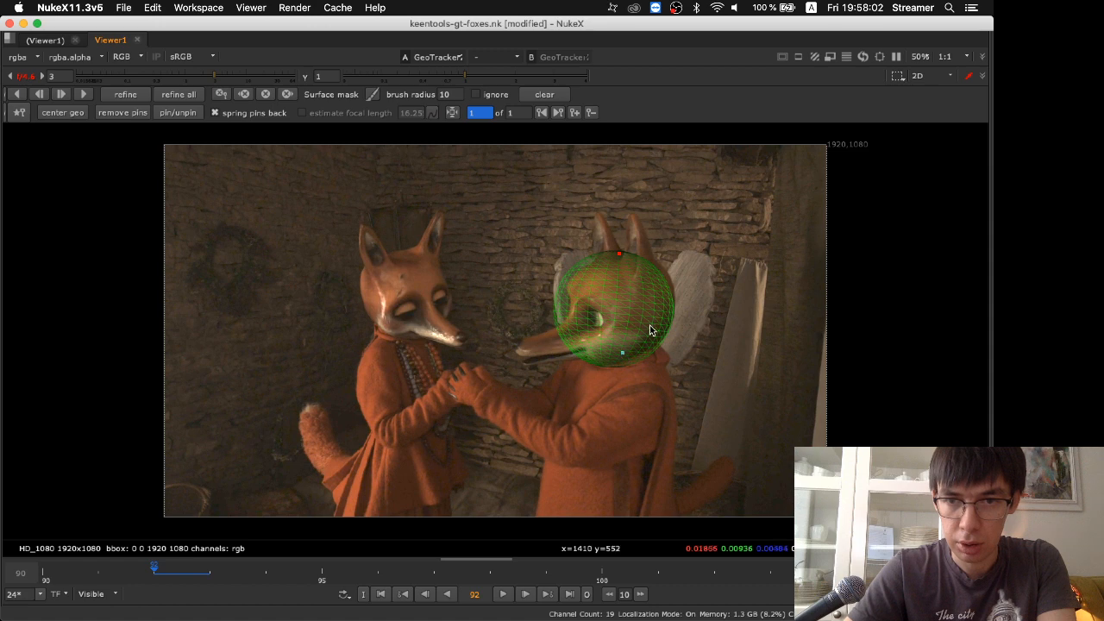
Adjust the sphere's top pin and place further pins at the forehead, back of the head and chin to match the head outline
{"action": "left_click_drag", "start_coordinate": [621, 255], "coordinate": [629, 253]}
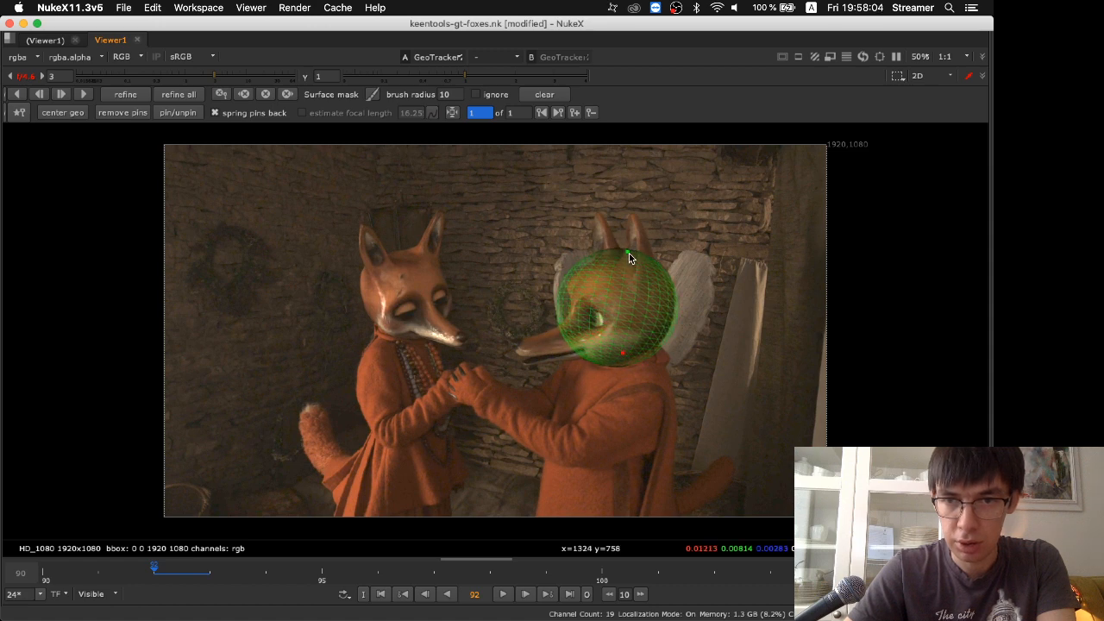
{"action": "left_click_drag", "start_coordinate": [570, 280], "coordinate": [571, 282]}
{"action": "left_click_drag", "start_coordinate": [673, 317], "coordinate": [671, 323]}
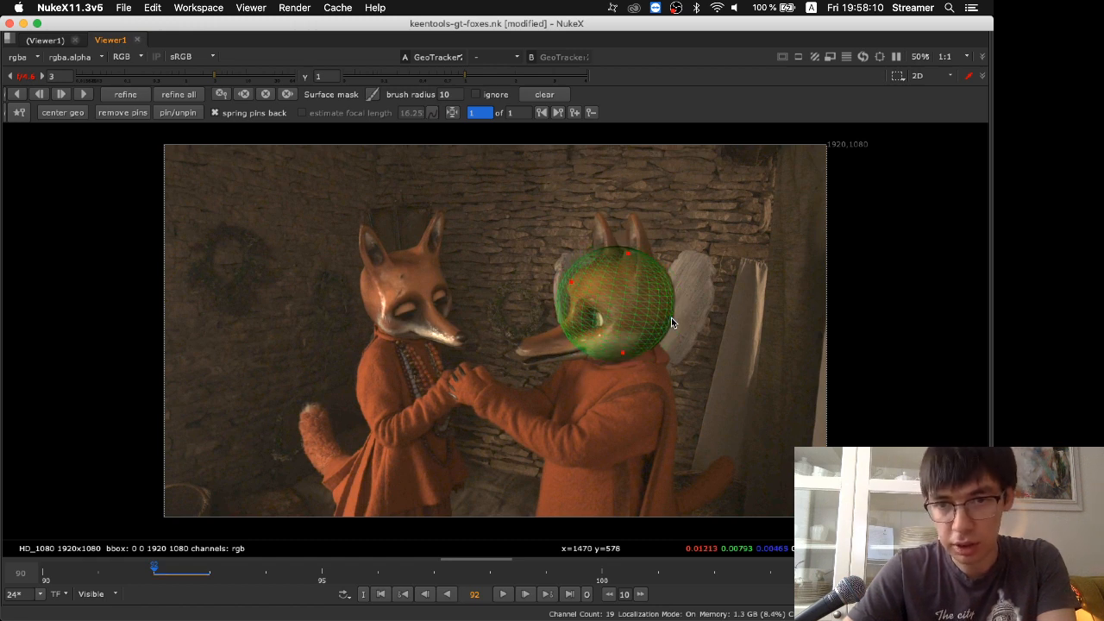
{"action": "left_click_drag", "start_coordinate": [566, 281], "coordinate": [566, 280]}
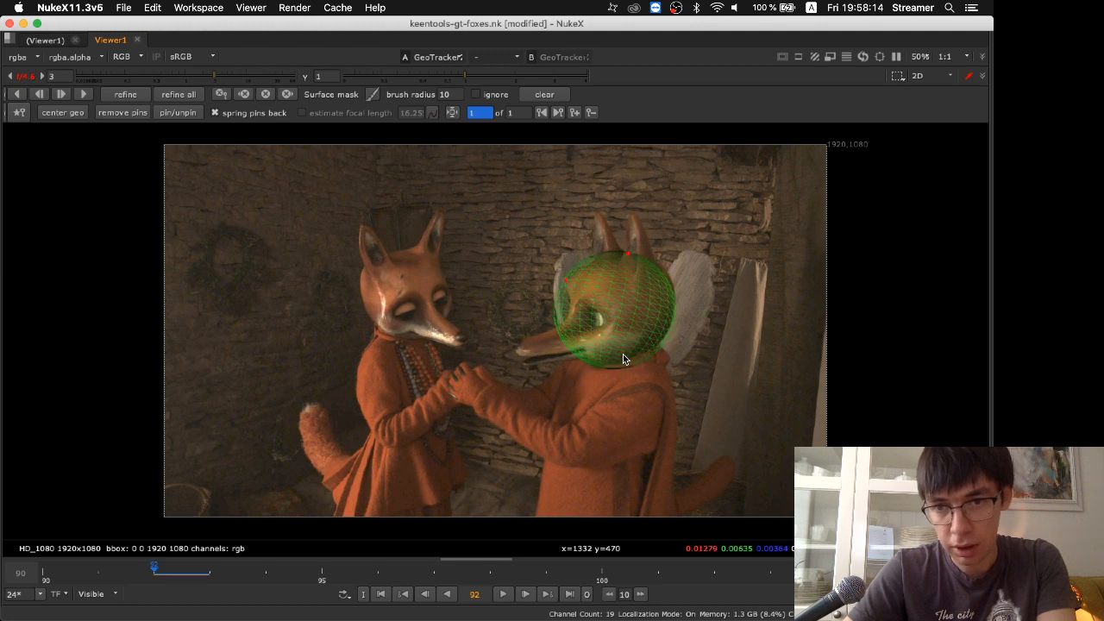
{"action": "left_click_drag", "start_coordinate": [614, 365], "coordinate": [610, 366]}
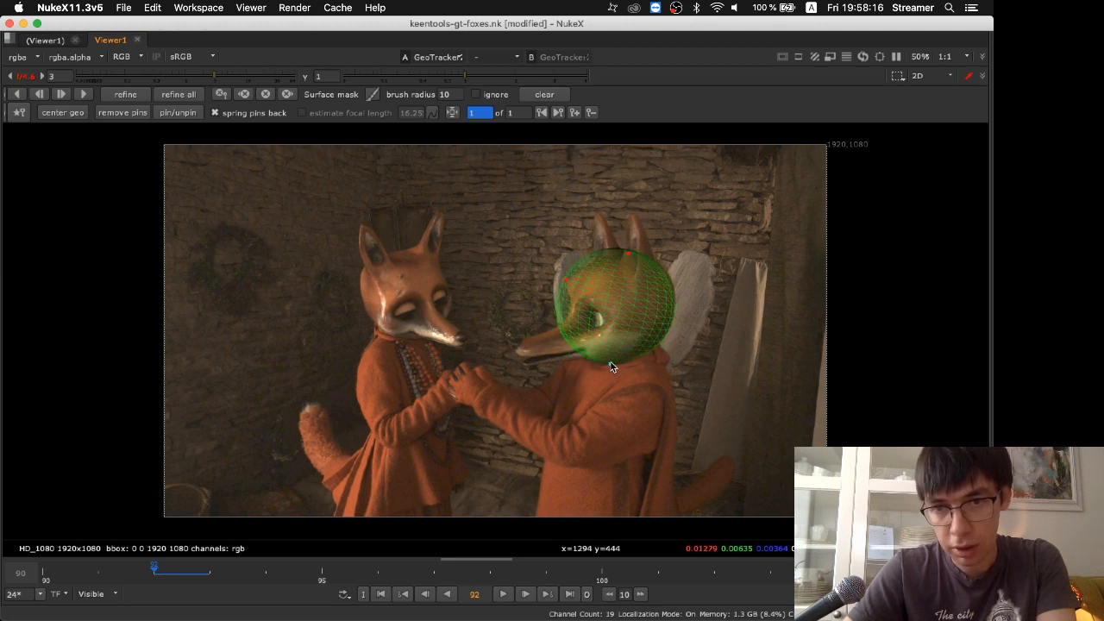
Refine the sphere's fit by removing its top pin and adjusting pins at the forehead, upper front and back of the head
{"action": "scroll", "coordinate": [625, 312], "scroll_direction": "up", "scroll_amount": 1}
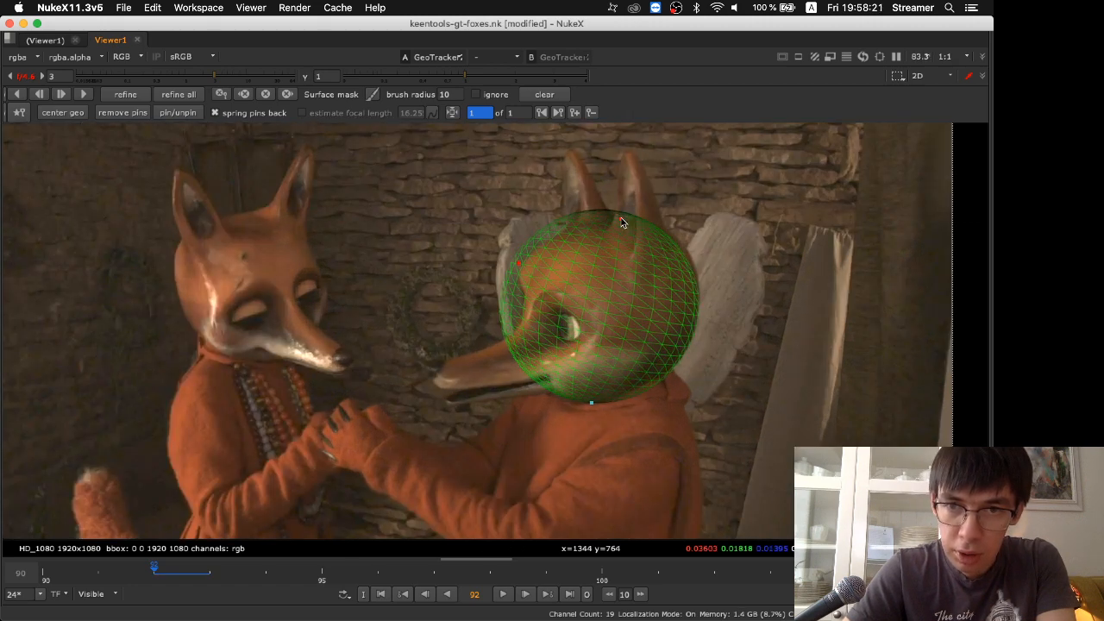
{"action": "mouse_move", "coordinate": [621, 219]}
{"action": "left_mouse_down"}
{"action": "mouse_move", "coordinate": [631, 222]}
{"action": "mouse_move", "coordinate": [617, 203]}
{"action": "left_mouse_up"}
{"action": "left_click_drag", "start_coordinate": [518, 262], "coordinate": [528, 259]}
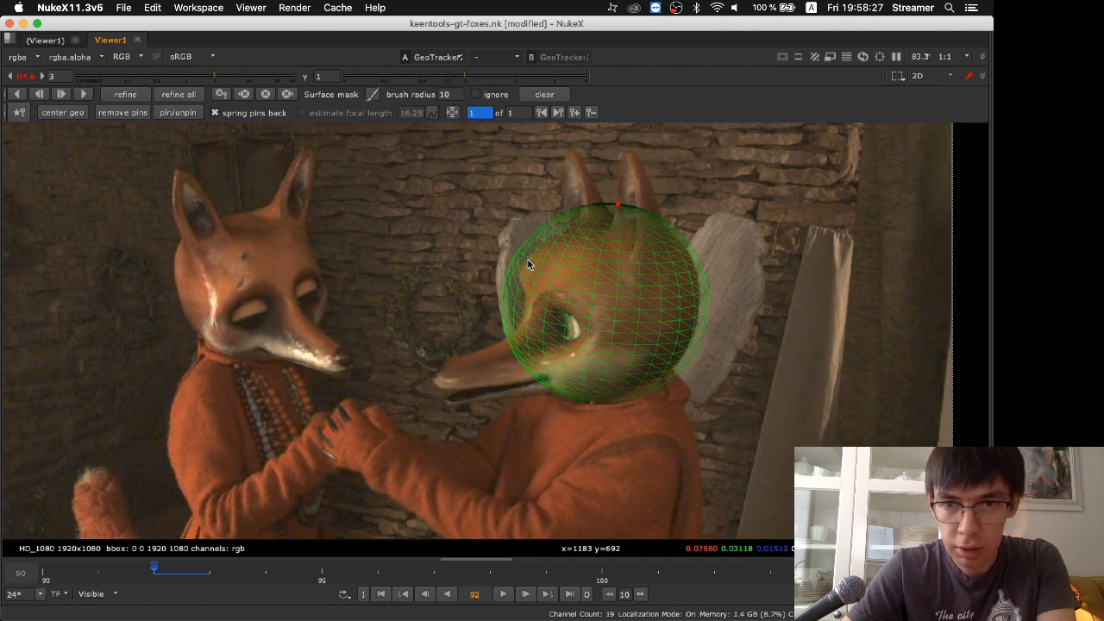
{"action": "right_click", "coordinate": [617, 205]}
{"action": "left_click_drag", "start_coordinate": [703, 313], "coordinate": [695, 308]}
{"action": "mouse_move", "coordinate": [556, 217]}
{"action": "left_mouse_down"}
{"action": "mouse_move", "coordinate": [542, 228]}
{"action": "mouse_move", "coordinate": [558, 224]}
{"action": "left_mouse_up"}
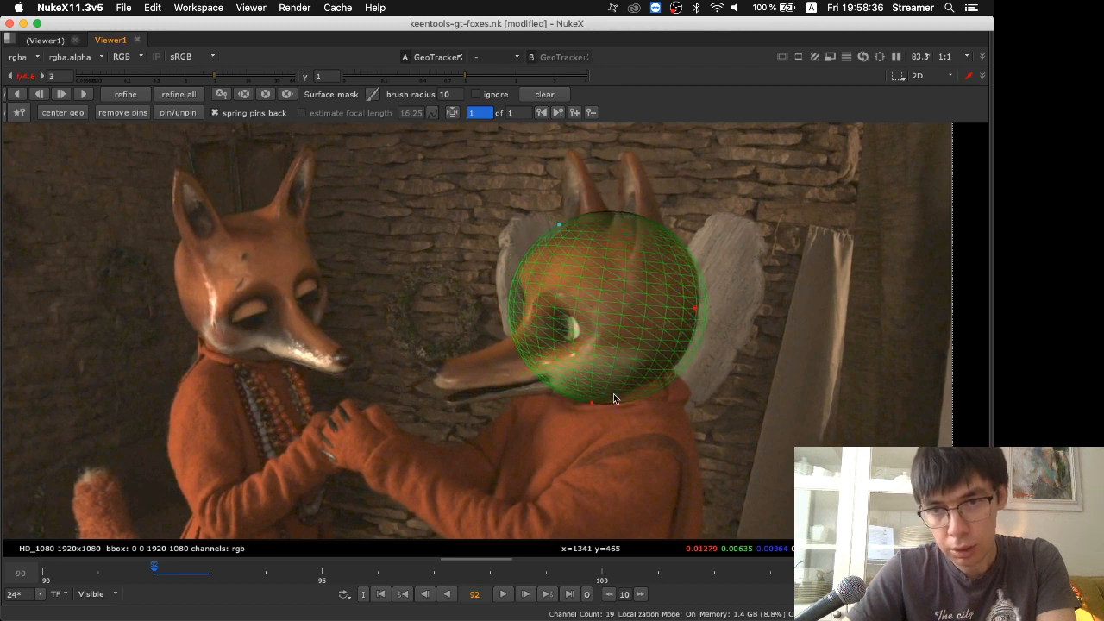
Replace the pin under the chin, pin the cheek, and fine-tune the front pins so the sphere fits the right fox's head
{"action": "right_click", "coordinate": [593, 403]}
{"action": "left_click", "coordinate": [594, 346]}
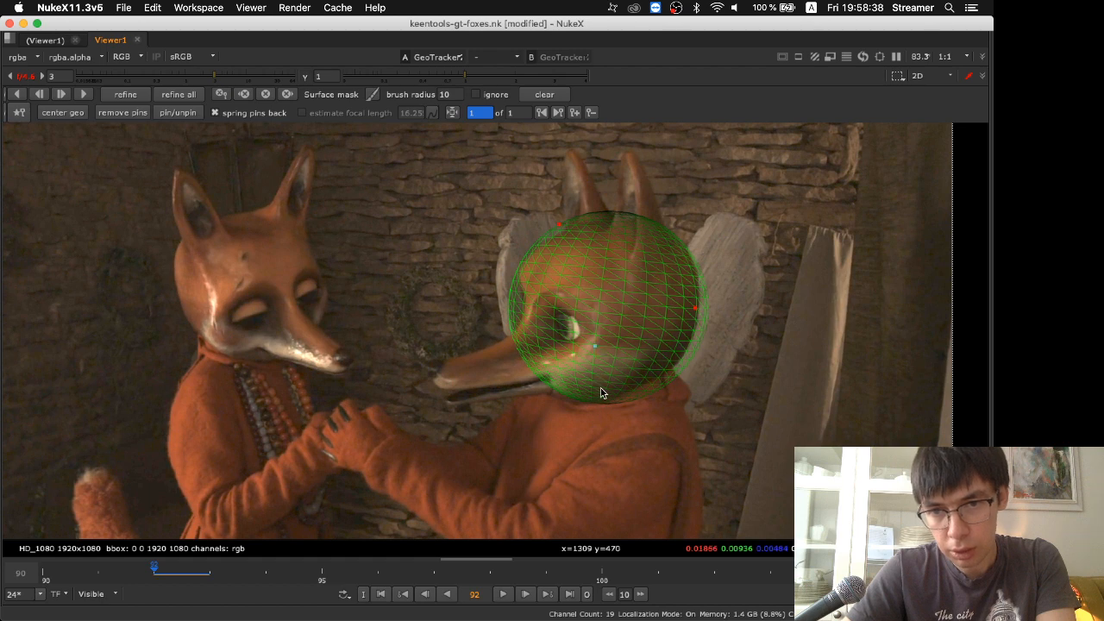
{"action": "left_click", "coordinate": [596, 389]}
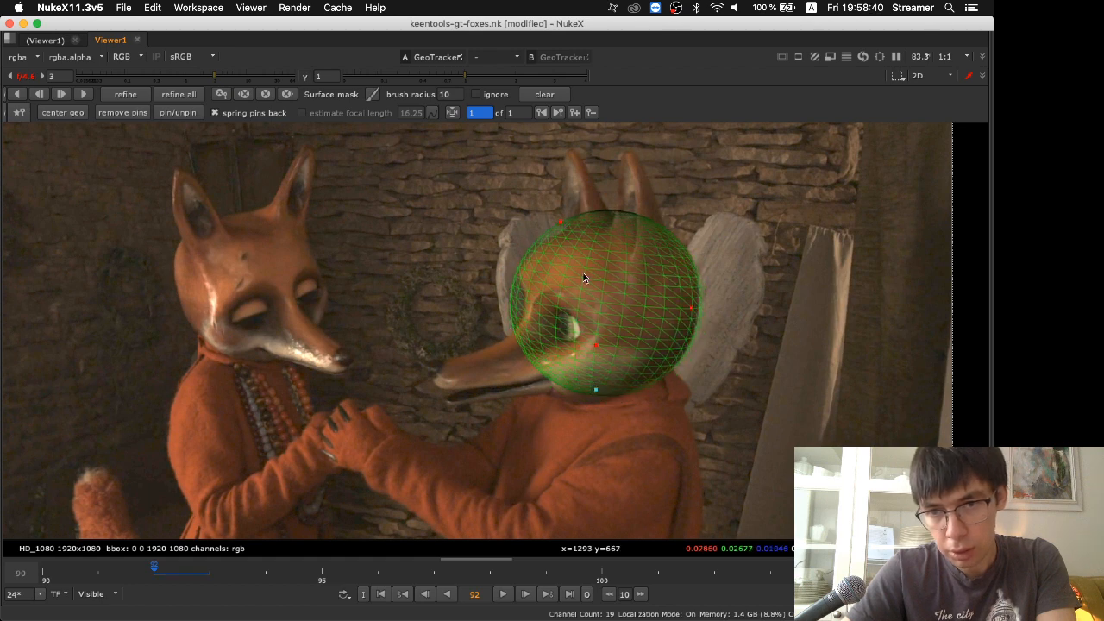
{"action": "left_click_drag", "start_coordinate": [522, 270], "coordinate": [528, 271]}
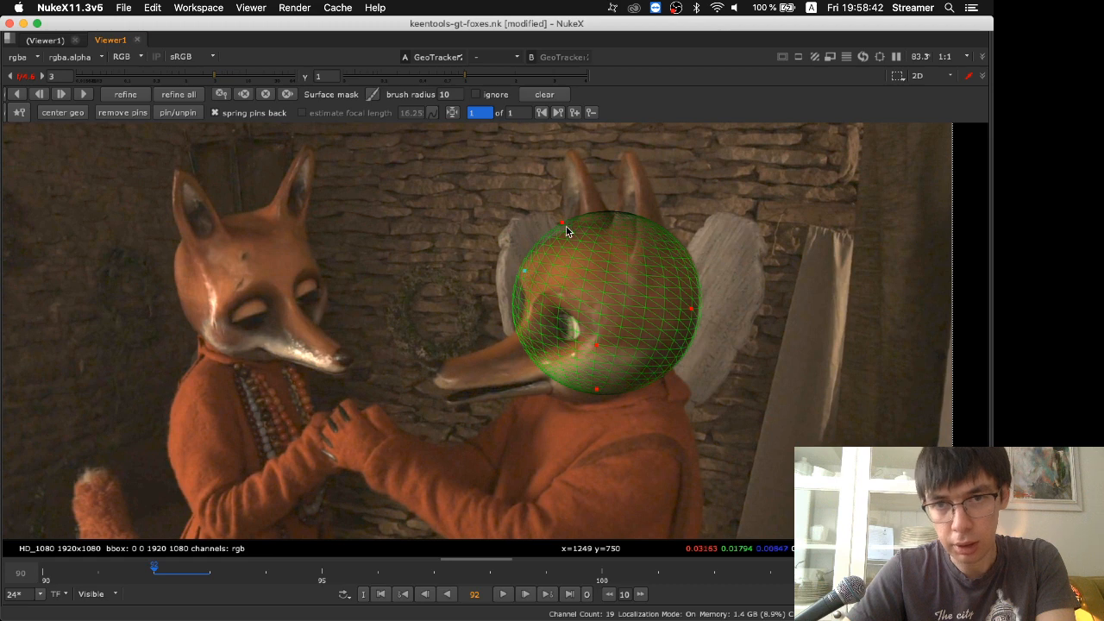
{"action": "left_click_drag", "start_coordinate": [561, 222], "coordinate": [564, 226]}
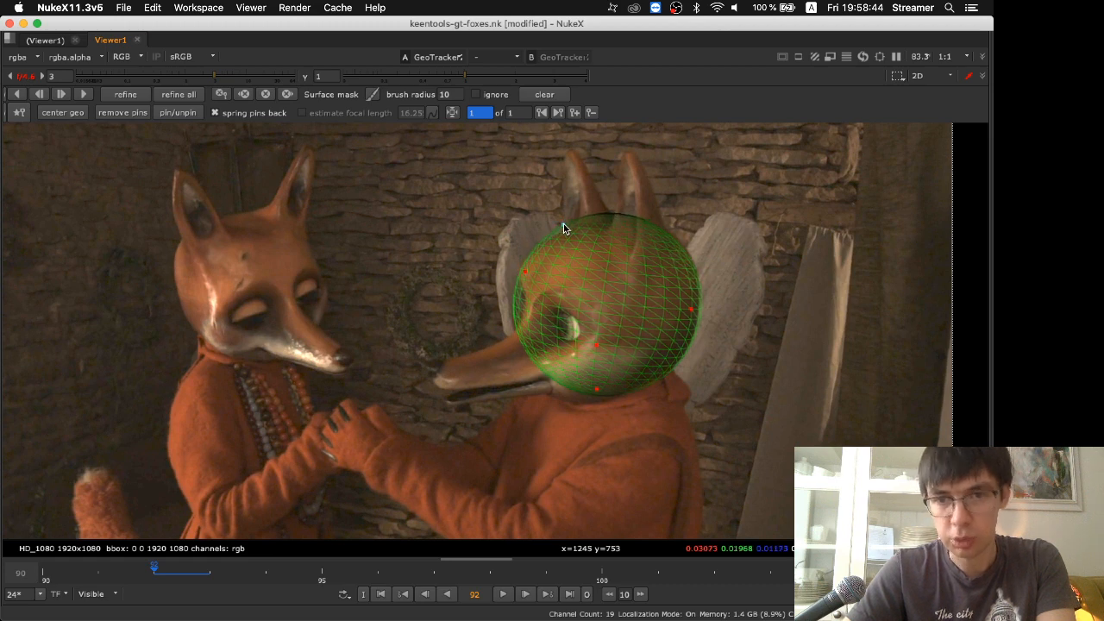
{"action": "left_click", "coordinate": [597, 391]}
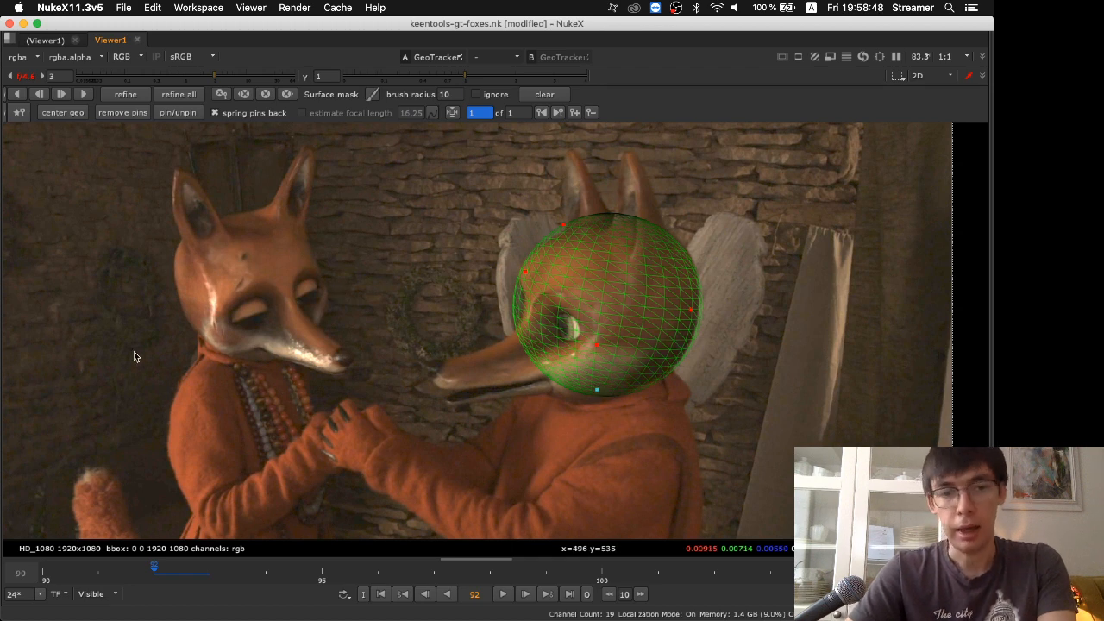
Track the sphere forward from frame 92 to the end of the clip, and dismiss the DivX update notice
{"action": "left_click", "coordinate": [84, 94]}
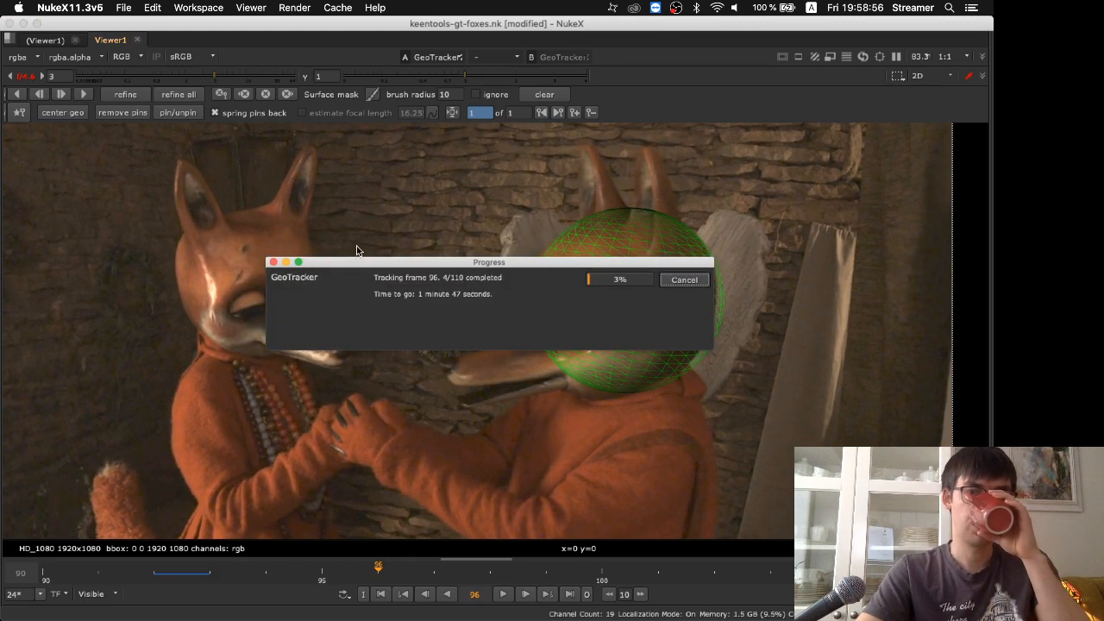
{"action": "left_click_drag", "start_coordinate": [377, 265], "coordinate": [393, 448]}
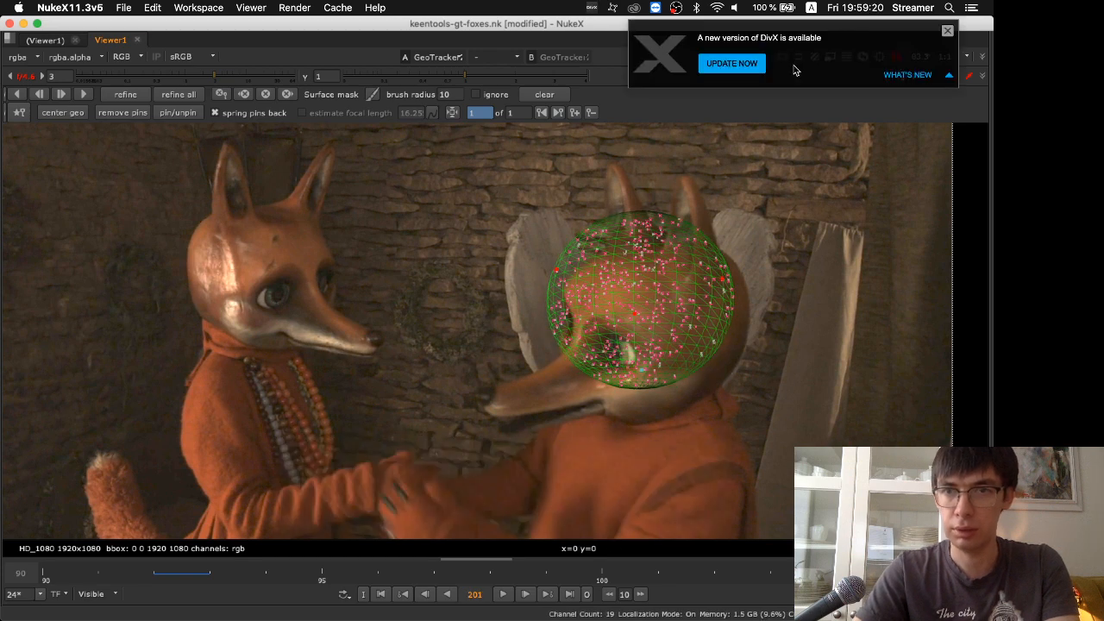
{"action": "left_click", "coordinate": [948, 31]}
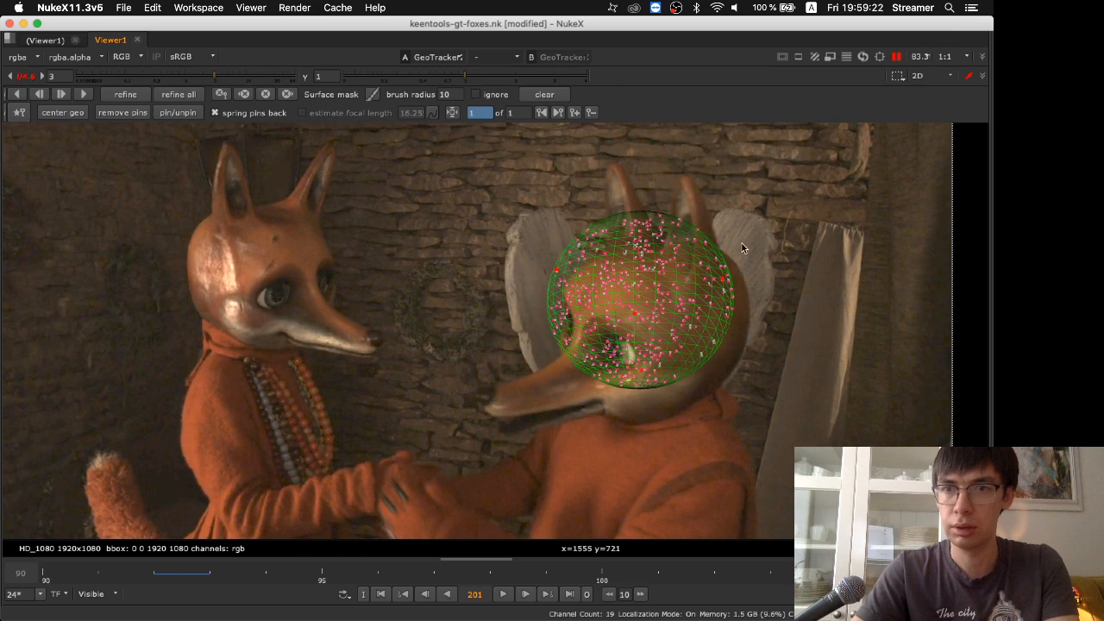
Turn off feature rendering in GeoTracker2's debug settings and enlarge the viewer again
{"action": "key", "text": "space"}
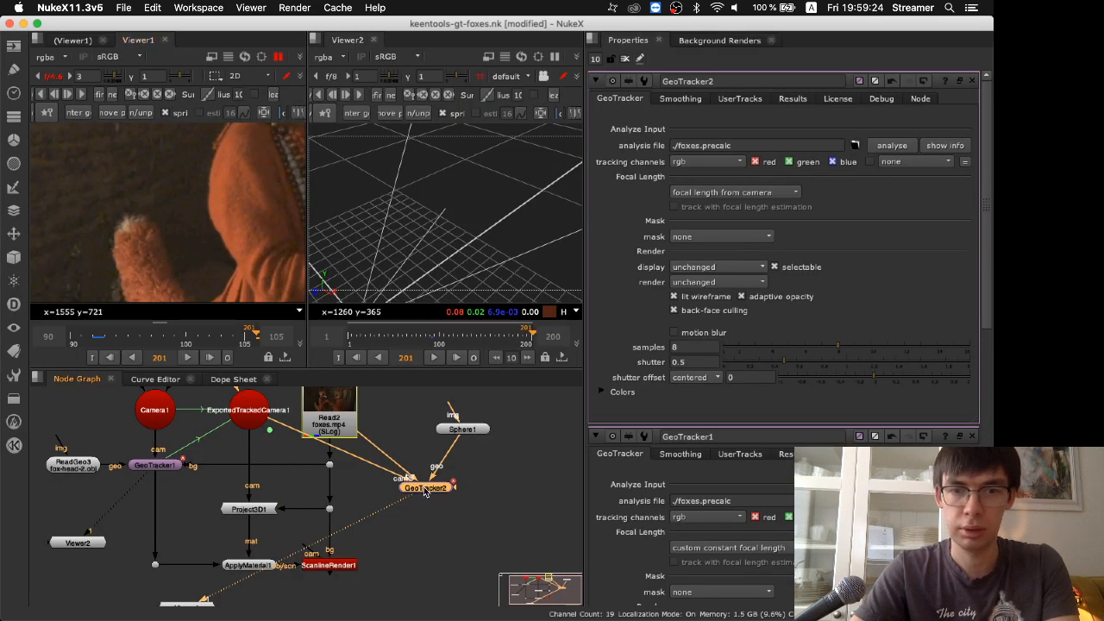
{"action": "left_click", "coordinate": [794, 99]}
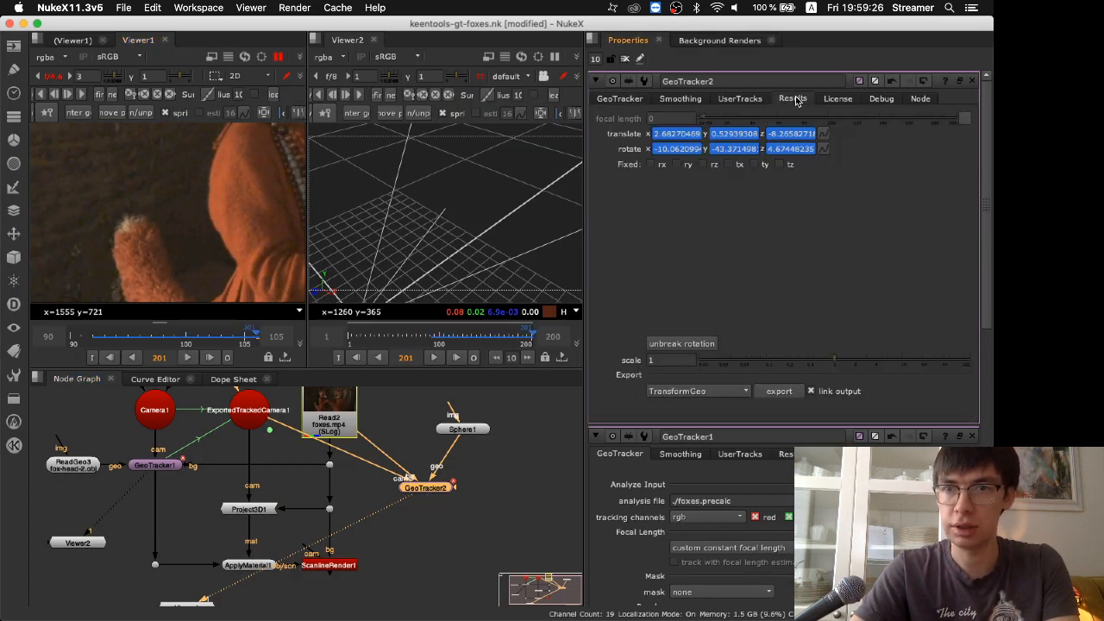
{"action": "left_click", "coordinate": [747, 100]}
{"action": "left_click", "coordinate": [681, 100]}
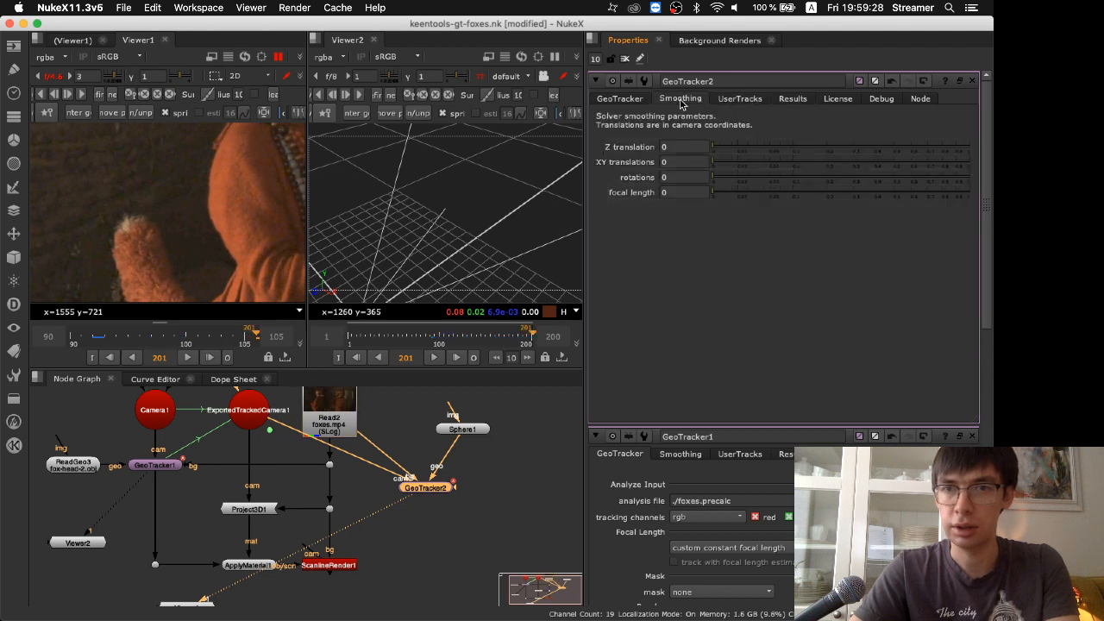
{"action": "left_click", "coordinate": [879, 97]}
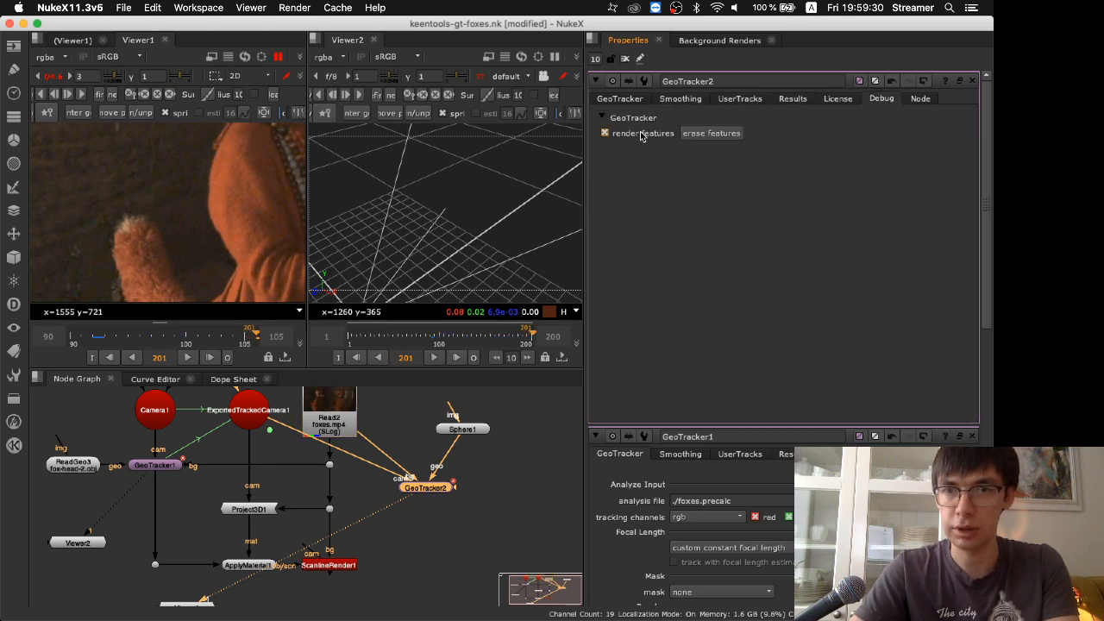
{"action": "left_click", "coordinate": [506, 466]}
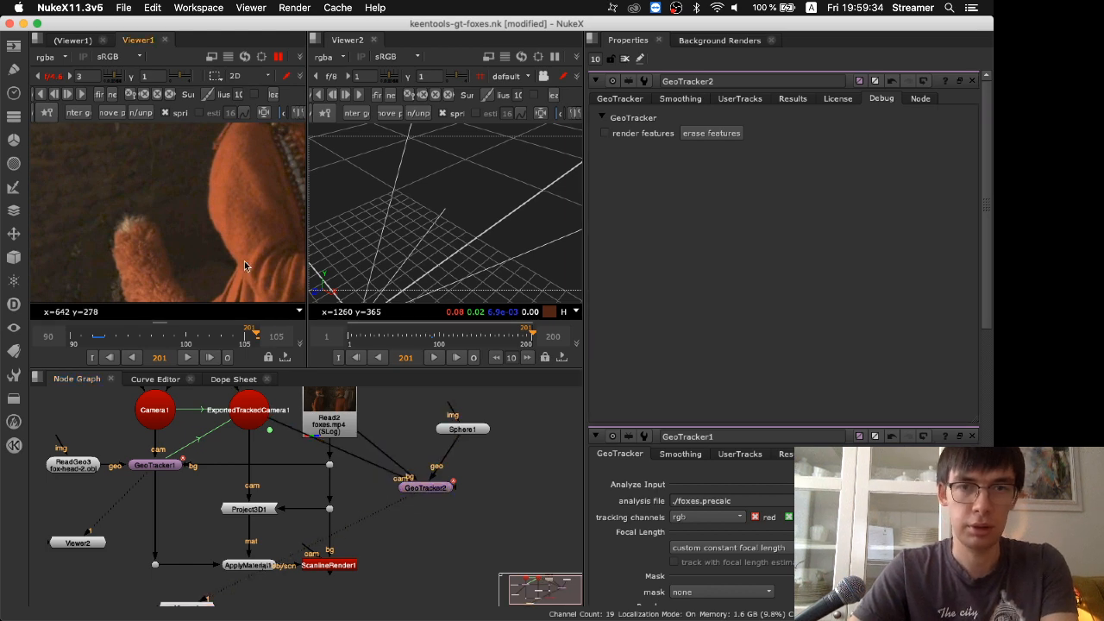
{"action": "key", "text": "space"}
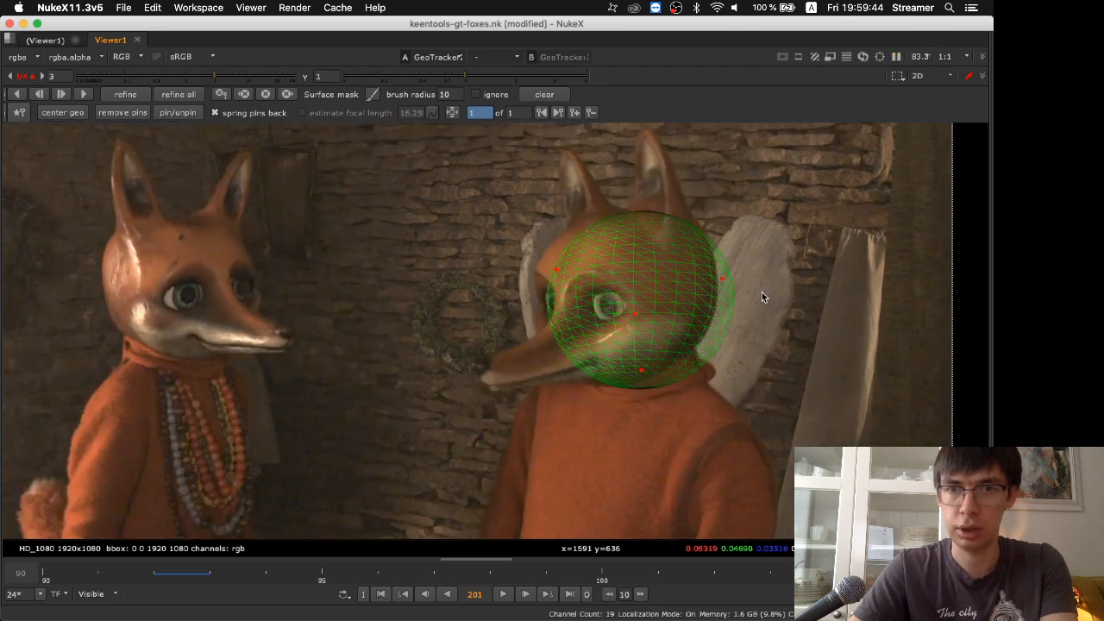
Show the clip's global frame range and scrub to frame 115 to check the sphere against the right fox's head
{"action": "middle_click", "coordinate": [735, 576]}
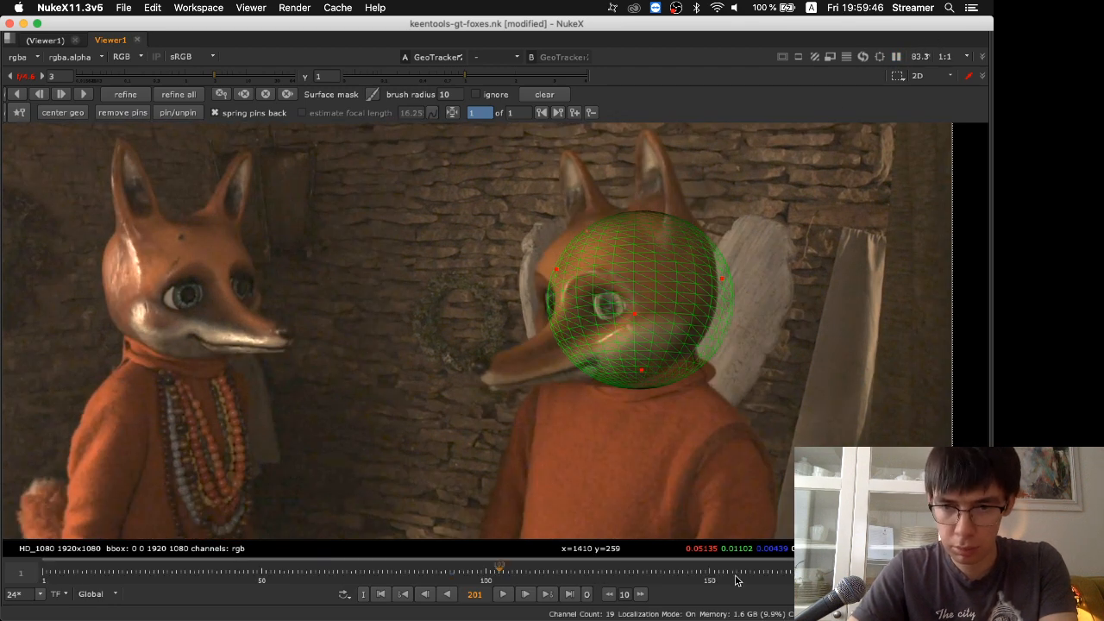
{"action": "left_click", "coordinate": [526, 572]}
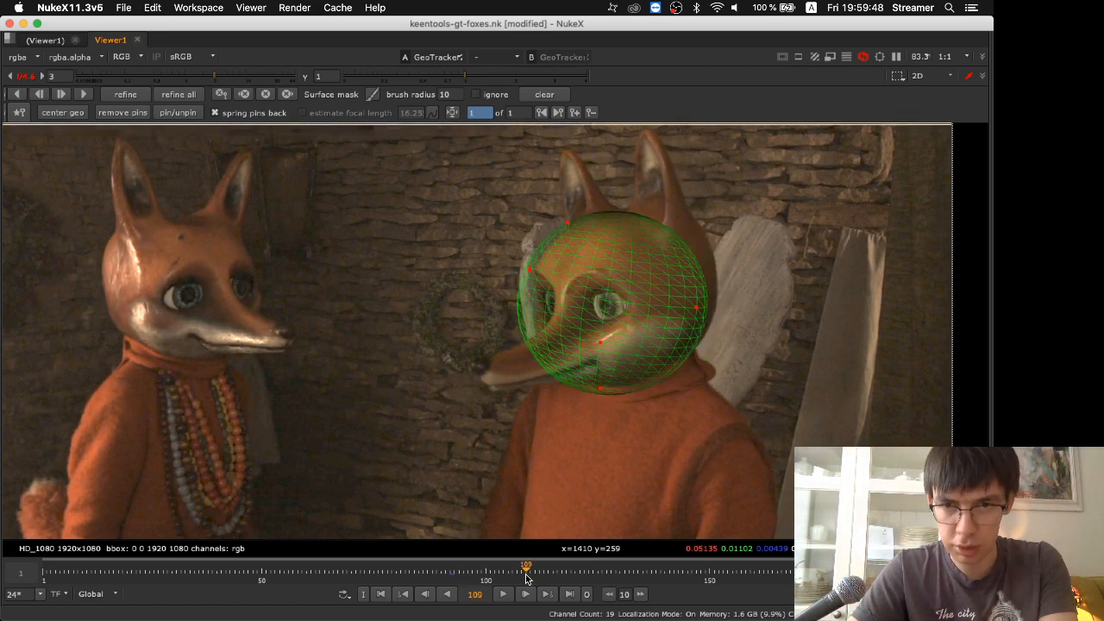
{"action": "left_click_drag", "start_coordinate": [529, 574], "coordinate": [551, 575]}
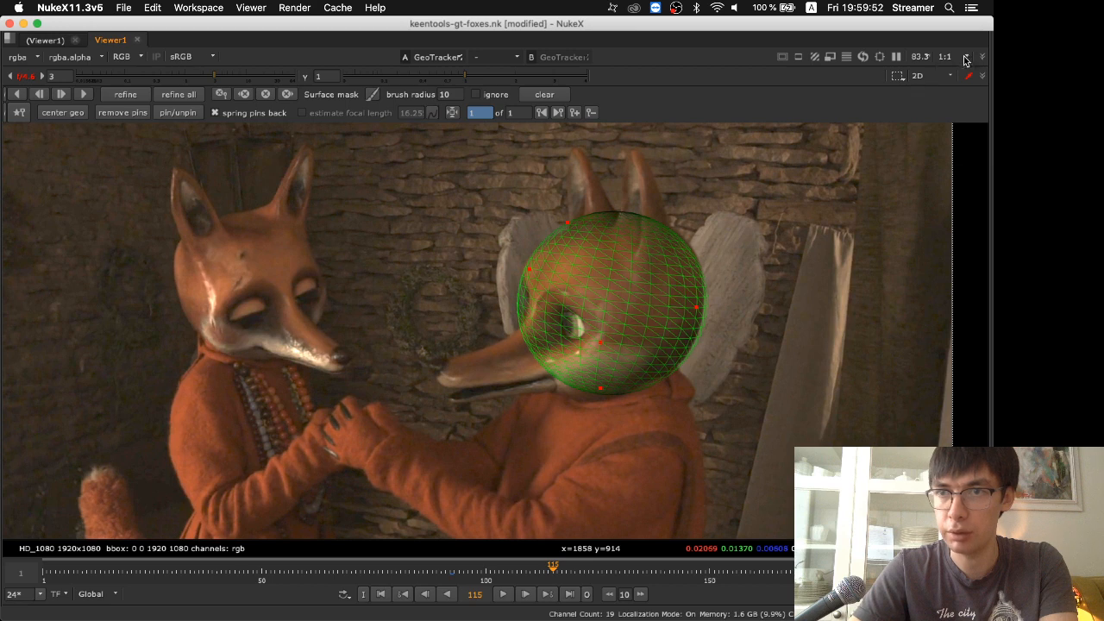
Lower the viewer resolution to 1:4, narrow the timeline to the tracked frames from 92 on, and start playback
{"action": "left_click", "coordinate": [966, 57]}
{"action": "left_click", "coordinate": [955, 104]}
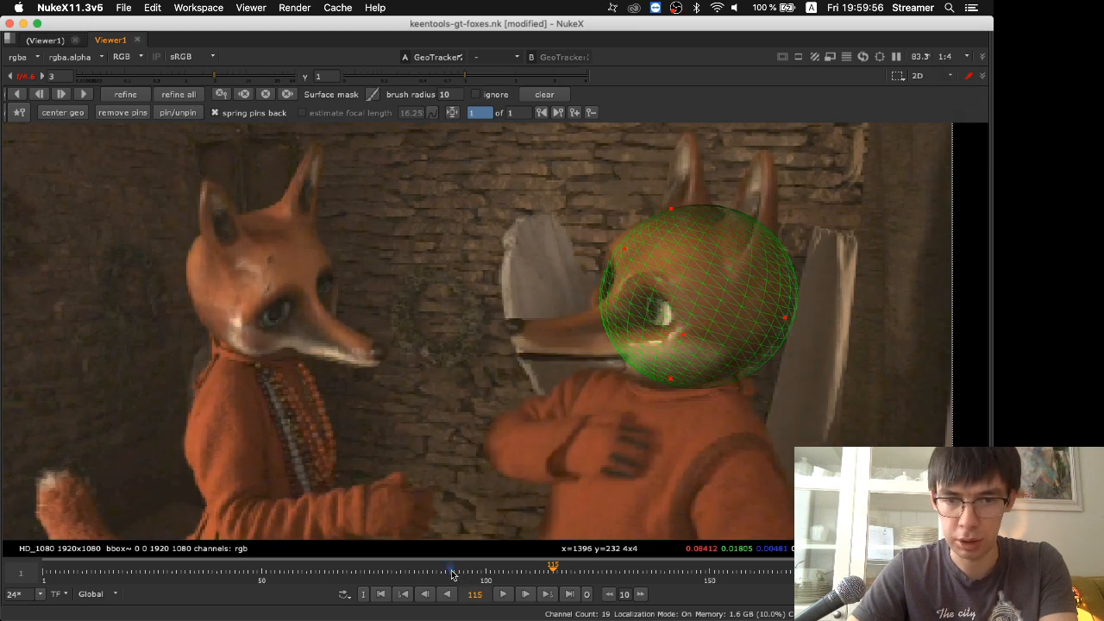
{"action": "scroll", "coordinate": [450, 570], "scroll_direction": "down", "scroll_amount": 1}
{"action": "middle_click_drag", "start_coordinate": [450, 570], "coordinate": [644, 553]}
{"action": "left_click", "coordinate": [503, 595]}
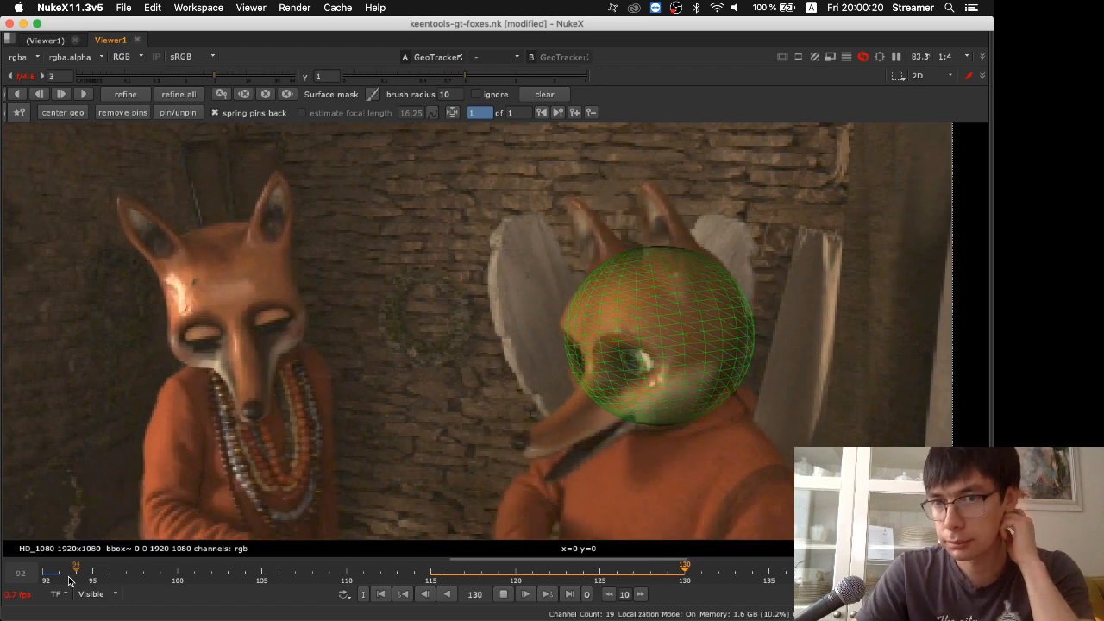
Review the sphere's track on the right fox's head from frame 92 onward and stop playback at frame 113
{"action": "left_click", "coordinate": [49, 573]}
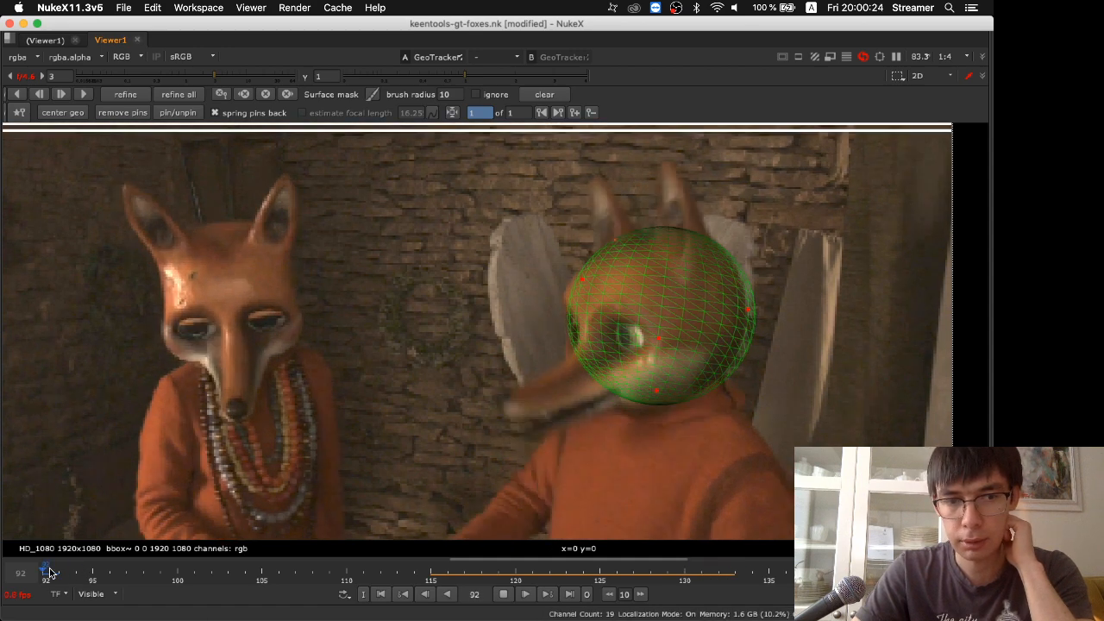
{"action": "key", "text": "Right"}
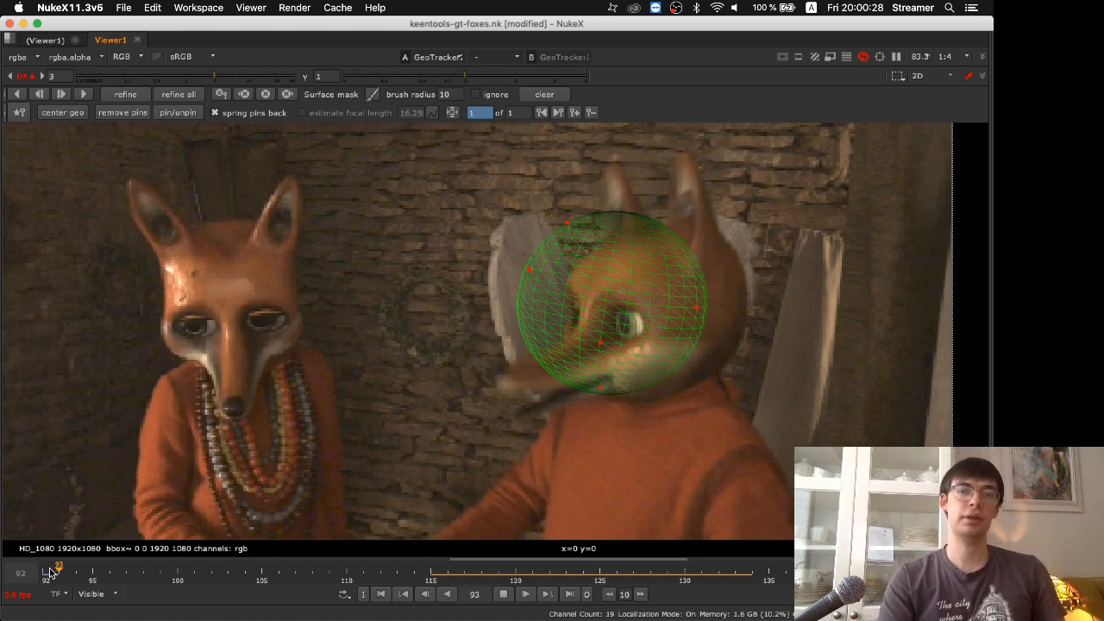
{"action": "key", "text": "Right"}
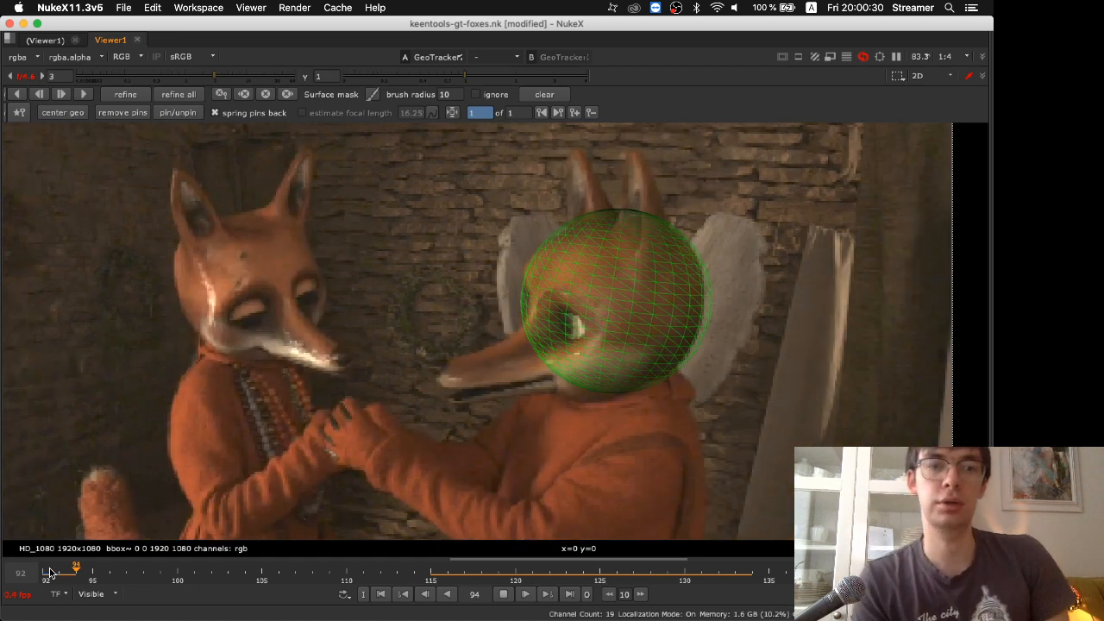
{"action": "key", "text": "Right"}
{"action": "key", "text": "Right"}
{"action": "key", "text": "Right"}
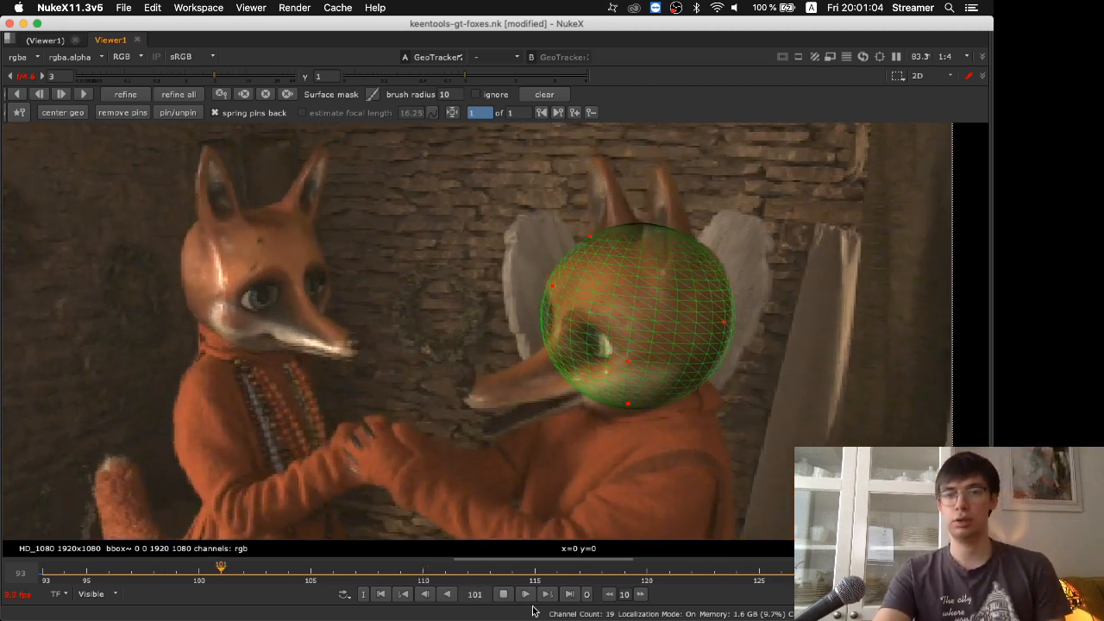
{"action": "left_click", "coordinate": [505, 595]}
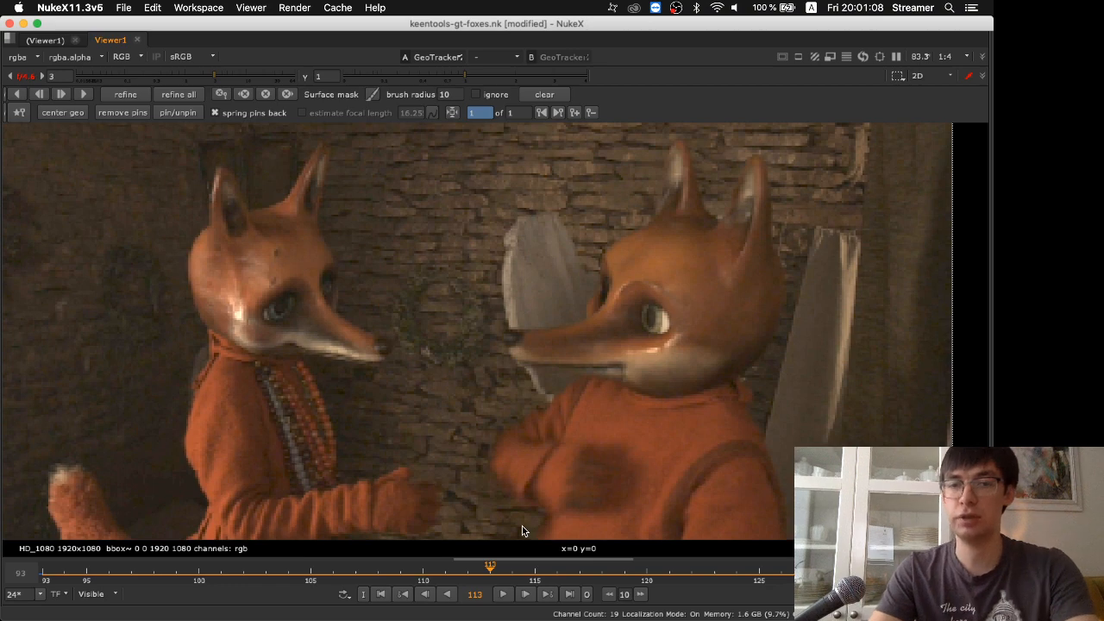
Switch to the Nuke 12.1 window with the keentools-gt-drift.nk project and enlarge its nodes in the node graph
{"action": "key", "text": "super+Tab"}
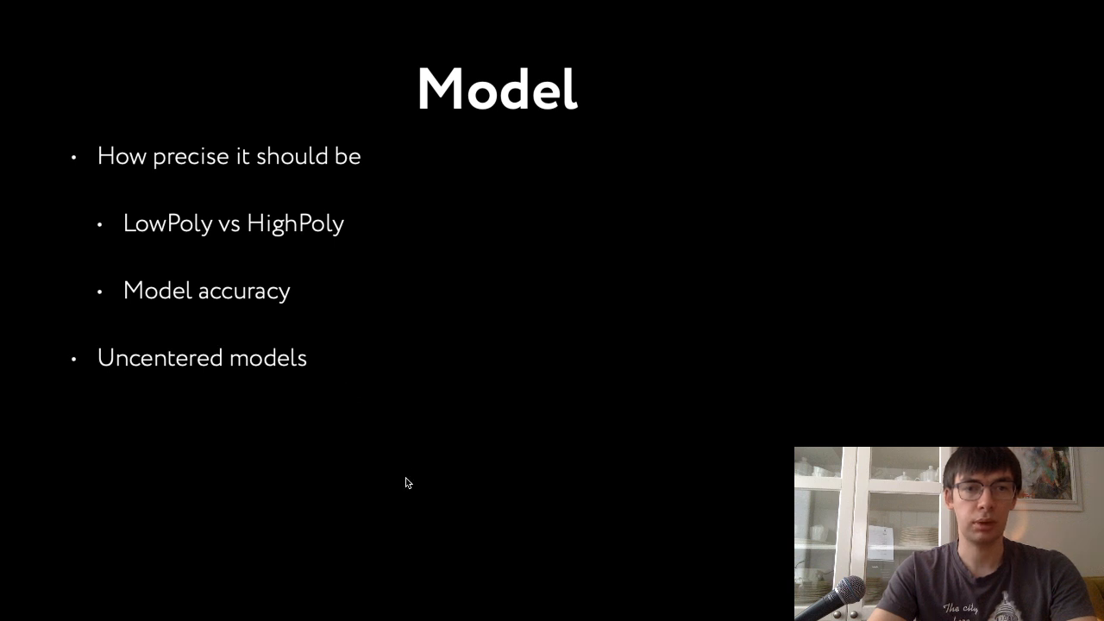
{"action": "key", "text": "super+Tab"}
{"action": "key", "text": "Tab"}
{"action": "key", "text": "Tab"}
{"action": "key", "text": "Tab"}
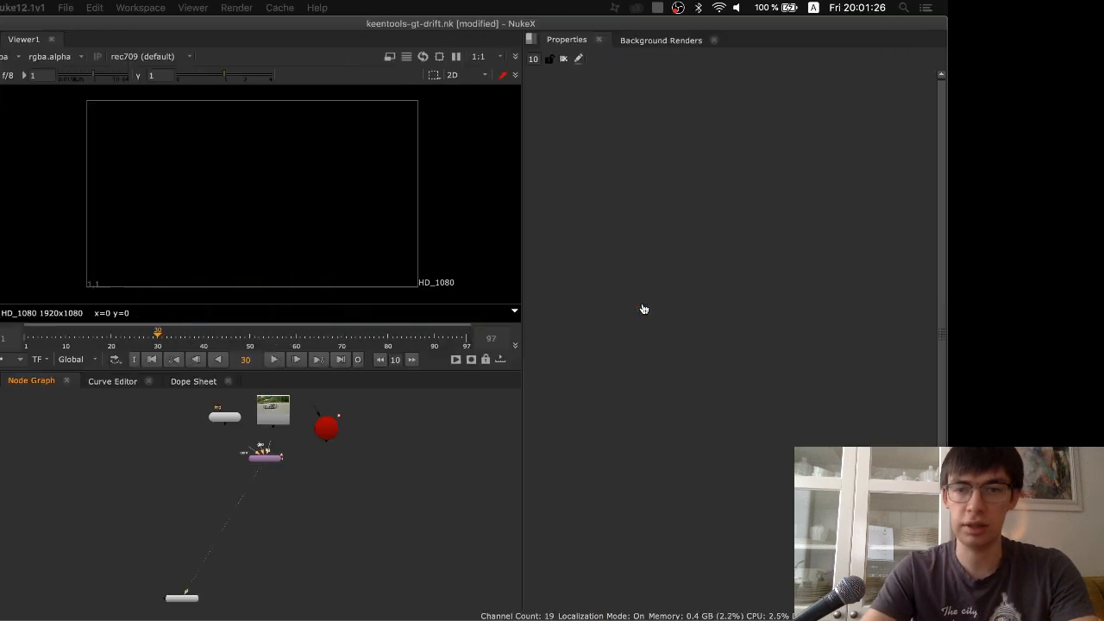
{"action": "scroll", "coordinate": [334, 418], "scroll_direction": "up", "scroll_amount": 5}
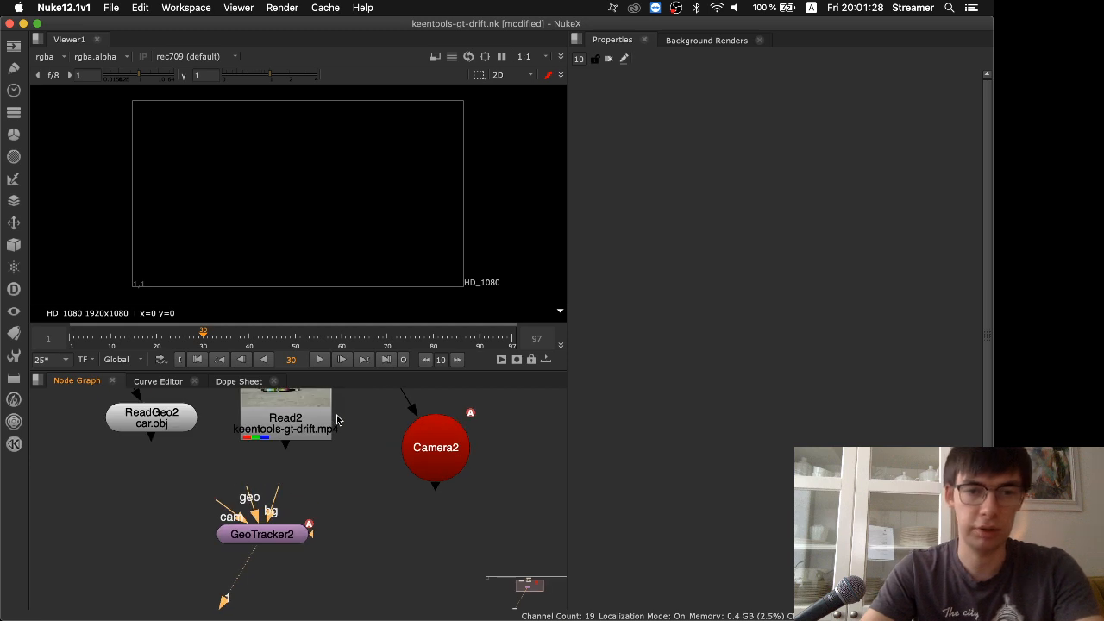
Open the properties of the Read2 node for keentools-gt-drift.mp4 and show its footage in the viewer
{"action": "key", "text": "r"}
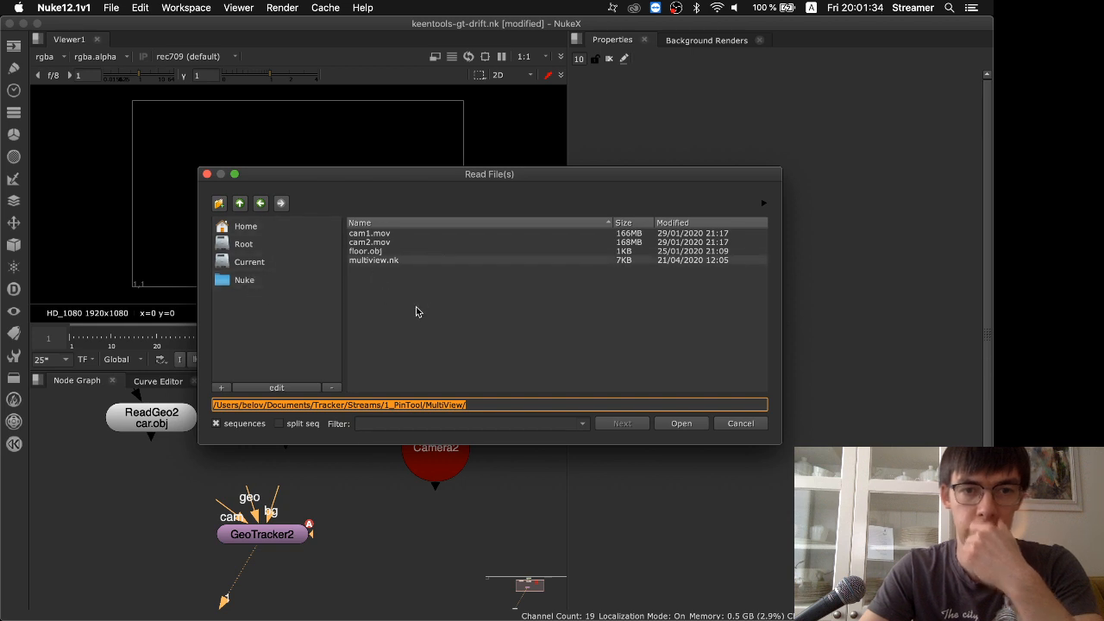
{"action": "key", "text": "Escape"}
{"action": "double_click", "coordinate": [303, 425]}
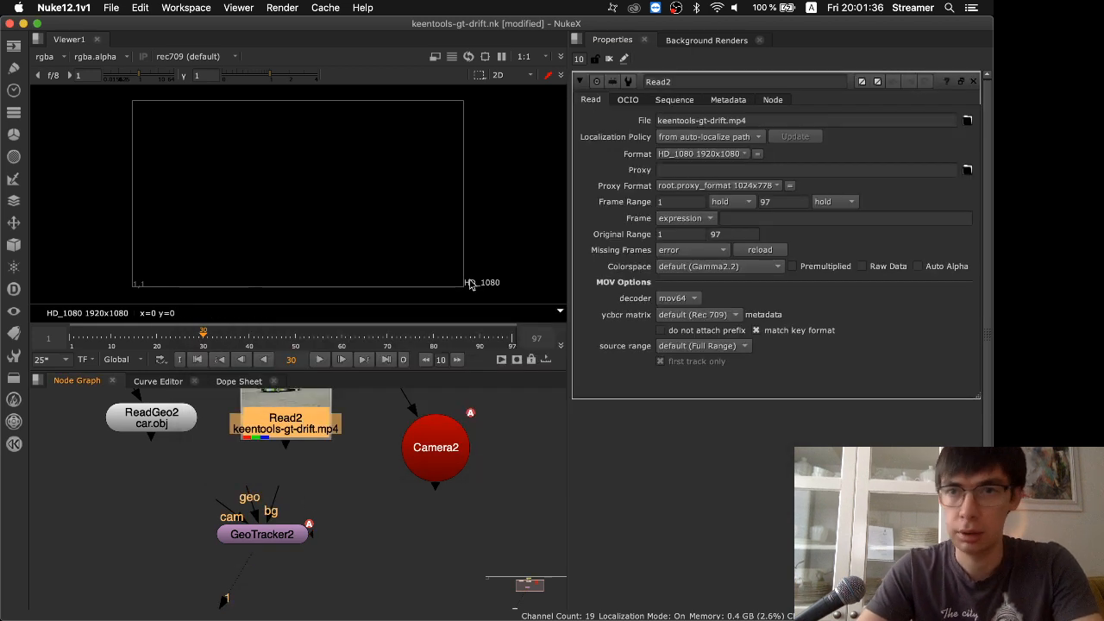
{"action": "left_click", "coordinate": [767, 120]}
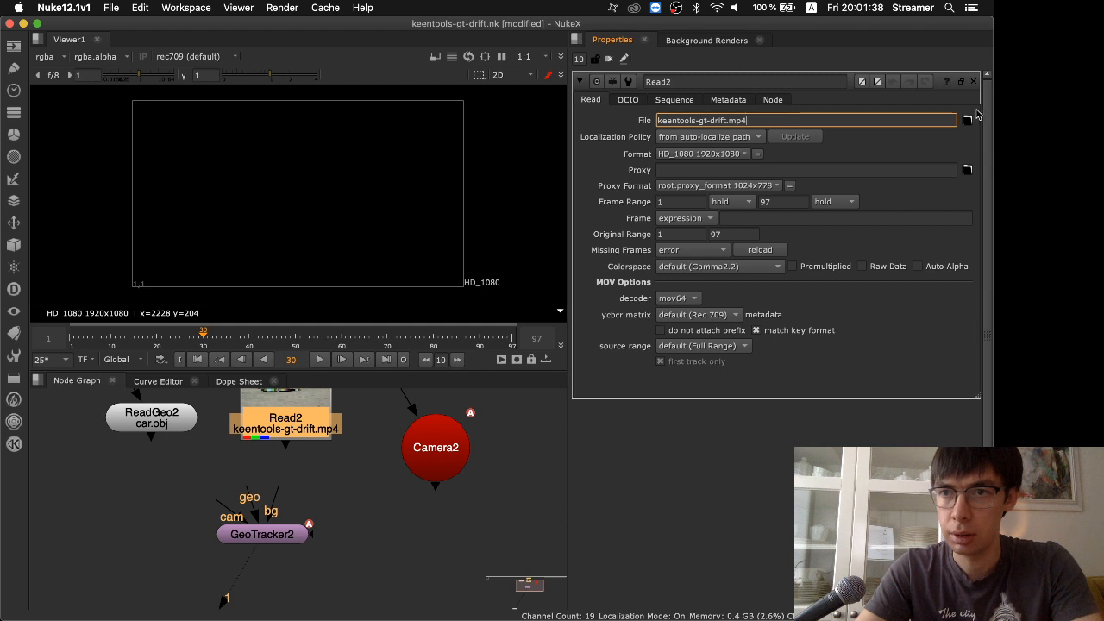
{"action": "left_click", "coordinate": [351, 483]}
{"action": "left_click", "coordinate": [282, 417]}
{"action": "key", "text": "1"}
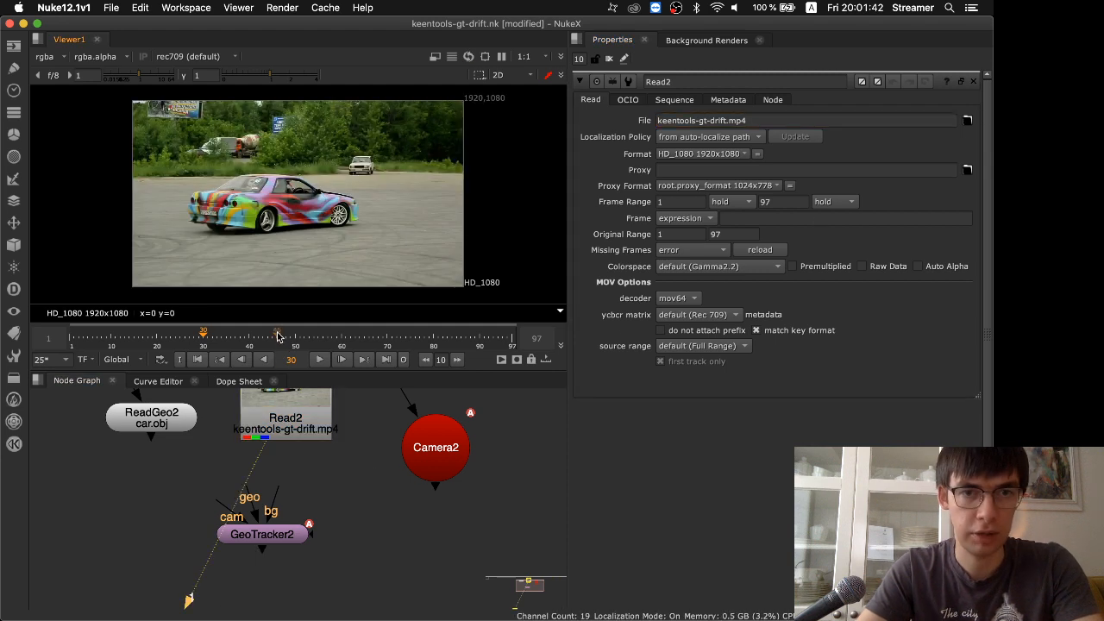
Play the drifting car footage, restart it from frame 1, and stop at frame 25
{"action": "left_click", "coordinate": [326, 359]}
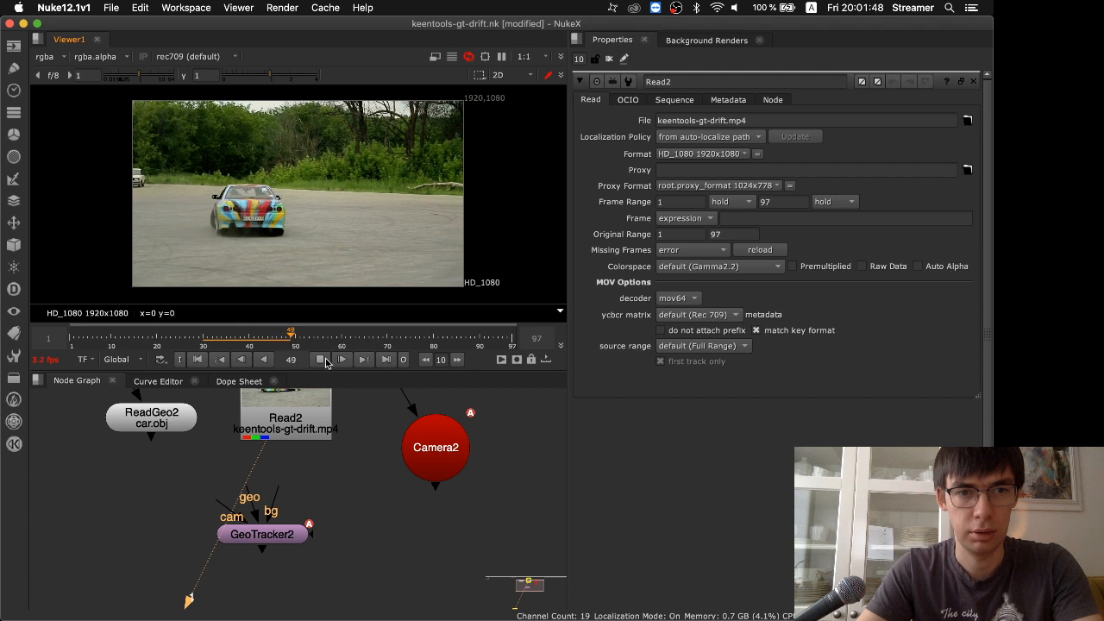
{"action": "left_click", "coordinate": [71, 340]}
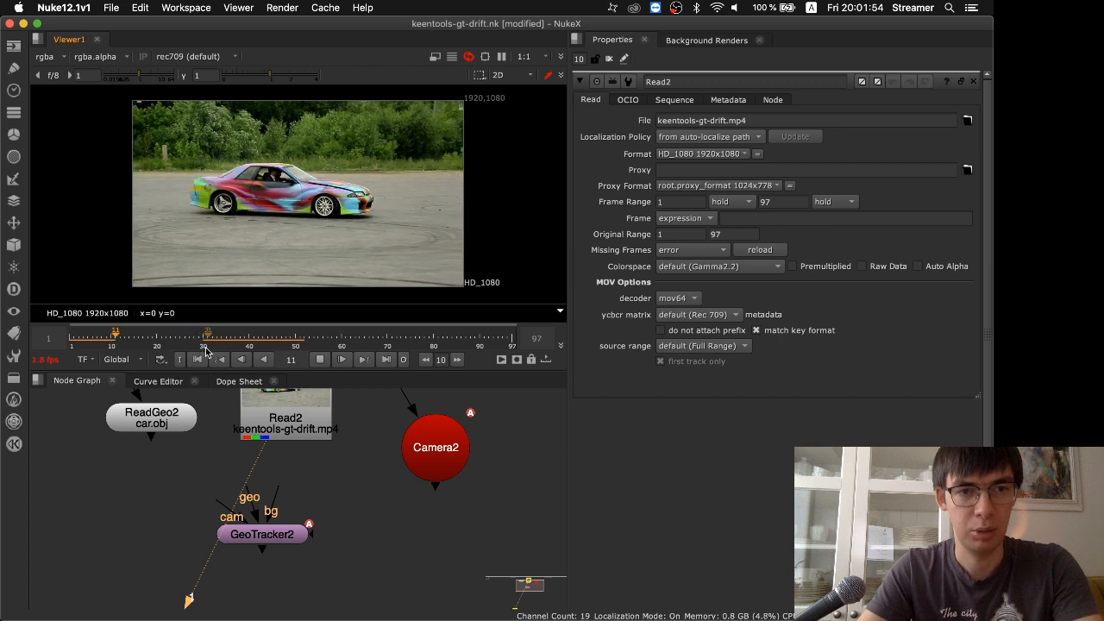
{"action": "left_click", "coordinate": [319, 358]}
Add a Write node, connect its input to Read2, and view its output
{"action": "key", "text": "Tab"}
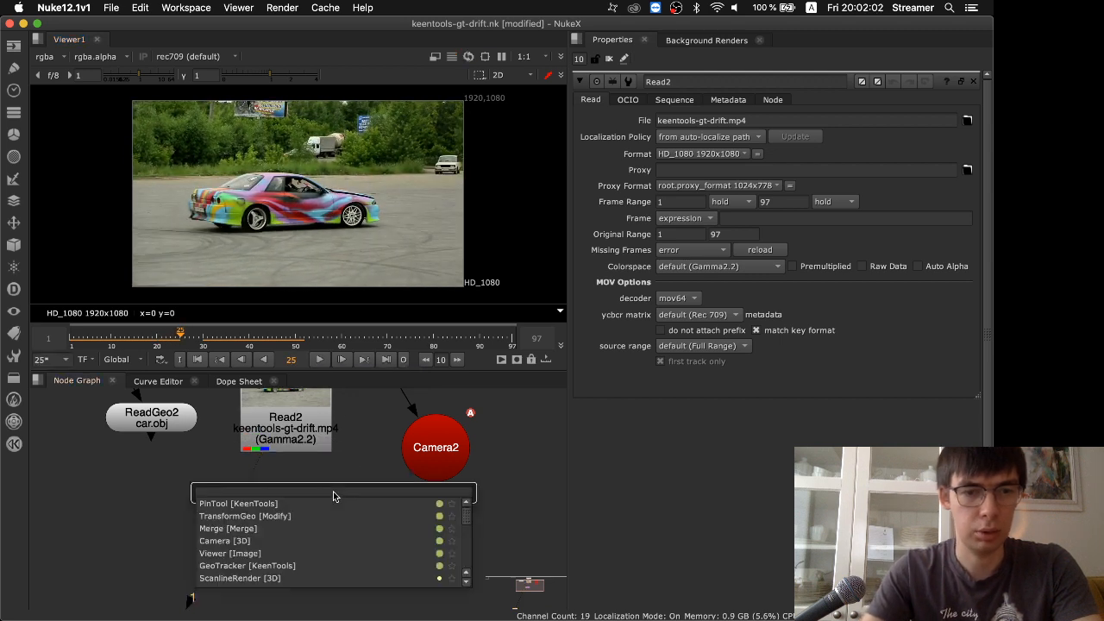
{"action": "key", "text": "Escape"}
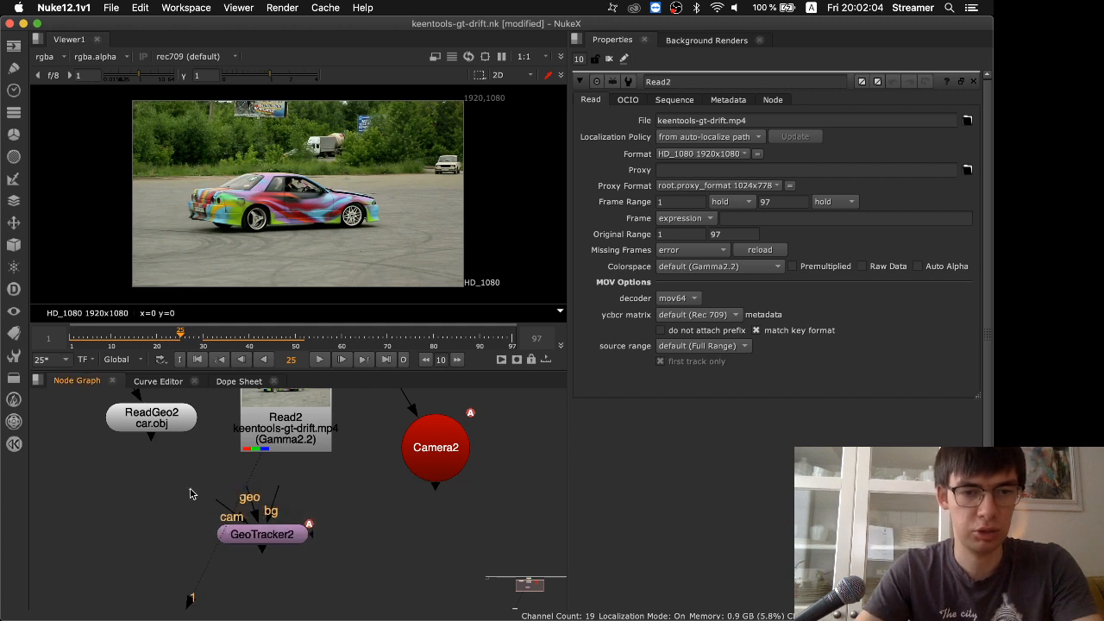
{"action": "key", "text": "w"}
{"action": "left_click_drag", "start_coordinate": [174, 464], "coordinate": [269, 436]}
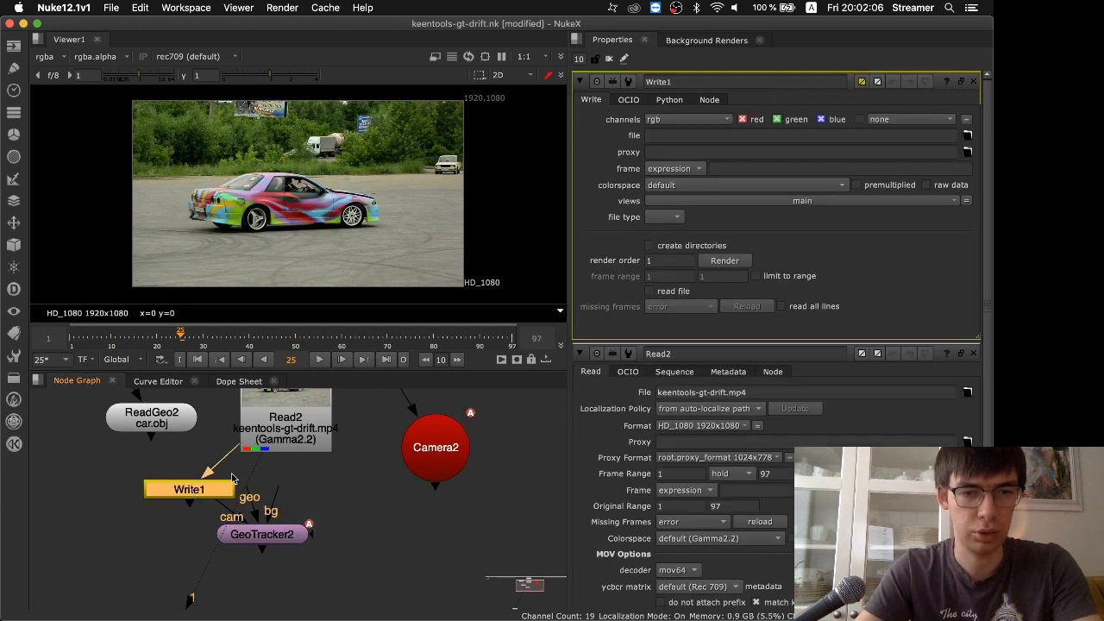
{"action": "key", "text": "1"}
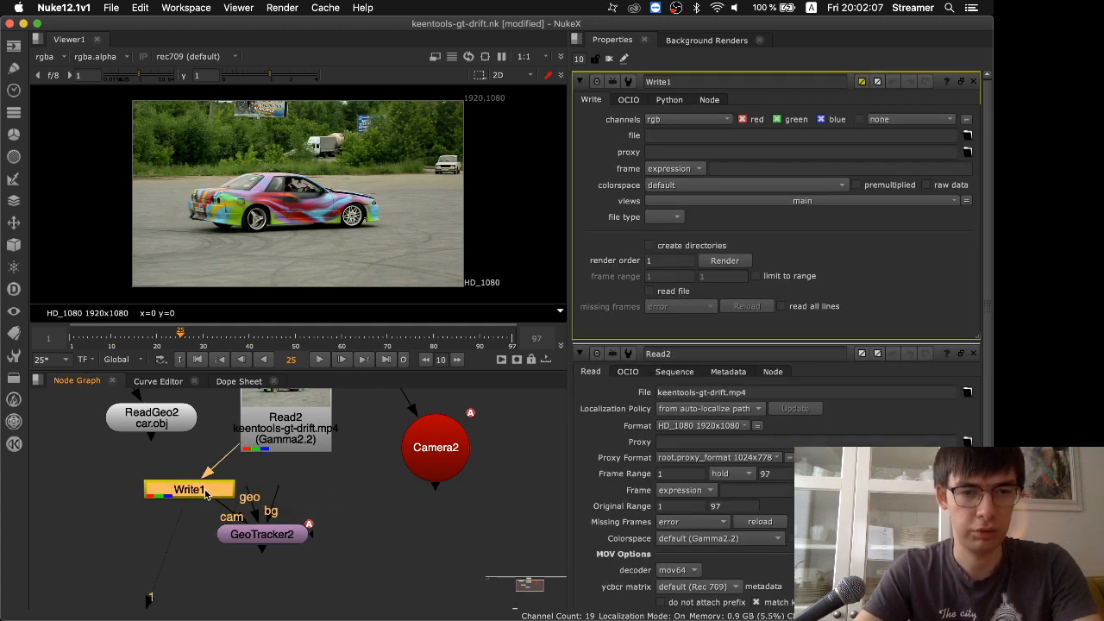
Browse to 2_GeoTracker/Automotive for the Write node's output file and create a new folder named src there
{"action": "left_click", "coordinate": [967, 138]}
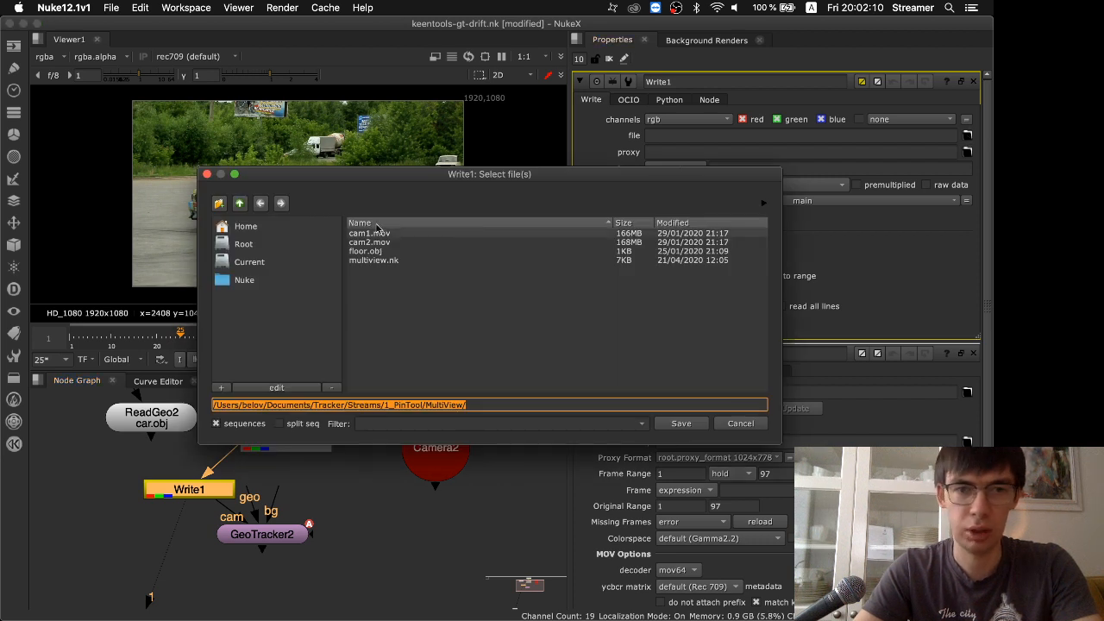
{"action": "left_click", "coordinate": [240, 203]}
{"action": "left_click", "coordinate": [240, 202]}
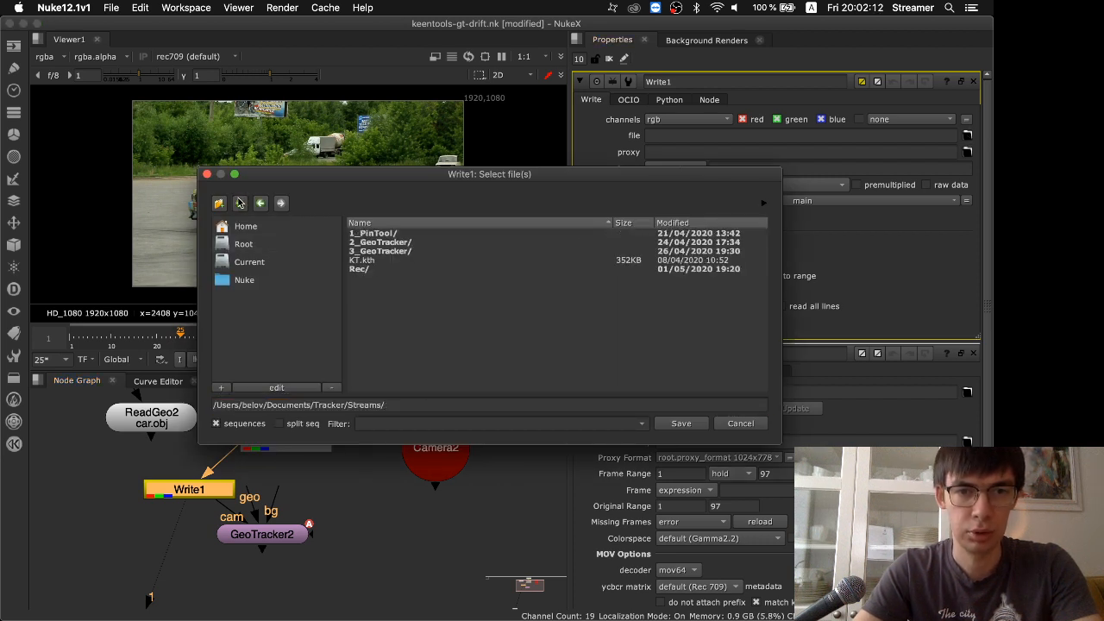
{"action": "double_click", "coordinate": [375, 242]}
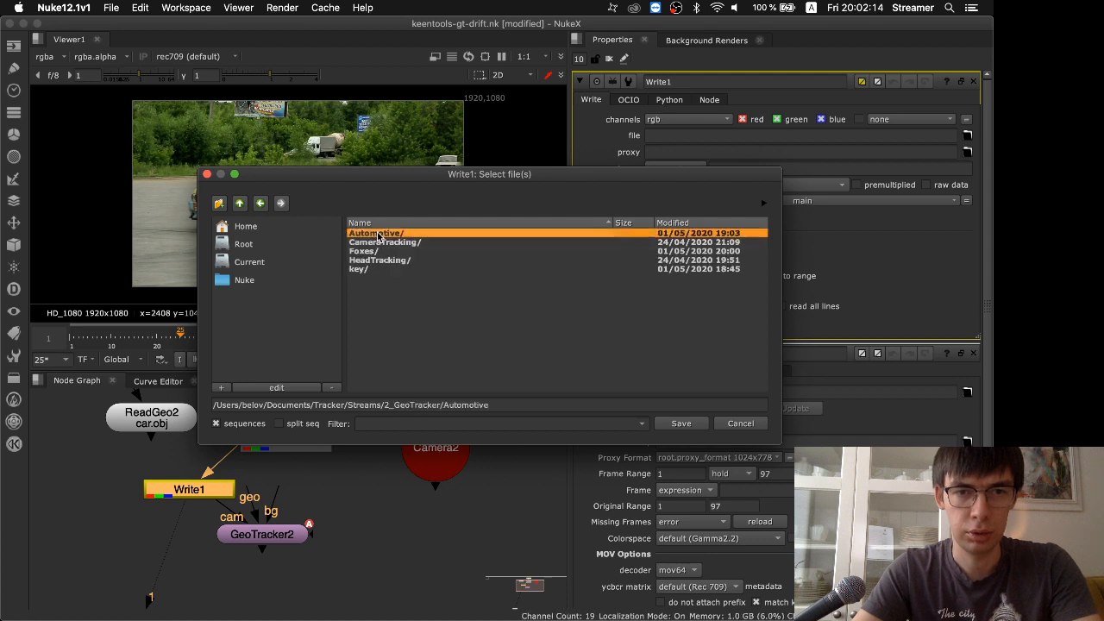
{"action": "double_click", "coordinate": [375, 233]}
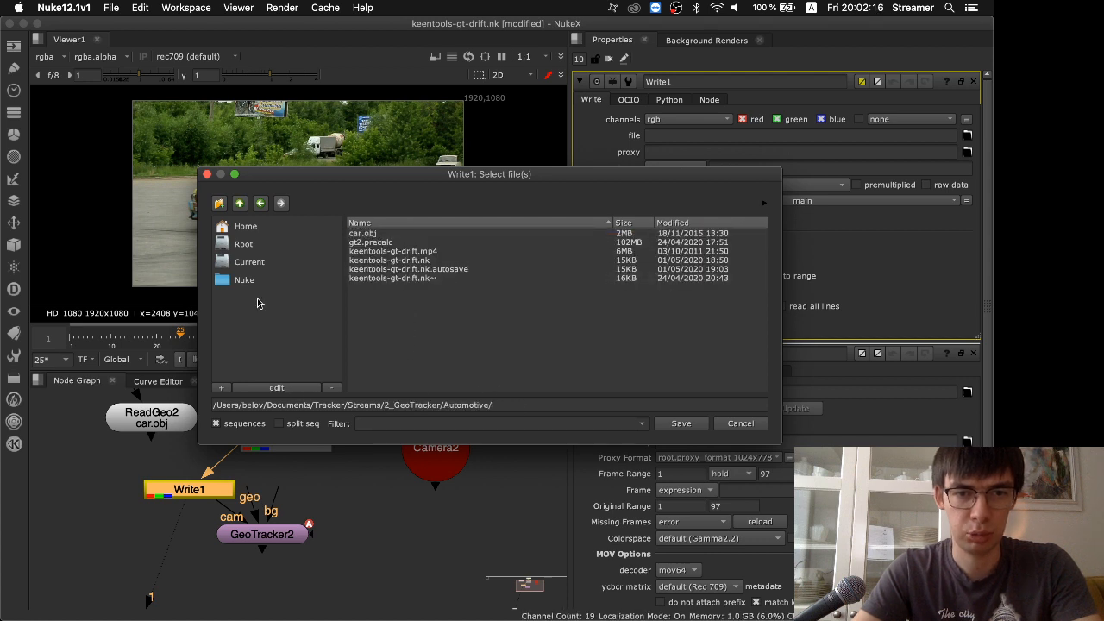
{"action": "left_click", "coordinate": [219, 203]}
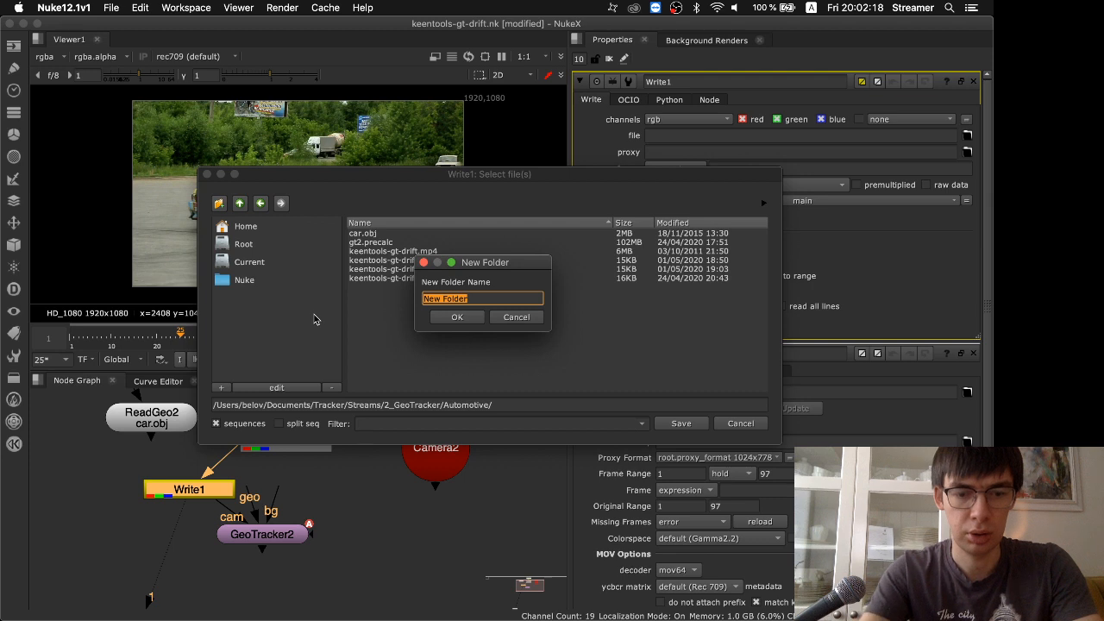
{"action": "type", "text": "src"}
{"action": "key", "text": "Return"}
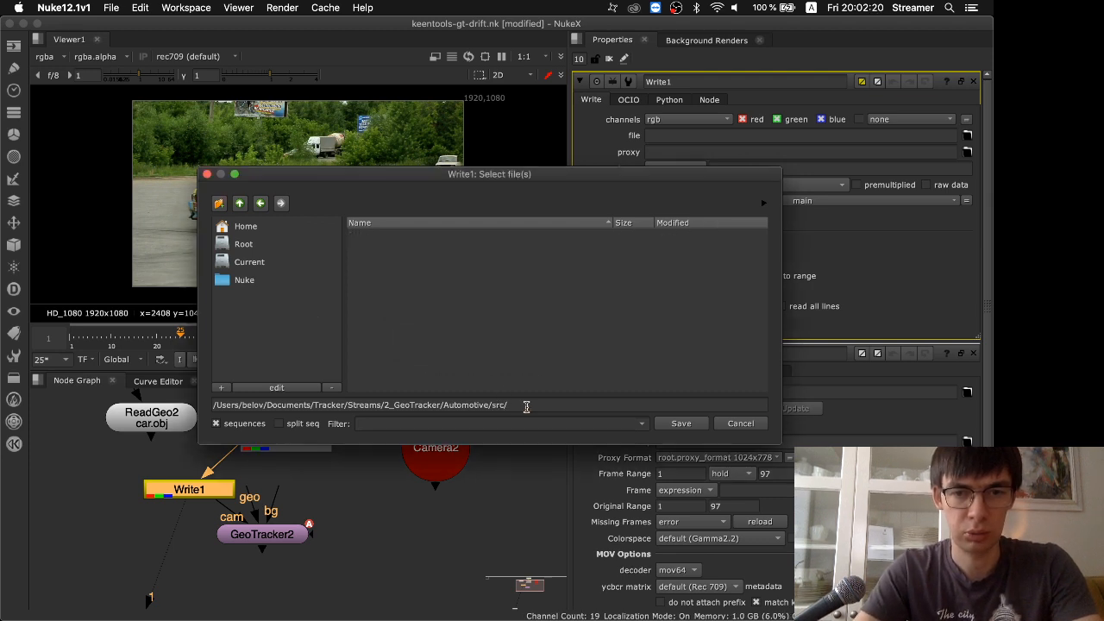
Save the Write node's output path as ##.tiff in the src folder and change its extension to dpx
{"action": "left_click", "coordinate": [526, 405]}
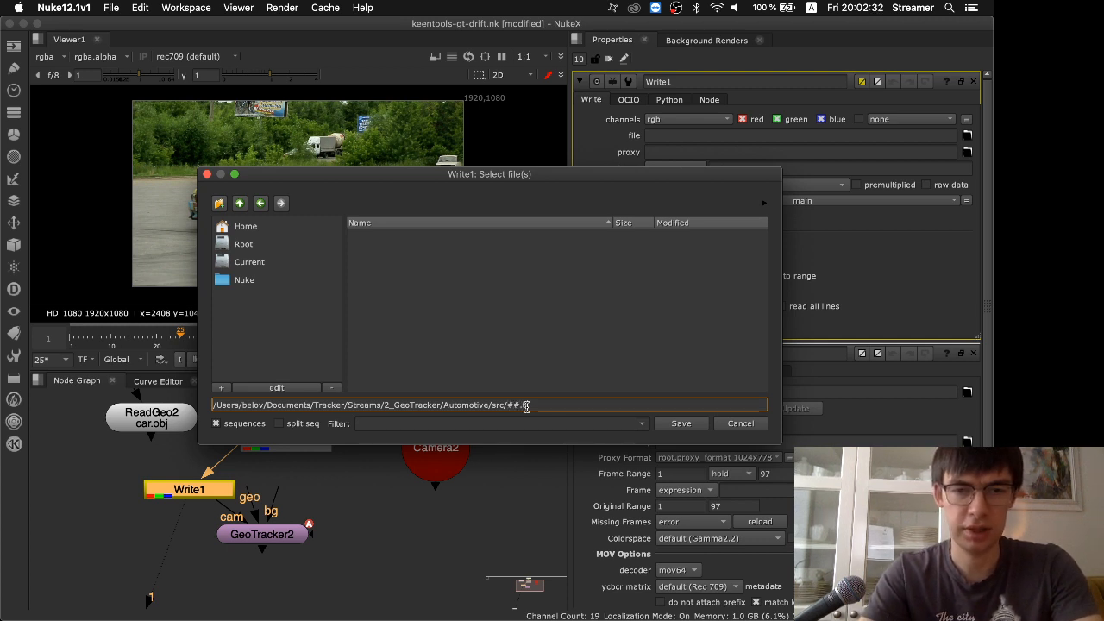
{"action": "key", "text": "Return"}
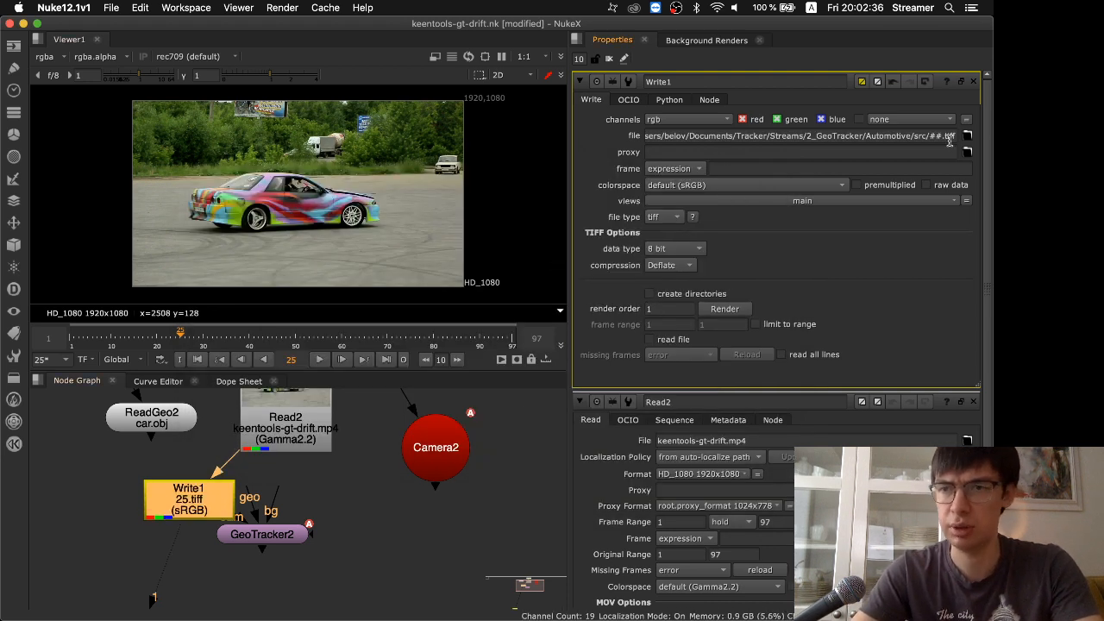
{"action": "left_click", "coordinate": [946, 137]}
{"action": "type", "text": "dpx"}
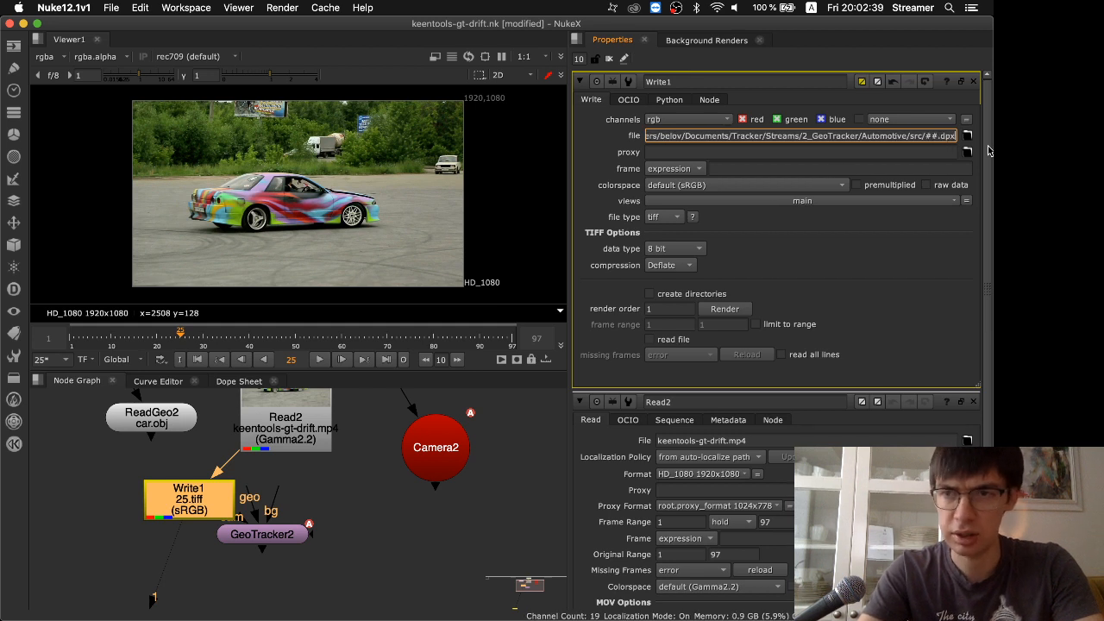
{"action": "key", "text": "Return"}
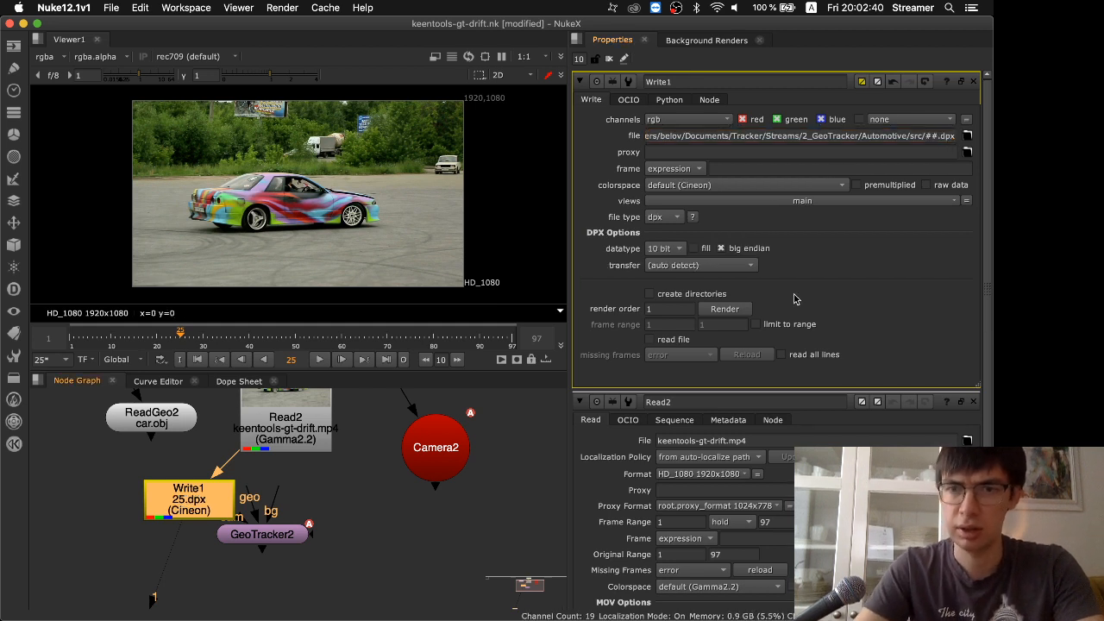
Render frames 1-97 from the Write1 node and move the progress window up
{"action": "left_click", "coordinate": [733, 312]}
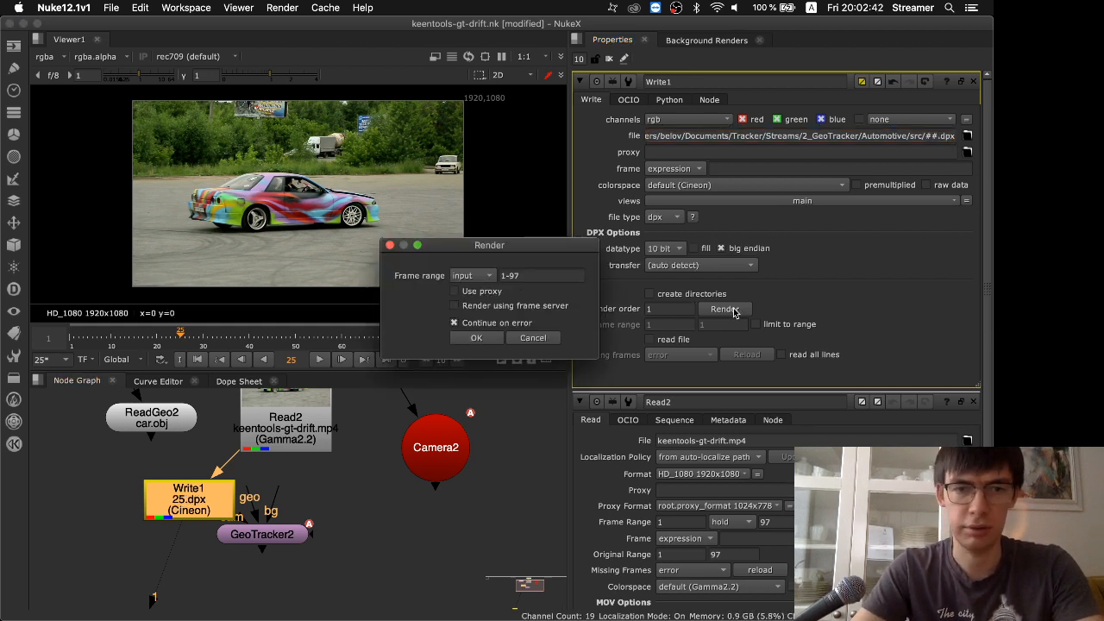
{"action": "left_click", "coordinate": [473, 338]}
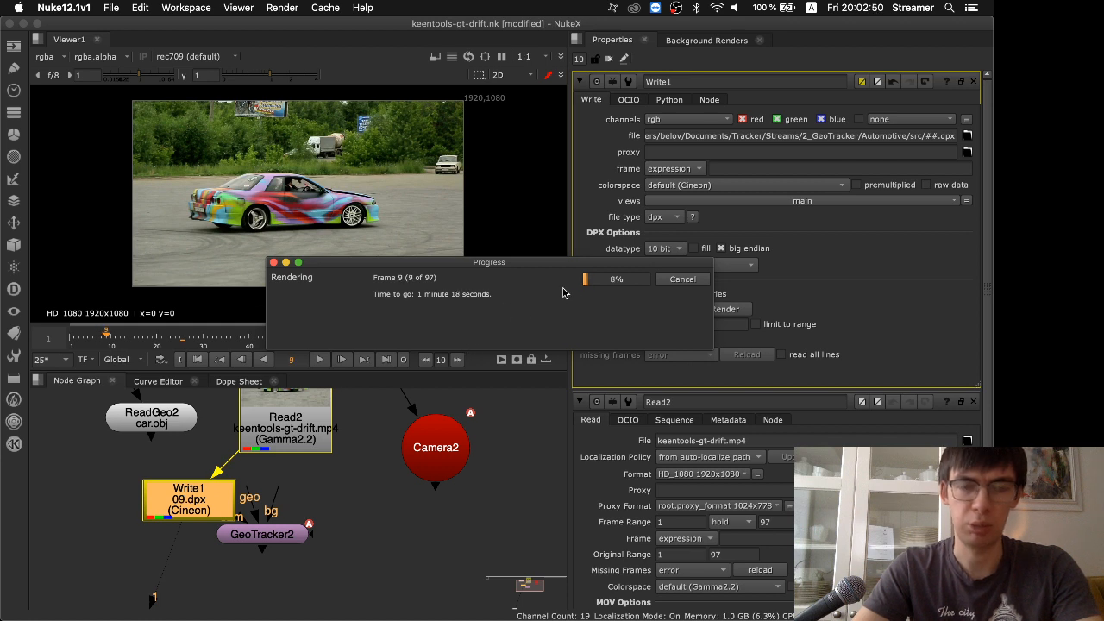
{"action": "left_click_drag", "start_coordinate": [535, 266], "coordinate": [526, 213]}
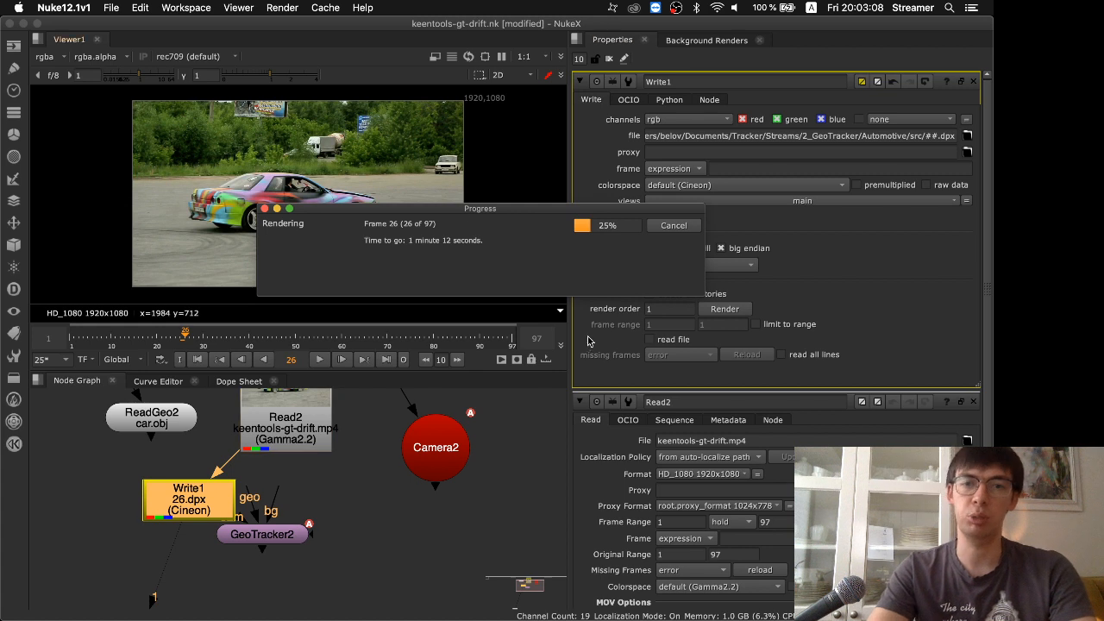
Switch to the presentation in Safari, look through the Model, Background and Inputs slides, and return to Nuke
{"action": "key", "text": "super+Tab"}
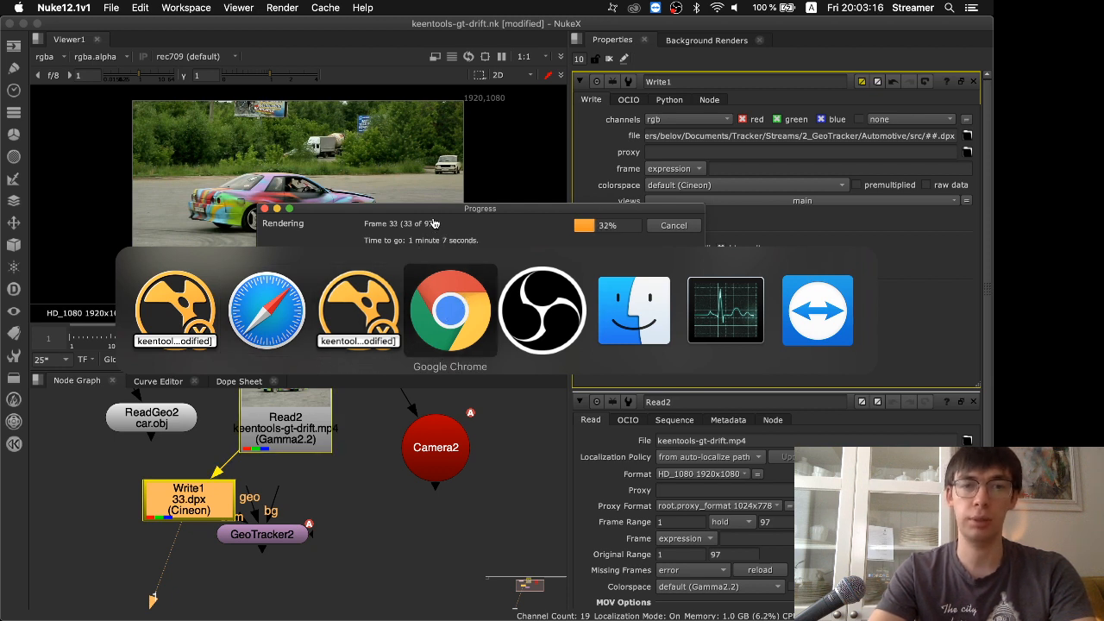
{"action": "left_click", "coordinate": [435, 324]}
{"action": "key", "text": "super+Tab"}
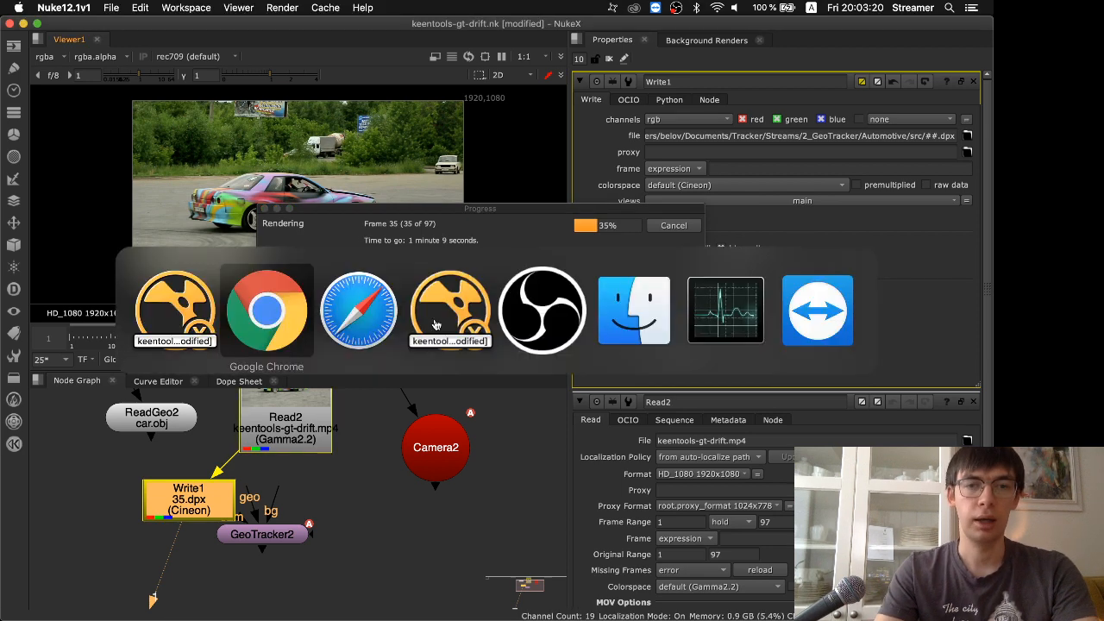
{"action": "key", "text": "super+Tab"}
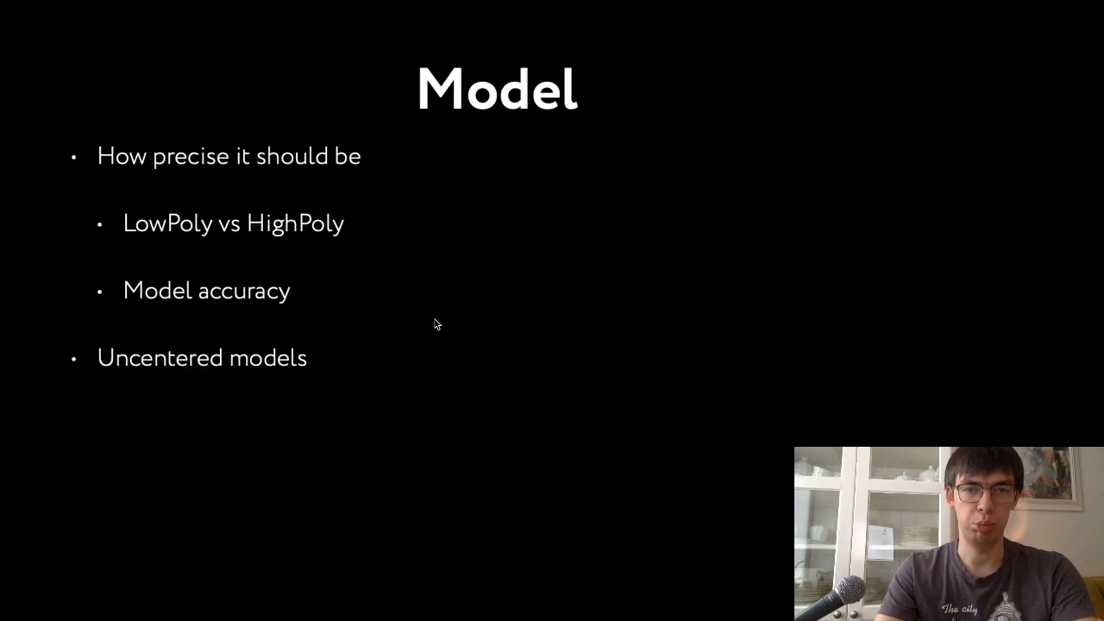
{"action": "key", "text": "Right"}
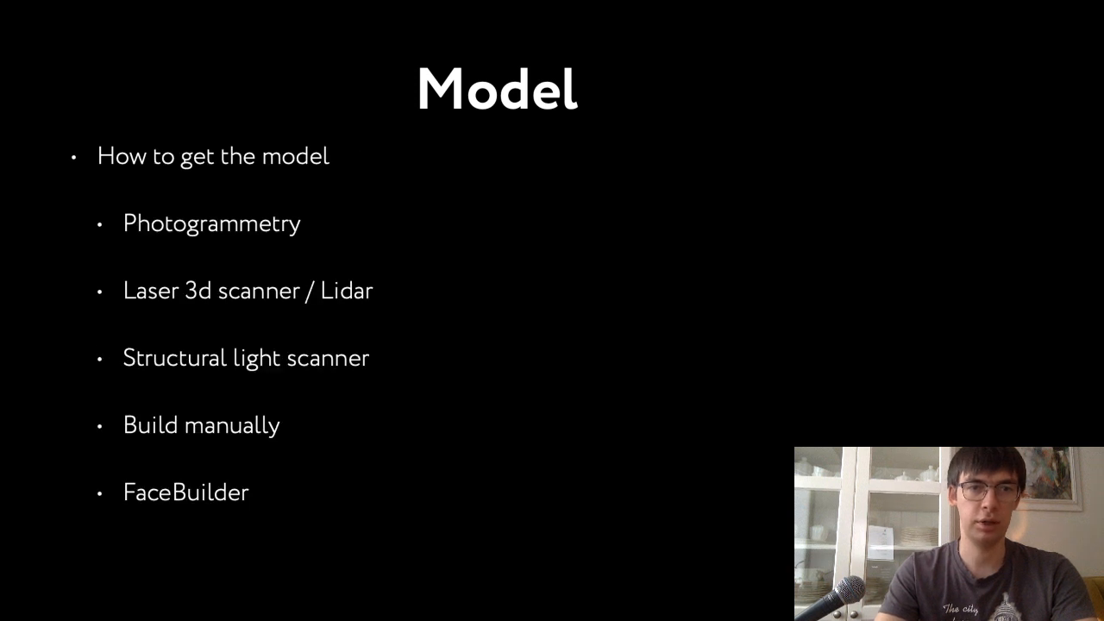
{"action": "key", "text": "Right"}
{"action": "key", "text": "Right"}
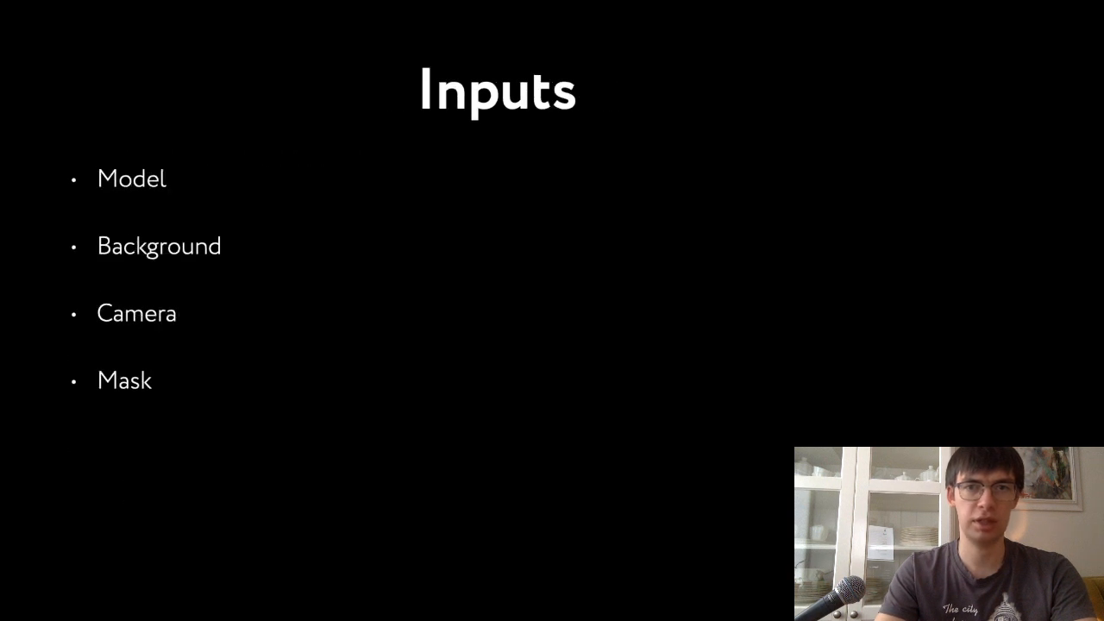
{"action": "key", "text": "Left"}
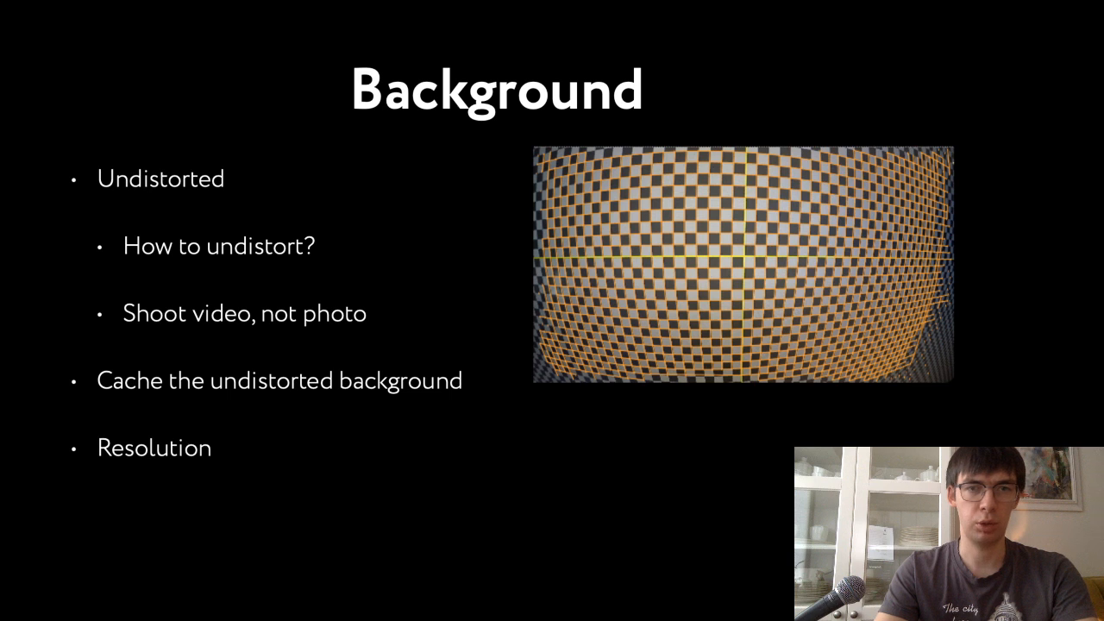
{"action": "key", "text": "Left"}
{"action": "key", "text": "Left"}
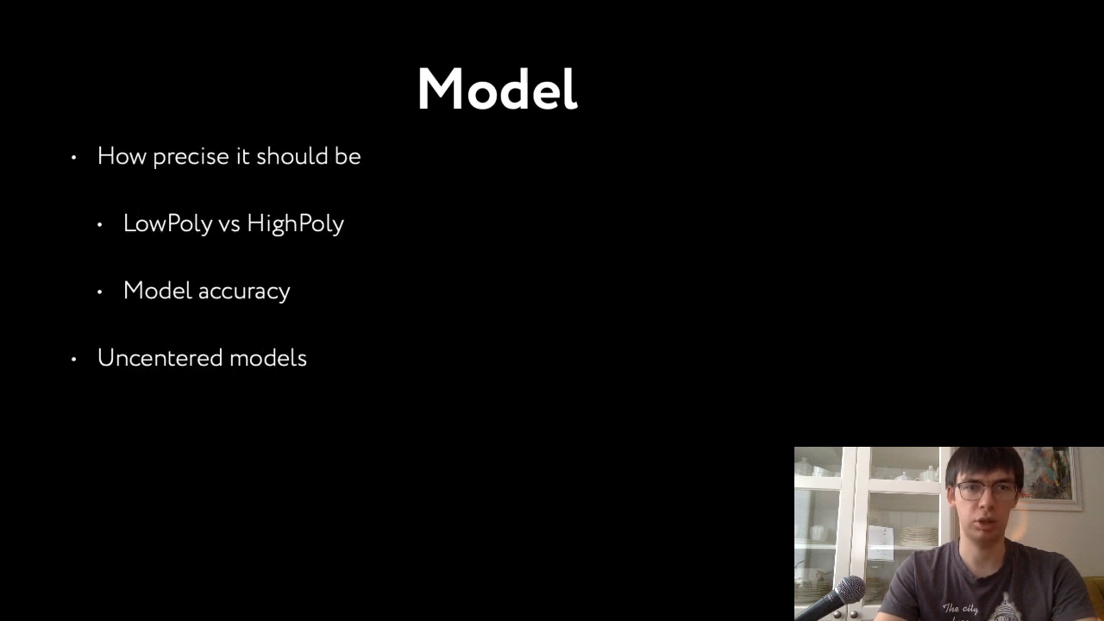
{"action": "key", "text": "super+Tab"}
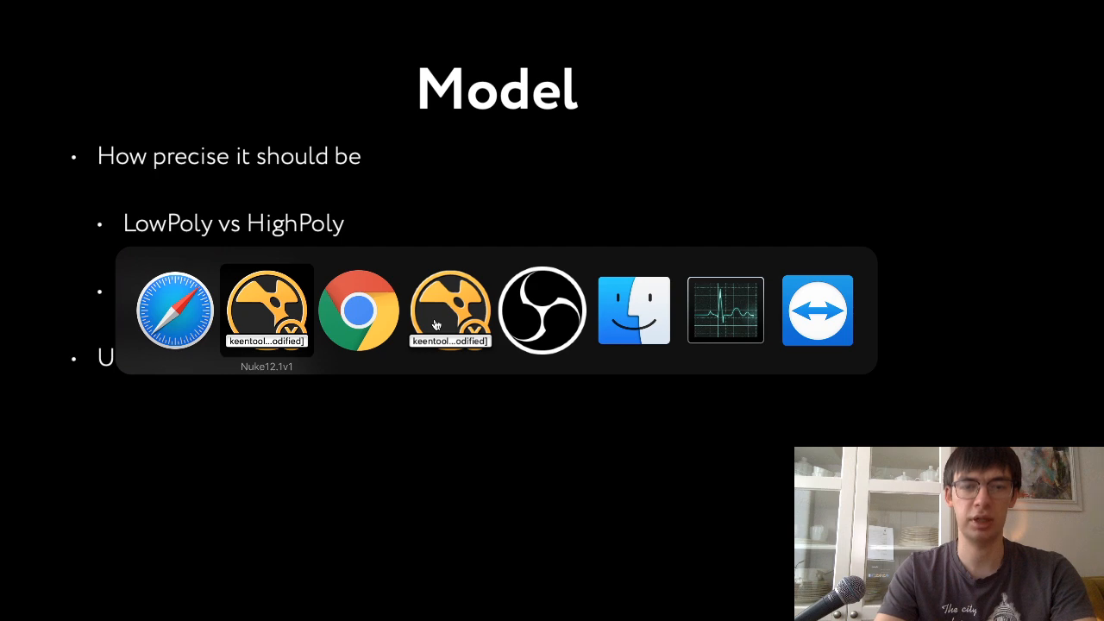
{"action": "key", "text": "super+Tab"}
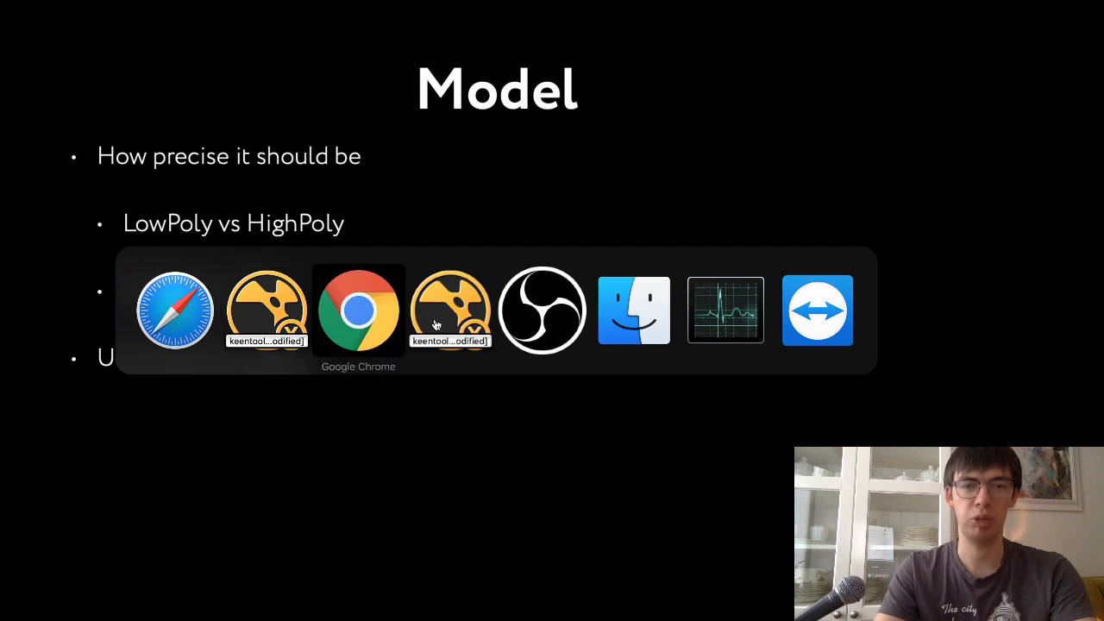
{"action": "key", "text": "shift+super+Tab"}
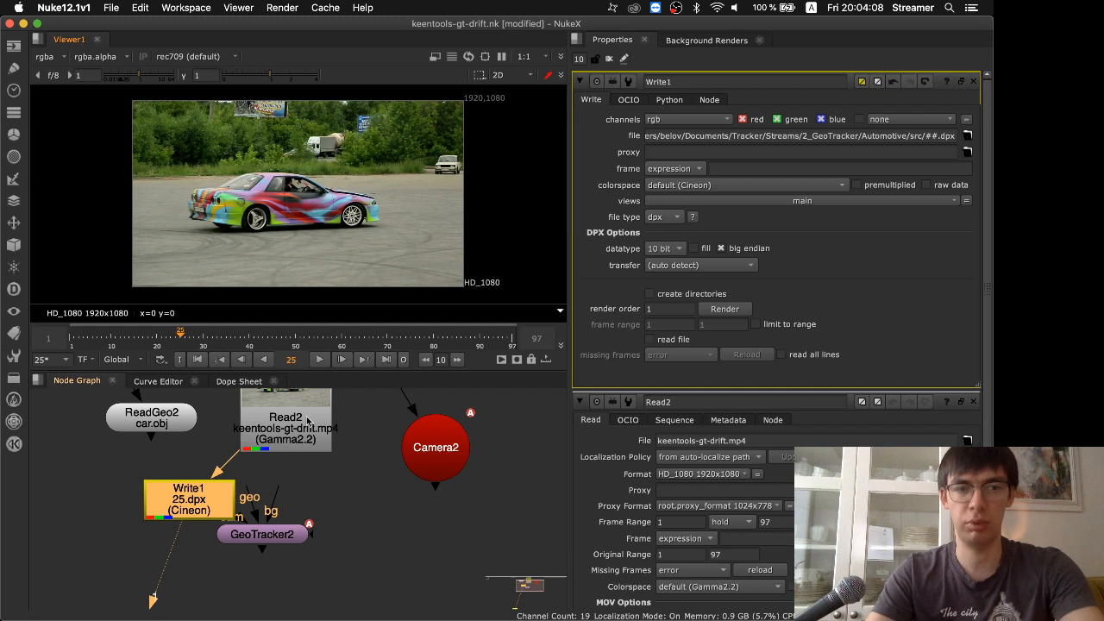
Move GeoTracker2 away from Write1 and enable reading the rendered file in the Write1 node
{"action": "left_click_drag", "start_coordinate": [272, 541], "coordinate": [317, 583]}
{"action": "left_click", "coordinate": [193, 508]}
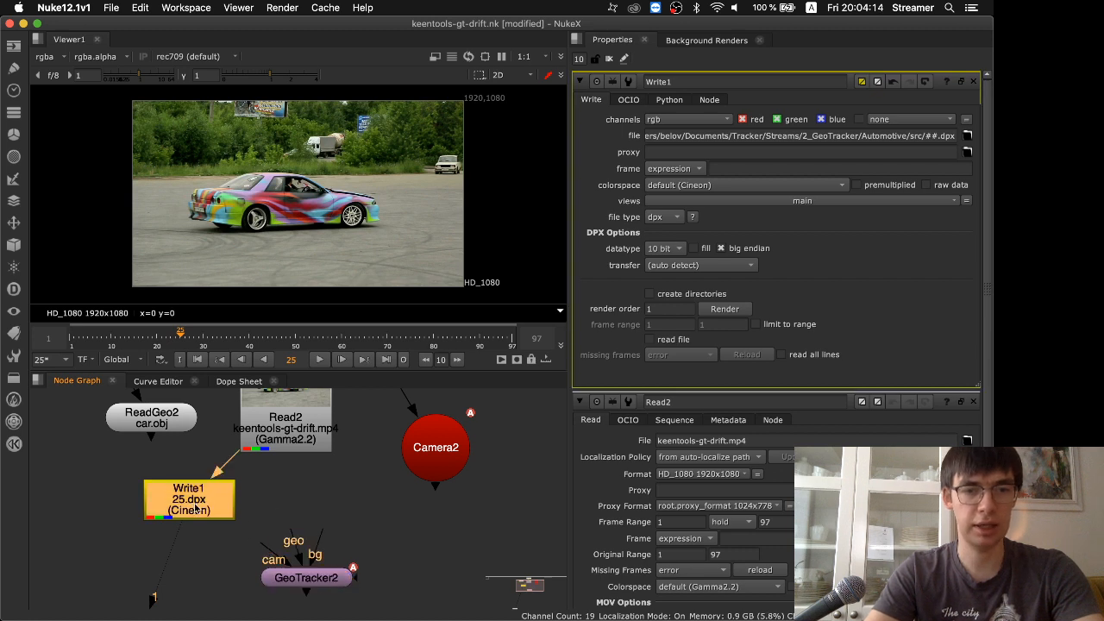
{"action": "left_click", "coordinate": [196, 505]}
{"action": "left_click", "coordinate": [197, 505]}
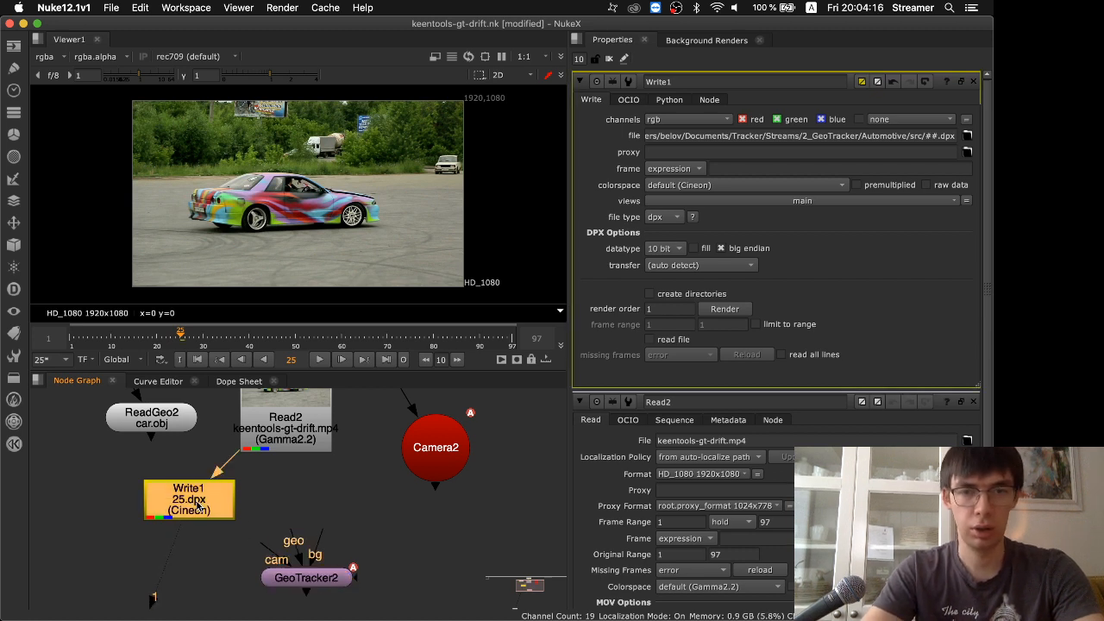
{"action": "left_click", "coordinate": [650, 340]}
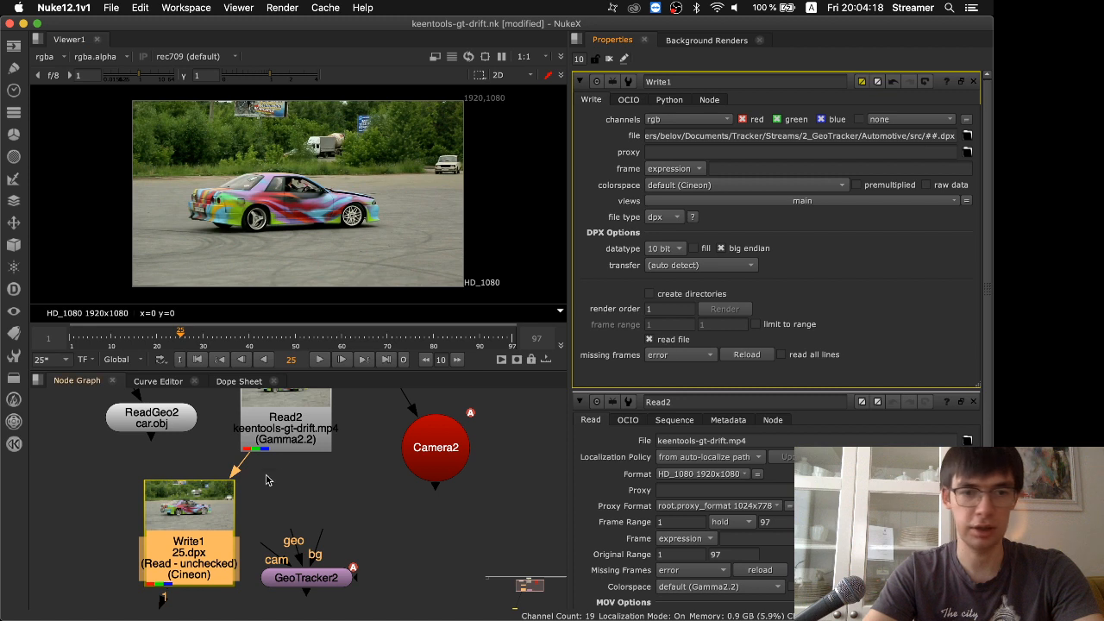
Disconnect Write1's input and reconnect it to Read2, arranging ReadGeo2 beside Write1 and Read2 above it
{"action": "left_click", "coordinate": [184, 546]}
{"action": "left_click_drag", "start_coordinate": [179, 405], "coordinate": [98, 582]}
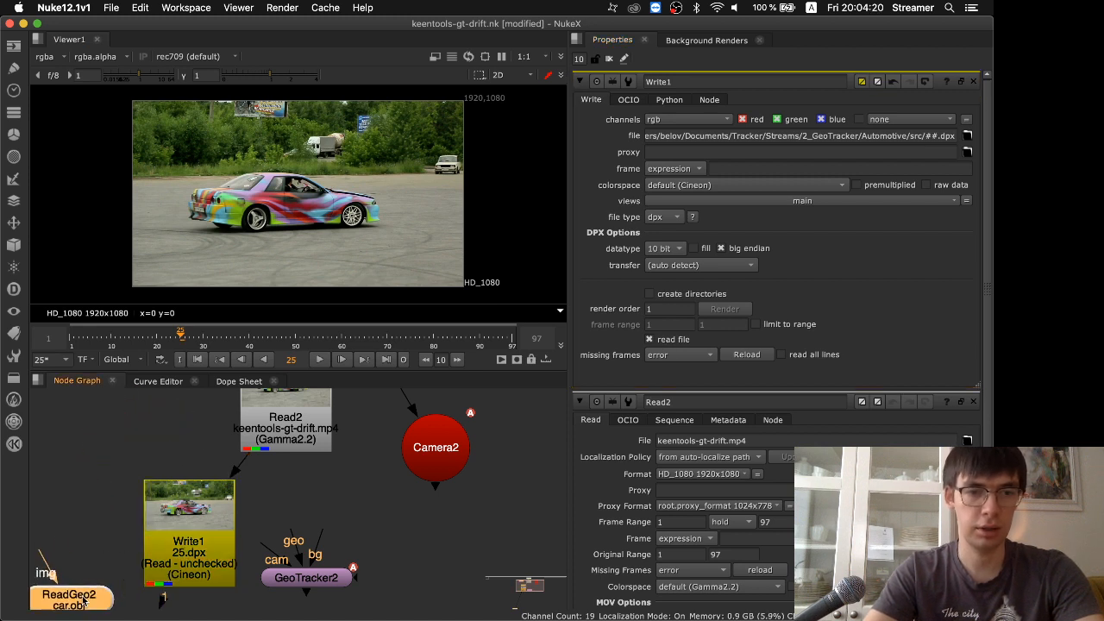
{"action": "right_click", "coordinate": [151, 449]}
{"action": "left_click", "coordinate": [70, 492]}
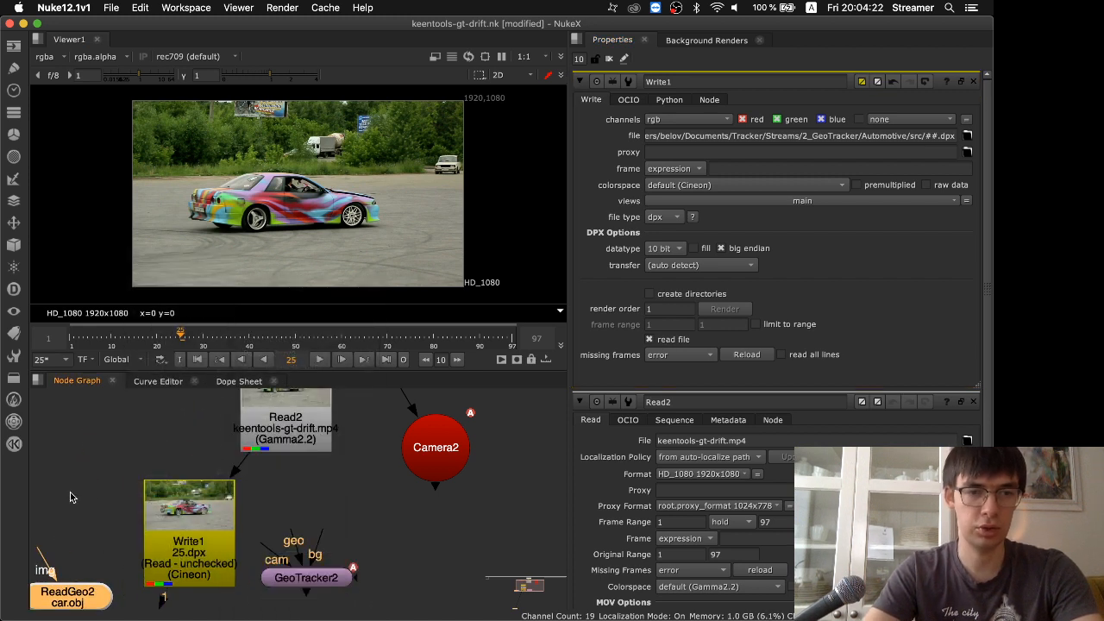
{"action": "left_click_drag", "start_coordinate": [196, 461], "coordinate": [304, 509]}
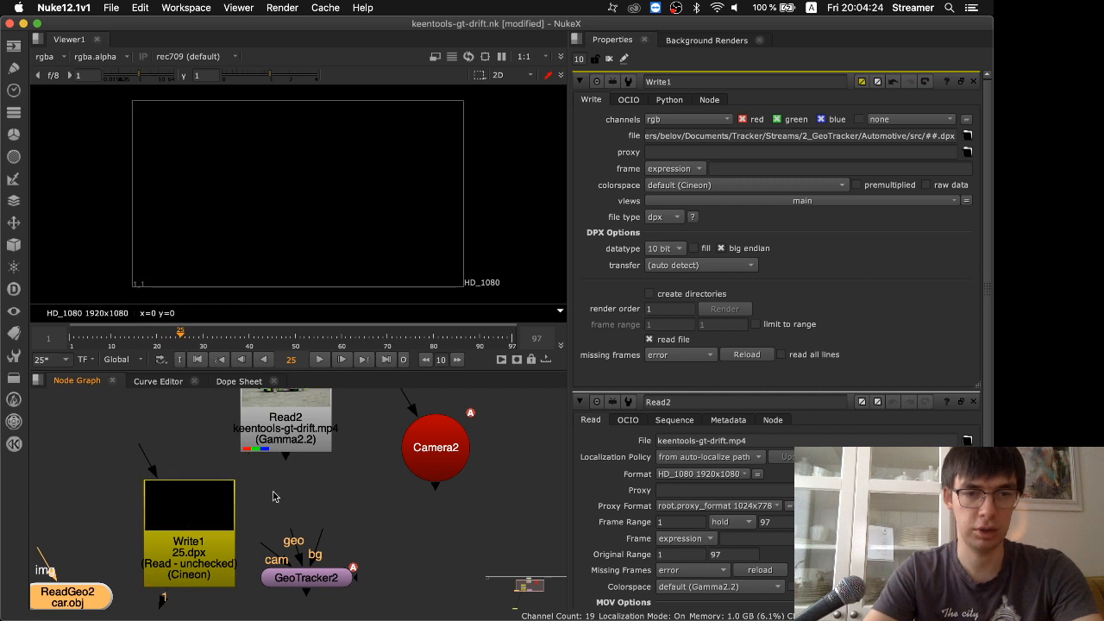
{"action": "left_click_drag", "start_coordinate": [197, 522], "coordinate": [212, 516]}
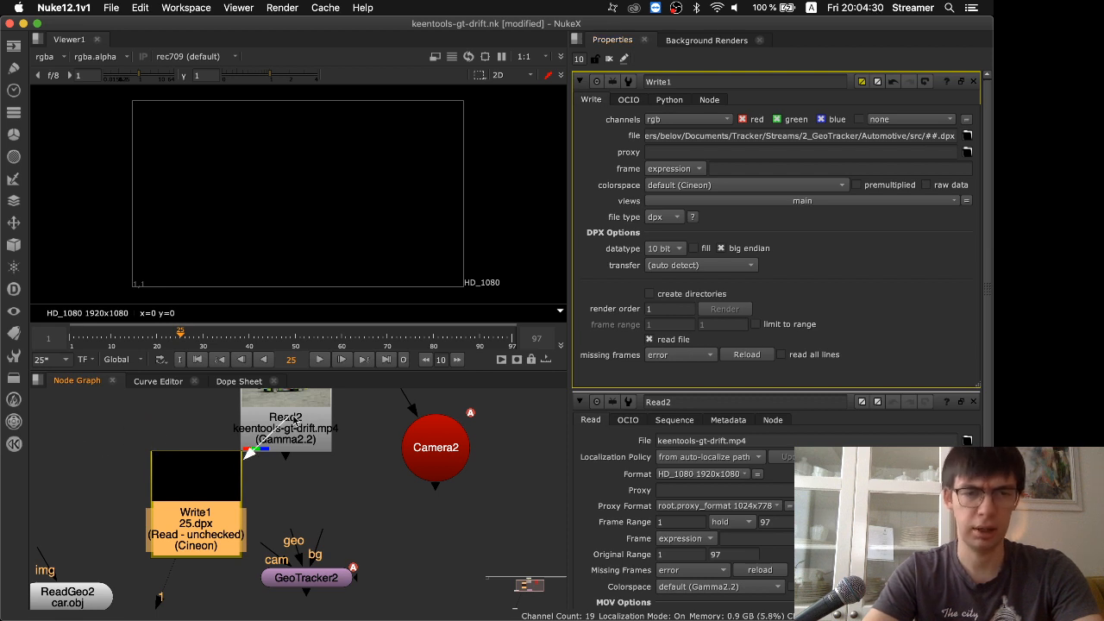
{"action": "left_click_drag", "start_coordinate": [294, 420], "coordinate": [215, 440]}
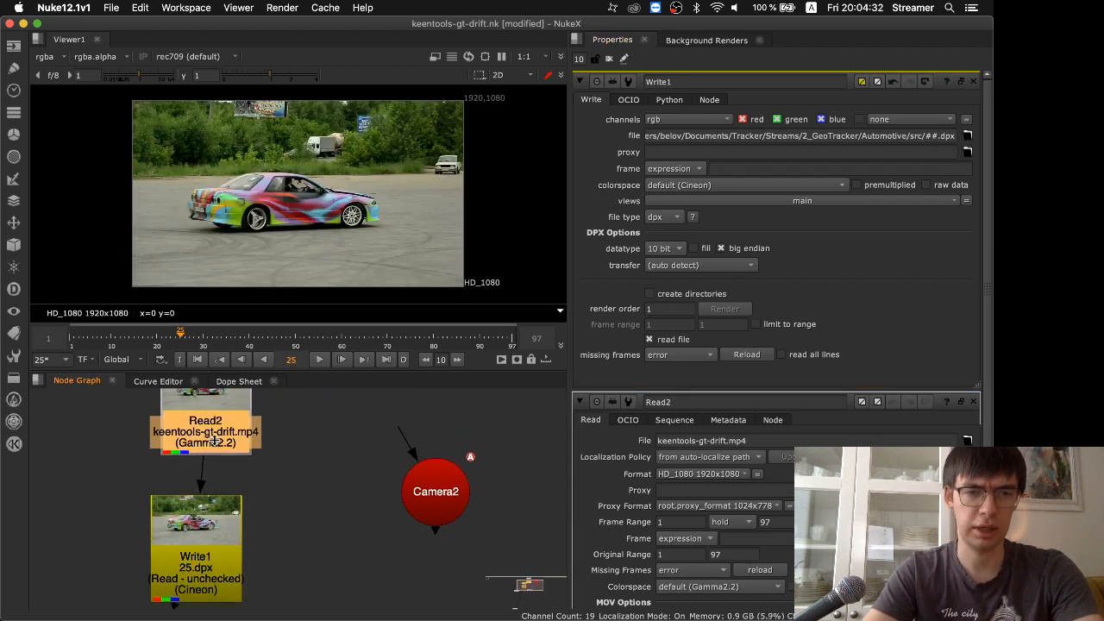
Add a Read node that loads the rendered ##.dpx sequence from the src folder
{"action": "left_click", "coordinate": [332, 566]}
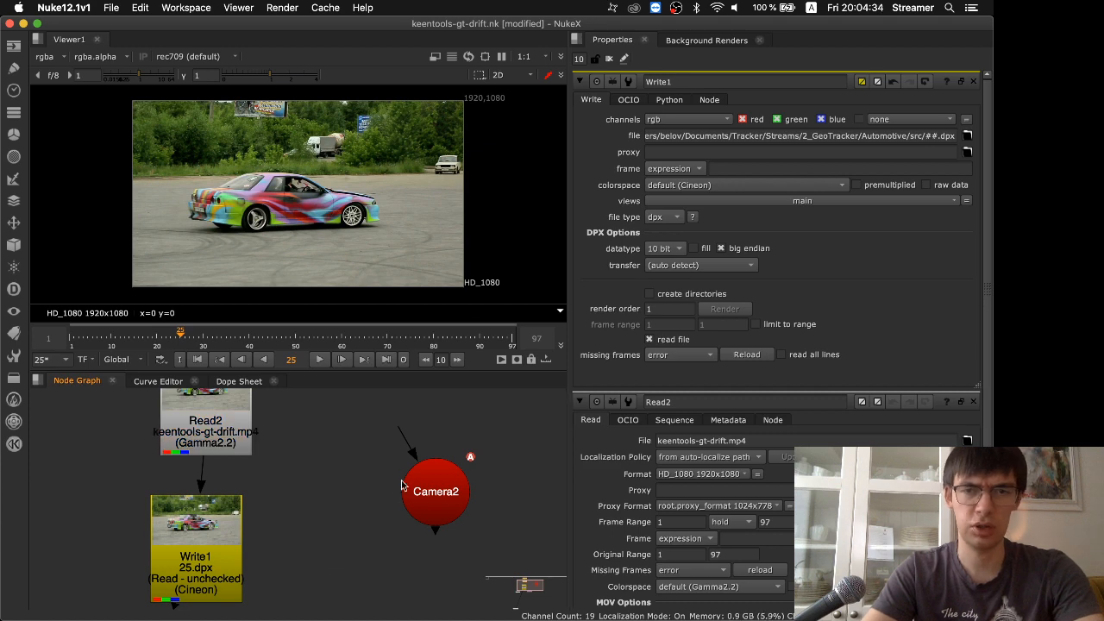
{"action": "key", "text": "r"}
{"action": "double_click", "coordinate": [376, 236]}
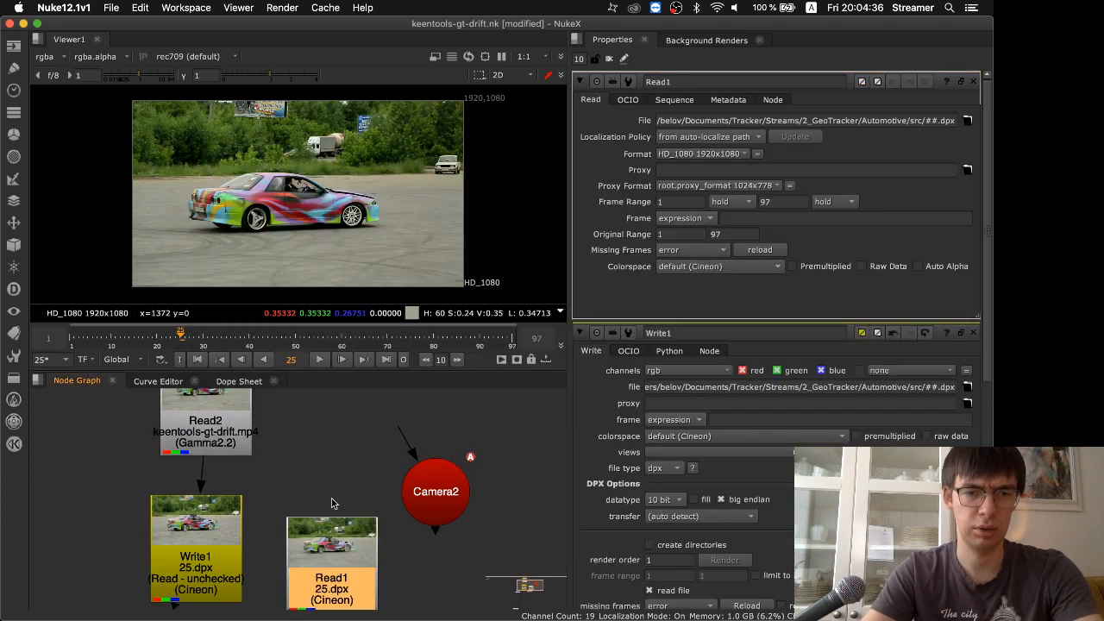
Arrange the Read1, ReadGeo2 and Camera2 nodes close around GeoTracker2 in the node graph
{"action": "middle_click_drag", "start_coordinate": [333, 501], "coordinate": [335, 338]}
{"action": "left_click_drag", "start_coordinate": [292, 467], "coordinate": [292, 580]}
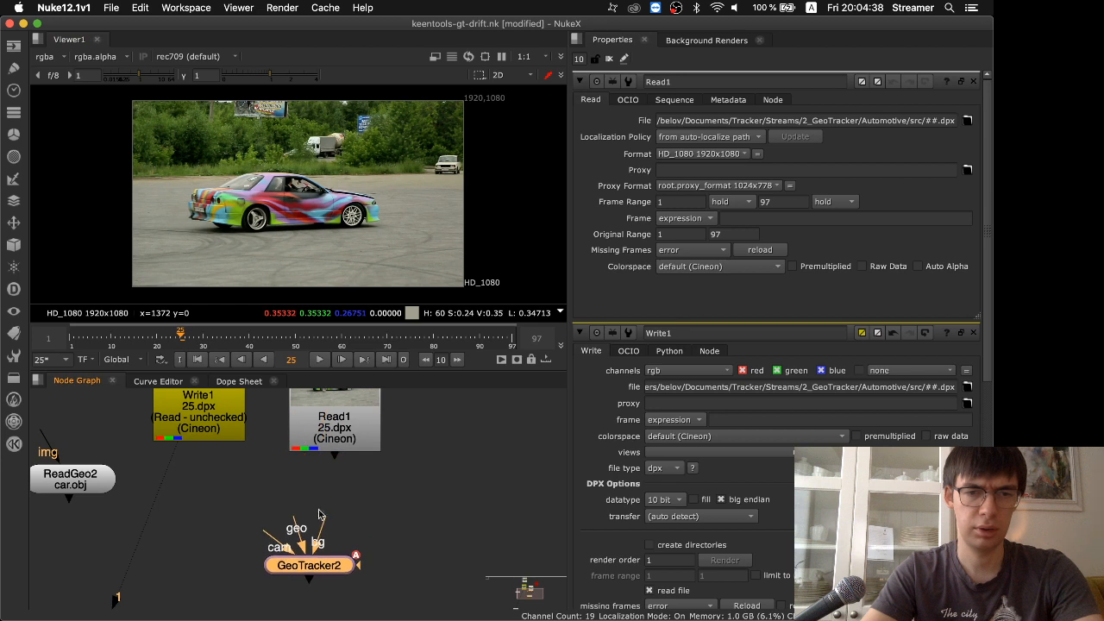
{"action": "left_click_drag", "start_coordinate": [329, 439], "coordinate": [207, 520]}
{"action": "left_click_drag", "start_coordinate": [68, 483], "coordinate": [84, 501]}
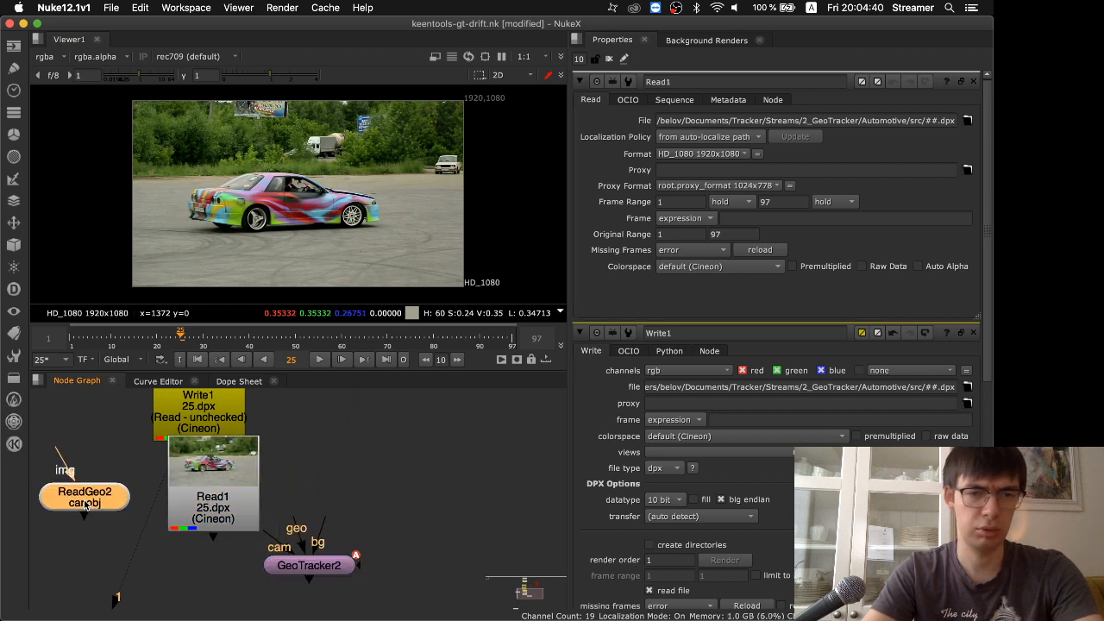
{"action": "left_click_drag", "start_coordinate": [317, 560], "coordinate": [248, 609]}
{"action": "scroll", "coordinate": [328, 471], "scroll_direction": "down", "scroll_amount": 5}
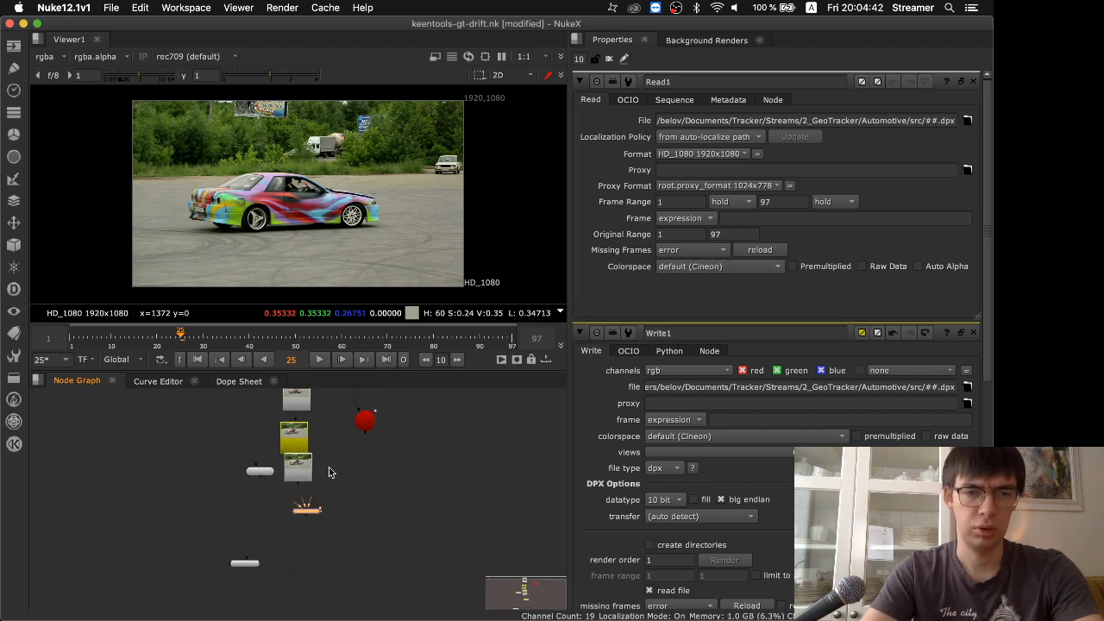
{"action": "left_click_drag", "start_coordinate": [364, 422], "coordinate": [355, 489]}
Show the Read1 sequence in the viewer and play it from frame 25, stopping at frame 53
{"action": "left_click", "coordinate": [300, 475]}
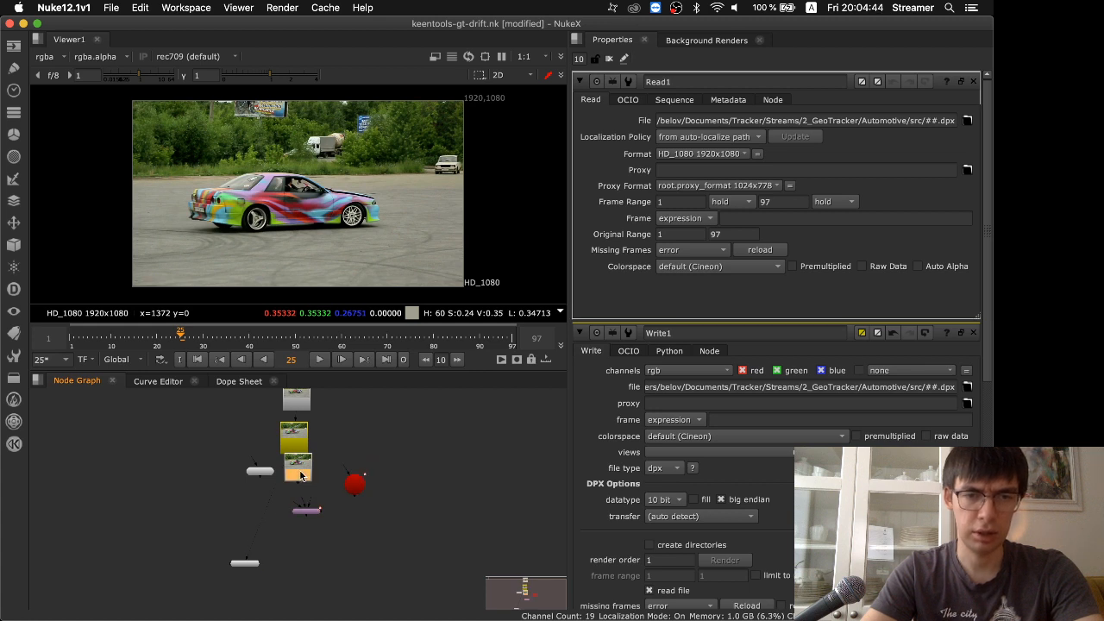
{"action": "key", "text": "1"}
{"action": "left_click", "coordinate": [318, 357]}
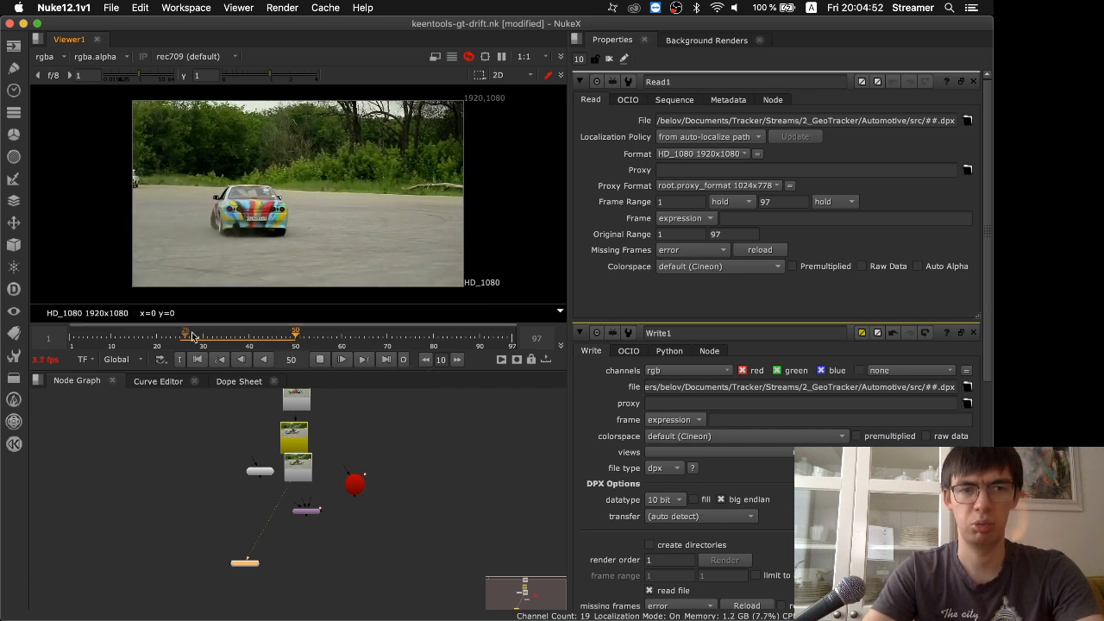
{"action": "scroll", "coordinate": [199, 340], "scroll_direction": "down", "scroll_amount": 1}
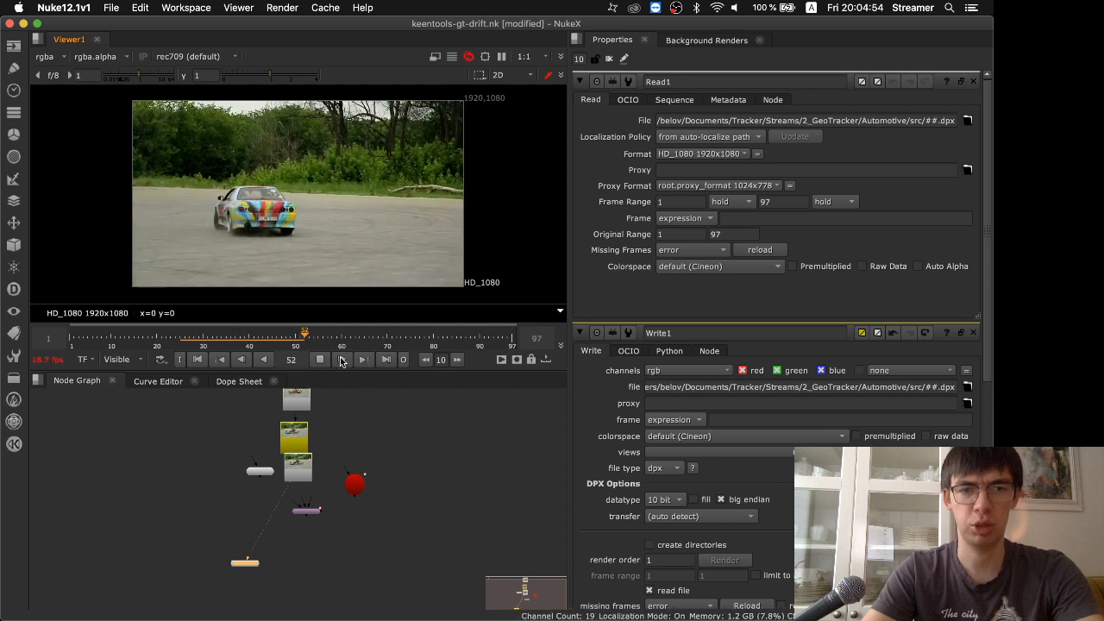
{"action": "left_click", "coordinate": [320, 359]}
Move GeoTracker2 farther below Read1 to leave room for its input connections
{"action": "scroll", "coordinate": [288, 473], "scroll_direction": "up", "scroll_amount": 2}
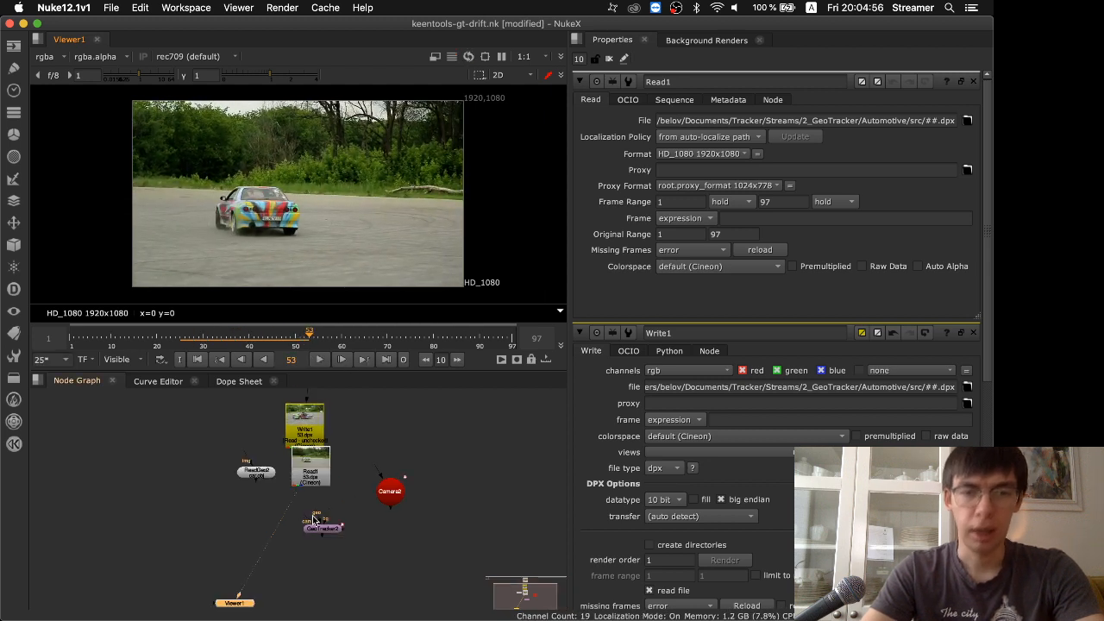
{"action": "scroll", "coordinate": [314, 520], "scroll_direction": "up", "scroll_amount": 2}
{"action": "left_click_drag", "start_coordinate": [334, 543], "coordinate": [328, 590]}
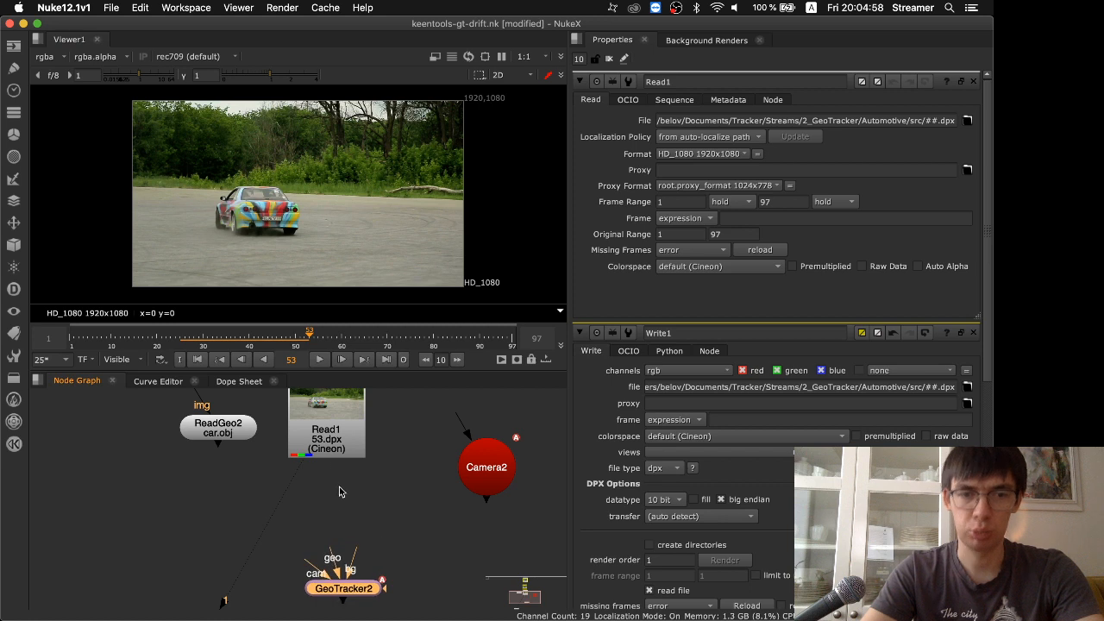
Line up the Read1 and ReadGeo2 nodes in a row with Camera2 above GeoTracker2
{"action": "left_click_drag", "start_coordinate": [332, 444], "coordinate": [332, 494]}
{"action": "left_click_drag", "start_coordinate": [225, 432], "coordinate": [222, 478]}
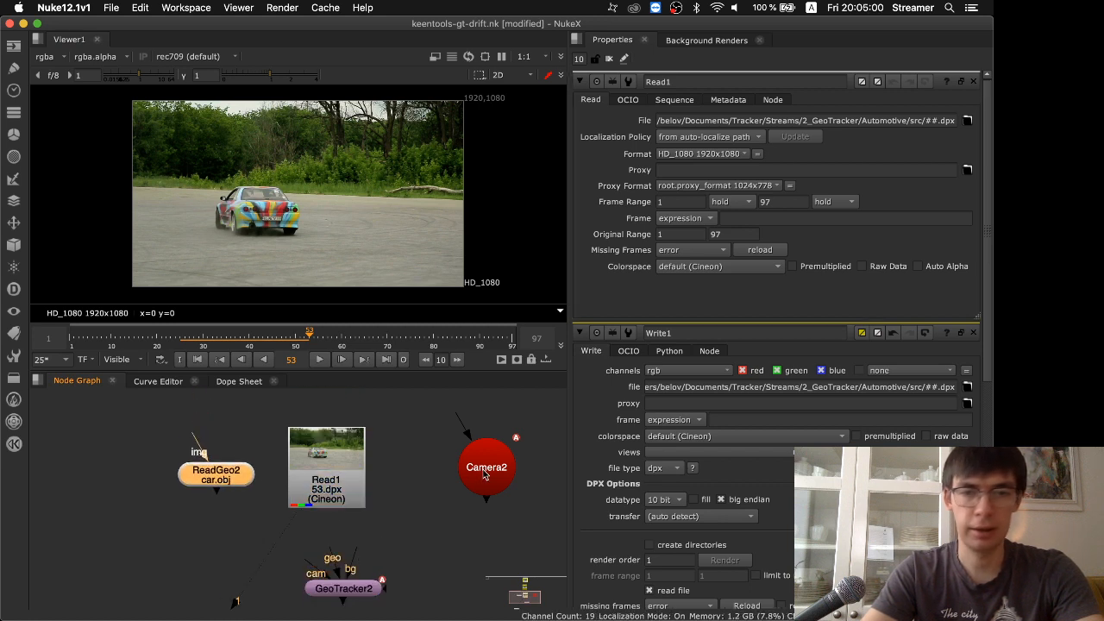
{"action": "left_click", "coordinate": [480, 471]}
Show the ReadGeo2 car model in the 3D viewer and inspect it from the front side
{"action": "left_click", "coordinate": [200, 480]}
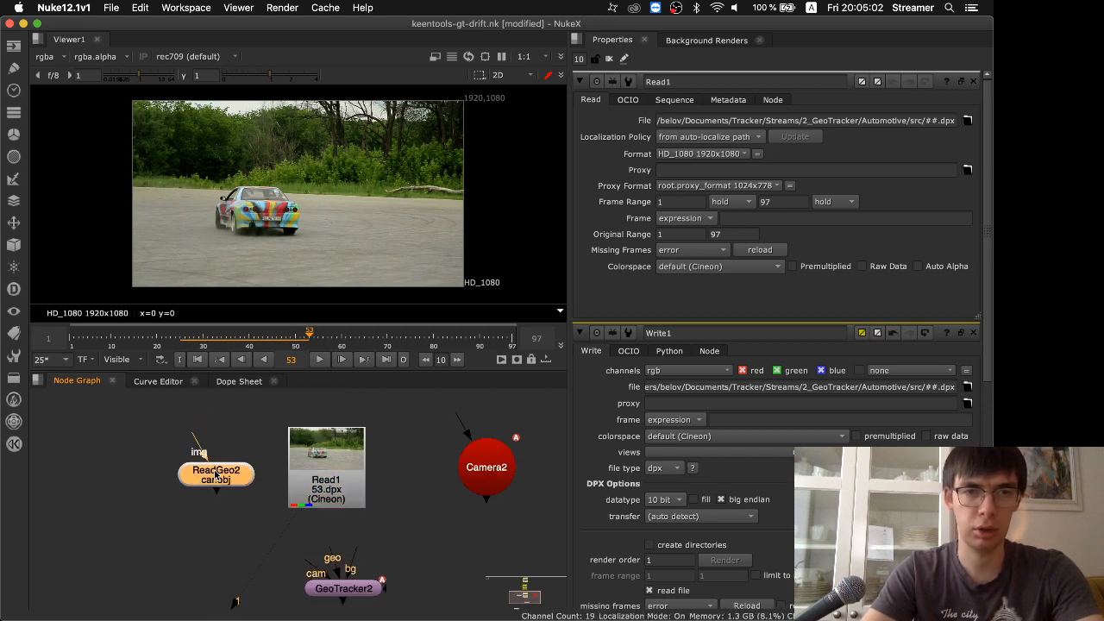
{"action": "key", "text": "1"}
{"action": "left_click", "coordinate": [278, 262]}
{"action": "left_click_drag", "start_coordinate": [465, 252], "coordinate": [328, 203], "text": "super"}
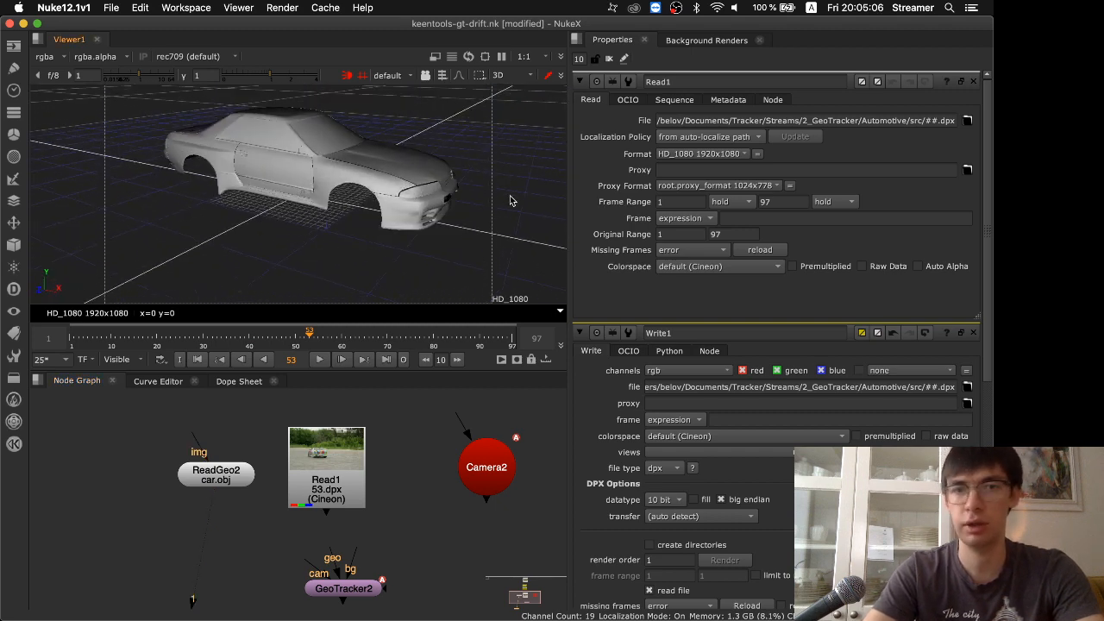
Connect GeoTracker2's geo input to ReadGeo2, its bg input to Read1 and its cam input to Camera2
{"action": "left_click_drag", "start_coordinate": [356, 595], "coordinate": [323, 601]}
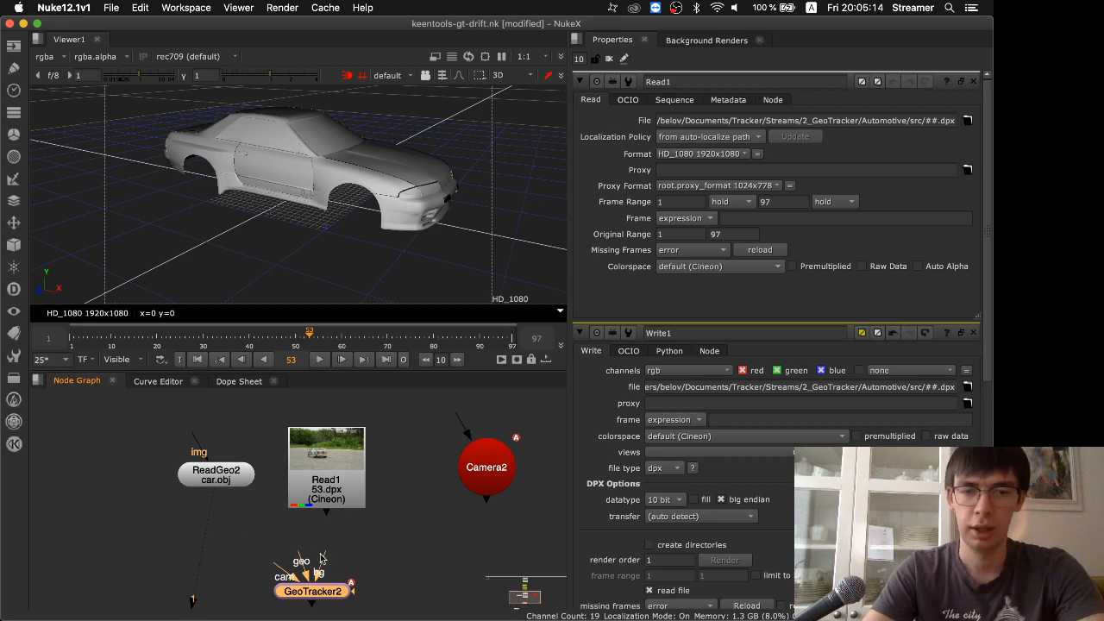
{"action": "left_click", "coordinate": [285, 543]}
{"action": "key", "text": "Tab"}
{"action": "key", "text": "Escape"}
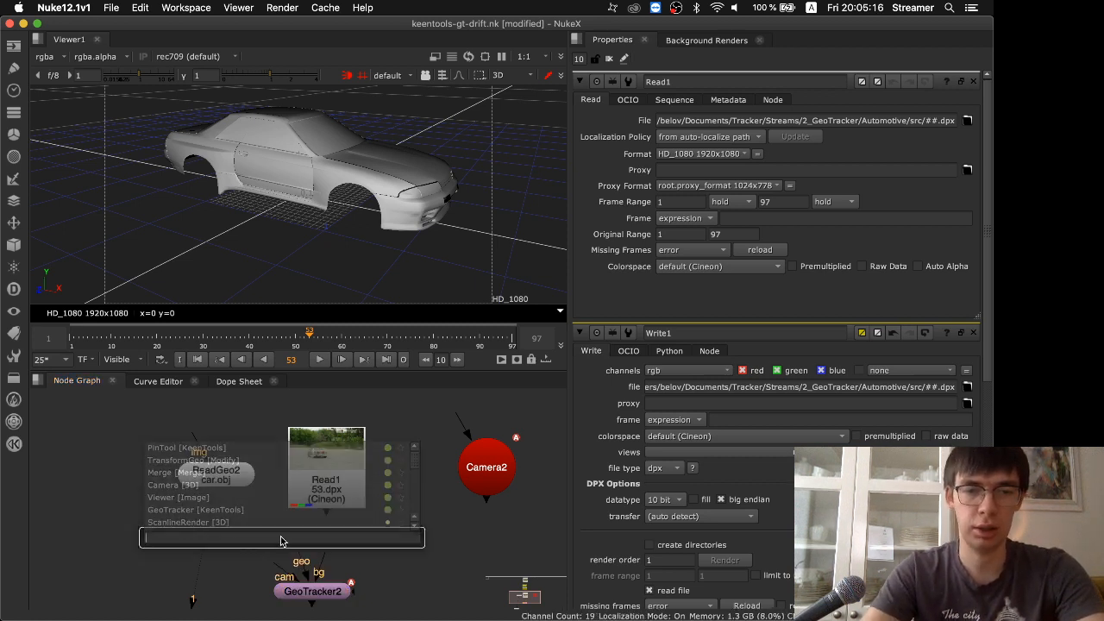
{"action": "left_click_drag", "start_coordinate": [116, 418], "coordinate": [531, 527]}
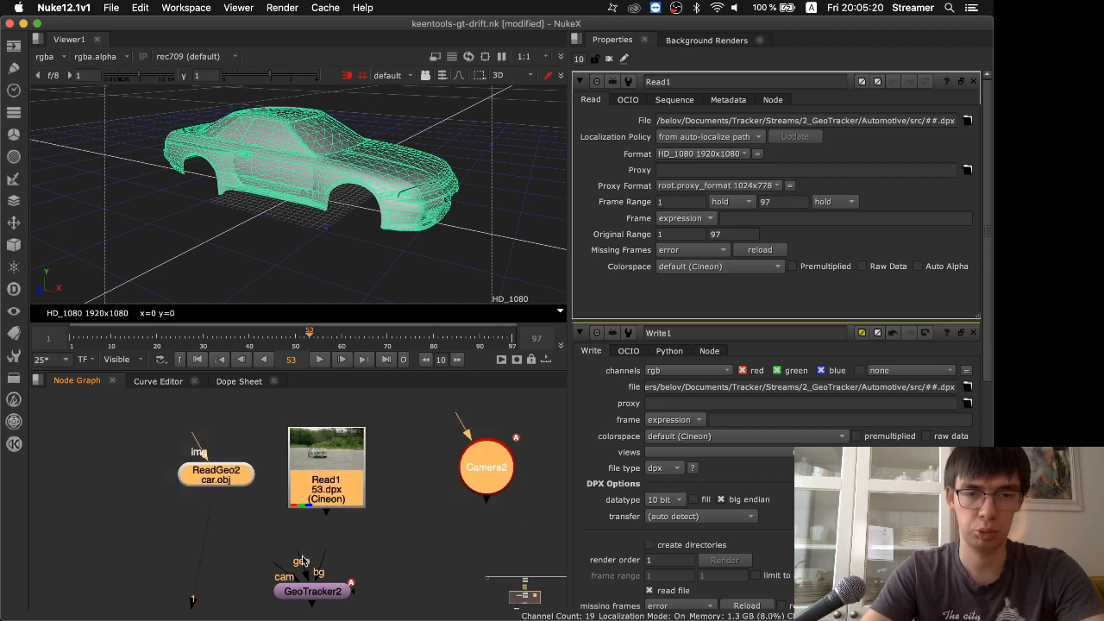
{"action": "left_click_drag", "start_coordinate": [303, 560], "coordinate": [215, 477]}
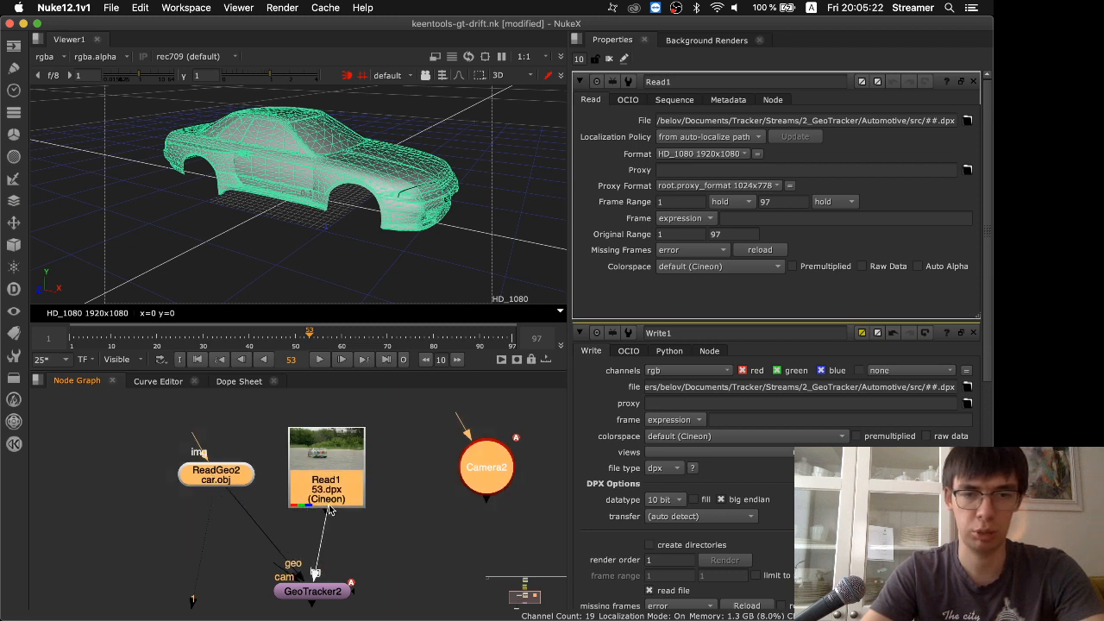
{"action": "left_click_drag", "start_coordinate": [274, 568], "coordinate": [474, 463]}
{"action": "middle_click_drag", "start_coordinate": [413, 576], "coordinate": [412, 501]}
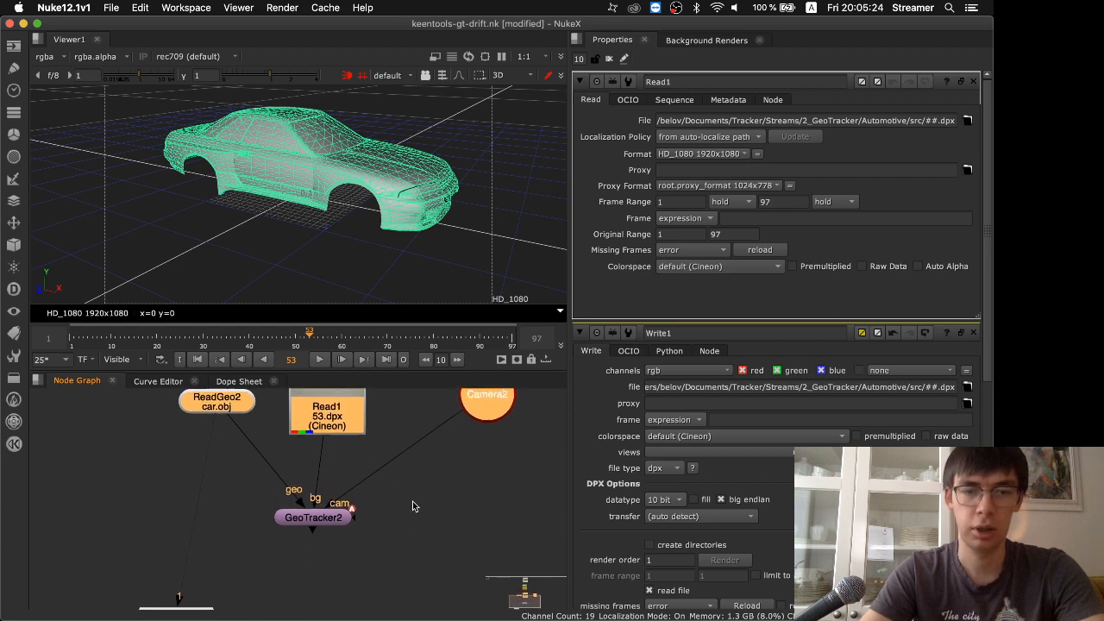
Open GeoTracker2's properties and show its output in the viewer in 2D mode
{"action": "left_click", "coordinate": [316, 505]}
{"action": "double_click", "coordinate": [315, 515]}
{"action": "key", "text": "Tab"}
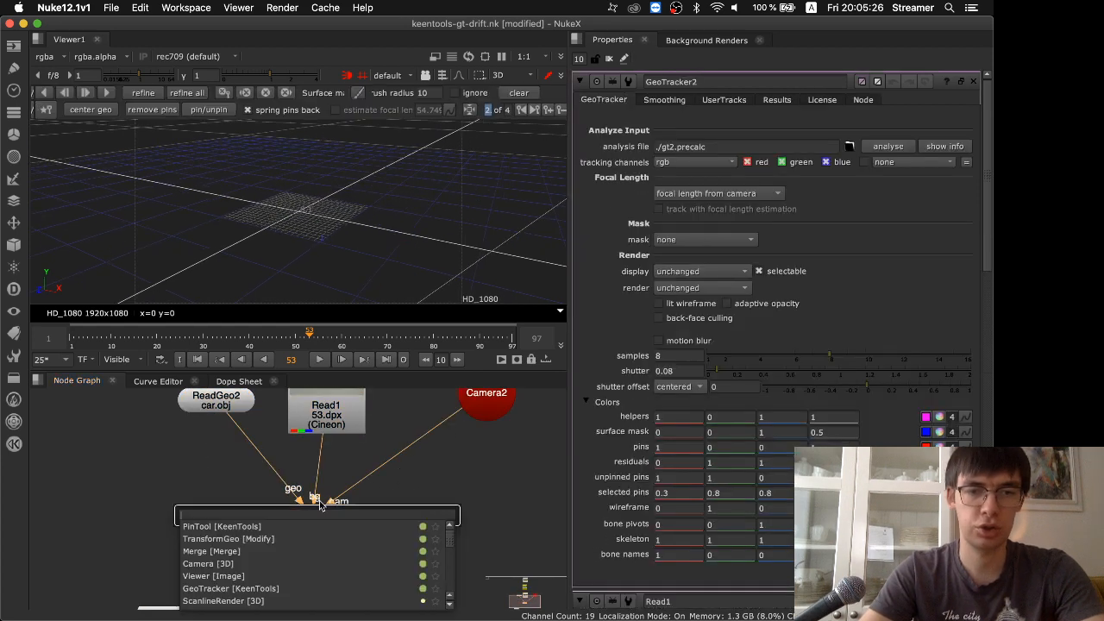
{"action": "left_click", "coordinate": [305, 234]}
{"action": "key", "text": "Tab"}
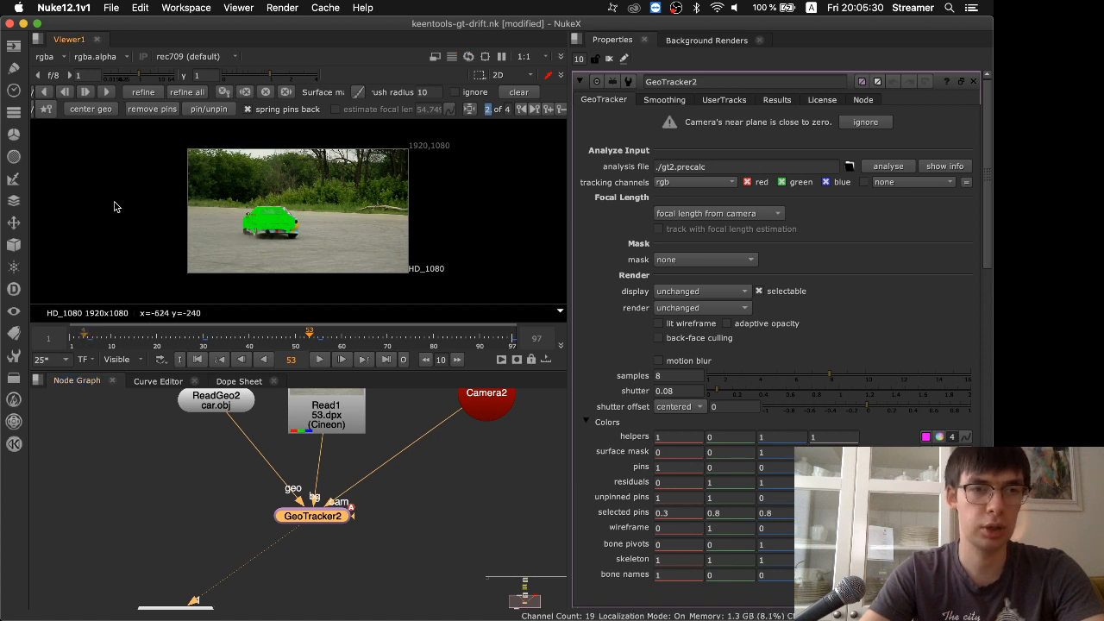
Clear all of GeoTracker2's existing keyframes and tracking data, confirm it, and go to frame 20
{"action": "left_click", "coordinate": [266, 93]}
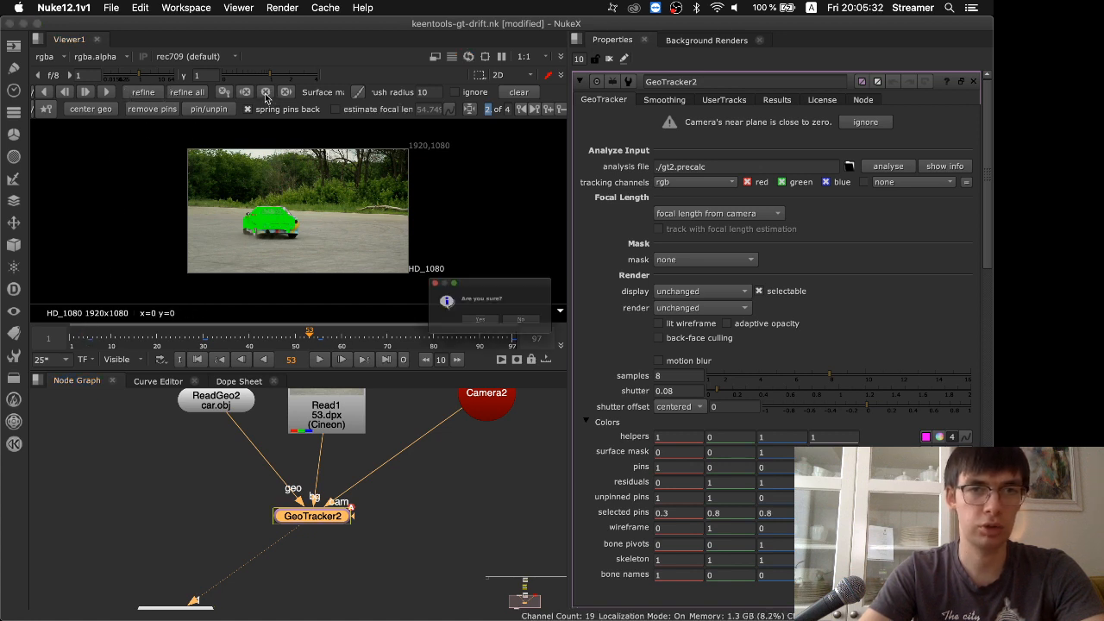
{"action": "left_click", "coordinate": [488, 330]}
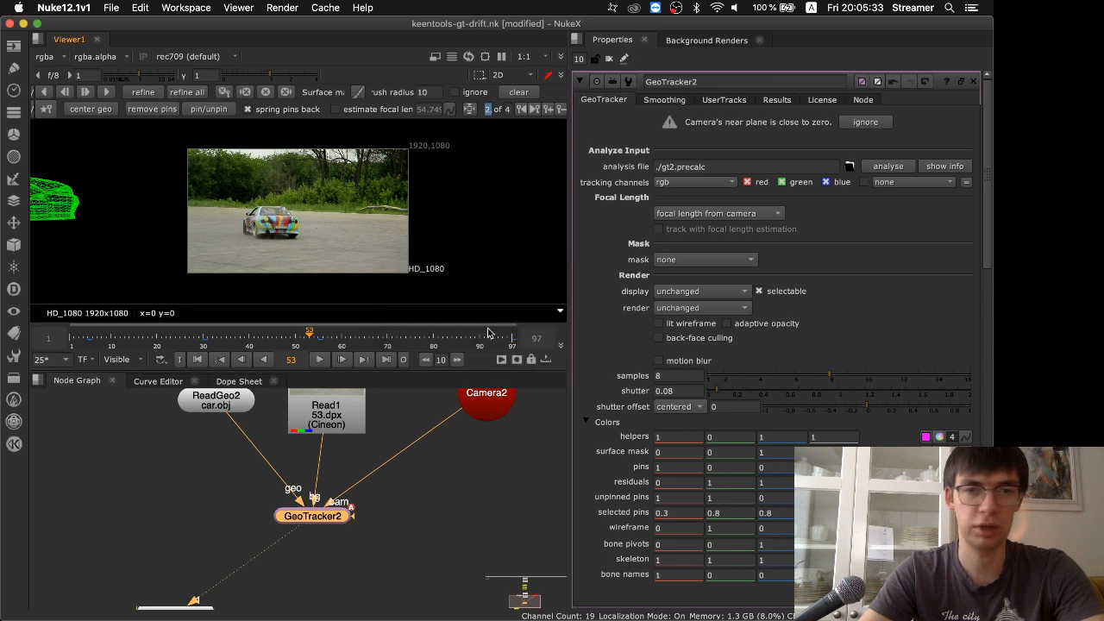
{"action": "left_click", "coordinate": [157, 339]}
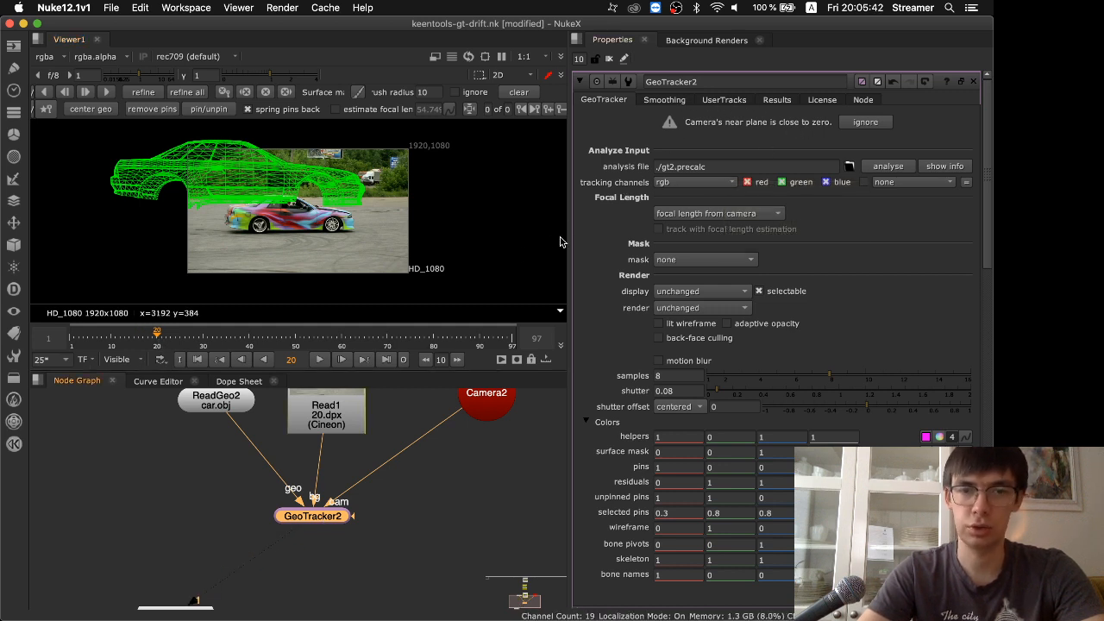
Set Camera2's near projection plane to 0.1 and return to GeoTracker2's properties
{"action": "double_click", "coordinate": [497, 399]}
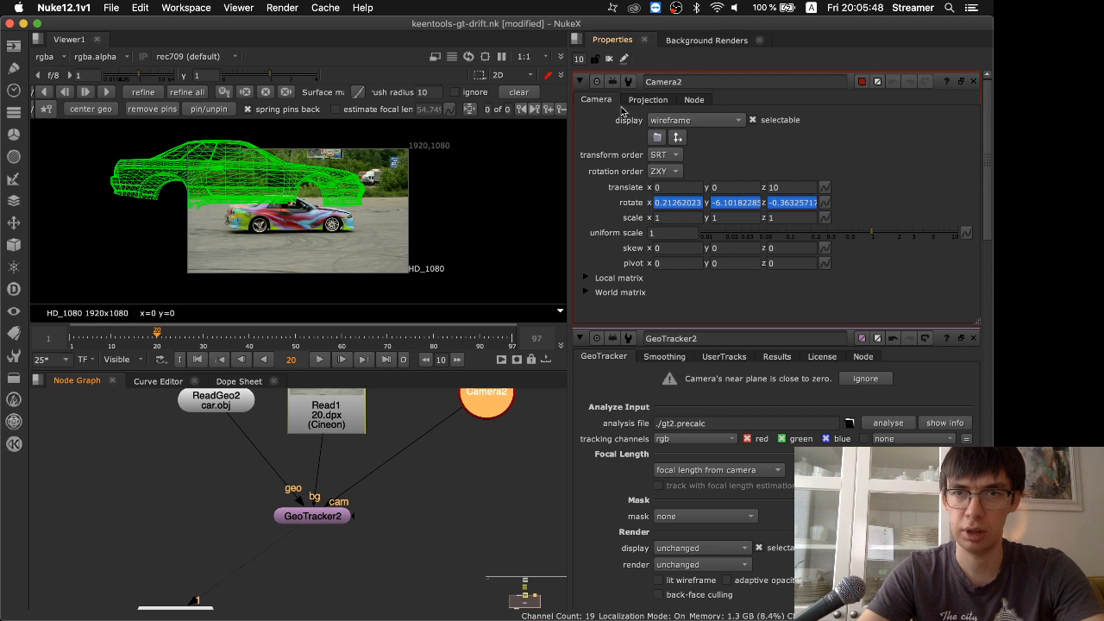
{"action": "left_click", "coordinate": [648, 99]}
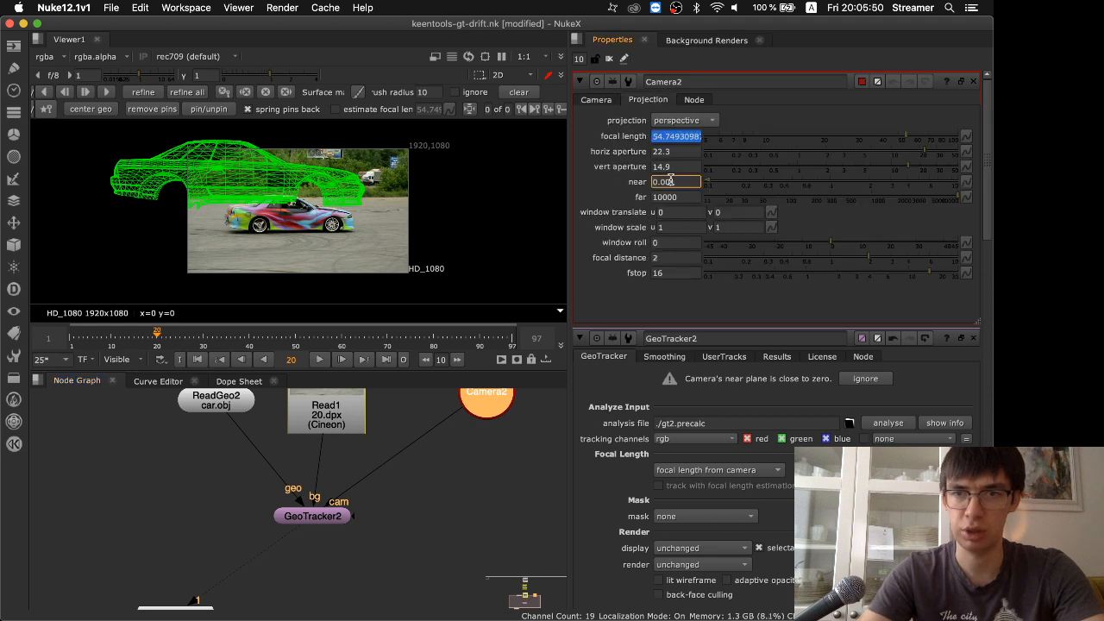
{"action": "type", "text": "0.1"}
{"action": "key", "text": "Return"}
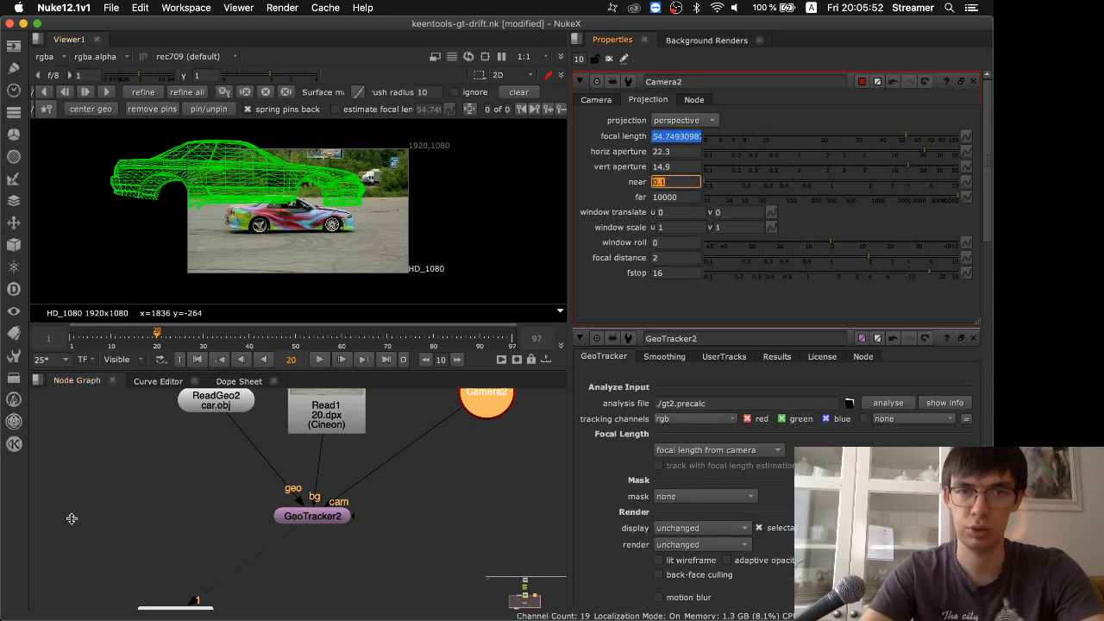
{"action": "double_click", "coordinate": [312, 517]}
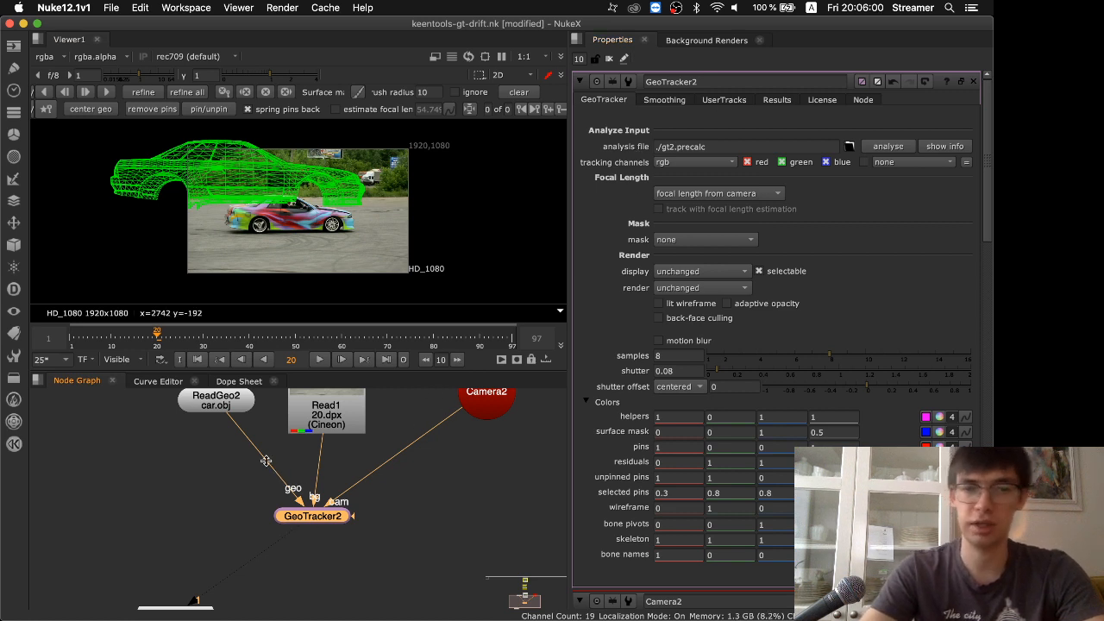
Move ReadGeo2, Read1 and Camera2 closer together so they sit compactly above GeoTracker2
{"action": "left_click_drag", "start_coordinate": [214, 412], "coordinate": [202, 435]}
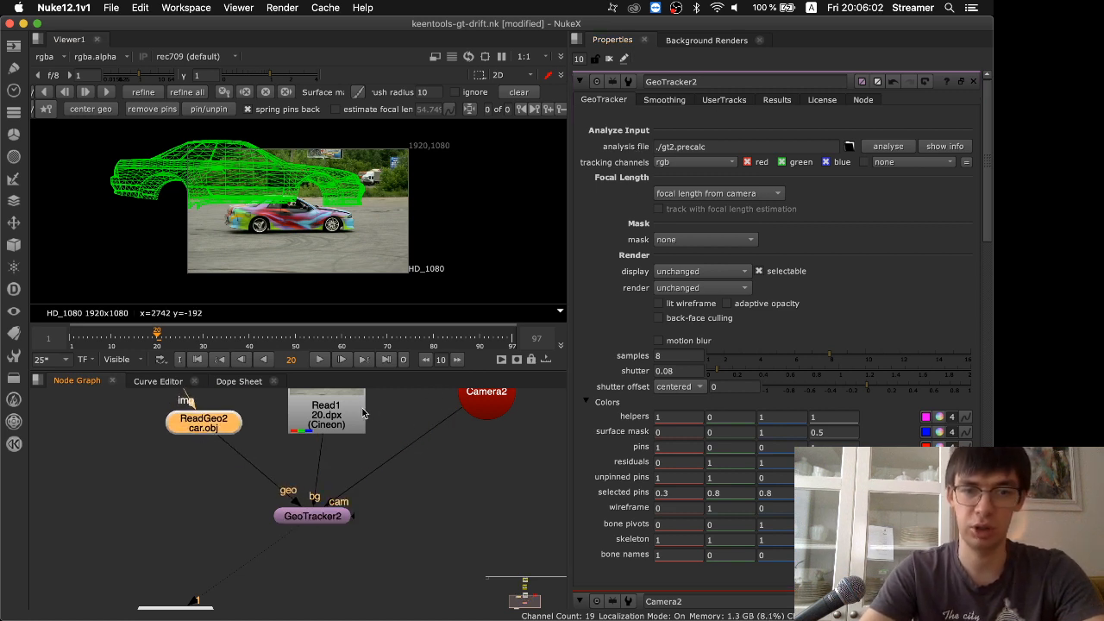
{"action": "left_click_drag", "start_coordinate": [365, 419], "coordinate": [351, 422]}
{"action": "left_click_drag", "start_coordinate": [488, 408], "coordinate": [424, 445]}
{"action": "left_click", "coordinate": [326, 520]}
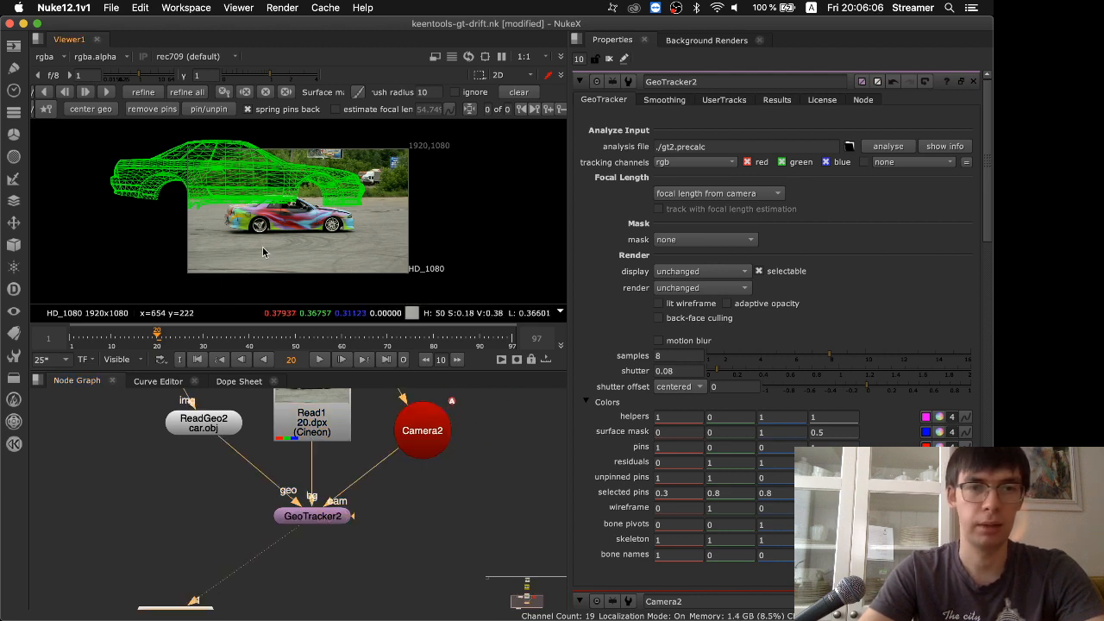
Maximize the viewer and go to frame 1 of the footage
{"action": "key", "text": "space"}
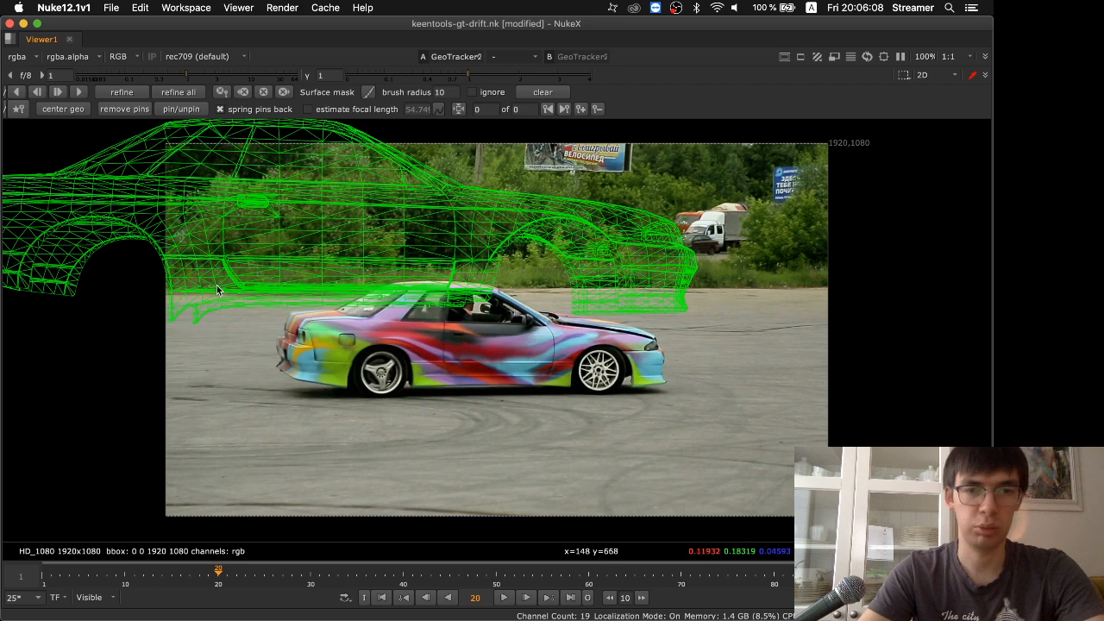
{"action": "left_click", "coordinate": [124, 576]}
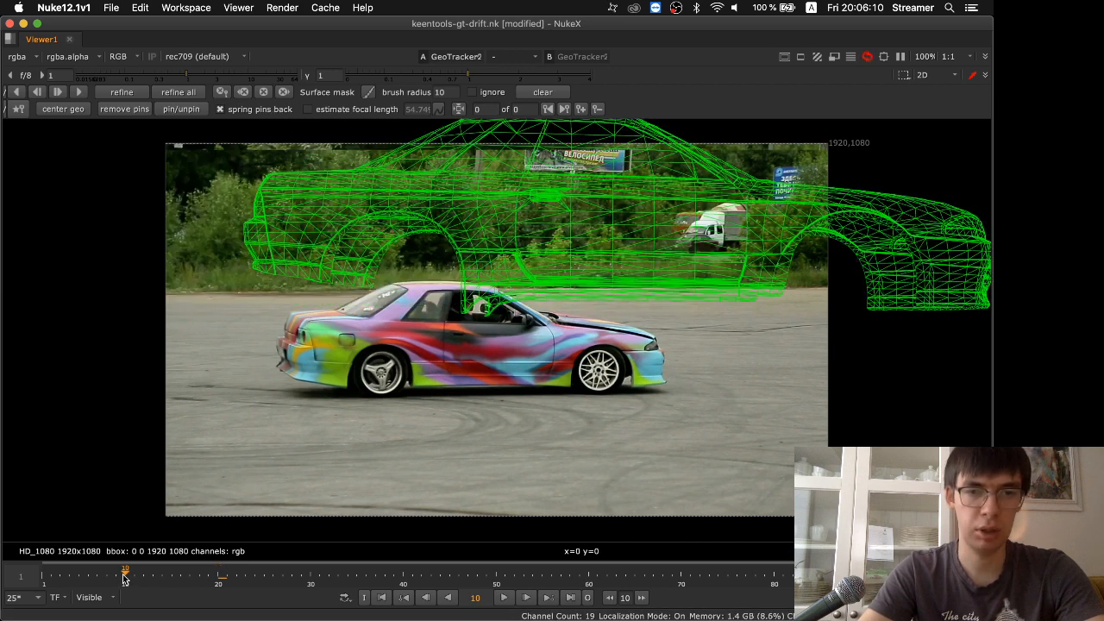
{"action": "left_click_drag", "start_coordinate": [125, 577], "coordinate": [54, 586]}
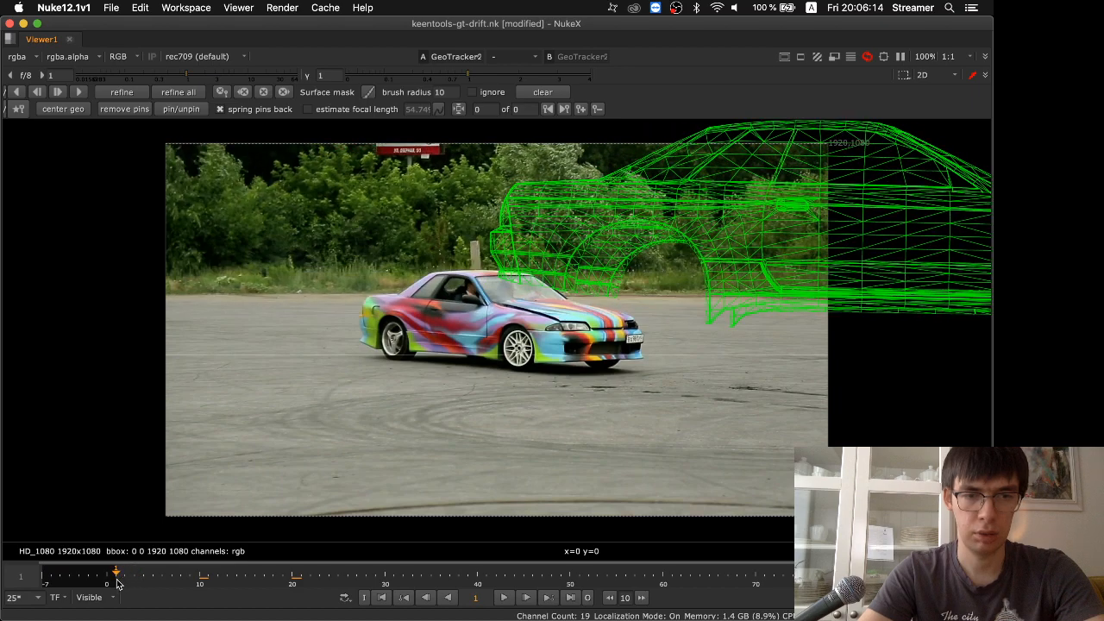
Center the car model in the image and roughly pin its wireframe onto the car at frame 1
{"action": "left_click_drag", "start_coordinate": [715, 318], "coordinate": [392, 352]}
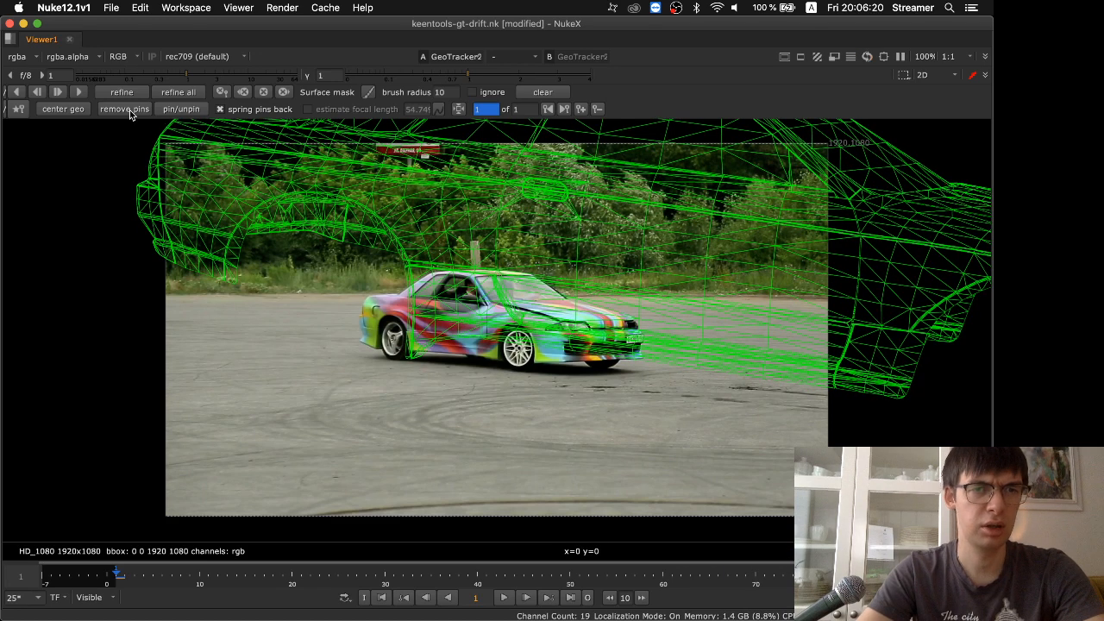
{"action": "left_click", "coordinate": [75, 109]}
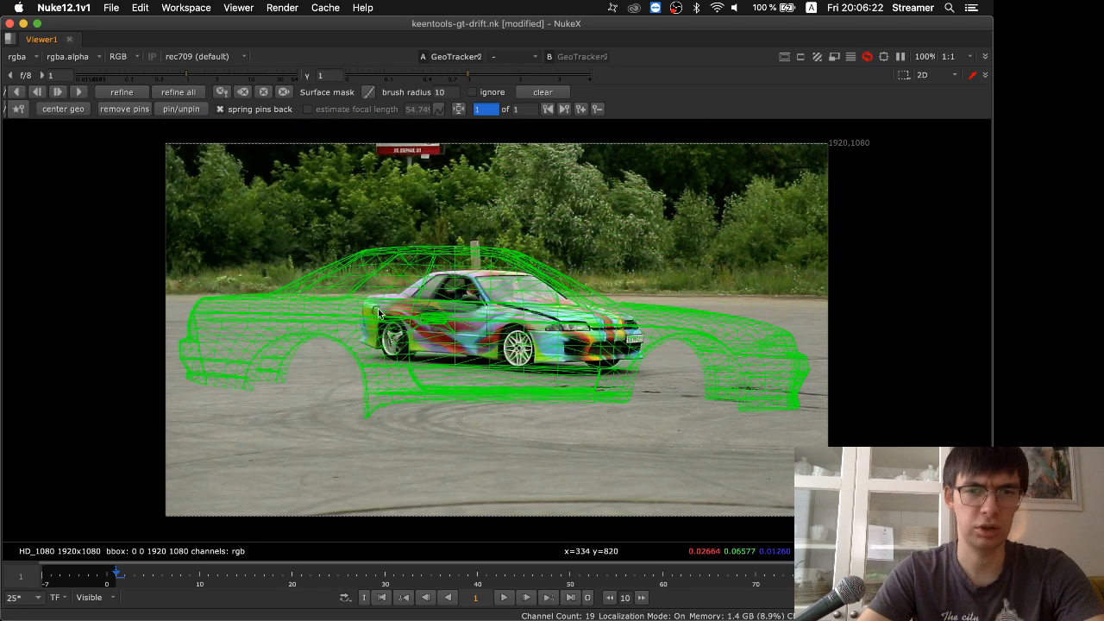
{"action": "left_click_drag", "start_coordinate": [379, 377], "coordinate": [606, 362]}
{"action": "left_click_drag", "start_coordinate": [670, 333], "coordinate": [572, 354]}
{"action": "left_click_drag", "start_coordinate": [690, 342], "coordinate": [644, 334]}
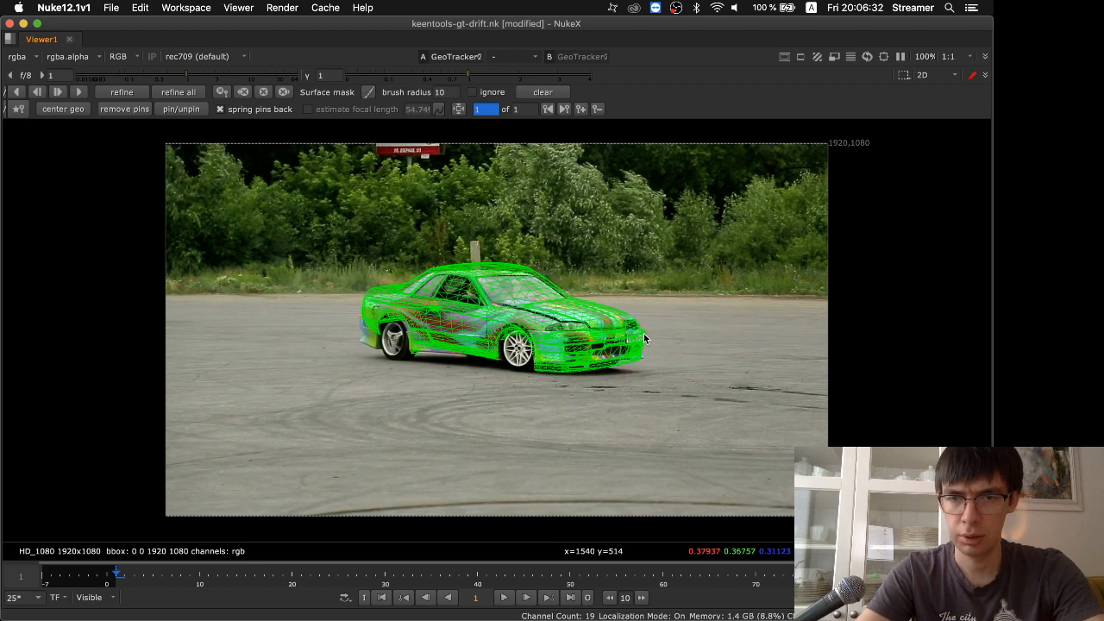
Refine the wireframe's fit with pins at the car's rear corner and the side sill behind the front wheel
{"action": "scroll", "coordinate": [402, 345], "scroll_direction": "up", "scroll_amount": 3}
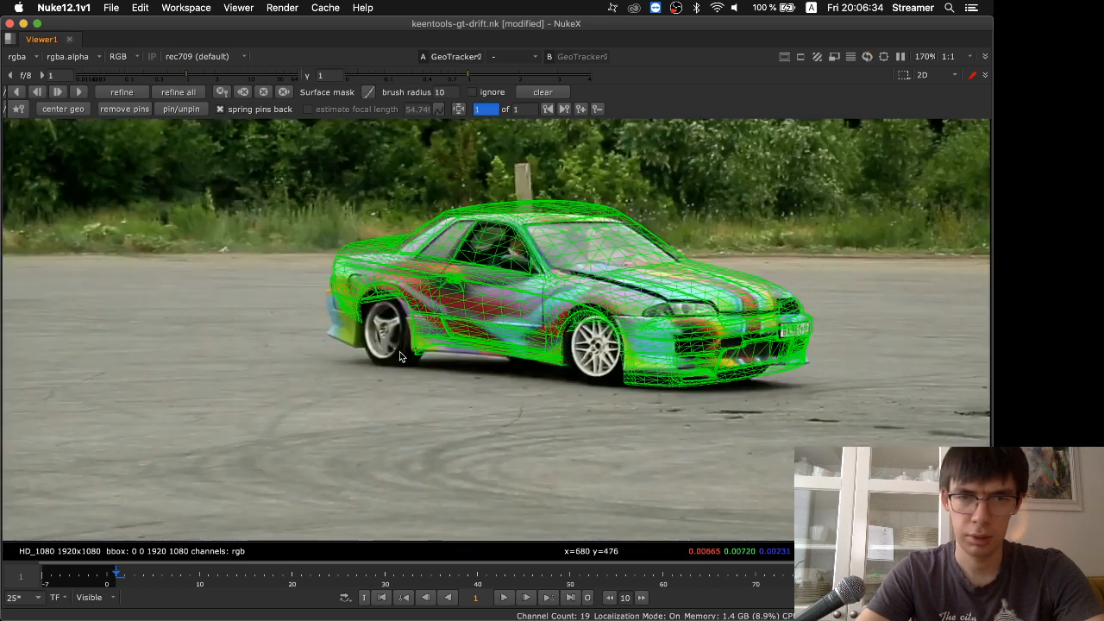
{"action": "left_click_drag", "start_coordinate": [347, 261], "coordinate": [342, 276]}
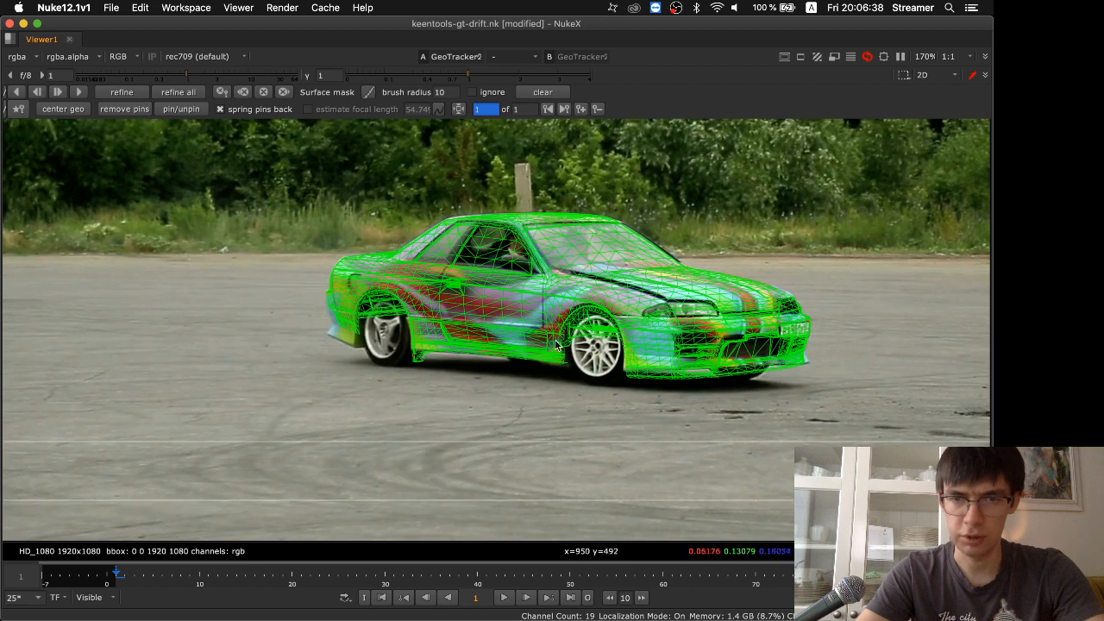
{"action": "left_click_drag", "start_coordinate": [553, 354], "coordinate": [553, 353]}
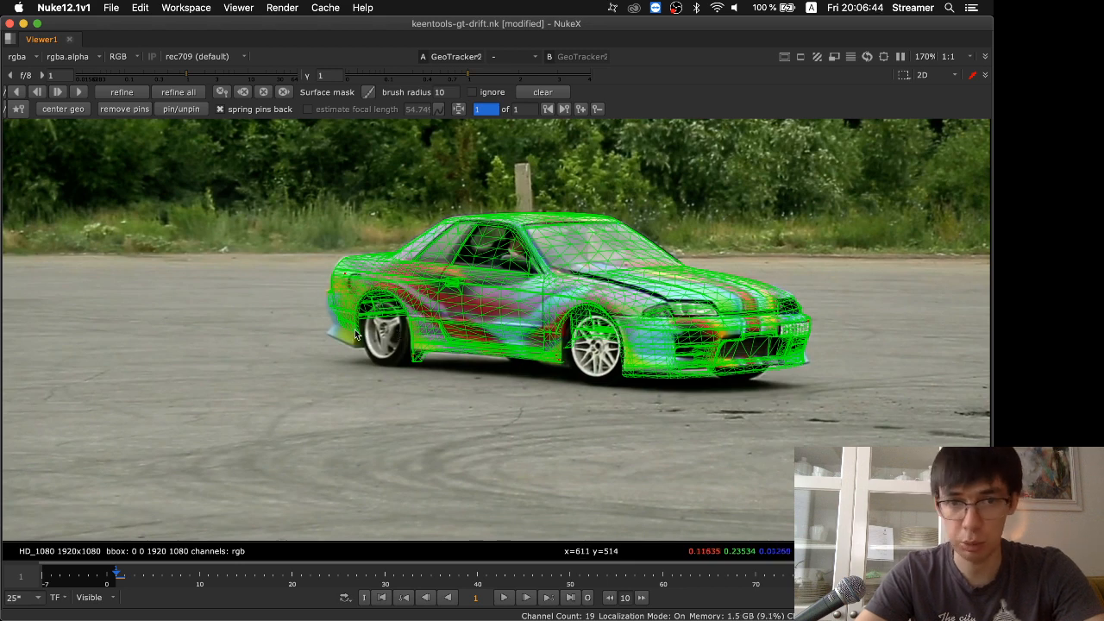
Turn on lit wireframe, adaptive opacity and back-face culling for GeoTracker2 and return to the maximized viewer
{"action": "key", "text": "space"}
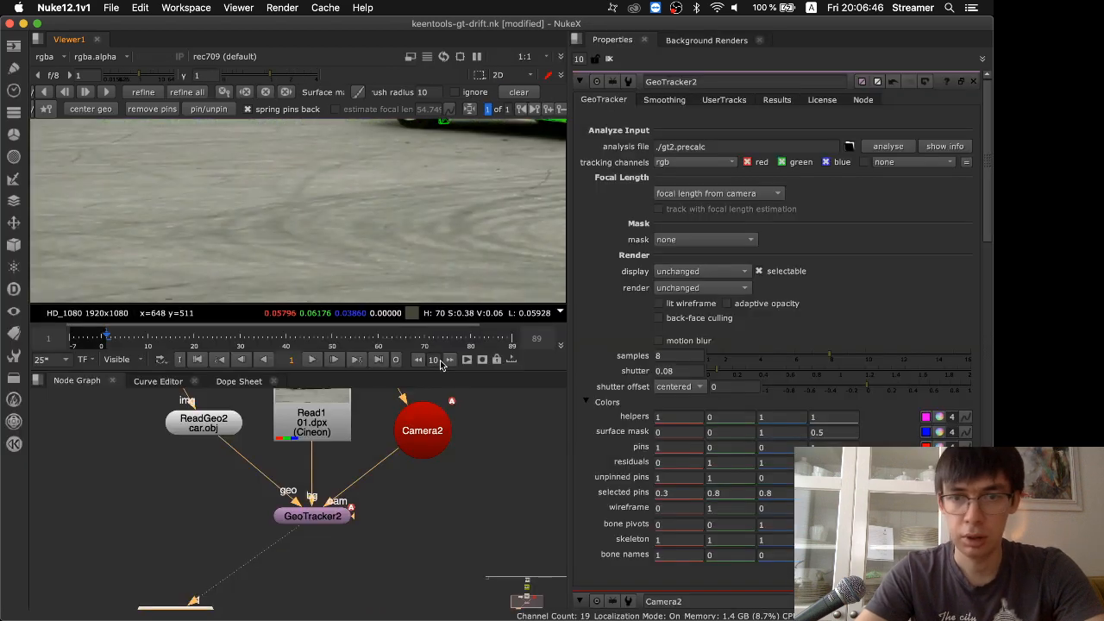
{"action": "left_click", "coordinate": [326, 520]}
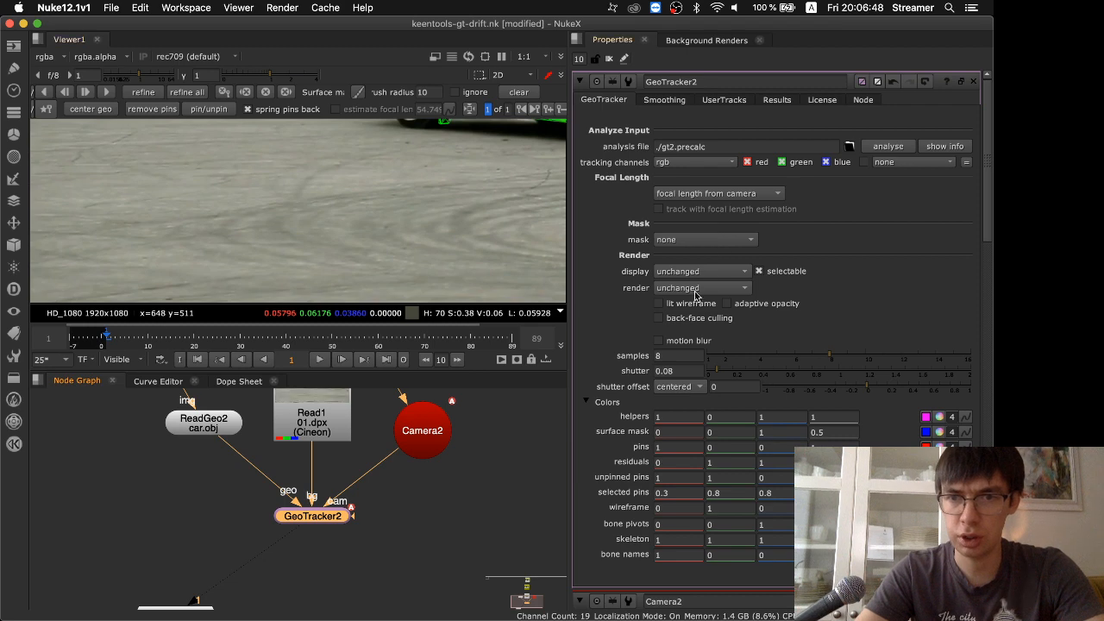
{"action": "left_click", "coordinate": [691, 304]}
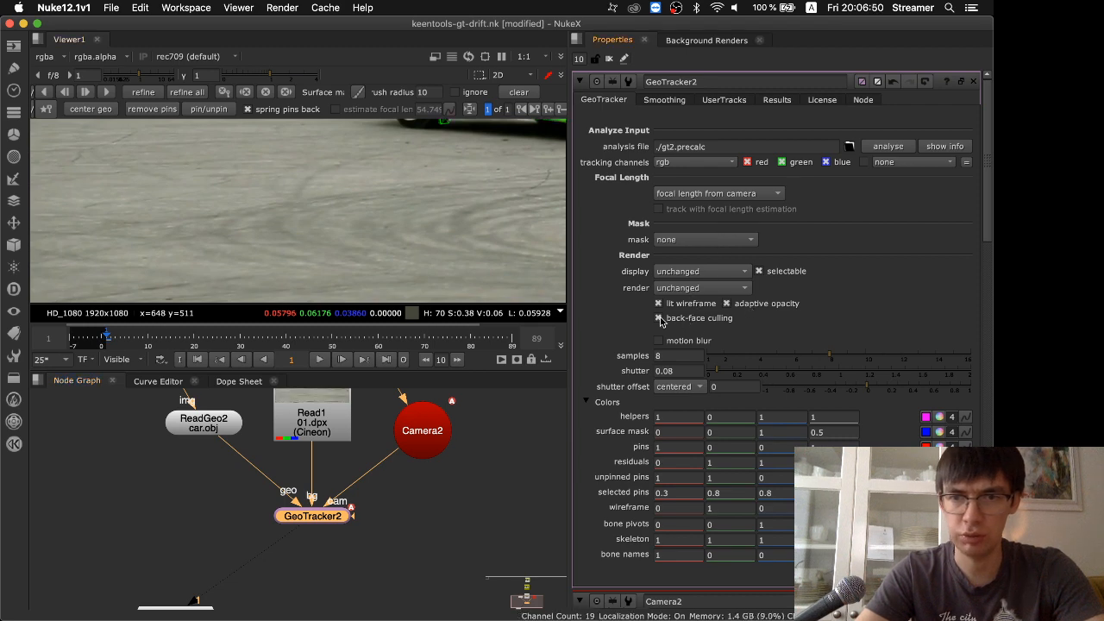
{"action": "scroll", "coordinate": [400, 219], "scroll_direction": "down", "scroll_amount": 5}
{"action": "key", "text": "space"}
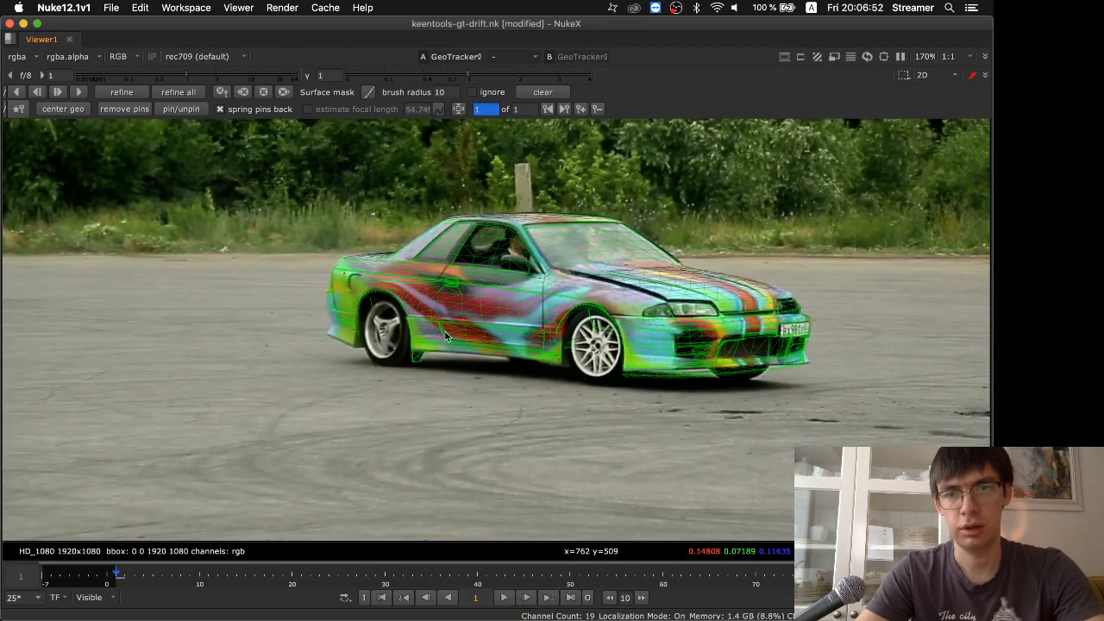
Check the wireframe's fit on the car and start tracking forward from frame 1
{"action": "scroll", "coordinate": [556, 308], "scroll_direction": "up", "scroll_amount": 3}
{"action": "scroll", "coordinate": [513, 312], "scroll_direction": "down", "scroll_amount": 3}
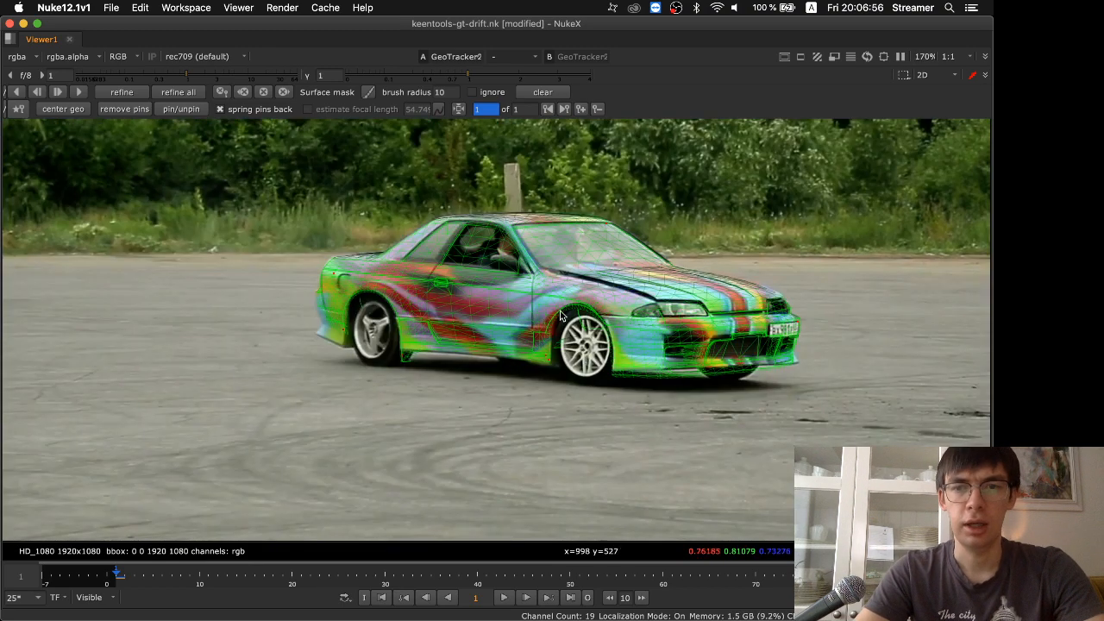
{"action": "scroll", "coordinate": [560, 316], "scroll_direction": "down", "scroll_amount": 5}
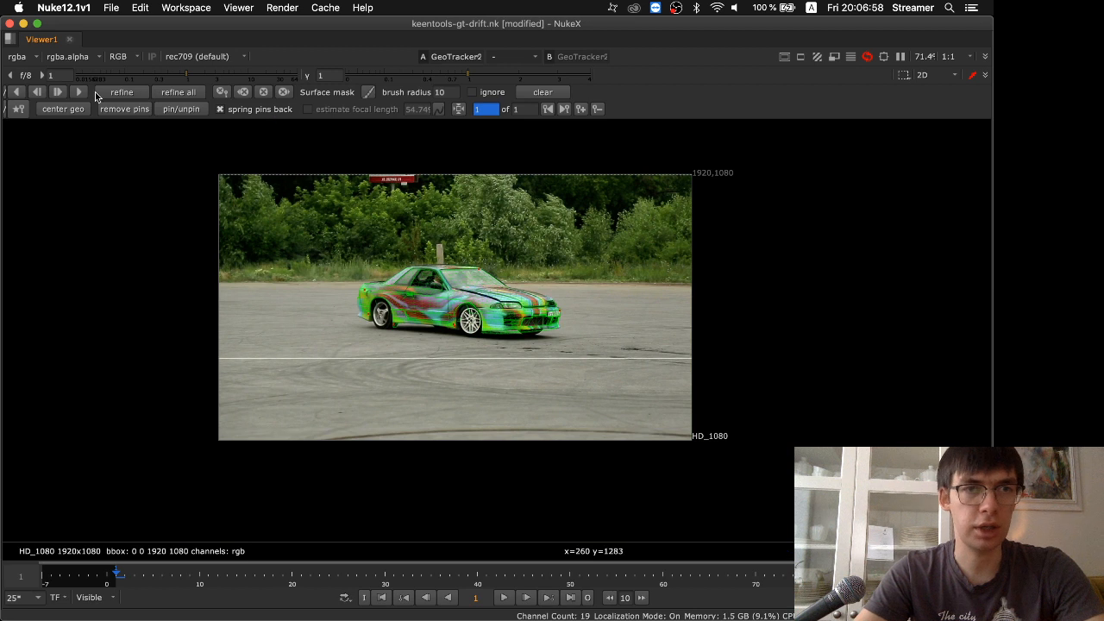
{"action": "left_click", "coordinate": [81, 92]}
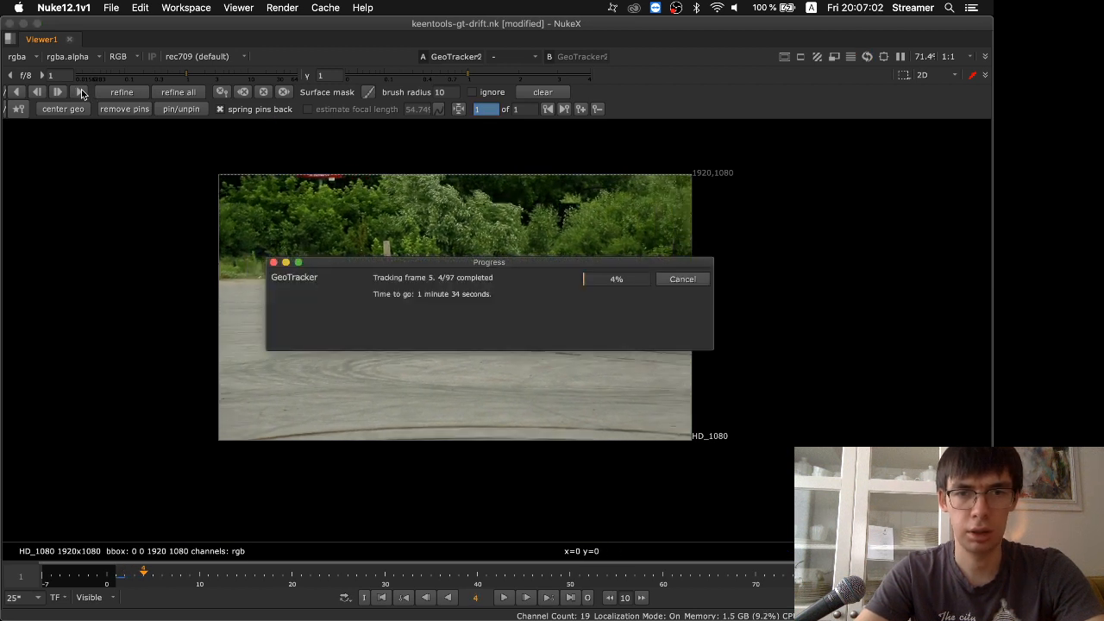
Stop the forward tracking at frame 27 and correct the wireframe's fit with a pin at the car's rear end
{"action": "left_click_drag", "start_coordinate": [501, 266], "coordinate": [462, 437]}
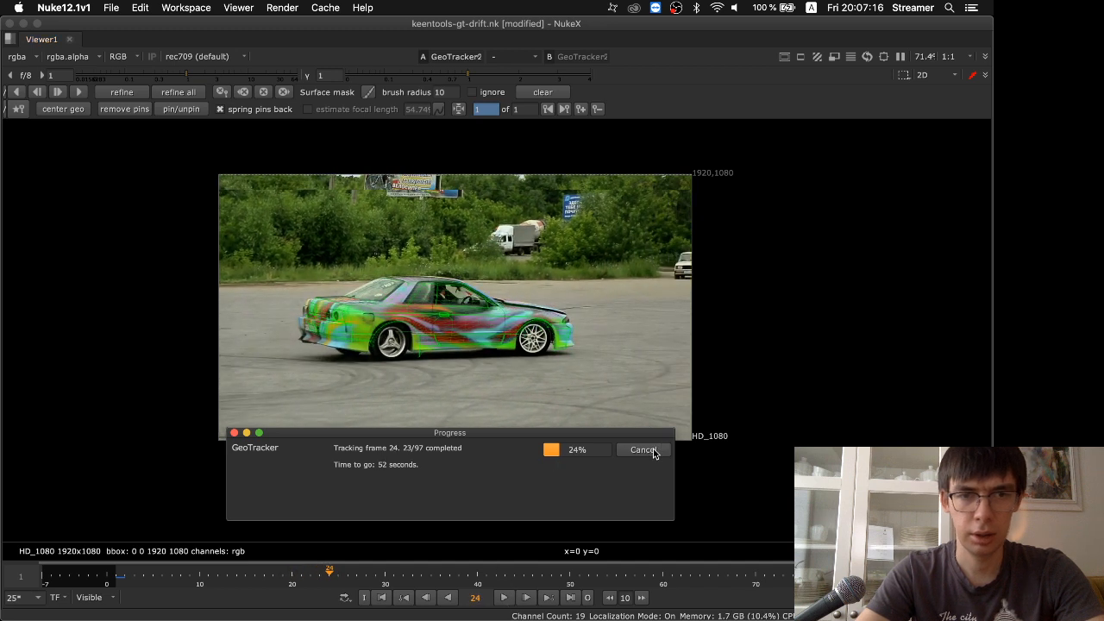
{"action": "left_click", "coordinate": [643, 450]}
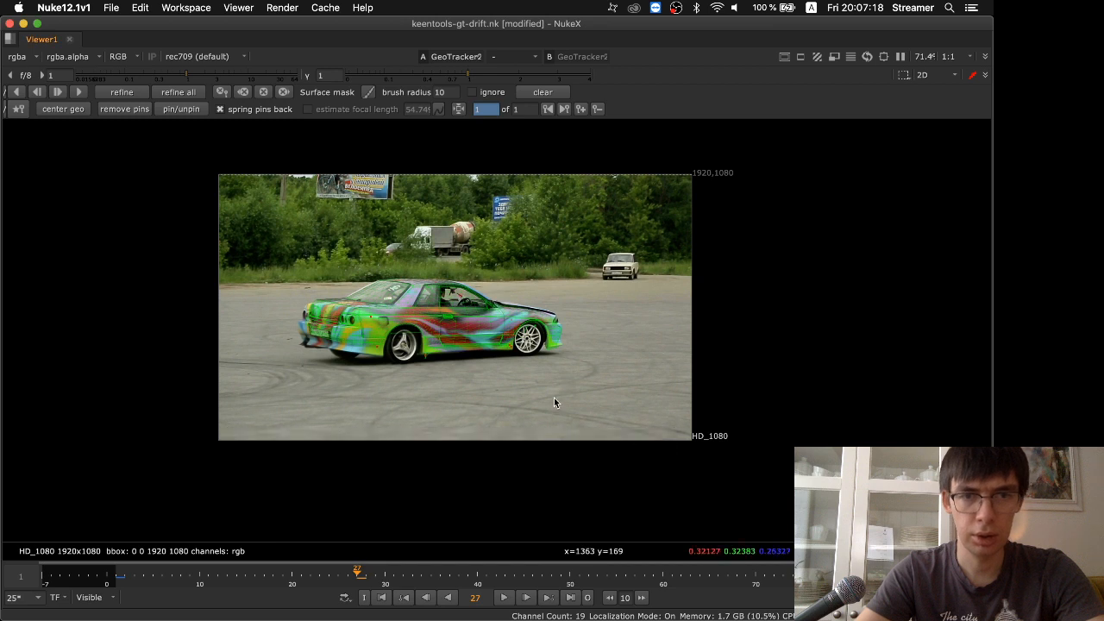
{"action": "left_click_drag", "start_coordinate": [312, 315], "coordinate": [301, 319]}
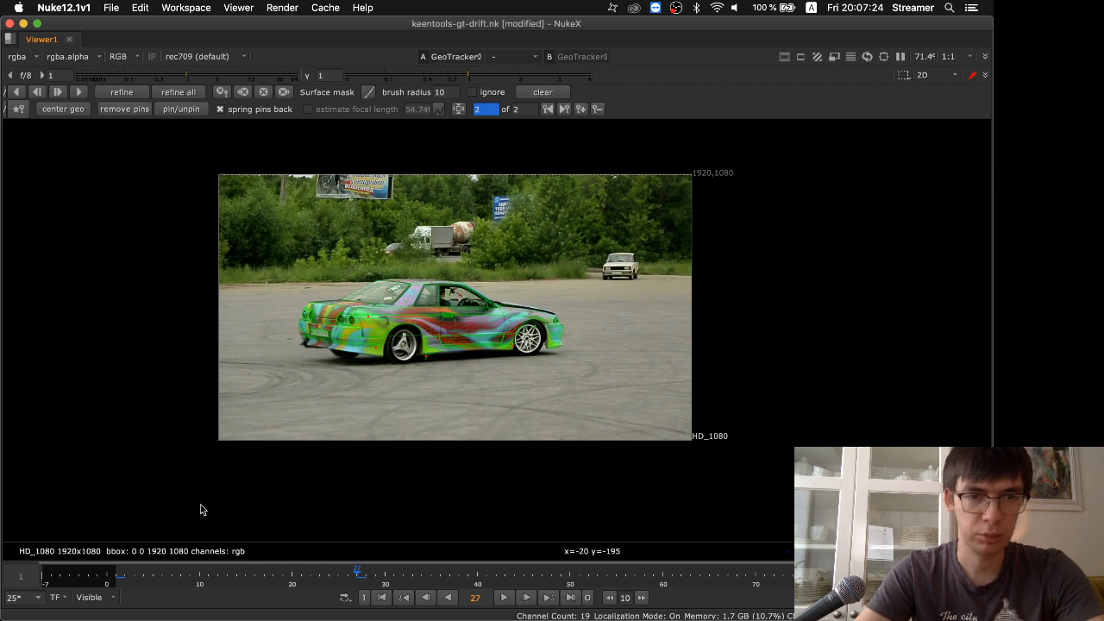
Refine the track between the keyframes at frames 1 and 27 and play back the result
{"action": "left_click_drag", "start_coordinate": [119, 580], "coordinate": [359, 576]}
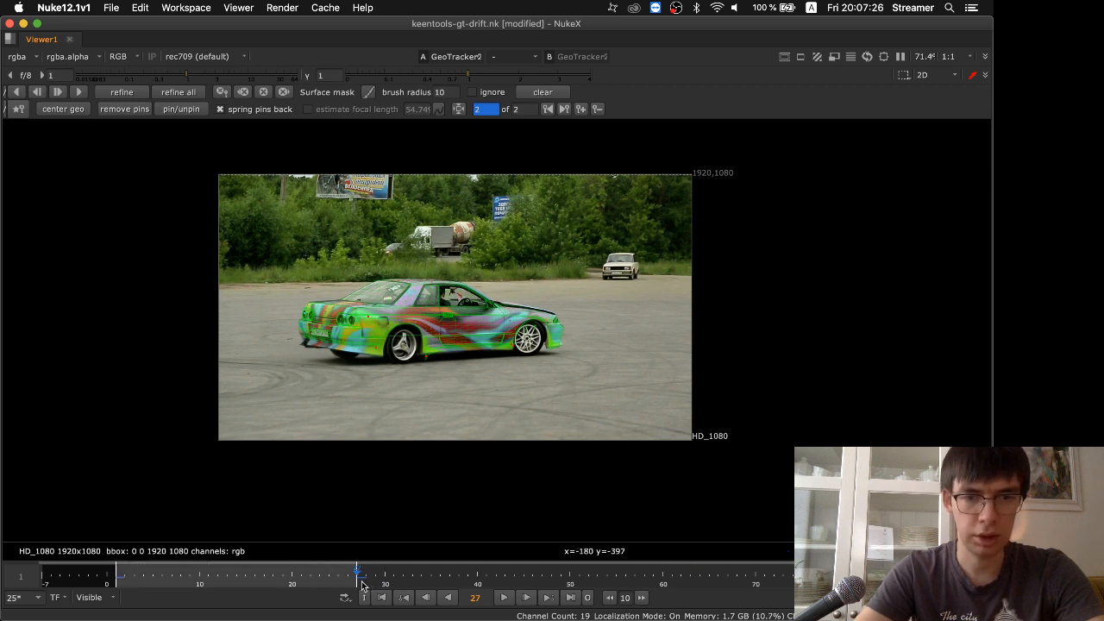
{"action": "middle_click_drag", "start_coordinate": [362, 581], "coordinate": [362, 582]}
{"action": "left_click", "coordinate": [134, 86]}
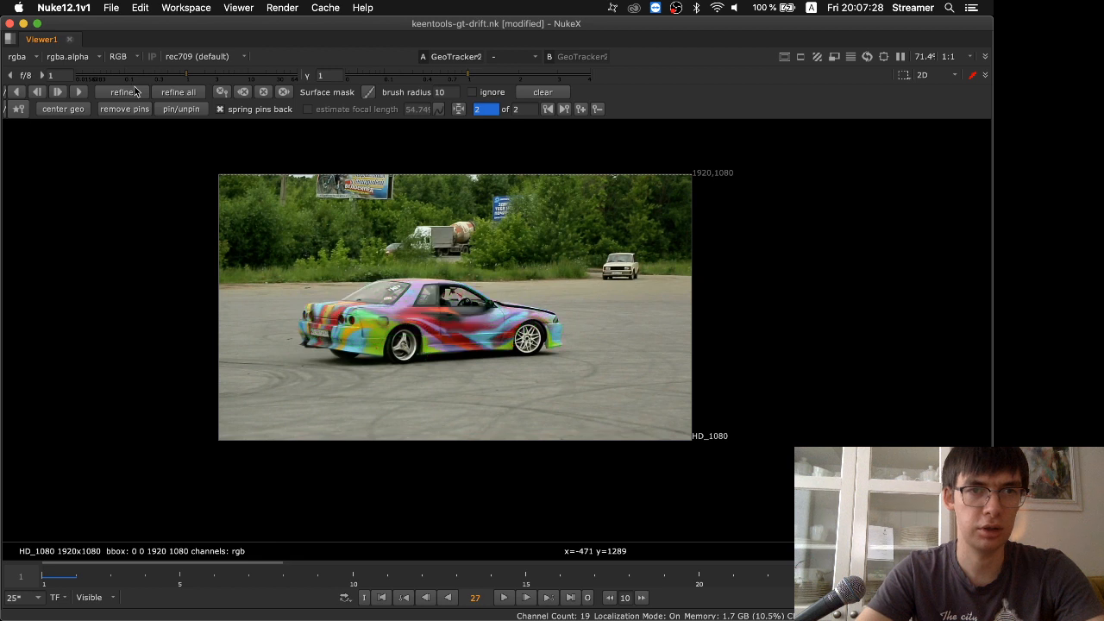
{"action": "left_click", "coordinate": [135, 91]}
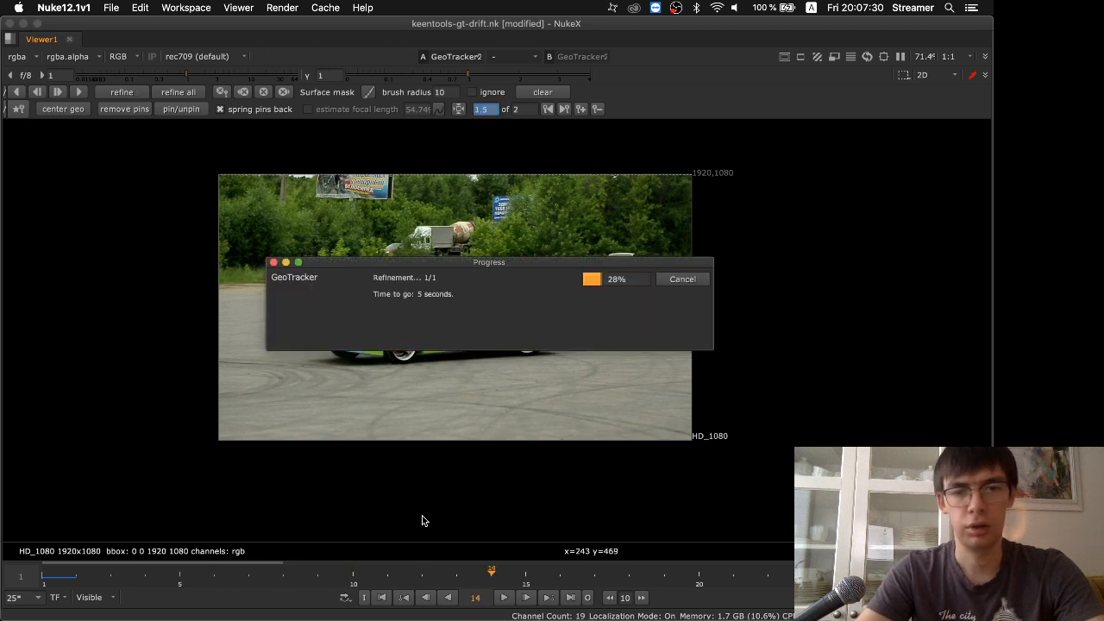
{"action": "left_click", "coordinate": [505, 598]}
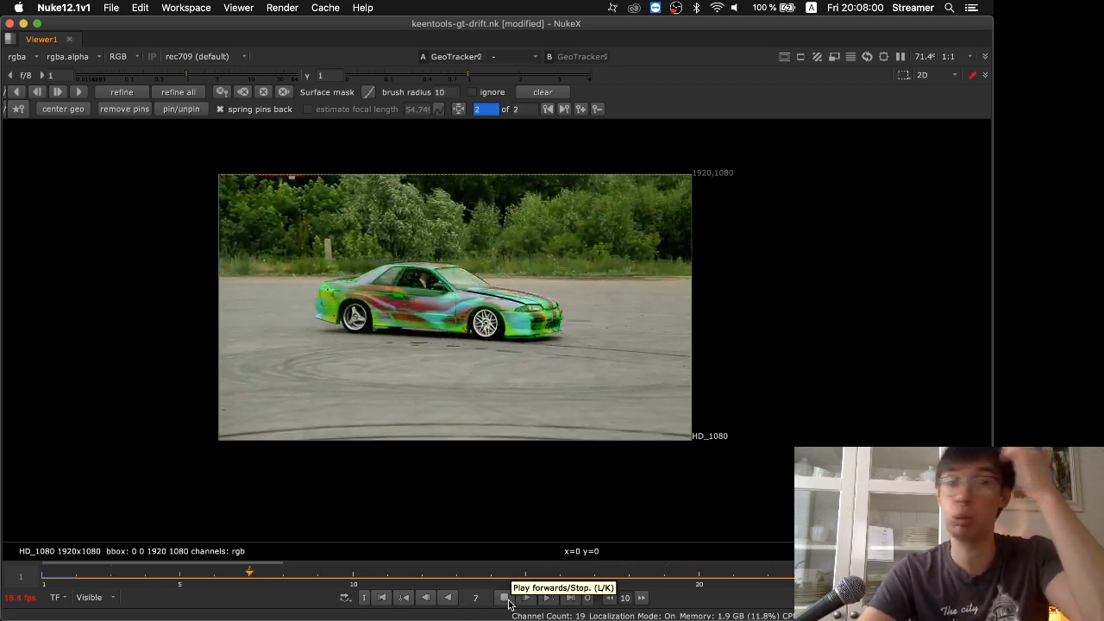
{"action": "left_click", "coordinate": [508, 601]}
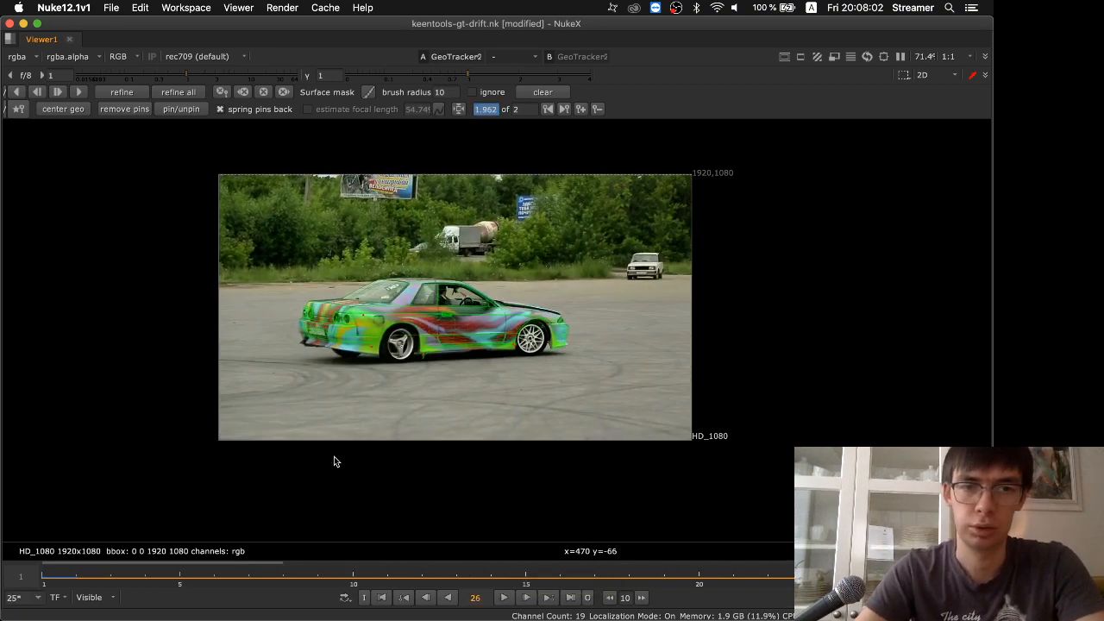
Add a Cube node beside GeoTracker2 in the node graph and show it in the 3D viewer
{"action": "key", "text": "space"}
{"action": "left_click", "coordinate": [174, 489]}
{"action": "key", "text": "Tab"}
{"action": "type", "text": "cube"}
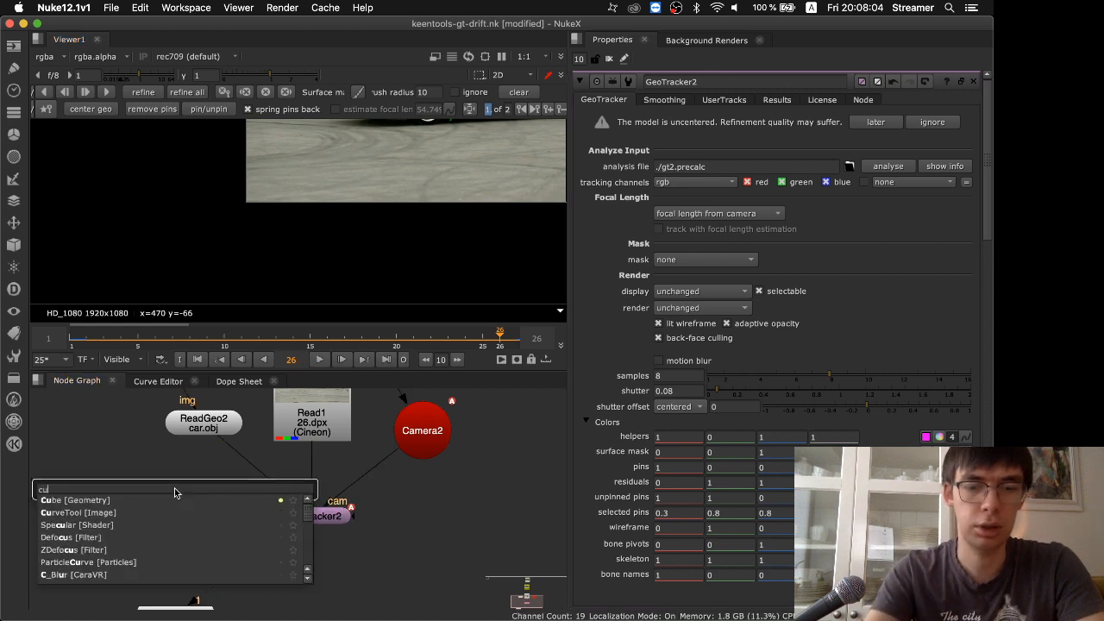
{"action": "key", "text": "Return"}
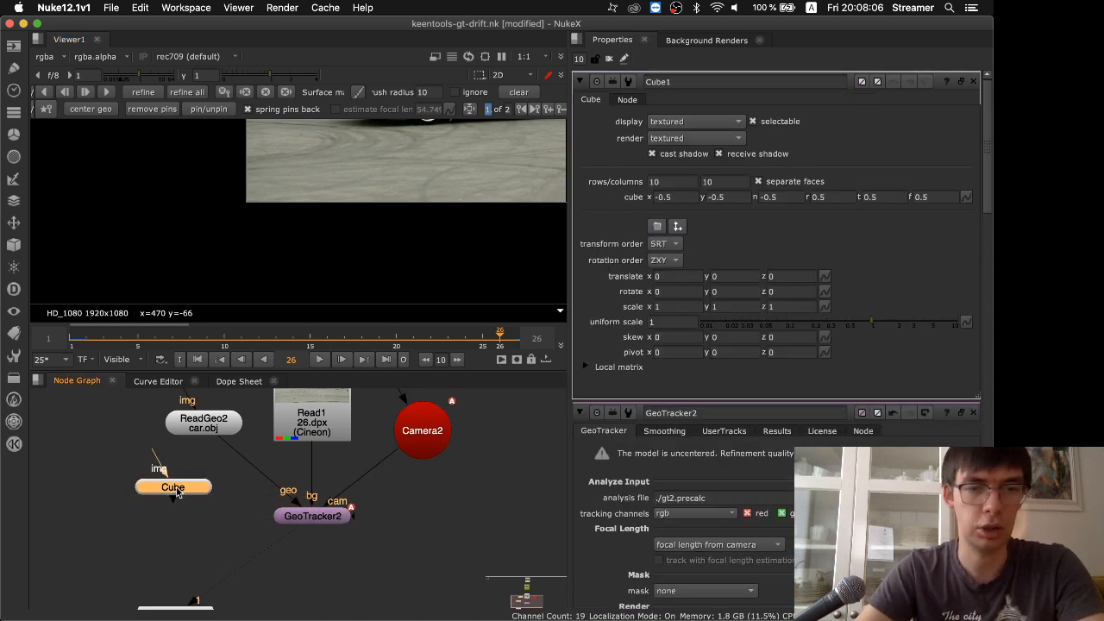
{"action": "left_click_drag", "start_coordinate": [194, 484], "coordinate": [180, 468]}
{"action": "key", "text": "1"}
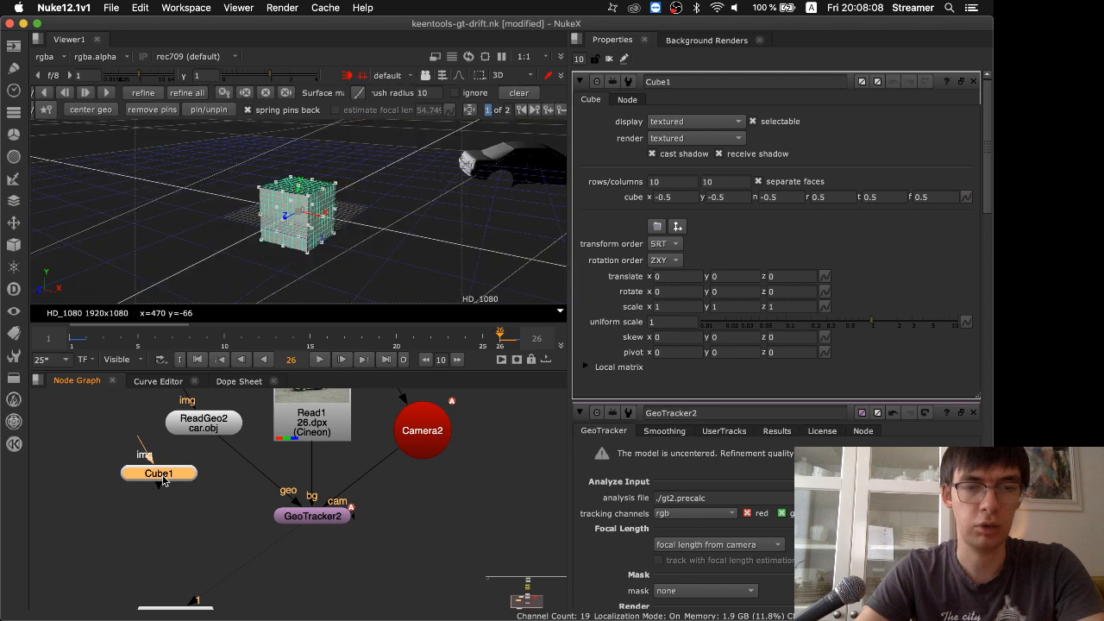
Display the ReadGeo2 car model together with the cube and raise the cube to about 0.595 in Y
{"action": "double_click", "coordinate": [203, 431]}
{"action": "double_click", "coordinate": [170, 474]}
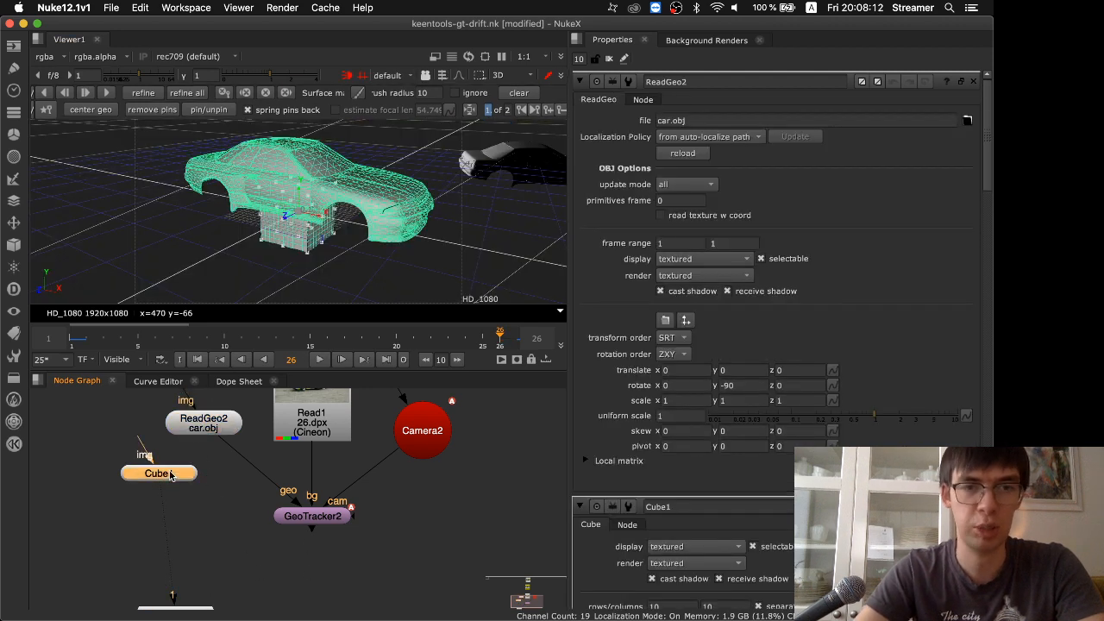
{"action": "left_click_drag", "start_coordinate": [297, 195], "coordinate": [297, 159]}
{"action": "left_click_drag", "start_coordinate": [187, 257], "coordinate": [271, 225], "text": "super"}
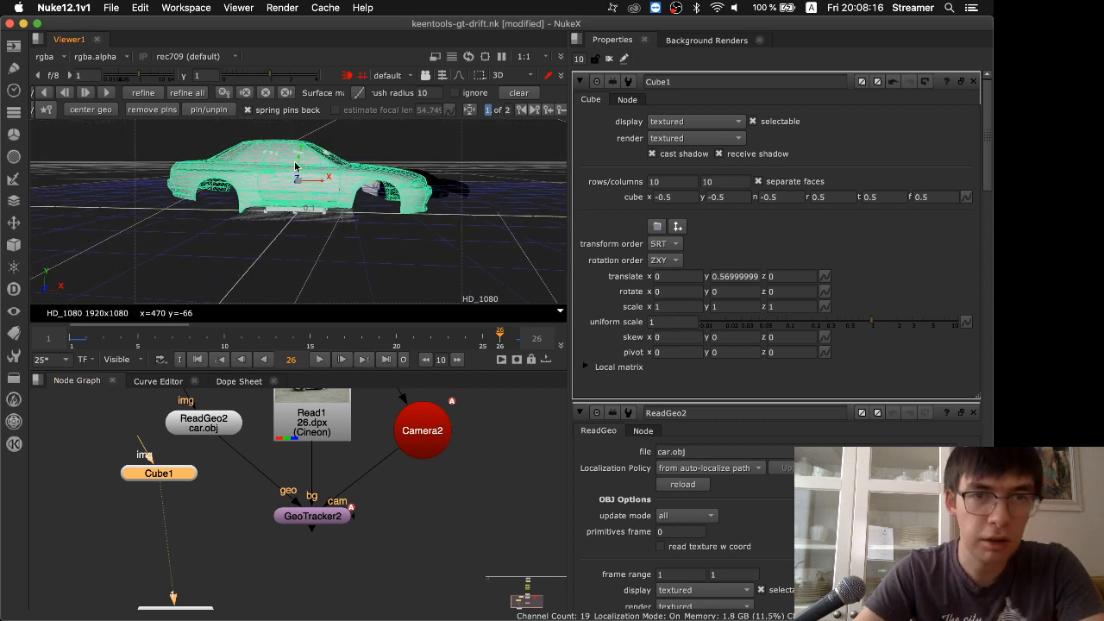
{"action": "left_click_drag", "start_coordinate": [295, 165], "coordinate": [297, 162]}
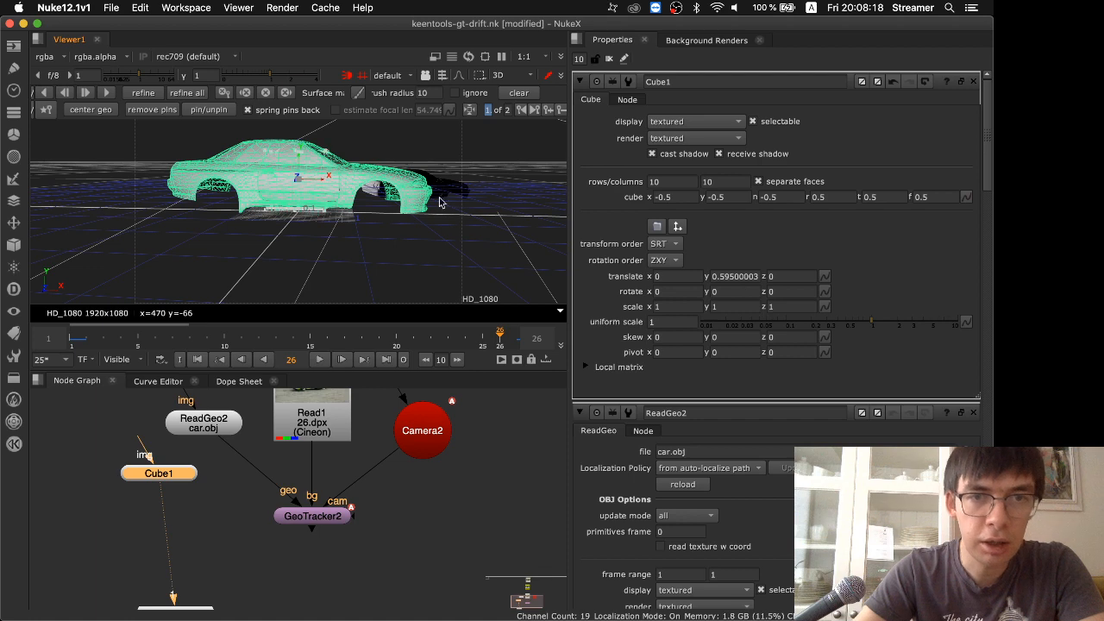
Stretch the cube along the car's length to about x -2.165 and r 2.06, and raise its top to about 0.695
{"action": "left_click_drag", "start_coordinate": [494, 196], "coordinate": [404, 285], "text": "super"}
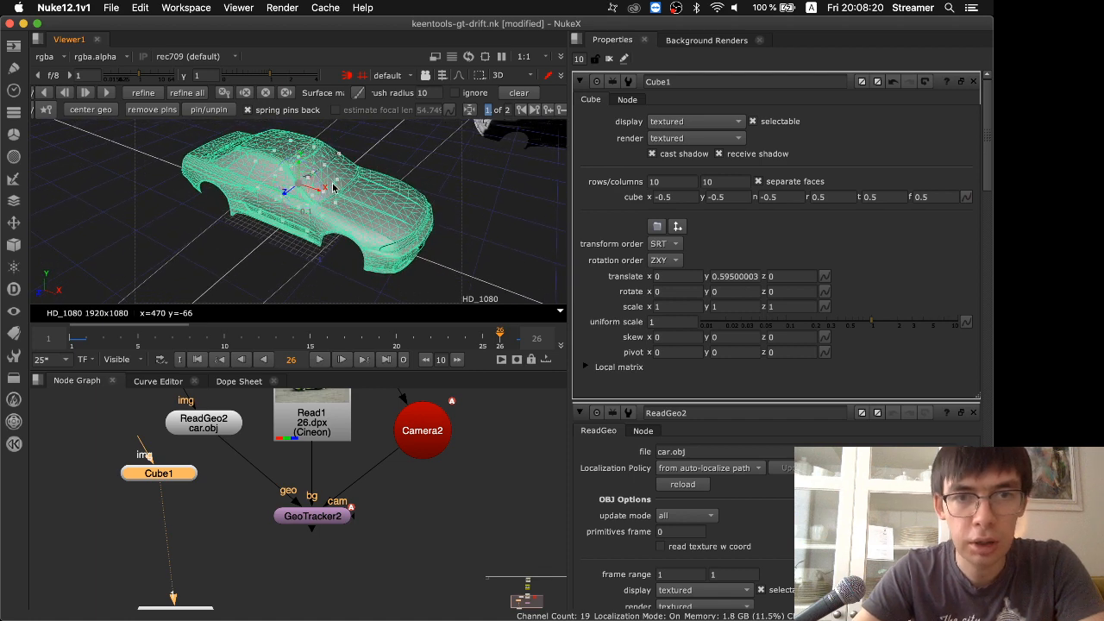
{"action": "left_click_drag", "start_coordinate": [325, 196], "coordinate": [423, 233]}
{"action": "left_click_drag", "start_coordinate": [159, 247], "coordinate": [319, 196], "text": "super"}
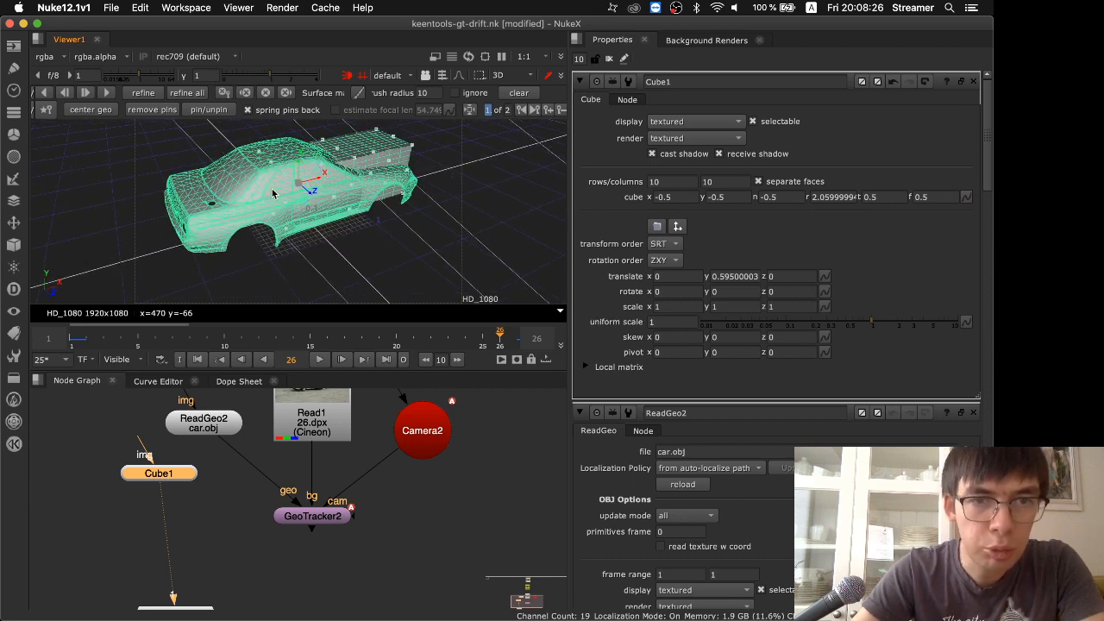
{"action": "left_click_drag", "start_coordinate": [221, 203], "coordinate": [167, 212]}
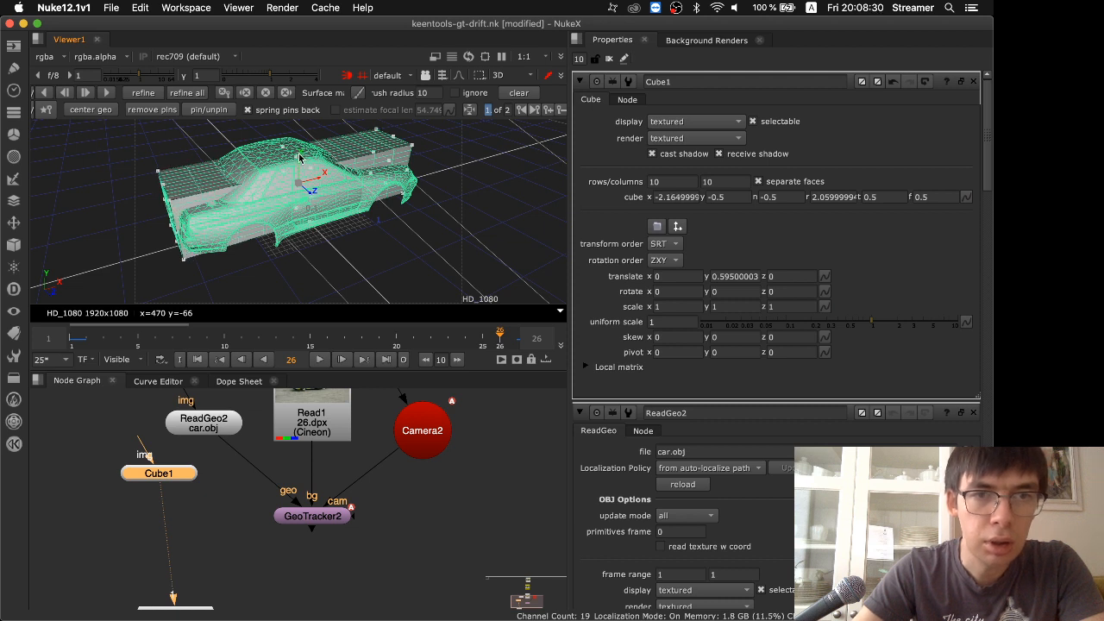
{"action": "left_click_drag", "start_coordinate": [299, 157], "coordinate": [297, 146]}
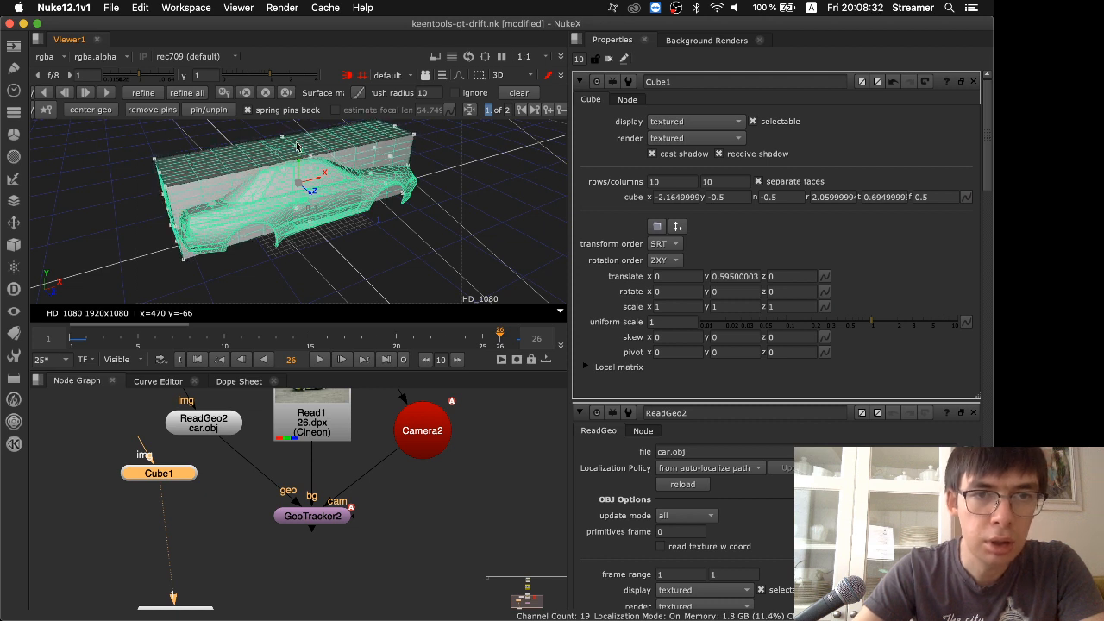
Widen the cube to enclose both sides of the car, with f about 0.85 and n about -0.845
{"action": "left_click_drag", "start_coordinate": [318, 253], "coordinate": [380, 266], "text": "ctrl"}
{"action": "left_click_drag", "start_coordinate": [321, 195], "coordinate": [342, 204]}
{"action": "left_click_drag", "start_coordinate": [371, 267], "coordinate": [288, 266], "text": "ctrl"}
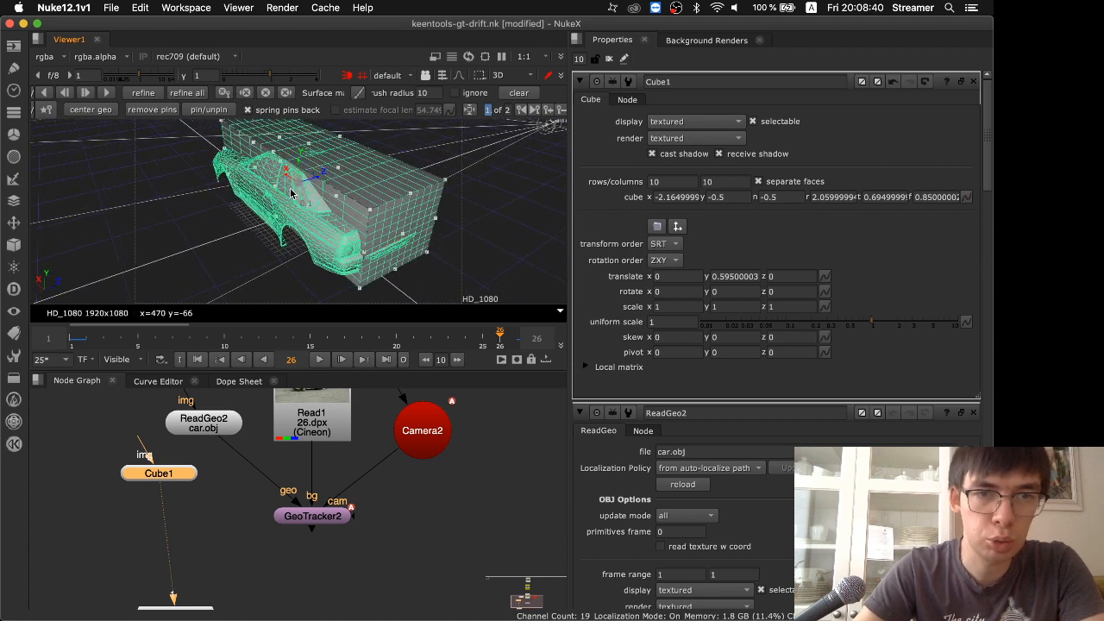
{"action": "left_click_drag", "start_coordinate": [274, 190], "coordinate": [253, 198]}
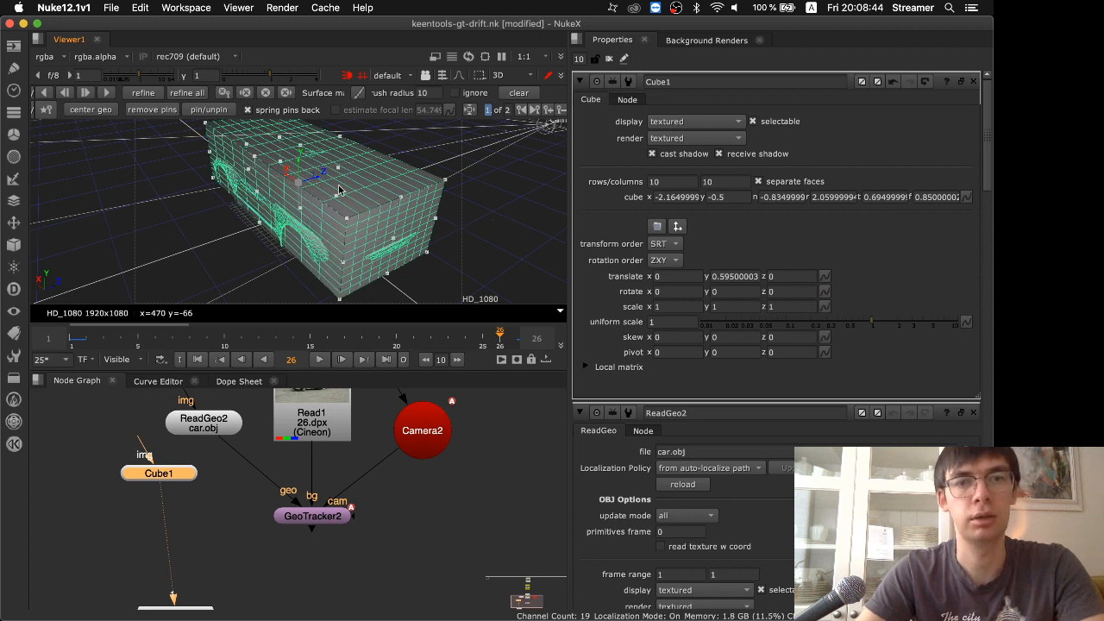
{"action": "left_click_drag", "start_coordinate": [256, 192], "coordinate": [255, 193]}
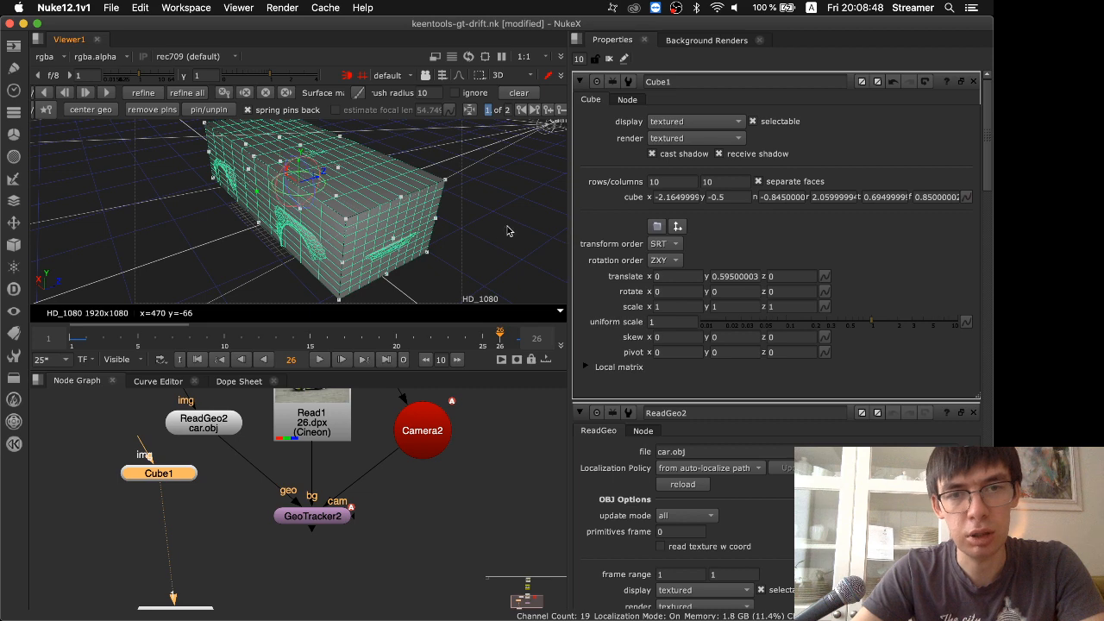
Extend the cube's side face to about f 0.87 and its front face to about r 2.238 to cover the whole car
{"action": "left_click_drag", "start_coordinate": [507, 230], "coordinate": [297, 235], "text": "super"}
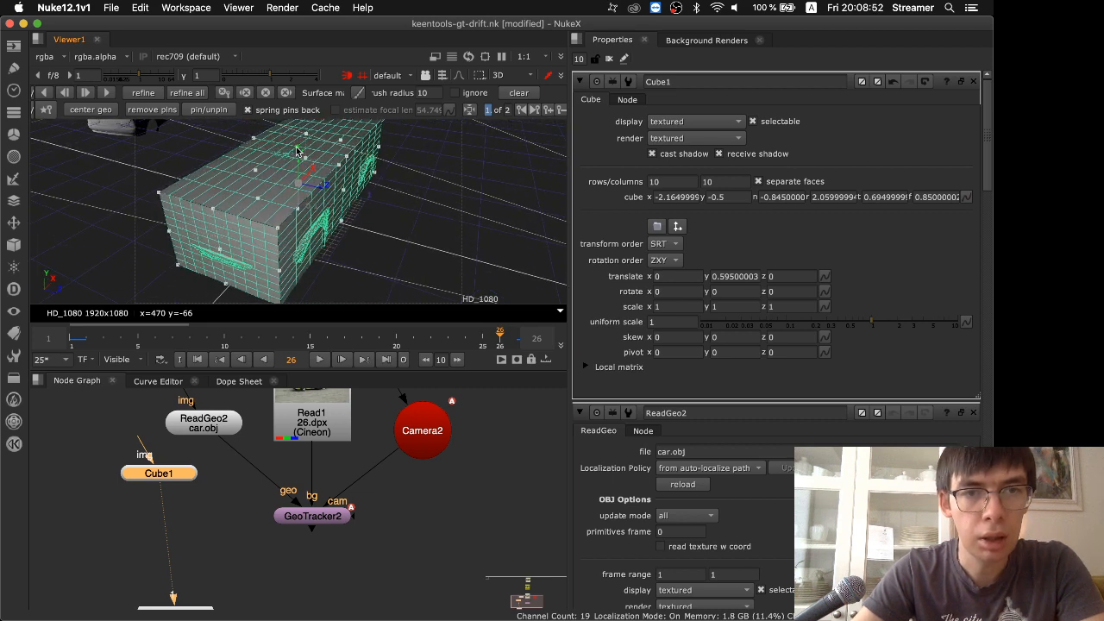
{"action": "left_click_drag", "start_coordinate": [457, 236], "coordinate": [425, 239], "text": "super"}
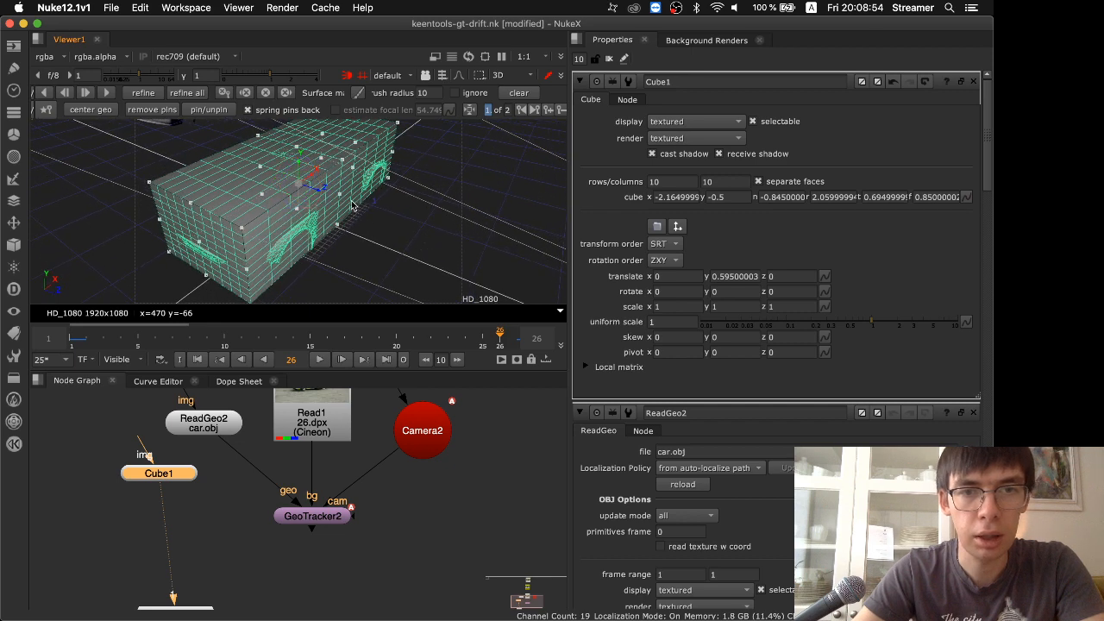
{"action": "left_click_drag", "start_coordinate": [341, 197], "coordinate": [442, 186]}
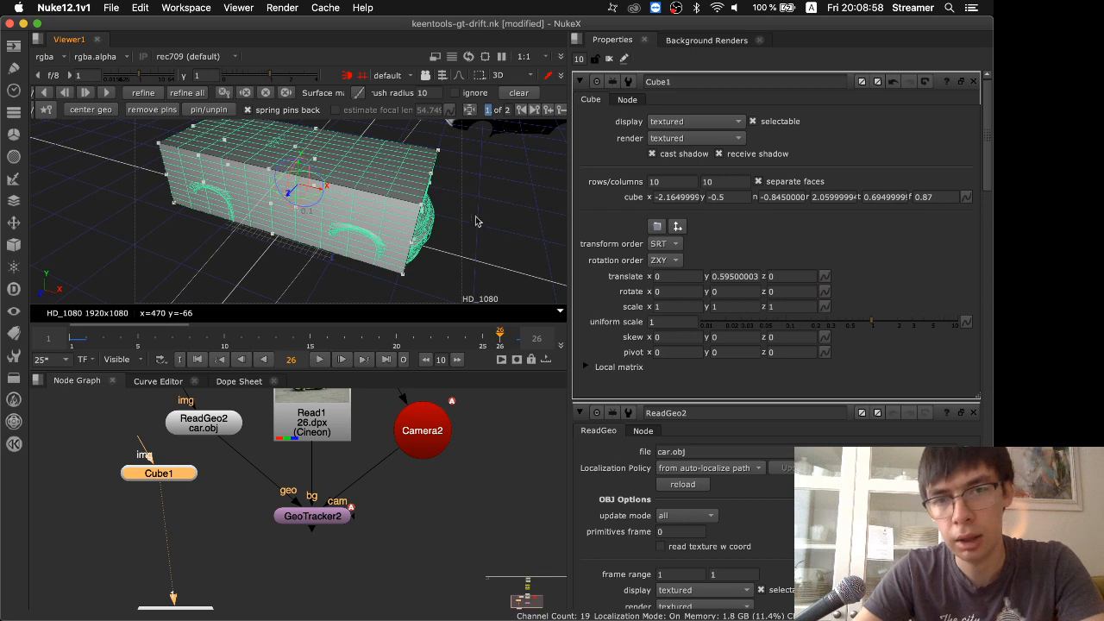
{"action": "left_click_drag", "start_coordinate": [475, 221], "coordinate": [428, 220], "text": "super"}
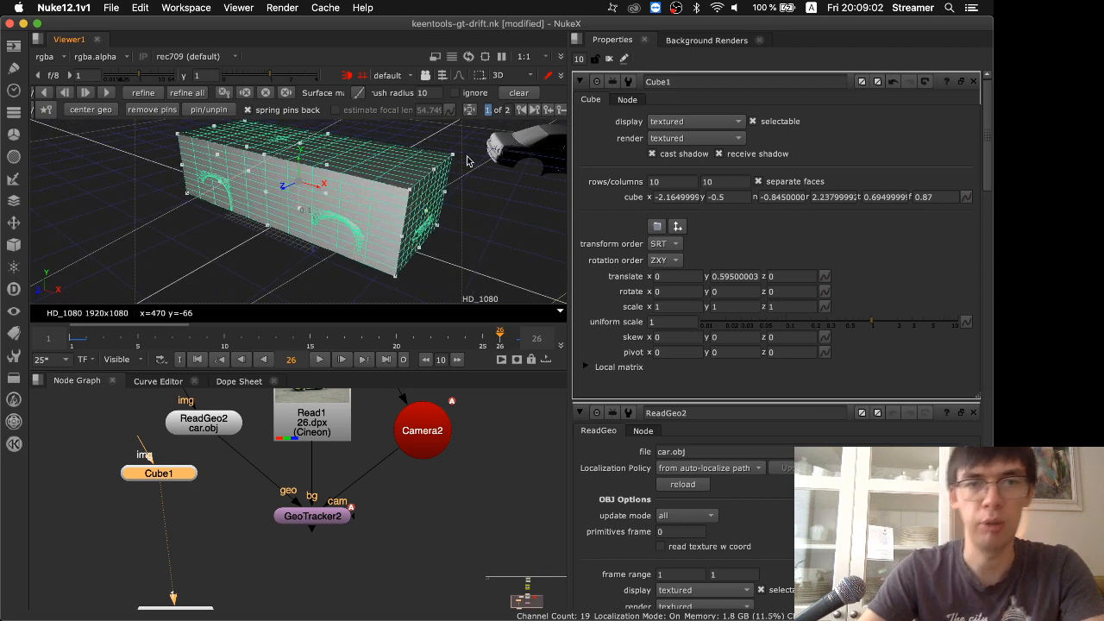
Connect Cube1 to GeoTracker2's geo input in place of the car model and check the box's fit at frames 1 and 27
{"action": "left_click_drag", "start_coordinate": [224, 452], "coordinate": [173, 473]}
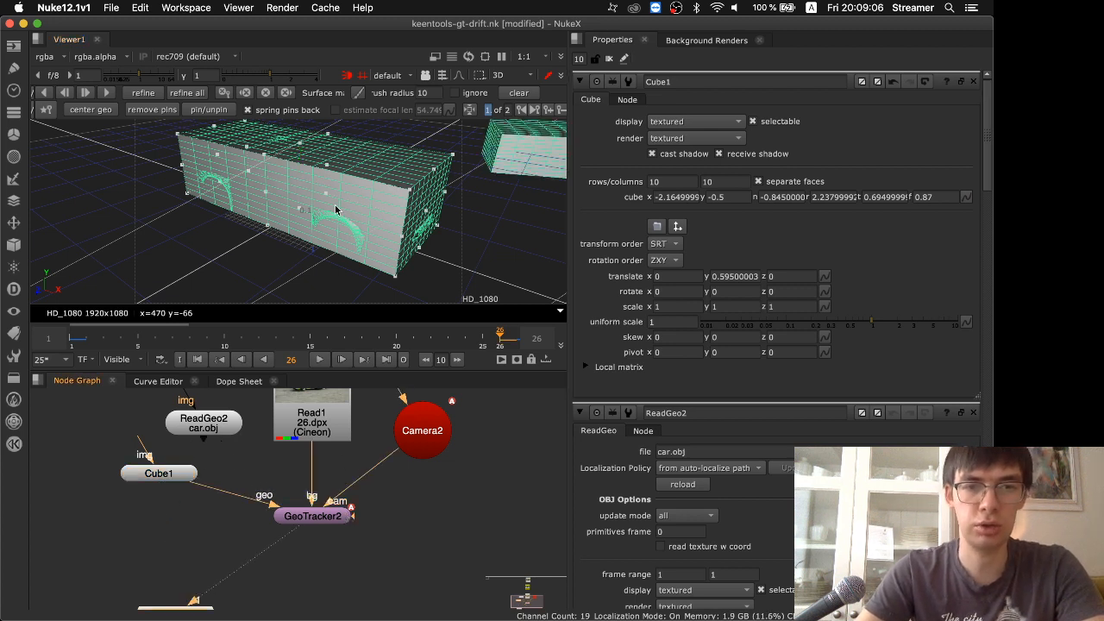
{"action": "key", "text": "Tab"}
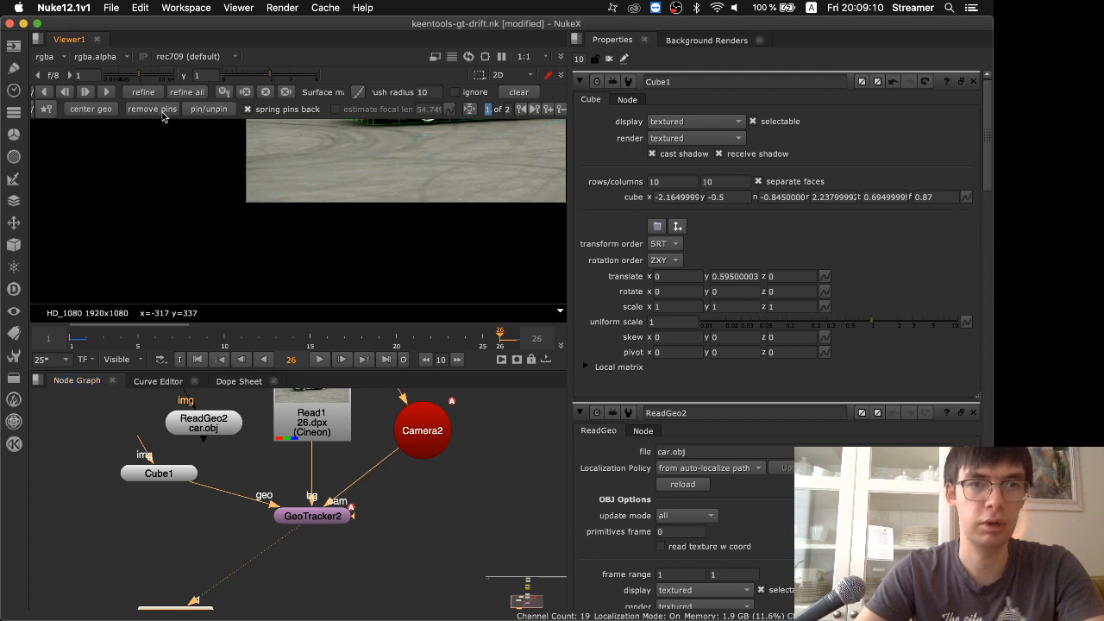
{"action": "key", "text": "f"}
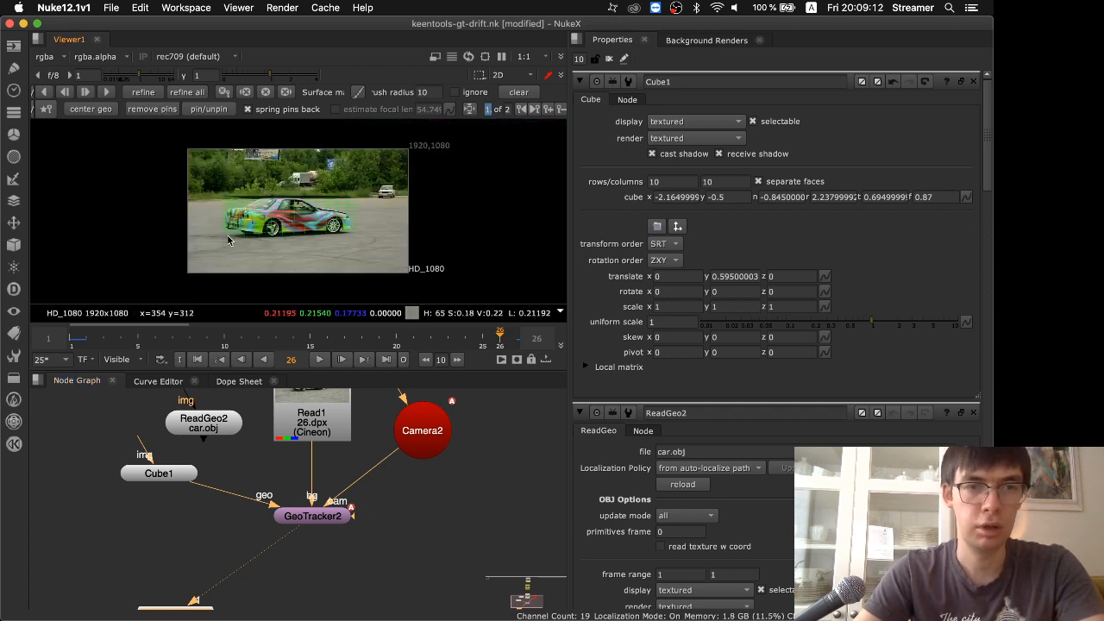
{"action": "scroll", "coordinate": [260, 257], "scroll_direction": "up", "scroll_amount": 1}
{"action": "scroll", "coordinate": [259, 253], "scroll_direction": "up", "scroll_amount": 3}
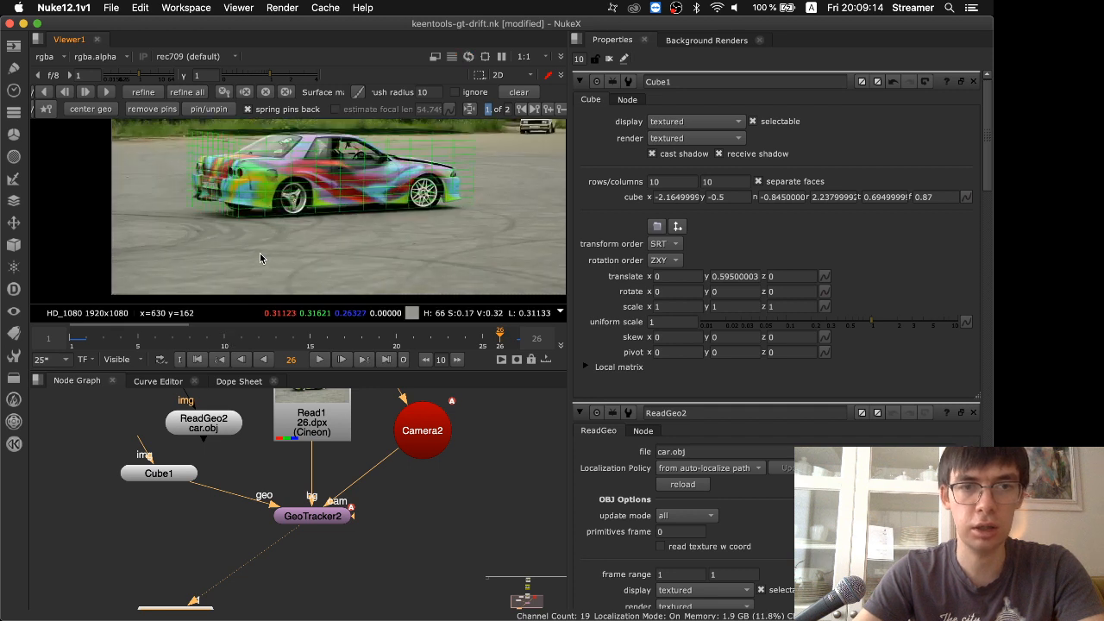
{"action": "left_click", "coordinate": [74, 337]}
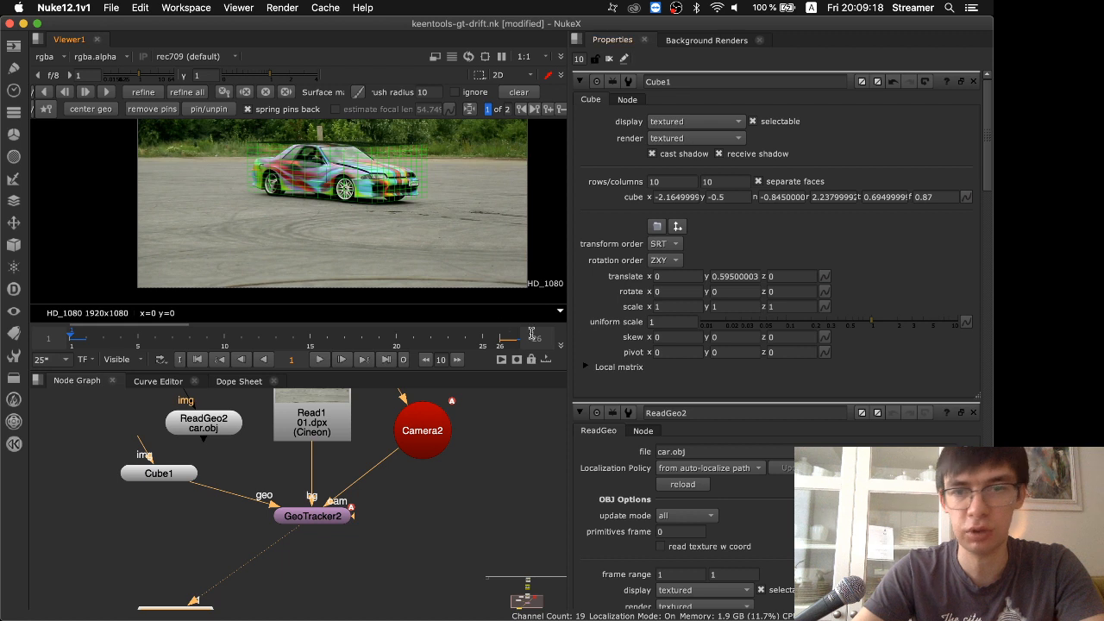
{"action": "left_click", "coordinate": [514, 340]}
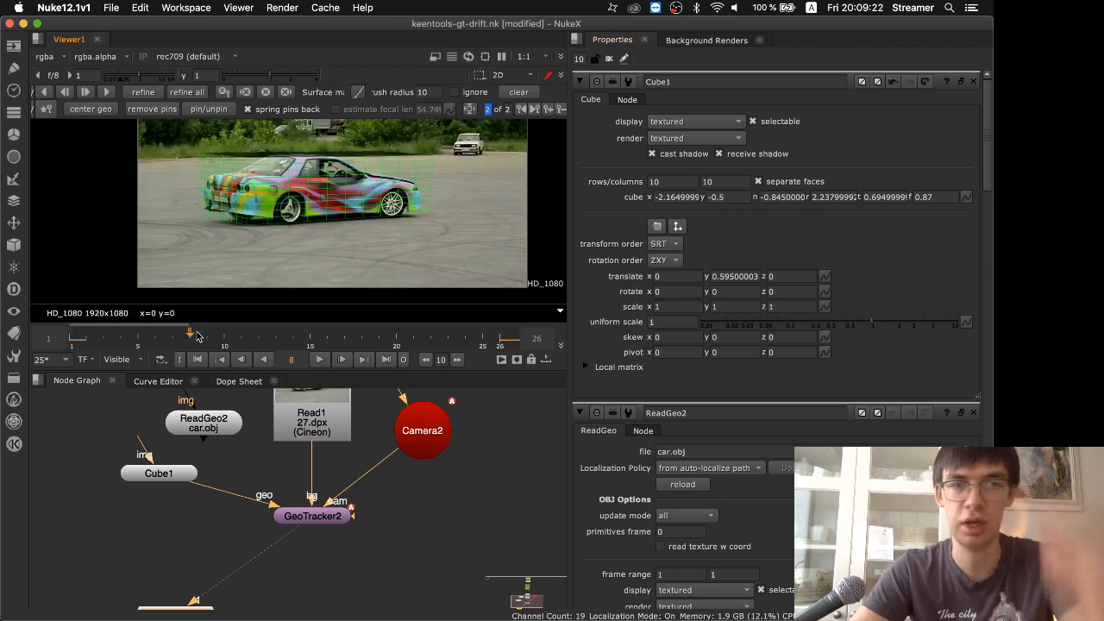
{"action": "left_click", "coordinate": [76, 338]}
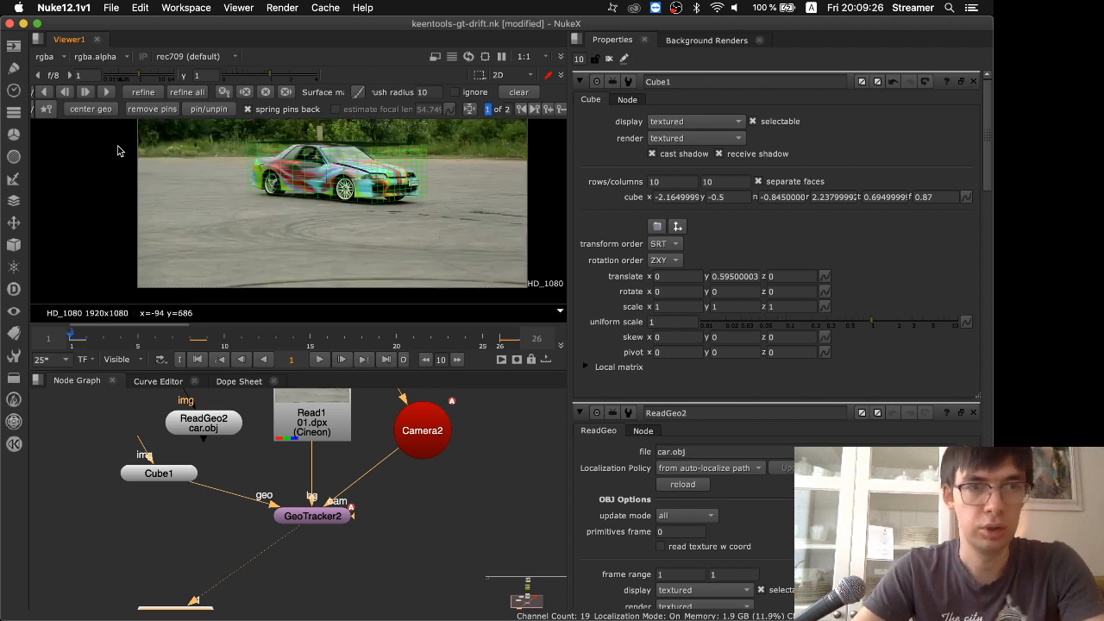
Track the box forward from frame 1, stop the tracking at frame 23 and refine the track
{"action": "left_click", "coordinate": [107, 90]}
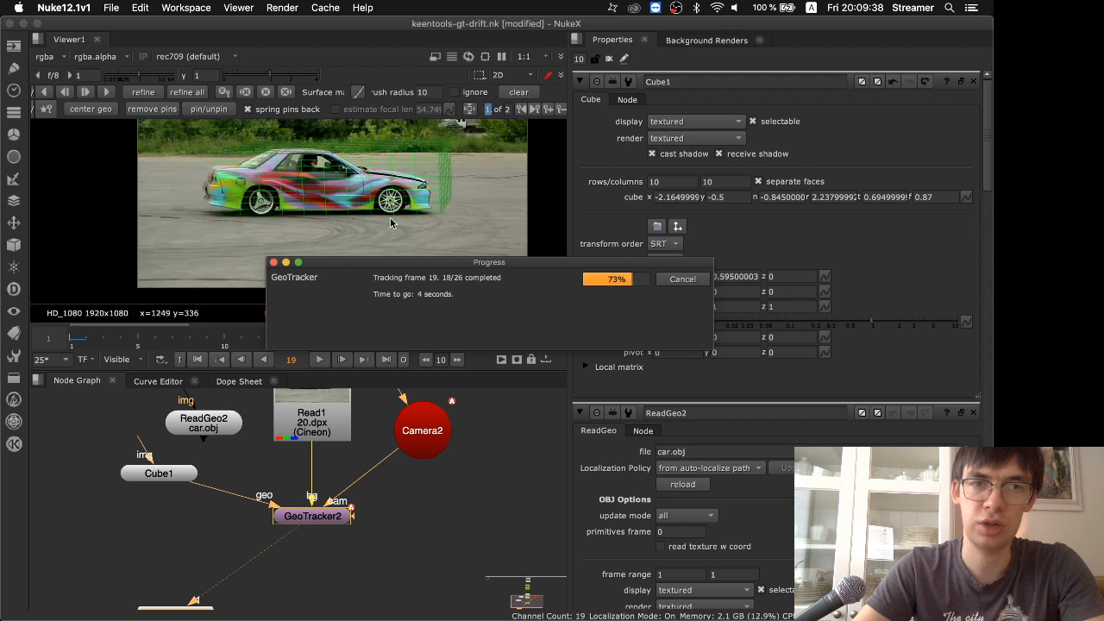
{"action": "left_click", "coordinate": [682, 279]}
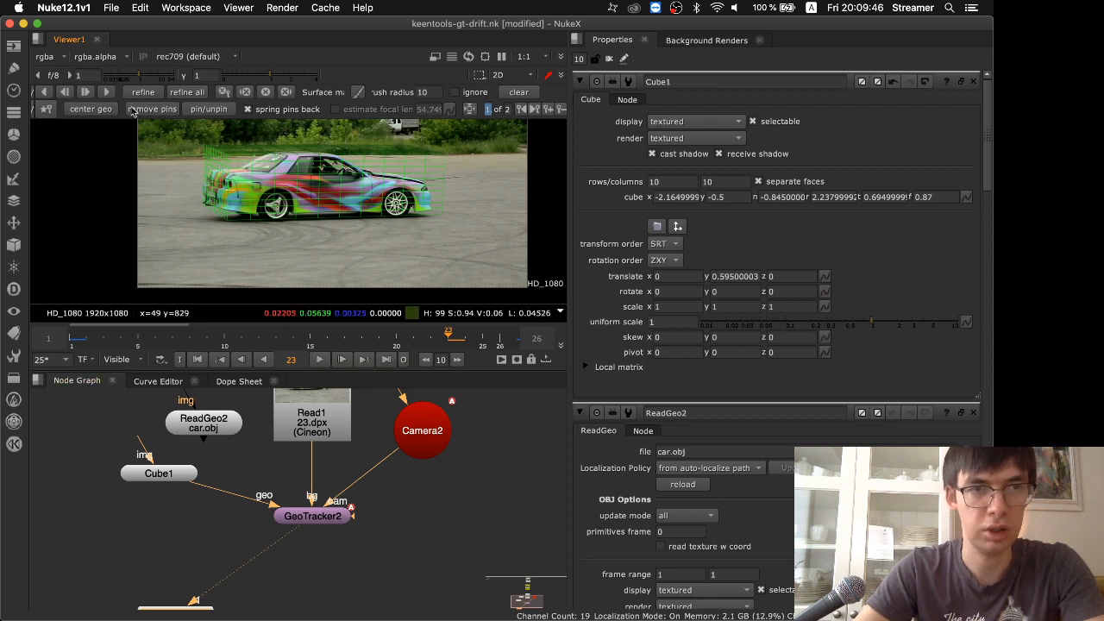
{"action": "left_click", "coordinate": [144, 93]}
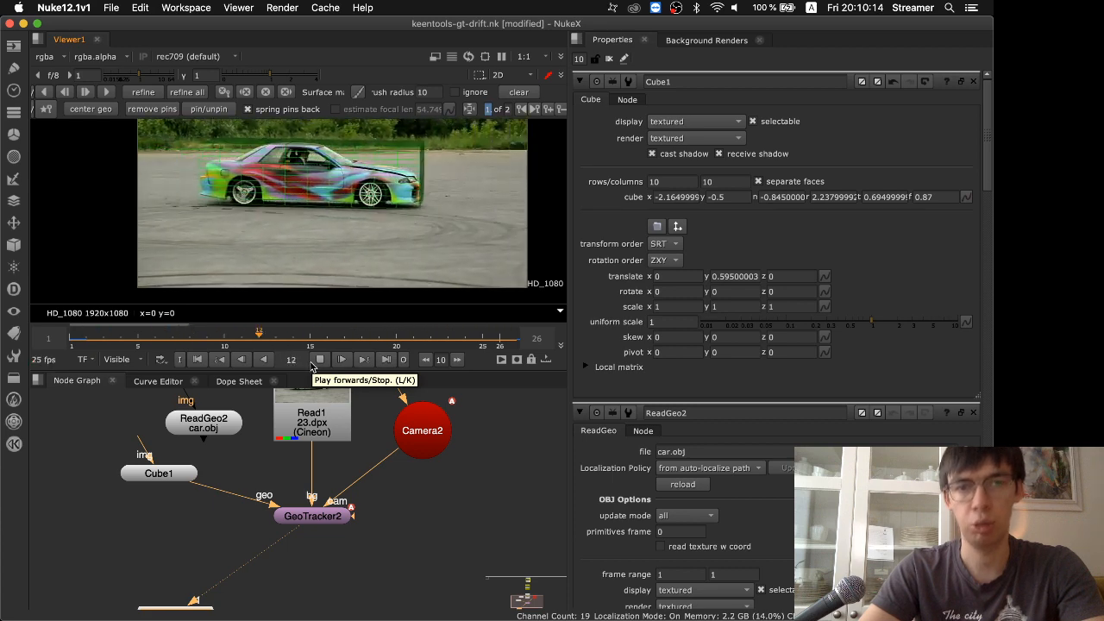
Stop playback, go to frame 22 and pull a pin at the box's front end back to line up with the car's nose
{"action": "left_click", "coordinate": [319, 359]}
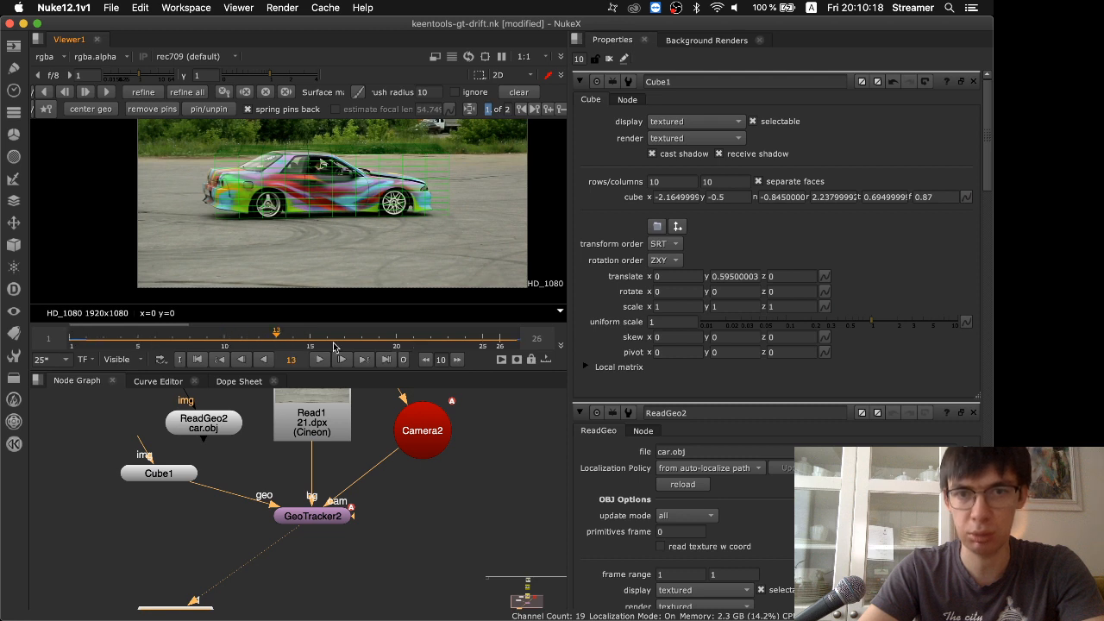
{"action": "left_click_drag", "start_coordinate": [334, 346], "coordinate": [428, 335]}
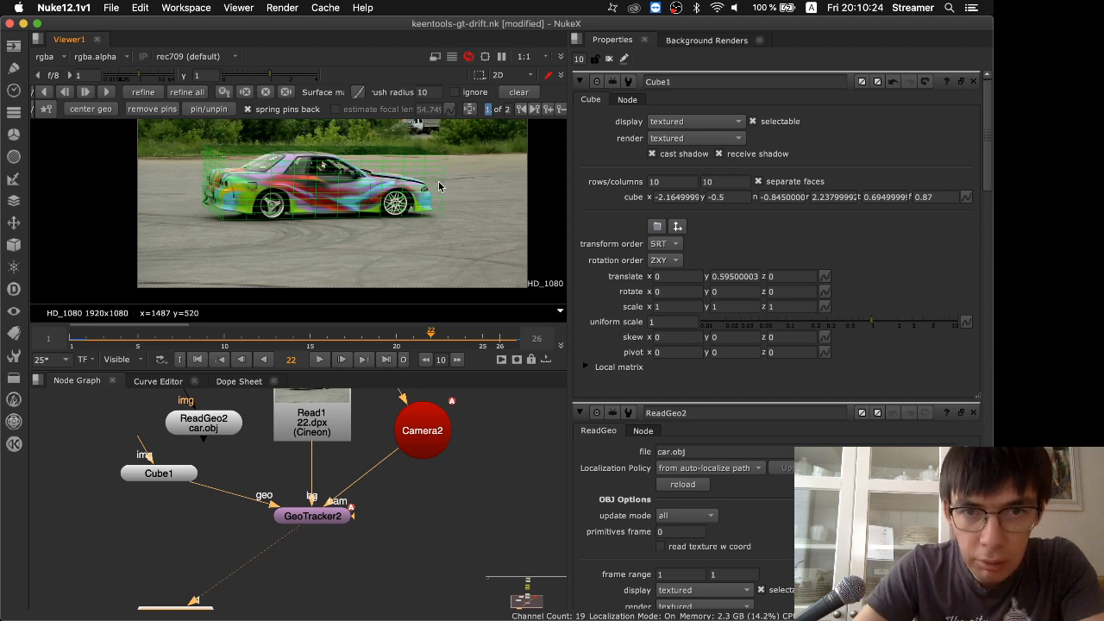
{"action": "left_click_drag", "start_coordinate": [439, 182], "coordinate": [437, 182]}
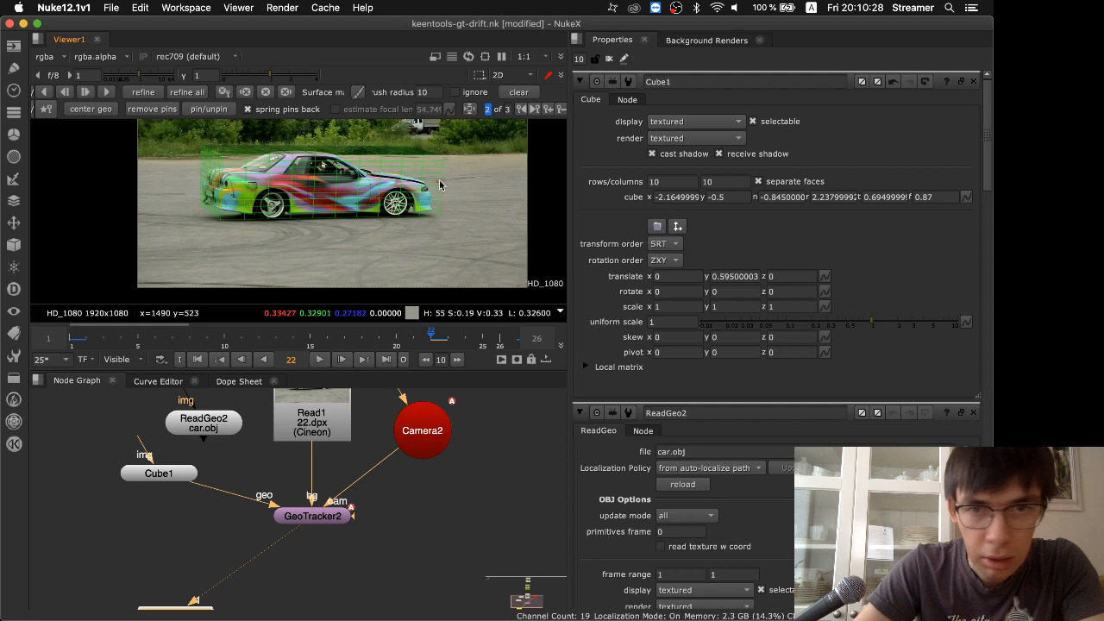
{"action": "left_click_drag", "start_coordinate": [438, 181], "coordinate": [431, 178]}
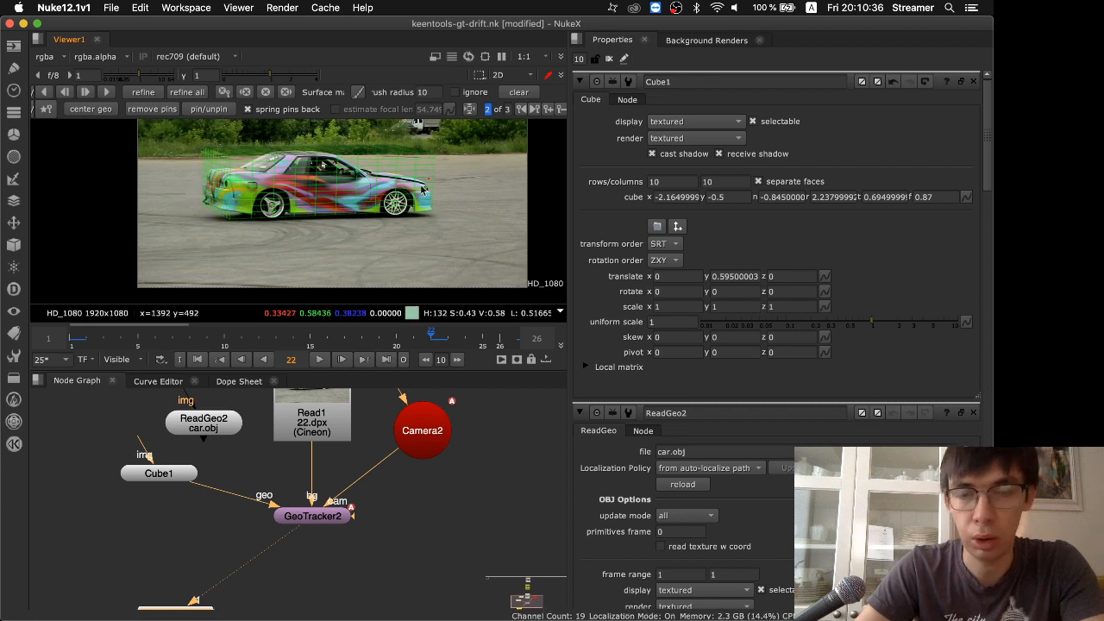
Refine the track with the frame 22 correction and play the shot to check how the box follows the car
{"action": "left_click", "coordinate": [321, 361]}
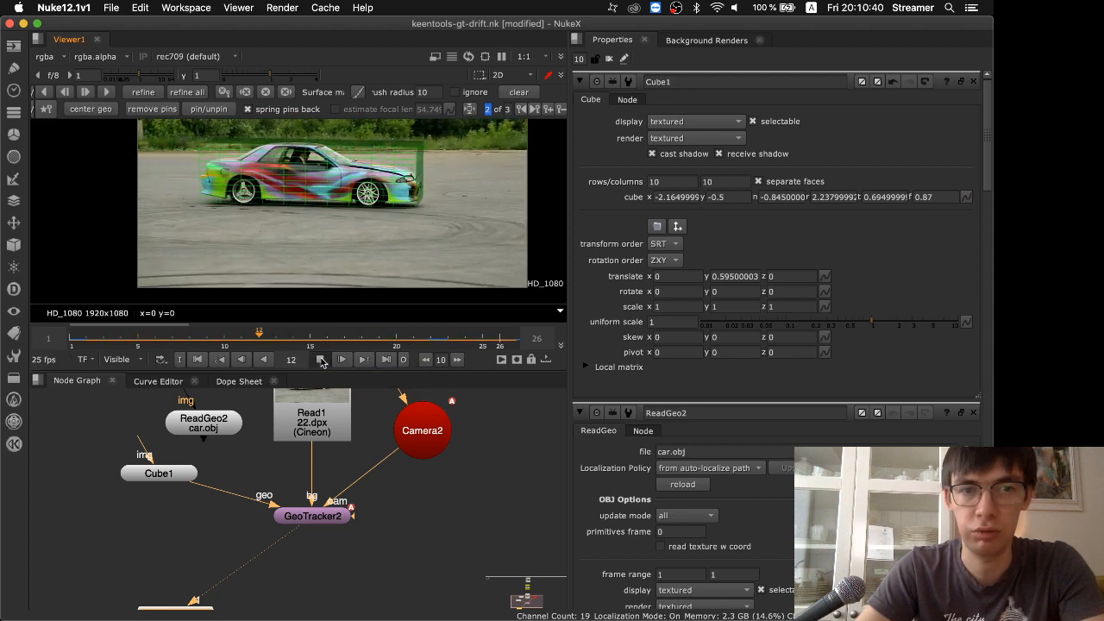
{"action": "left_click", "coordinate": [321, 361]}
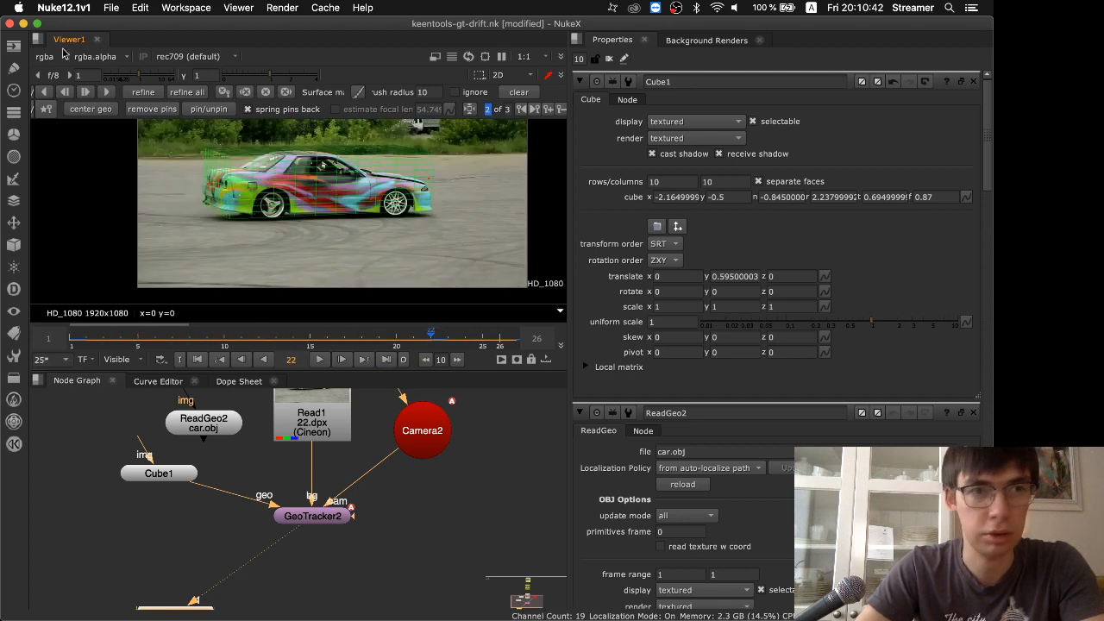
{"action": "left_click", "coordinate": [138, 94]}
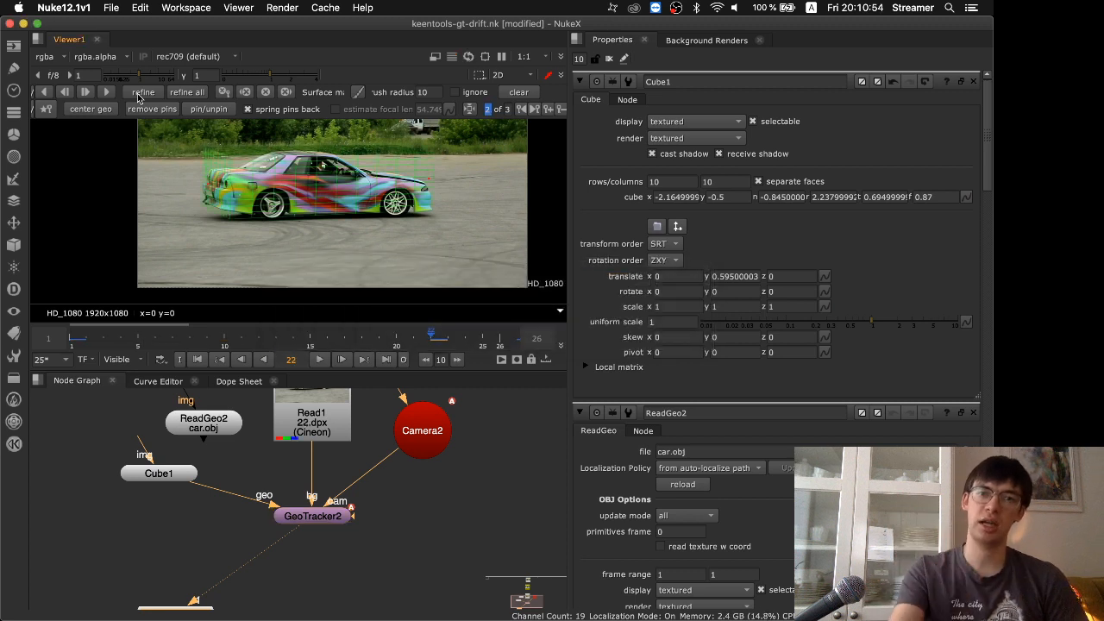
{"action": "left_click", "coordinate": [320, 360]}
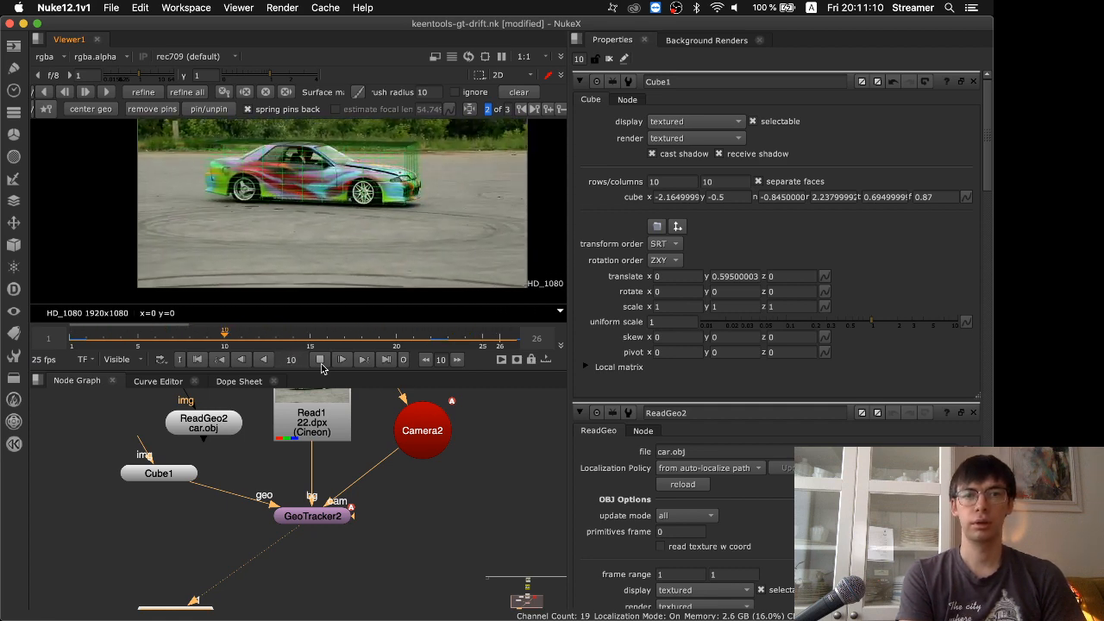
{"action": "left_click", "coordinate": [320, 363]}
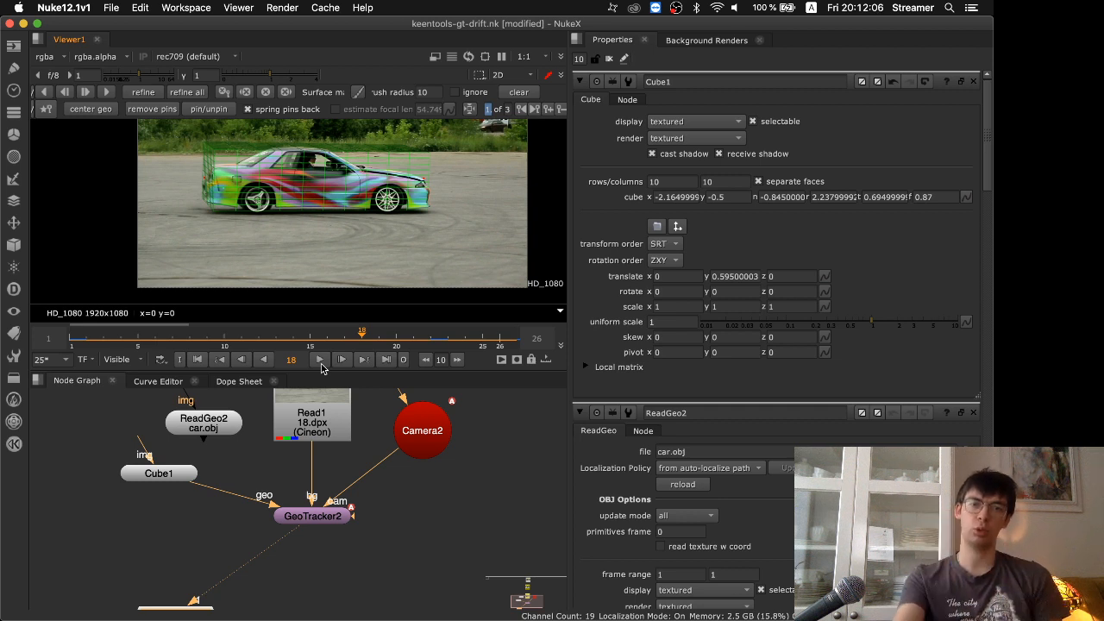
Shift the Camera2 node slightly away from Read1 in the node graph and switch to the slide presentation
{"action": "left_click_drag", "start_coordinate": [432, 432], "coordinate": [455, 434]}
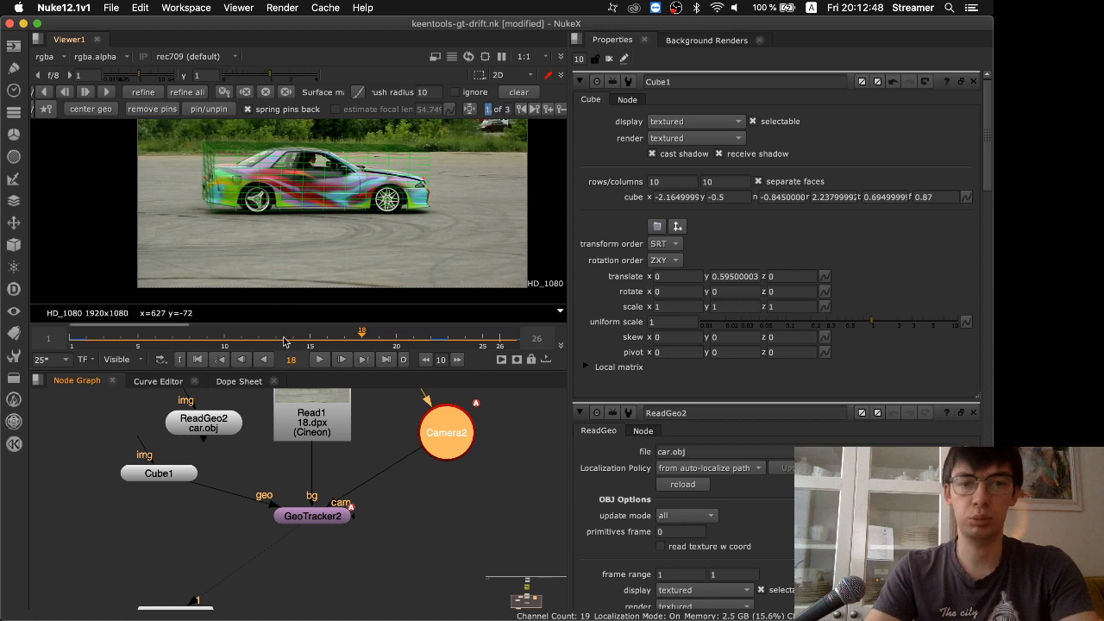
{"action": "left_click", "coordinate": [318, 517]}
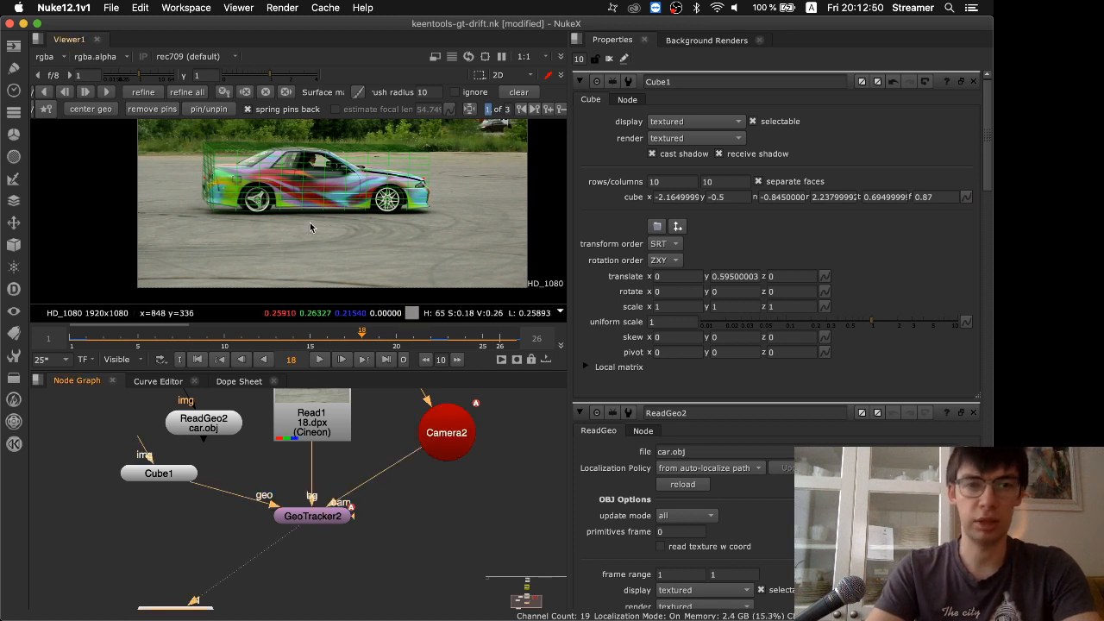
{"action": "key", "text": "super+Tab"}
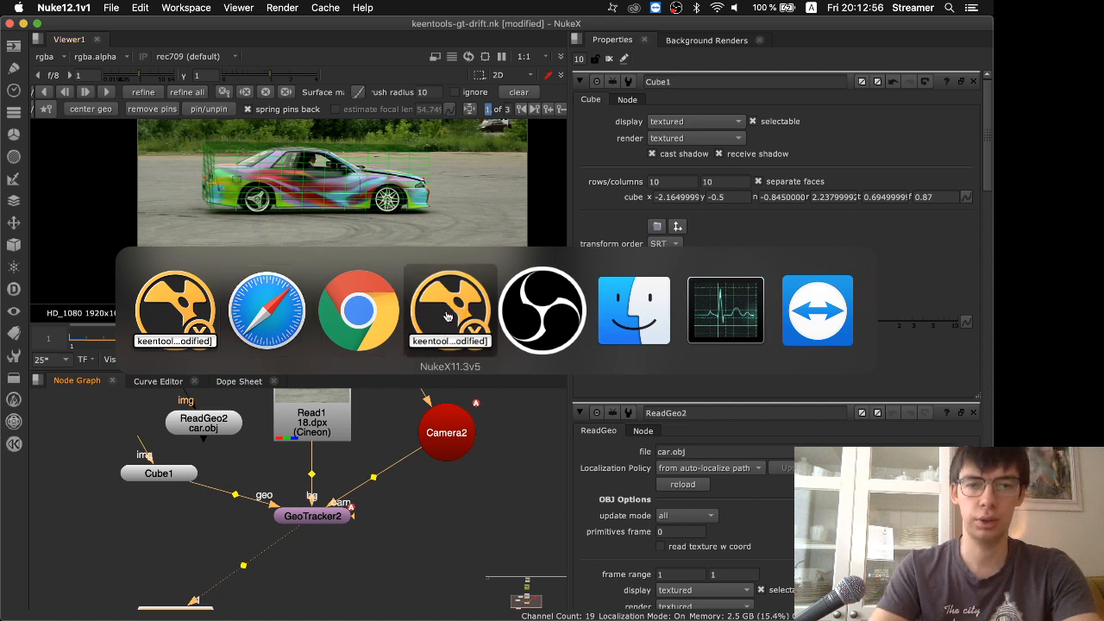
{"action": "left_click", "coordinate": [251, 325]}
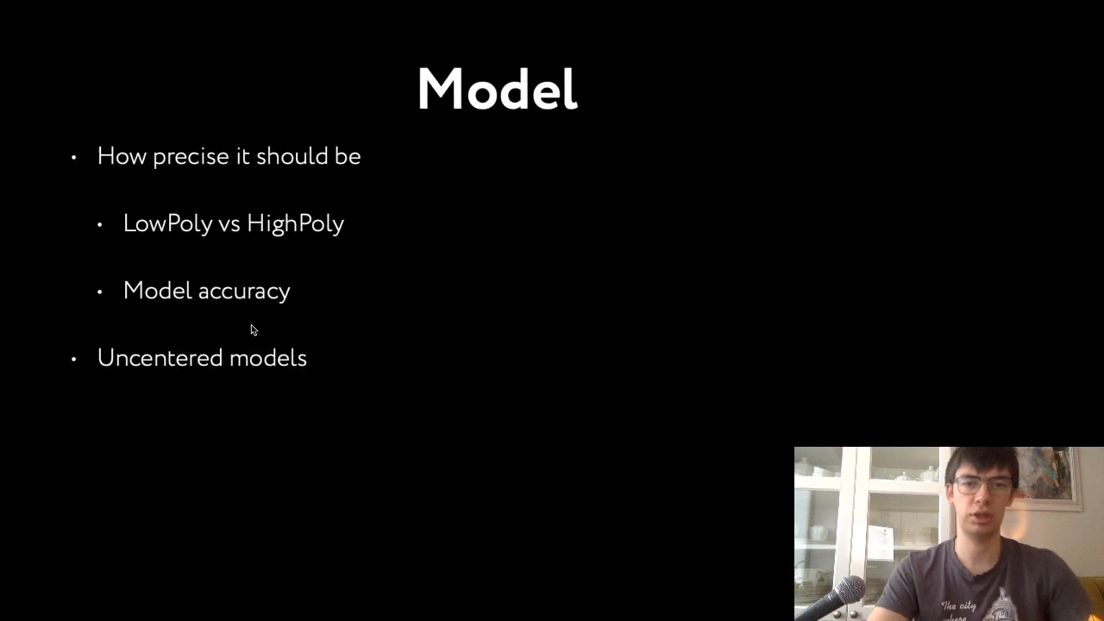
{"action": "key", "text": "Right"}
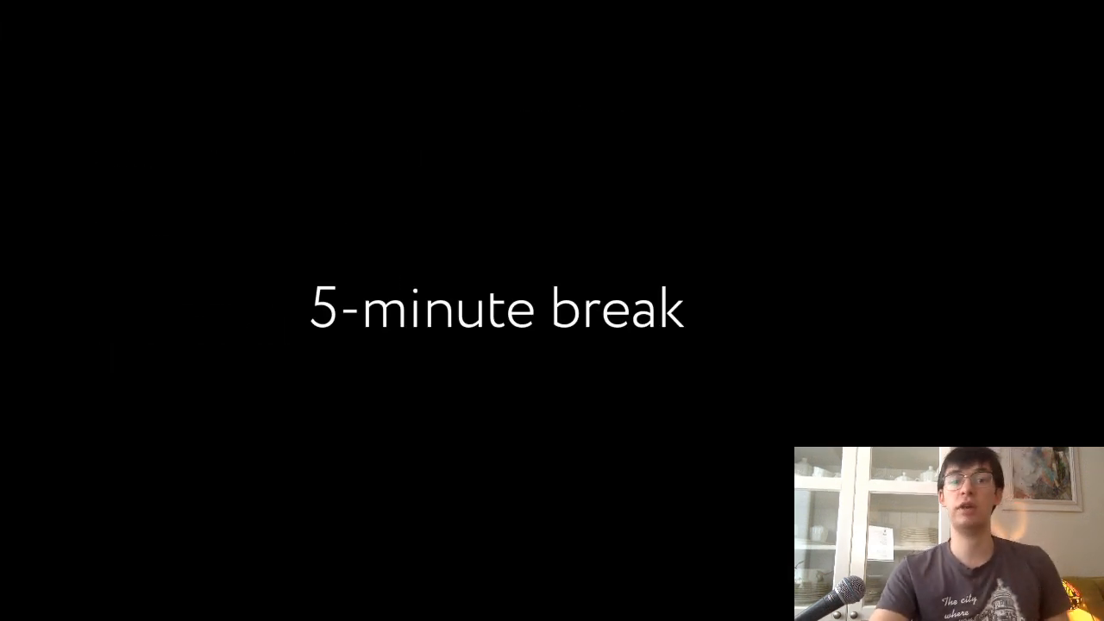
{"action": "key", "text": "Right"}
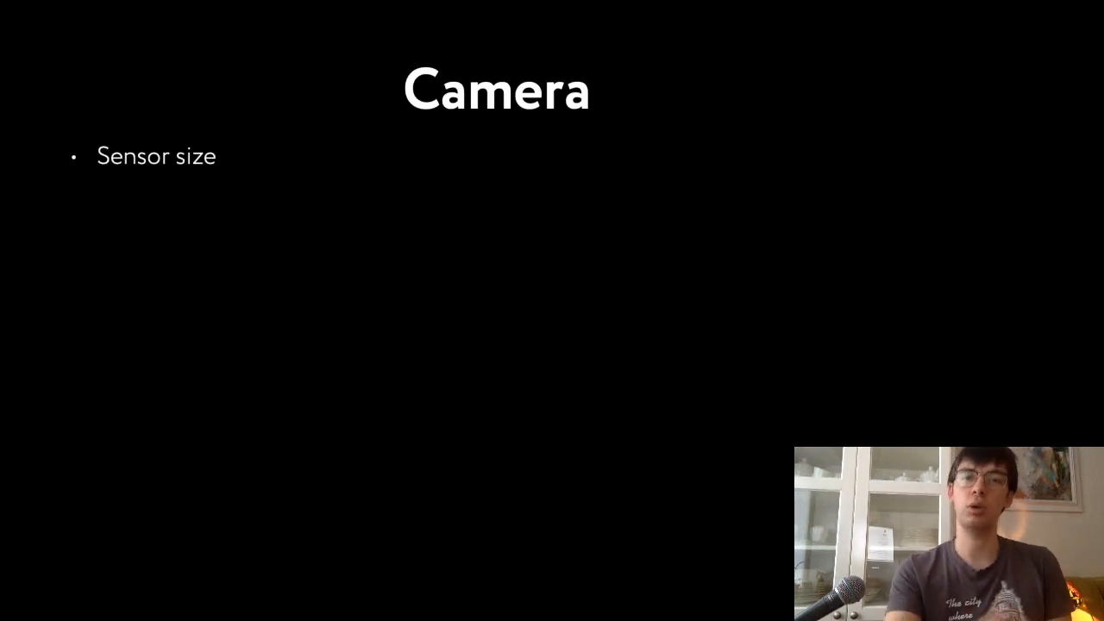
{"action": "key", "text": "Right"}
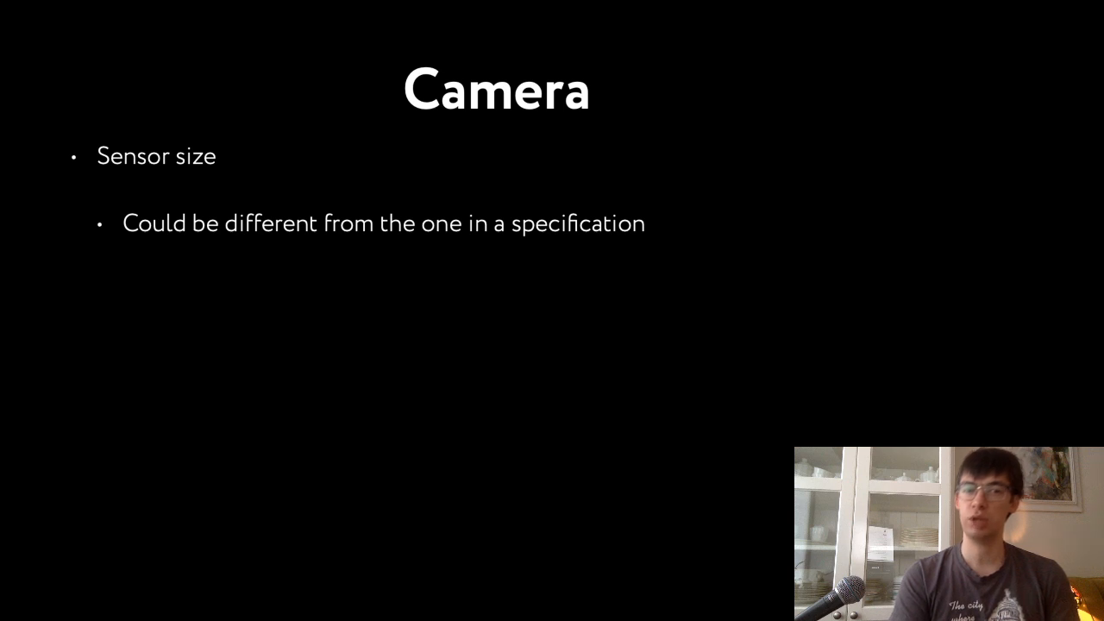
{"action": "key", "text": "Right"}
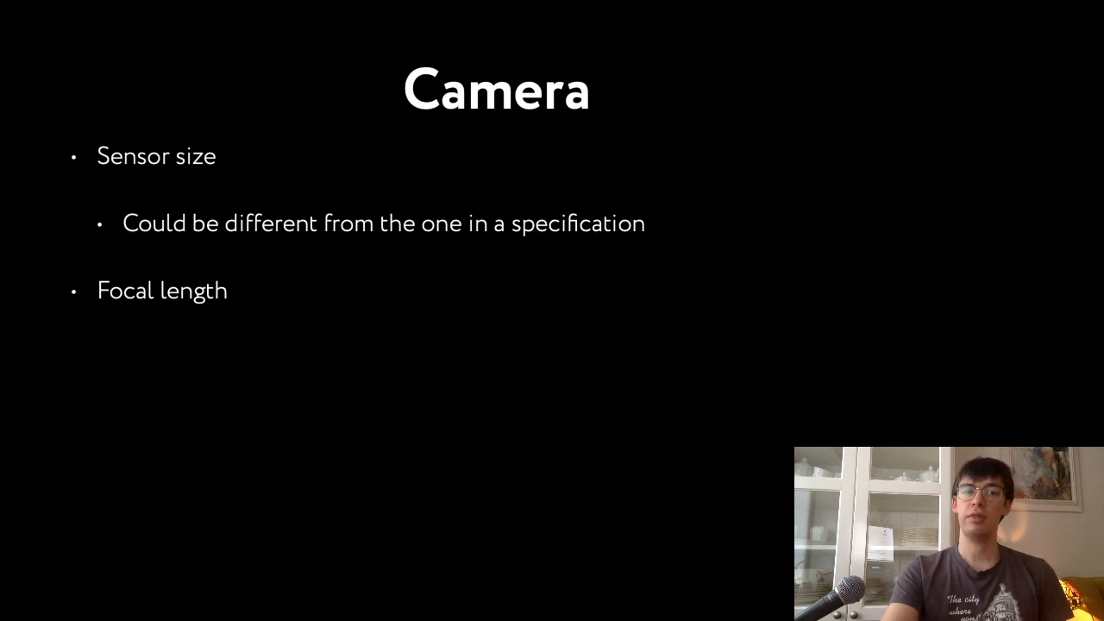
{"action": "key", "text": "Right"}
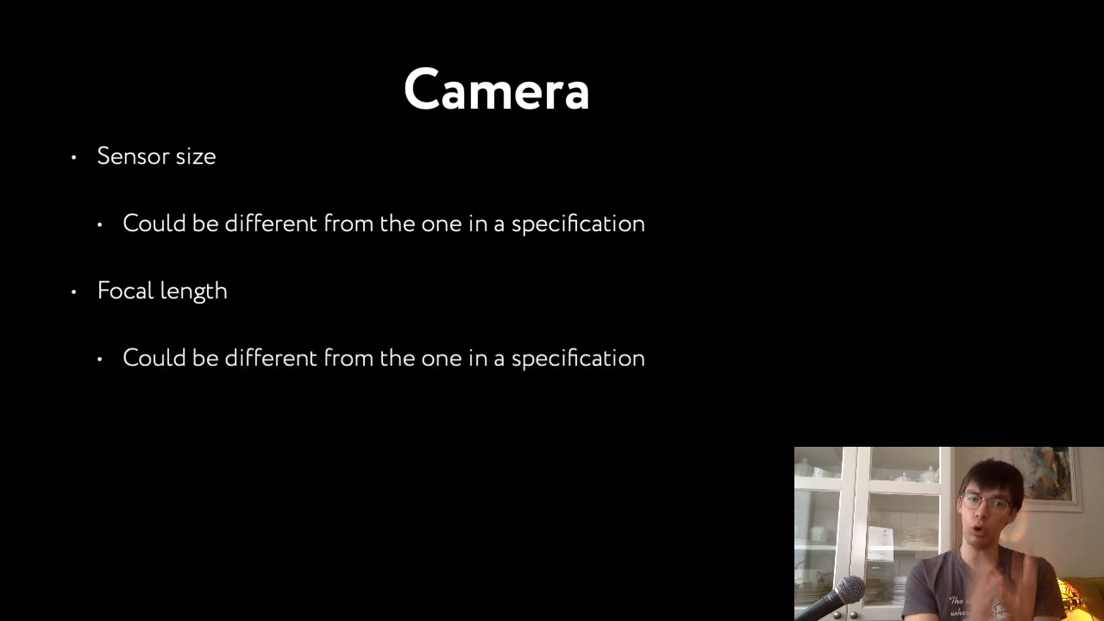
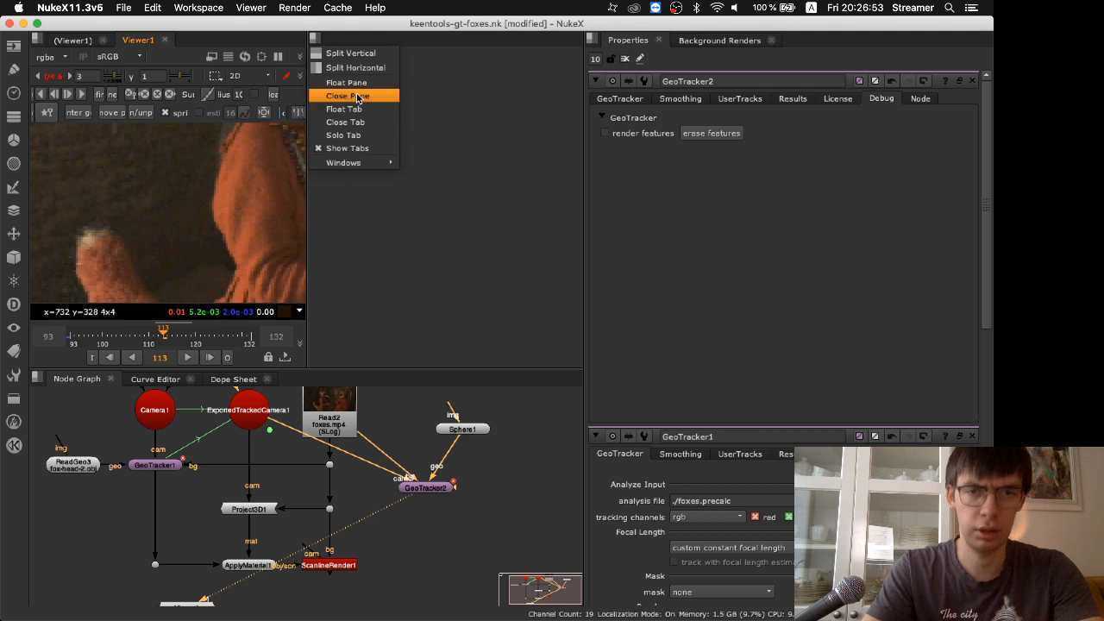
Close the empty pane beside the viewer and show the whole fox shot at 1:1 viewer resolution
{"action": "left_click", "coordinate": [358, 96]}
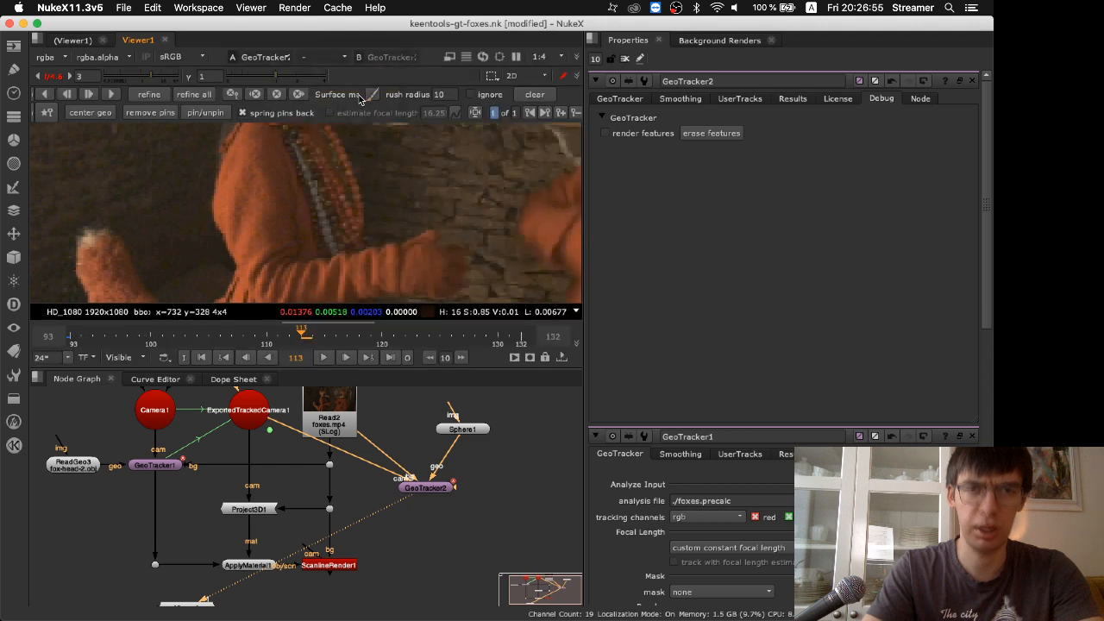
{"action": "left_click", "coordinate": [545, 59]}
{"action": "left_click", "coordinate": [547, 70]}
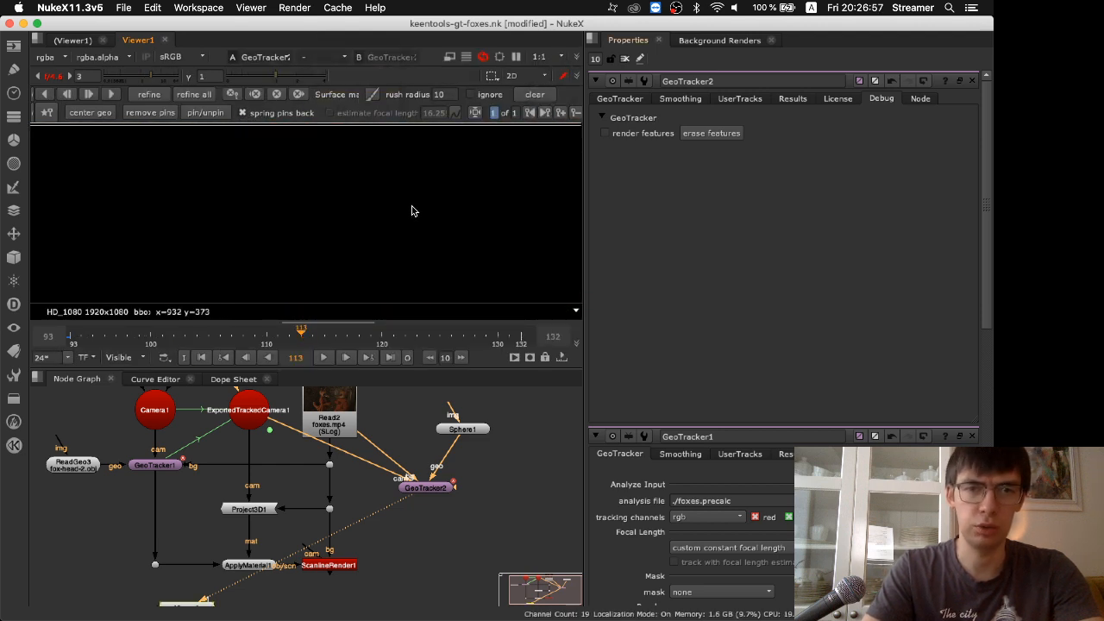
{"action": "key", "text": "space"}
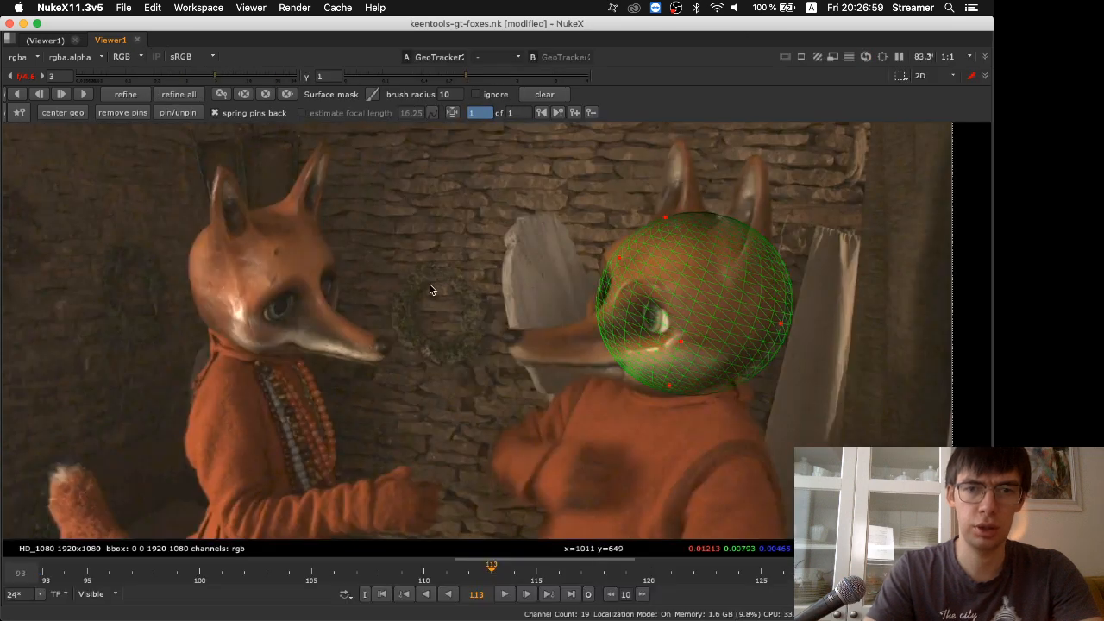
{"action": "key", "text": "f"}
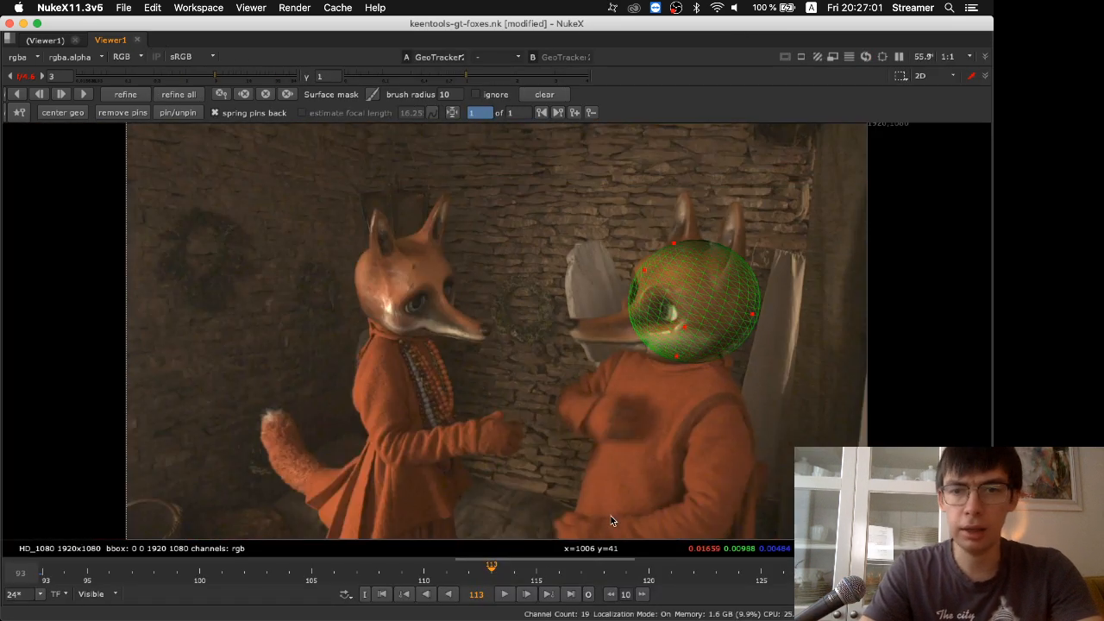
{"action": "key", "text": "space"}
Close all open node properties, reopen only the GeoTracker2 settings and set the analysis file to ./foxes4.precalc
{"action": "left_click", "coordinate": [625, 58]}
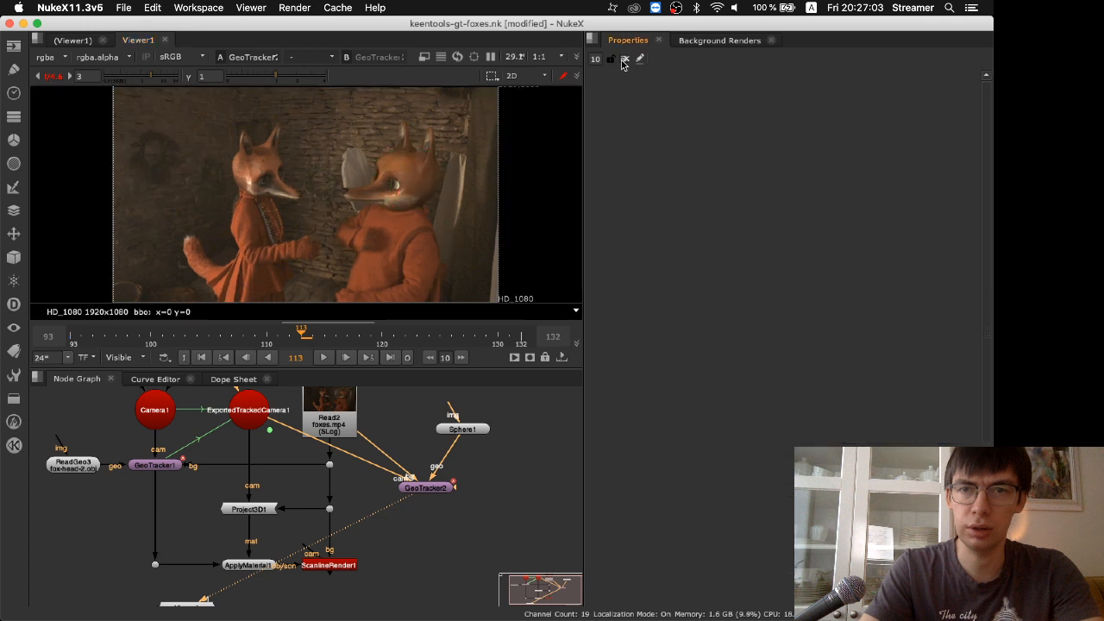
{"action": "double_click", "coordinate": [431, 488]}
{"action": "left_click", "coordinate": [620, 99]}
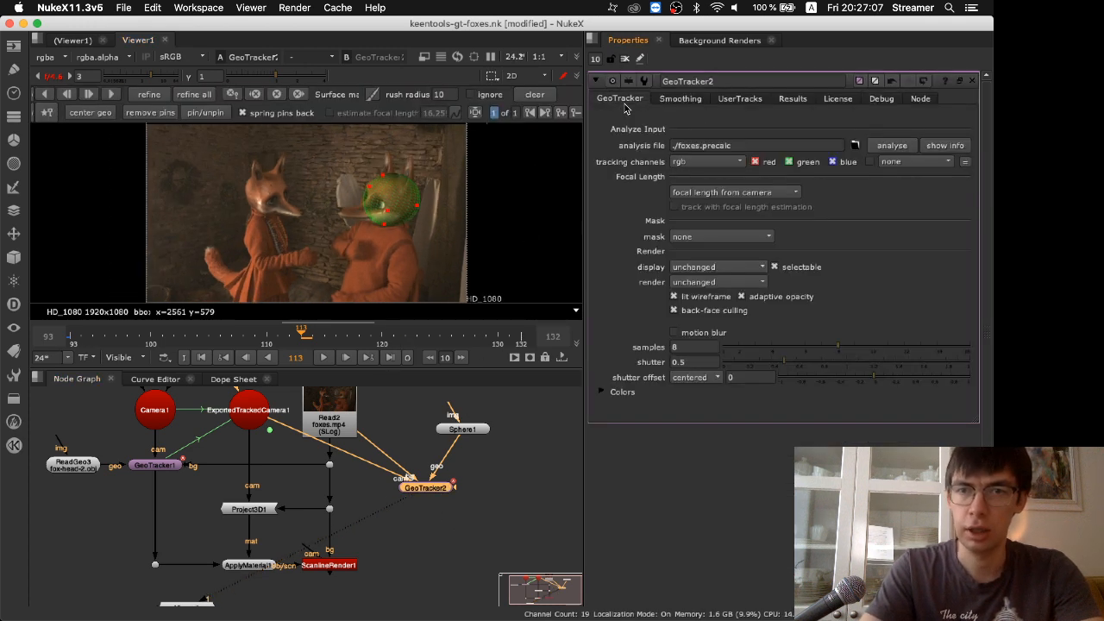
{"action": "left_click", "coordinate": [699, 146]}
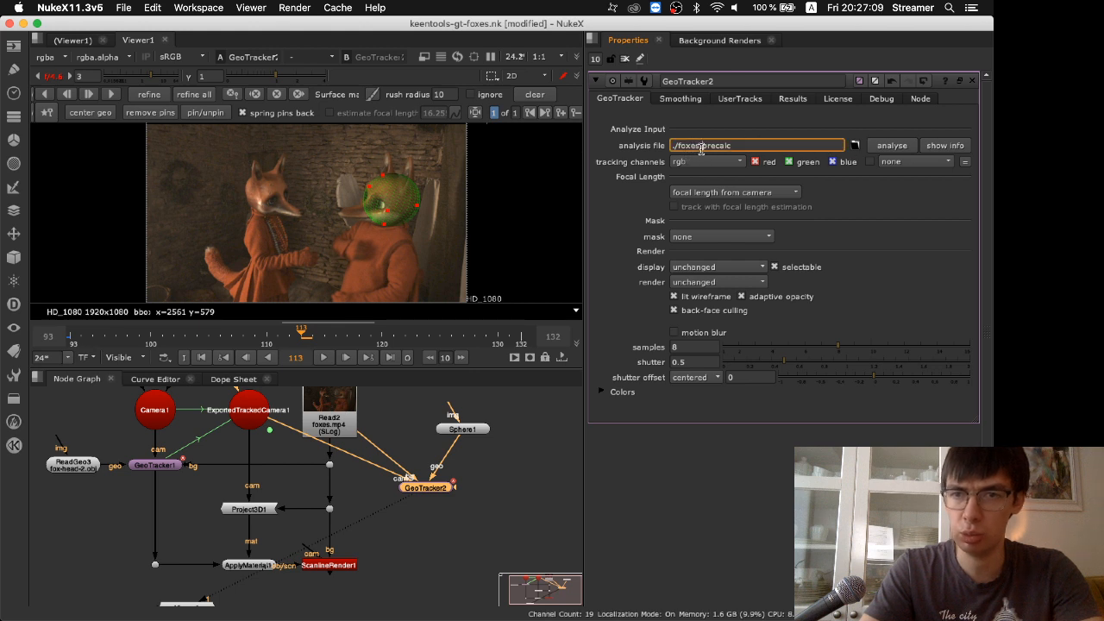
{"action": "type", "text": "1"}
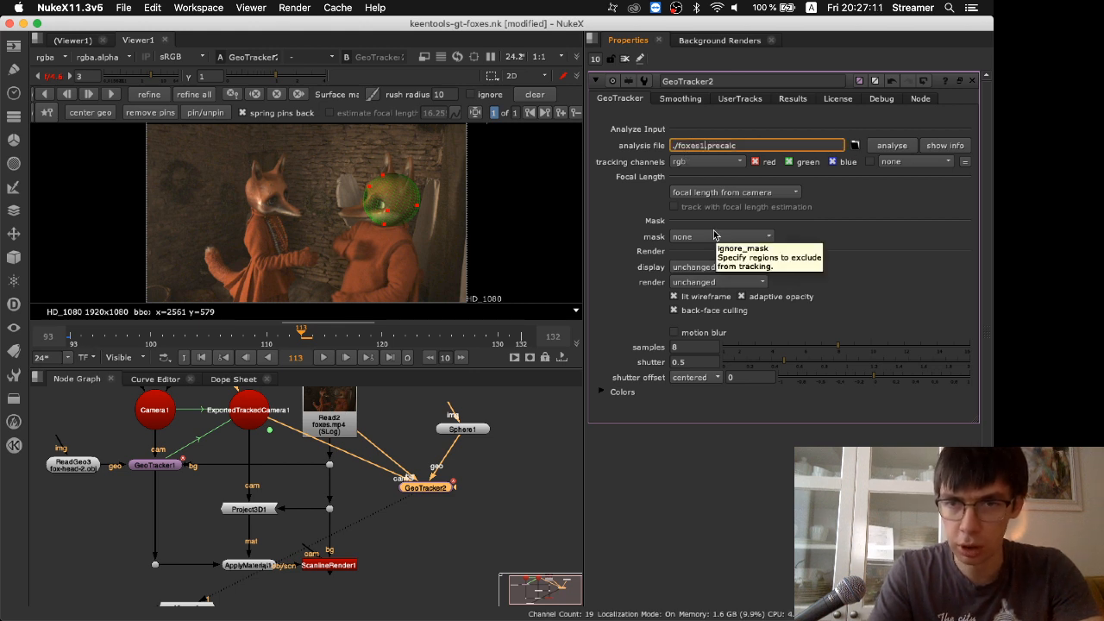
{"action": "key", "text": "BackSpace"}
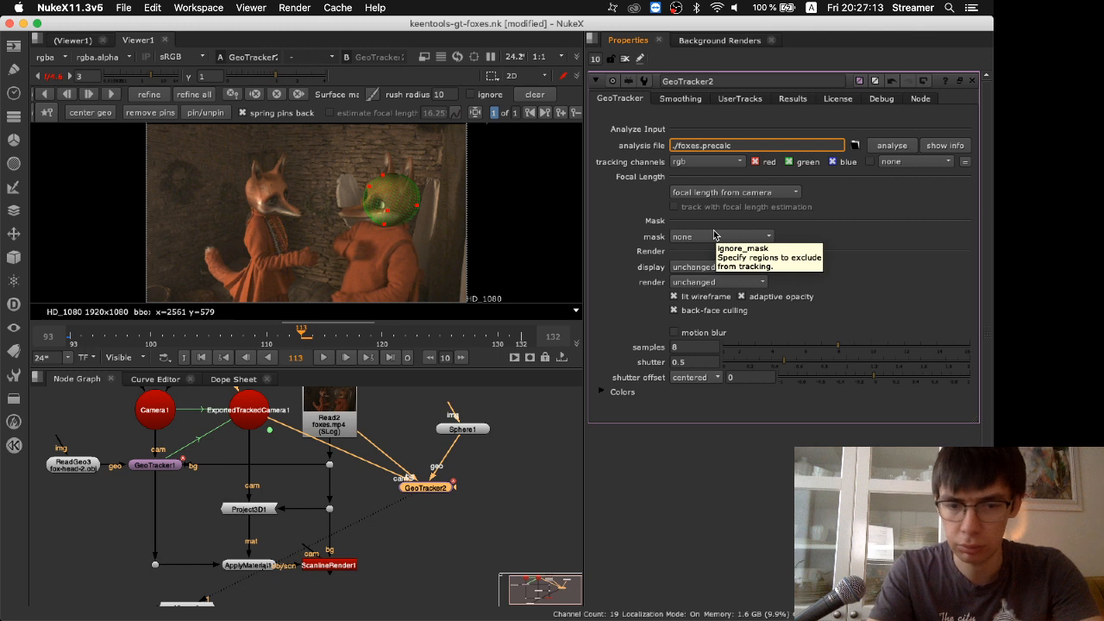
{"action": "type", "text": "4"}
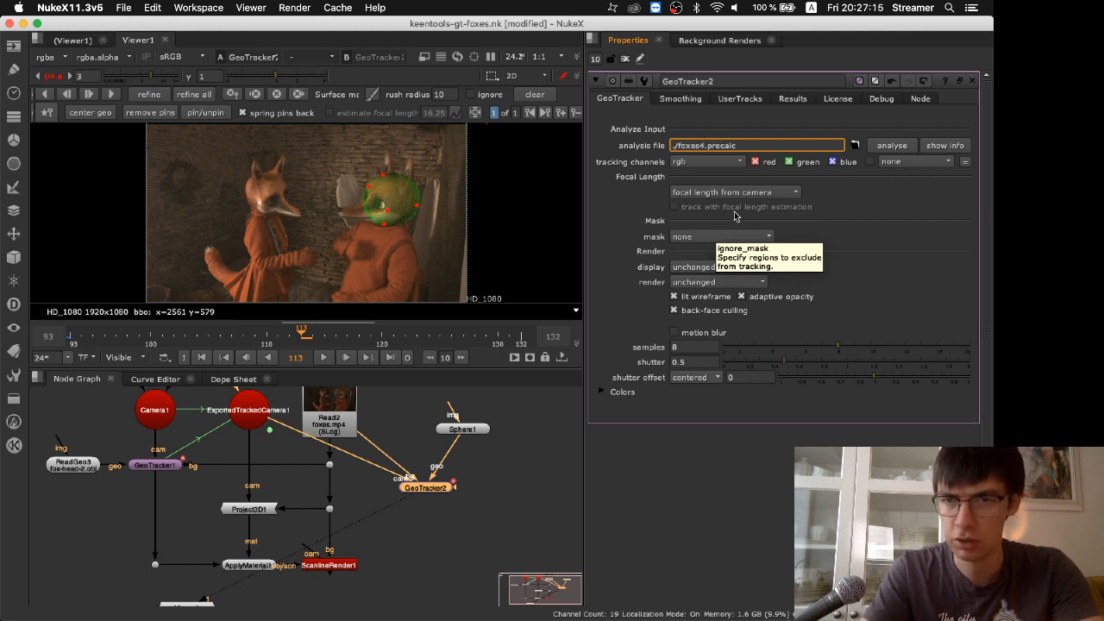
{"action": "triple_click", "coordinate": [713, 149]}
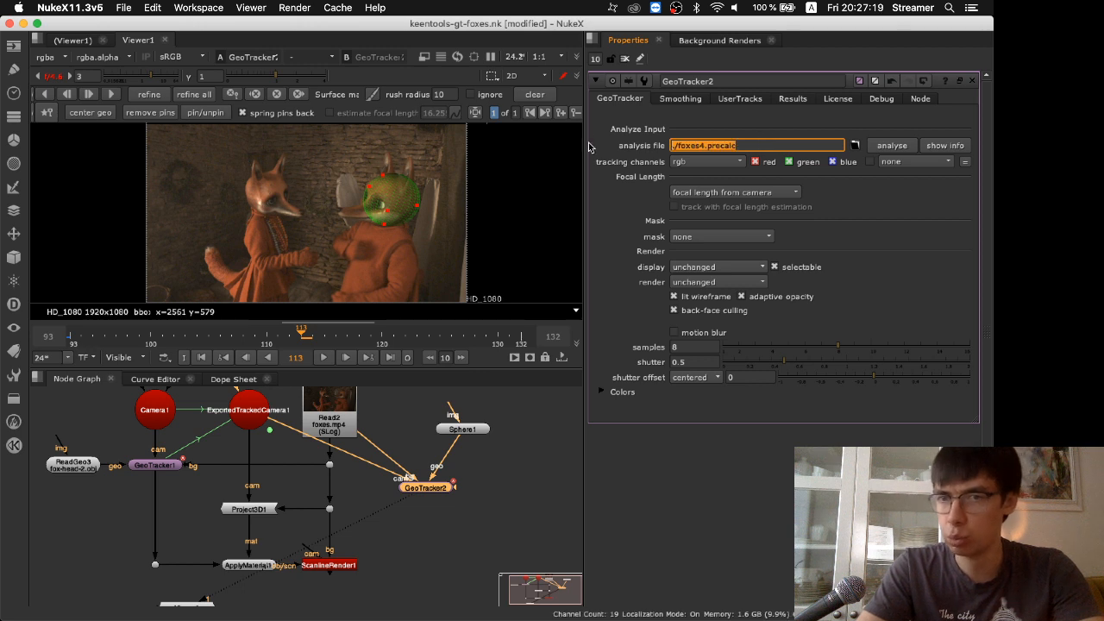
{"action": "left_click", "coordinate": [703, 146]}
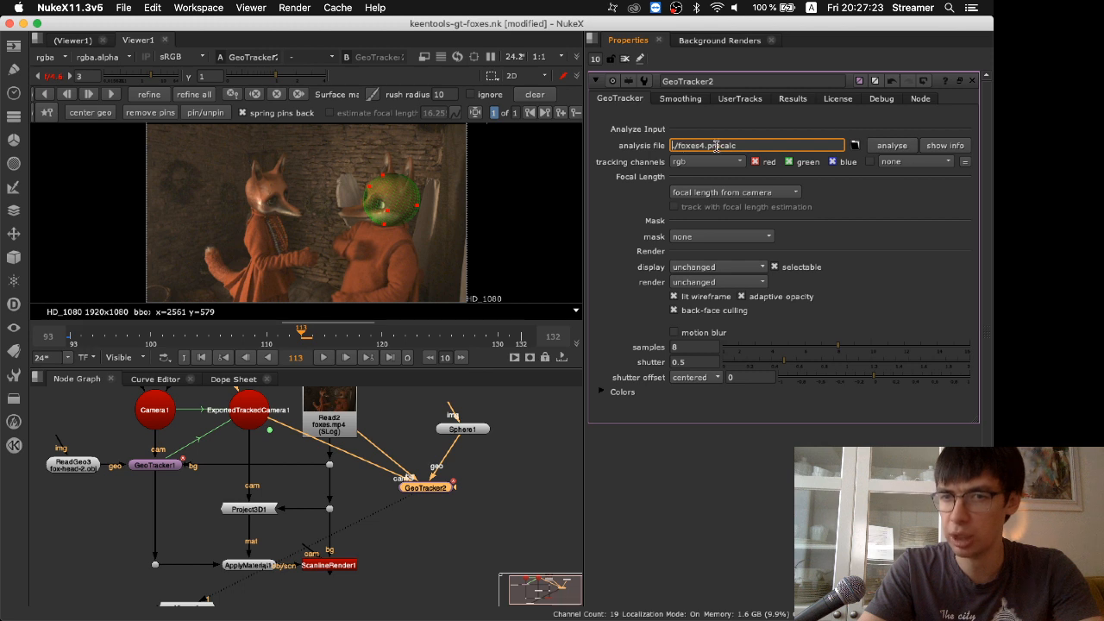
{"action": "left_click_drag", "start_coordinate": [705, 145], "coordinate": [644, 149]}
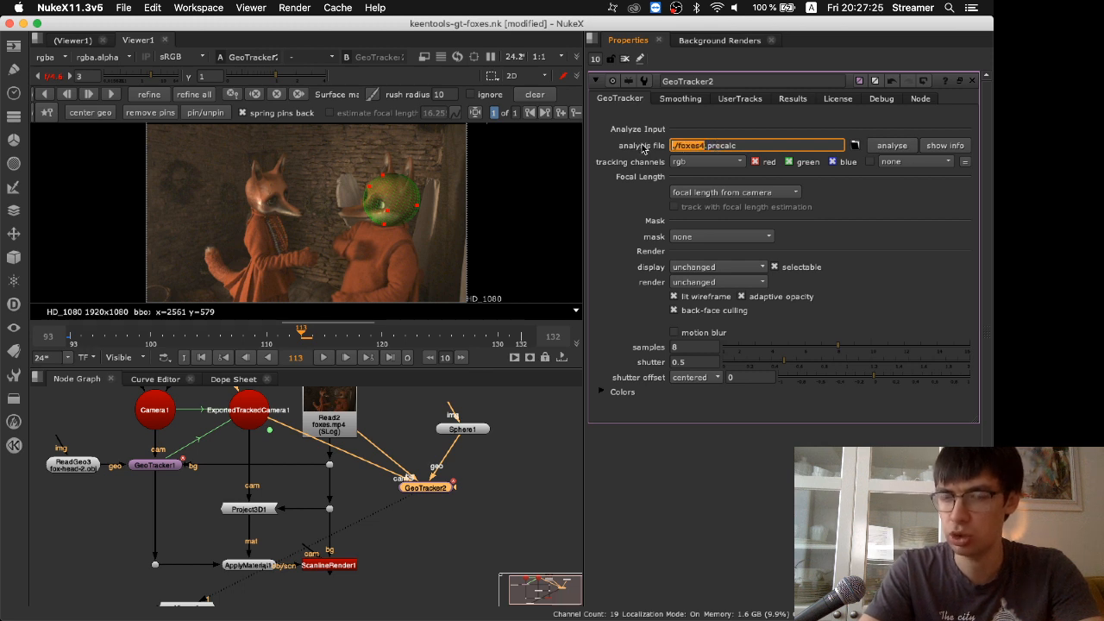
{"action": "left_click", "coordinate": [722, 144]}
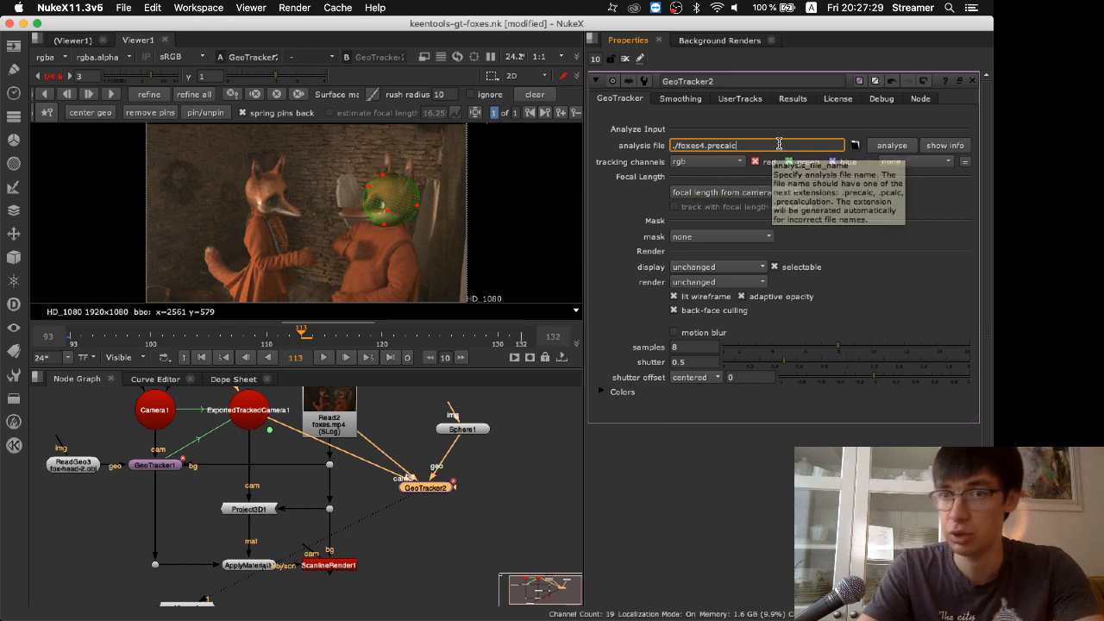
Start the GeoTracker2 analysis over the input frame range 1-201 and cancel it while it is running
{"action": "left_click", "coordinate": [892, 147]}
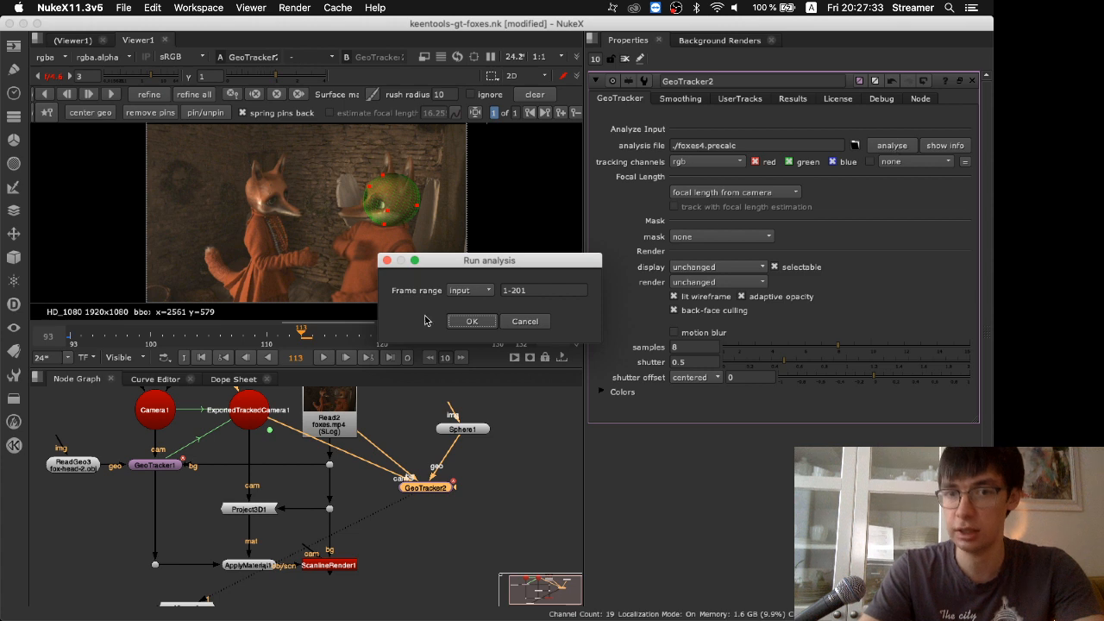
{"action": "left_click", "coordinate": [473, 322]}
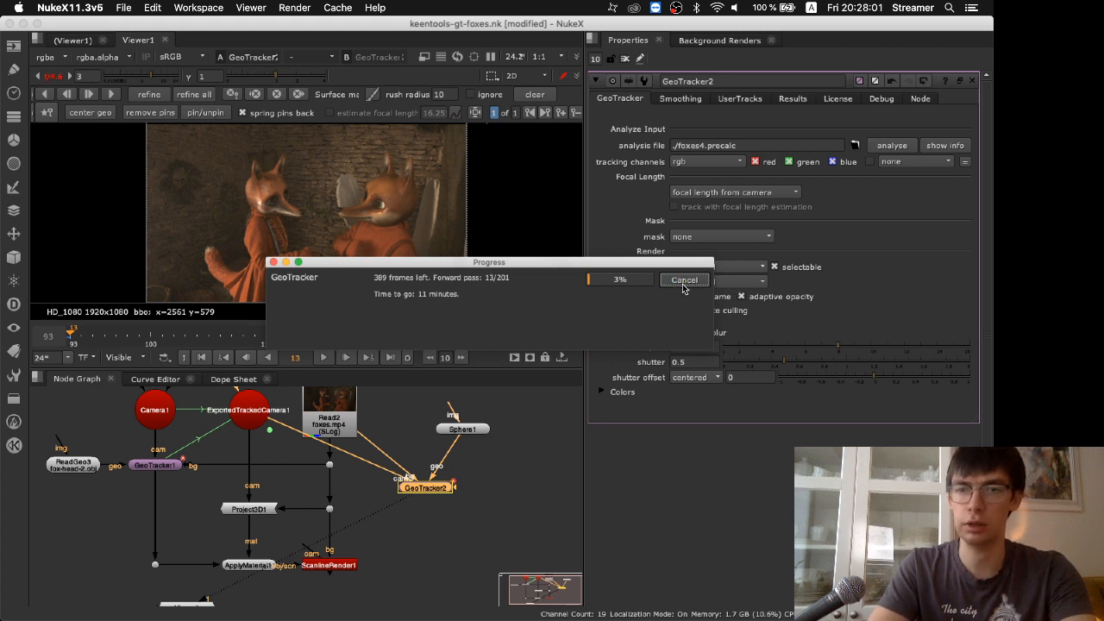
{"action": "left_click", "coordinate": [678, 282]}
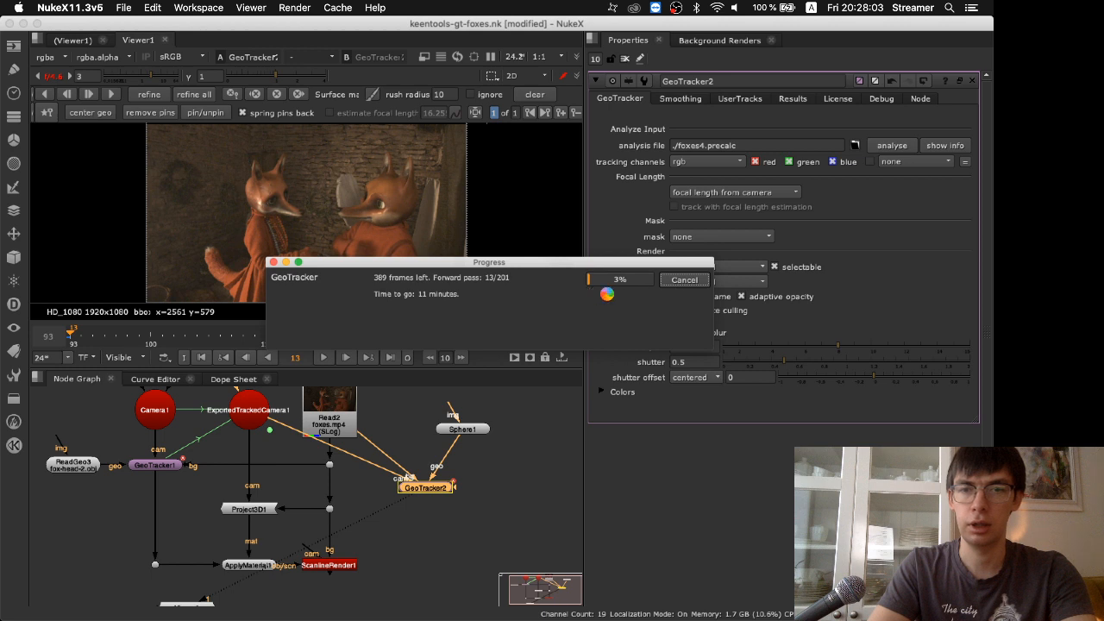
{"action": "left_click", "coordinate": [507, 326]}
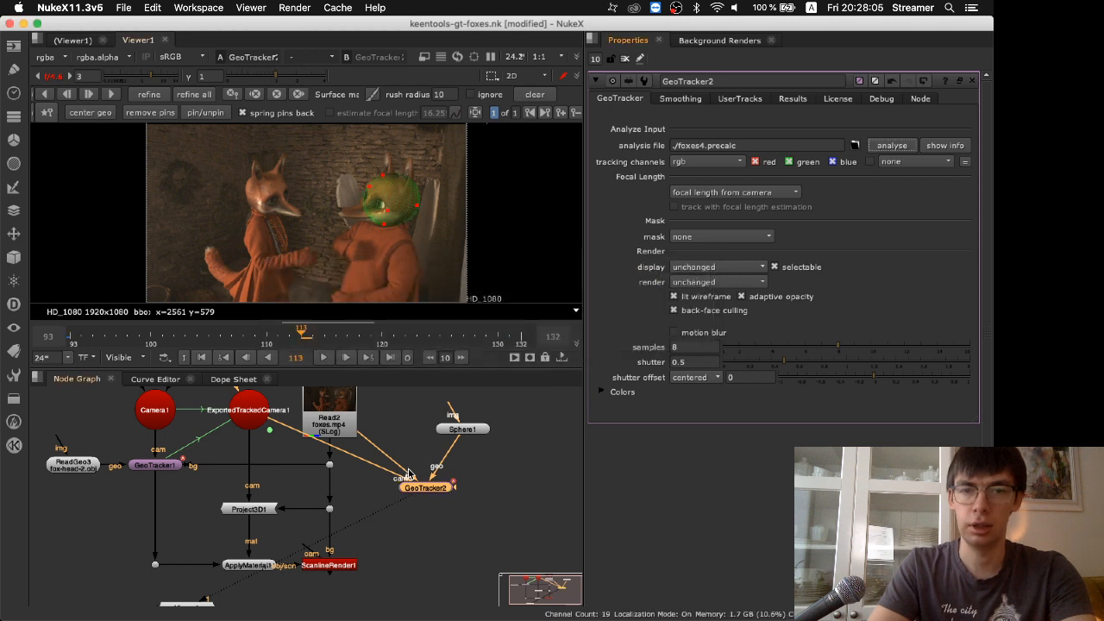
{"action": "left_click", "coordinate": [494, 470]}
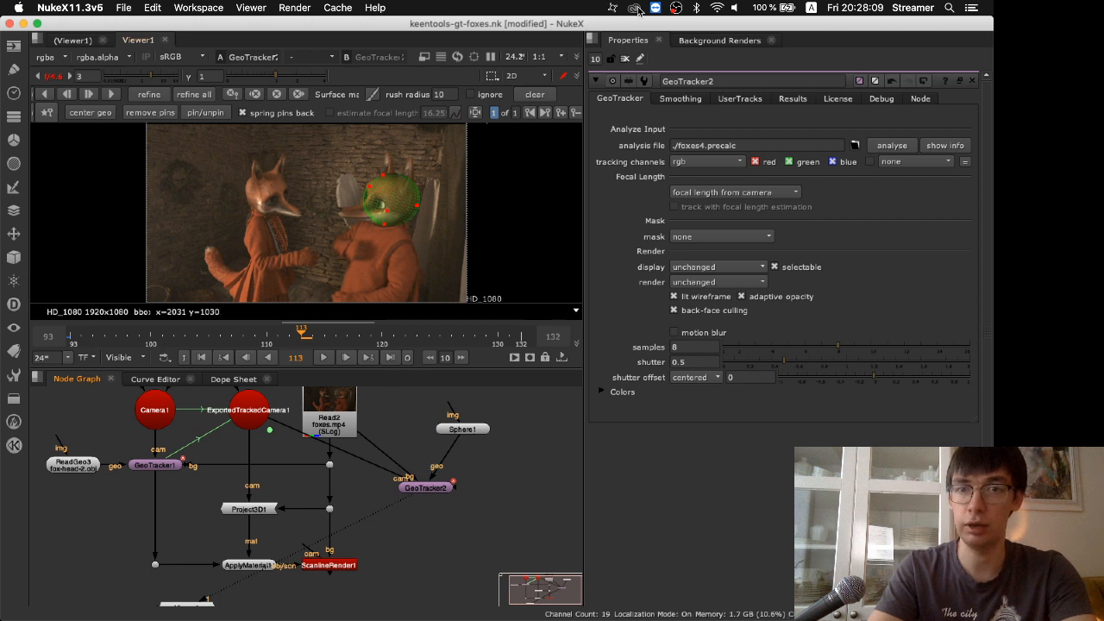
Close the node properties, add a KeenTools FlowEvaluationTool node and connect its bg input to Read2
{"action": "left_click", "coordinate": [625, 58]}
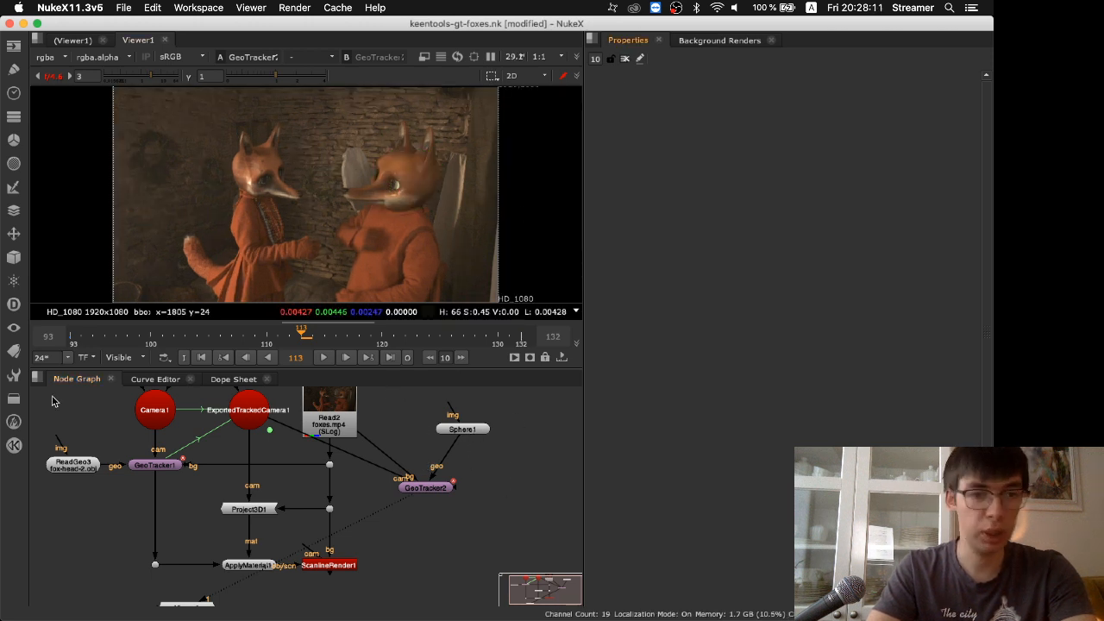
{"action": "left_click", "coordinate": [13, 445]}
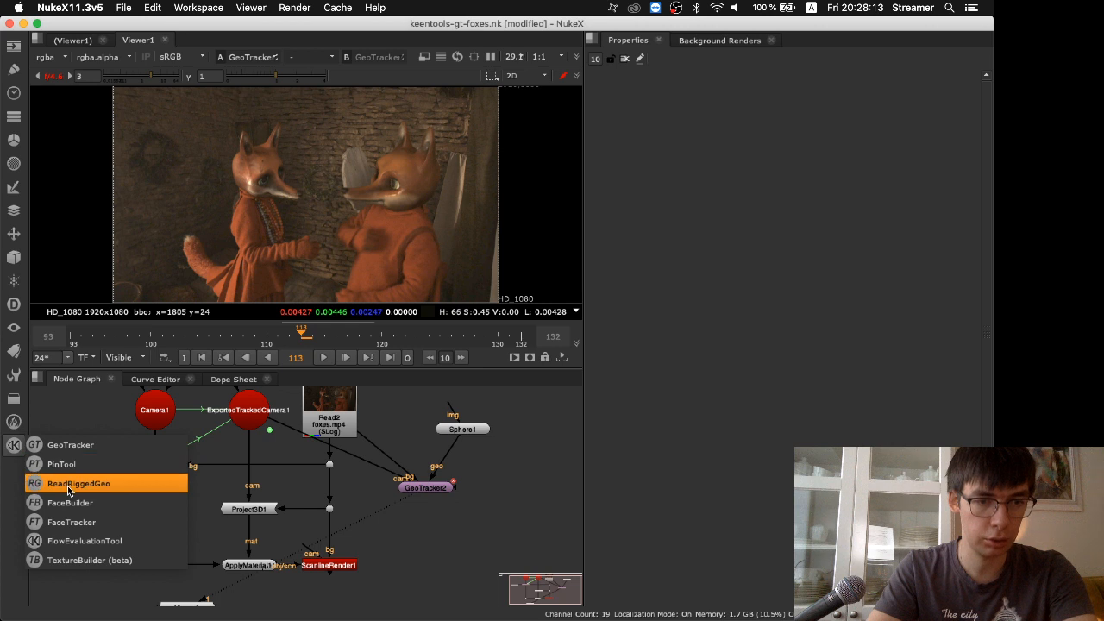
{"action": "left_click", "coordinate": [85, 543]}
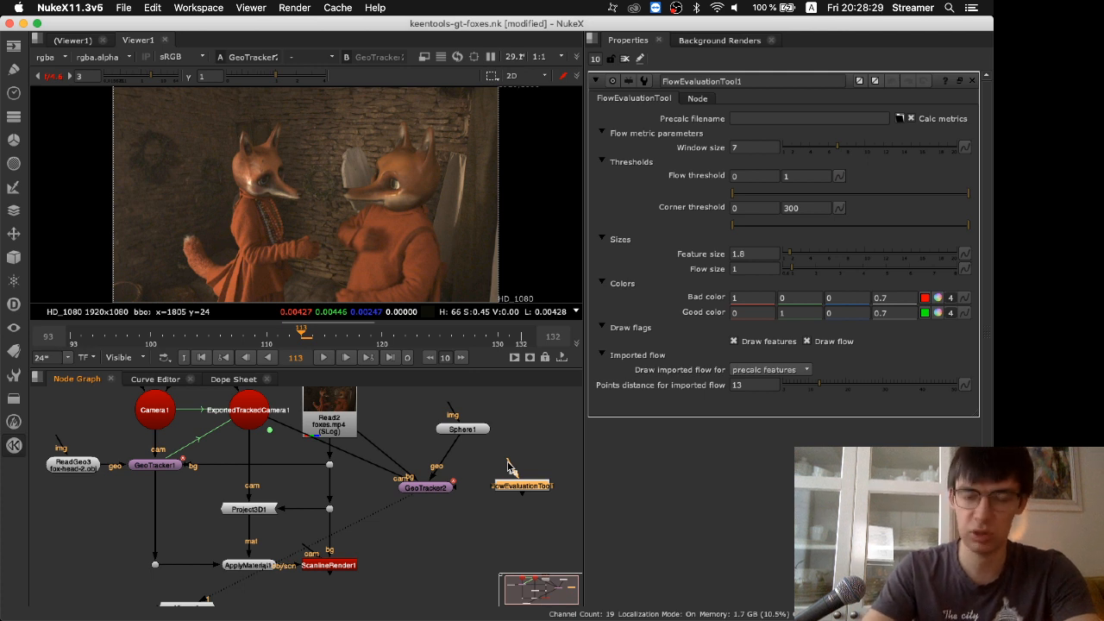
{"action": "left_click_drag", "start_coordinate": [508, 464], "coordinate": [331, 414]}
{"action": "left_click", "coordinate": [534, 513]}
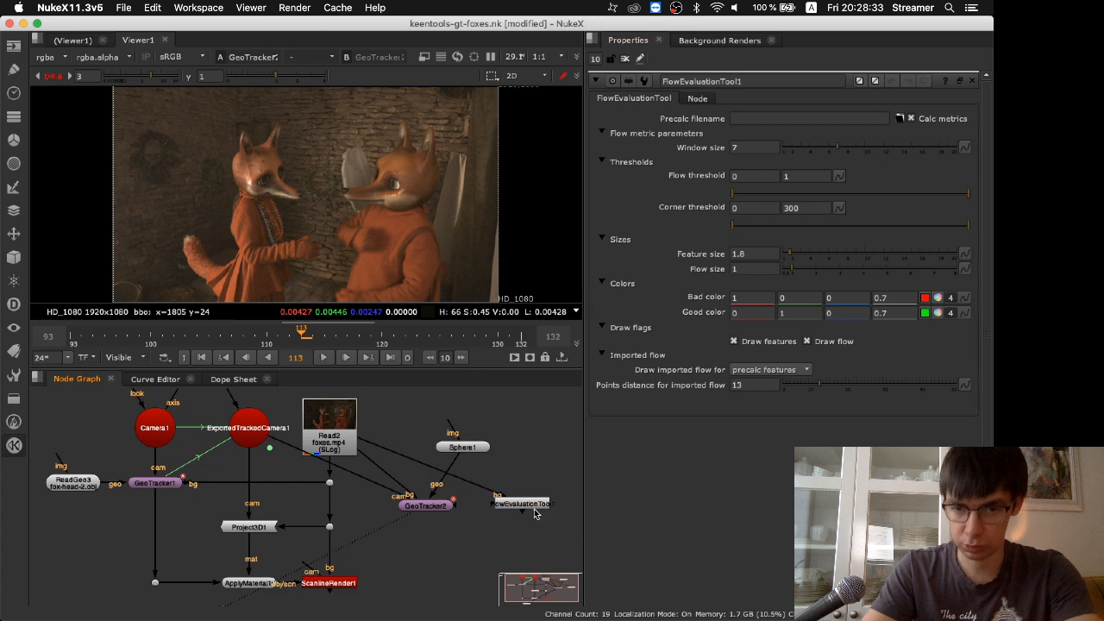
Load foxes.precalc as the precalc file of the FlowEvaluationTool node
{"action": "left_click", "coordinate": [534, 507]}
{"action": "left_click", "coordinate": [899, 118]}
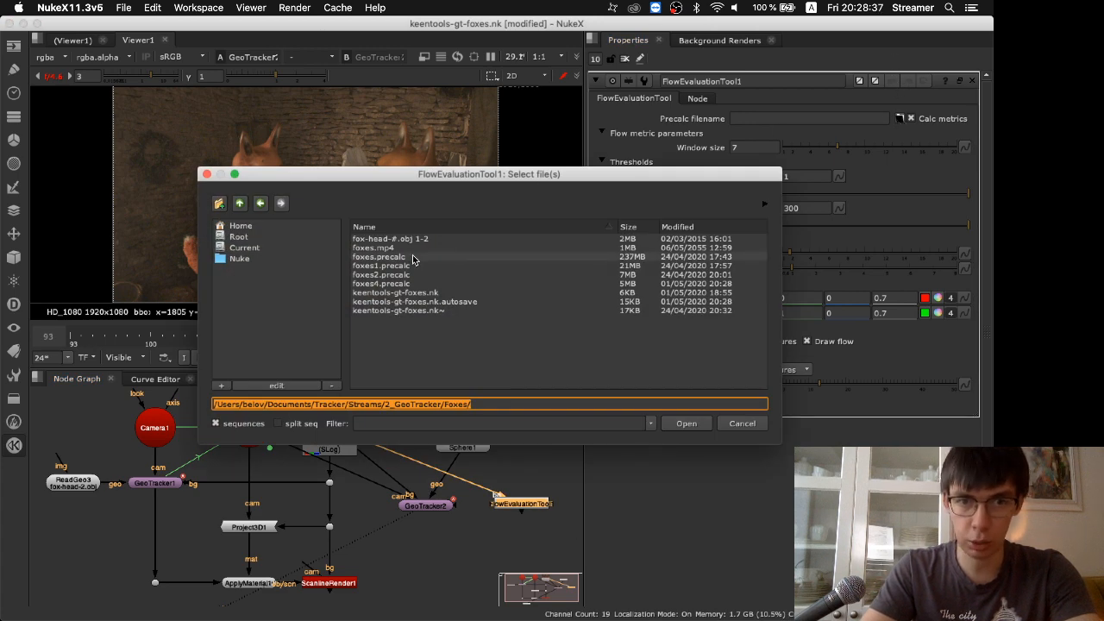
{"action": "double_click", "coordinate": [412, 257]}
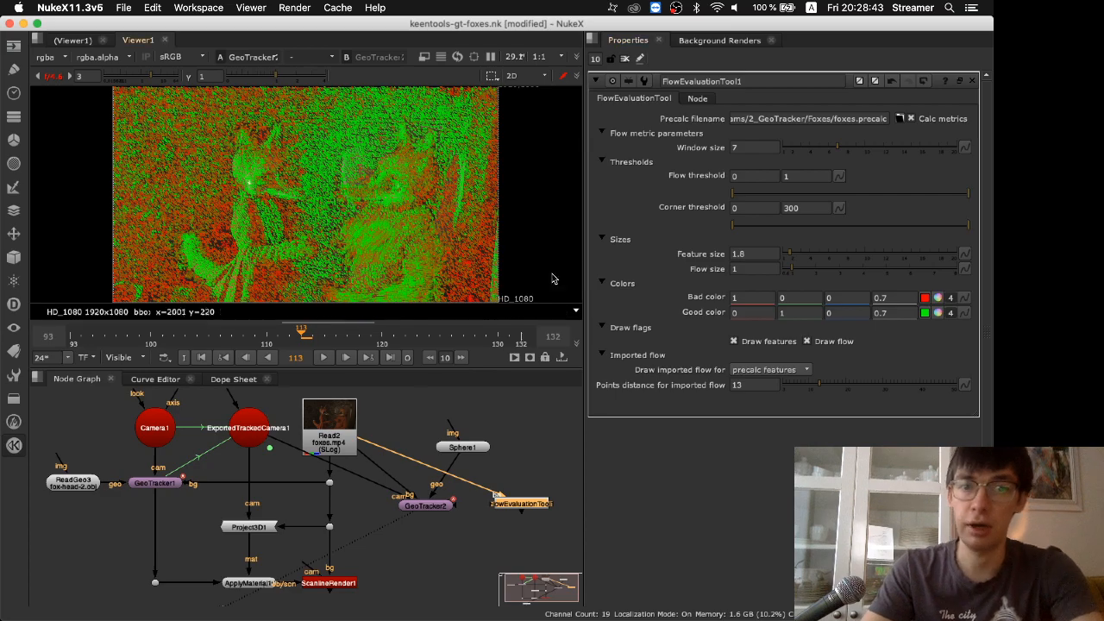
Examine the motion vectors drawn over the foxes and the background at frame 113, close up and across the whole frame
{"action": "key", "text": "space"}
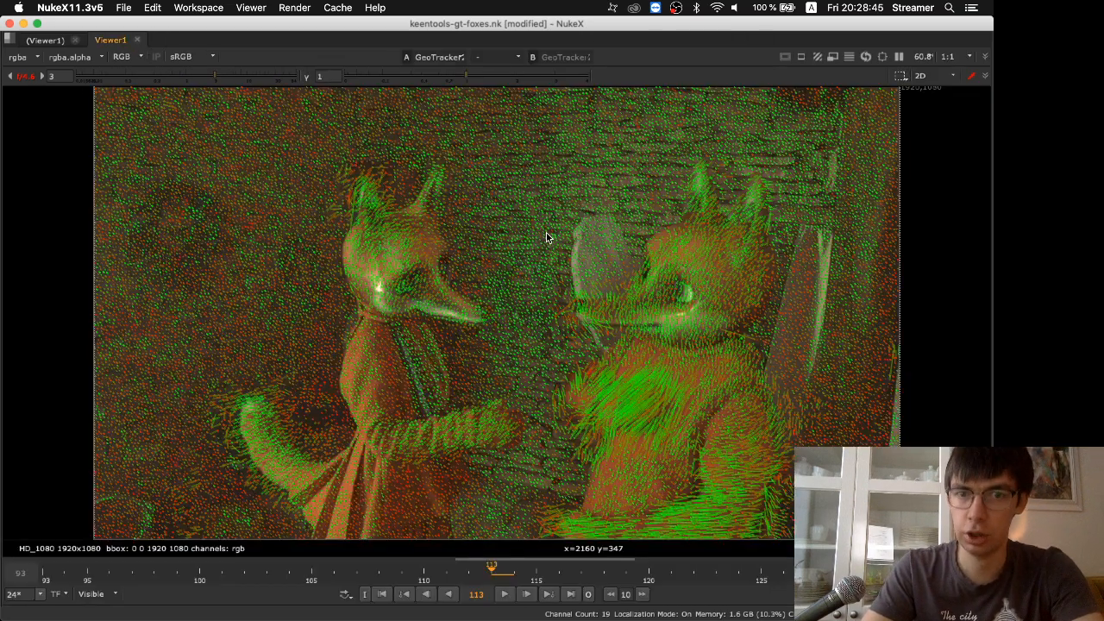
{"action": "scroll", "coordinate": [397, 261], "scroll_direction": "up", "scroll_amount": 6}
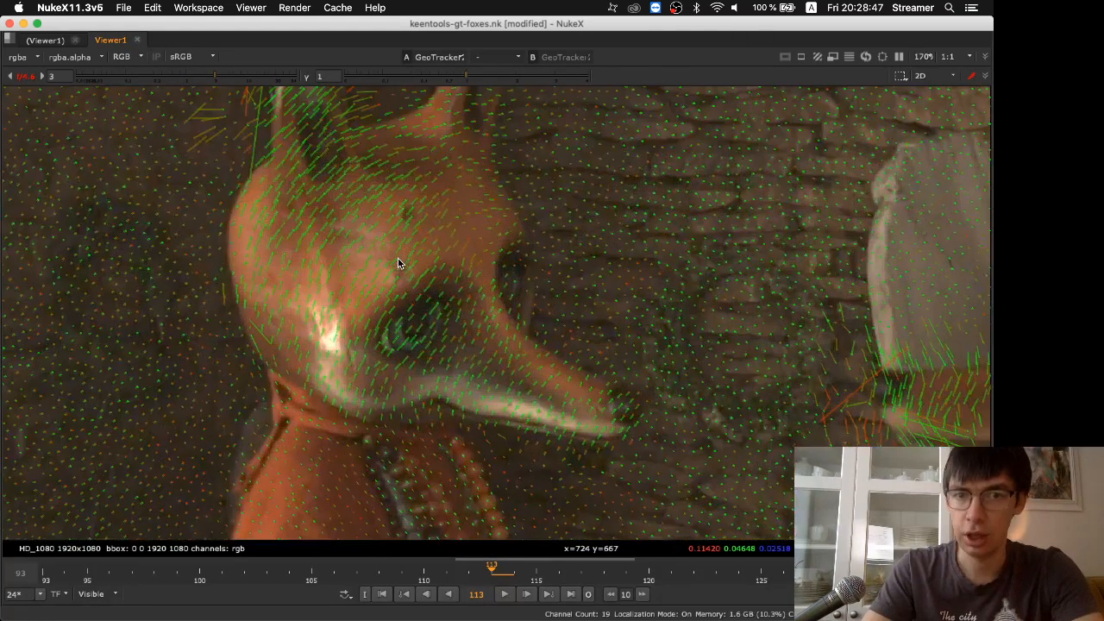
{"action": "scroll", "coordinate": [398, 261], "scroll_direction": "down", "scroll_amount": 5}
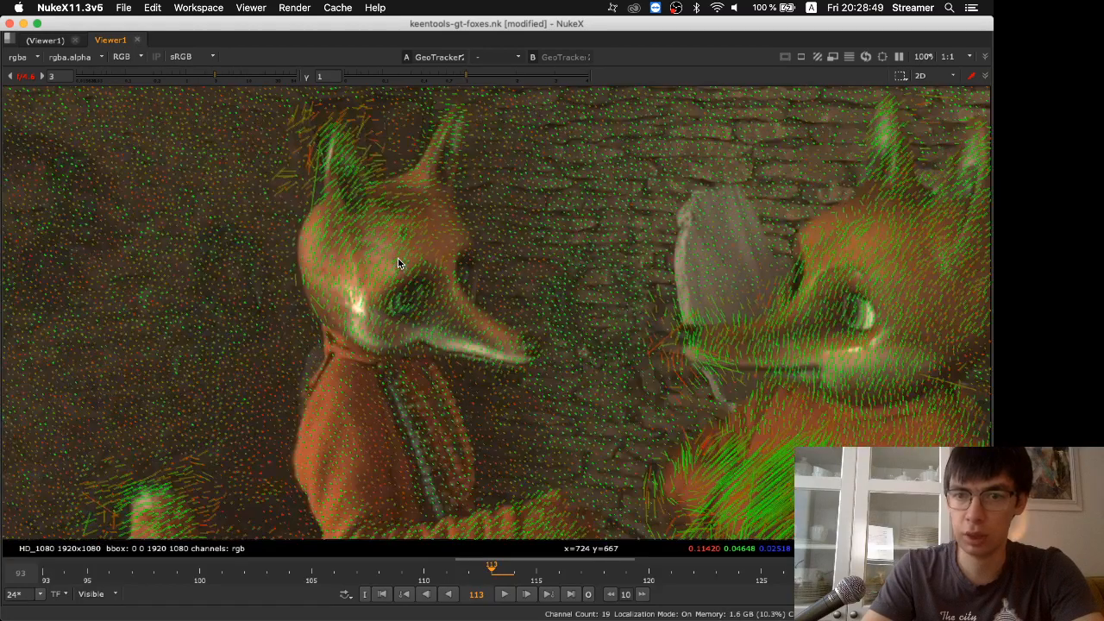
{"action": "scroll", "coordinate": [398, 262], "scroll_direction": "up", "scroll_amount": 2}
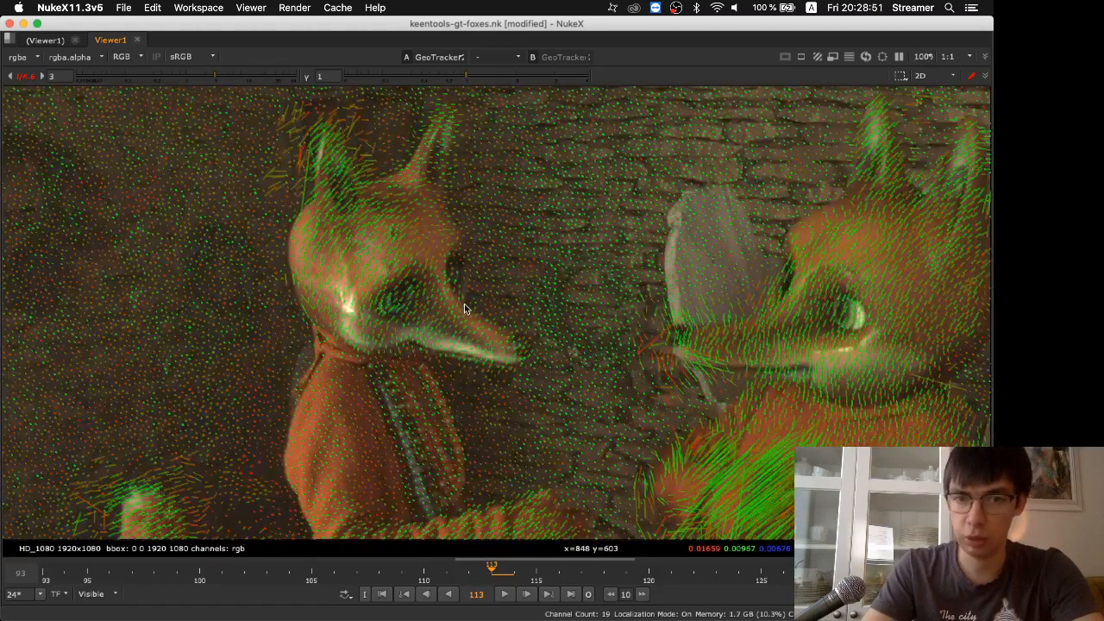
{"action": "scroll", "coordinate": [465, 309], "scroll_direction": "down", "scroll_amount": 3}
{"action": "scroll", "coordinate": [537, 333], "scroll_direction": "up", "scroll_amount": 5}
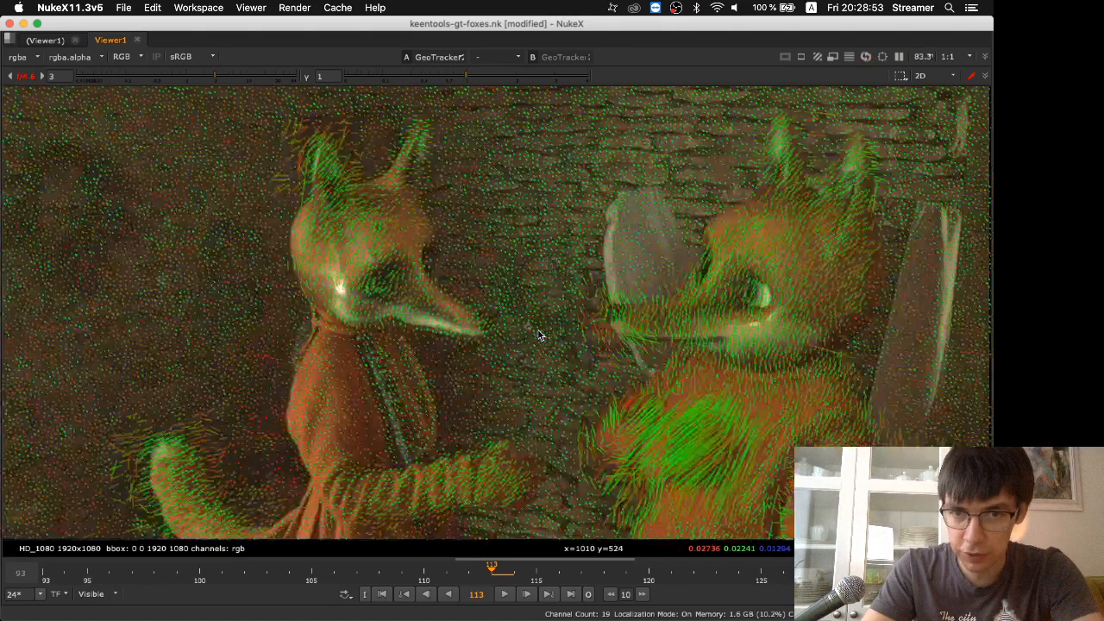
{"action": "scroll", "coordinate": [537, 335], "scroll_direction": "up", "scroll_amount": 5}
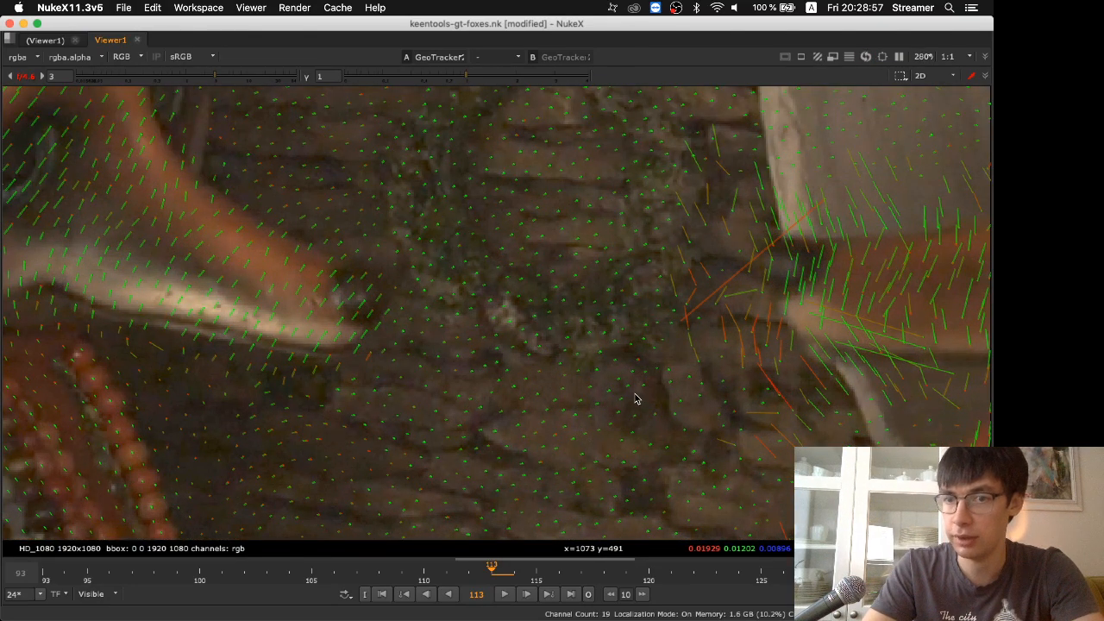
{"action": "scroll", "coordinate": [635, 399], "scroll_direction": "down", "scroll_amount": 10}
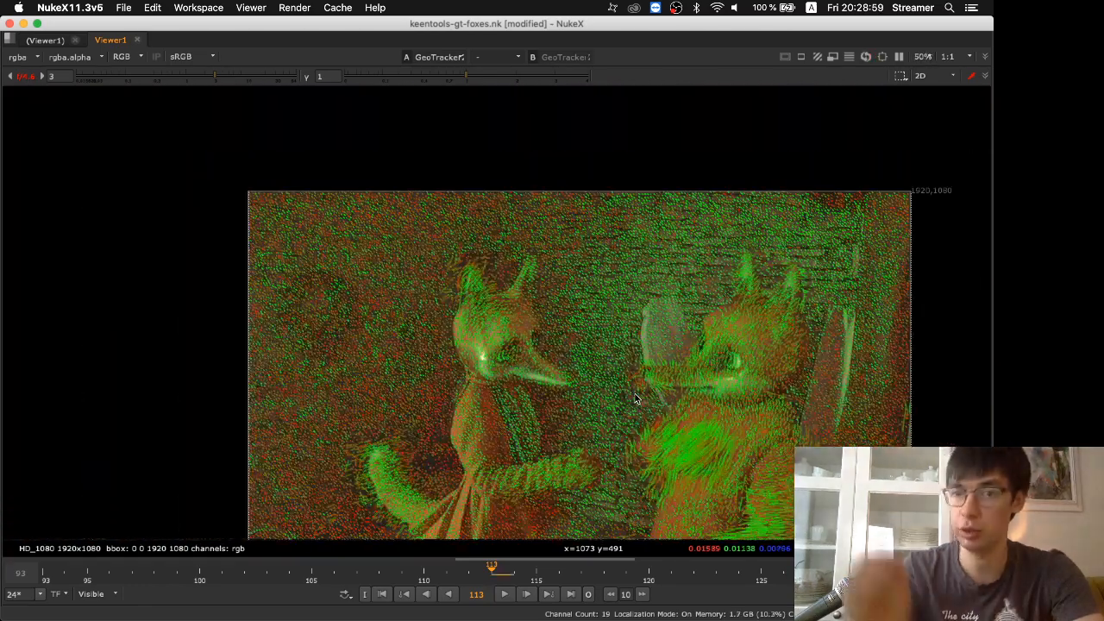
{"action": "middle_click_drag", "start_coordinate": [586, 174], "coordinate": [478, 112]}
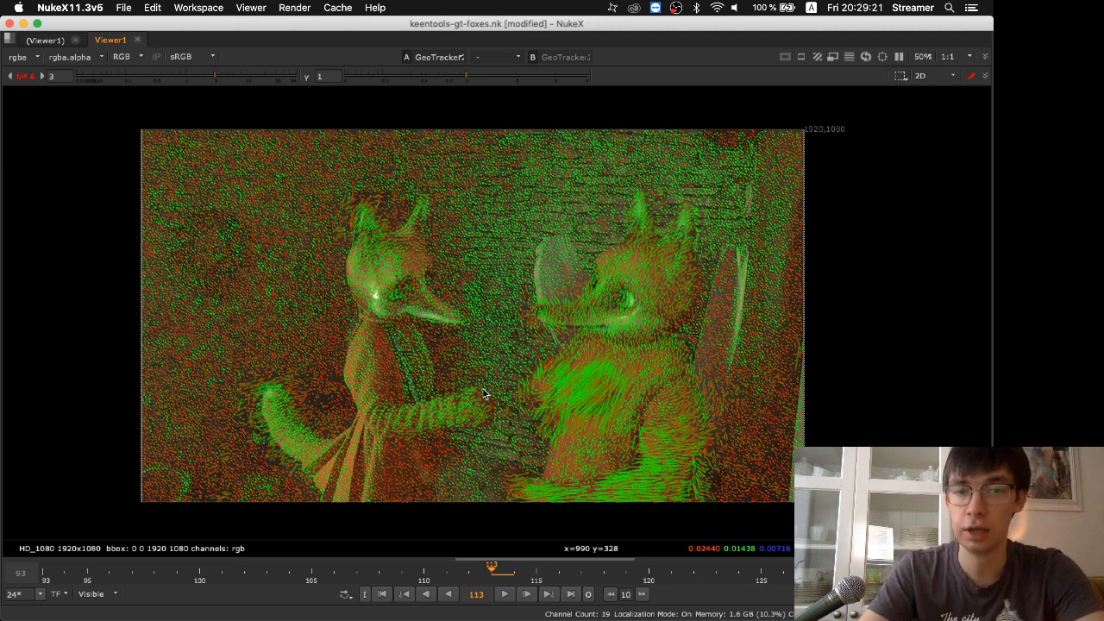
{"action": "key", "text": "space"}
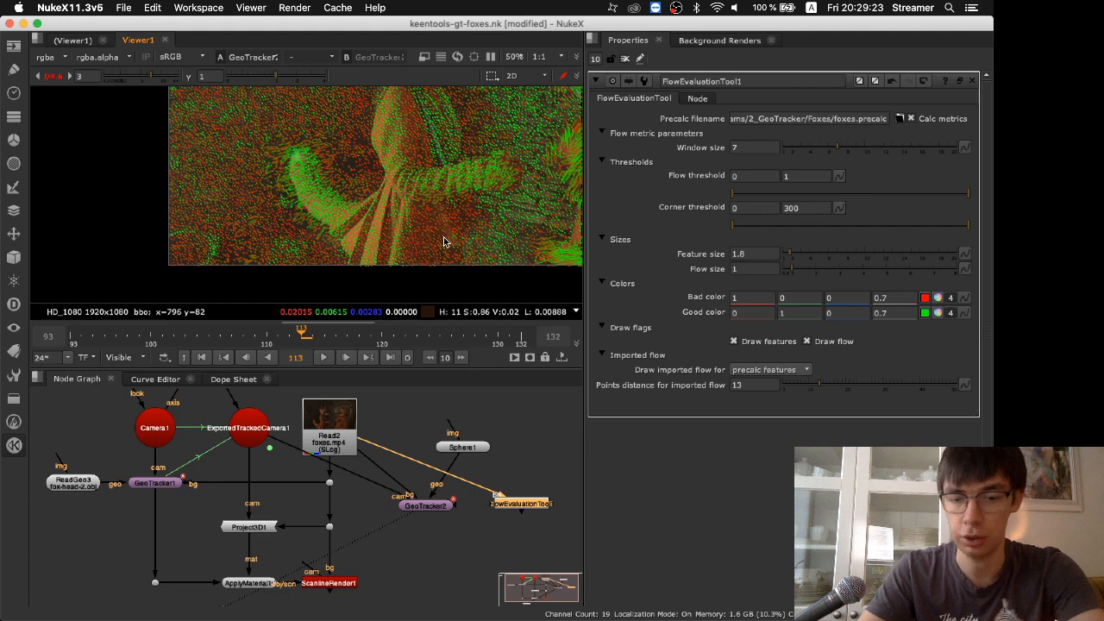
{"action": "key", "text": "f"}
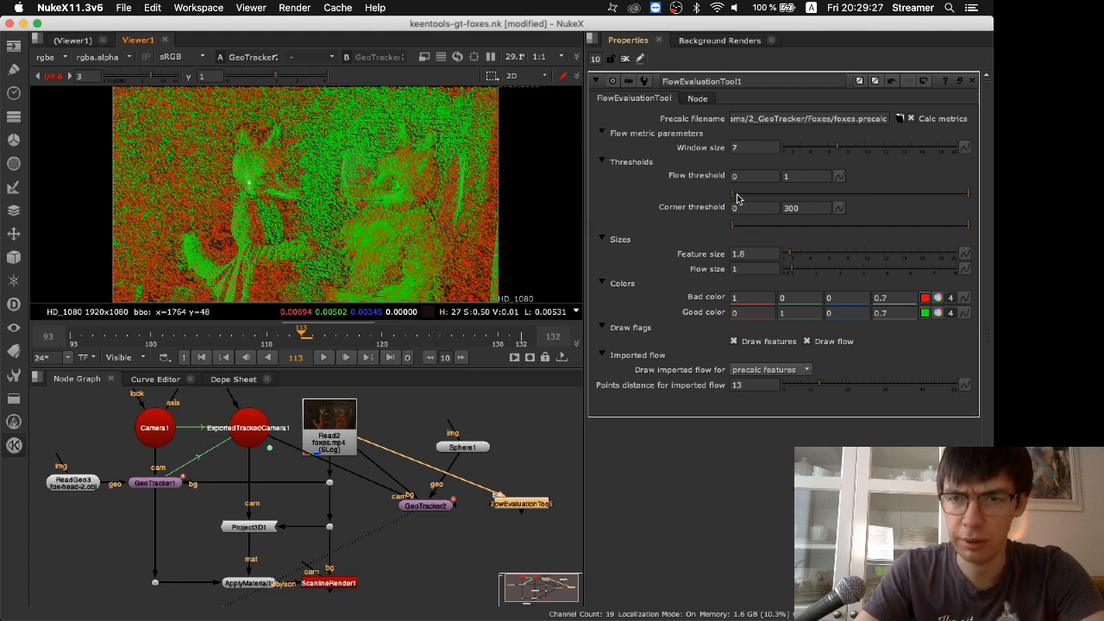
Try raising the lower limits of the corner threshold and the flow threshold in turn, returning each to 0
{"action": "left_click", "coordinate": [735, 226]}
{"action": "left_click_drag", "start_coordinate": [735, 226], "coordinate": [734, 227]}
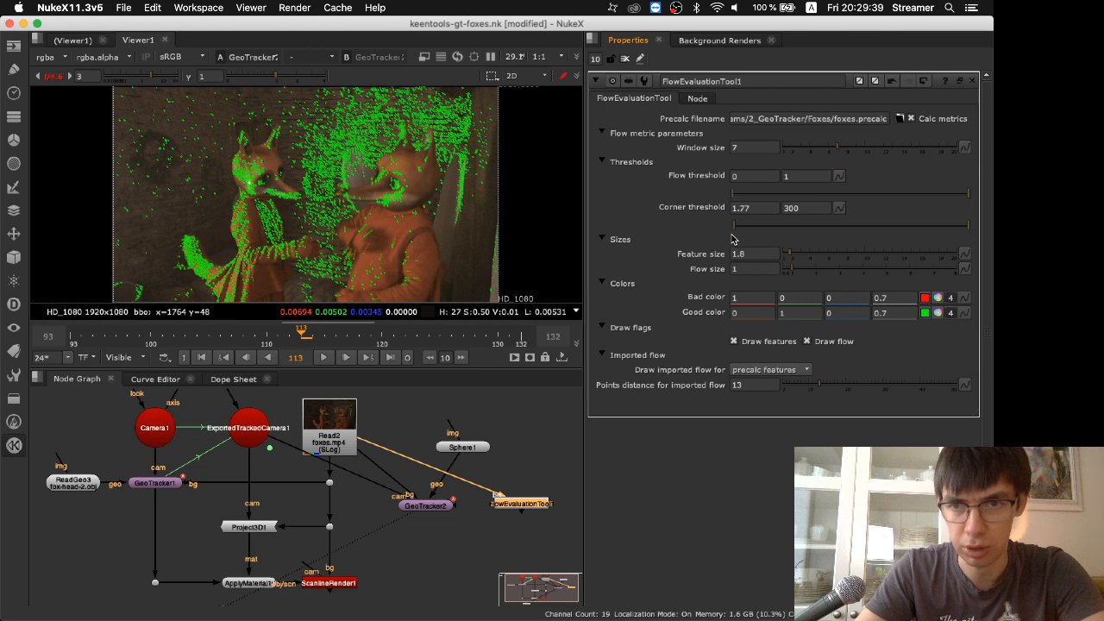
{"action": "left_click", "coordinate": [736, 225]}
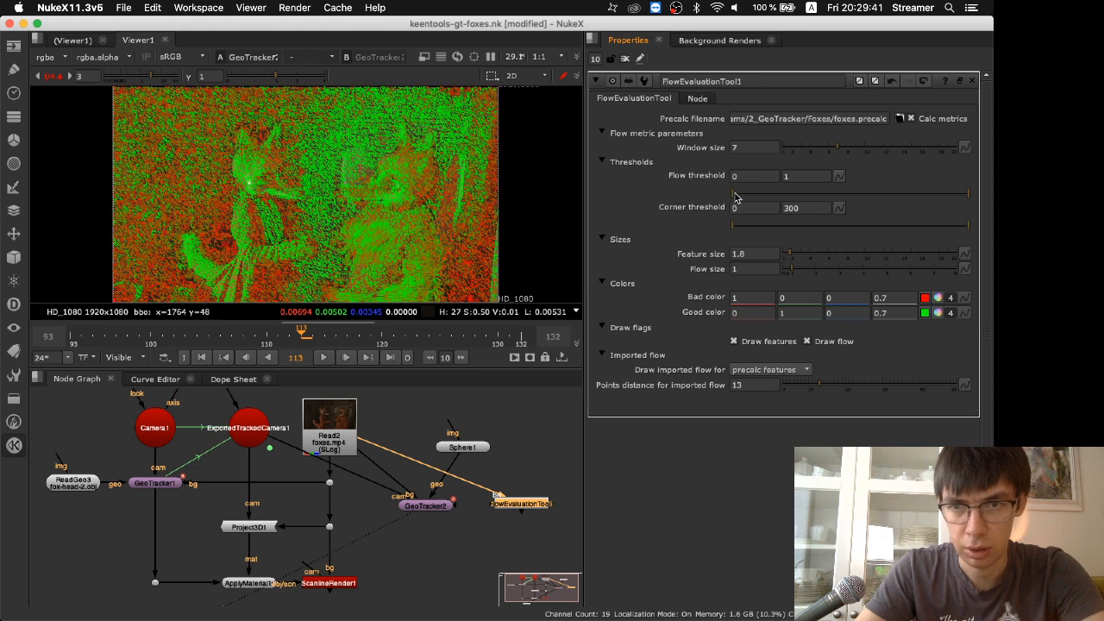
{"action": "left_click_drag", "start_coordinate": [738, 196], "coordinate": [871, 195]}
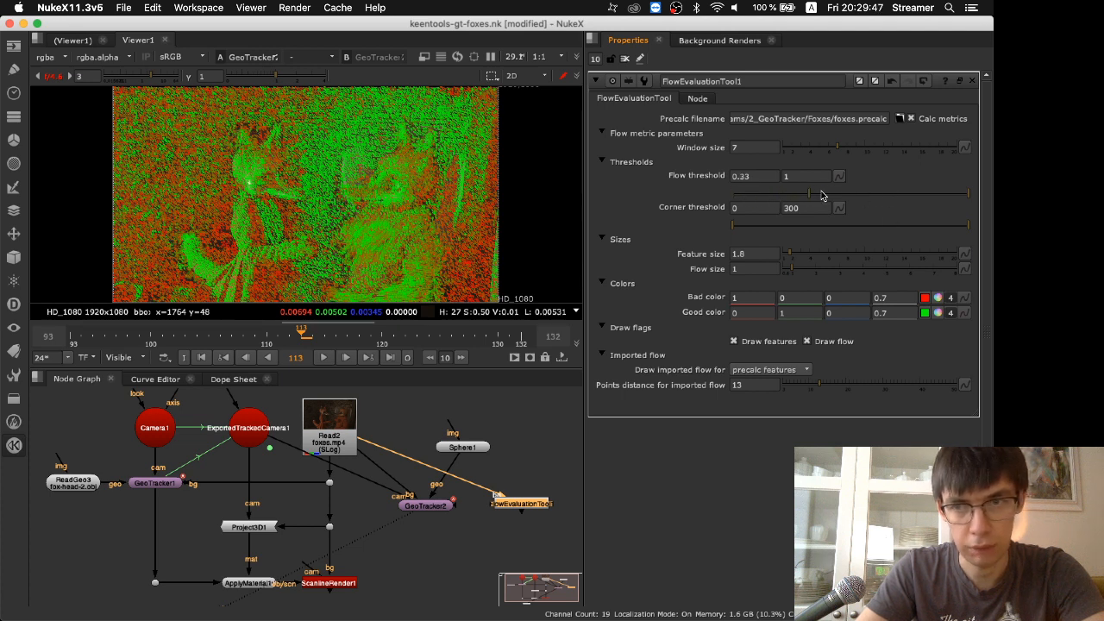
{"action": "left_click_drag", "start_coordinate": [853, 201], "coordinate": [656, 199]}
Lower the flow threshold's upper limit to 0.88 and switch to the slide presentation
{"action": "left_click_drag", "start_coordinate": [967, 196], "coordinate": [942, 200]}
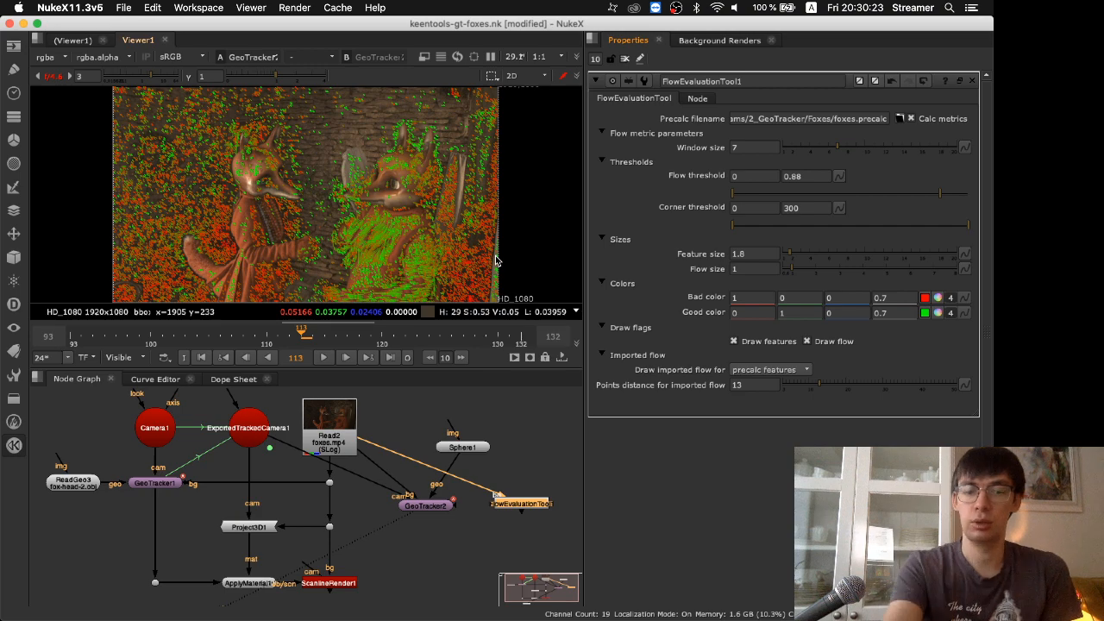
{"action": "key", "text": "super+Tab"}
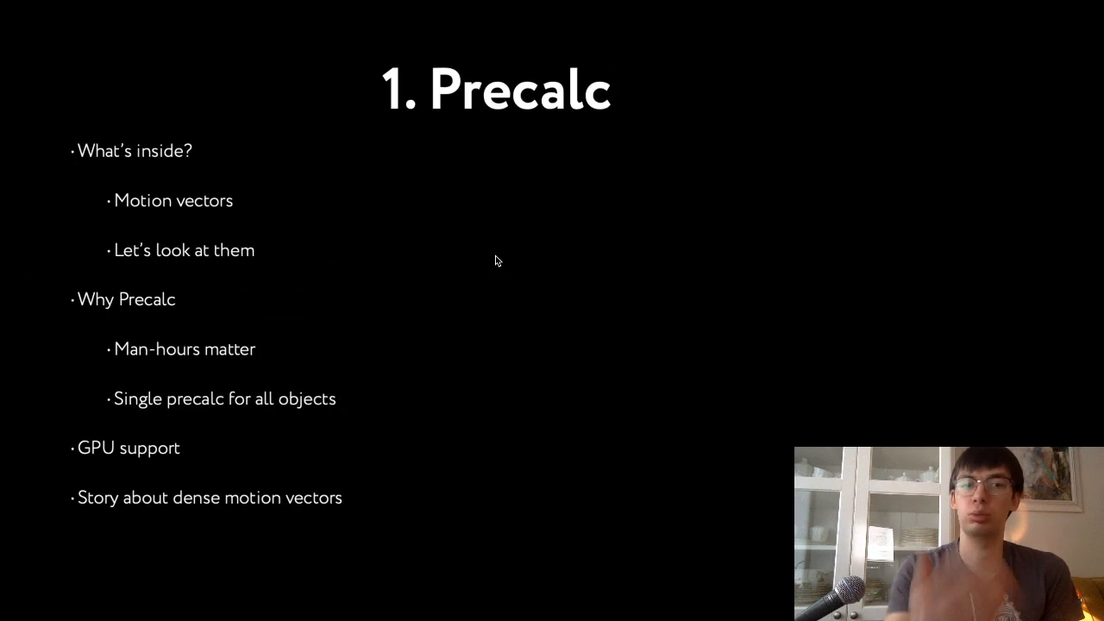
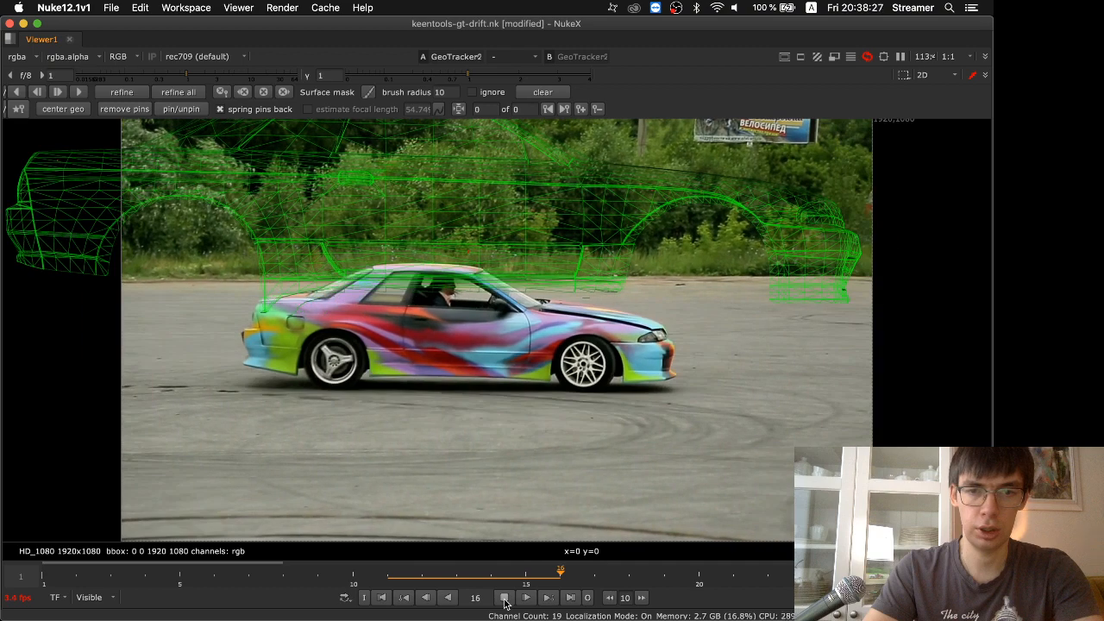
Play the drift shot over the global frame range with the viewer overlay hidden, and stop playback
{"action": "key", "text": "o"}
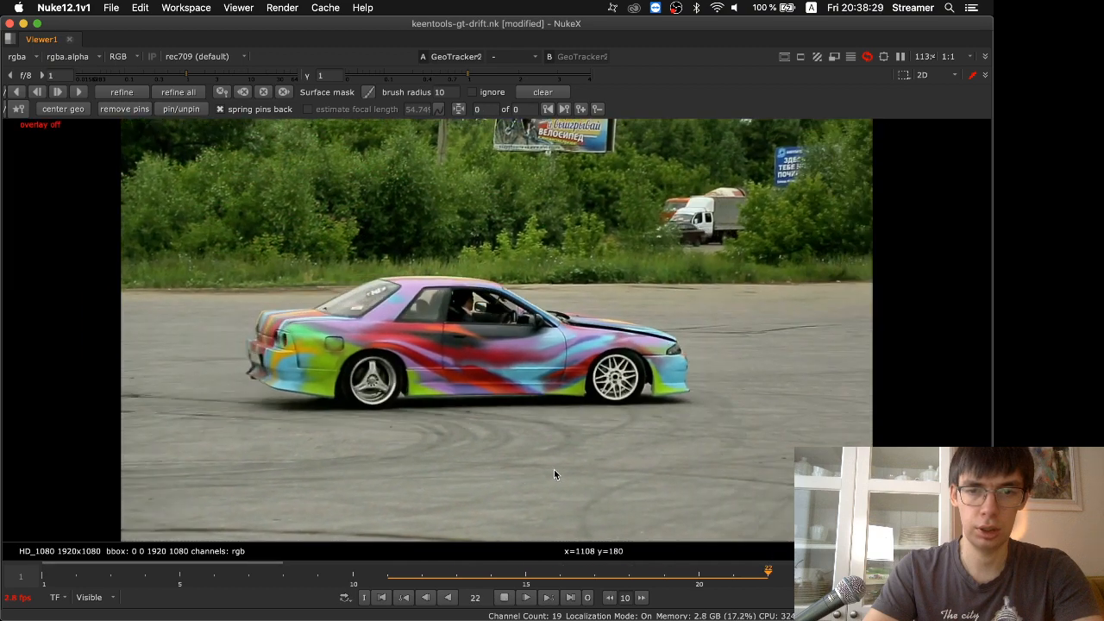
{"action": "middle_click", "coordinate": [538, 565]}
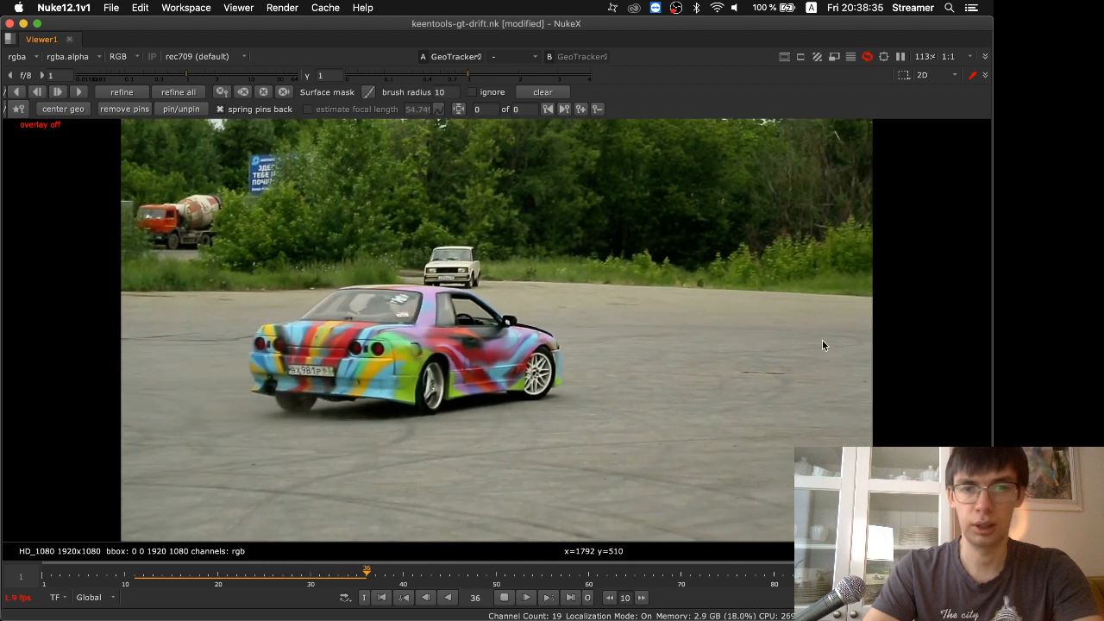
{"action": "left_click", "coordinate": [41, 583]}
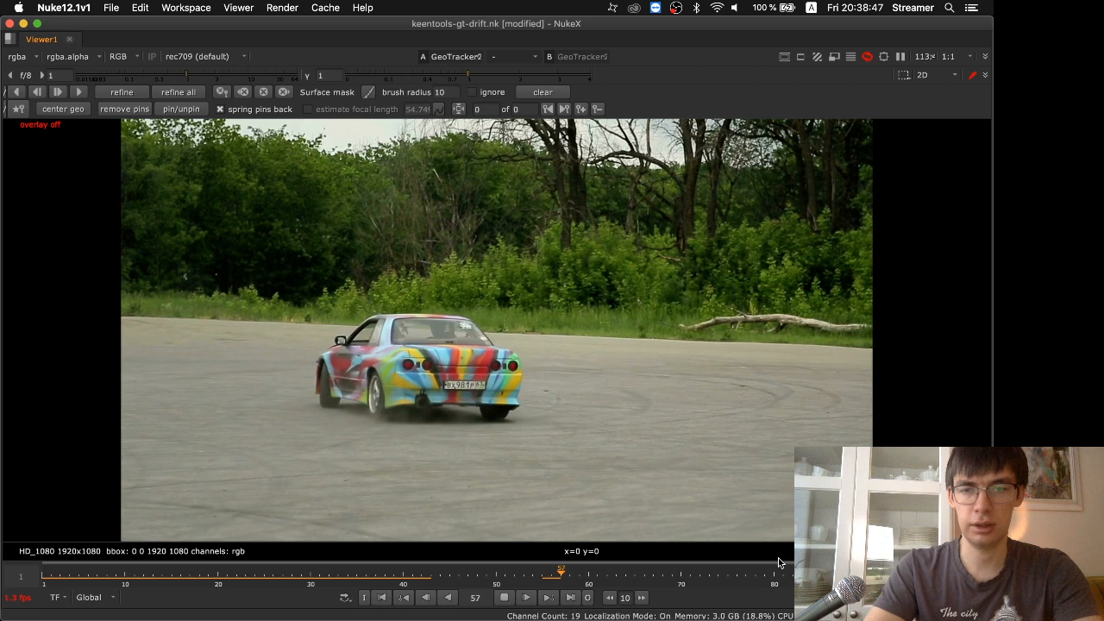
{"action": "left_click", "coordinate": [507, 596]}
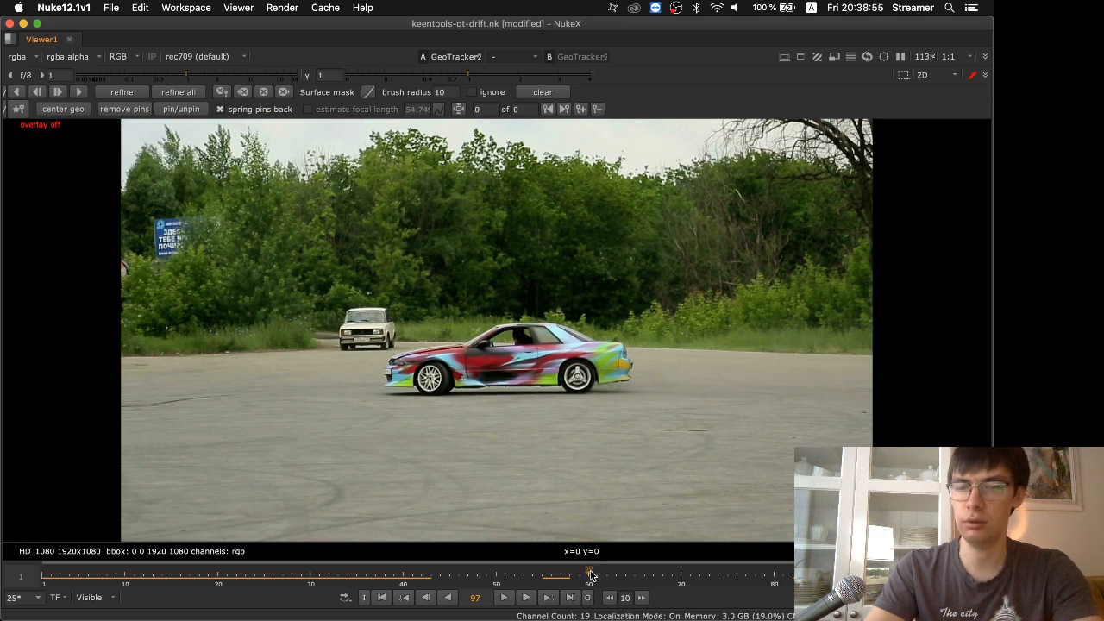
Go to frame 45, centre the car geometry with the overlay shown, and pin its rear to the filmed car's tail lights
{"action": "left_click_drag", "start_coordinate": [590, 576], "coordinate": [450, 580]}
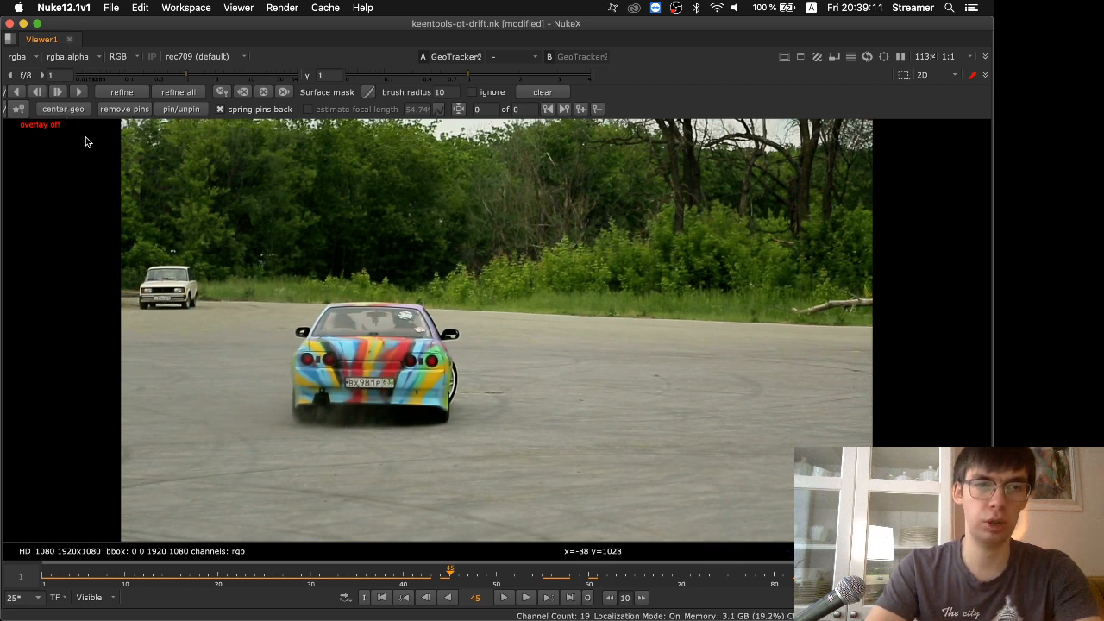
{"action": "left_click", "coordinate": [69, 110]}
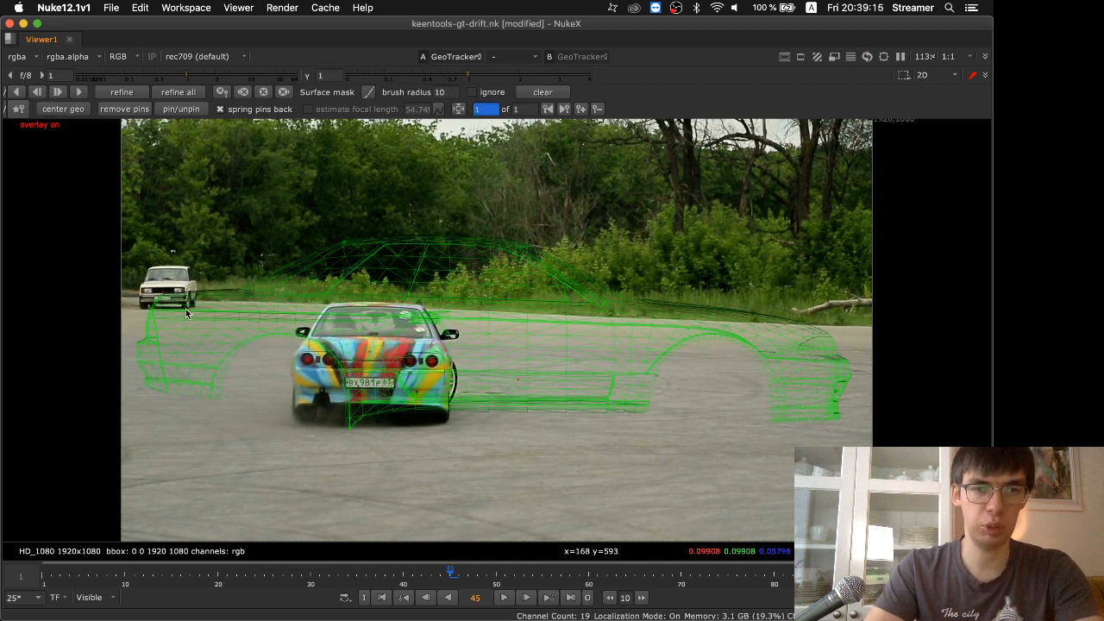
{"action": "left_click_drag", "start_coordinate": [147, 328], "coordinate": [616, 390]}
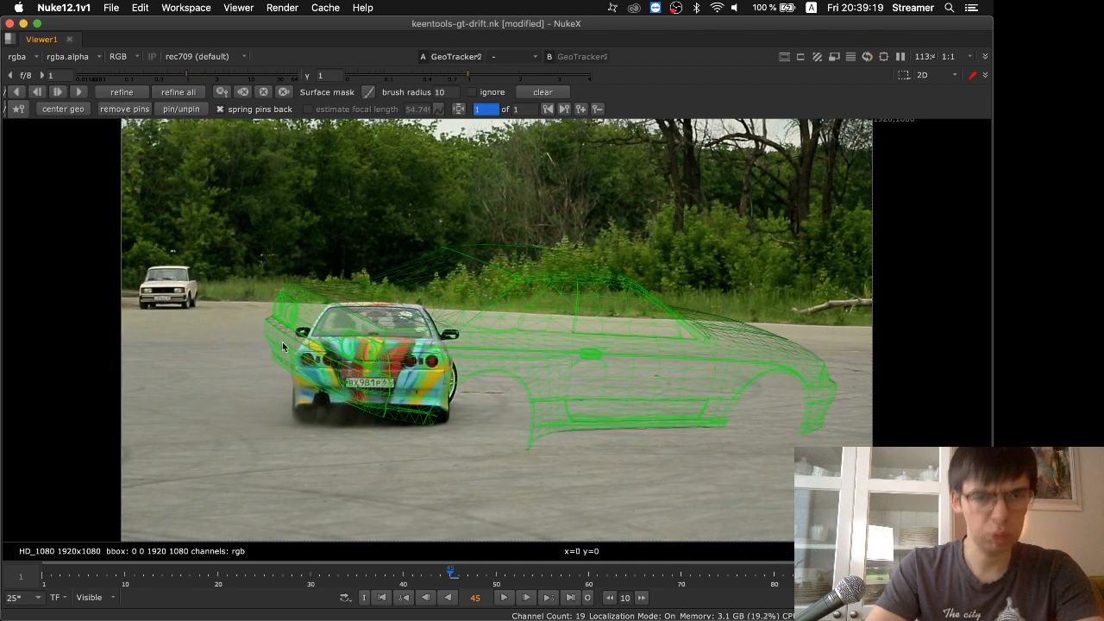
{"action": "left_click_drag", "start_coordinate": [366, 355], "coordinate": [433, 367]}
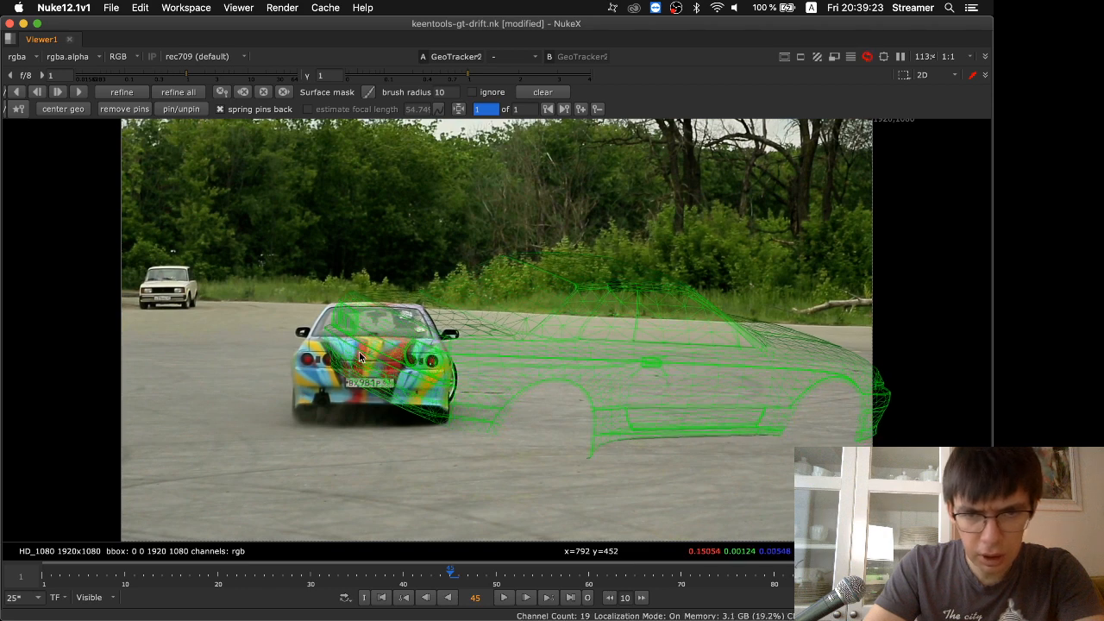
{"action": "left_click_drag", "start_coordinate": [340, 313], "coordinate": [306, 360]}
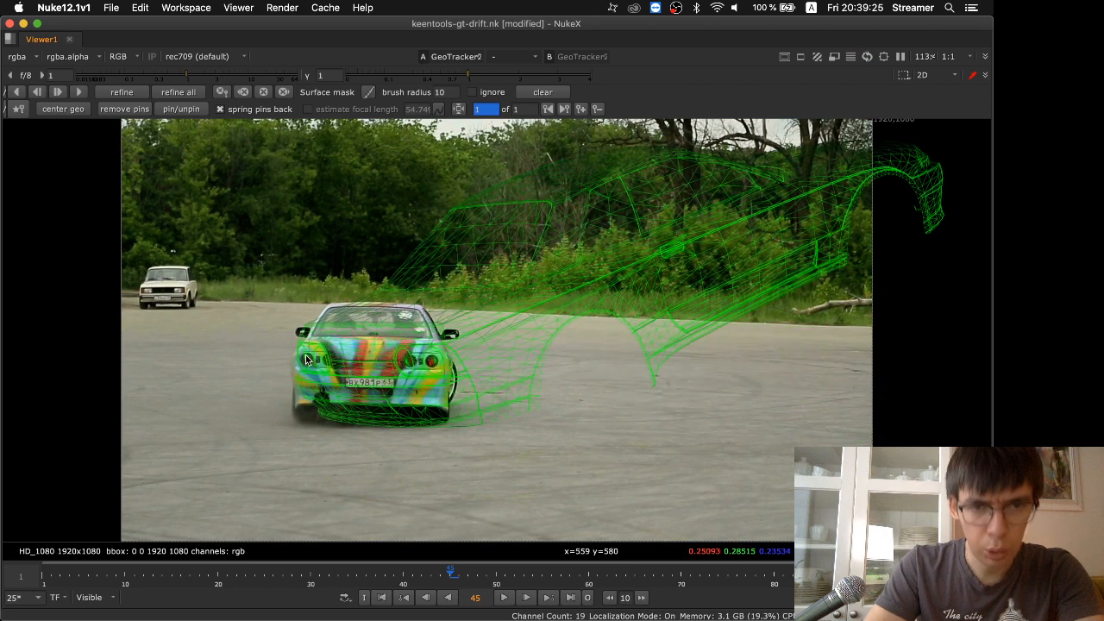
Set the 2D handle size to 10.2 in the Viewer Handles preferences
{"action": "left_click", "coordinate": [63, 6]}
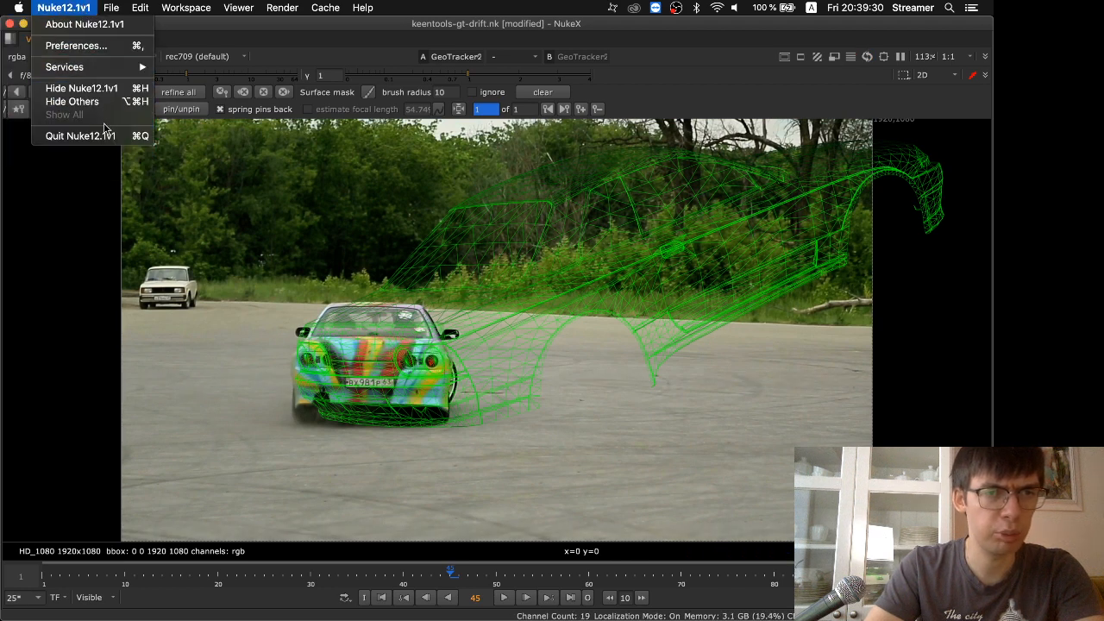
{"action": "left_click", "coordinate": [85, 48]}
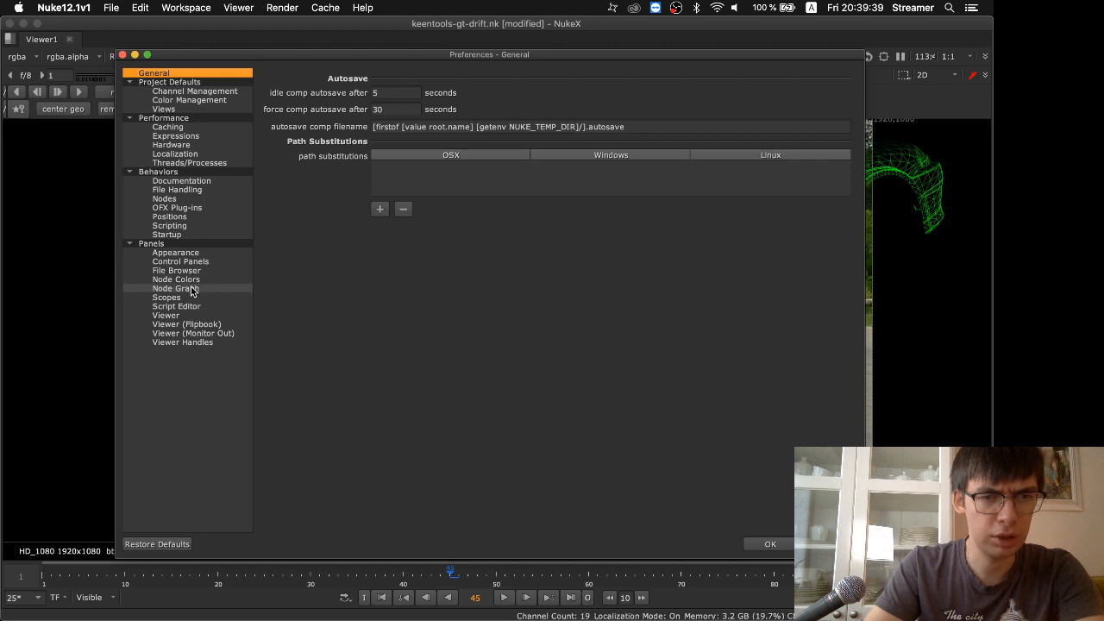
{"action": "left_click", "coordinate": [190, 316]}
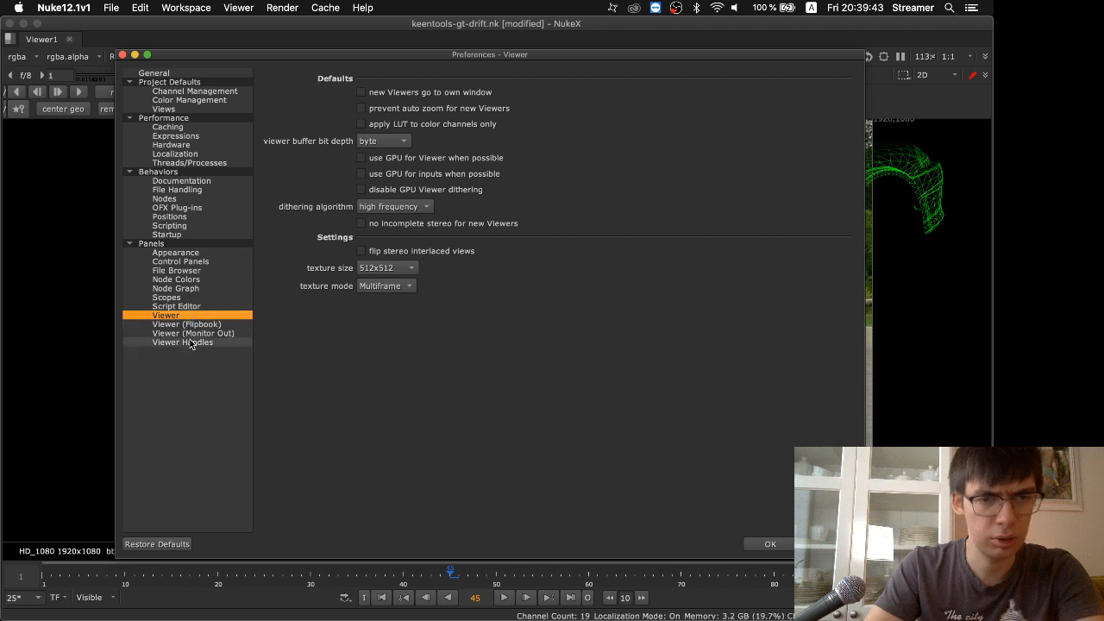
{"action": "left_click", "coordinate": [190, 342]}
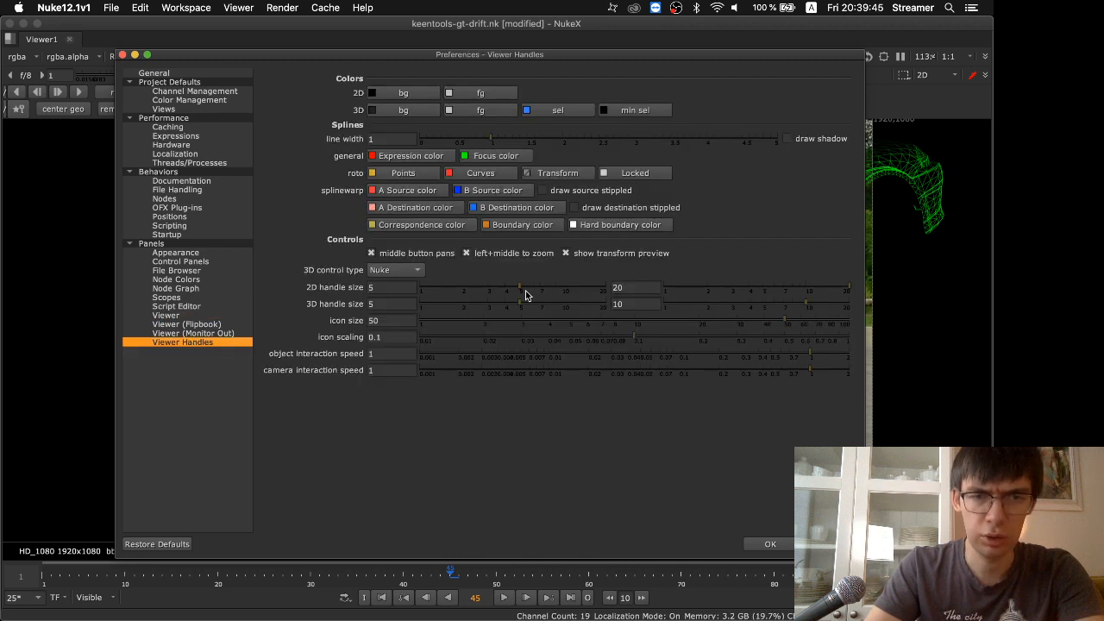
{"action": "left_click_drag", "start_coordinate": [526, 290], "coordinate": [575, 284]}
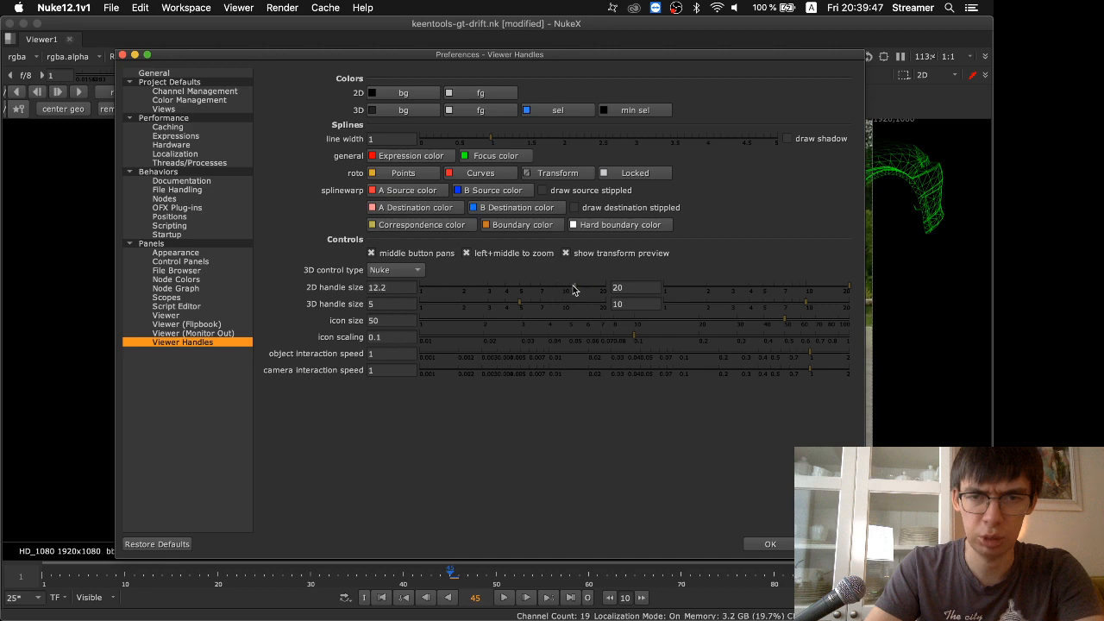
{"action": "left_click", "coordinate": [771, 544]}
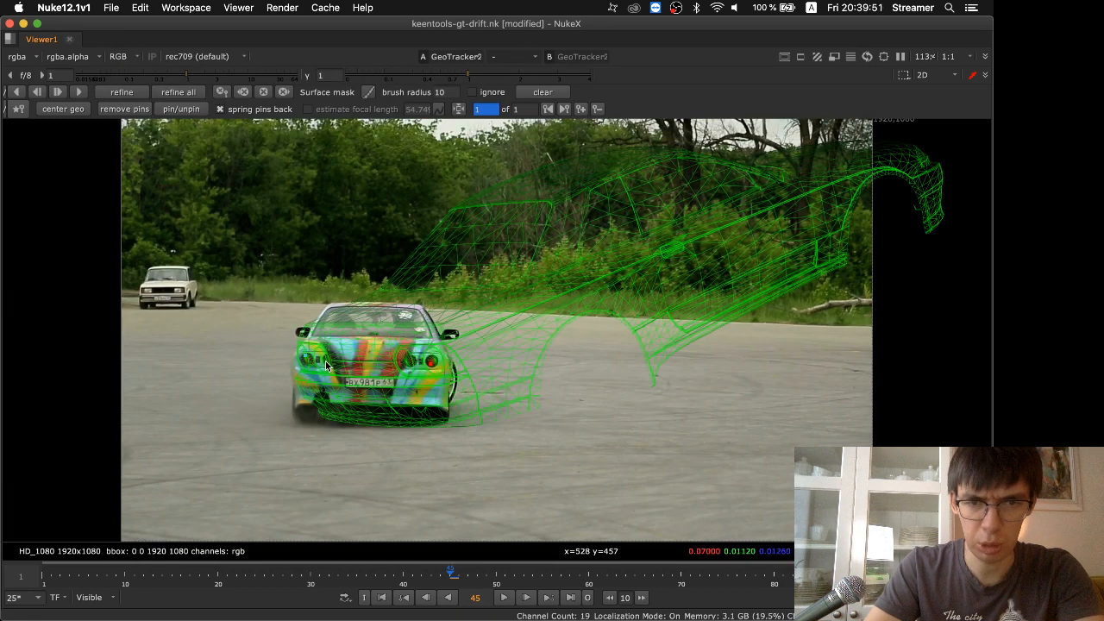
Try to align the model's tail lights and body with the filmed car at frame 45, and remove that keyframe
{"action": "left_click_drag", "start_coordinate": [322, 361], "coordinate": [311, 360]}
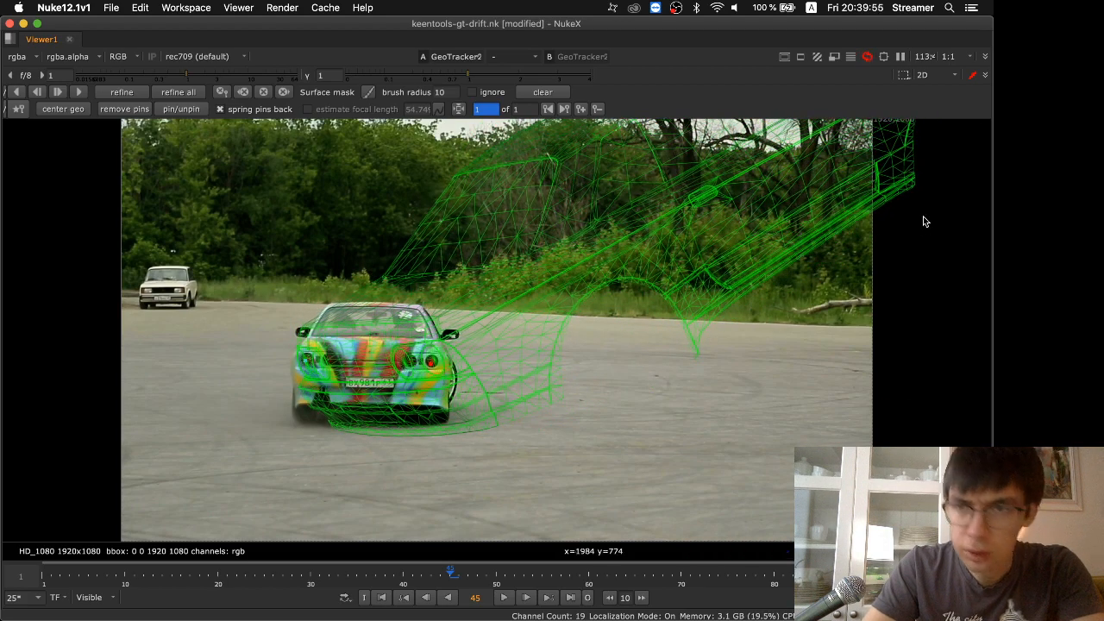
{"action": "left_click_drag", "start_coordinate": [893, 180], "coordinate": [631, 302]}
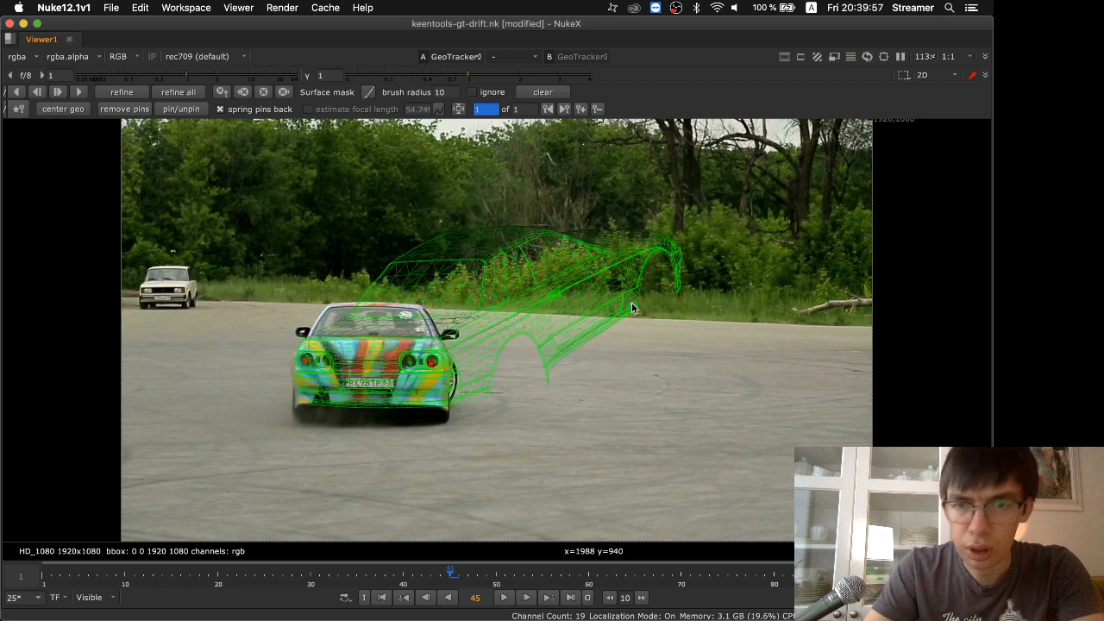
{"action": "scroll", "coordinate": [632, 302], "scroll_direction": "up", "scroll_amount": 1}
{"action": "left_click_drag", "start_coordinate": [680, 257], "coordinate": [433, 364]}
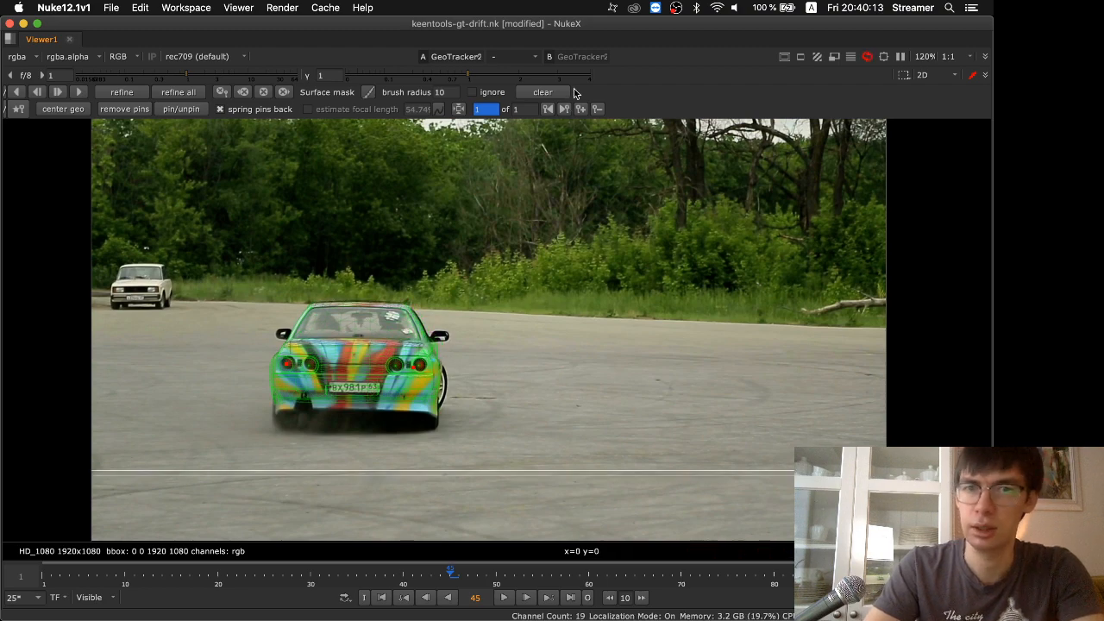
{"action": "left_click", "coordinate": [599, 110]}
Go to frame 30 and pin the car model's front bumper and the lower body behind the front wheel onto the filmed car
{"action": "left_click_drag", "start_coordinate": [450, 574], "coordinate": [340, 581]}
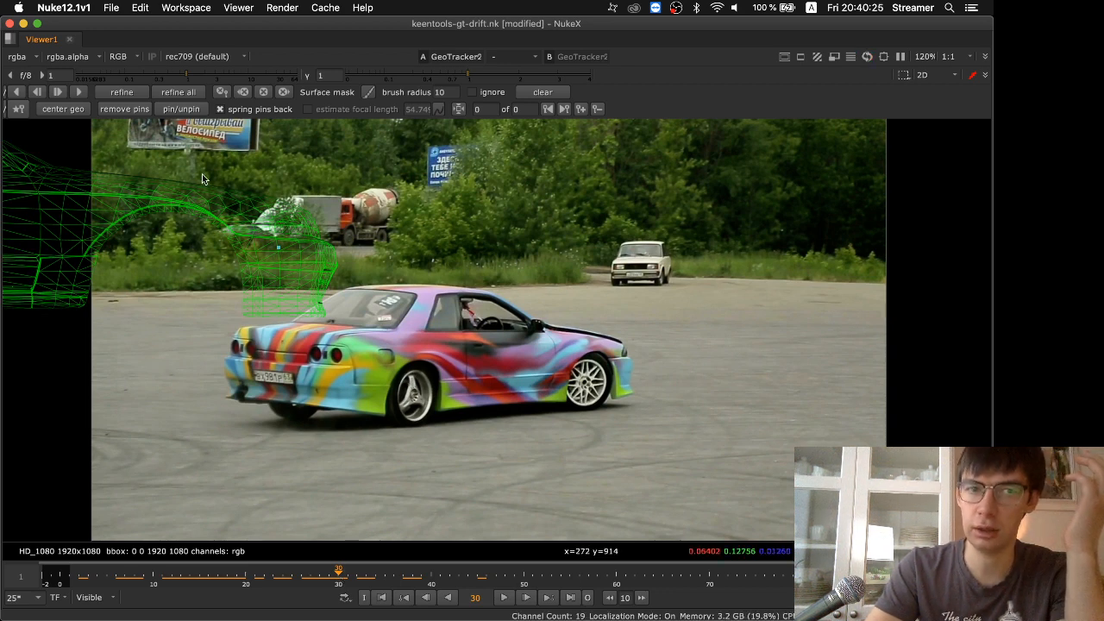
{"action": "left_click_drag", "start_coordinate": [246, 315], "coordinate": [624, 346]}
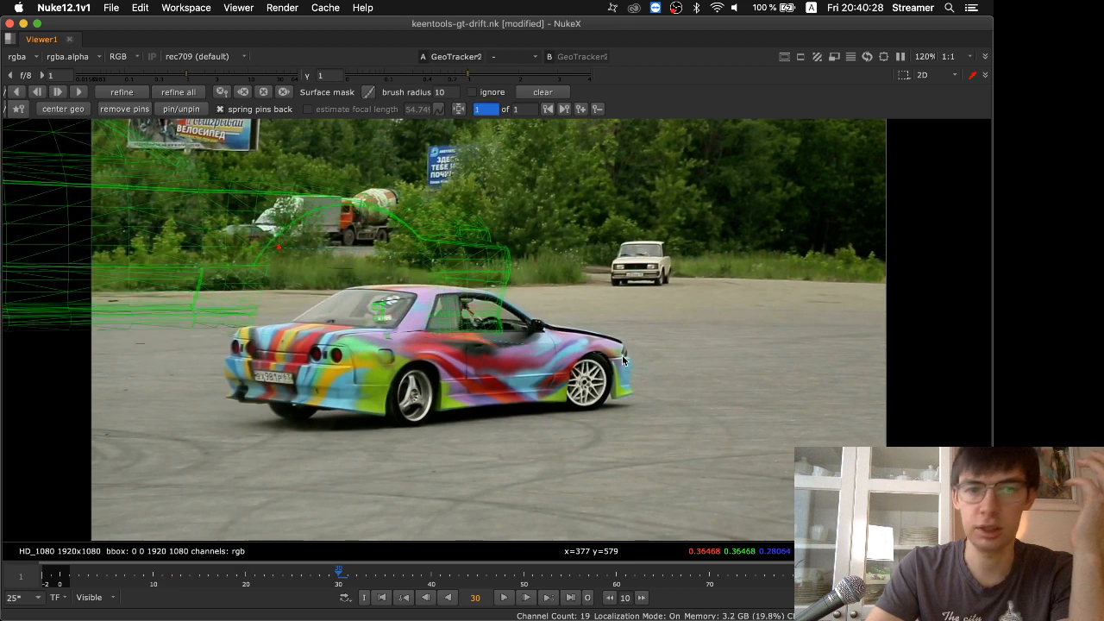
{"action": "left_click", "coordinate": [111, 113]}
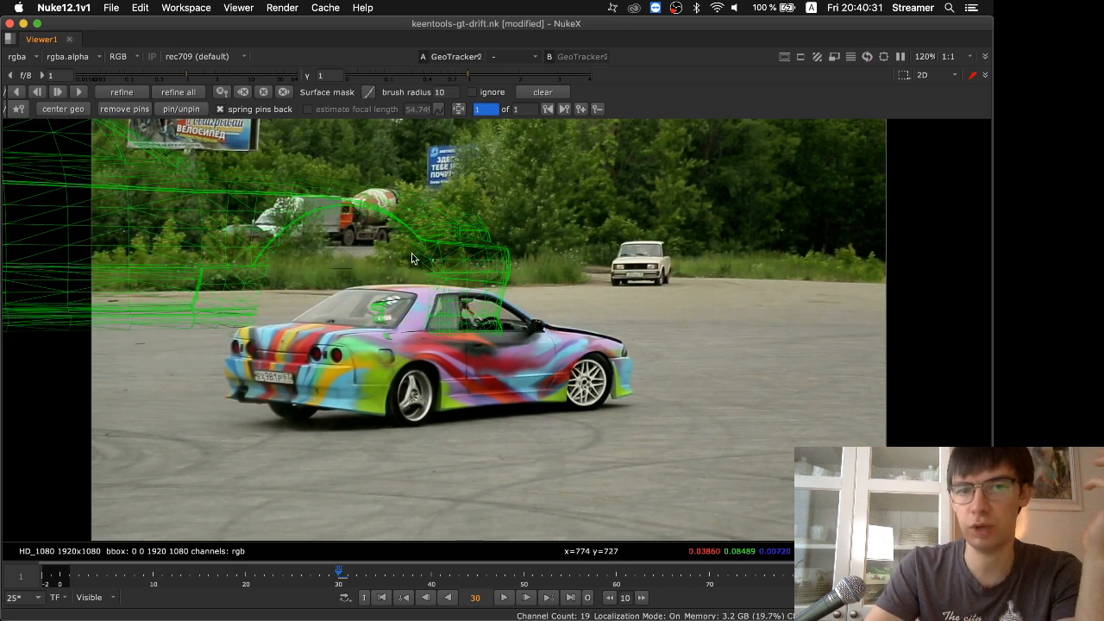
{"action": "left_click_drag", "start_coordinate": [433, 324], "coordinate": [617, 388]}
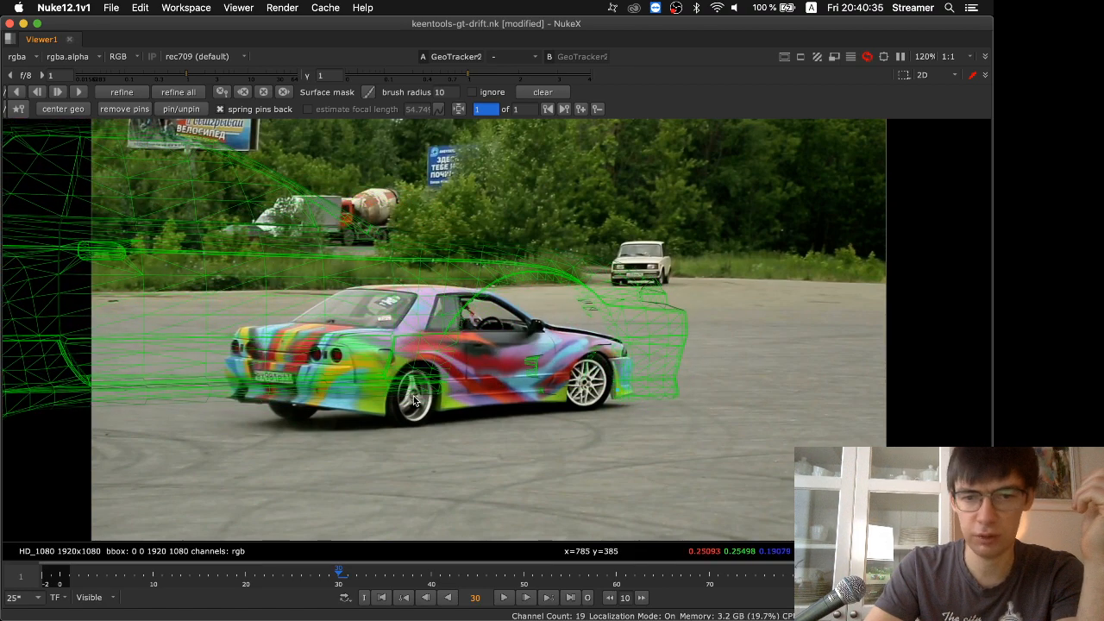
{"action": "left_click_drag", "start_coordinate": [441, 388], "coordinate": [564, 393]}
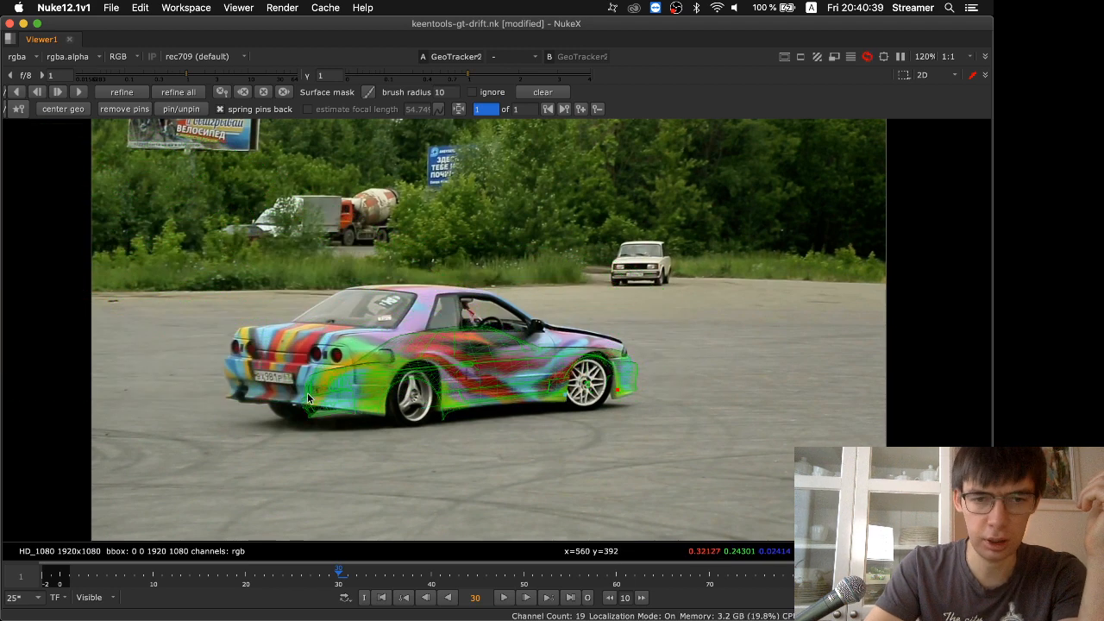
Pin the model's rear end and tail lights onto those of the filmed car at frame 30
{"action": "left_click_drag", "start_coordinate": [310, 389], "coordinate": [257, 359]}
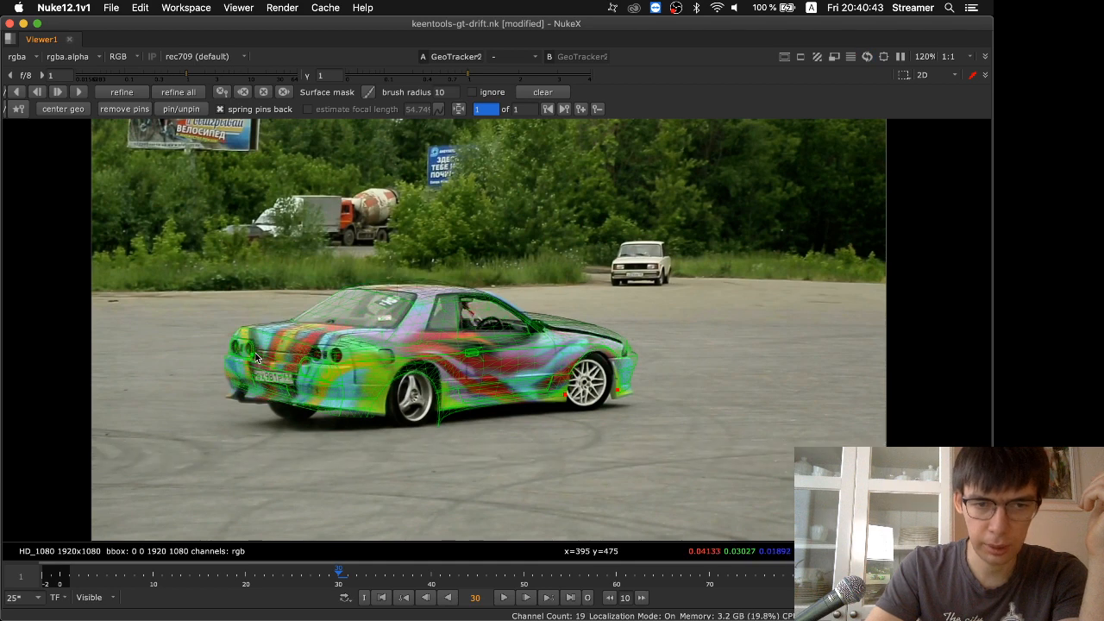
{"action": "left_click_drag", "start_coordinate": [327, 375], "coordinate": [338, 358]}
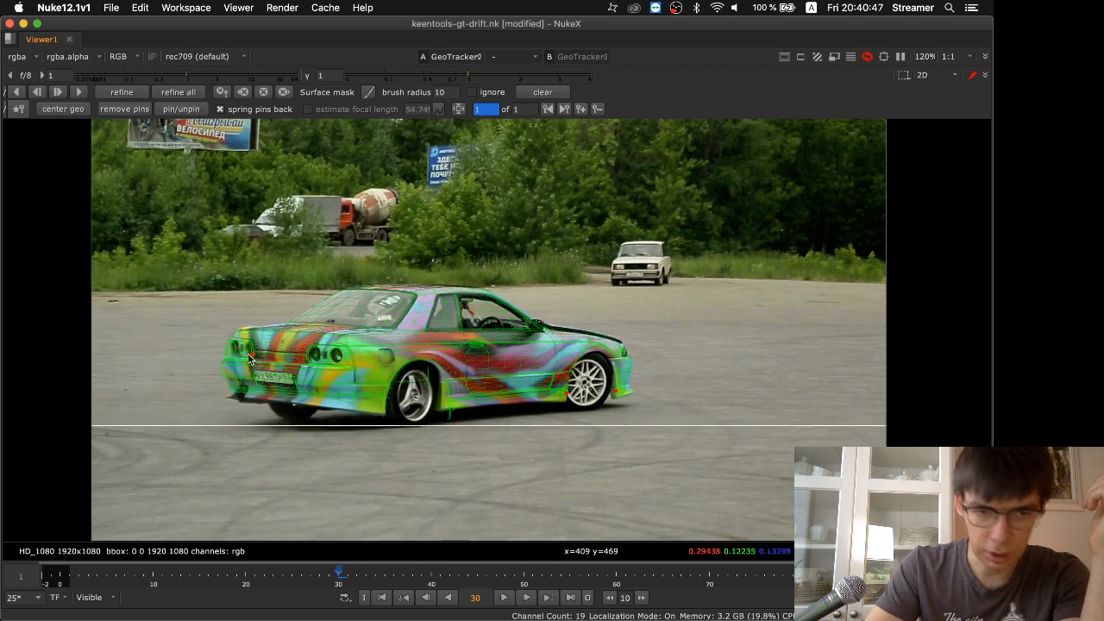
{"action": "left_click_drag", "start_coordinate": [249, 352], "coordinate": [253, 348]}
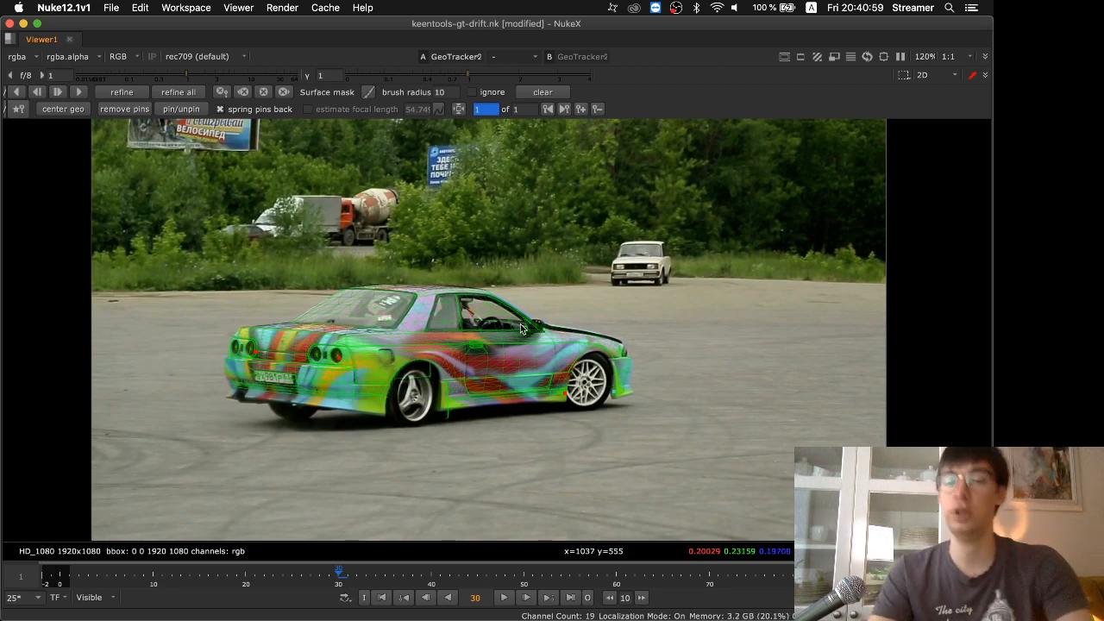
Show the "3. Track" slide in the presentation, and return to NukeX to enable full frame processing for the viewer
{"action": "key", "text": "super+Tab"}
{"action": "key", "text": "super+Tab"}
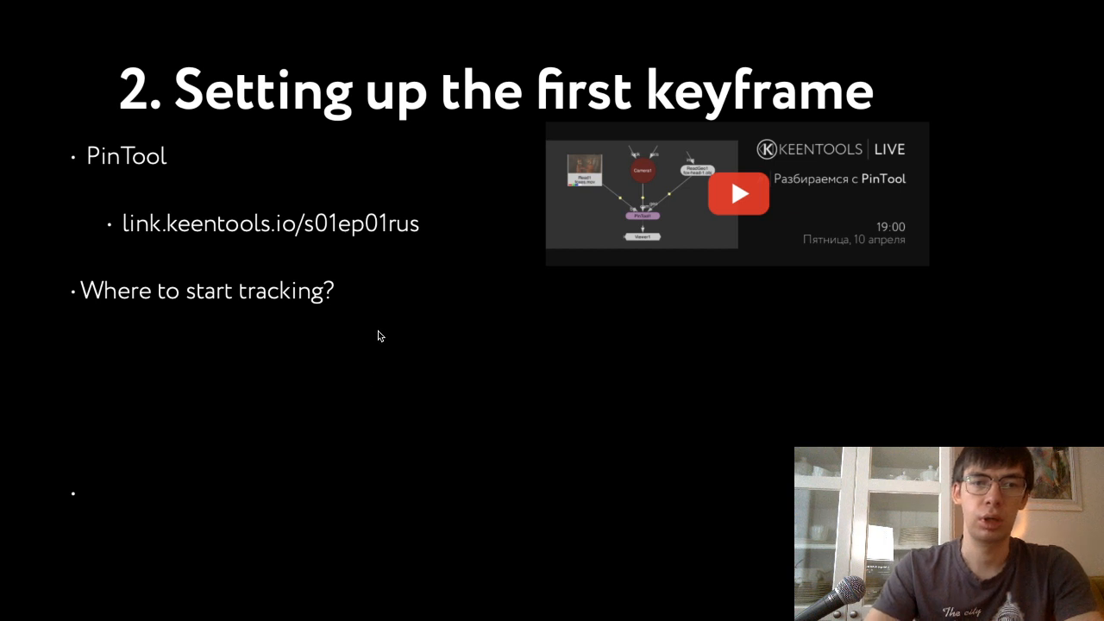
{"action": "key", "text": "Right"}
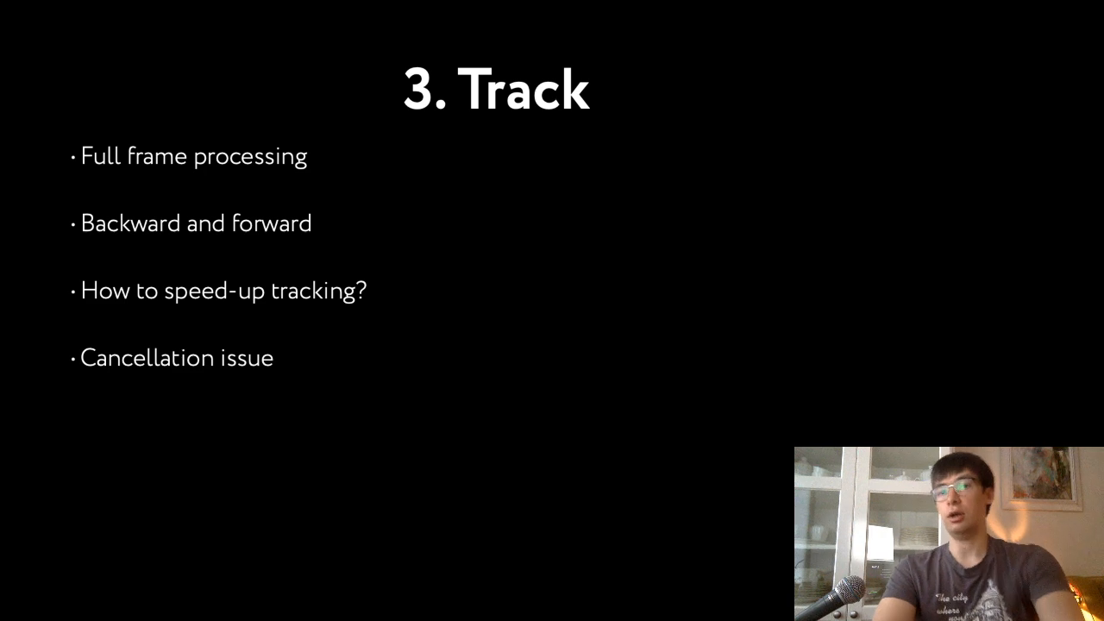
{"action": "key", "text": "super+Tab"}
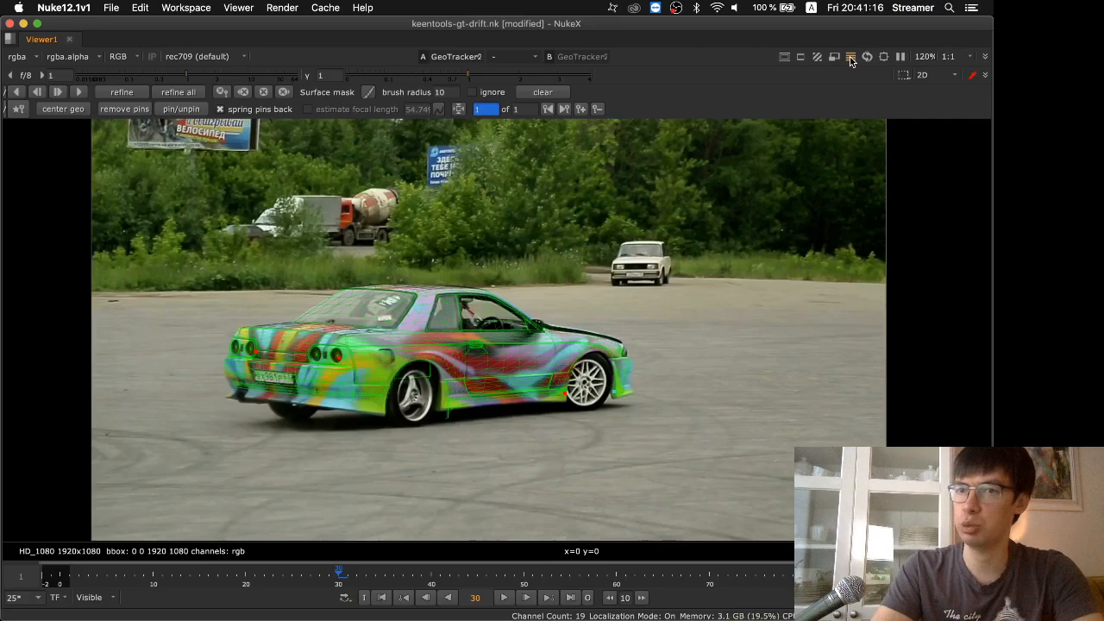
{"action": "left_click", "coordinate": [850, 58]}
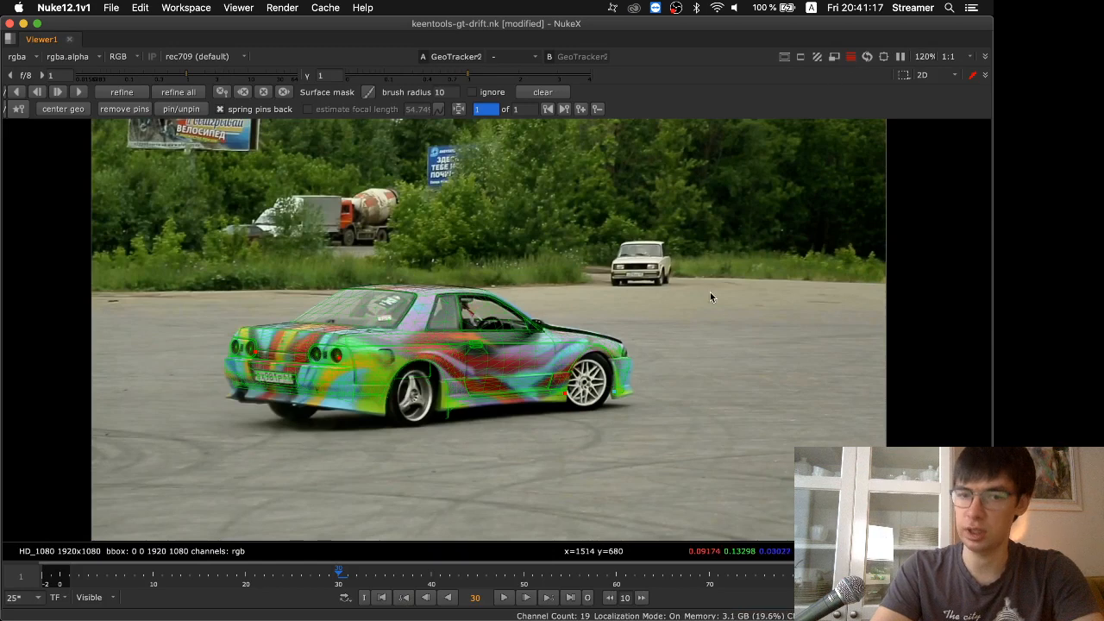
Track the car forward from frame 30, cancel the tracking, and return to frame 30
{"action": "left_click", "coordinate": [81, 94]}
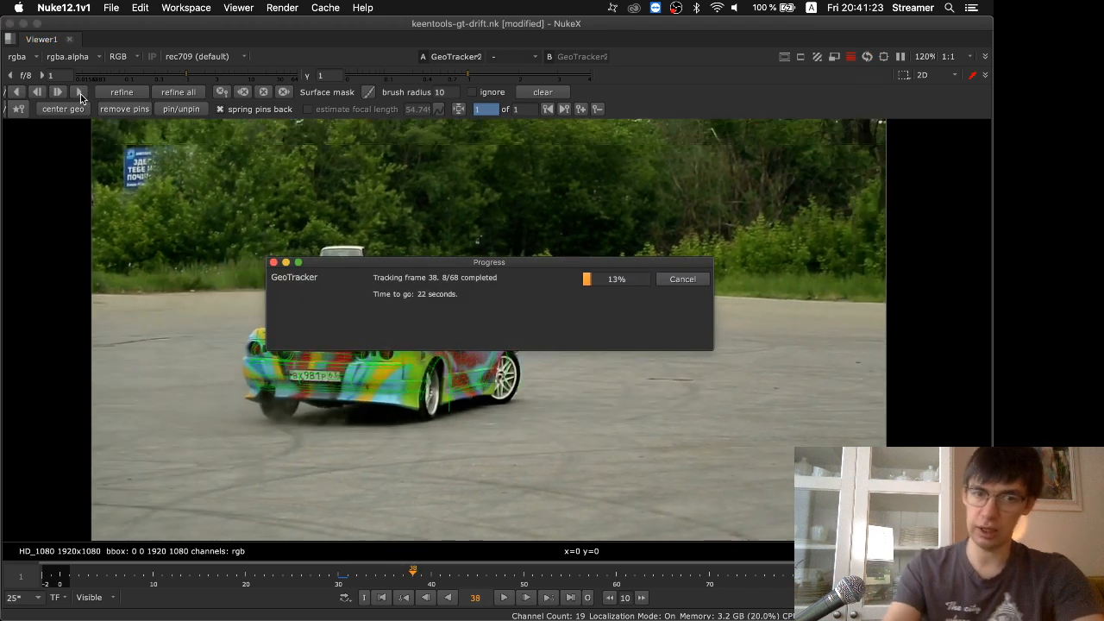
{"action": "left_click", "coordinate": [685, 279]}
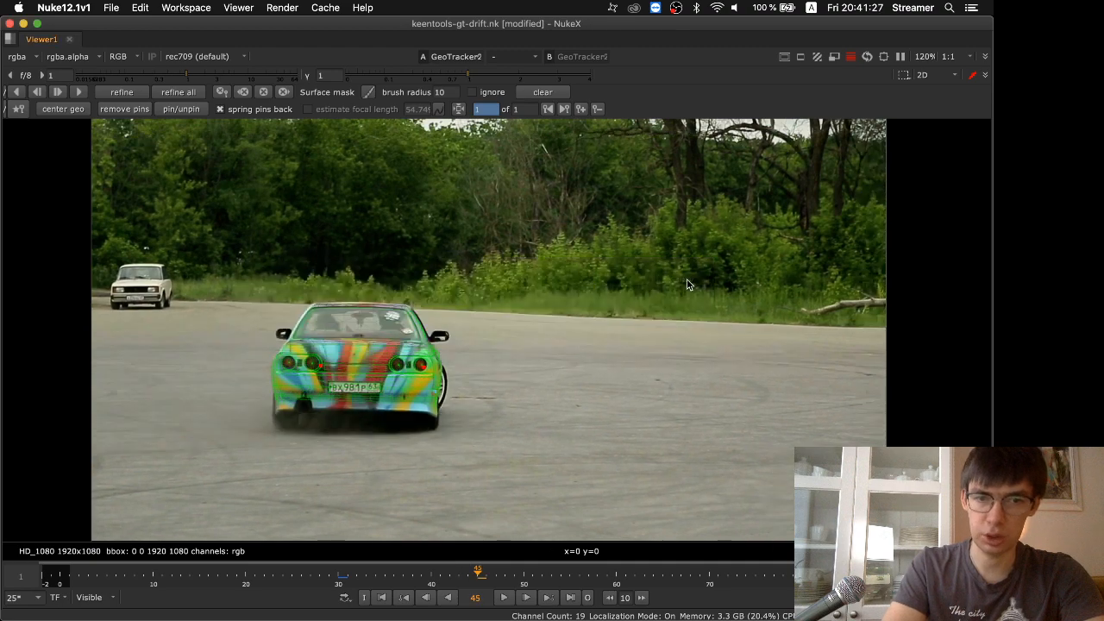
{"action": "left_click_drag", "start_coordinate": [471, 576], "coordinate": [342, 582]}
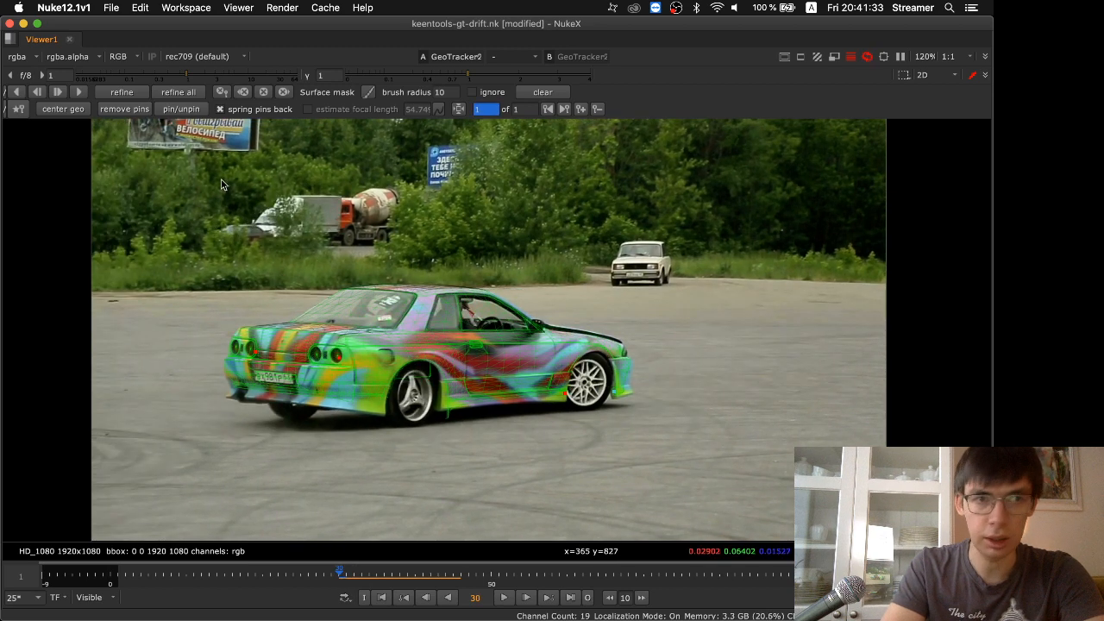
Track the car forward from frame 30 and cancel the tracking at frame 77
{"action": "left_click", "coordinate": [79, 91]}
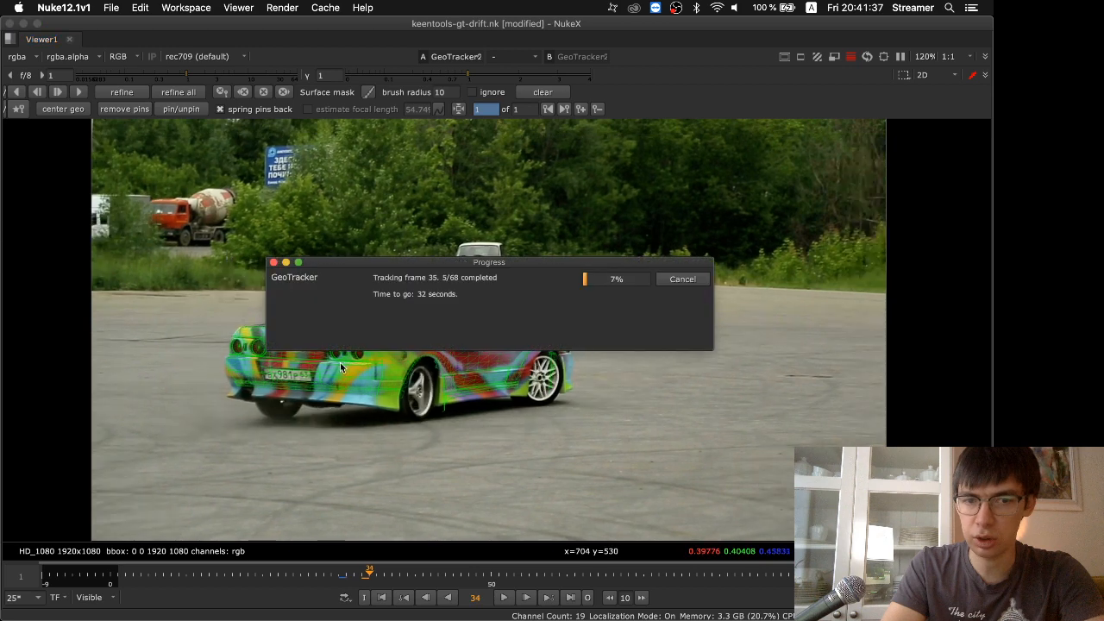
{"action": "left_click_drag", "start_coordinate": [376, 261], "coordinate": [360, 194]}
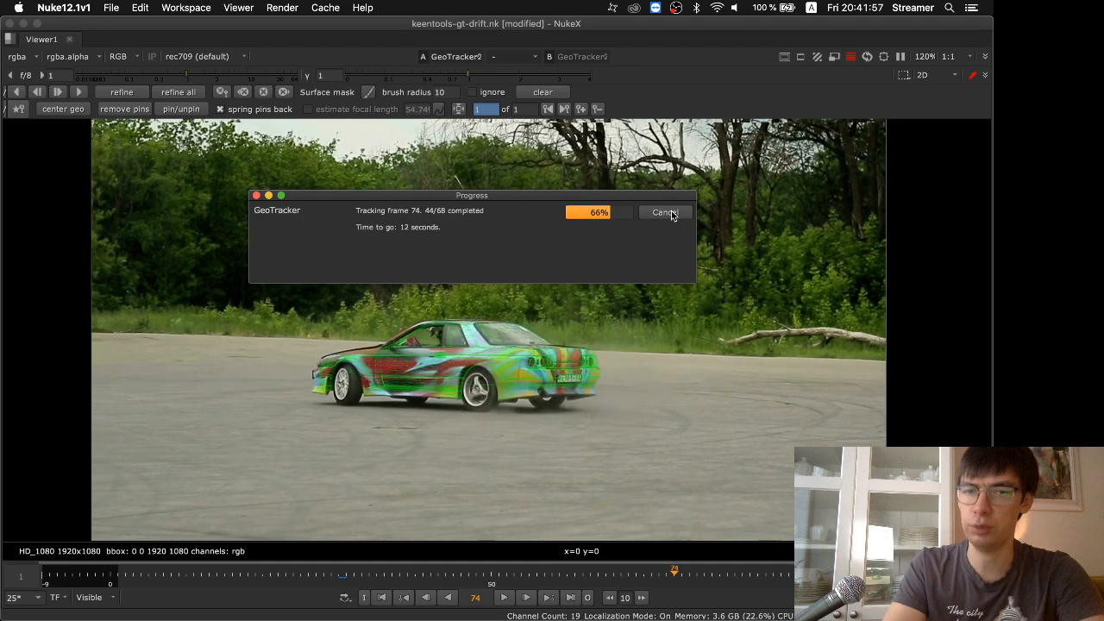
{"action": "left_click", "coordinate": [671, 213]}
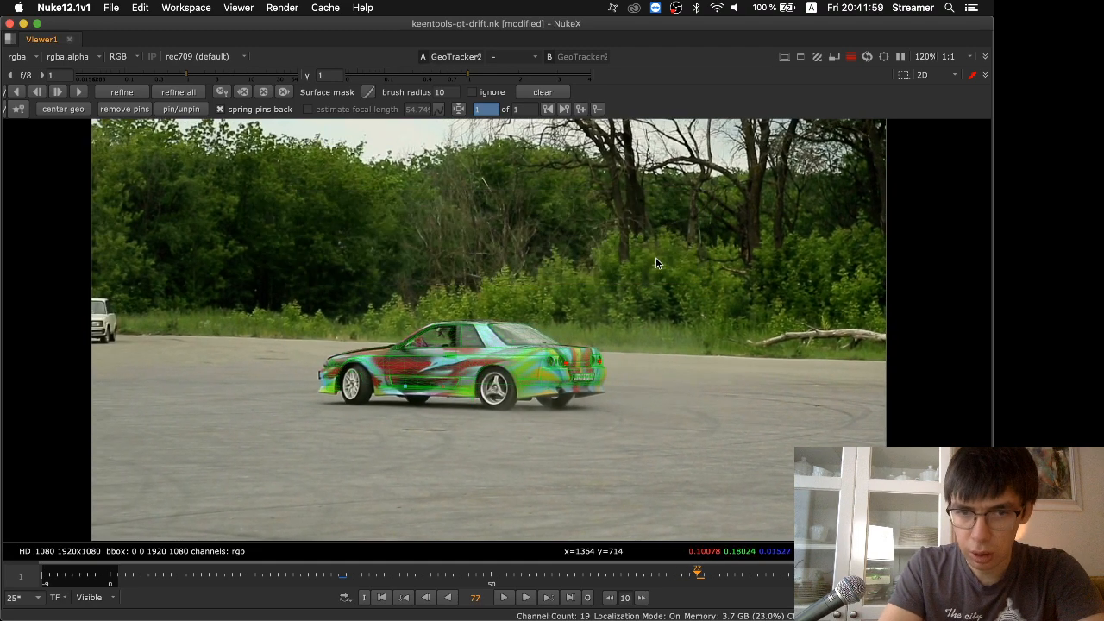
Pin the model's front end onto the filmed car at frame 77 and refine the track
{"action": "scroll", "coordinate": [580, 380], "scroll_direction": "up", "scroll_amount": 5}
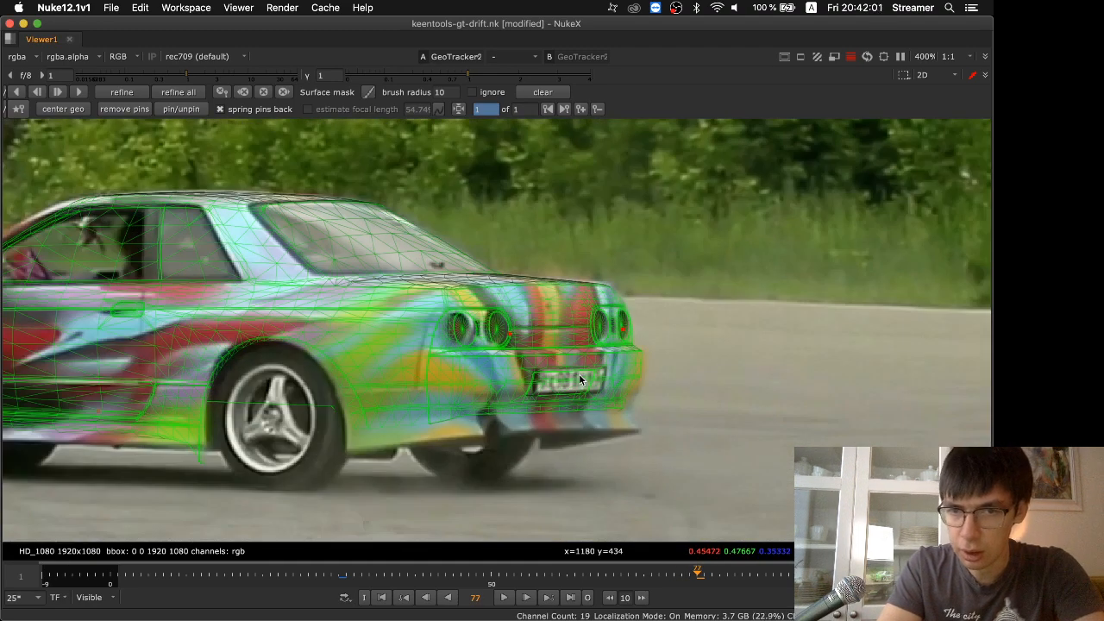
{"action": "scroll", "coordinate": [580, 379], "scroll_direction": "down", "scroll_amount": 3}
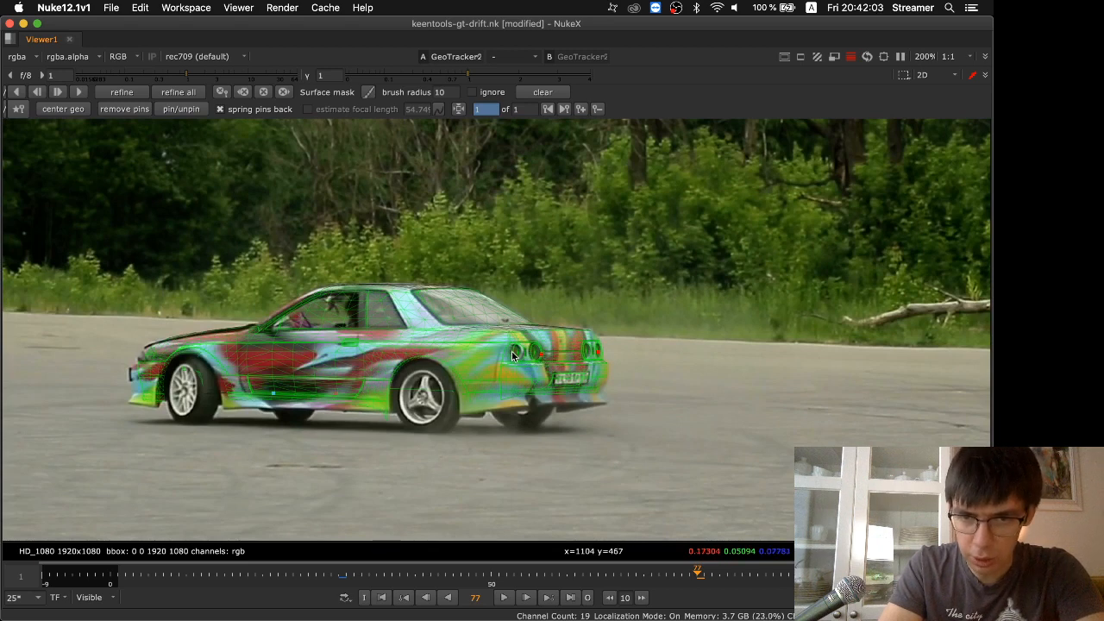
{"action": "left_click", "coordinate": [158, 372]}
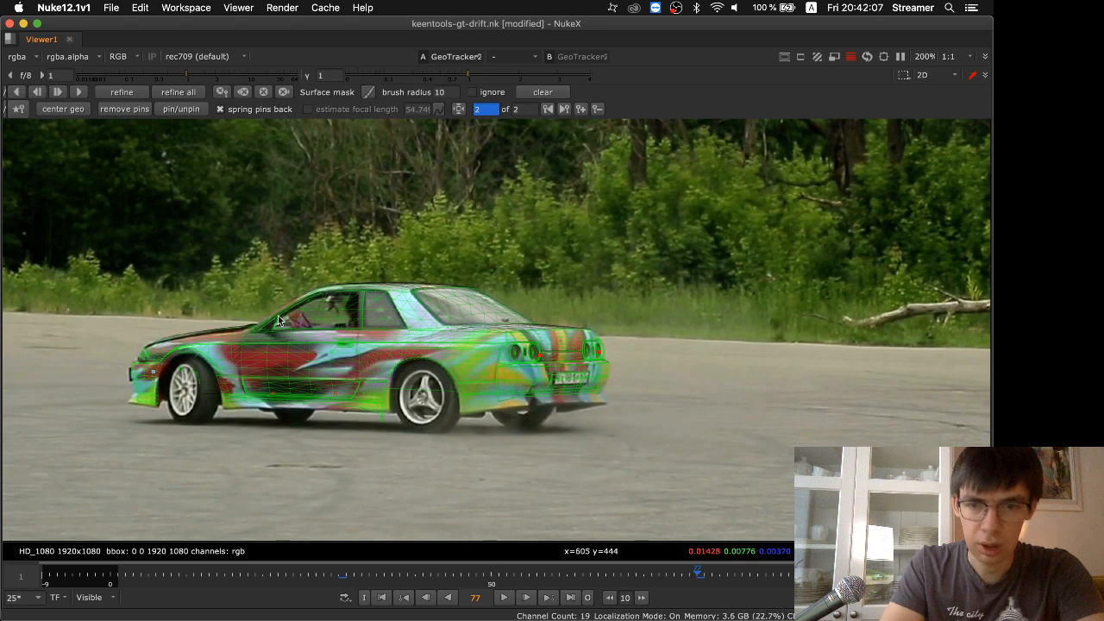
{"action": "left_click", "coordinate": [144, 95]}
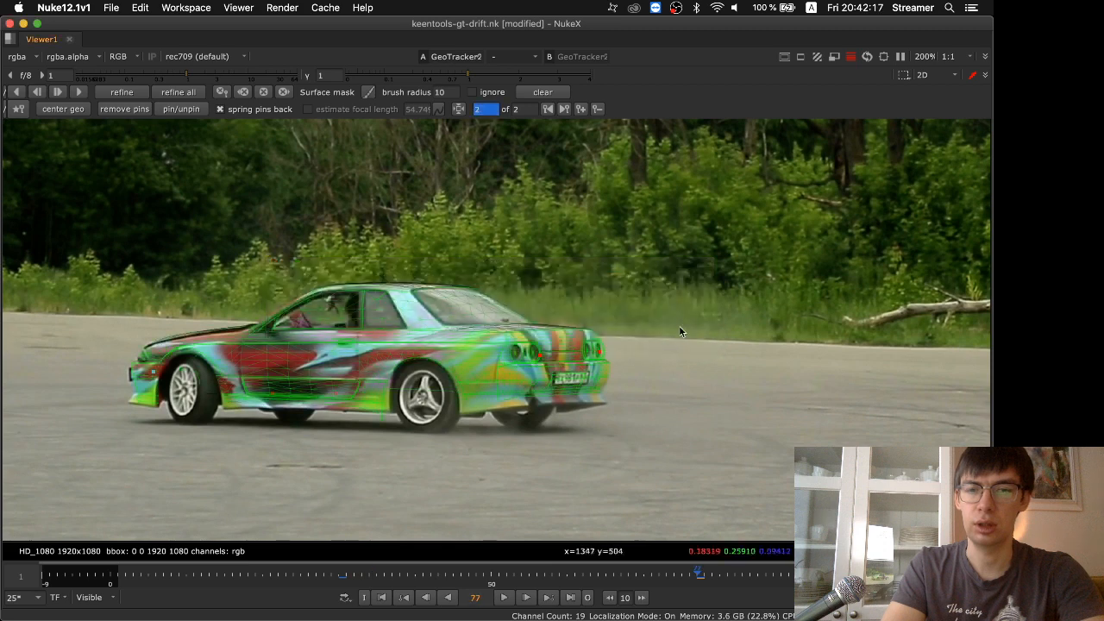
Restrict the timeline to the tracked section starting at frame 30 and play it with the whole image in view
{"action": "left_click", "coordinate": [343, 576]}
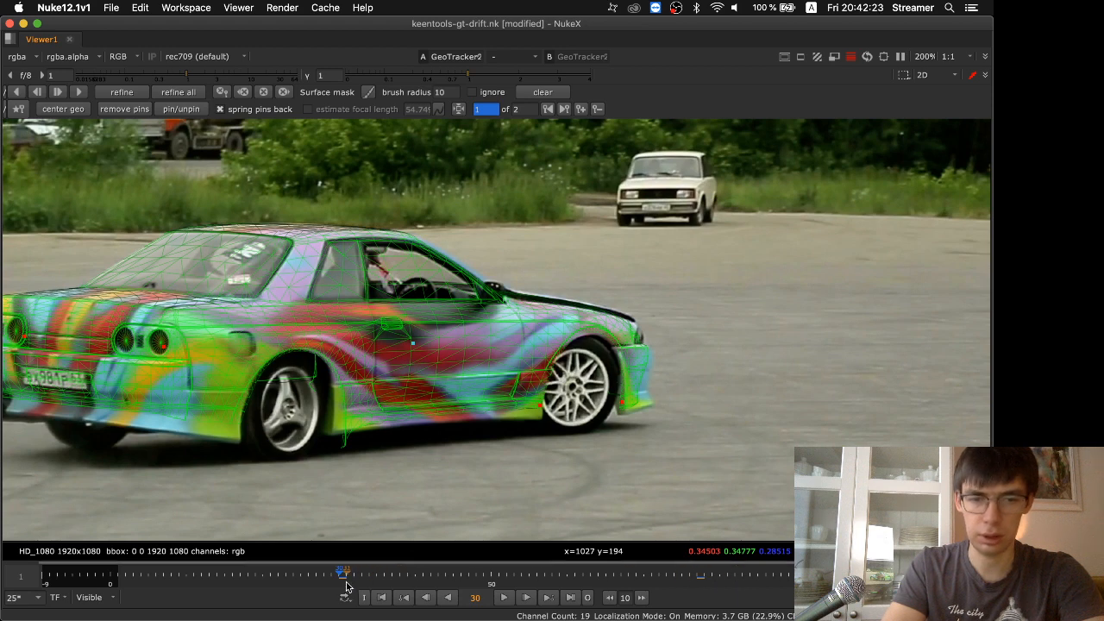
{"action": "scroll", "coordinate": [341, 579], "scroll_direction": "down", "scroll_amount": 2}
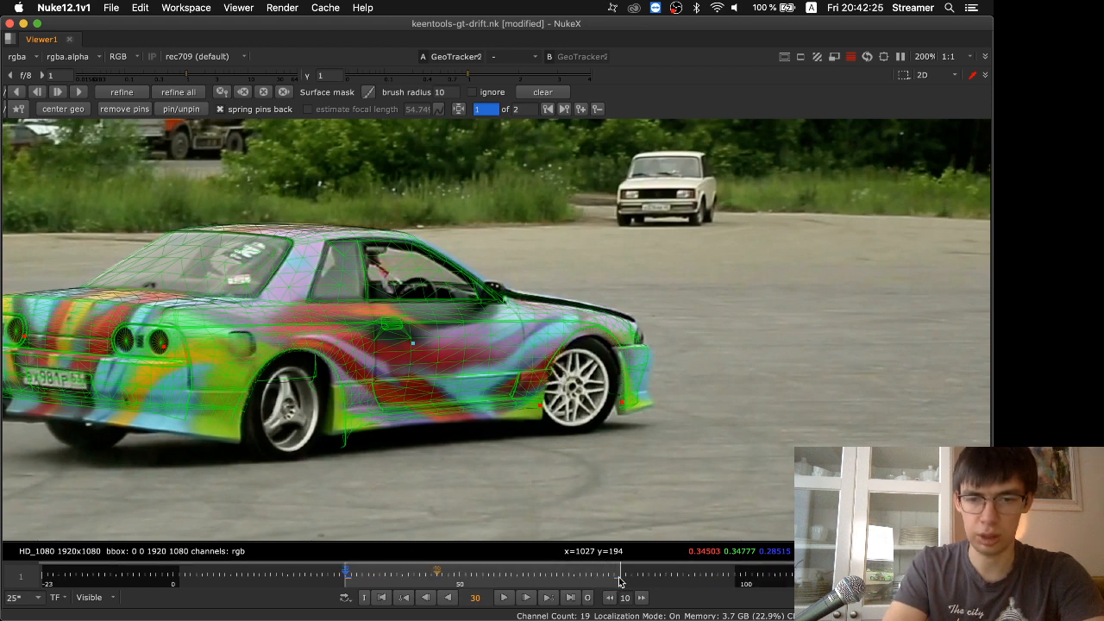
{"action": "scroll", "coordinate": [604, 583], "scroll_direction": "up", "scroll_amount": 3}
{"action": "left_click", "coordinate": [505, 598]}
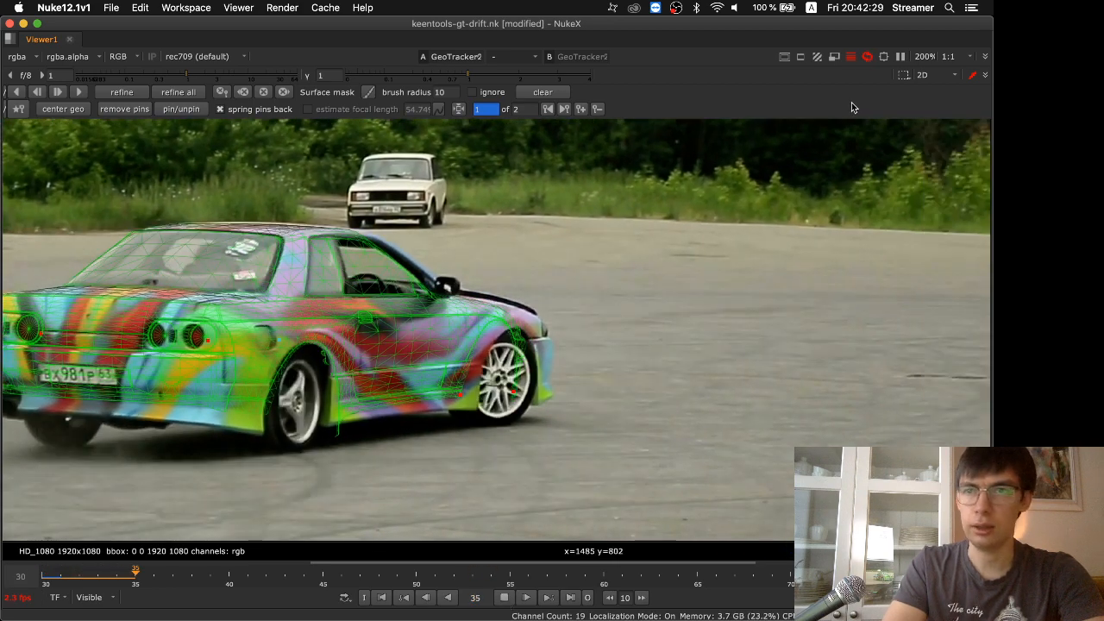
{"action": "scroll", "coordinate": [855, 61], "scroll_direction": "down", "scroll_amount": 5}
{"action": "scroll", "coordinate": [856, 67], "scroll_direction": "down", "scroll_amount": 10}
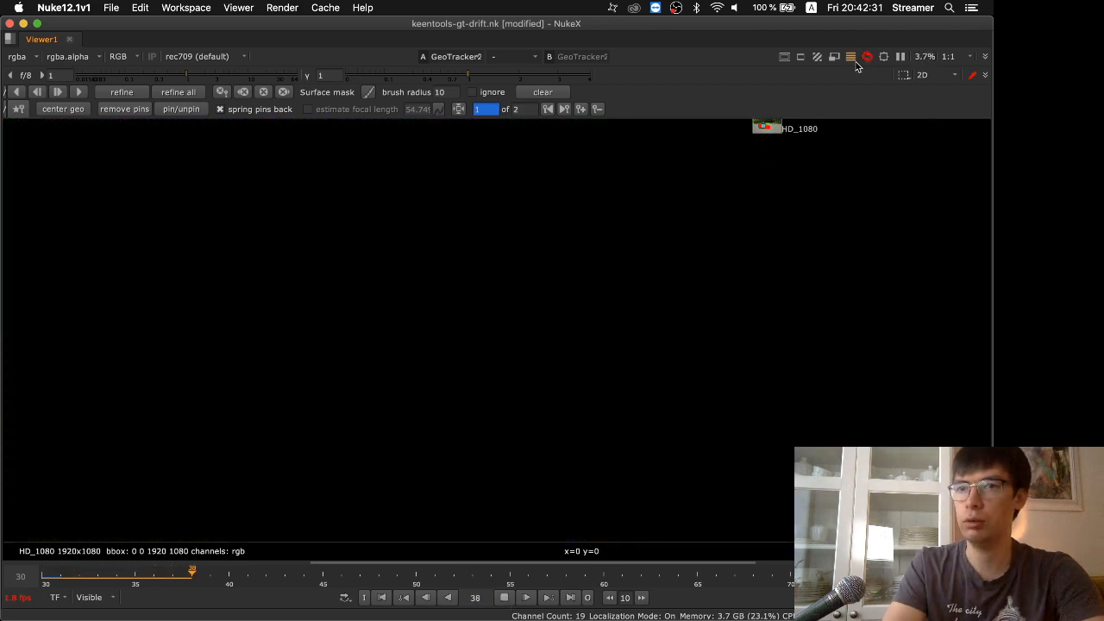
{"action": "key", "text": "f"}
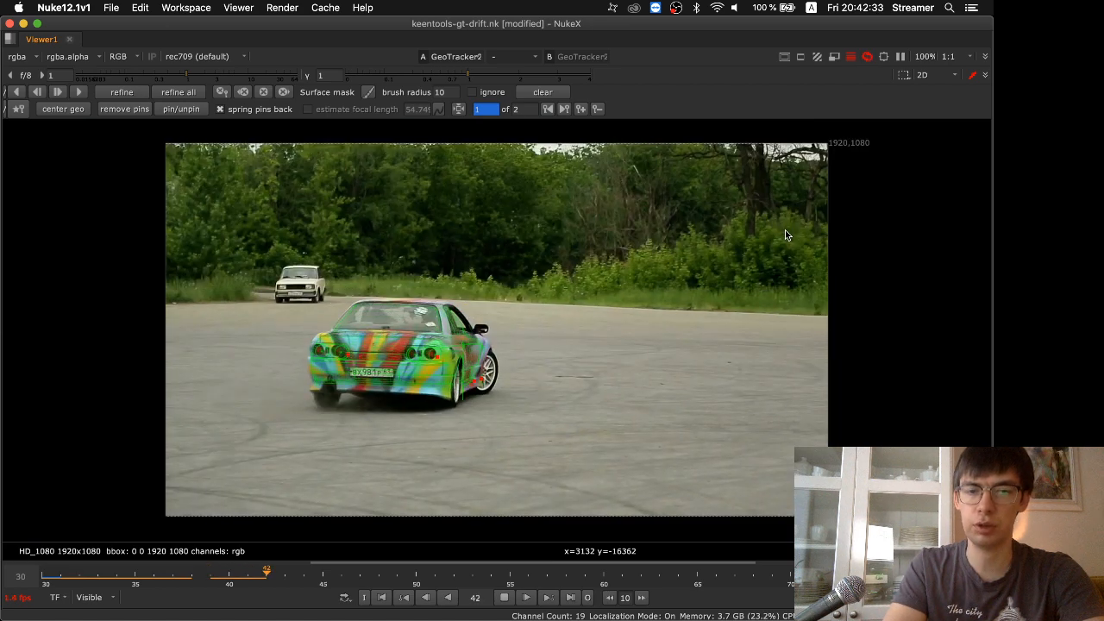
{"action": "left_click", "coordinate": [192, 571]}
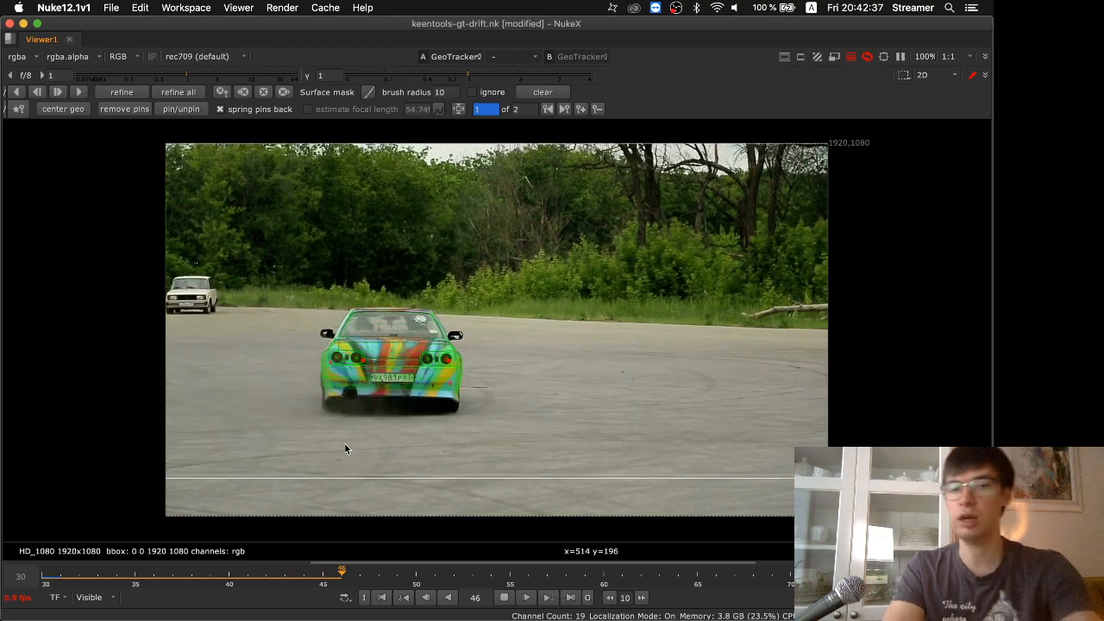
Examine the model's fit on the car during playback, and show the "3. Track" slide before returning to NukeX
{"action": "scroll", "coordinate": [412, 366], "scroll_direction": "down", "scroll_amount": 4}
{"action": "scroll", "coordinate": [413, 366], "scroll_direction": "up", "scroll_amount": 8}
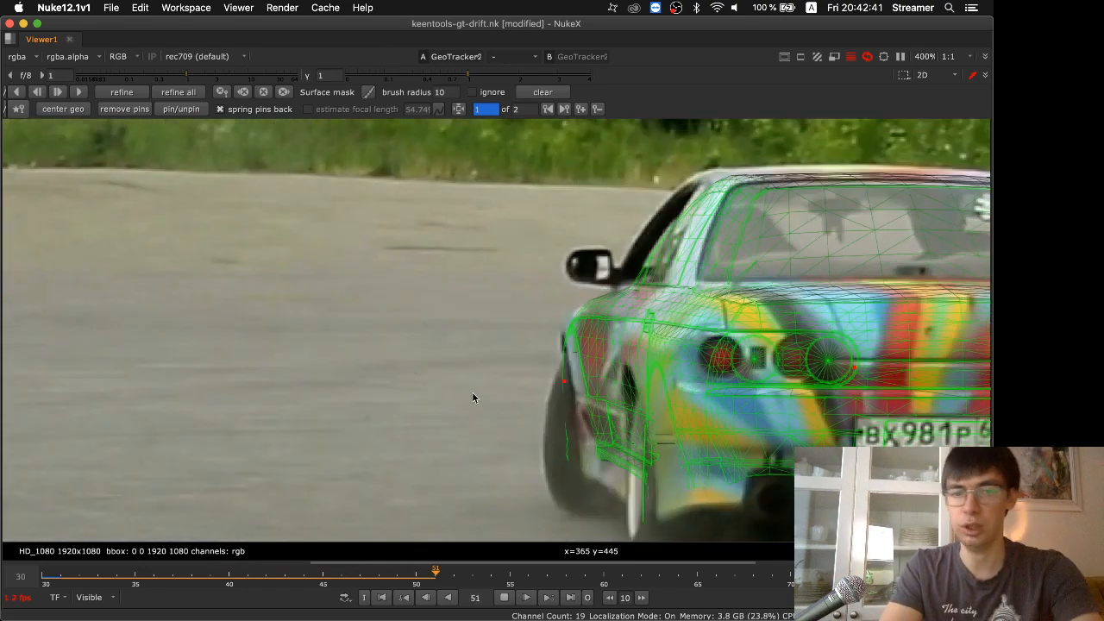
{"action": "scroll", "coordinate": [611, 420], "scroll_direction": "down", "scroll_amount": 4}
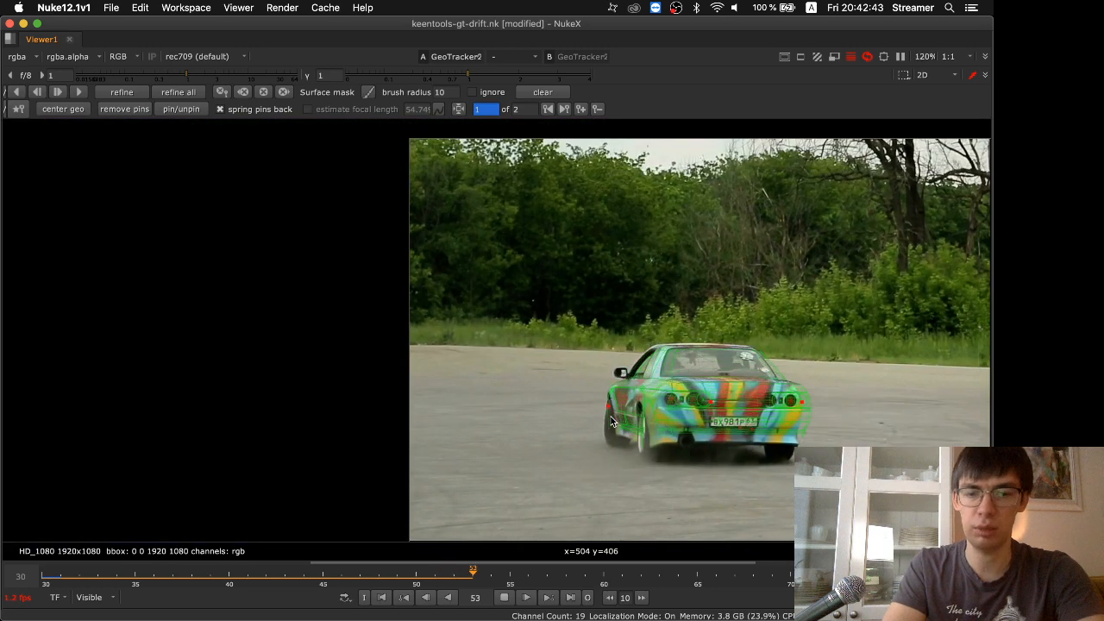
{"action": "key", "text": "f"}
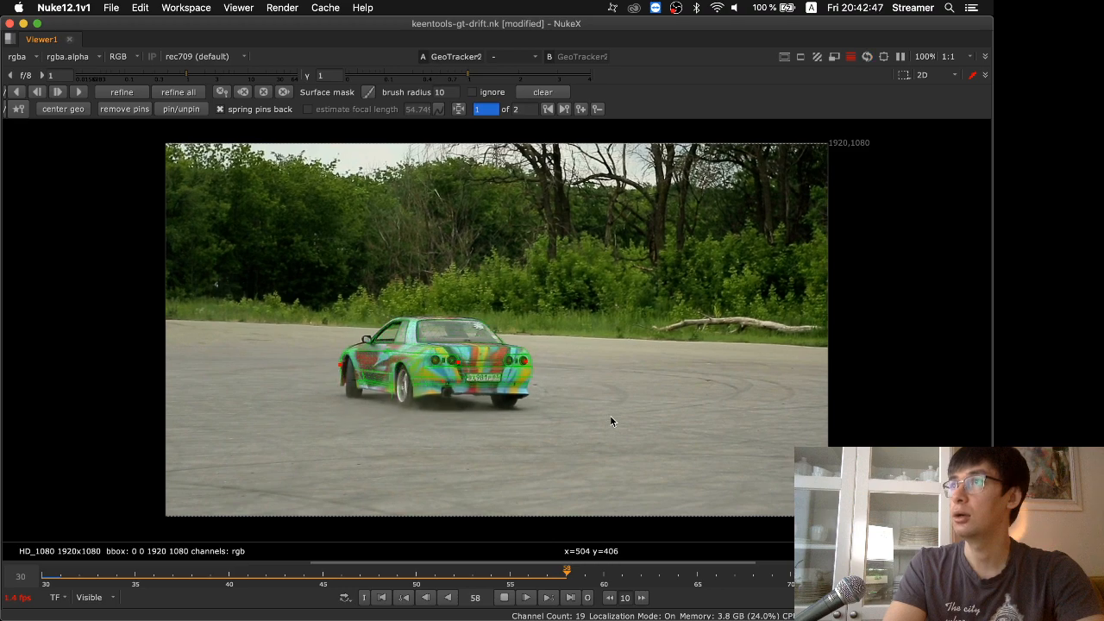
{"action": "key", "text": "super+Tab"}
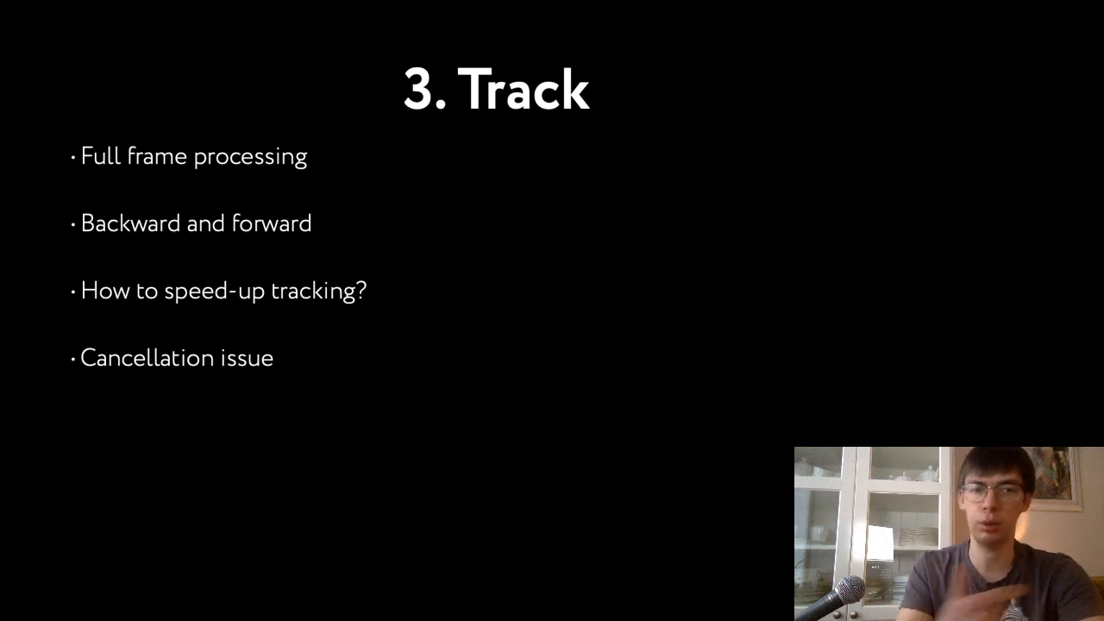
{"action": "key", "text": "super+Tab"}
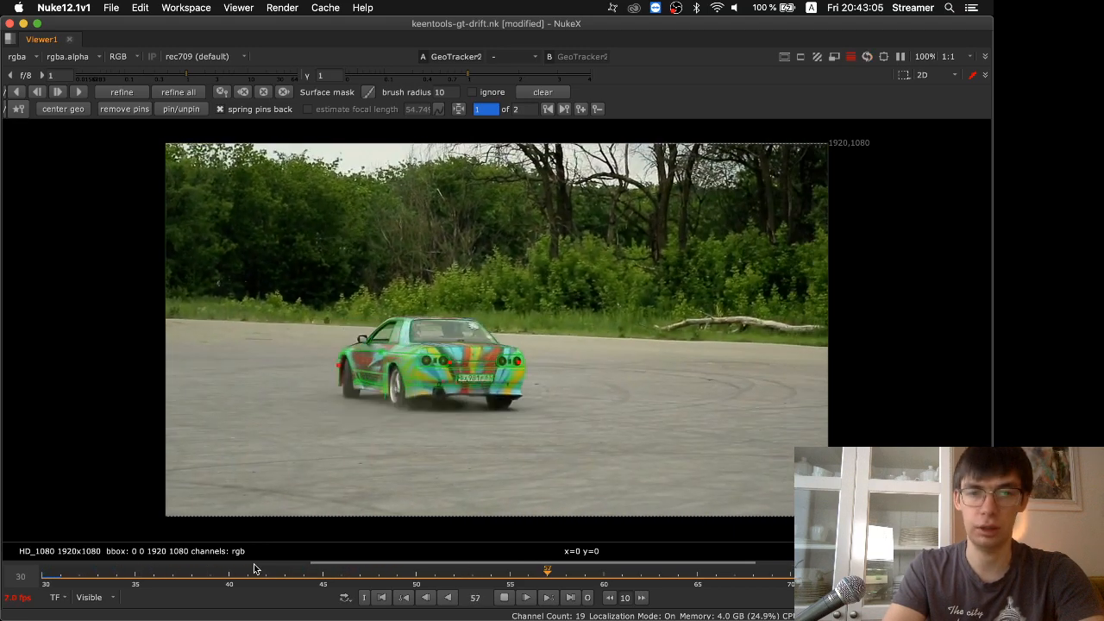
Stop the playback, scrub through the tracked section, and replay it to check the model against the drifting car
{"action": "left_click", "coordinate": [502, 599]}
{"action": "left_click_drag", "start_coordinate": [303, 576], "coordinate": [369, 556]}
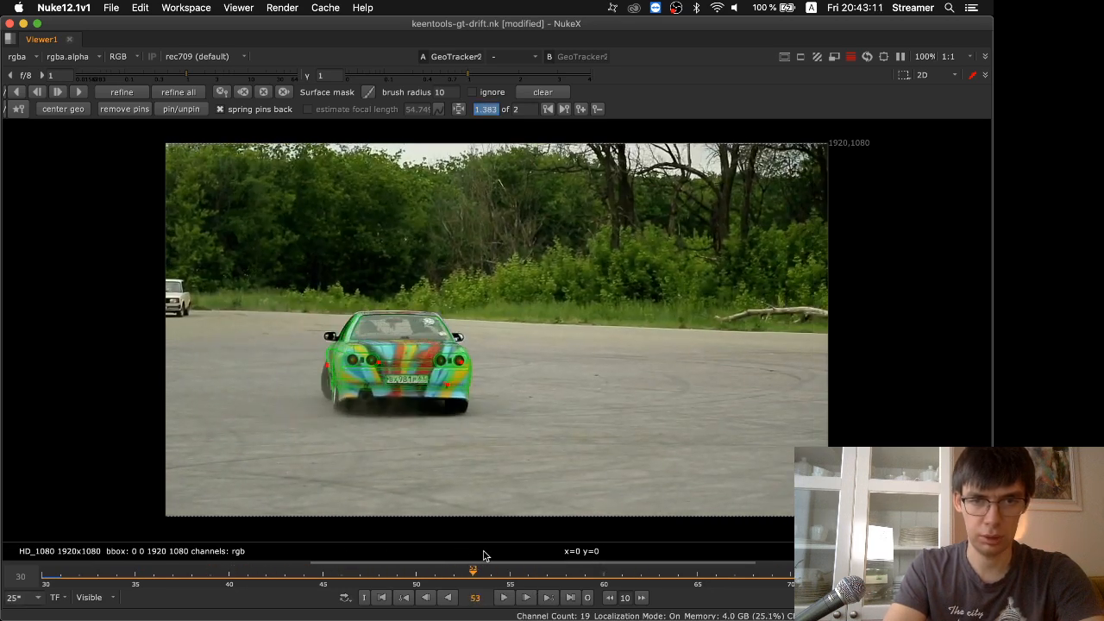
{"action": "left_click_drag", "start_coordinate": [509, 564], "coordinate": [136, 576]}
{"action": "left_click_drag", "start_coordinate": [63, 586], "coordinate": [286, 578]}
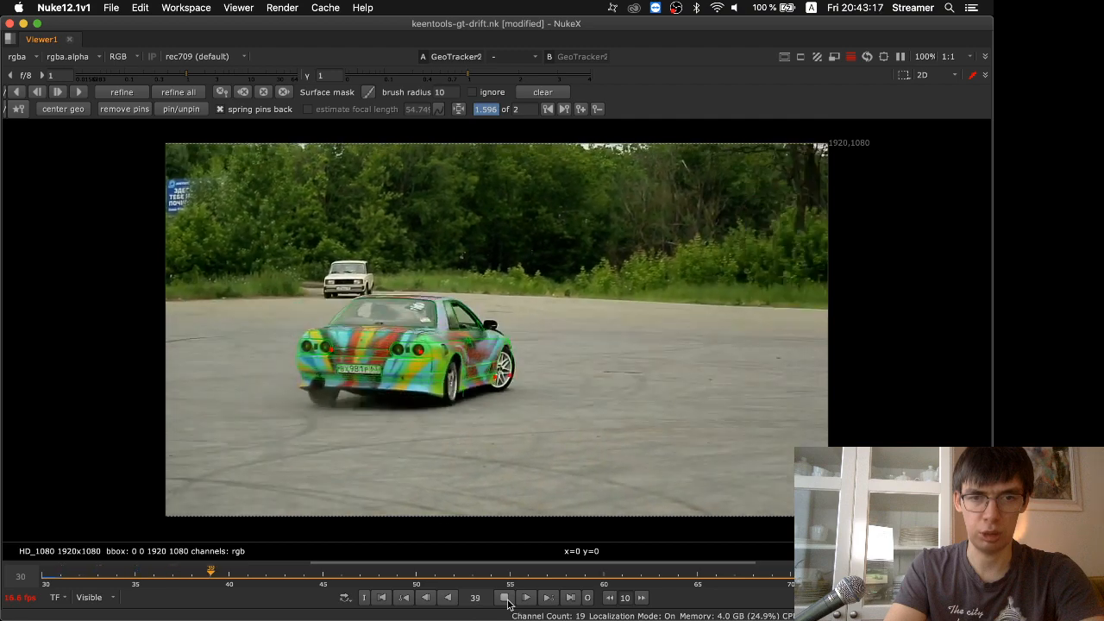
{"action": "left_click", "coordinate": [505, 598]}
{"action": "left_click_drag", "start_coordinate": [321, 574], "coordinate": [239, 577]}
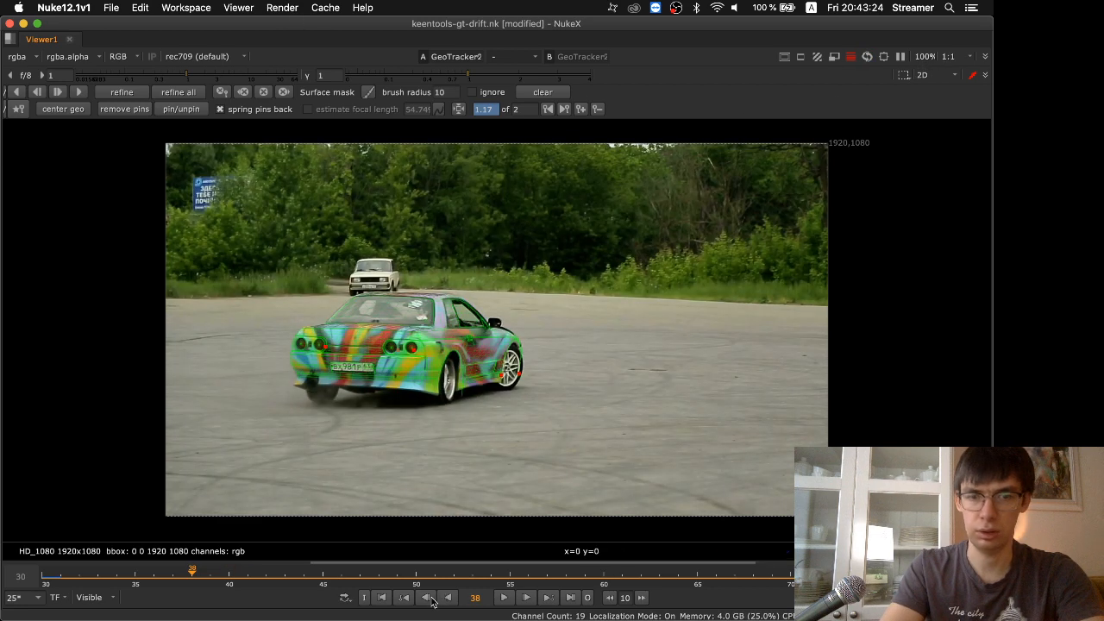
{"action": "left_click", "coordinate": [504, 598]}
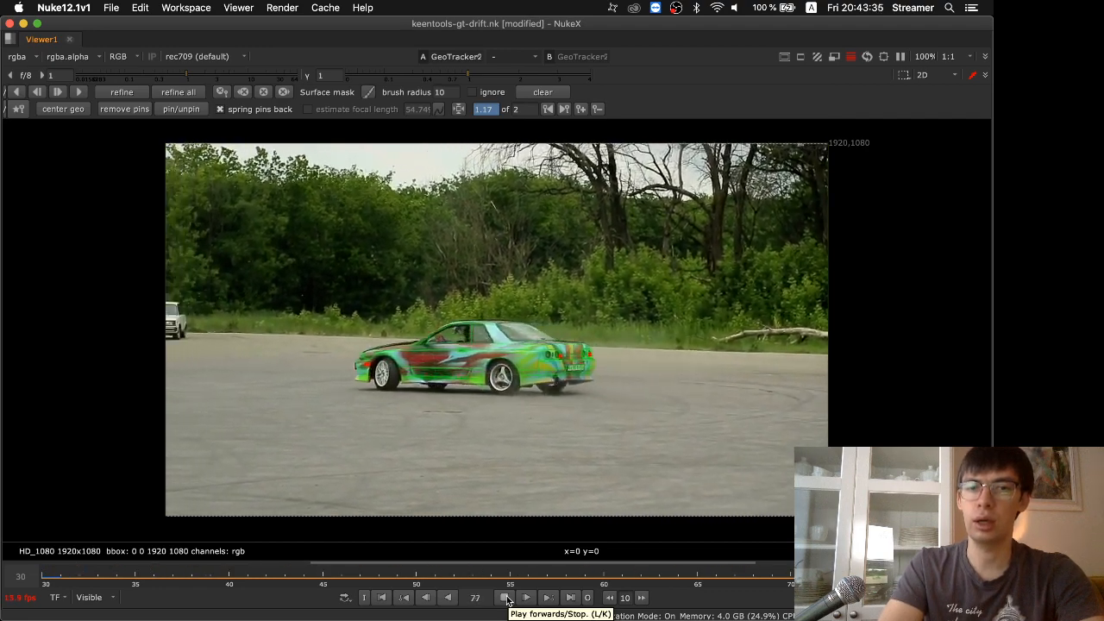
{"action": "left_click", "coordinate": [505, 597]}
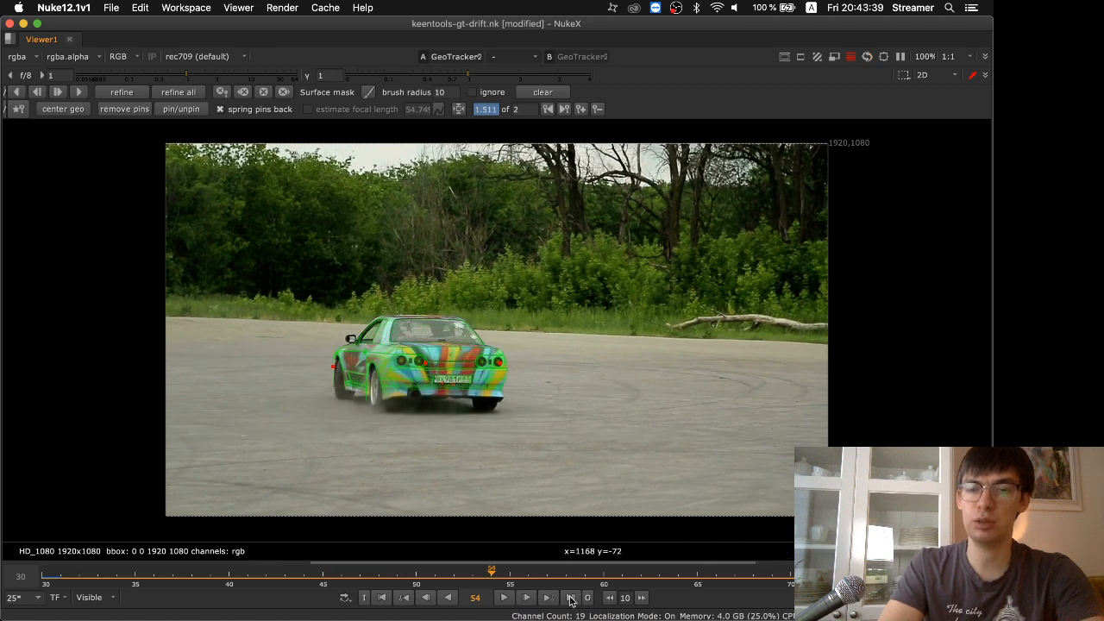
Track the car forward from frame 77 with full frame processing off and the viewer paused, and resume the viewer
{"action": "scroll", "coordinate": [579, 571], "scroll_direction": "down", "scroll_amount": 8}
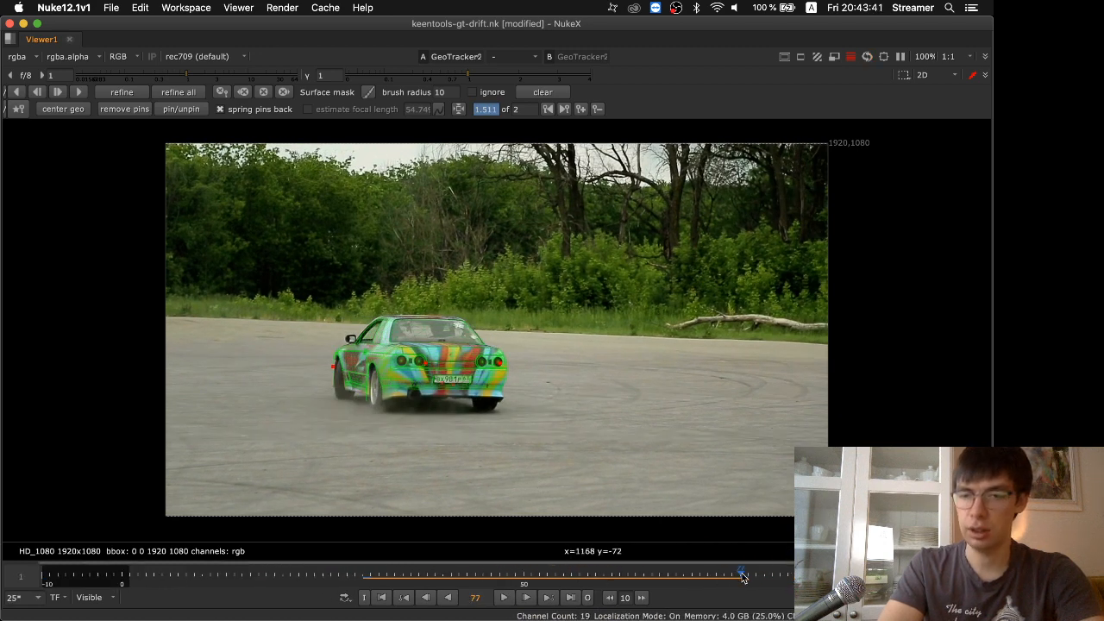
{"action": "left_click", "coordinate": [743, 576]}
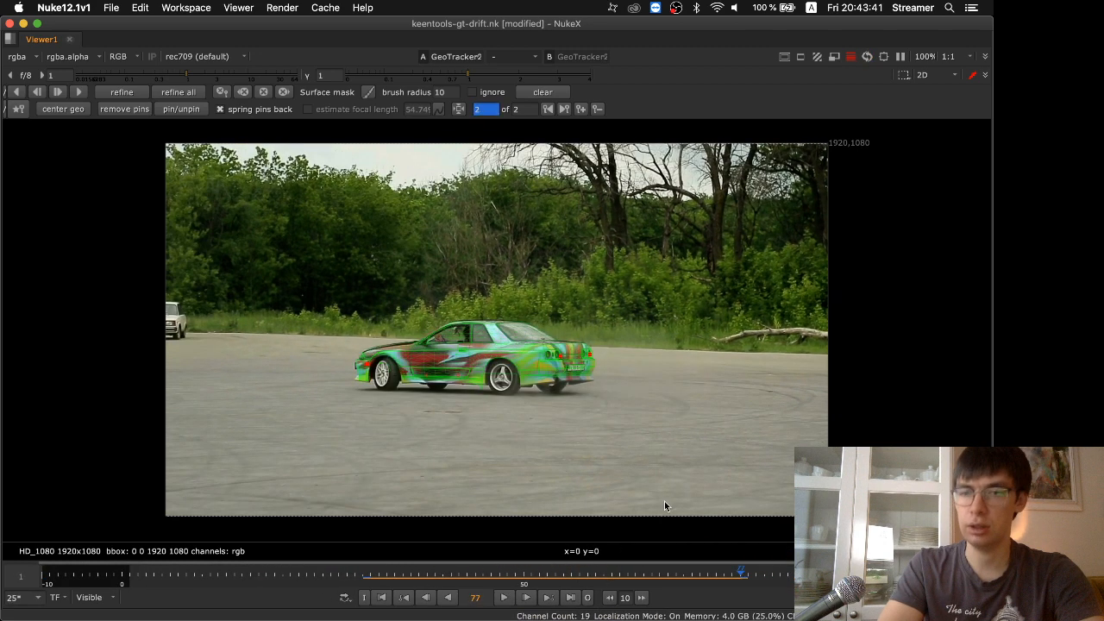
{"action": "left_click", "coordinate": [851, 59]}
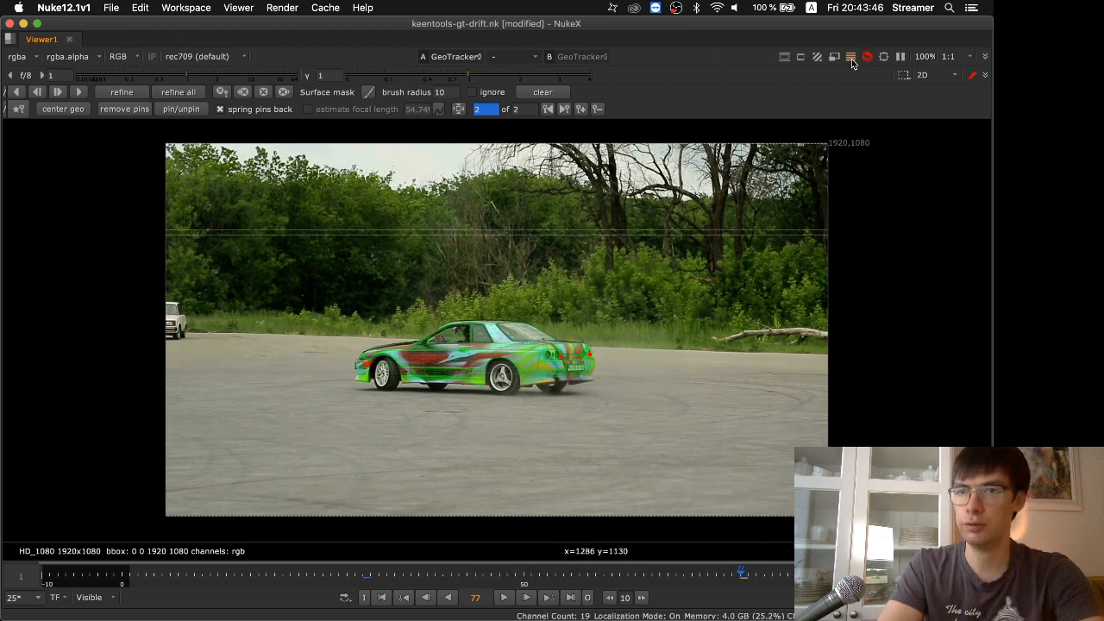
{"action": "left_click", "coordinate": [902, 57]}
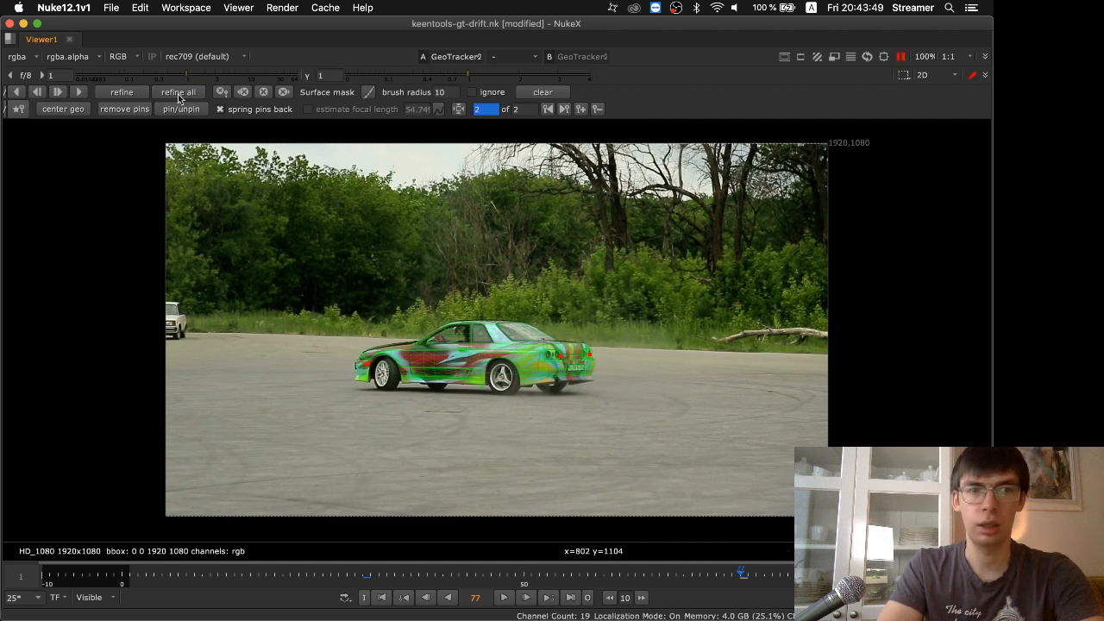
{"action": "left_click", "coordinate": [79, 92]}
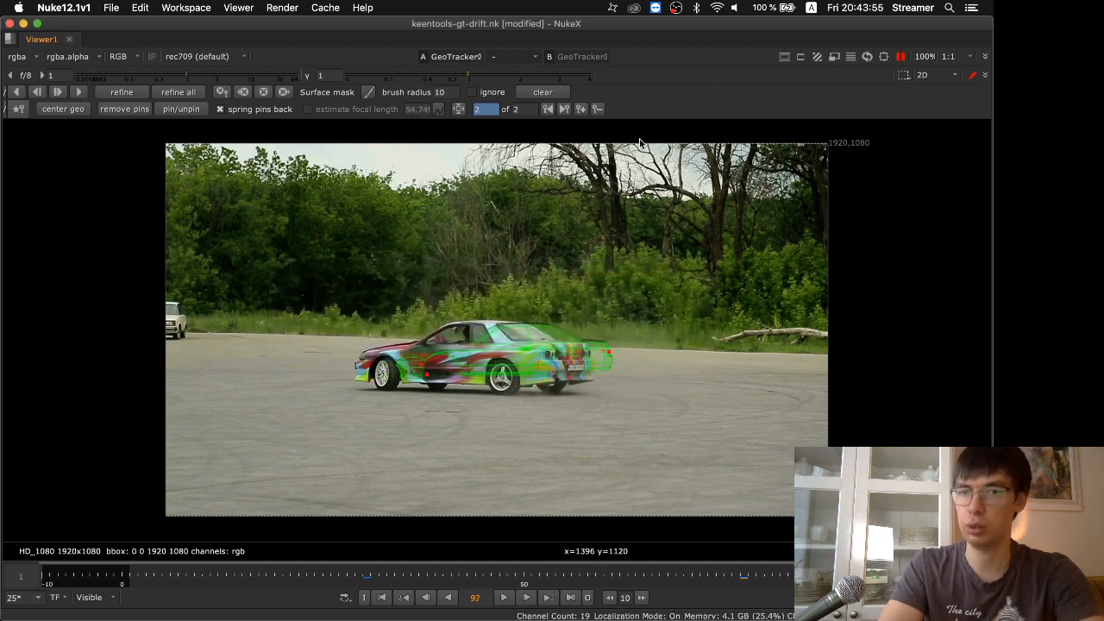
{"action": "left_click", "coordinate": [900, 57]}
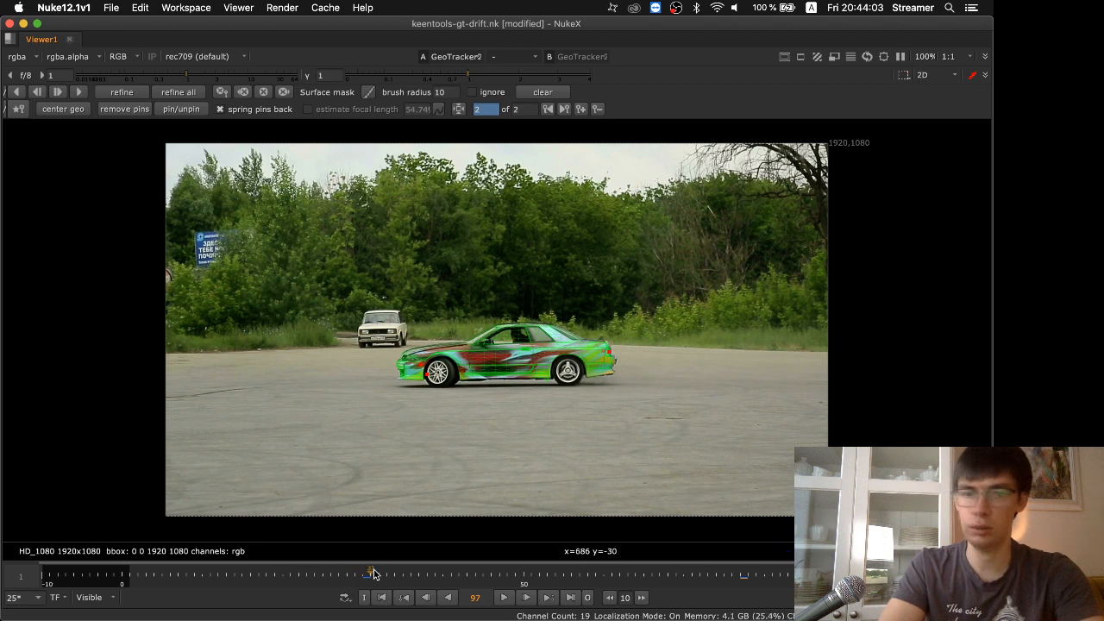
Track the car backward from frame 30 to frame 1, pausing the viewer during tracking, and check the fit at frame 1
{"action": "left_click", "coordinate": [366, 576]}
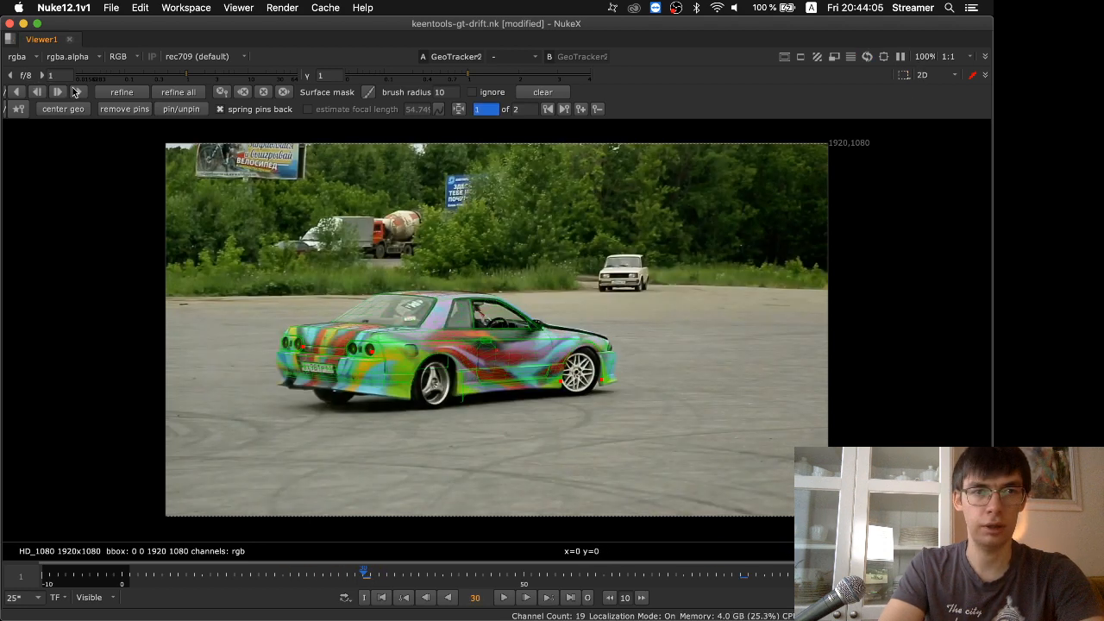
{"action": "left_click", "coordinate": [21, 92]}
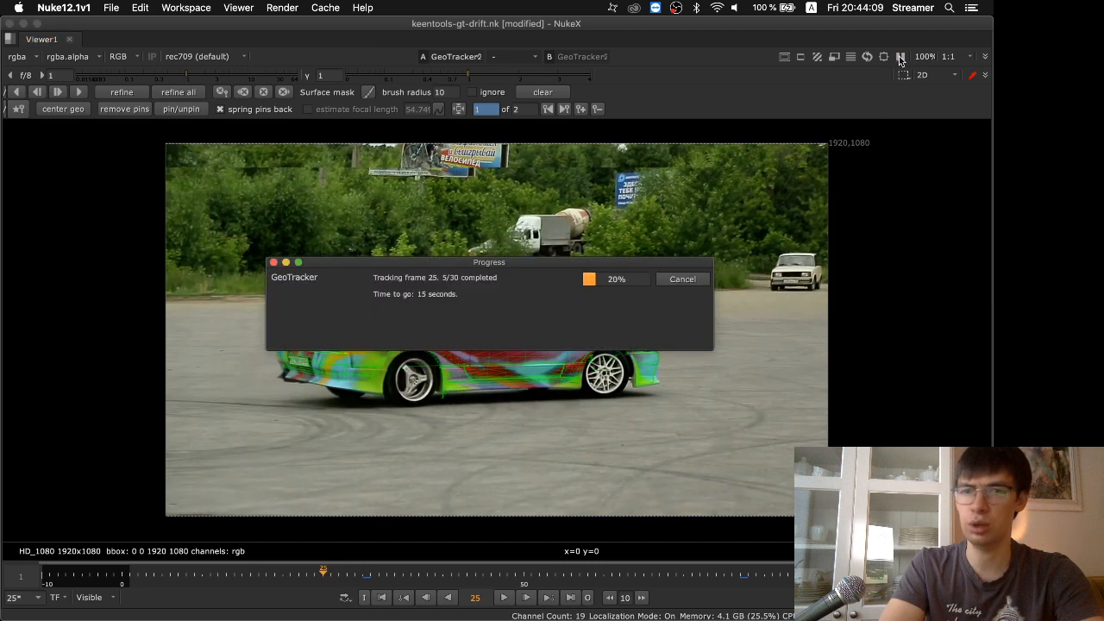
{"action": "left_click", "coordinate": [900, 57]}
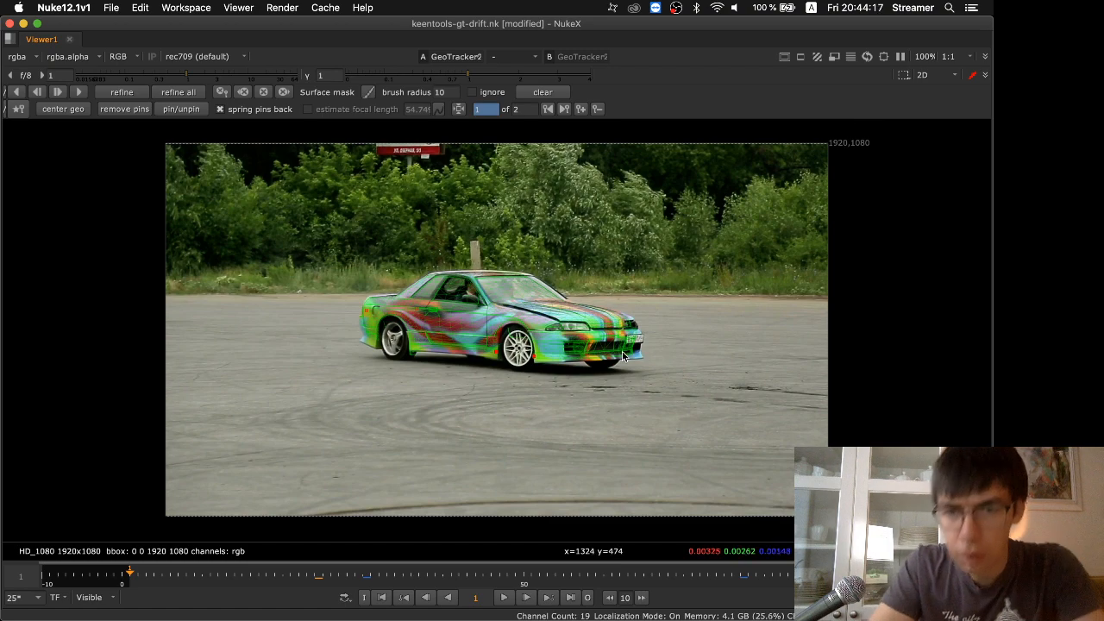
{"action": "scroll", "coordinate": [617, 335], "scroll_direction": "up", "scroll_amount": 3}
{"action": "scroll", "coordinate": [617, 335], "scroll_direction": "down", "scroll_amount": 1}
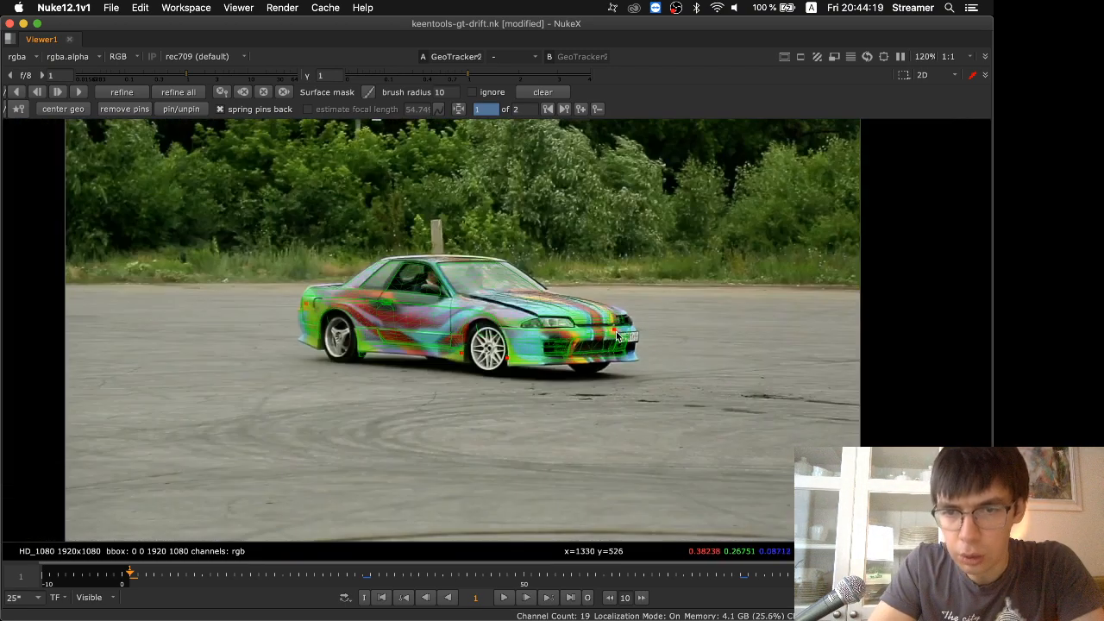
Show the "3. Track" slide in the presentation again and return to NukeX
{"action": "key", "text": "super+Tab"}
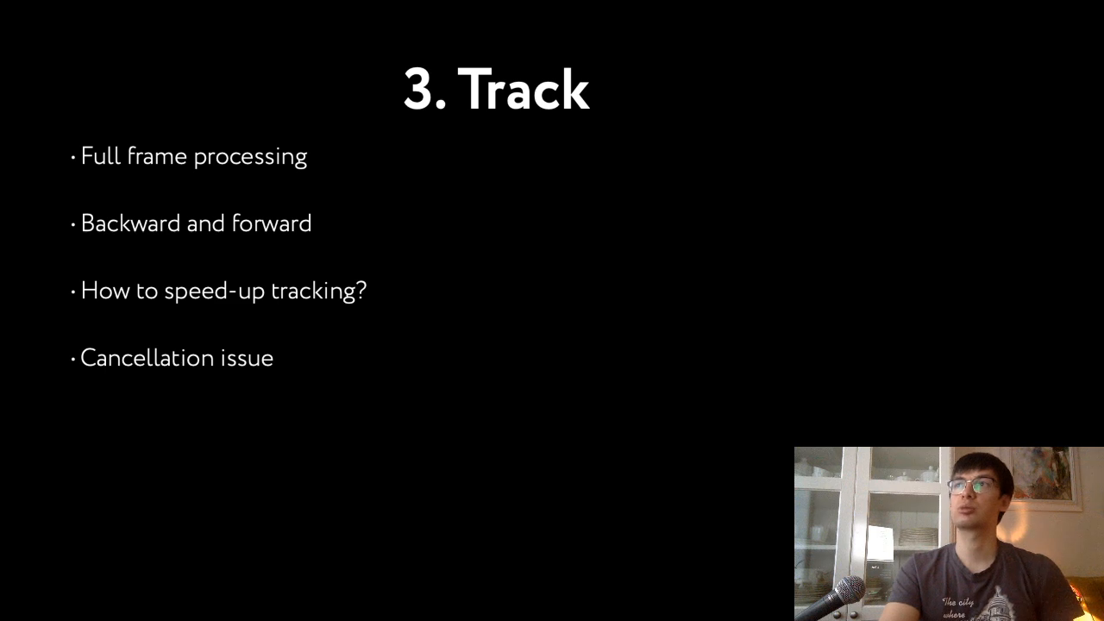
{"action": "key", "text": "Right"}
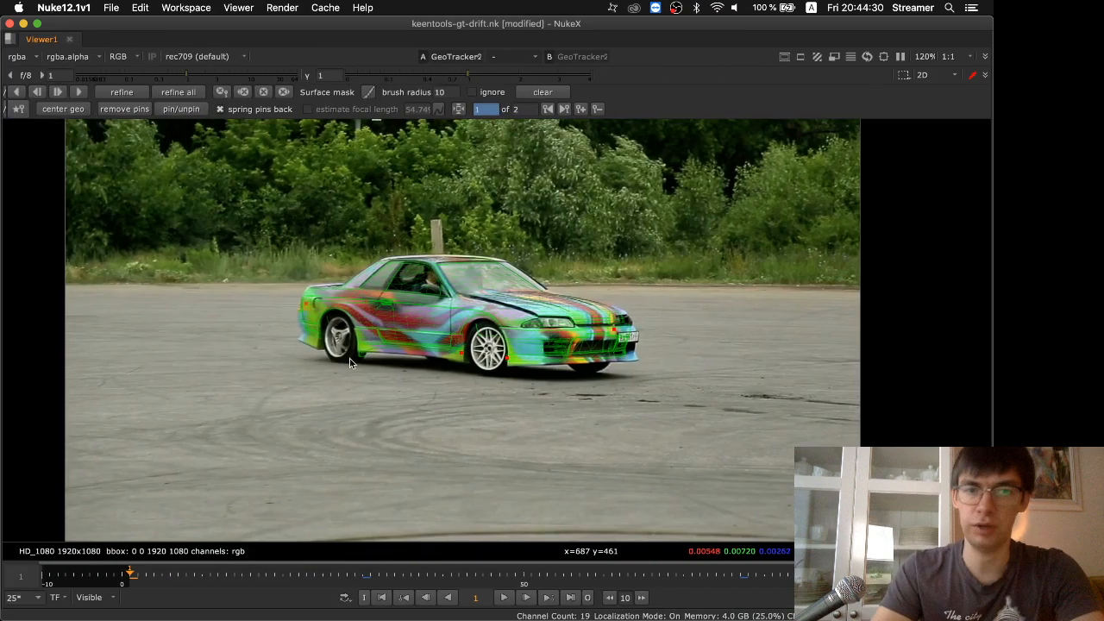
Adjust the pin on the car's front end beside the license plate at frame 1 and refine the track
{"action": "left_click_drag", "start_coordinate": [614, 333], "coordinate": [621, 334]}
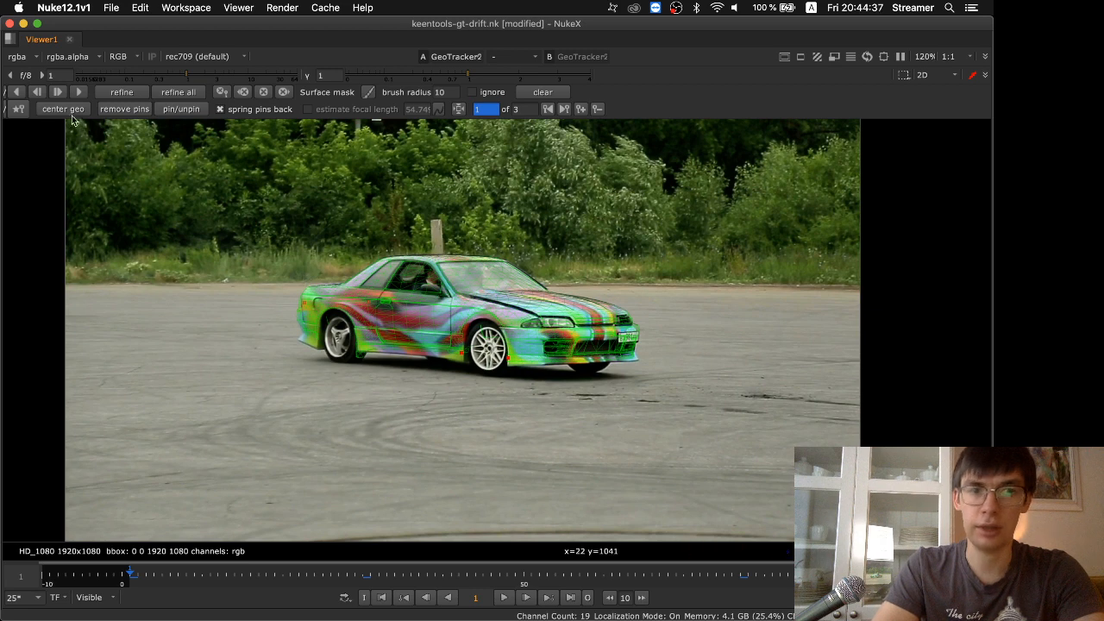
{"action": "left_click", "coordinate": [115, 90]}
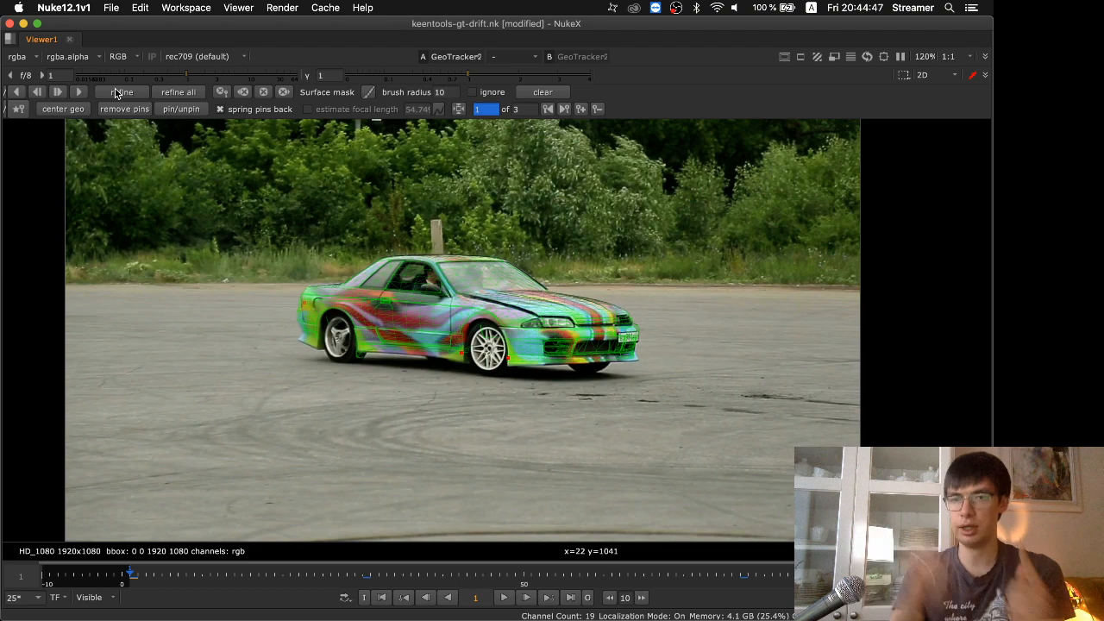
Scrub to frame 20 and add a keyframe there by adjusting the pin at the car's rear end
{"action": "left_click", "coordinate": [173, 576]}
{"action": "left_click_drag", "start_coordinate": [172, 576], "coordinate": [285, 597]}
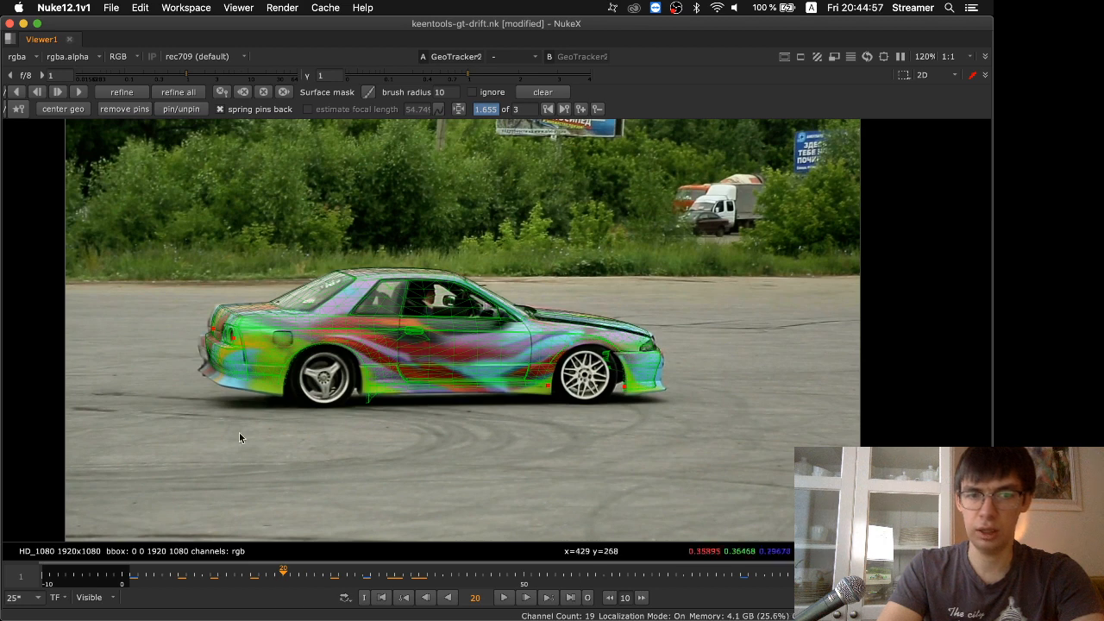
{"action": "left_click_drag", "start_coordinate": [213, 341], "coordinate": [208, 335]}
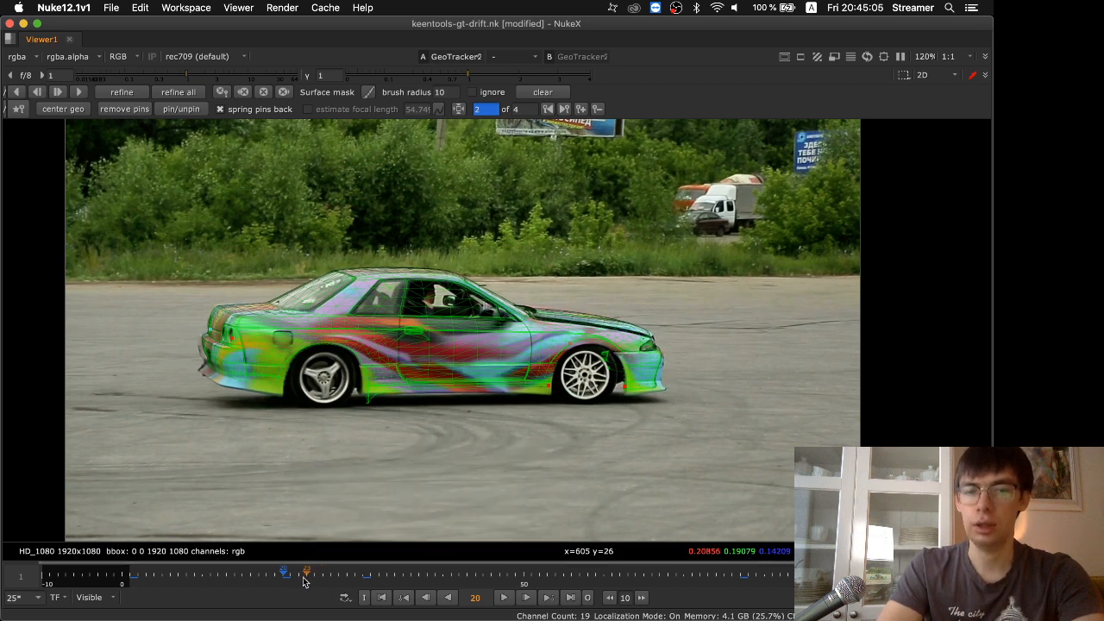
Step back and forth through the frames around keyframe 20 to examine how the model fits the car
{"action": "key", "text": "Left"}
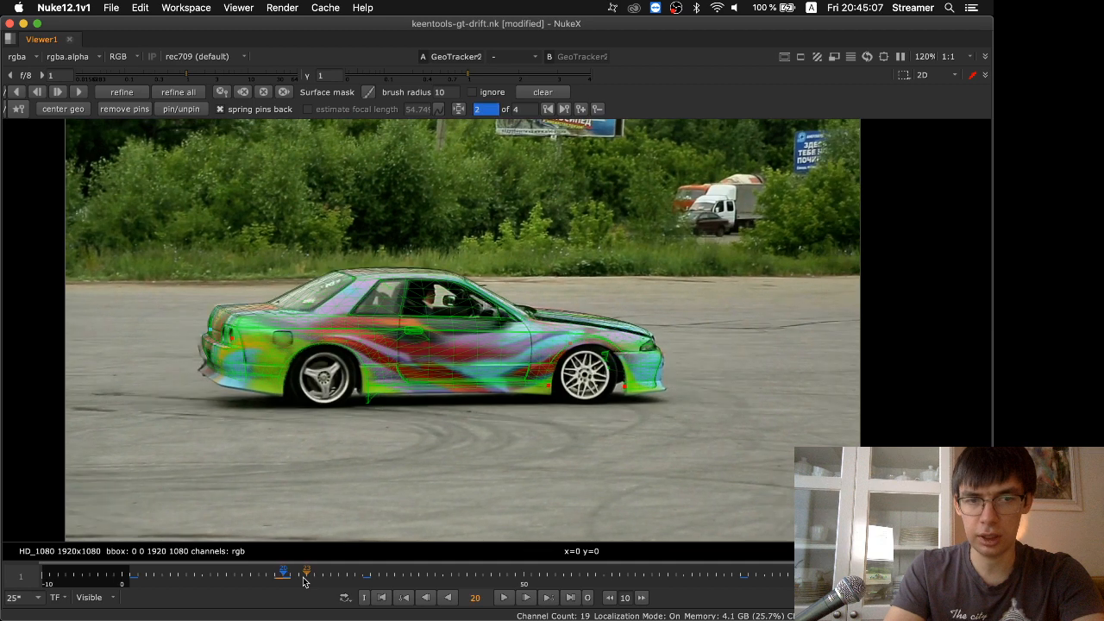
{"action": "key", "text": "Right"}
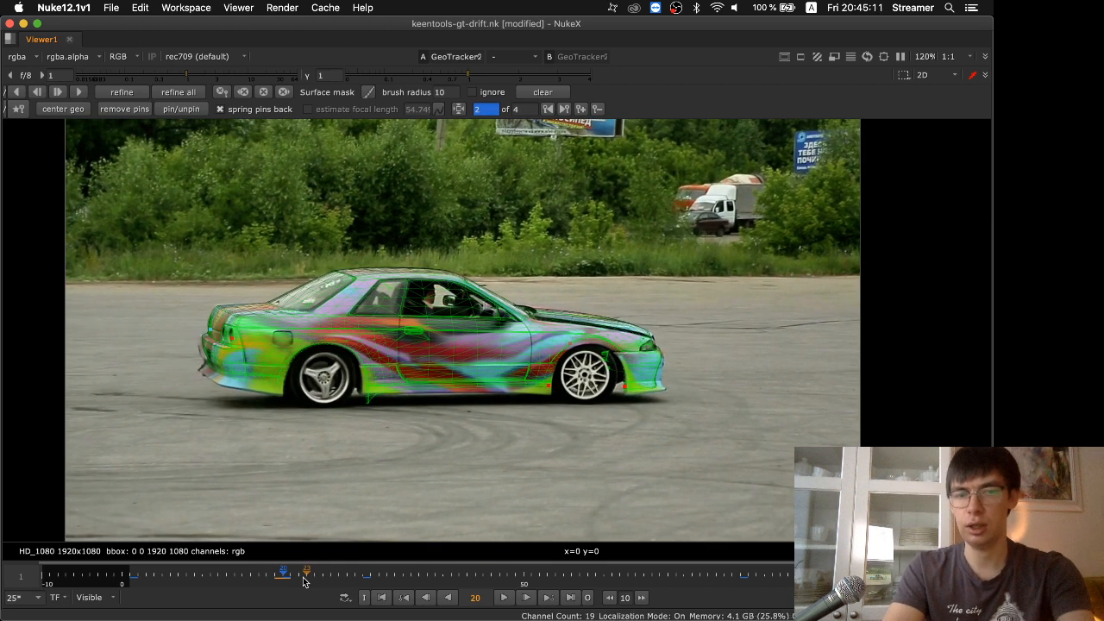
{"action": "key", "text": "Left"}
{"action": "key", "text": "Left"}
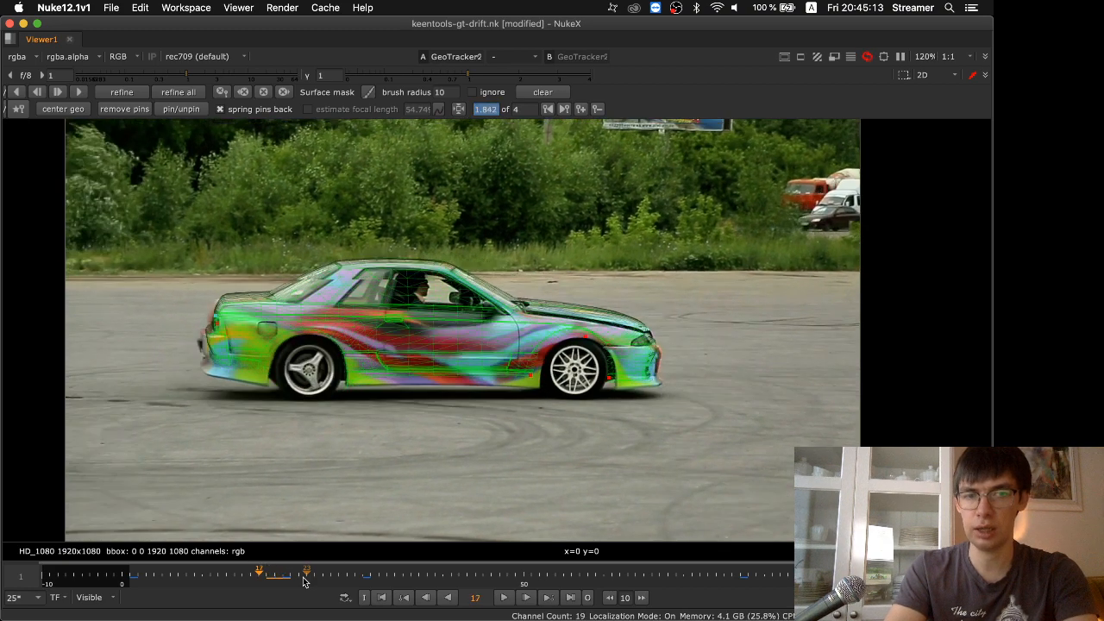
{"action": "key", "text": "Right"}
{"action": "key", "text": "Right"}
{"action": "key", "text": "Right"}
{"action": "key", "text": "Right"}
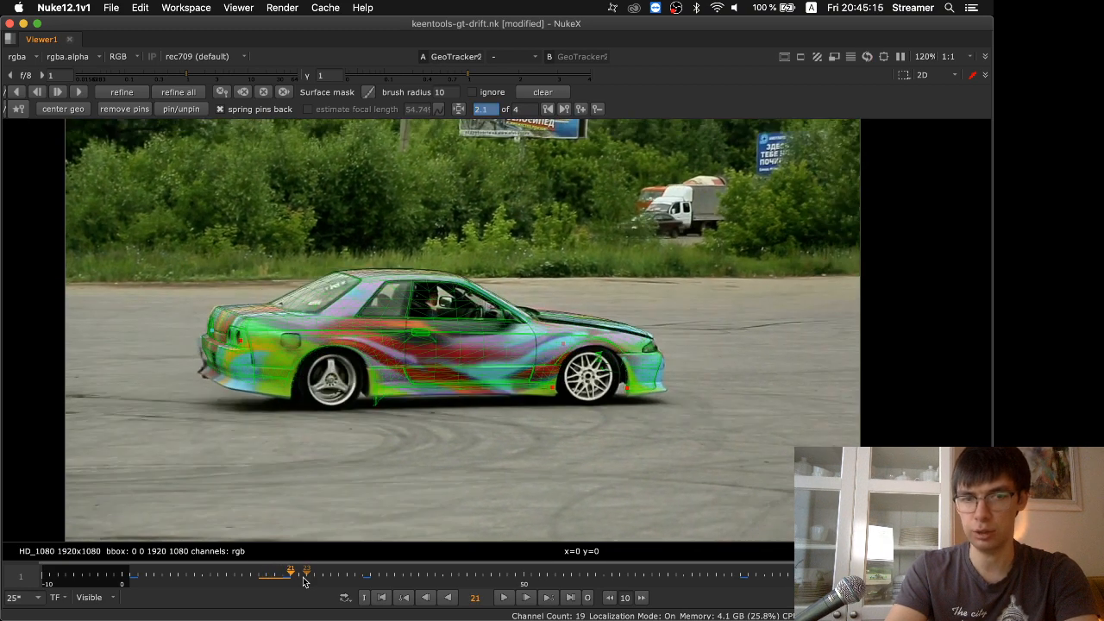
{"action": "key", "text": "Left"}
{"action": "key", "text": "Left"}
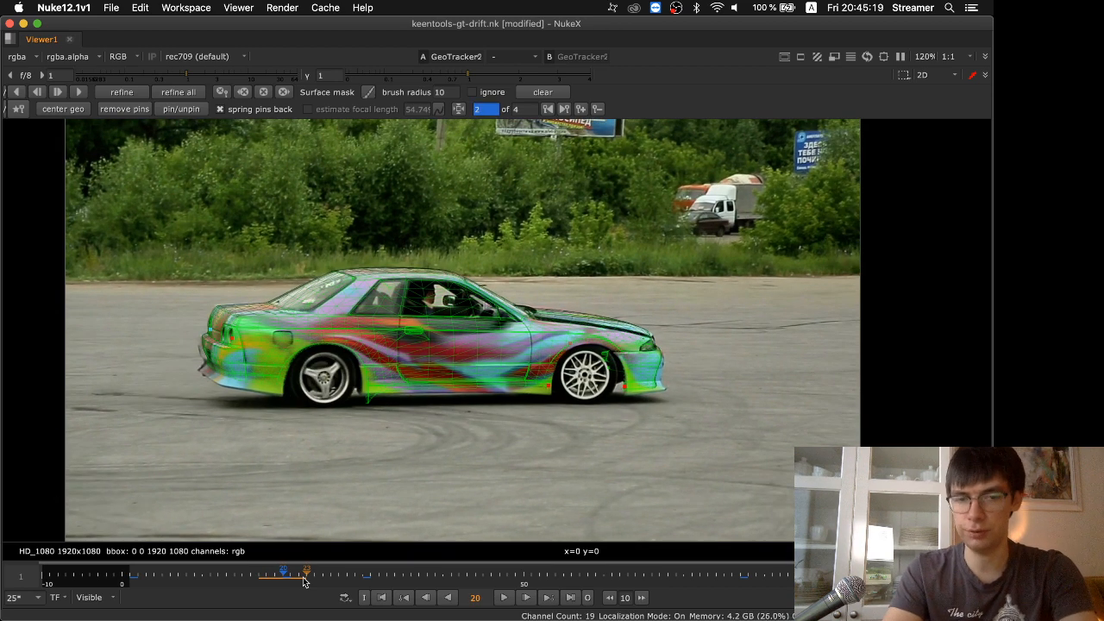
{"action": "key", "text": "Left"}
Refine the track from frame 14, between the surrounding keyframes, and refine it again from keyframe 20
{"action": "left_click", "coordinate": [235, 570]}
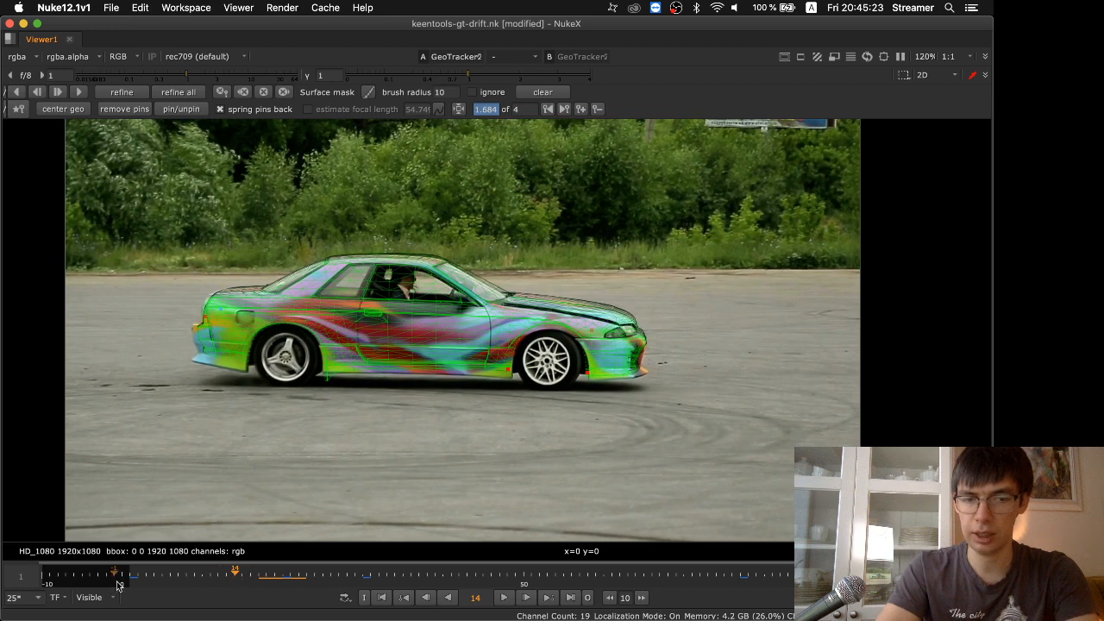
{"action": "left_click", "coordinate": [126, 95]}
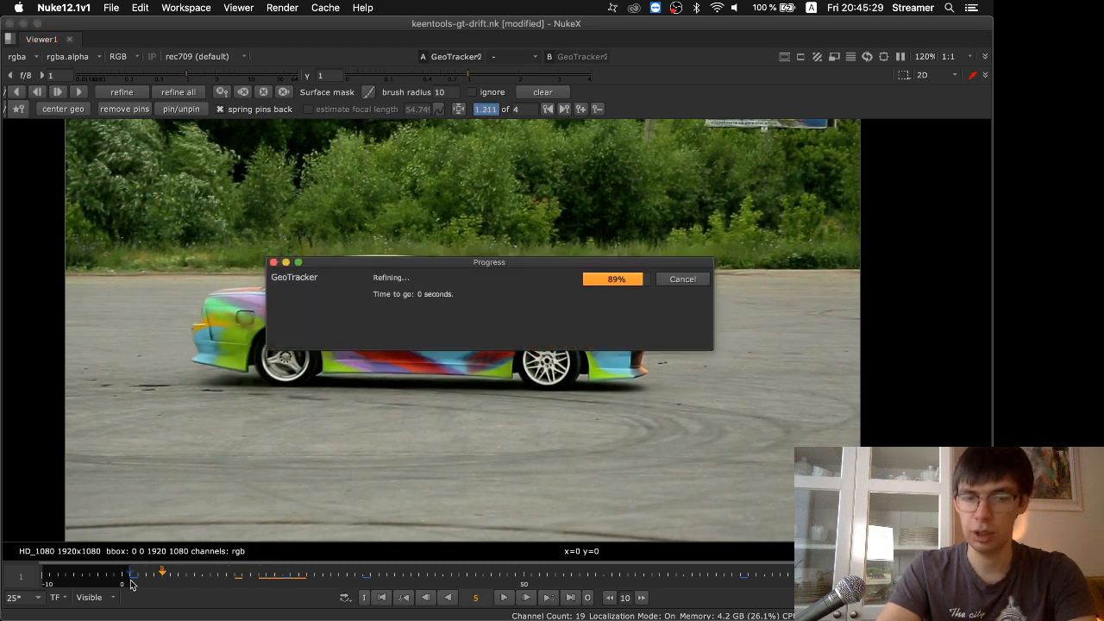
{"action": "left_click", "coordinate": [289, 578]}
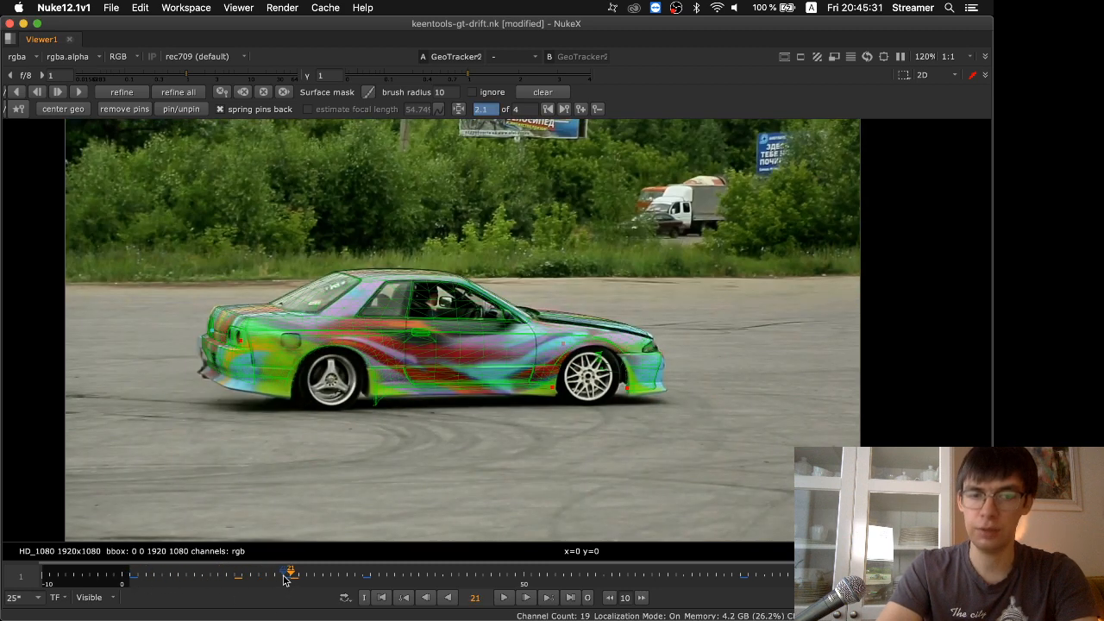
{"action": "left_click", "coordinate": [285, 577]}
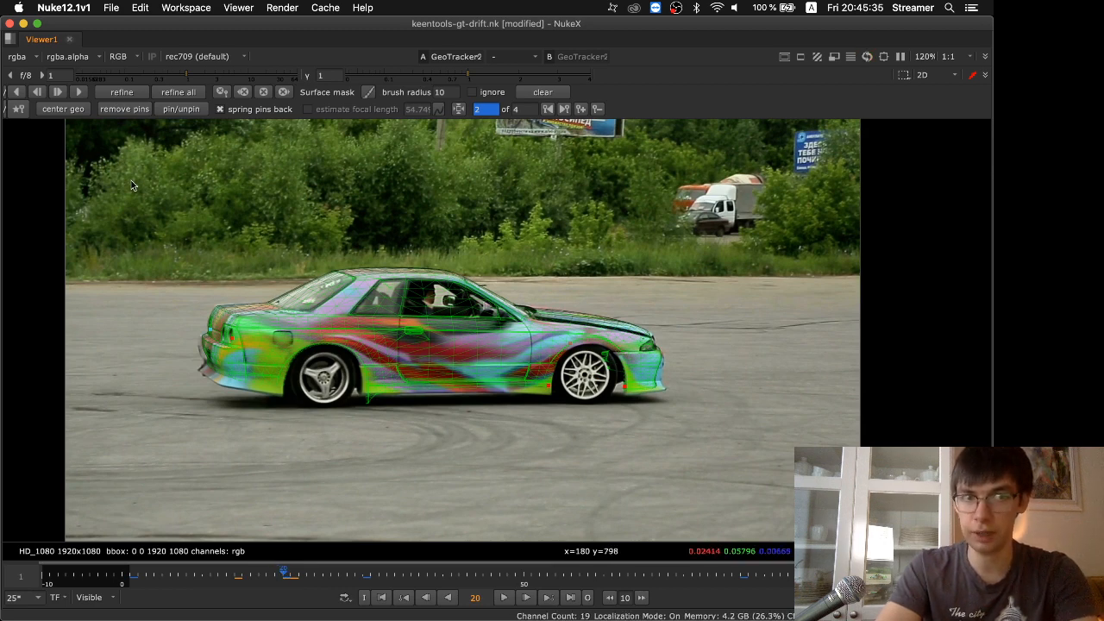
{"action": "left_click", "coordinate": [130, 98]}
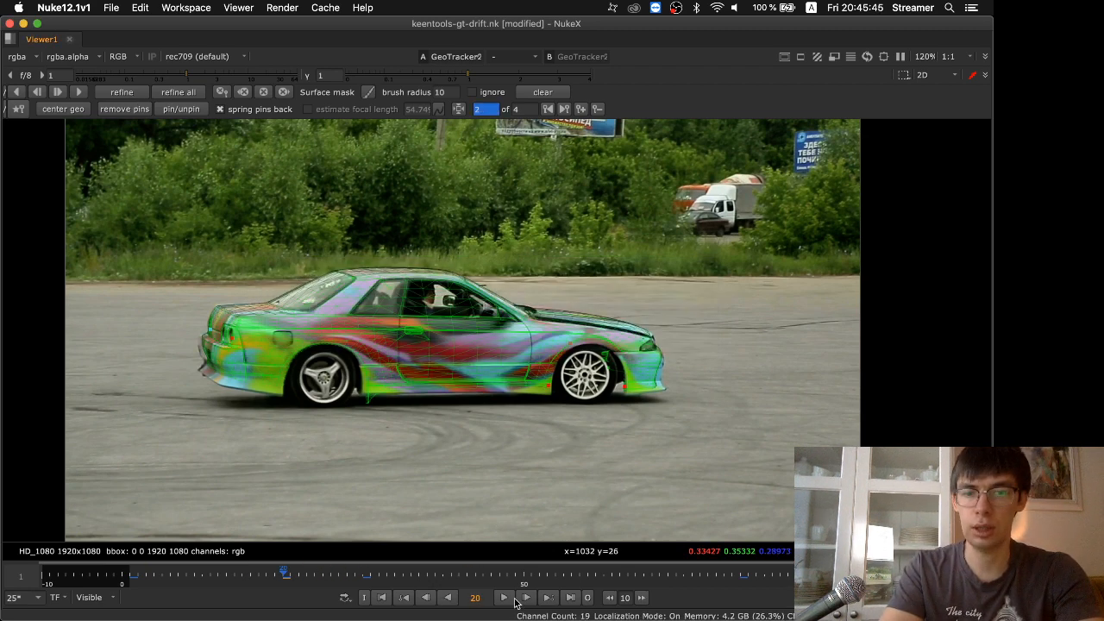
Play back the refined track and restart the playback near frame 1 to check the model against the car
{"action": "left_click", "coordinate": [506, 598]}
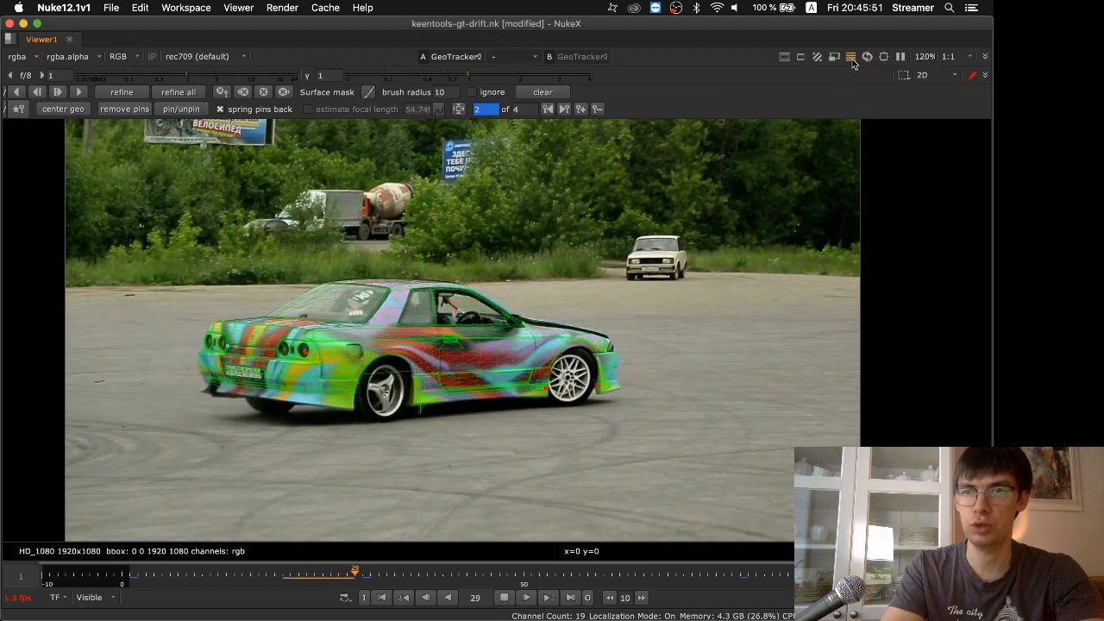
{"action": "left_click", "coordinate": [136, 580]}
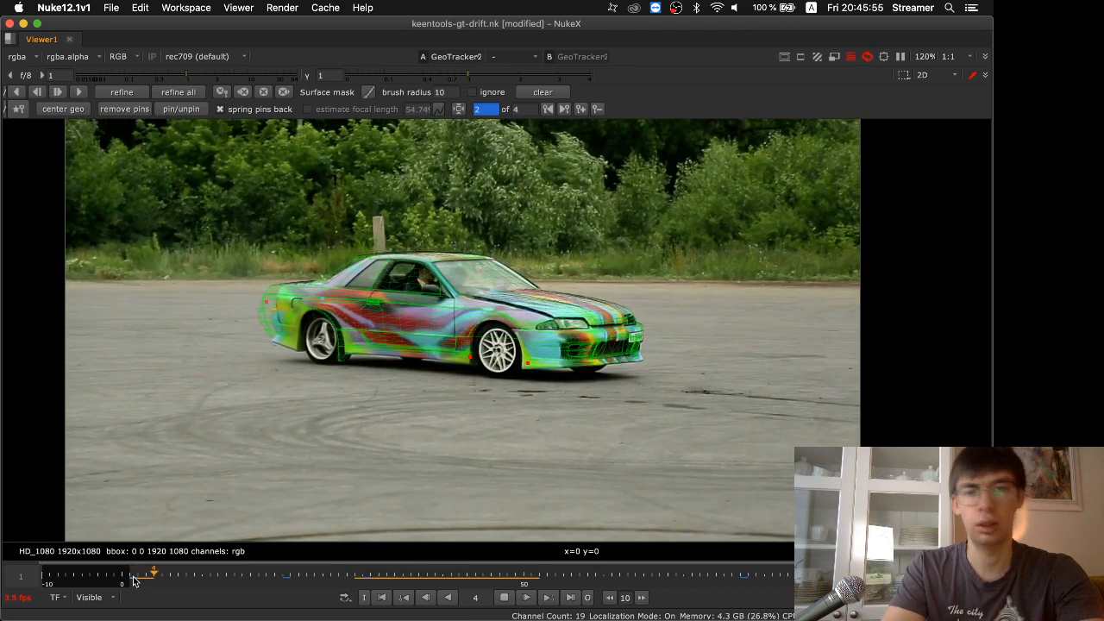
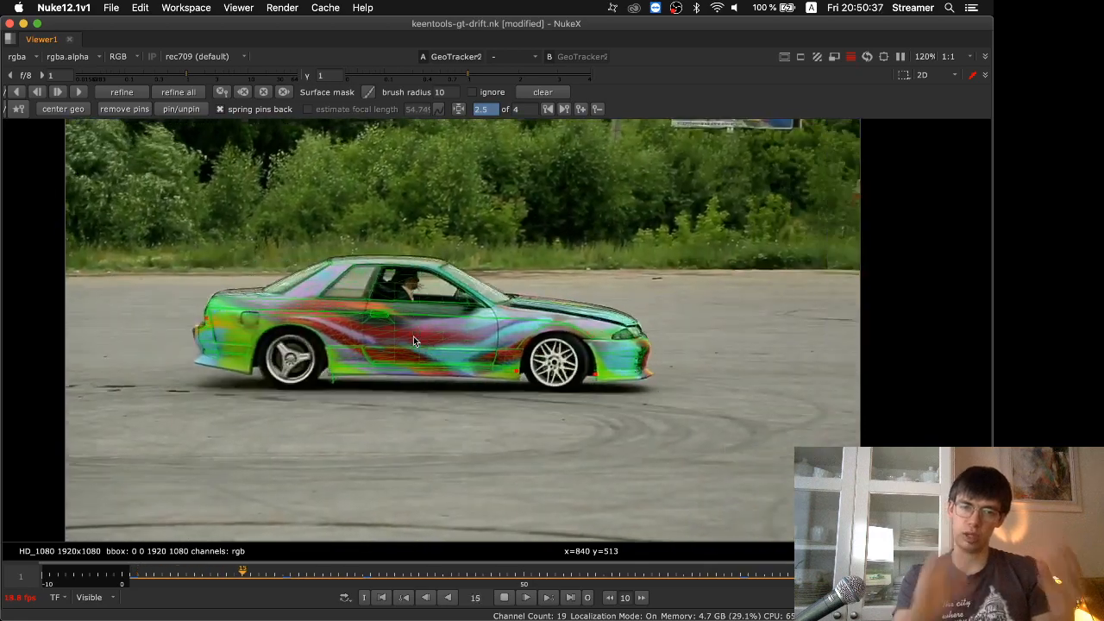
Stop the playback and scrub through the shot to frame 85 to check the tracked model against the car
{"action": "left_click", "coordinate": [506, 593]}
{"action": "left_click_drag", "start_coordinate": [380, 577], "coordinate": [373, 582]}
{"action": "left_click_drag", "start_coordinate": [576, 567], "coordinate": [806, 572]}
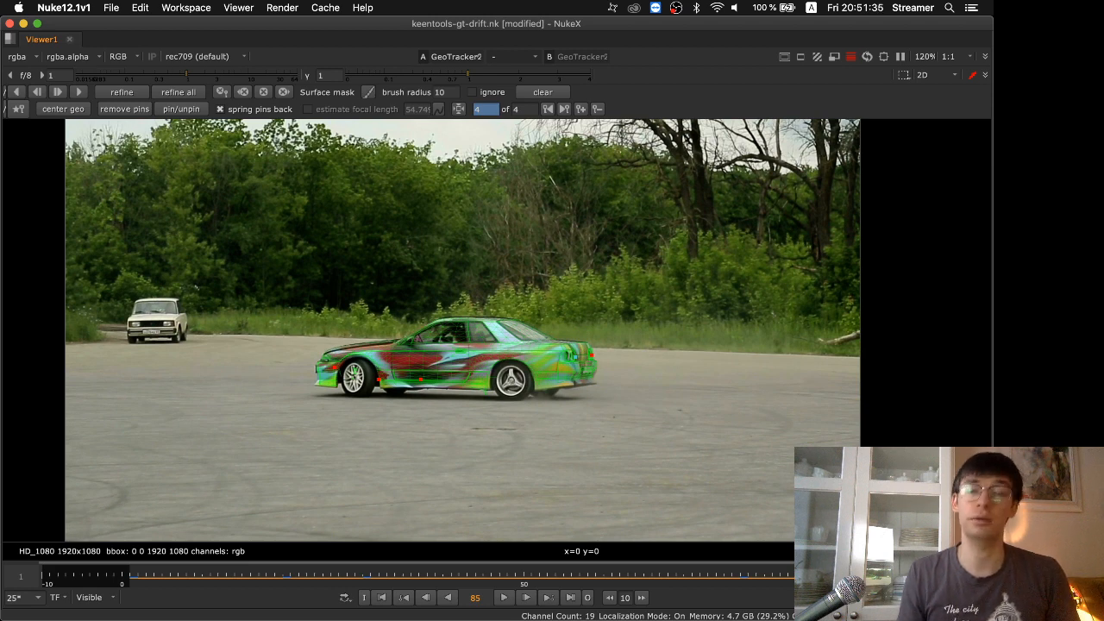
{"action": "key", "text": "super+Tab"}
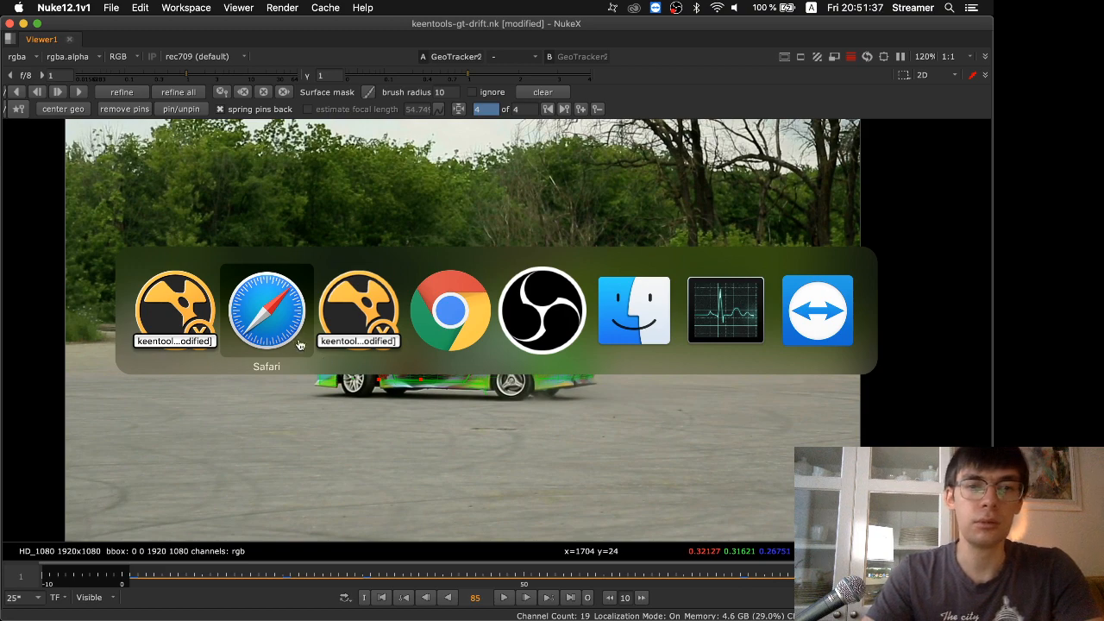
{"action": "key", "text": "Right"}
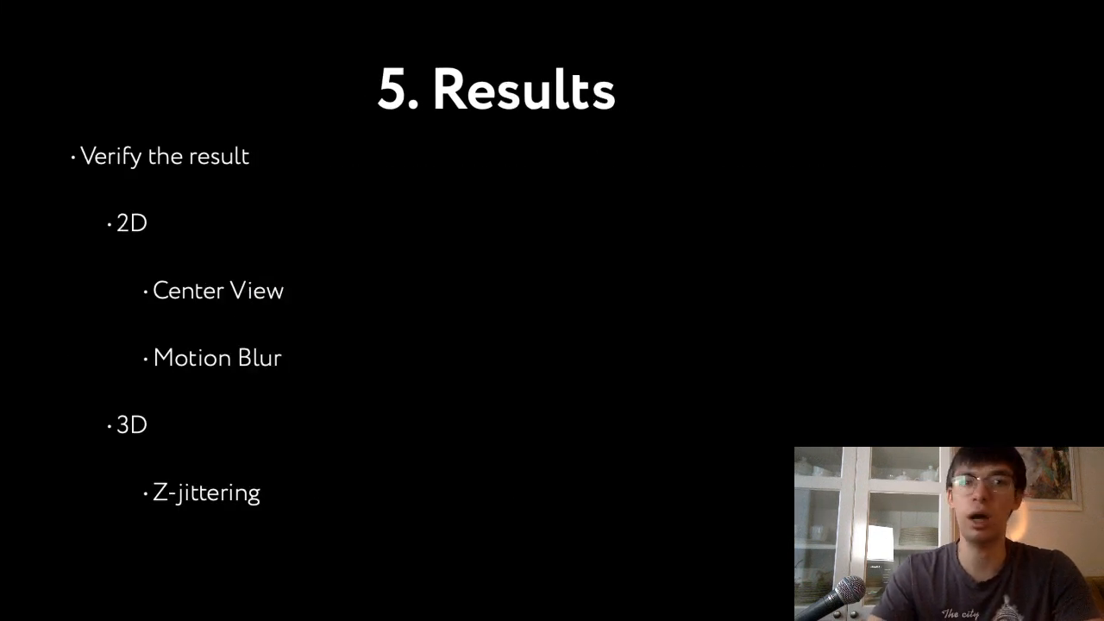
{"action": "key", "text": "super+Tab"}
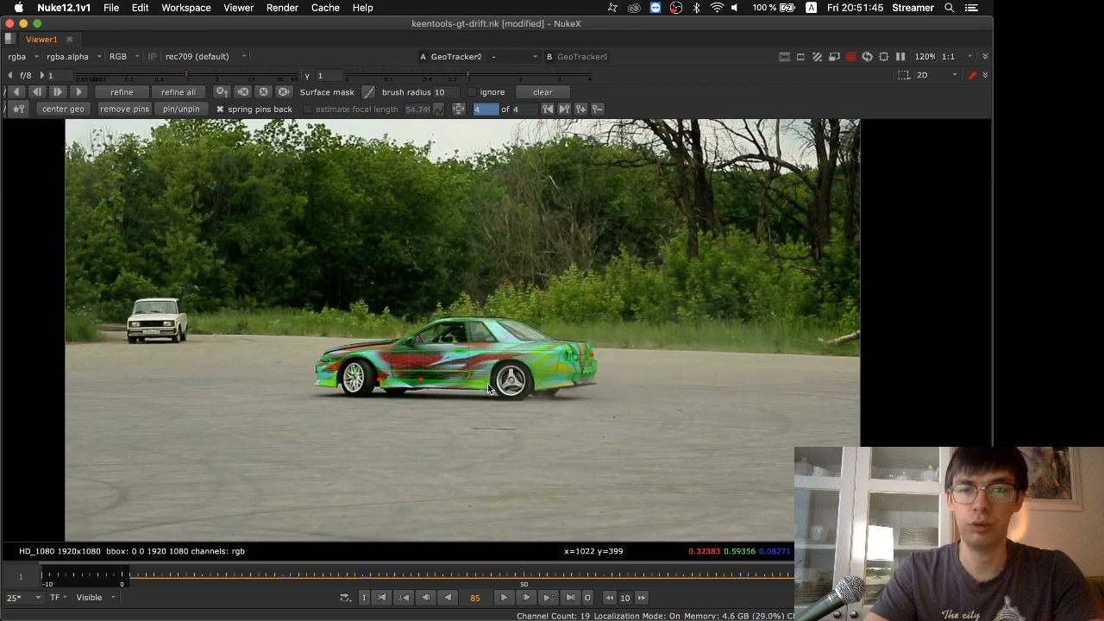
Play the shot with the view centered on the tracked car, checking the wireframe fit at several magnifications, and stop the playback
{"action": "scroll", "coordinate": [488, 389], "scroll_direction": "up", "scroll_amount": 4}
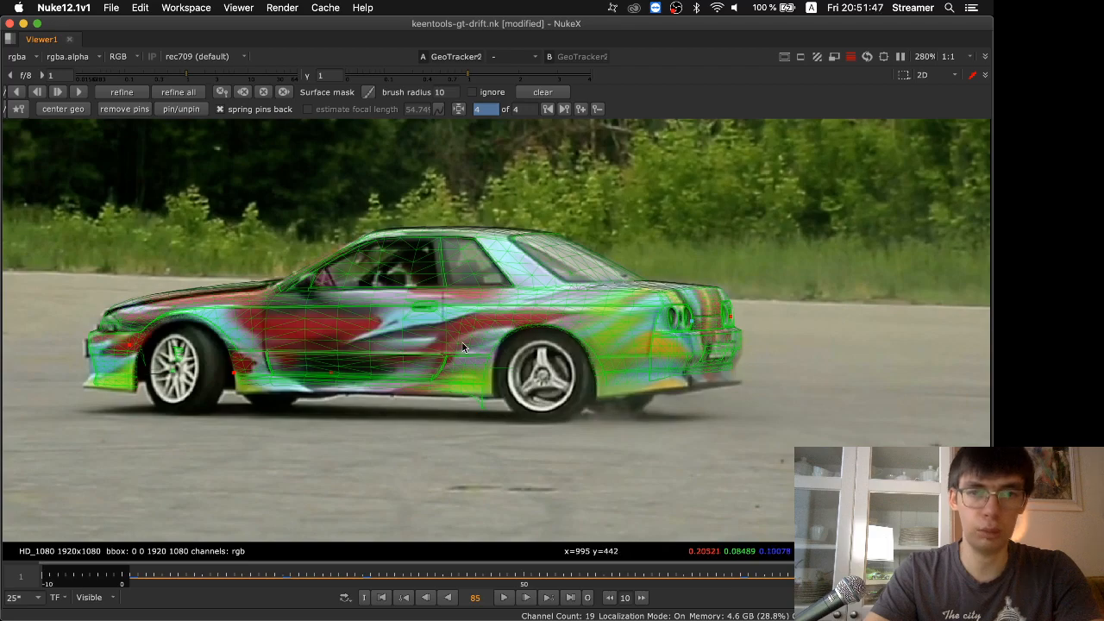
{"action": "middle_click_drag", "start_coordinate": [462, 343], "coordinate": [483, 365]}
{"action": "left_click", "coordinate": [506, 599]}
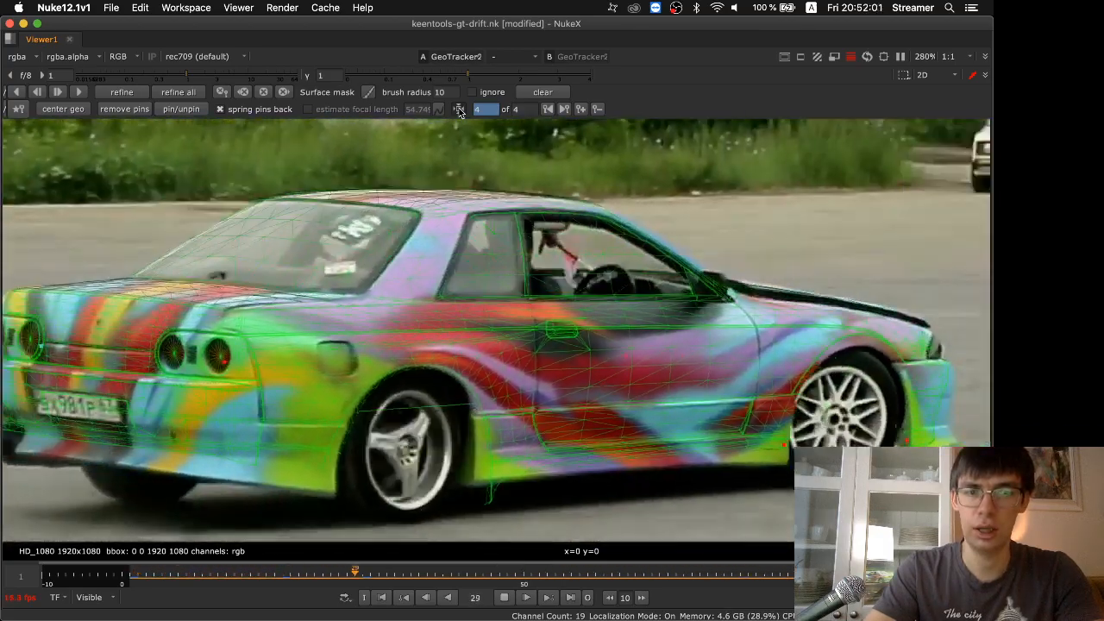
{"action": "key", "text": "f"}
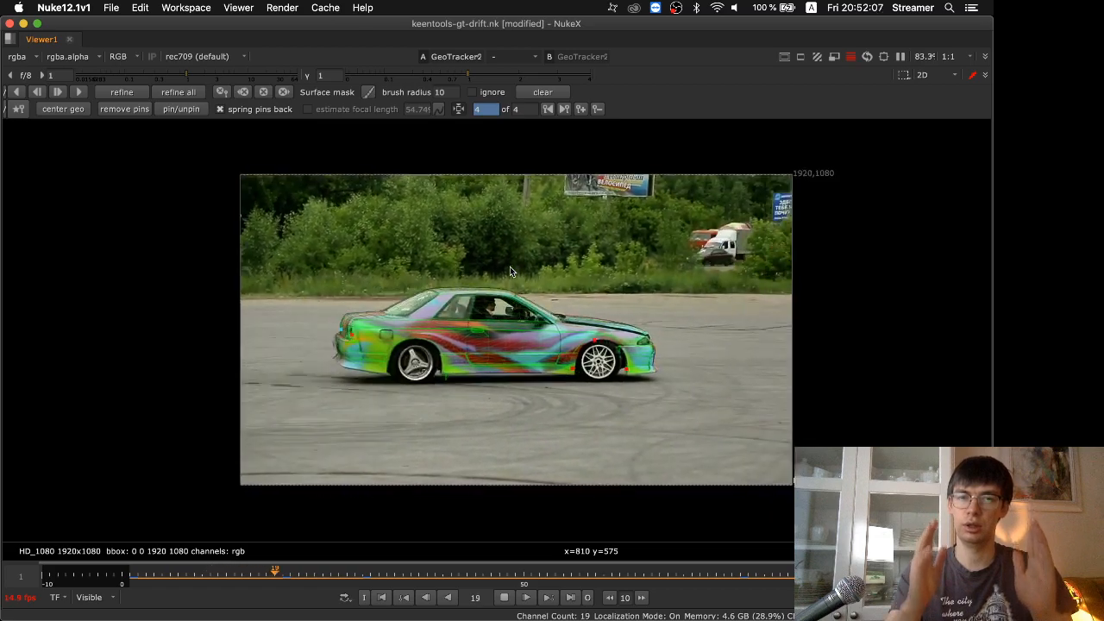
{"action": "scroll", "coordinate": [486, 294], "scroll_direction": "up", "scroll_amount": 6}
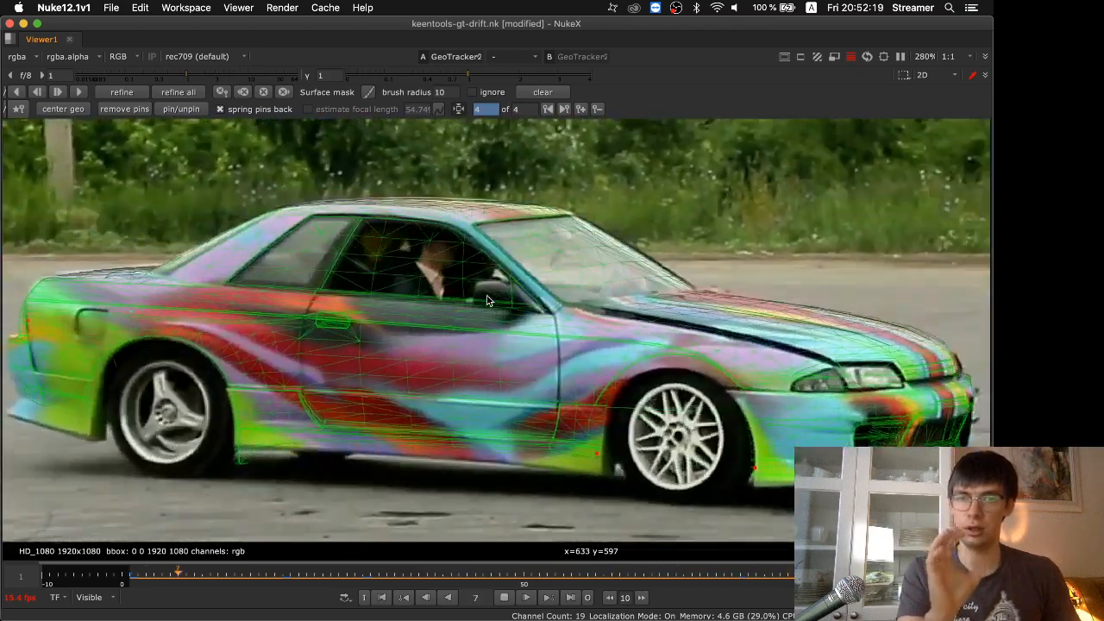
{"action": "scroll", "coordinate": [487, 300], "scroll_direction": "down", "scroll_amount": 2}
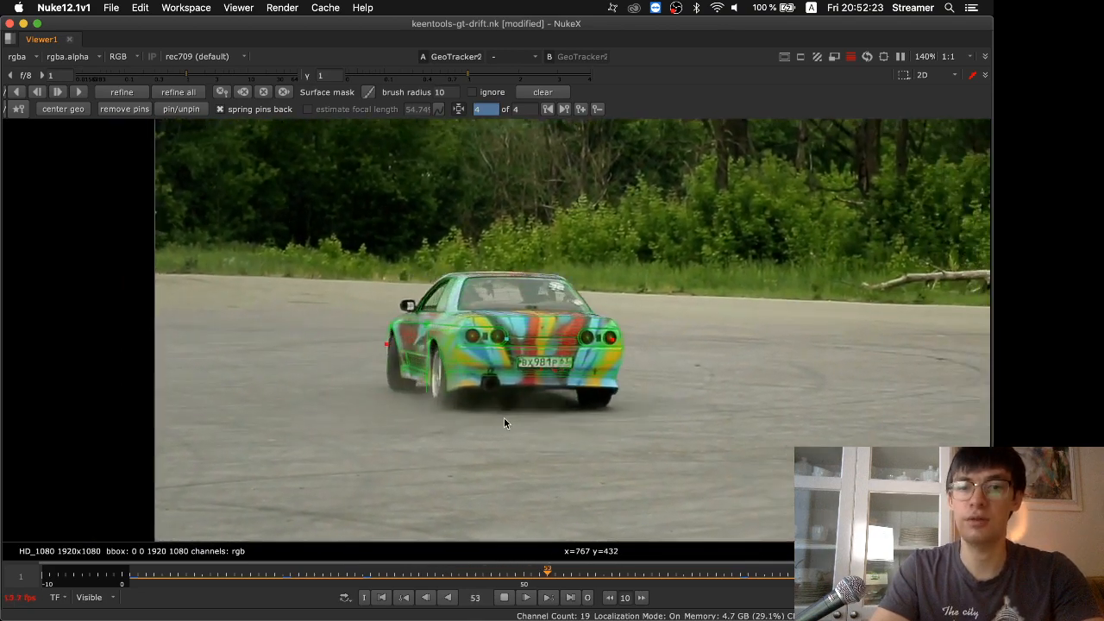
{"action": "left_click", "coordinate": [504, 598]}
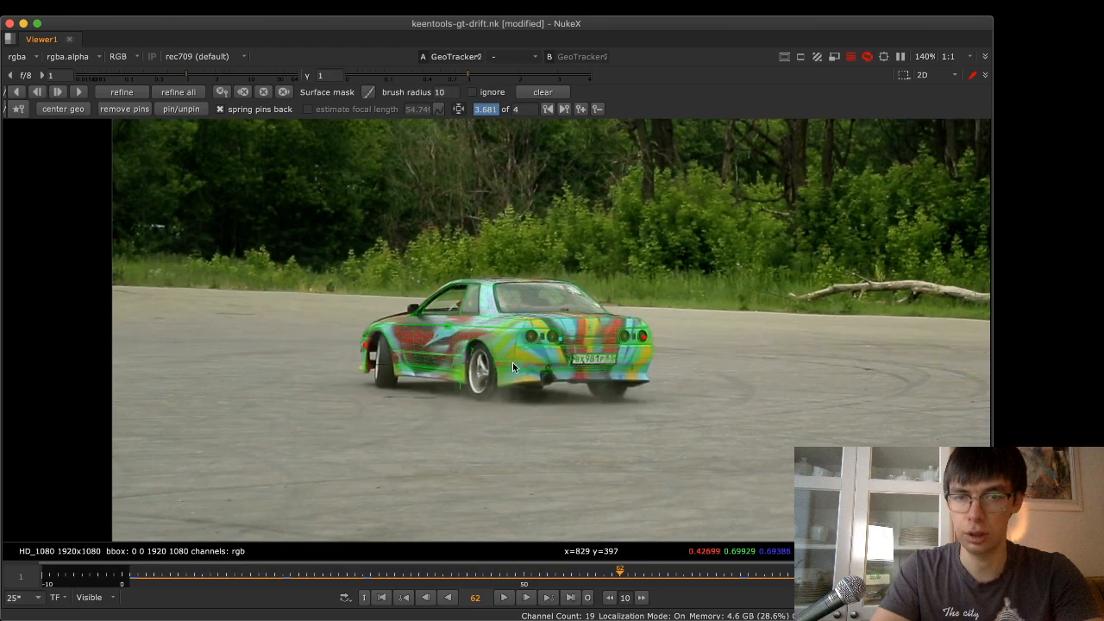
Scrub to frame 26 and examine closely how the wireframe fits the car's rear end
{"action": "scroll", "coordinate": [514, 363], "scroll_direction": "up", "scroll_amount": 8}
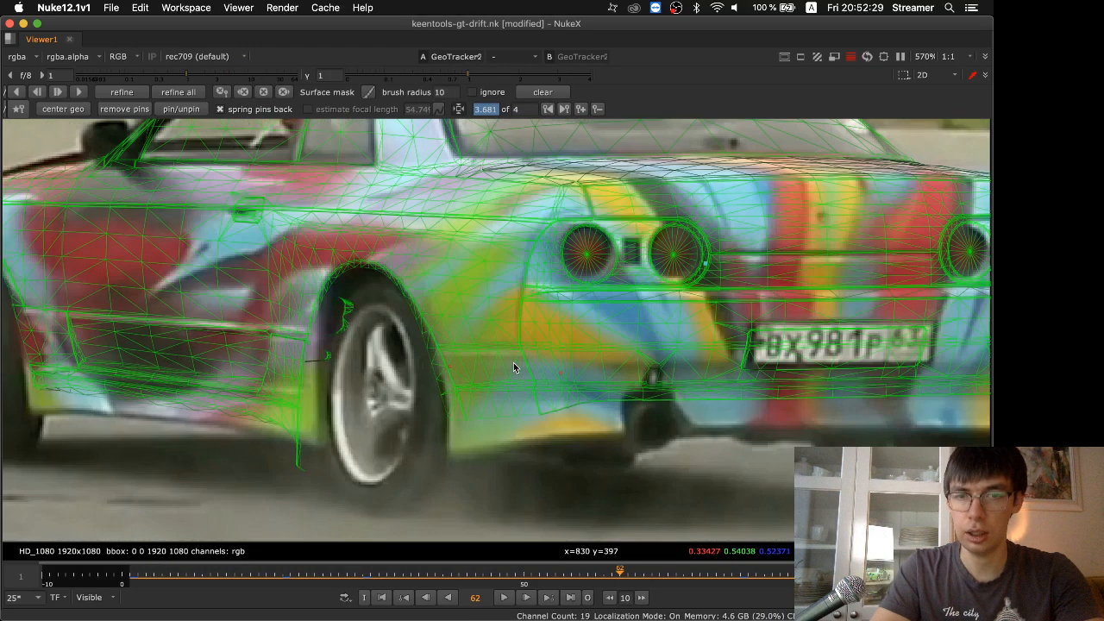
{"action": "scroll", "coordinate": [513, 363], "scroll_direction": "down", "scroll_amount": 4}
{"action": "scroll", "coordinate": [514, 363], "scroll_direction": "up", "scroll_amount": 3}
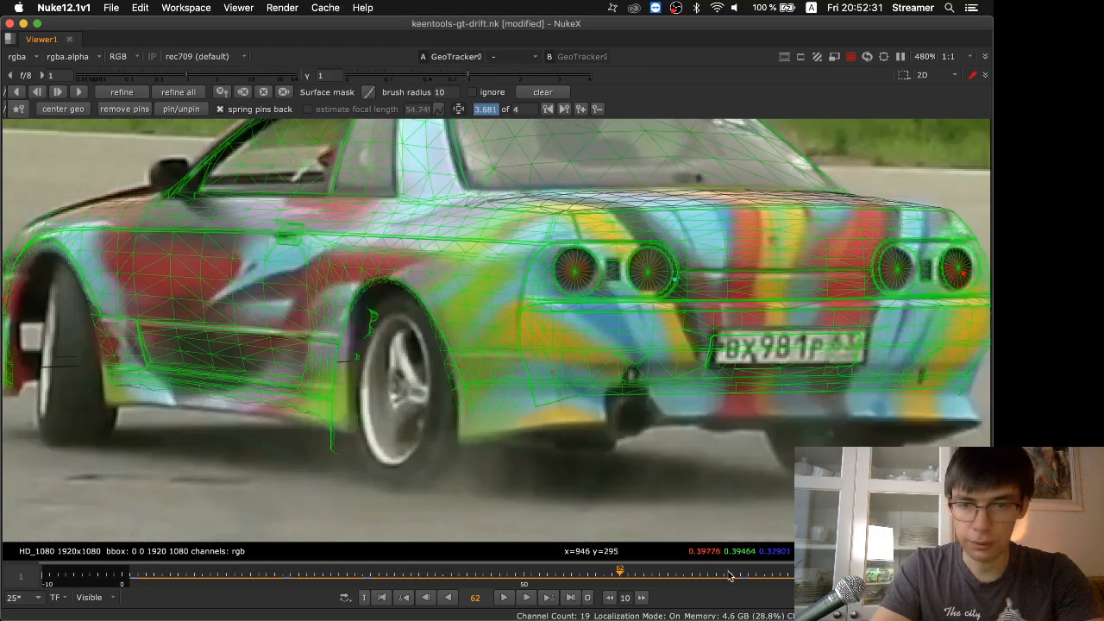
{"action": "left_click_drag", "start_coordinate": [734, 580], "coordinate": [331, 574]}
{"action": "right_click", "coordinate": [152, 284]}
{"action": "left_click", "coordinate": [565, 376]}
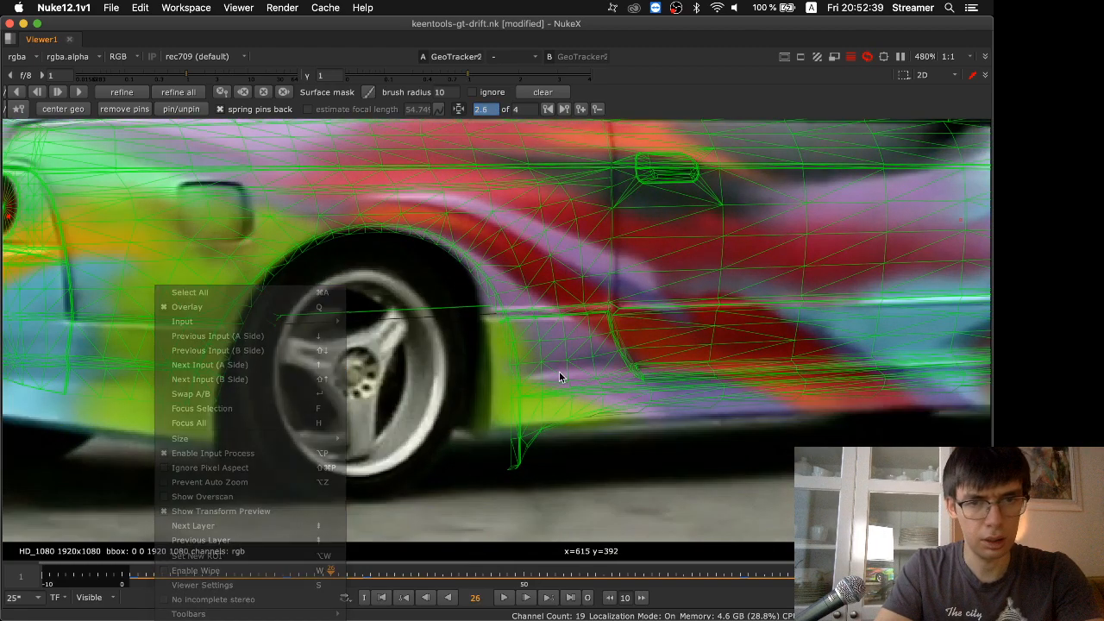
{"action": "middle_click_drag", "start_coordinate": [463, 352], "coordinate": [820, 395]}
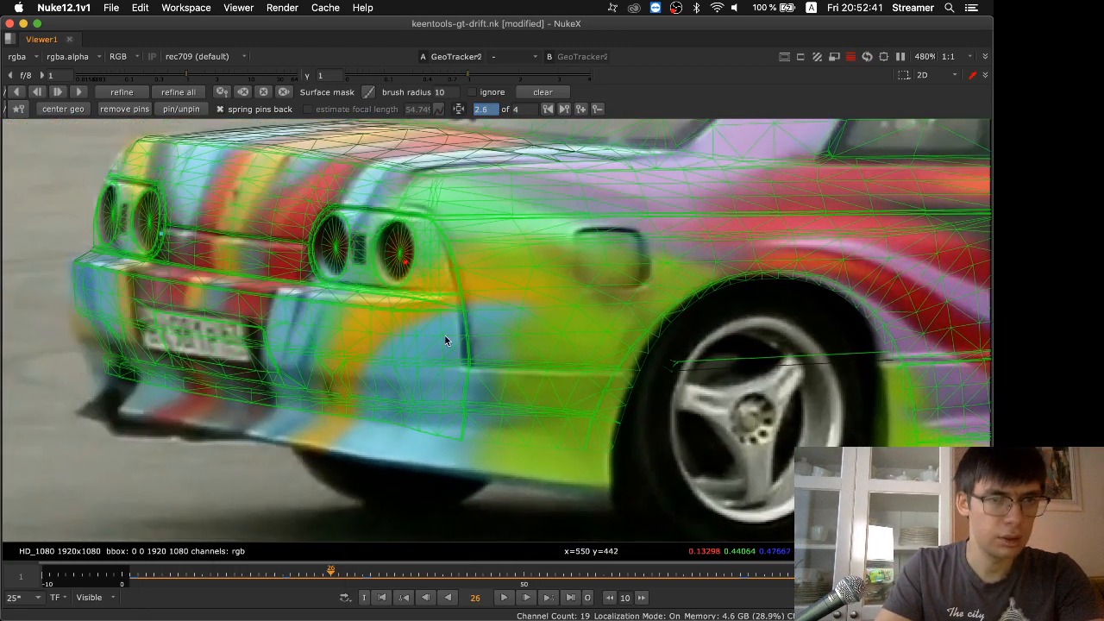
Restore the full workspace layout and enable motion blur in the GeoTracker2 render settings
{"action": "key", "text": "space"}
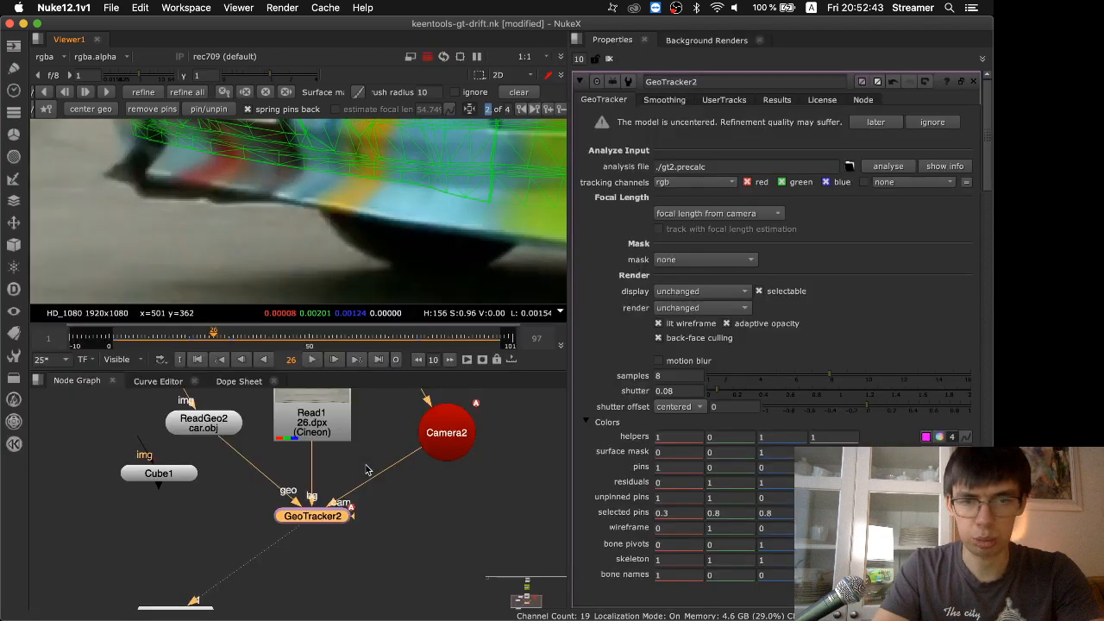
{"action": "scroll", "coordinate": [679, 367], "scroll_direction": "down", "scroll_amount": 5}
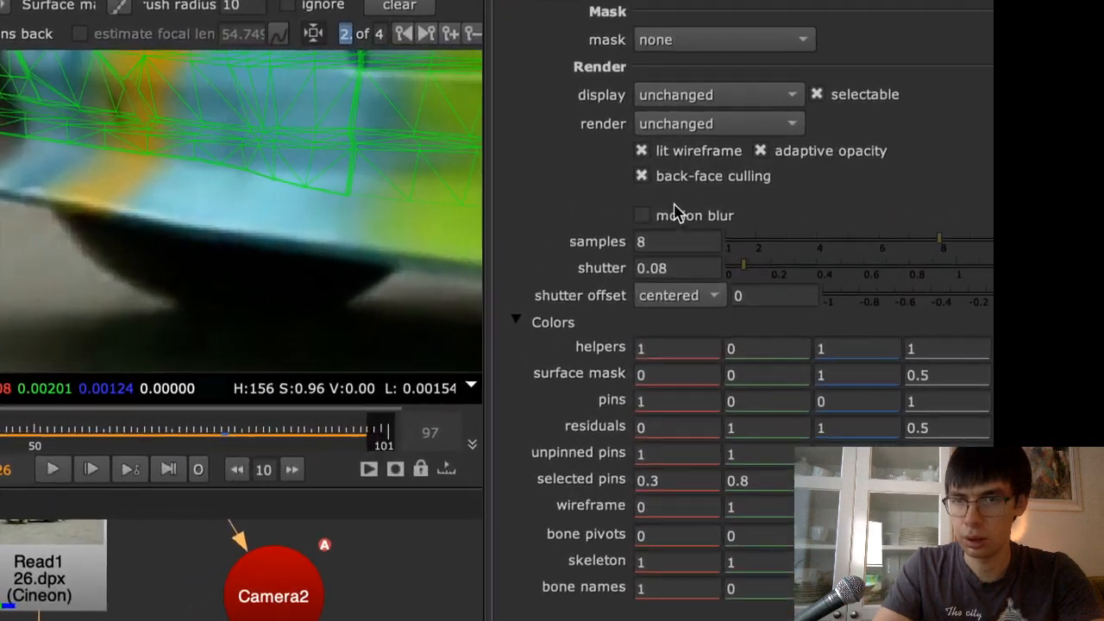
{"action": "left_click", "coordinate": [674, 212]}
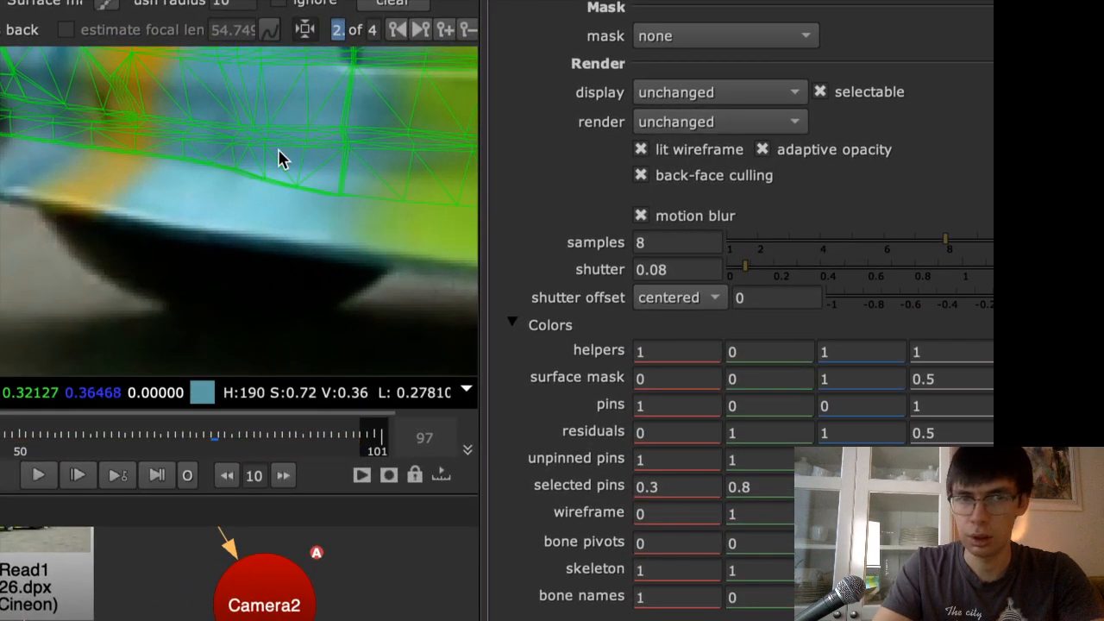
Compare the wireframe at the car's tail lights with motion blur off and on, and set the shutter to 0.07
{"action": "middle_click_drag", "start_coordinate": [62, 103], "coordinate": [358, 367]}
{"action": "middle_click_drag", "start_coordinate": [74, 146], "coordinate": [359, 296]}
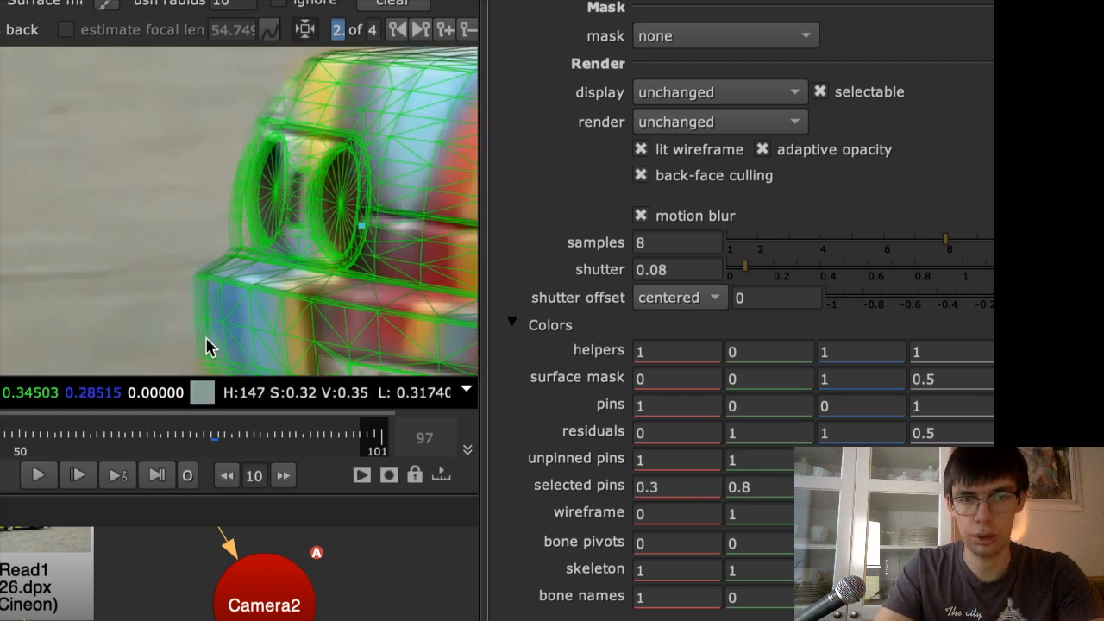
{"action": "left_click", "coordinate": [641, 216]}
{"action": "left_click", "coordinate": [641, 215]}
{"action": "left_click", "coordinate": [641, 215]}
{"action": "left_click", "coordinate": [641, 216]}
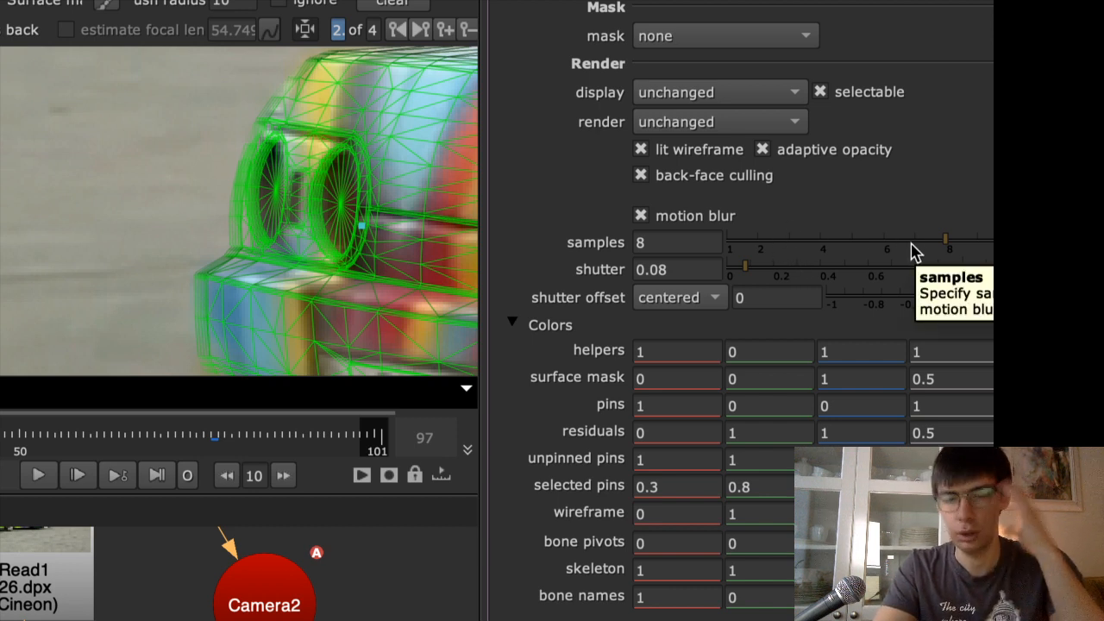
{"action": "mouse_move", "coordinate": [748, 275]}
{"action": "left_mouse_down"}
{"action": "mouse_move", "coordinate": [784, 273]}
{"action": "mouse_move", "coordinate": [725, 276]}
{"action": "mouse_move", "coordinate": [743, 278]}
{"action": "left_mouse_up"}
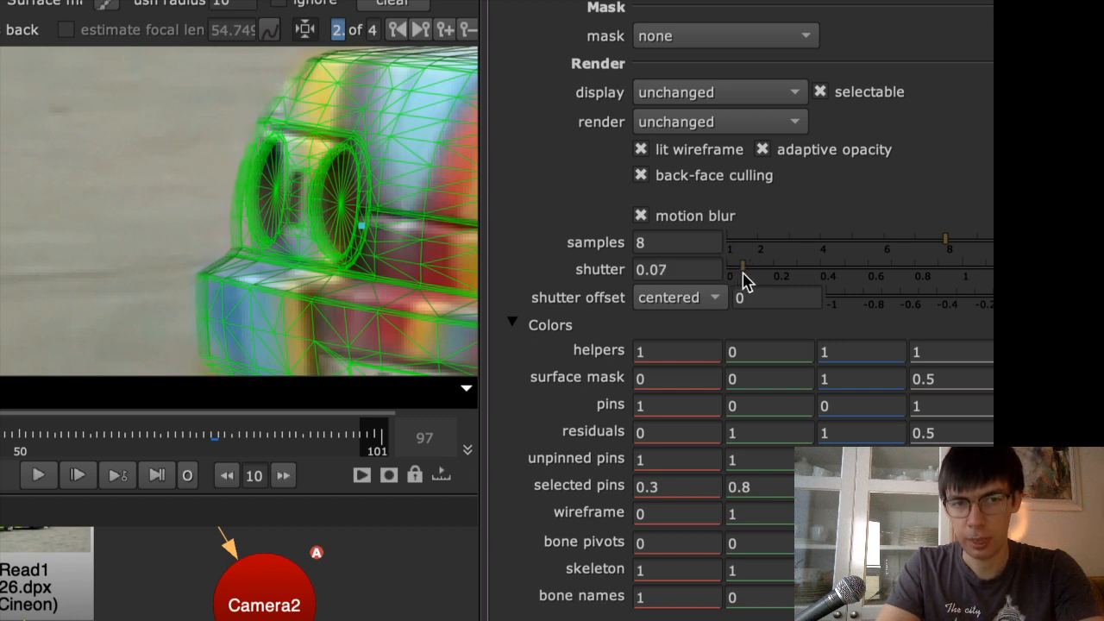
Go to frame 94 and examine the motion-blurred wireframe along the car from its front wheel to its rear bumper
{"action": "left_click", "coordinate": [334, 427]}
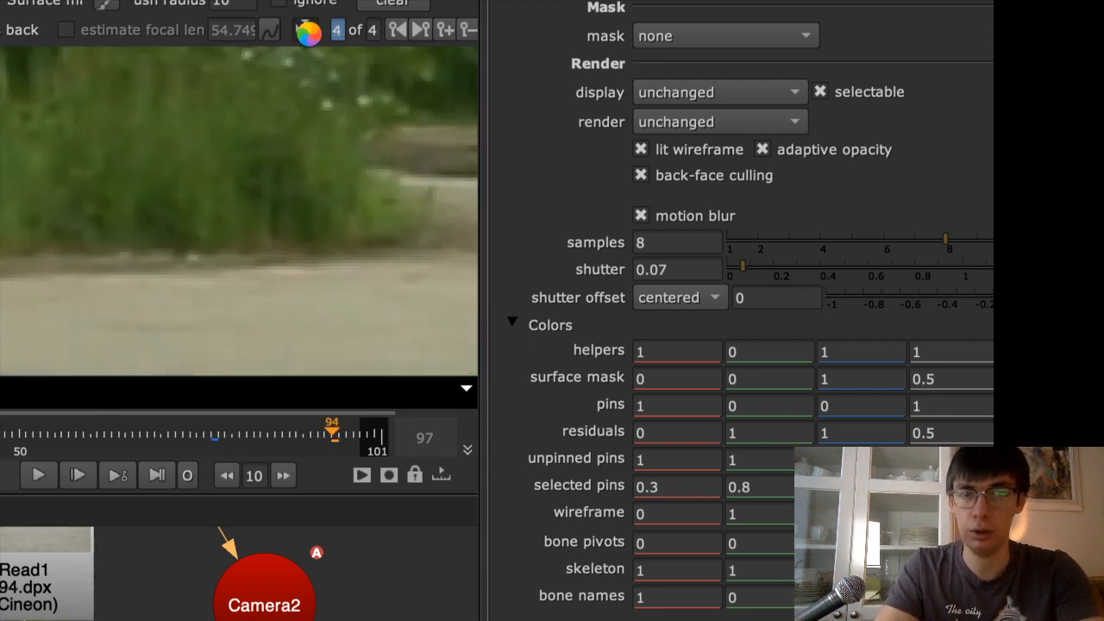
{"action": "key", "text": "h"}
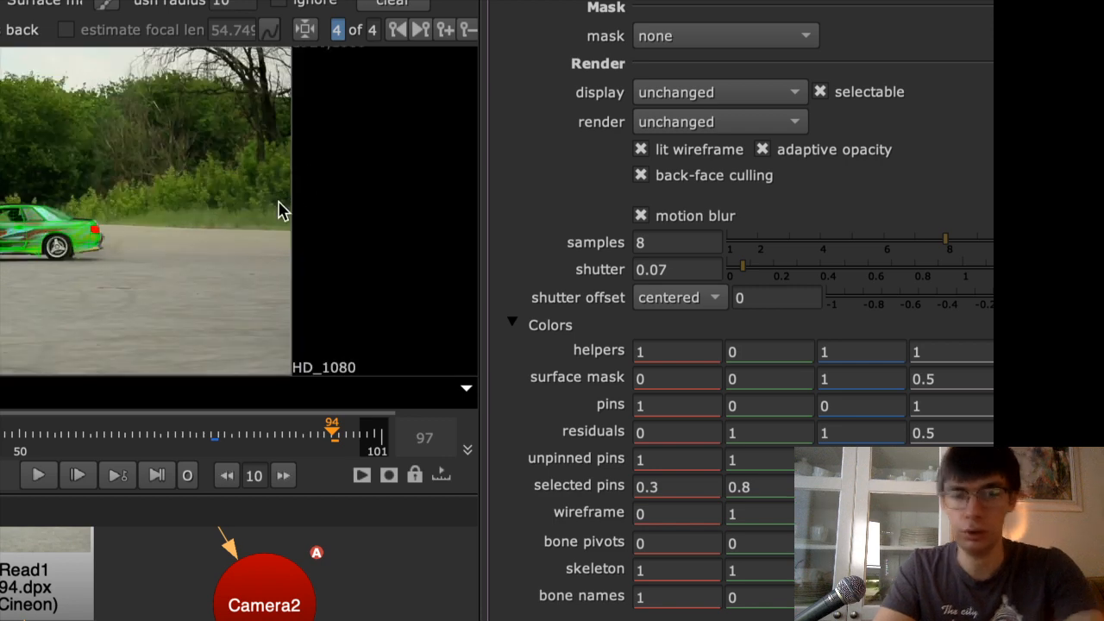
{"action": "middle_click_drag", "start_coordinate": [76, 238], "coordinate": [427, 215]}
{"action": "scroll", "coordinate": [78, 239], "scroll_direction": "up", "scroll_amount": 8}
{"action": "middle_click_drag", "start_coordinate": [149, 198], "coordinate": [238, 199]}
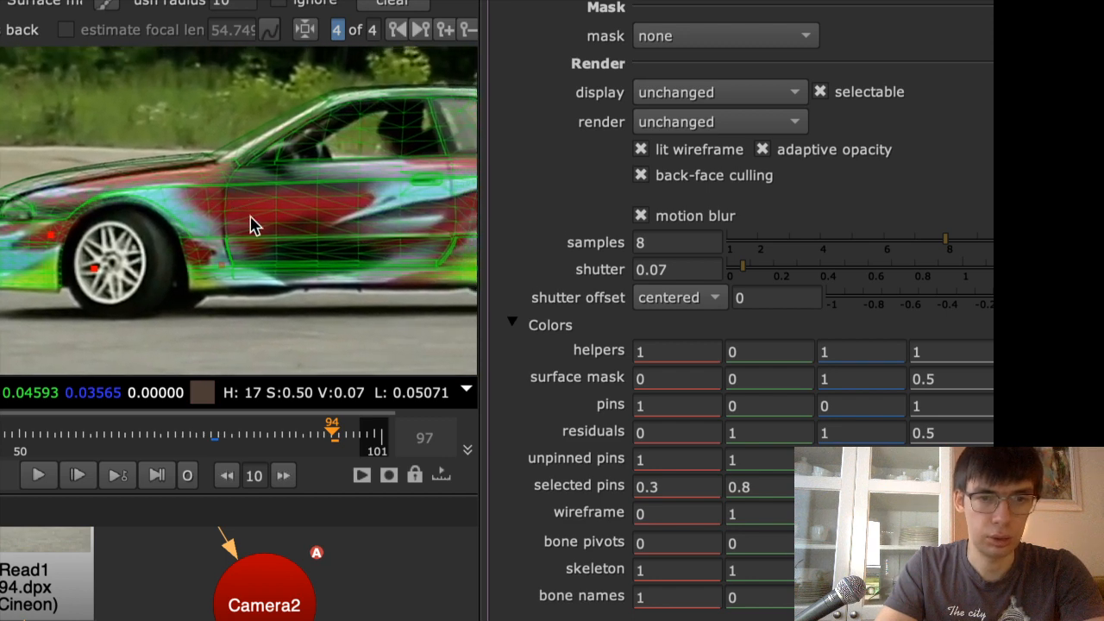
{"action": "middle_click_drag", "start_coordinate": [240, 238], "coordinate": [26, 246]}
{"action": "middle_click_drag", "start_coordinate": [189, 247], "coordinate": [1, 244]}
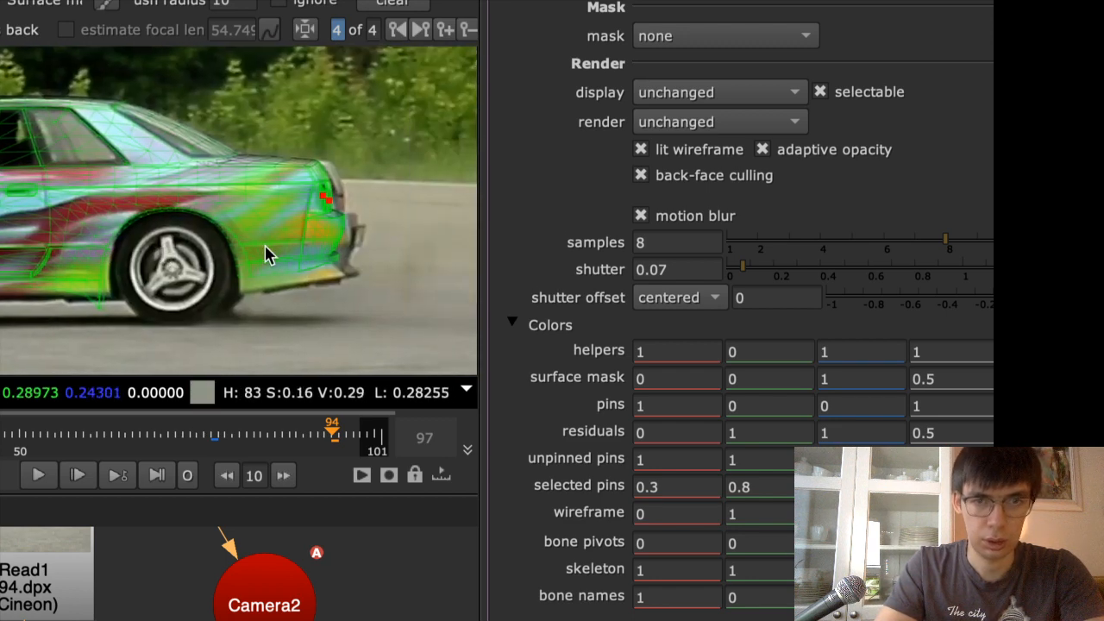
{"action": "scroll", "coordinate": [356, 220], "scroll_direction": "up", "scroll_amount": 3}
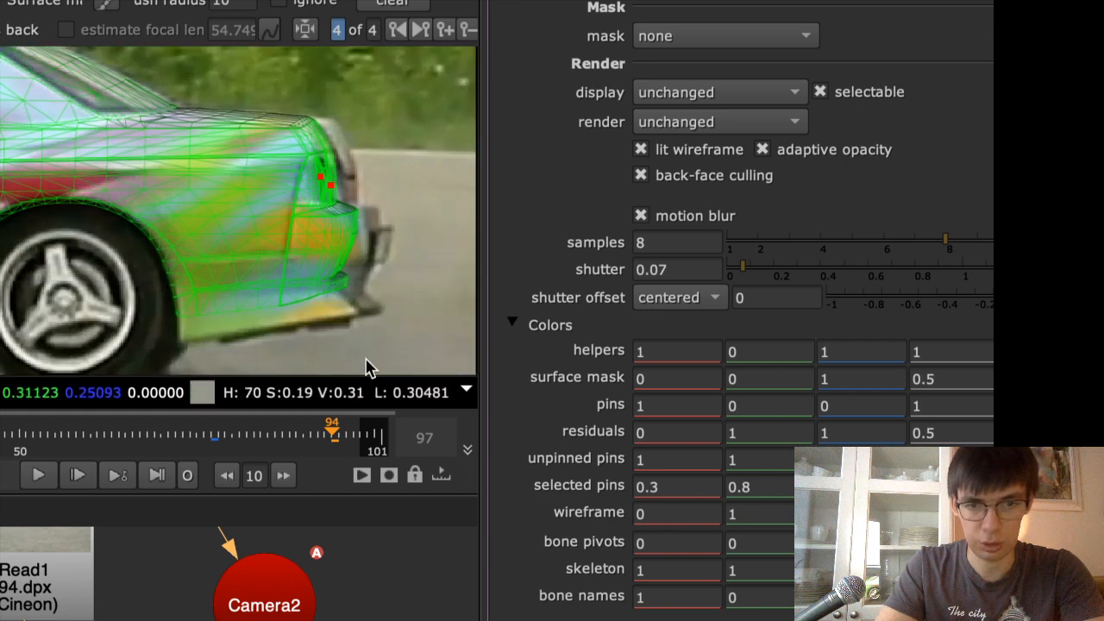
Try correcting the model at frame 98 by adjusting the pin at the car's rear light, and remove that keyframe
{"action": "left_click", "coordinate": [361, 435]}
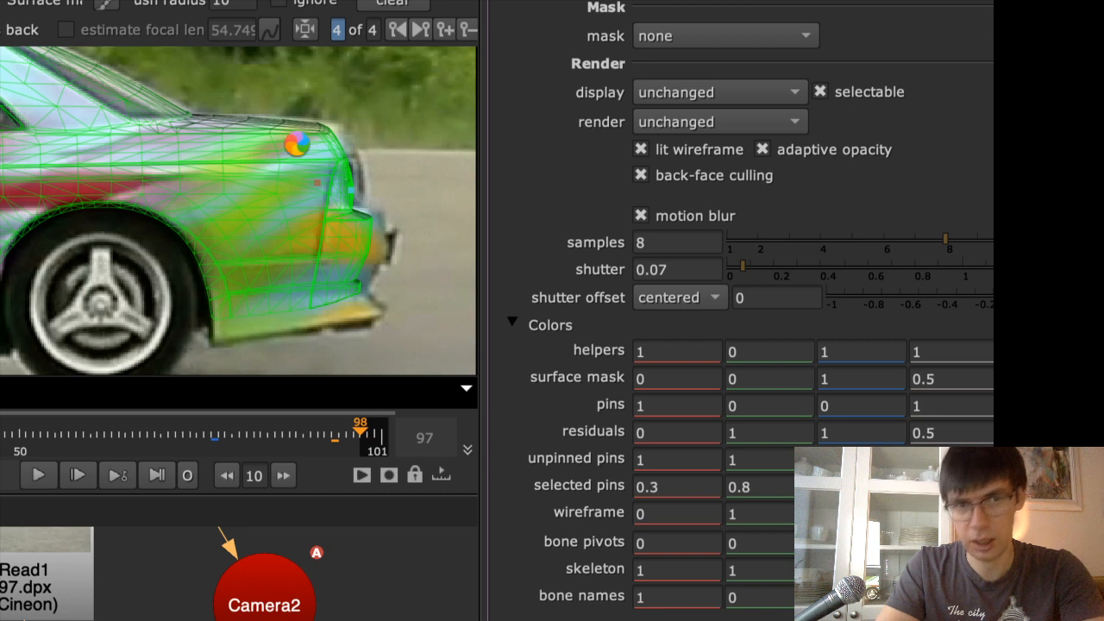
{"action": "left_click", "coordinate": [325, 183]}
{"action": "left_click_drag", "start_coordinate": [330, 181], "coordinate": [348, 186]}
{"action": "left_click", "coordinate": [354, 188]}
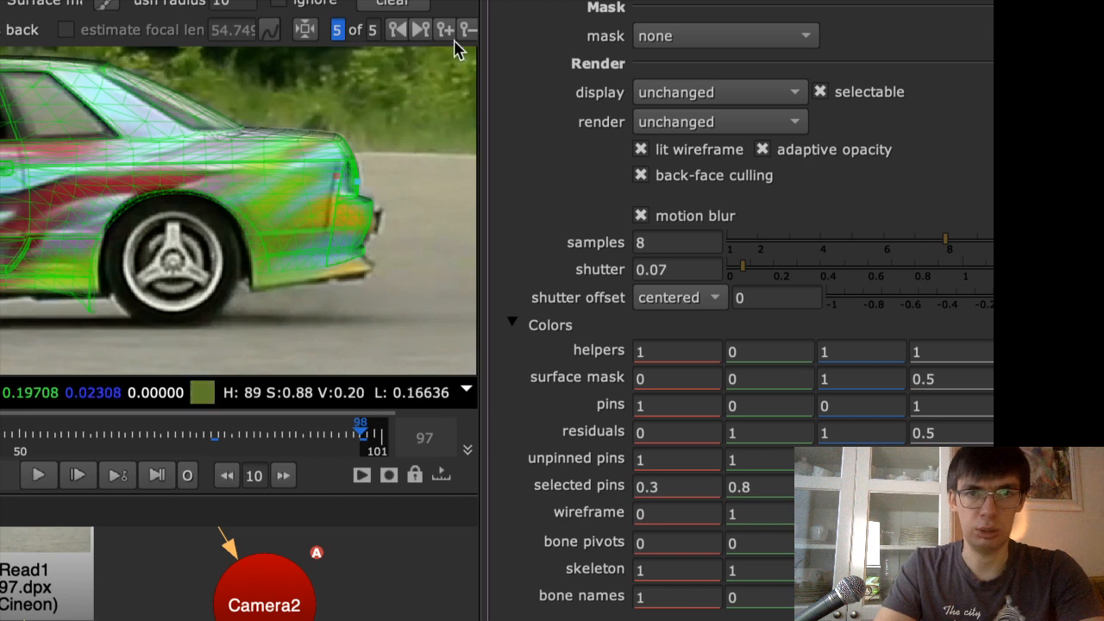
{"action": "left_click", "coordinate": [448, 77]}
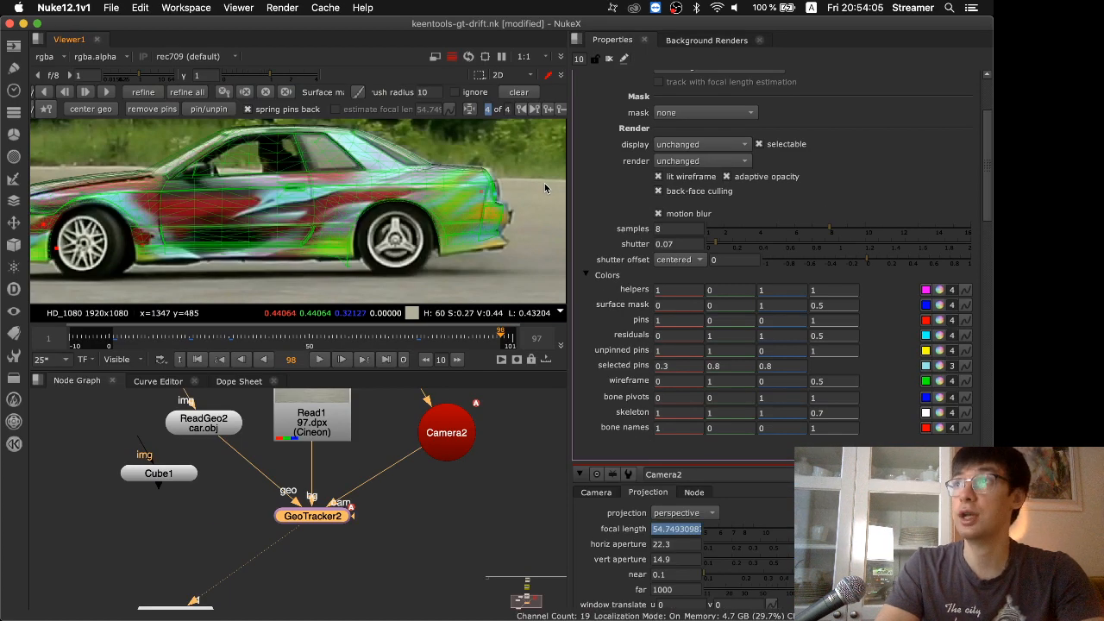
Switch the viewer to the 3D scene, view the camera and tracked car from above, and open the Camera2 properties
{"action": "key", "text": "Tab"}
{"action": "left_click", "coordinate": [516, 233]}
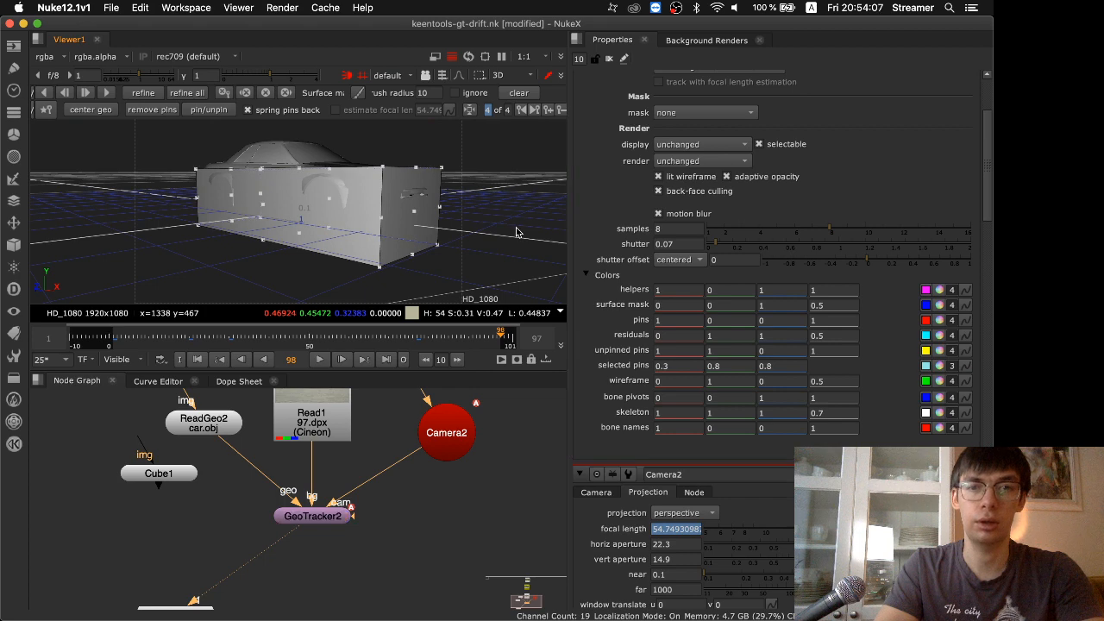
{"action": "key", "text": "f"}
{"action": "left_click_drag", "start_coordinate": [494, 176], "coordinate": [504, 291], "text": "super"}
{"action": "left_click_drag", "start_coordinate": [455, 184], "coordinate": [445, 252], "text": "super"}
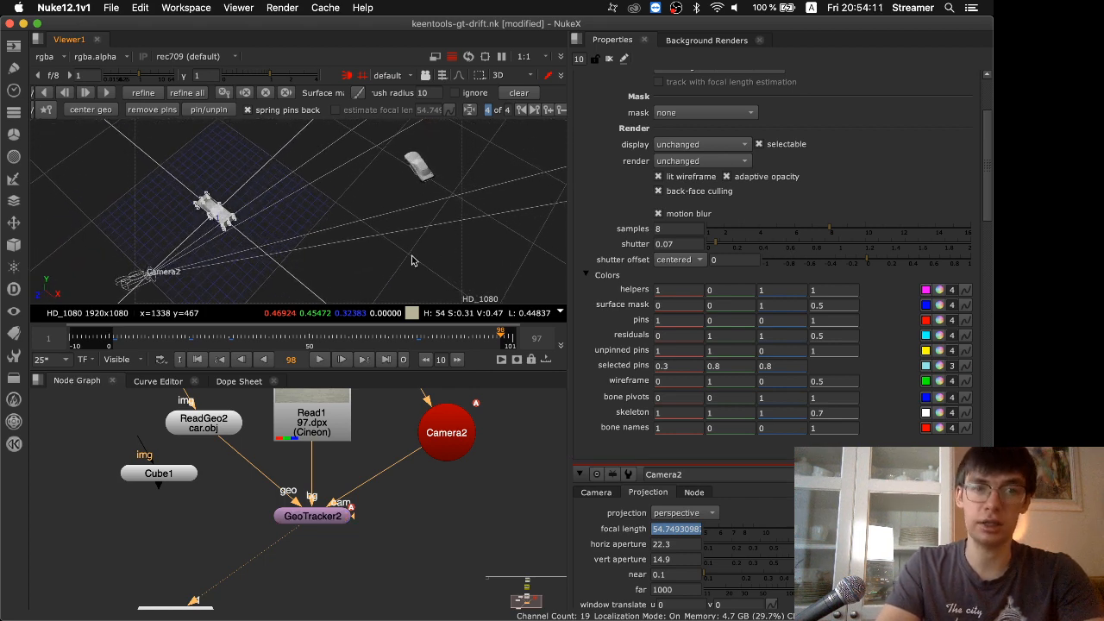
{"action": "double_click", "coordinate": [443, 432]}
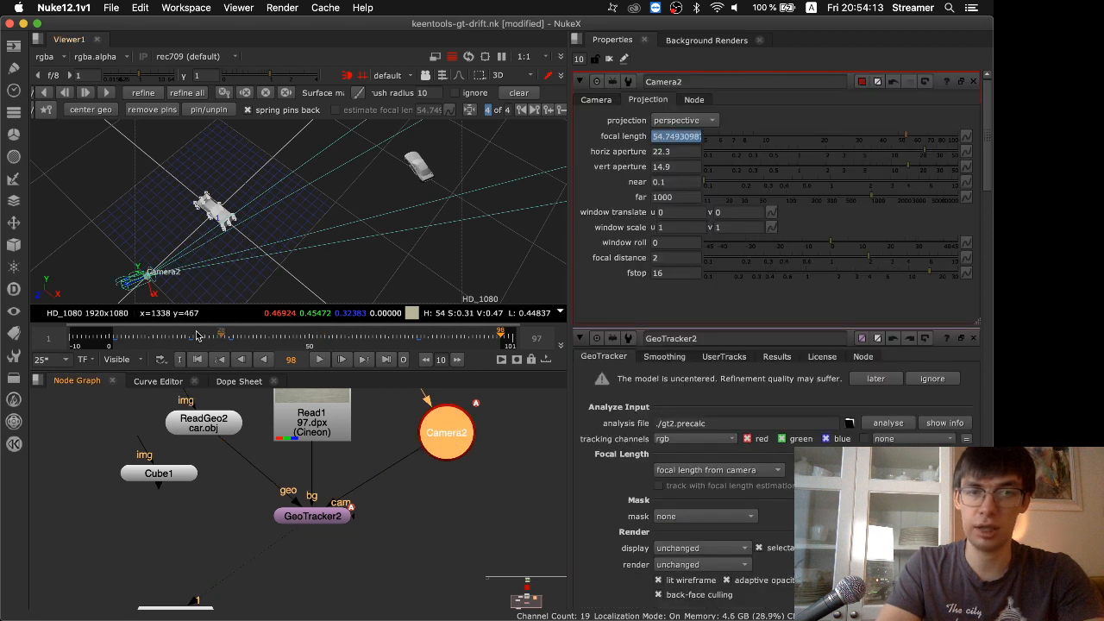
Play and scrub the 3D scene in the enlarged viewer to check the car's movement for depth jitter, and stop the playback
{"action": "left_click", "coordinate": [319, 359]}
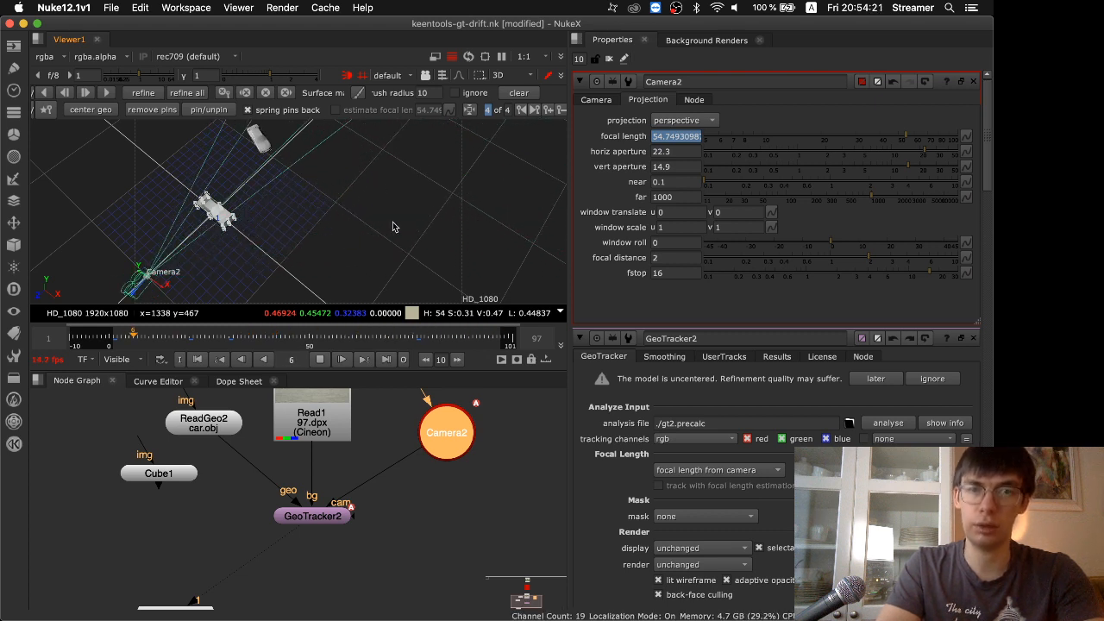
{"action": "key", "text": "space"}
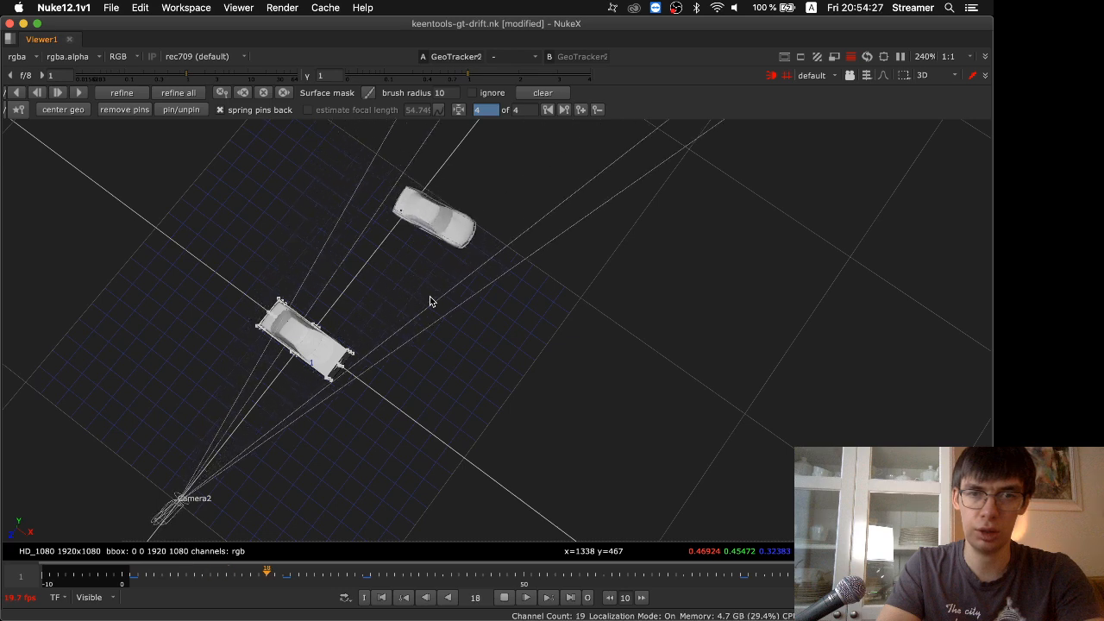
{"action": "left_click", "coordinate": [507, 600]}
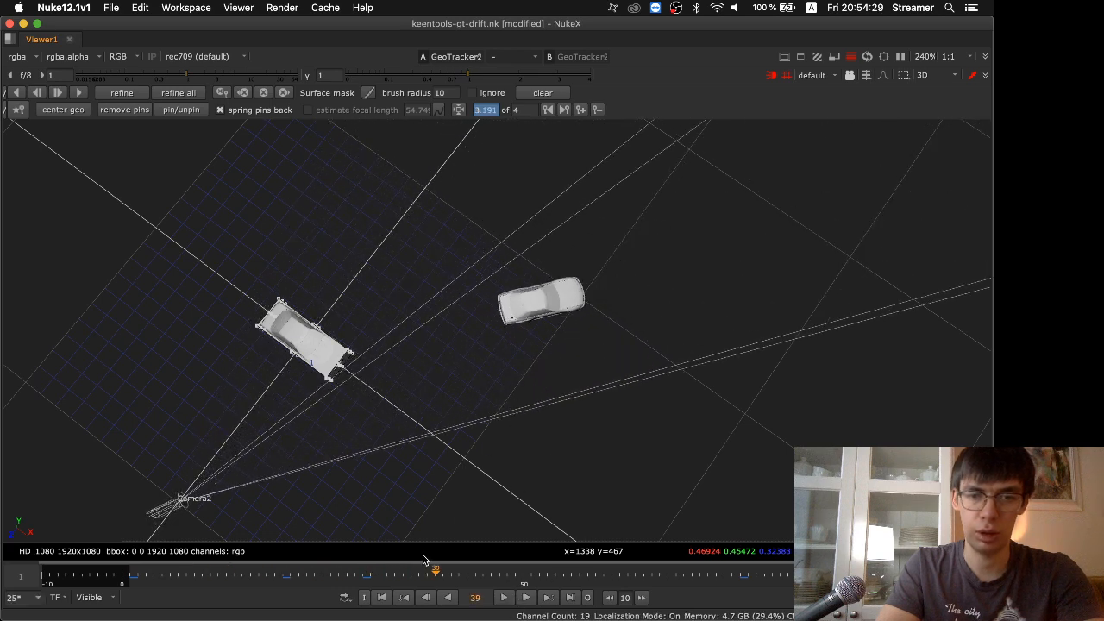
{"action": "left_click_drag", "start_coordinate": [437, 570], "coordinate": [163, 576]}
{"action": "middle_click_drag", "start_coordinate": [529, 449], "coordinate": [520, 507]}
{"action": "left_click", "coordinate": [506, 597]}
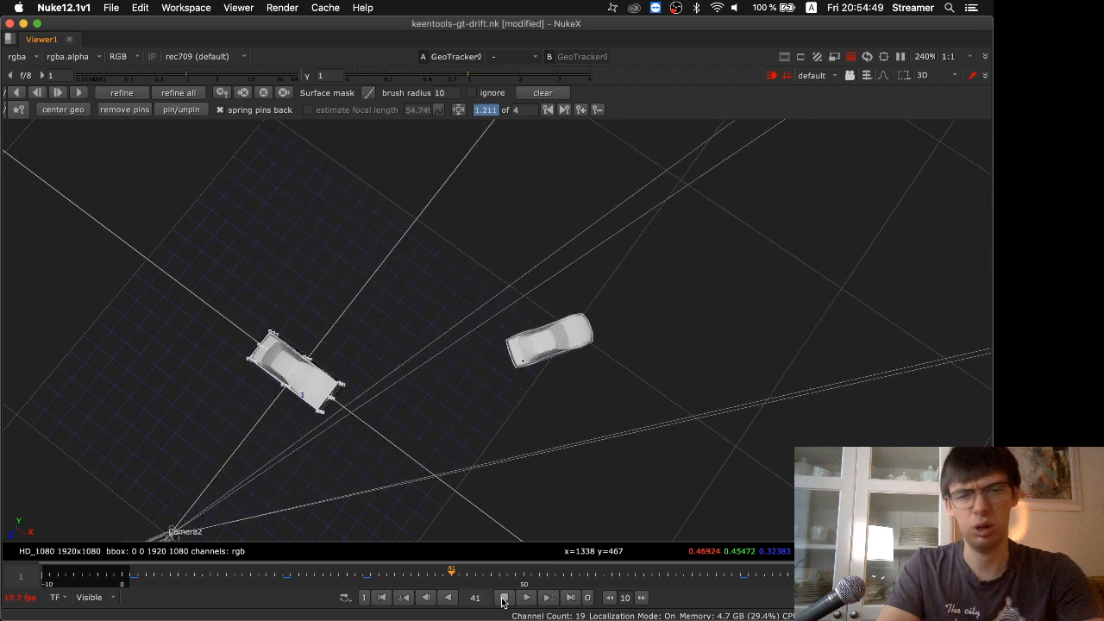
Stop the 3D playback and examine the animation curves of Camera2's rotation and GeoTracker2's x, y and z rotation, framed in the graph
{"action": "left_click", "coordinate": [504, 596]}
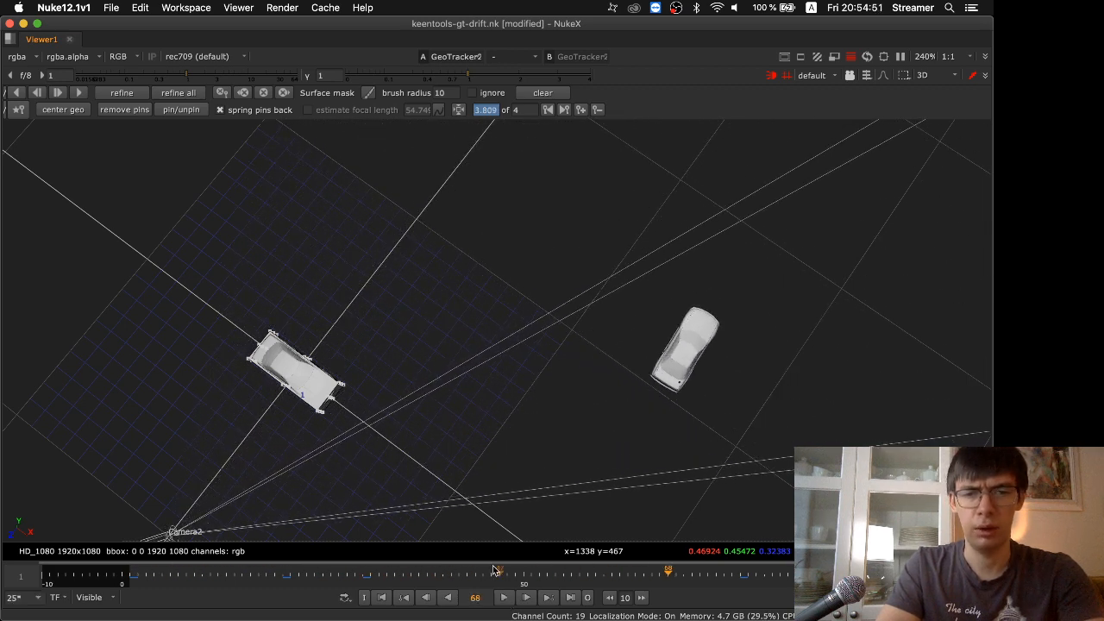
{"action": "key", "text": "space"}
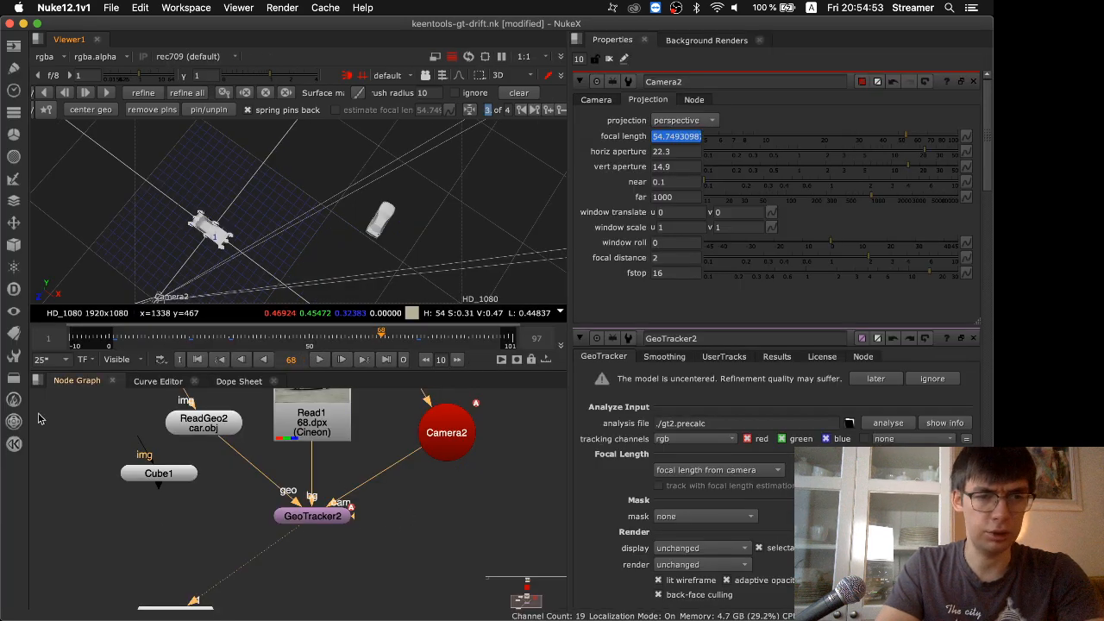
{"action": "left_click", "coordinate": [160, 382]}
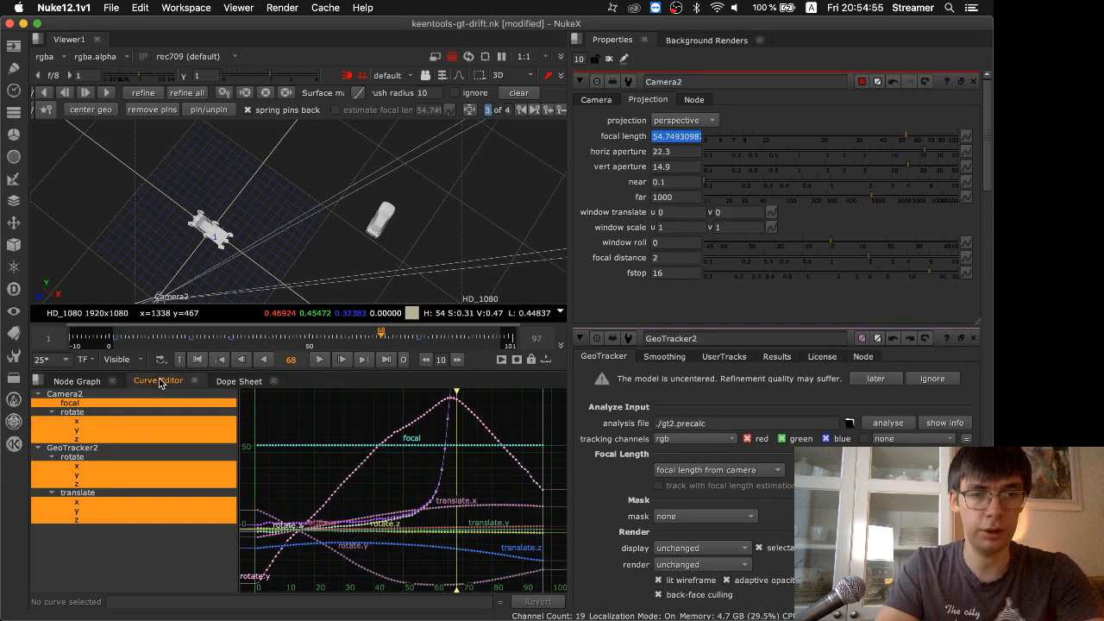
{"action": "left_click", "coordinate": [71, 416]}
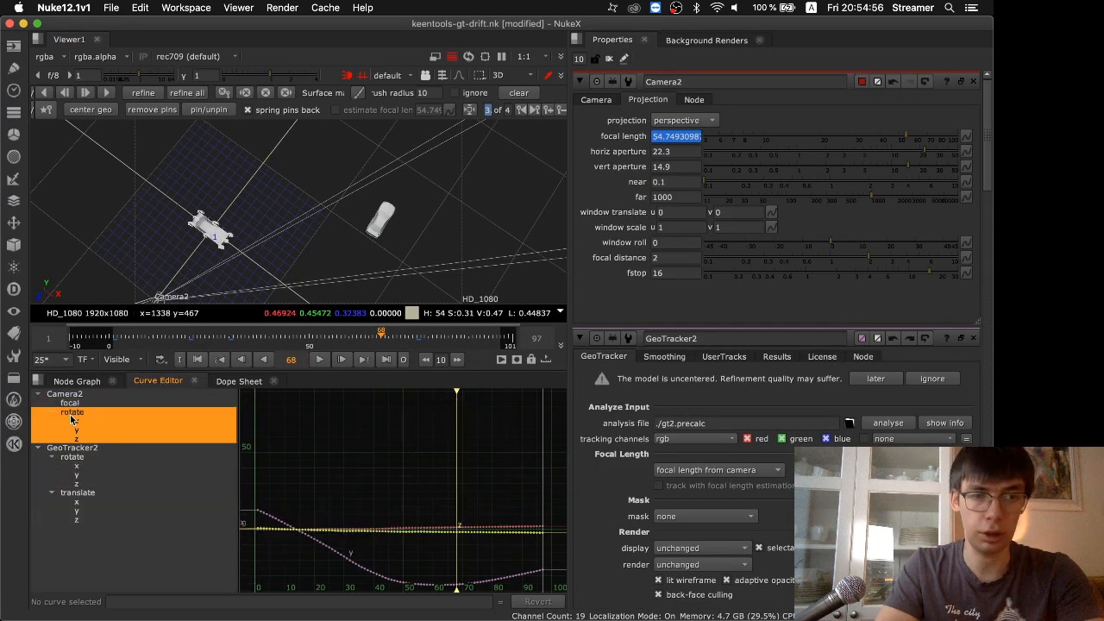
{"action": "left_click", "coordinate": [77, 465]}
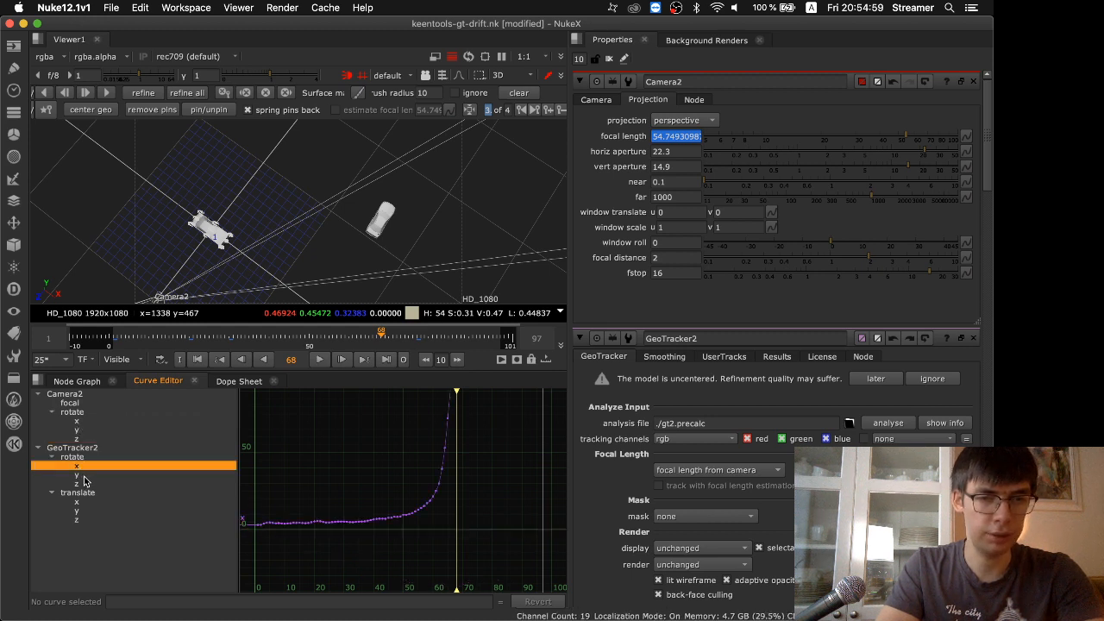
{"action": "left_click", "coordinate": [86, 486], "text": "shift"}
{"action": "key", "text": "f"}
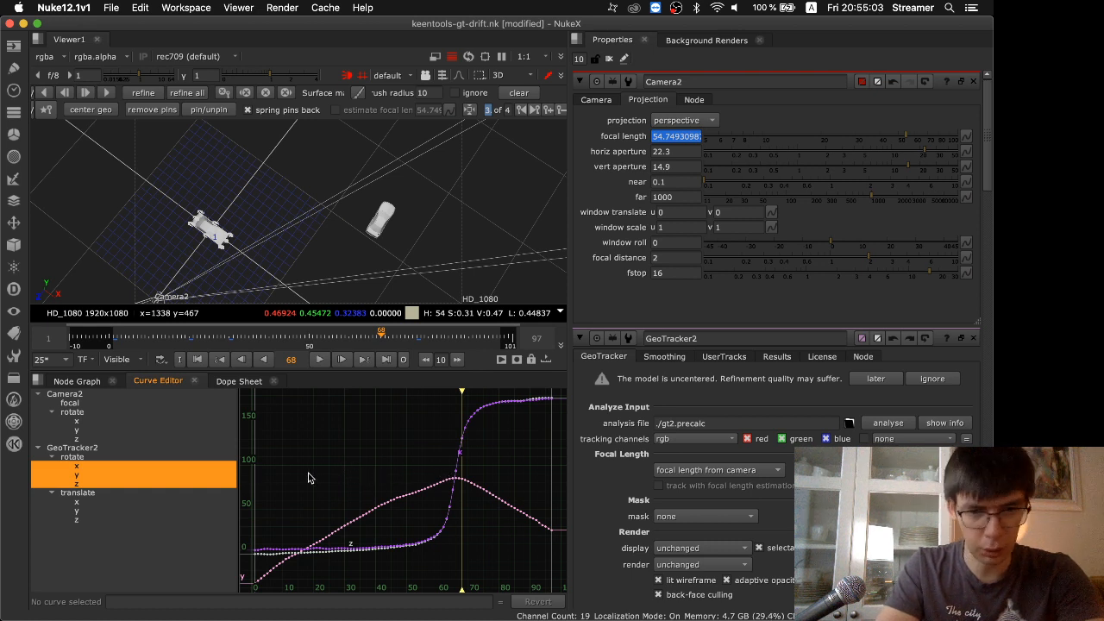
Examine GeoTracker2's x, y and z translation curves for jitter, framed in the graph, and switch to Safari
{"action": "left_click", "coordinate": [87, 504]}
{"action": "left_click", "coordinate": [90, 520], "text": "shift"}
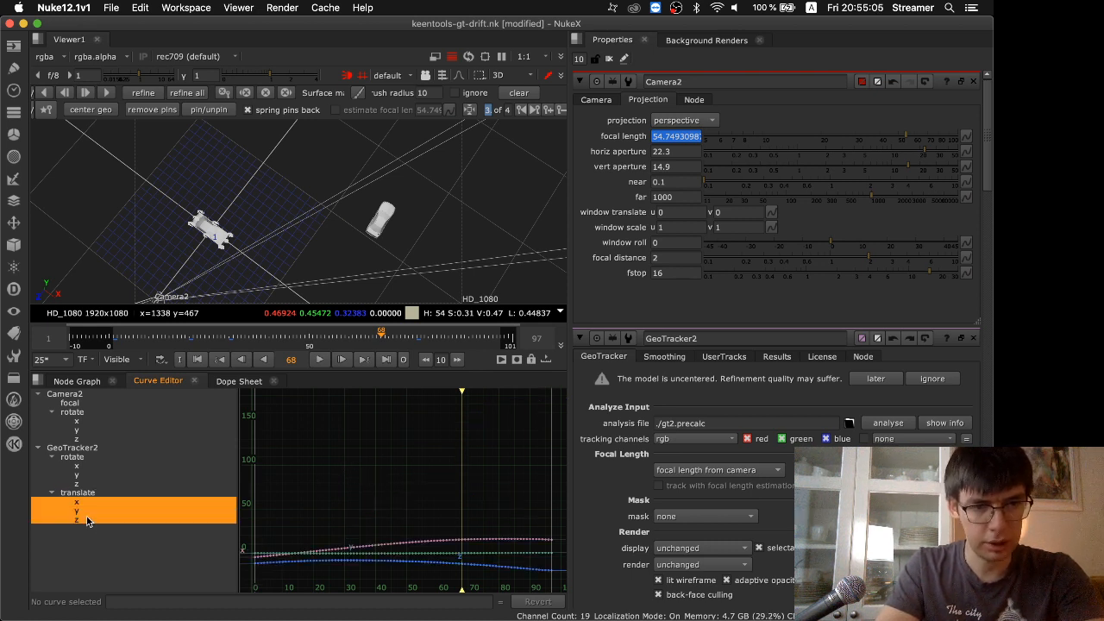
{"action": "key", "text": "f"}
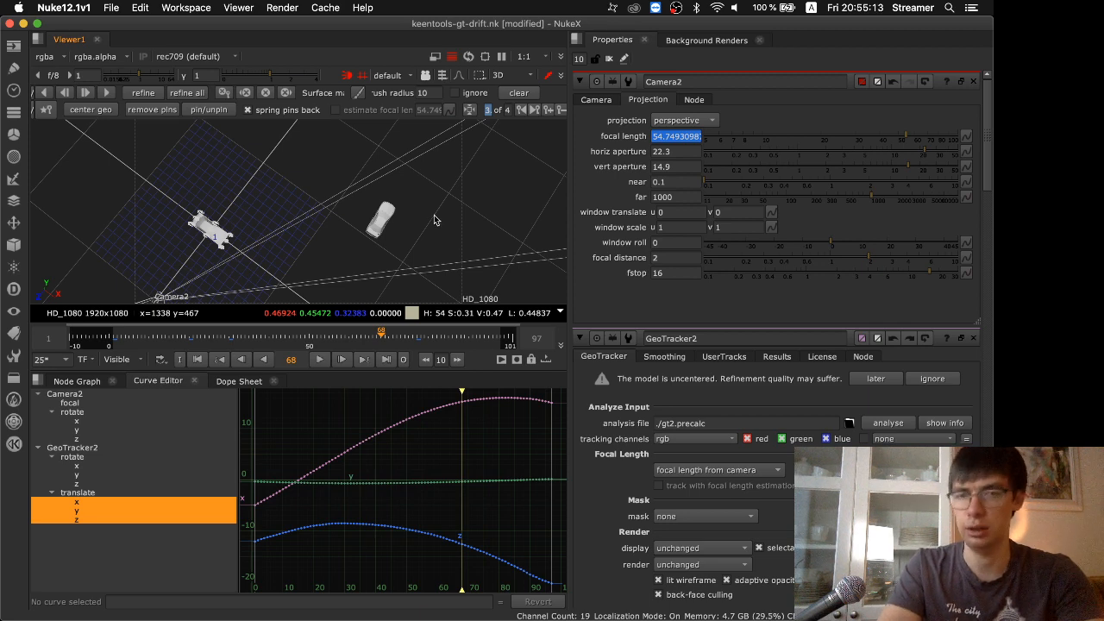
{"action": "key", "text": "super+Tab"}
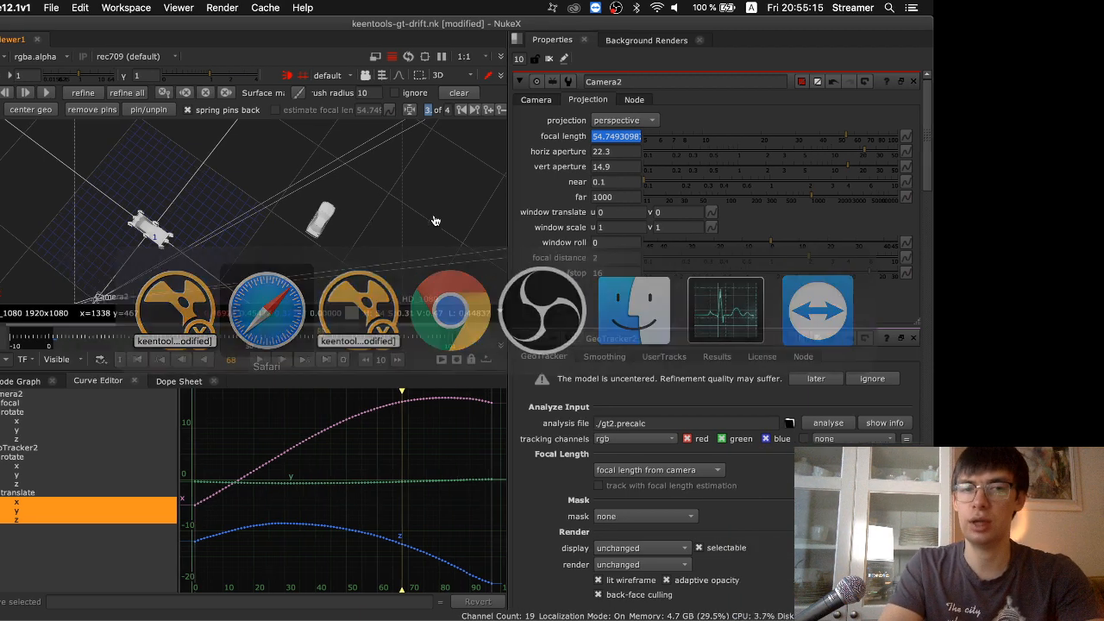
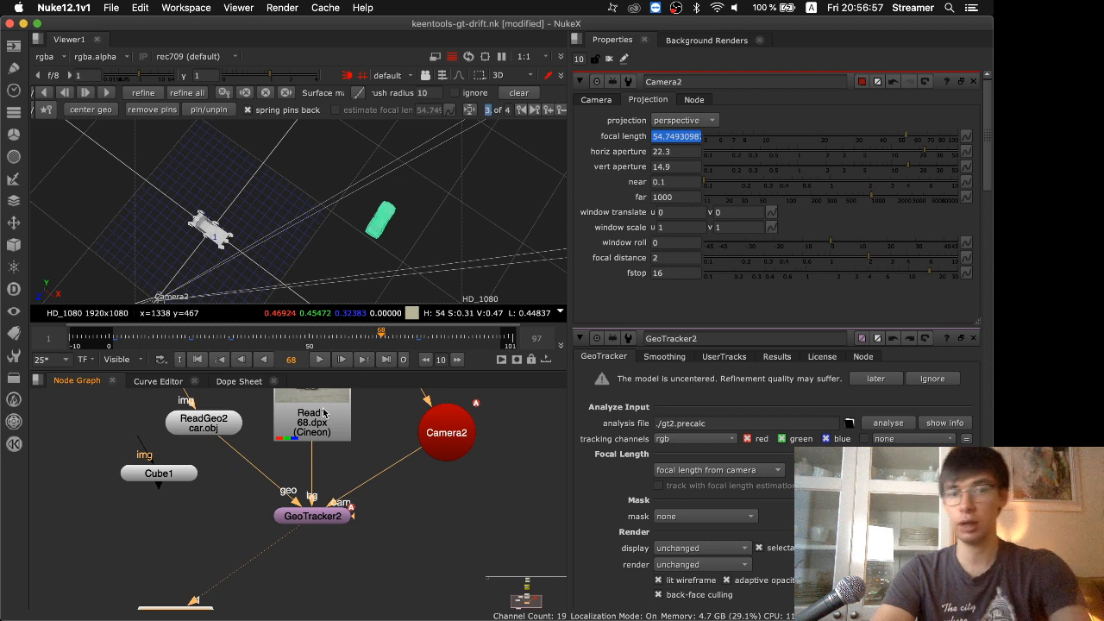
Play the 3D scene and stop it at frame 21, and open GeoTracker2's tracking results
{"action": "left_click", "coordinate": [319, 360]}
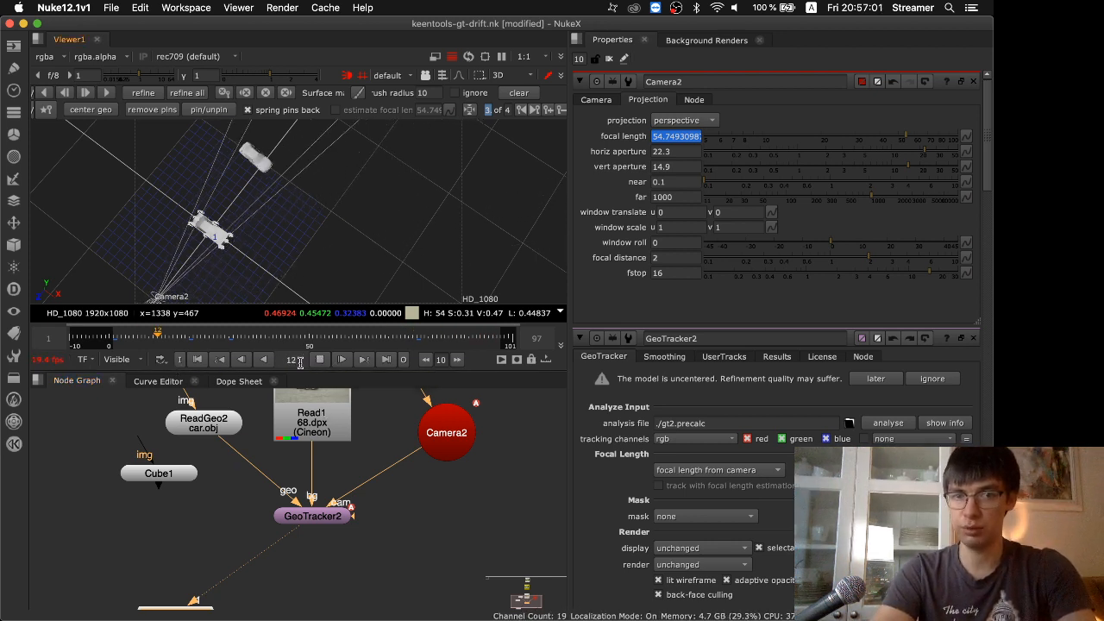
{"action": "left_click", "coordinate": [319, 360]}
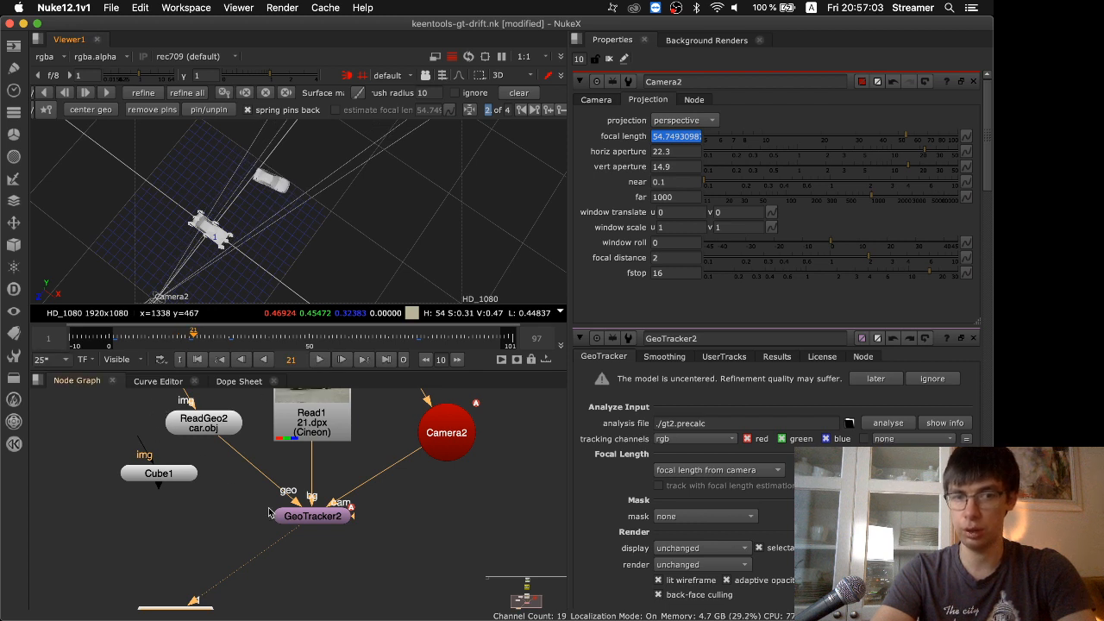
{"action": "double_click", "coordinate": [335, 516]}
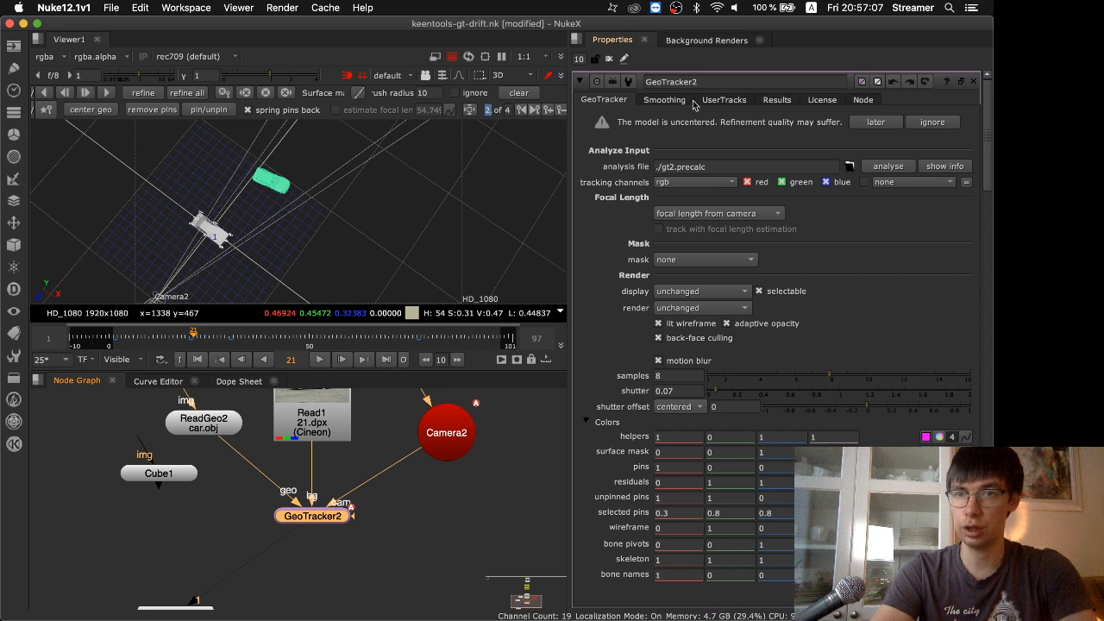
{"action": "left_click", "coordinate": [731, 101]}
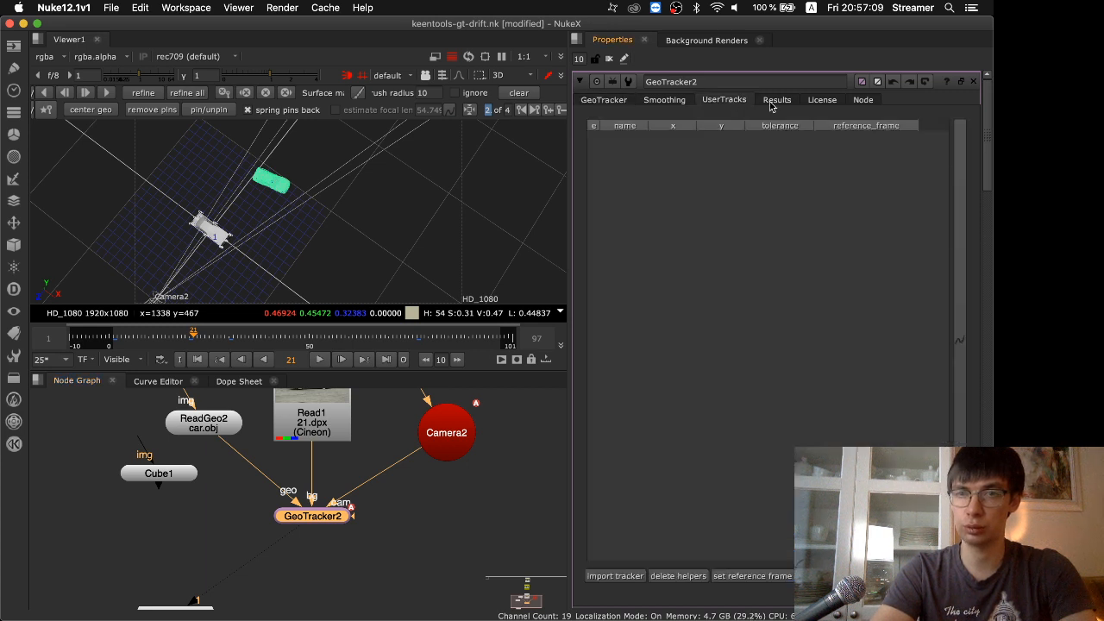
{"action": "left_click", "coordinate": [773, 102]}
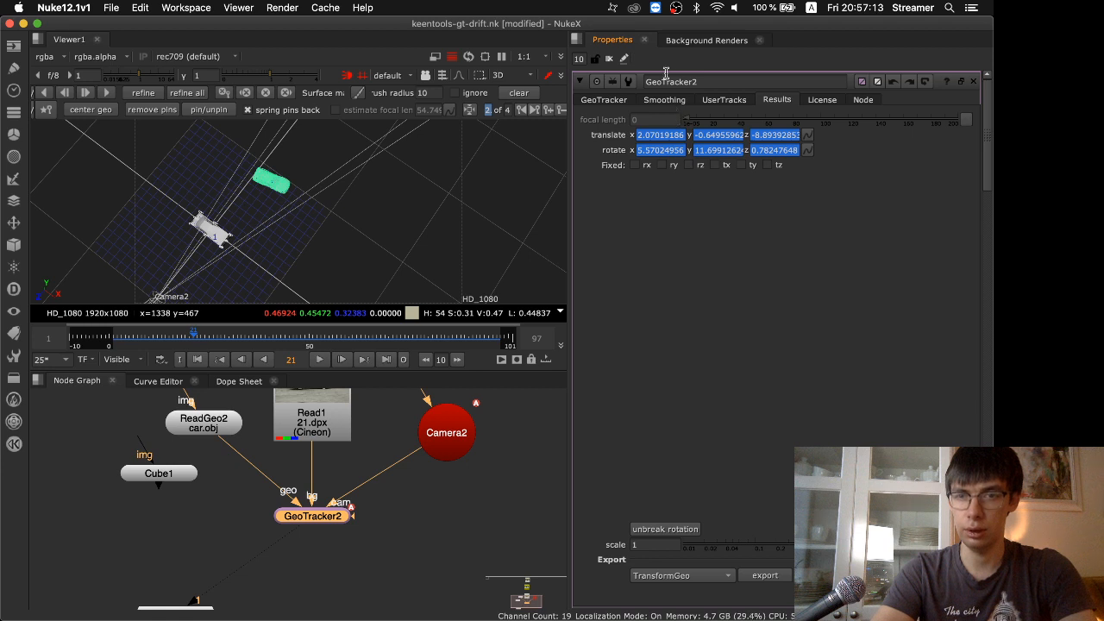
Export the GeoTracker2 result as a TransformGeo node fed by ReadGeo2, and play its animation in the viewer
{"action": "scroll", "coordinate": [686, 483], "scroll_direction": "down", "scroll_amount": 3}
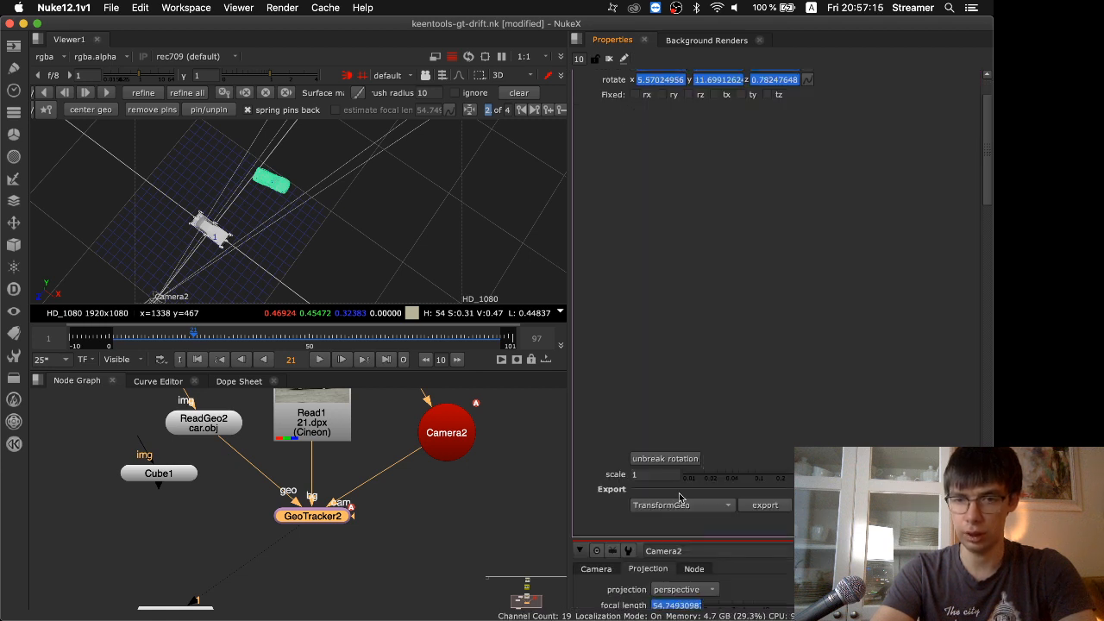
{"action": "left_click", "coordinate": [693, 508]}
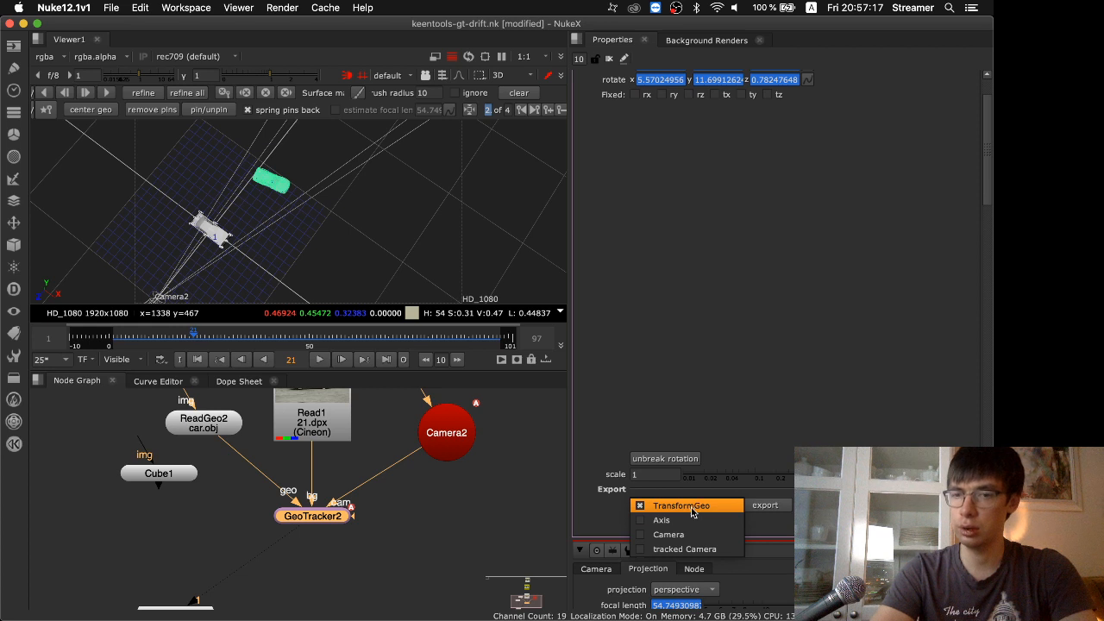
{"action": "left_click", "coordinate": [771, 514]}
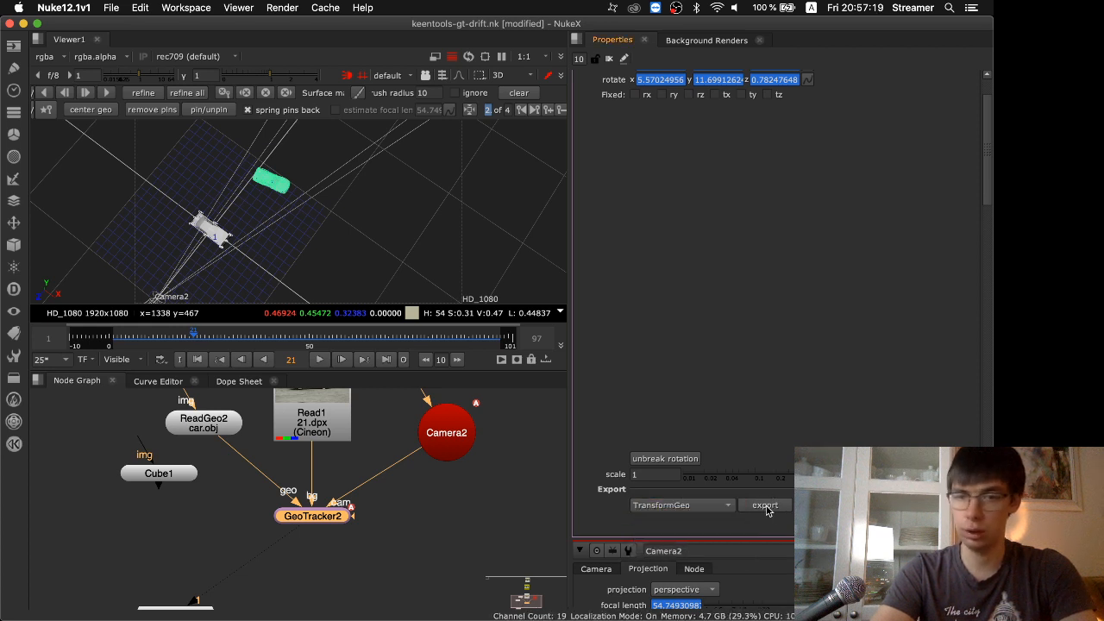
{"action": "left_click", "coordinate": [765, 505]}
{"action": "left_click_drag", "start_coordinate": [447, 526], "coordinate": [217, 450]}
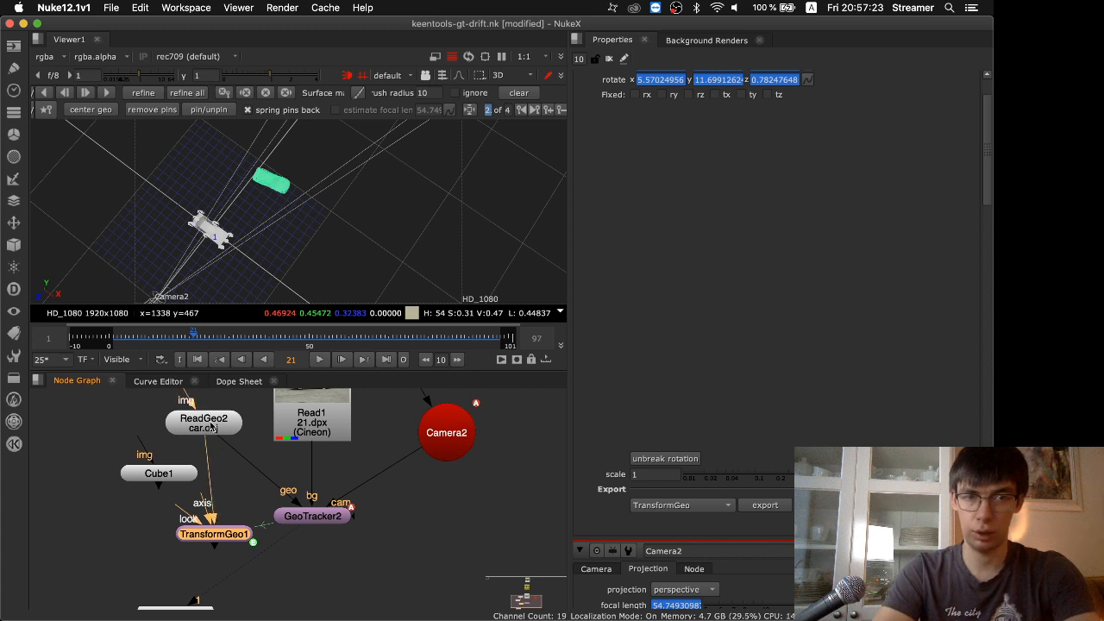
{"action": "double_click", "coordinate": [231, 536]}
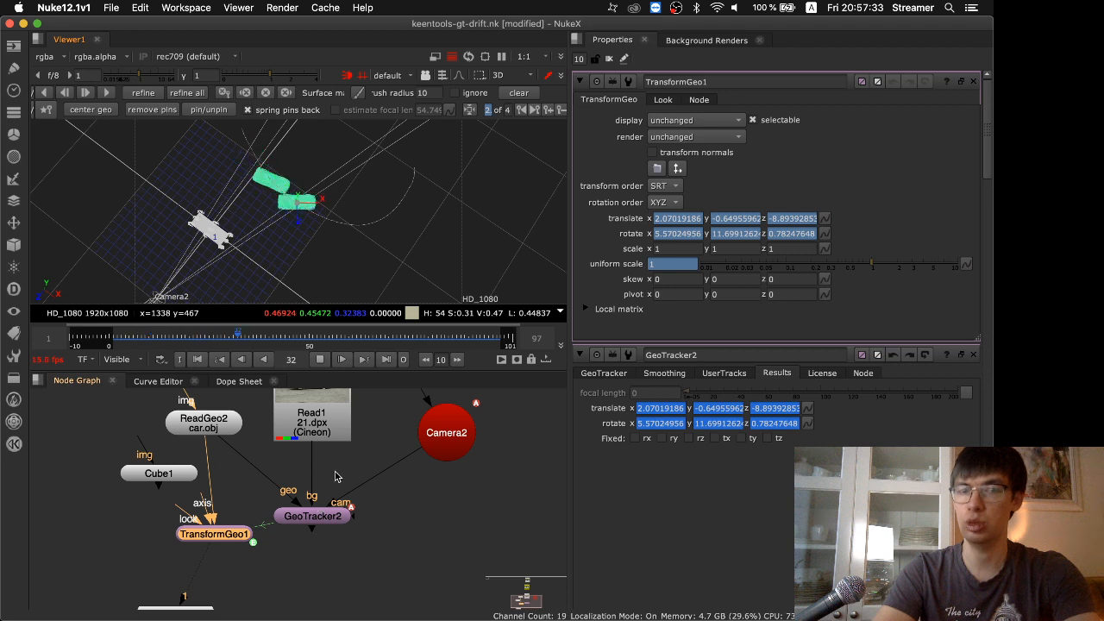
{"action": "left_click", "coordinate": [319, 358]}
Make room beside ReadGeo2 for a new Cube node, and raise that cube to about y 1.56 in the 3D scene
{"action": "left_click_drag", "start_coordinate": [156, 475], "coordinate": [79, 513]}
{"action": "left_click", "coordinate": [133, 455]}
{"action": "key", "text": "Tab"}
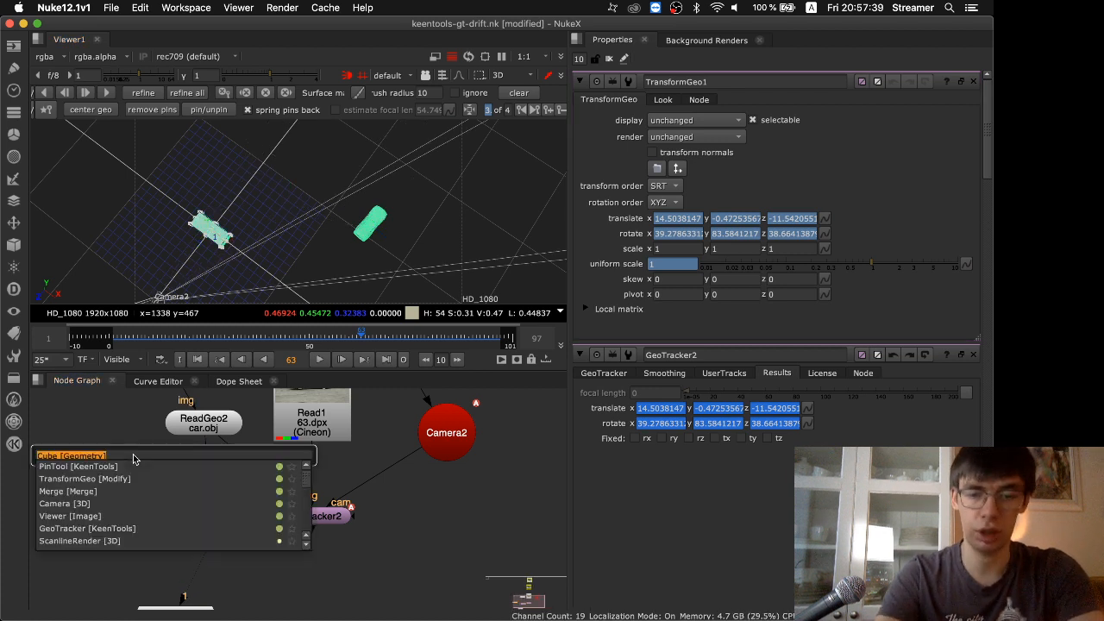
{"action": "type", "text": "cube"}
{"action": "key", "text": "Return"}
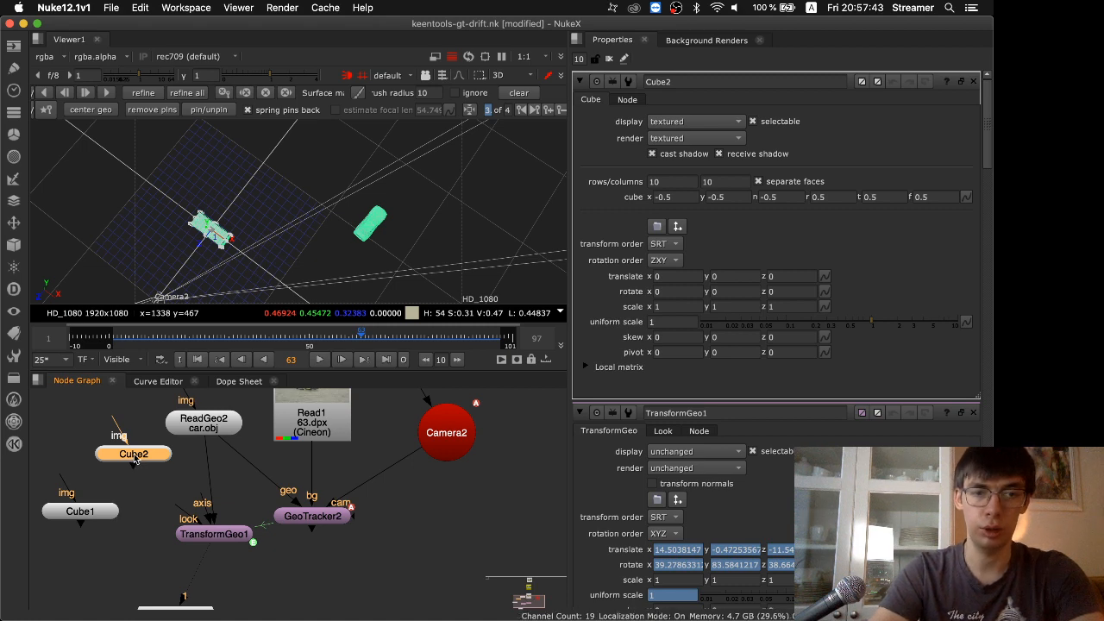
{"action": "left_click_drag", "start_coordinate": [243, 258], "coordinate": [277, 89], "text": "super"}
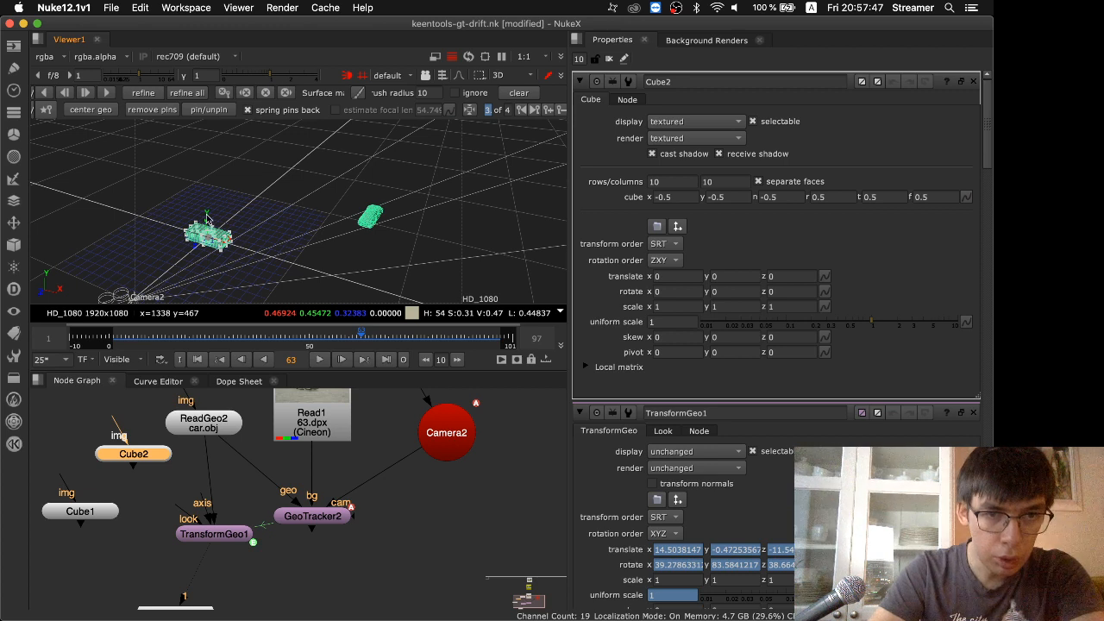
{"action": "left_click_drag", "start_coordinate": [207, 219], "coordinate": [206, 204]}
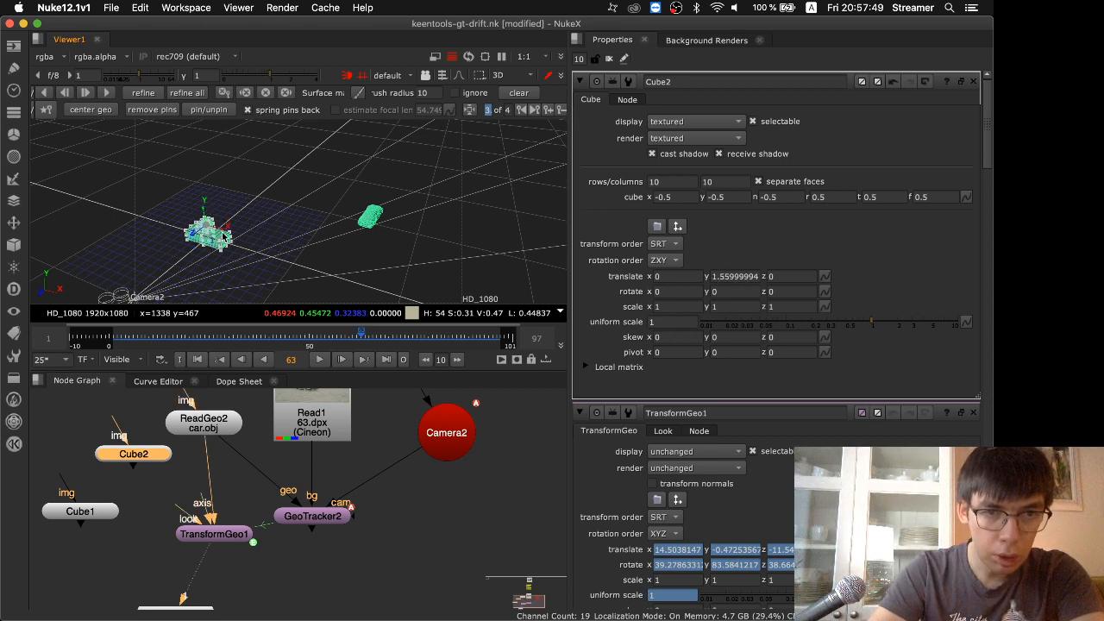
Show ReadGeo2's untransformed car model in the viewer and close all open node properties
{"action": "left_click", "coordinate": [205, 422]}
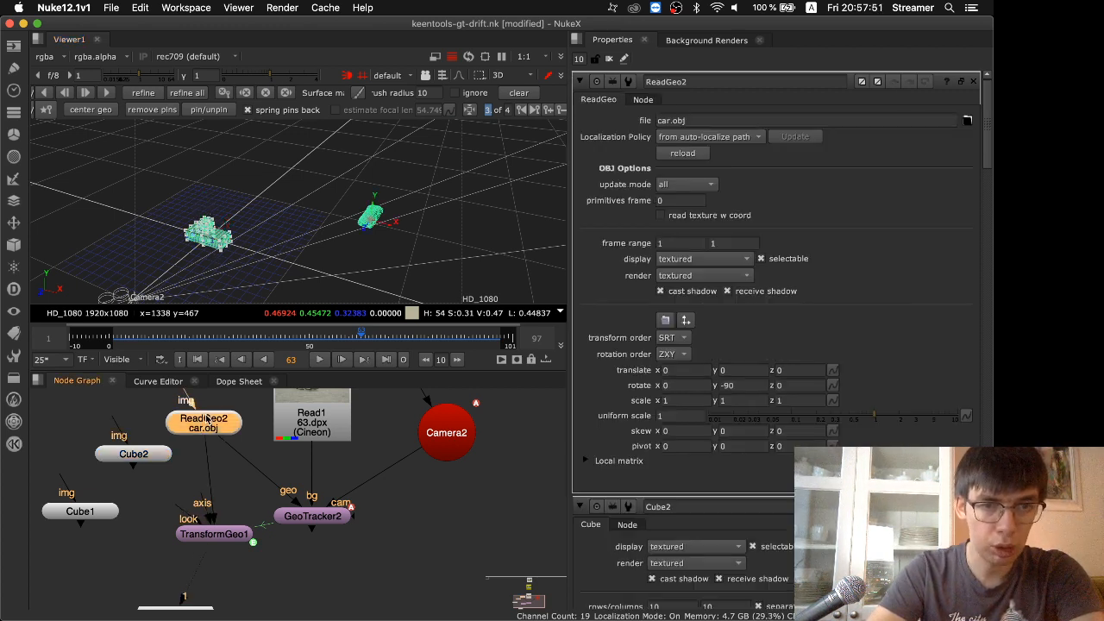
{"action": "key", "text": "1"}
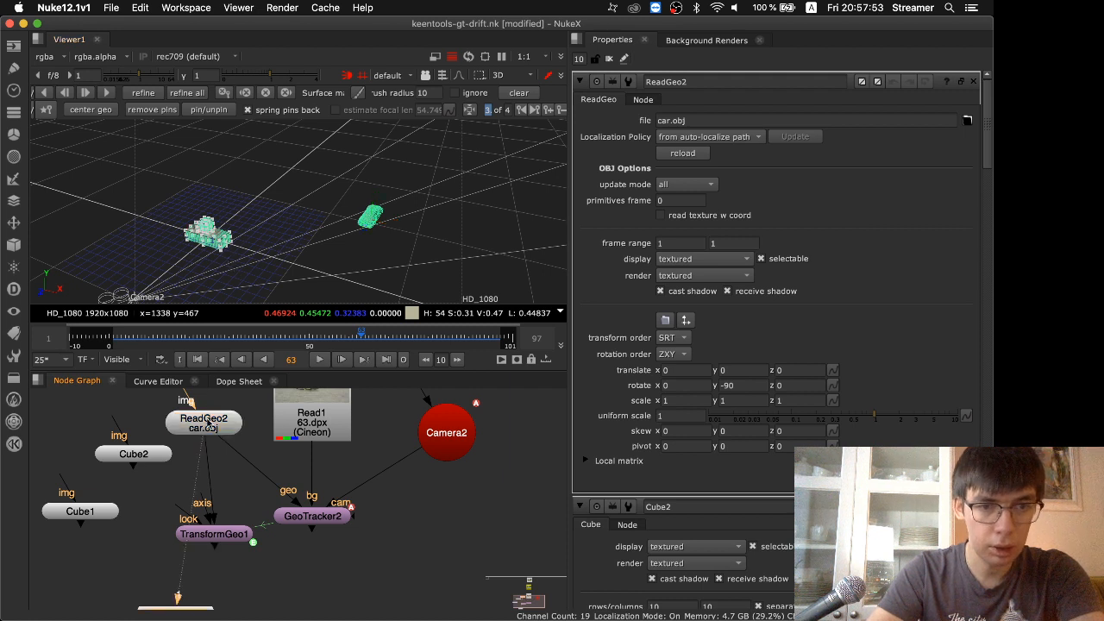
{"action": "left_click", "coordinate": [609, 59]}
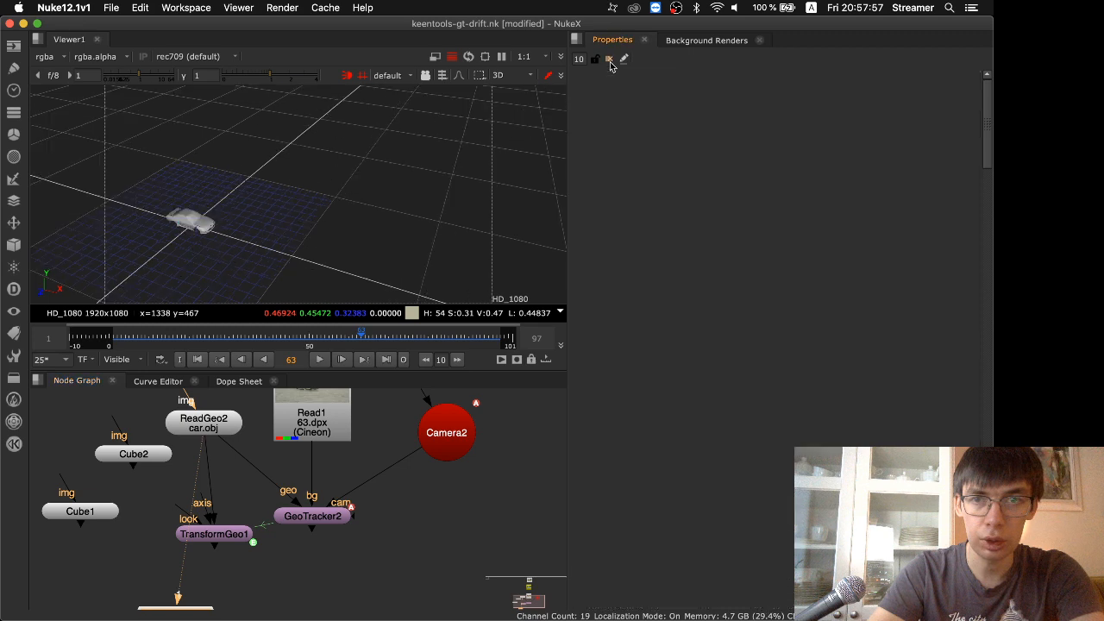
{"action": "key", "text": "space"}
{"action": "key", "text": "space"}
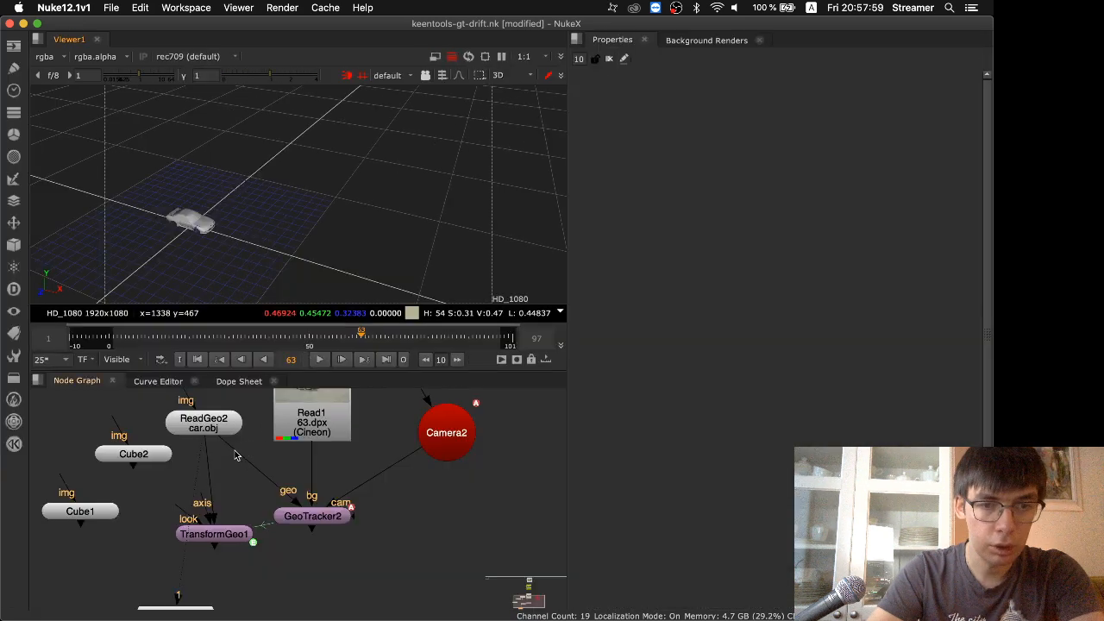
Reopen Cube2's properties and raise the cube to about y 1.80 so its base sits on the car's roof
{"action": "double_click", "coordinate": [138, 454]}
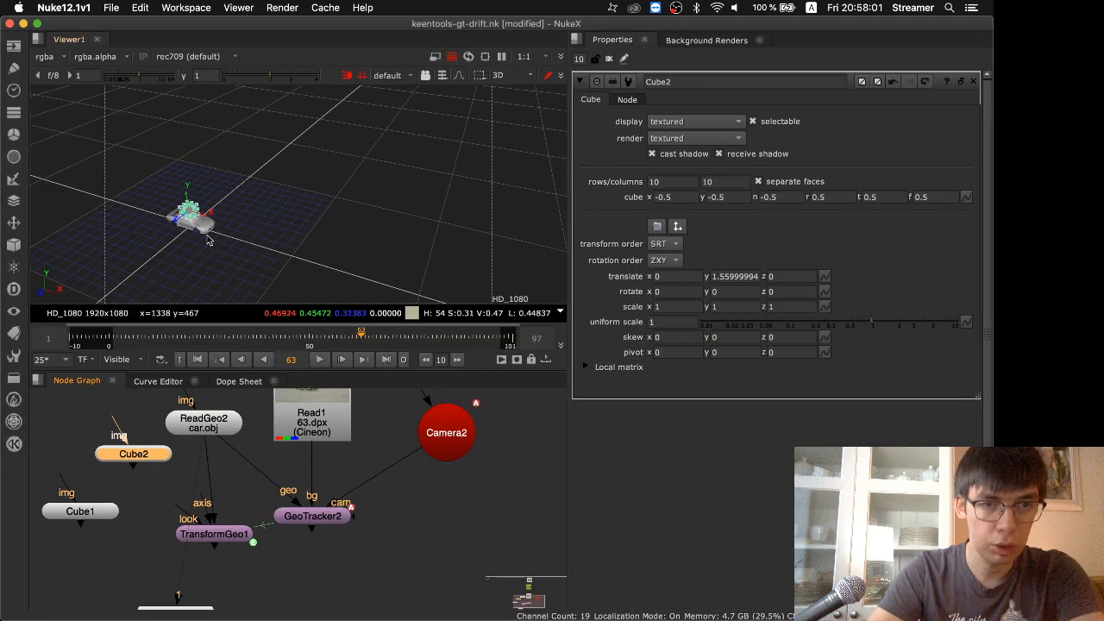
{"action": "key", "text": "space"}
{"action": "left_click_drag", "start_coordinate": [349, 352], "coordinate": [389, 266], "text": "ctrl"}
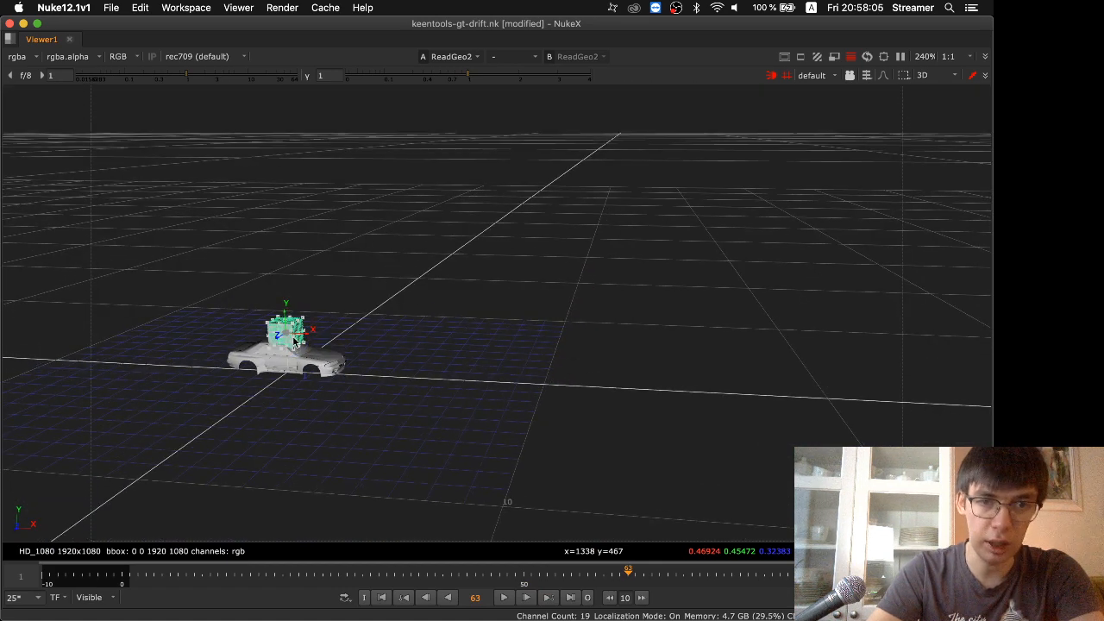
{"action": "scroll", "coordinate": [294, 343], "scroll_direction": "up", "scroll_amount": 5}
{"action": "left_click_drag", "start_coordinate": [296, 343], "coordinate": [627, 253], "text": "alt"}
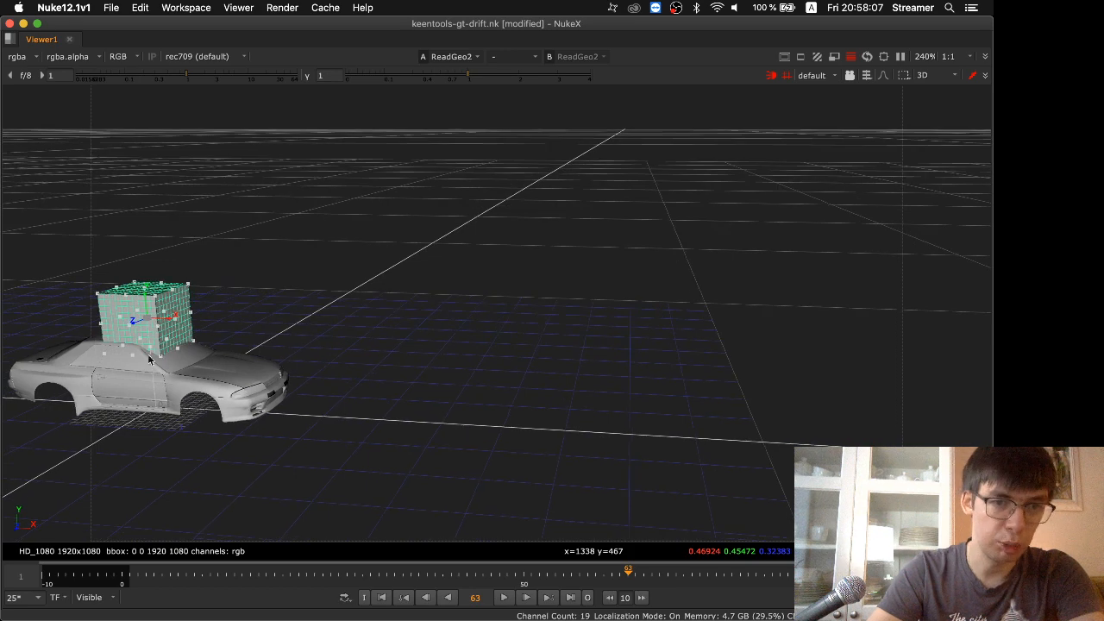
{"action": "scroll", "coordinate": [147, 347], "scroll_direction": "up", "scroll_amount": 5}
{"action": "scroll", "coordinate": [147, 346], "scroll_direction": "down", "scroll_amount": 5}
{"action": "scroll", "coordinate": [147, 346], "scroll_direction": "up", "scroll_amount": 3}
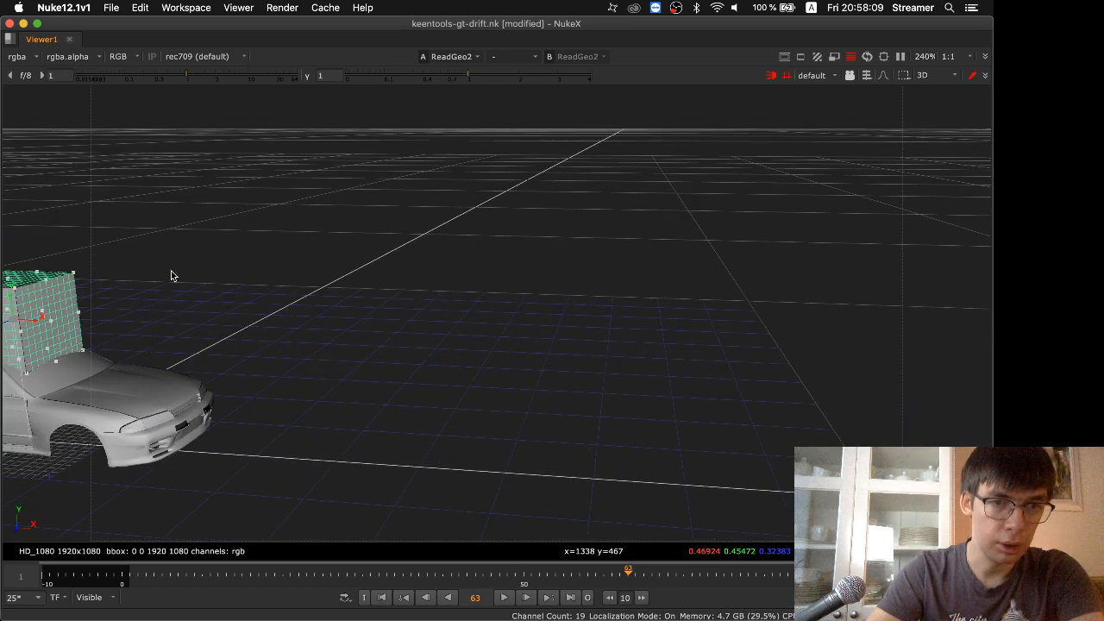
{"action": "left_click_drag", "start_coordinate": [171, 271], "coordinate": [576, 219], "text": "alt"}
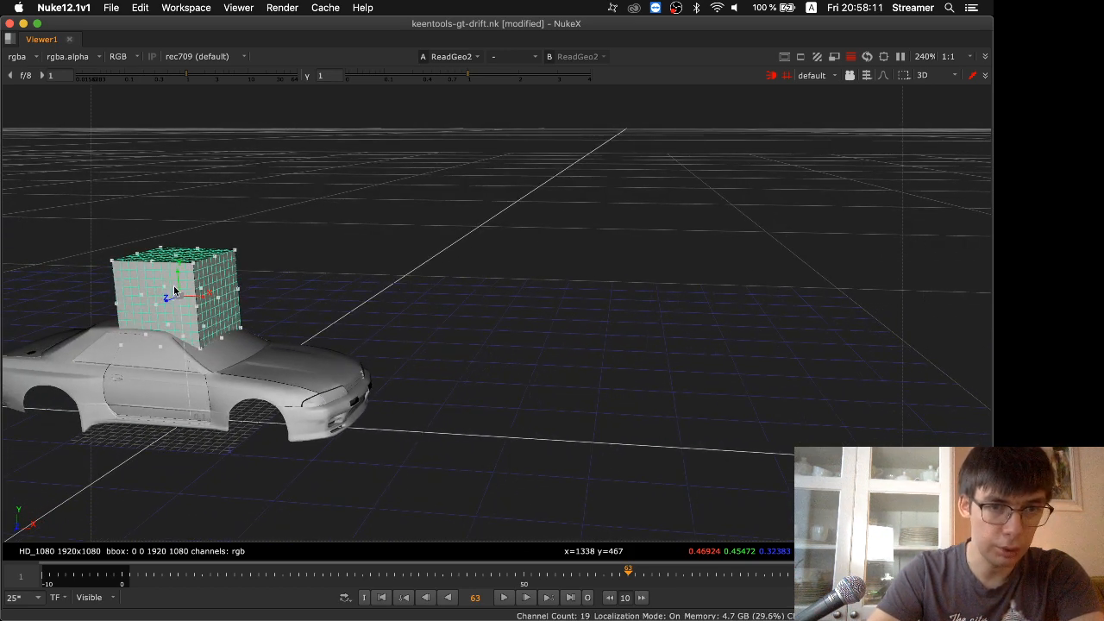
{"action": "left_click_drag", "start_coordinate": [177, 288], "coordinate": [177, 266]}
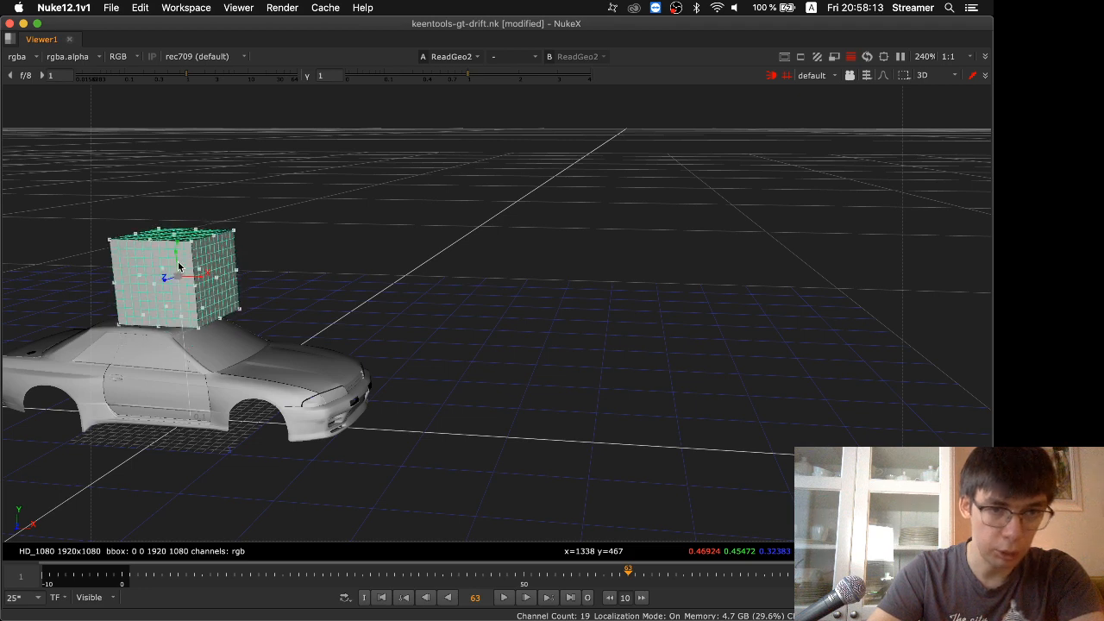
Reshape the cube into a roof slab with extents t about -0.29 and x about -0.67, and shift it to x -0.23
{"action": "left_click_drag", "start_coordinate": [337, 232], "coordinate": [598, 153], "text": "alt"}
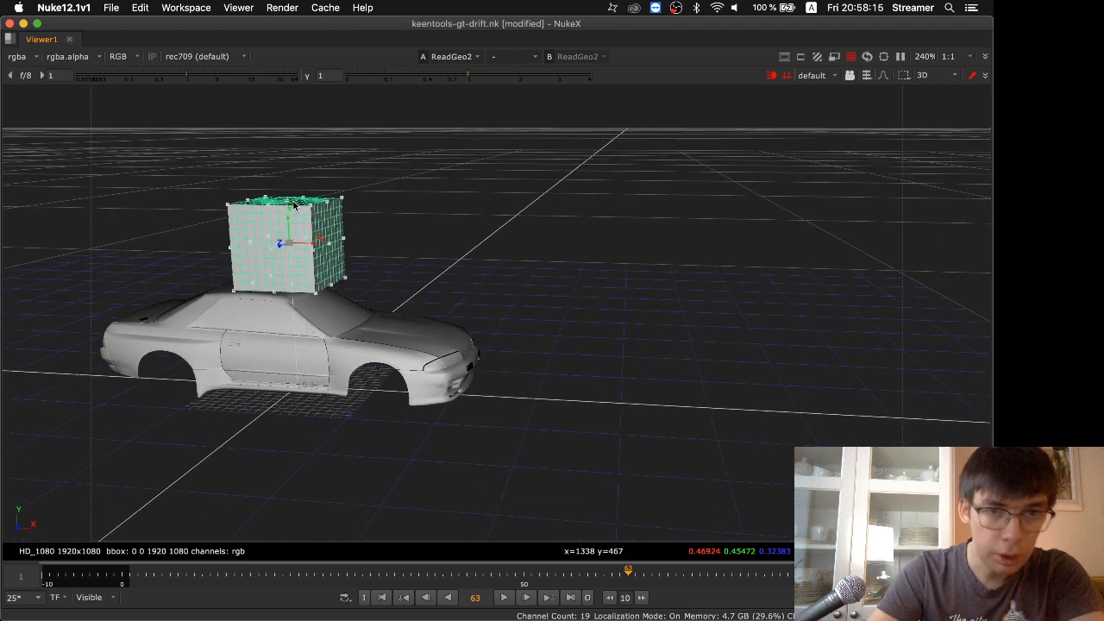
{"action": "left_click_drag", "start_coordinate": [289, 215], "coordinate": [289, 273]}
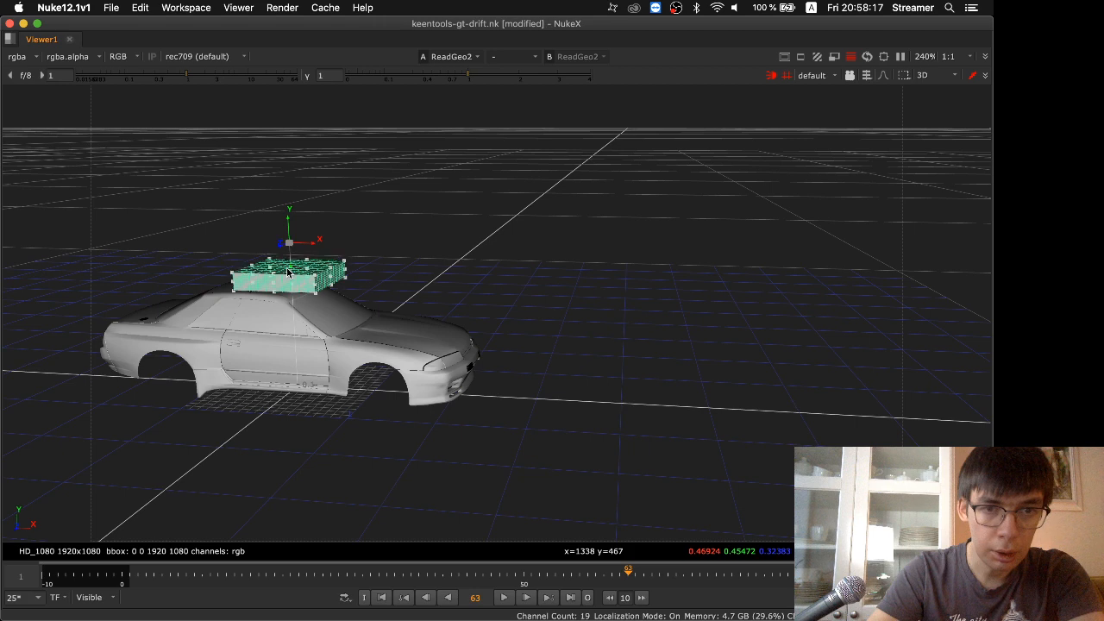
{"action": "left_click_drag", "start_coordinate": [479, 234], "coordinate": [455, 315], "text": "ctrl"}
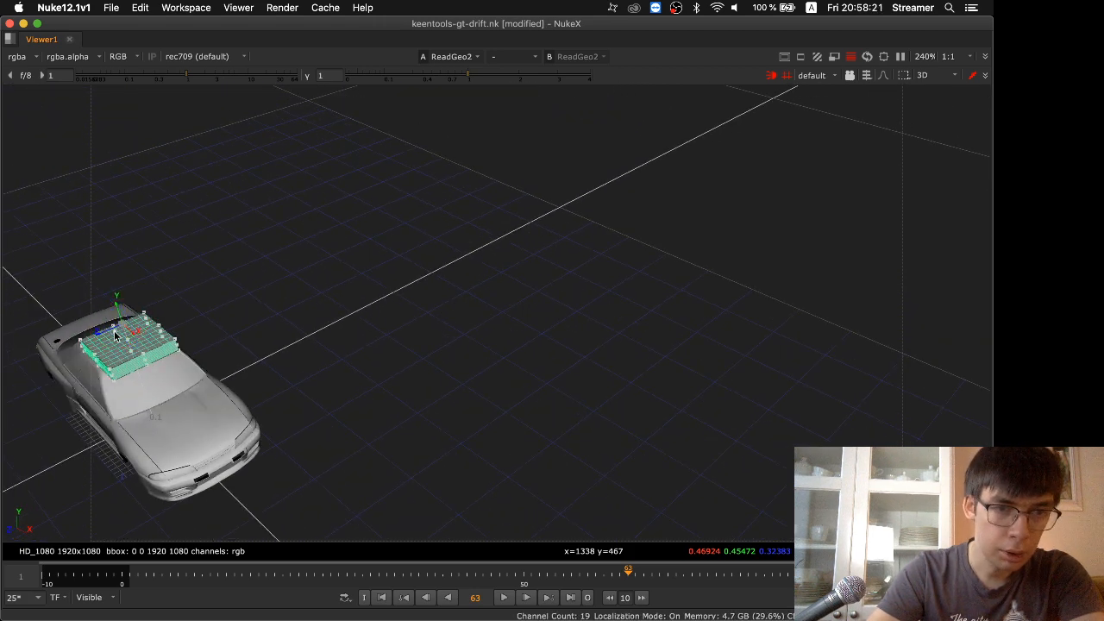
{"action": "left_click_drag", "start_coordinate": [110, 332], "coordinate": [105, 328]}
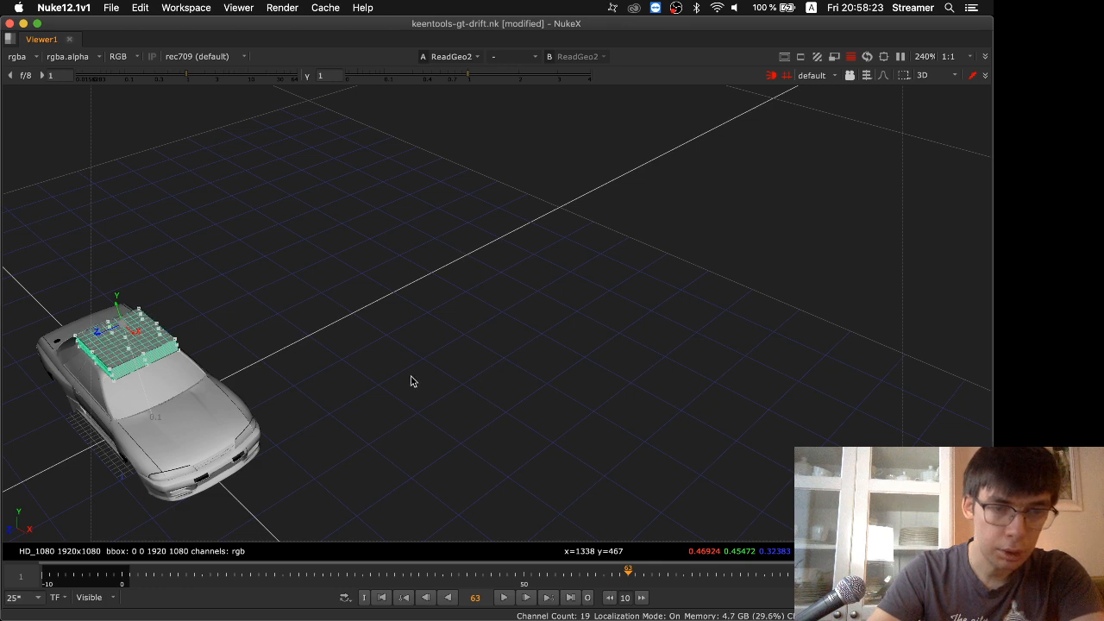
{"action": "left_click_drag", "start_coordinate": [411, 380], "coordinate": [550, 325], "text": "ctrl"}
{"action": "left_click_drag", "start_coordinate": [349, 182], "coordinate": [332, 182]}
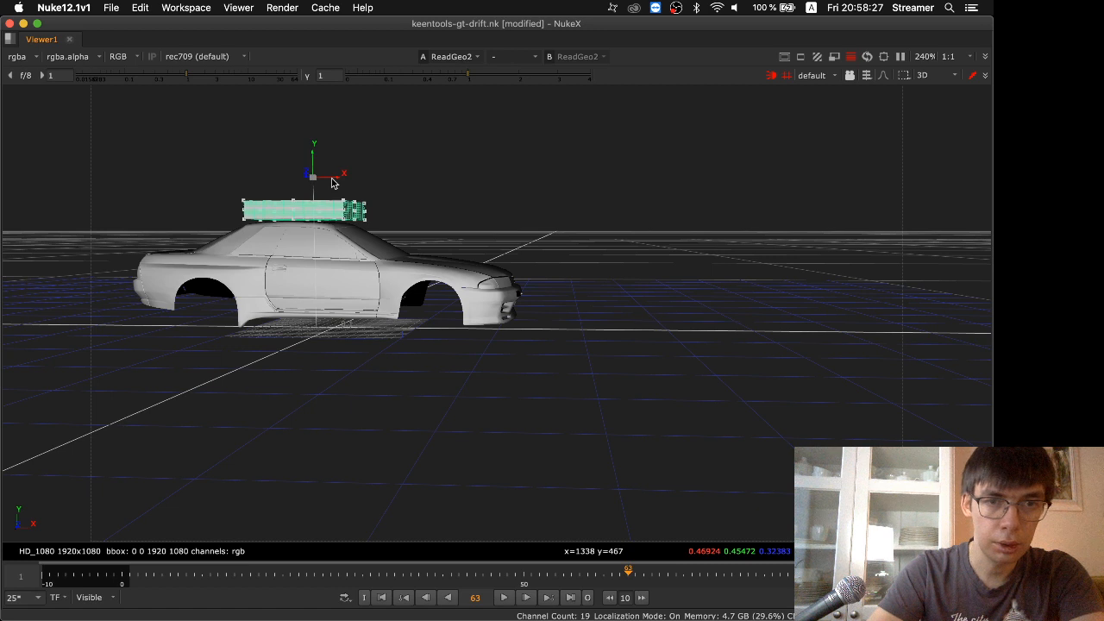
Reconnect TransformGeo1's geometry input from ReadGeo2 to Cube2
{"action": "key", "text": "space"}
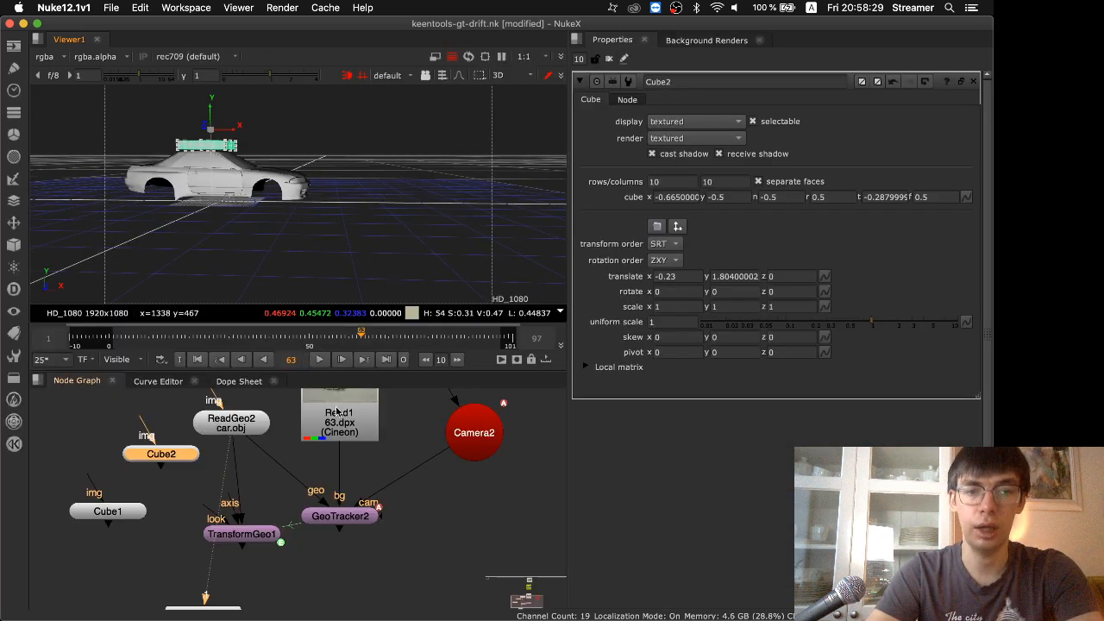
{"action": "left_click", "coordinate": [254, 539]}
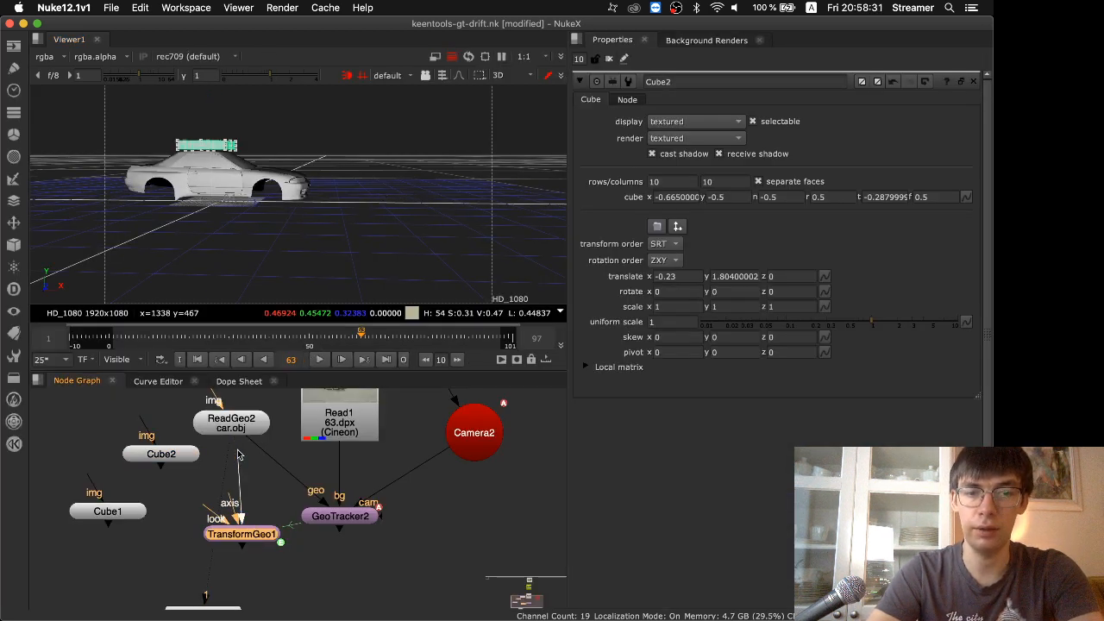
{"action": "left_click_drag", "start_coordinate": [171, 459], "coordinate": [171, 460]}
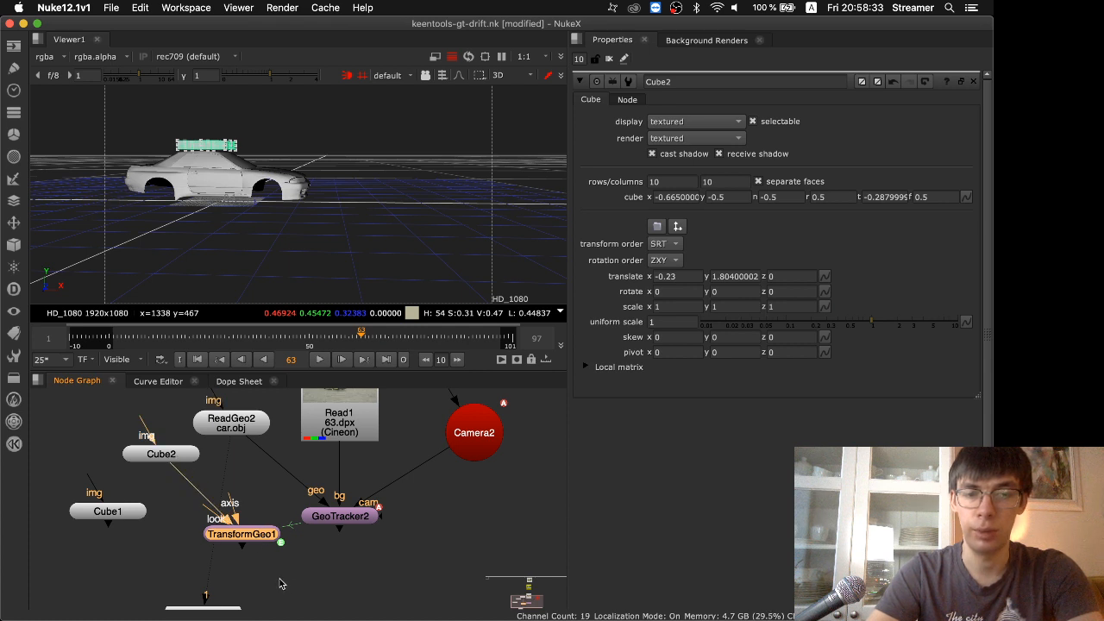
Add a ScanlineRender node in the empty graph area below GeoTracker2
{"action": "left_click", "coordinate": [279, 583]}
{"action": "key", "text": "Tab"}
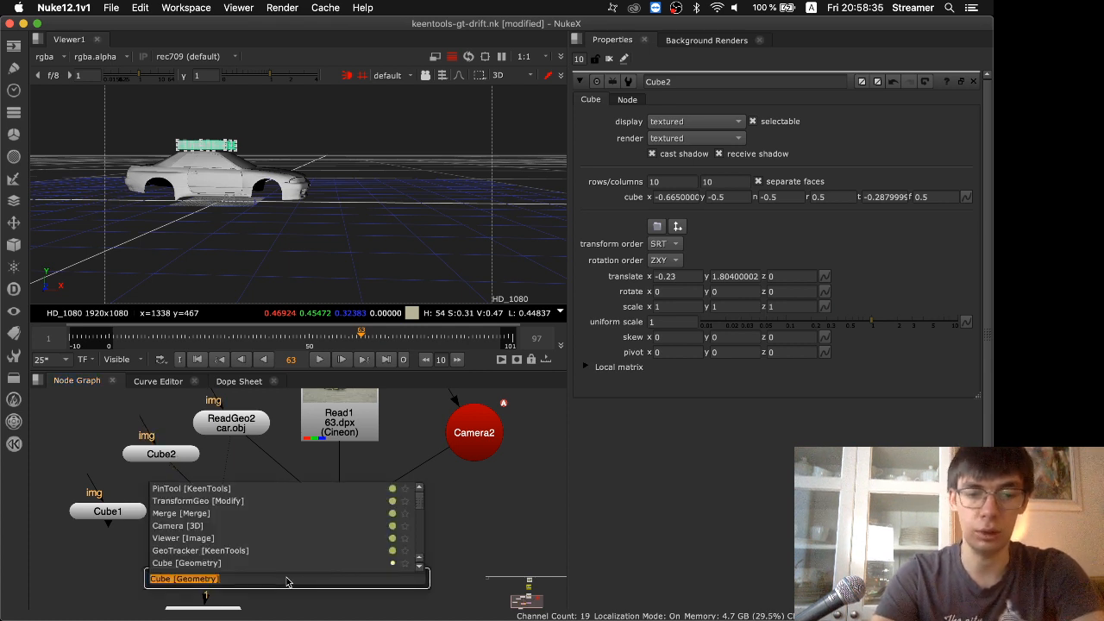
{"action": "type", "text": "s"}
{"action": "key", "text": "BackSpace"}
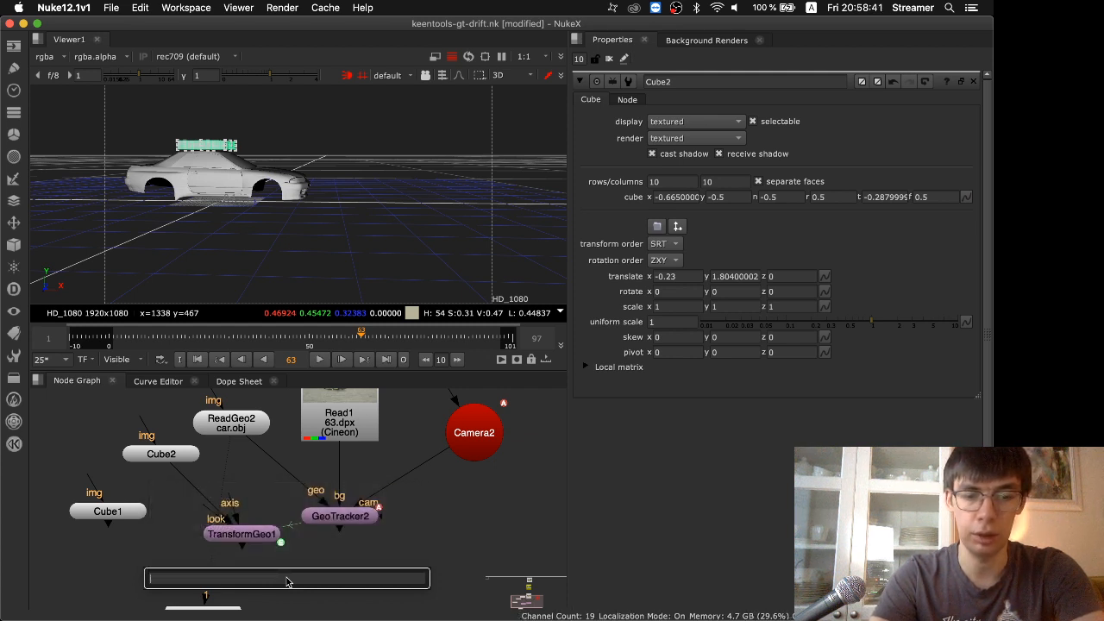
{"action": "type", "text": "sca"}
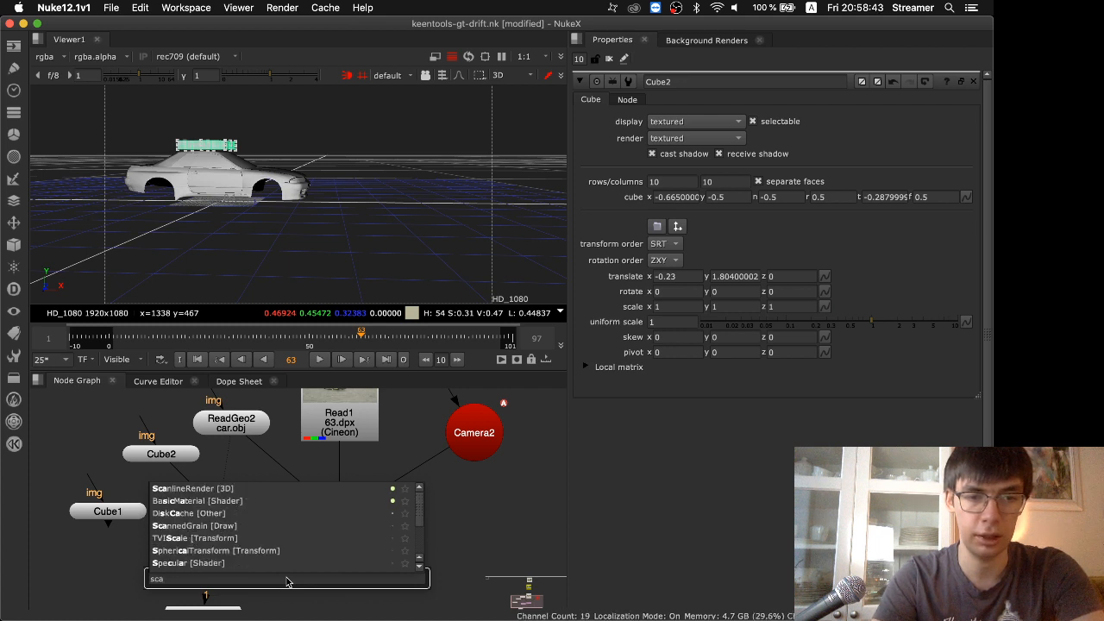
{"action": "key", "text": "Return"}
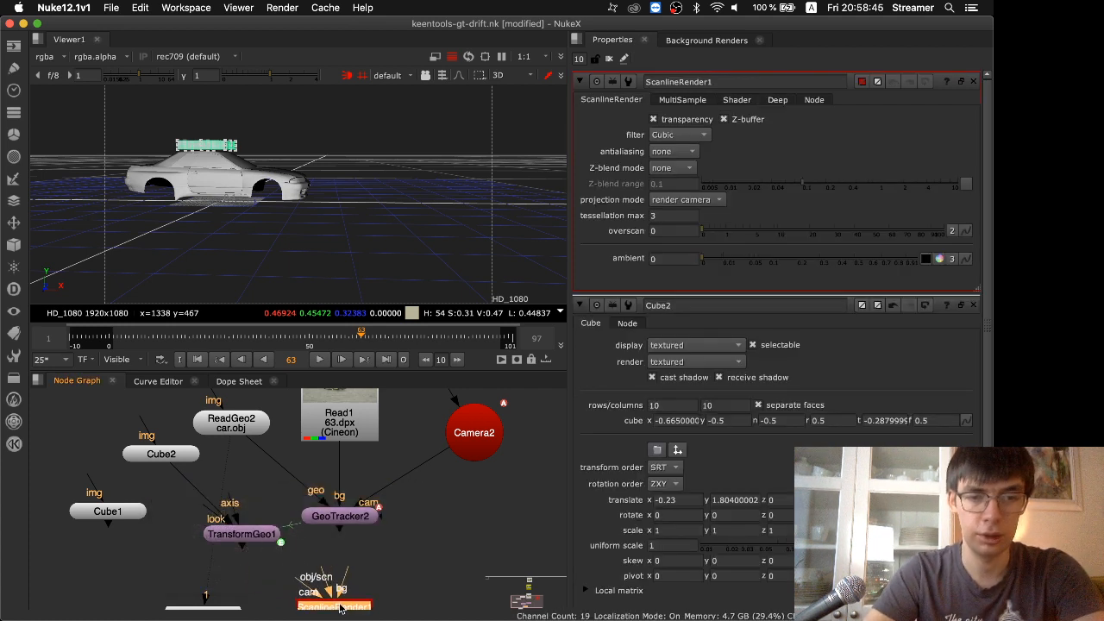
Add a Scene node fed by TransformGeo1, beside the ScanlineRender node
{"action": "key", "text": "Tab"}
{"action": "type", "text": "sc"}
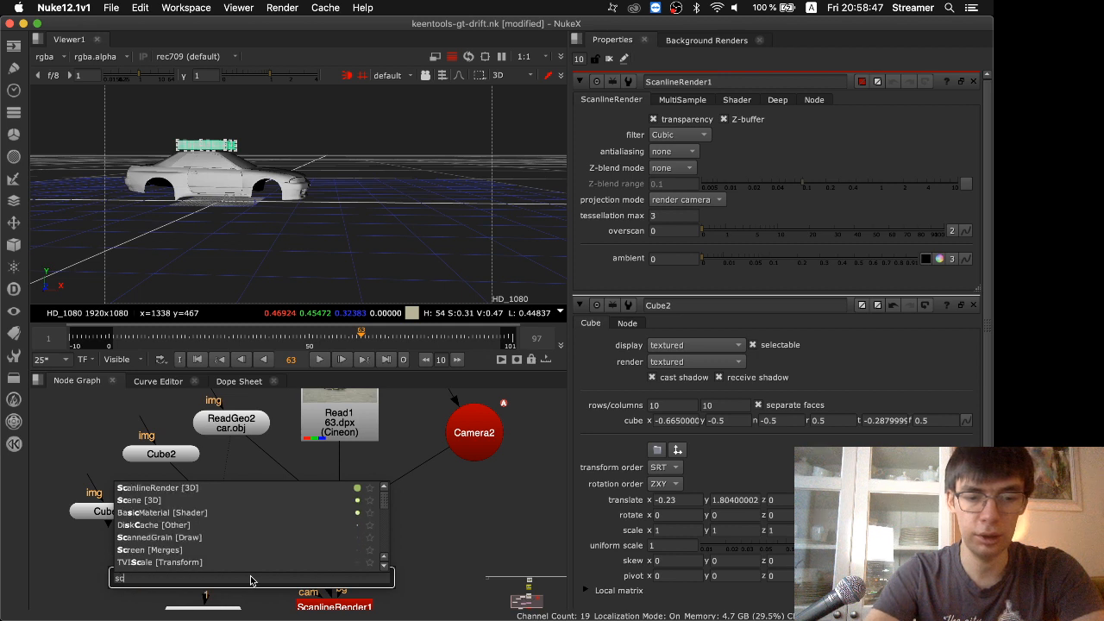
{"action": "left_click", "coordinate": [250, 579]}
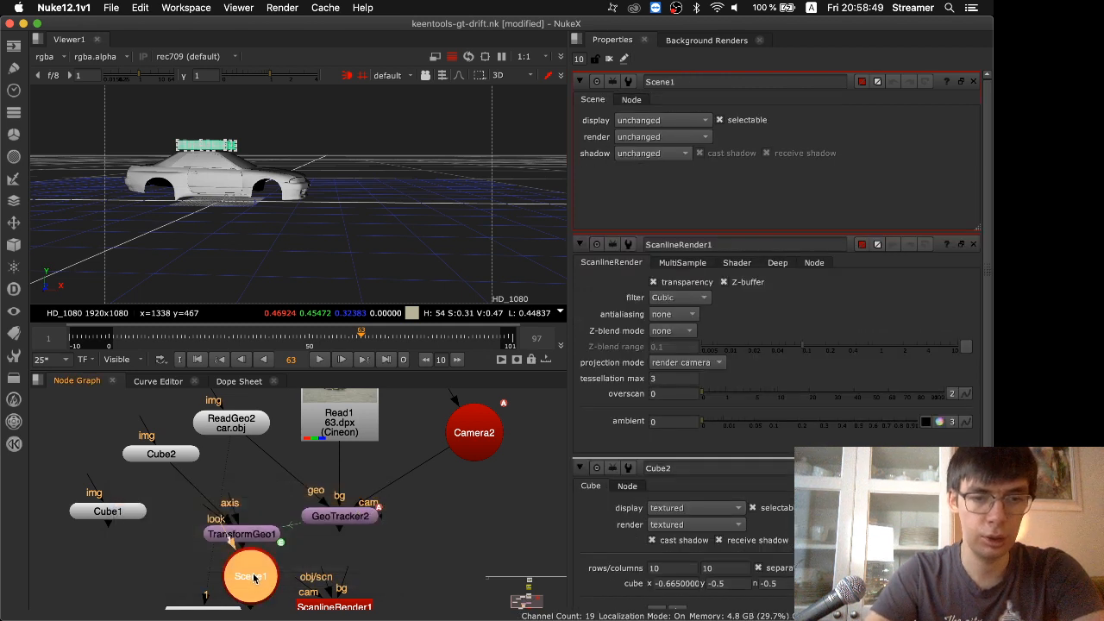
Add a Light node feeding Scene1 and set its light type to directional
{"action": "left_click", "coordinate": [235, 534]}
{"action": "key", "text": "Tab"}
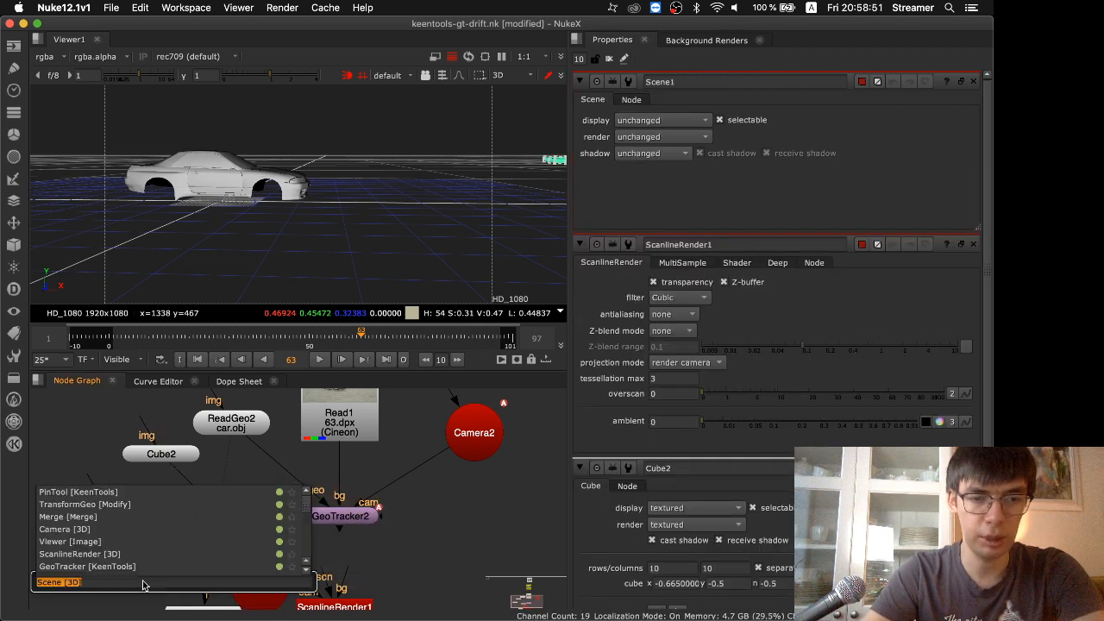
{"action": "type", "text": "light"}
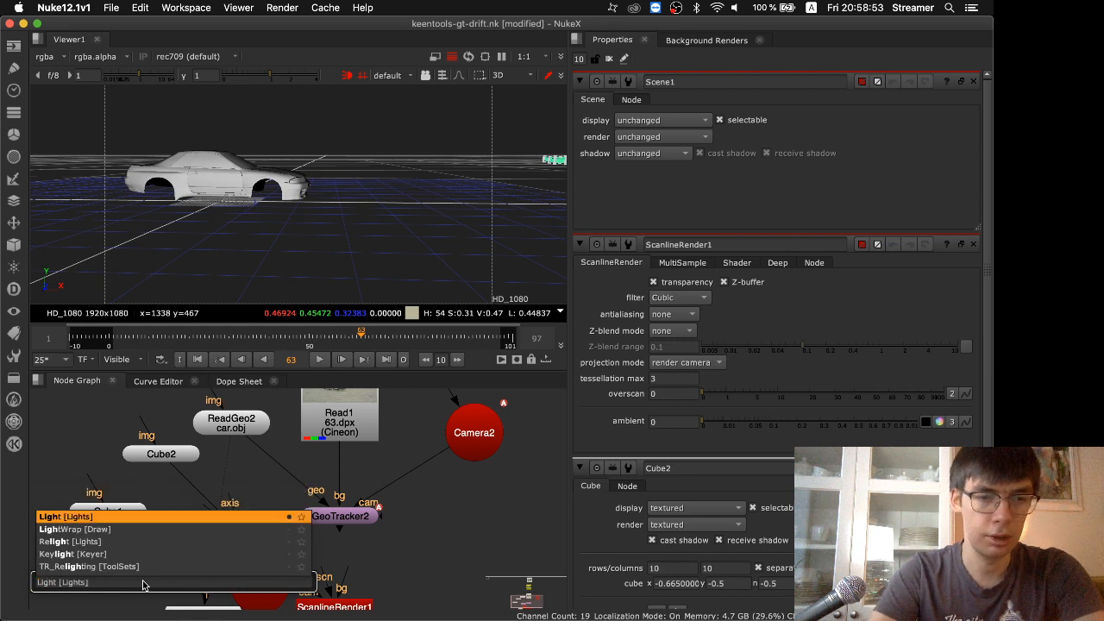
{"action": "key", "text": "Return"}
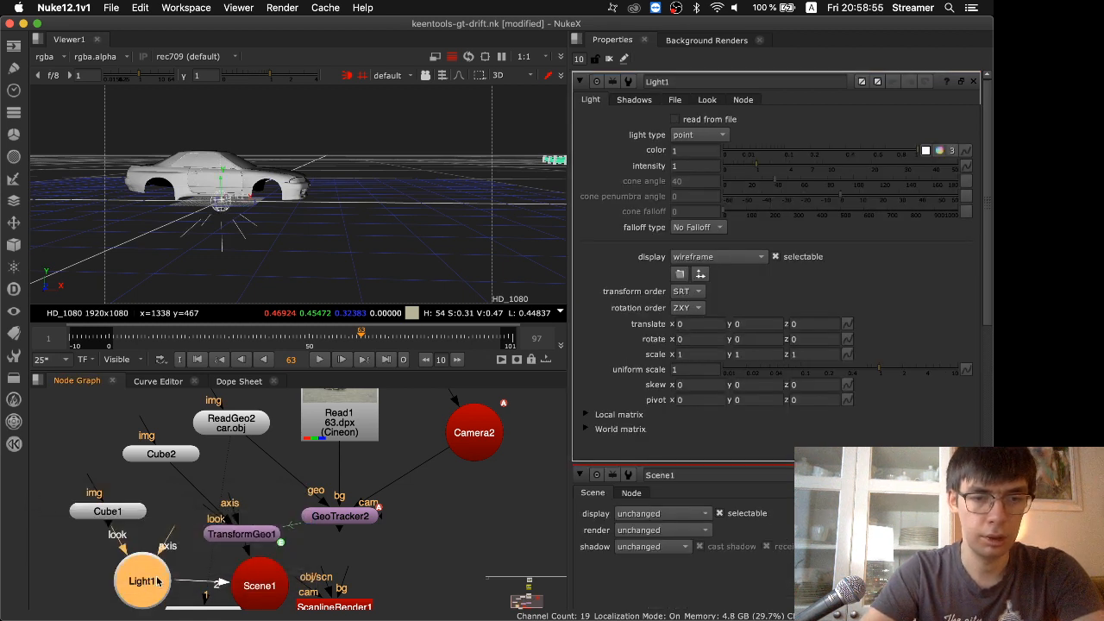
{"action": "left_click", "coordinate": [698, 135]}
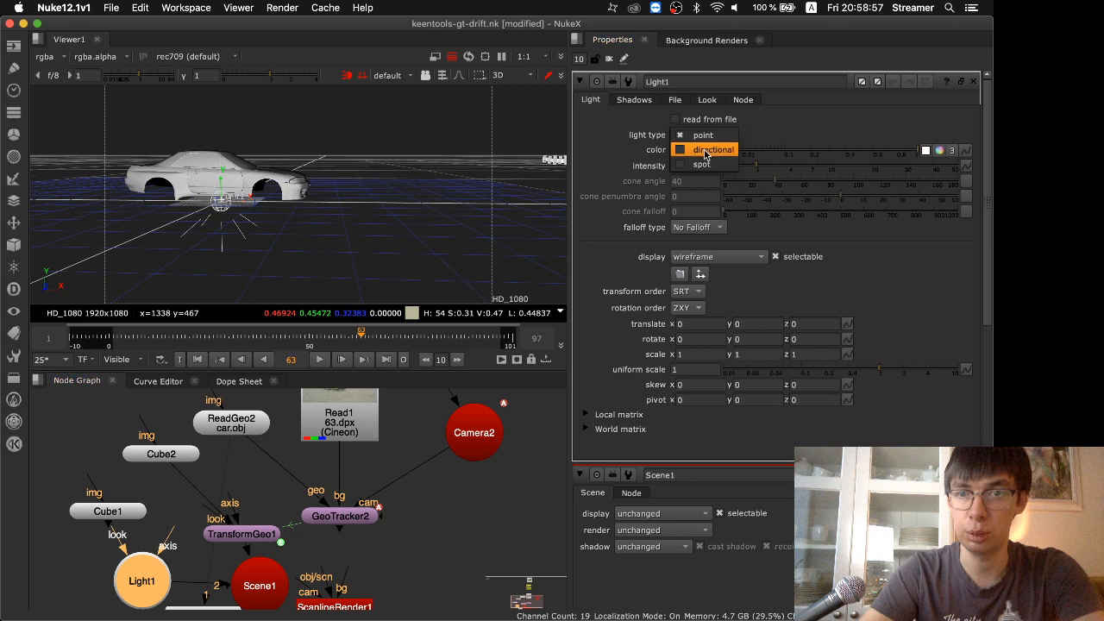
{"action": "left_click", "coordinate": [698, 150]}
Space out the render nodes and wire ScanlineRender1's obj/scn to Scene1, bg to Read1 and cam to Camera2
{"action": "middle_click_drag", "start_coordinate": [431, 557], "coordinate": [433, 494]}
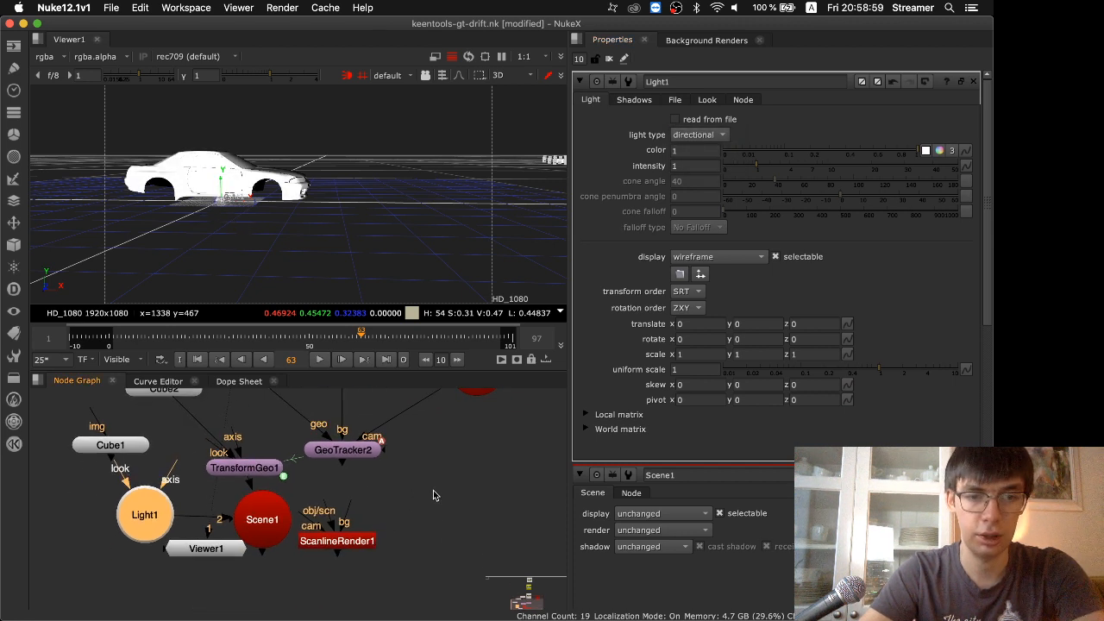
{"action": "left_click_drag", "start_coordinate": [258, 473], "coordinate": [260, 454]}
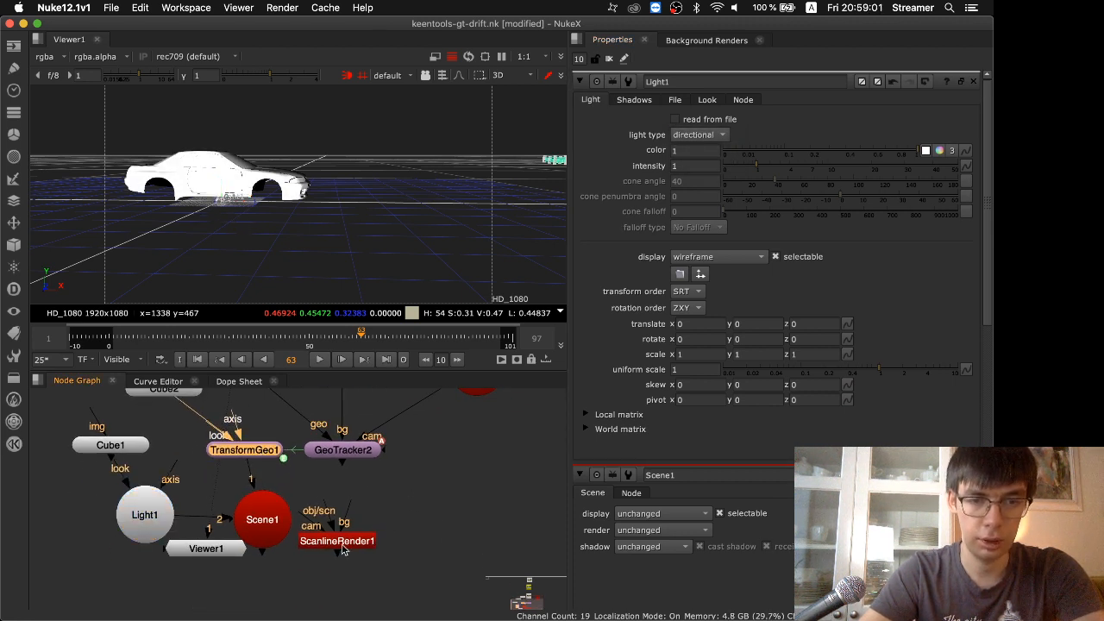
{"action": "left_click_drag", "start_coordinate": [343, 549], "coordinate": [343, 565]}
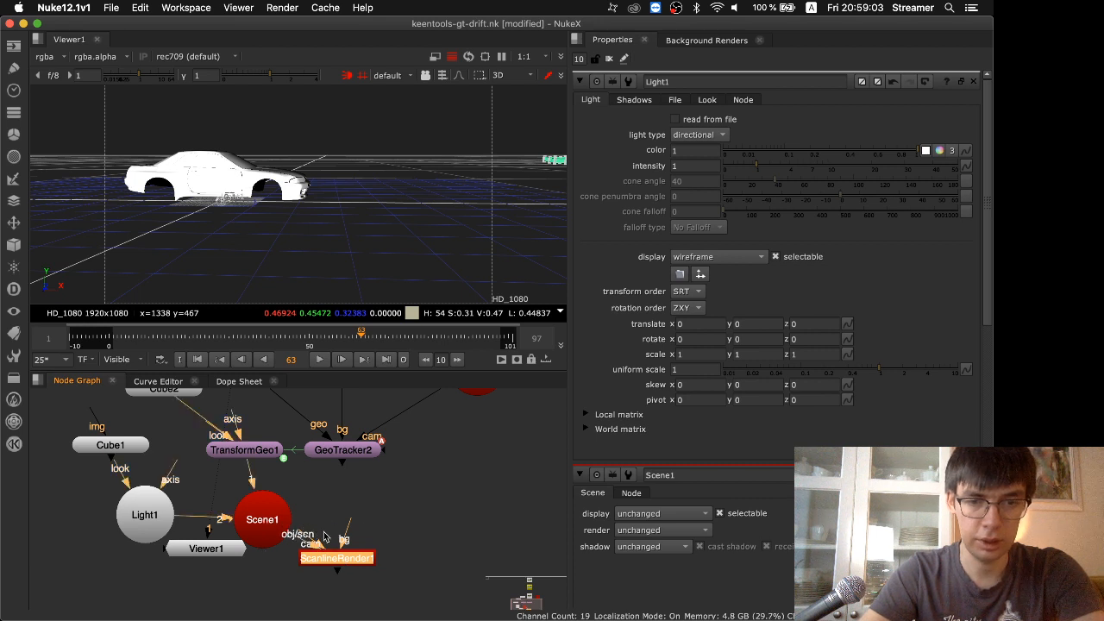
{"action": "left_click_drag", "start_coordinate": [346, 522], "coordinate": [353, 434]}
{"action": "middle_click_drag", "start_coordinate": [417, 542], "coordinate": [421, 412]}
{"action": "left_click_drag", "start_coordinate": [305, 484], "coordinate": [480, 420]}
{"action": "middle_click_drag", "start_coordinate": [420, 538], "coordinate": [449, 479]}
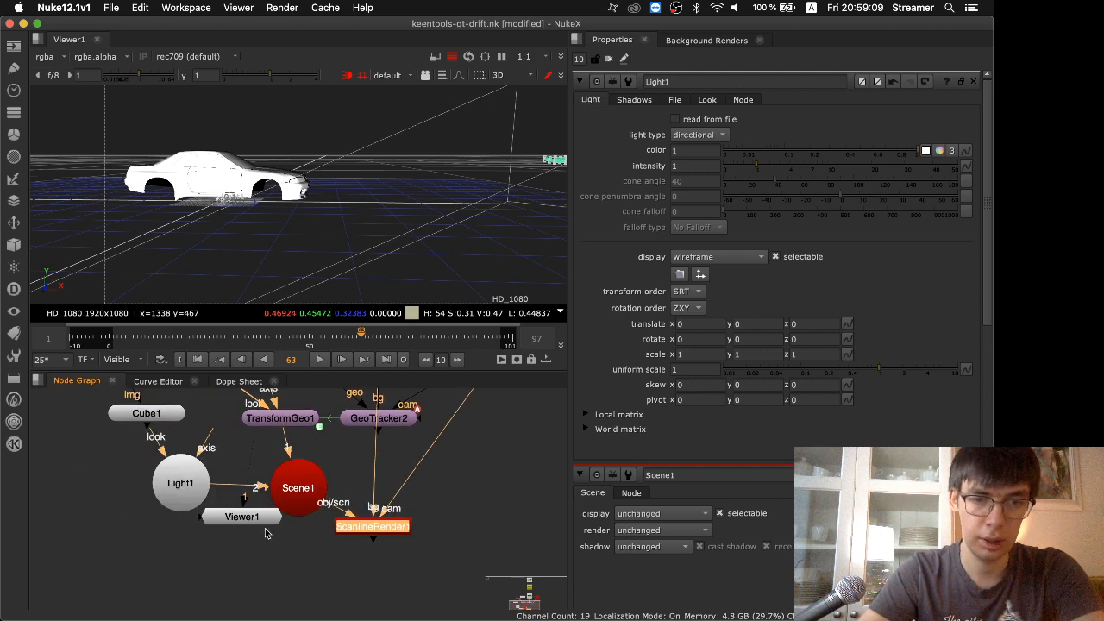
Move Viewer1 below the render node, view ScanlineRender1's output in it, and close all open node properties
{"action": "left_click_drag", "start_coordinate": [265, 530], "coordinate": [300, 607]}
{"action": "left_click", "coordinate": [367, 528]}
{"action": "key", "text": "1"}
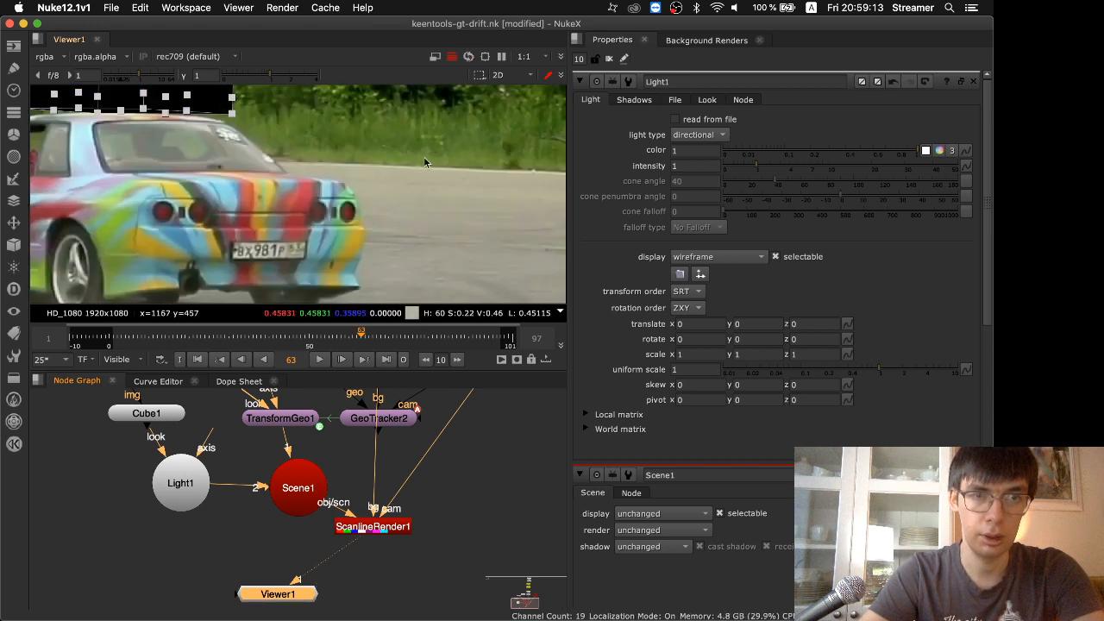
{"action": "left_click", "coordinate": [609, 58]}
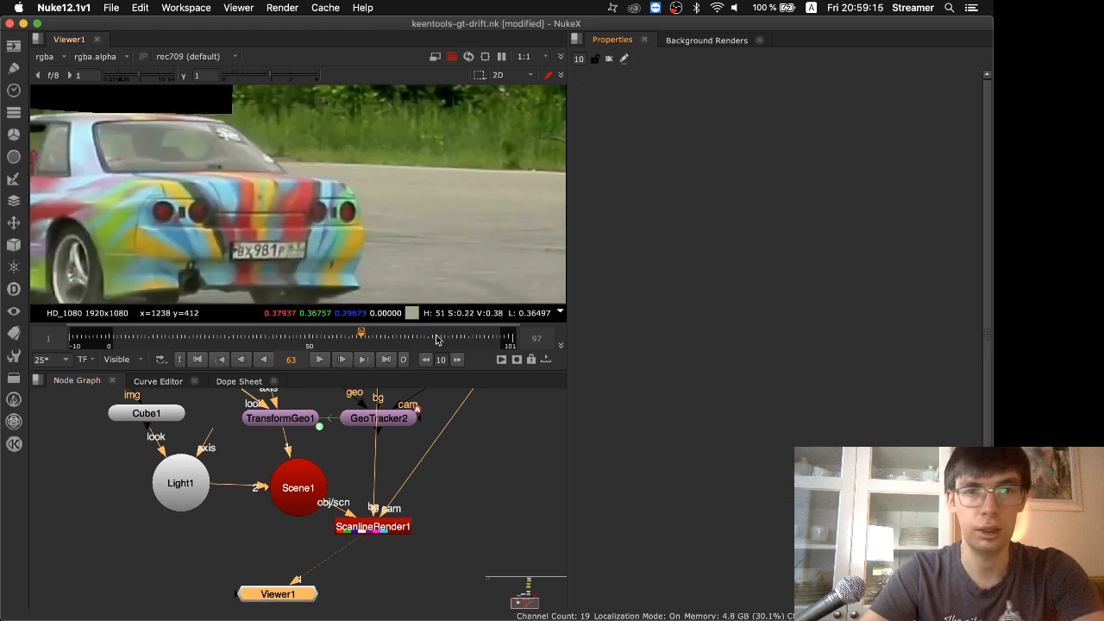
Detach Light1's look input from Cube1 and move the light away from it, keeping its link to Scene1
{"action": "left_click_drag", "start_coordinate": [198, 483], "coordinate": [180, 522]}
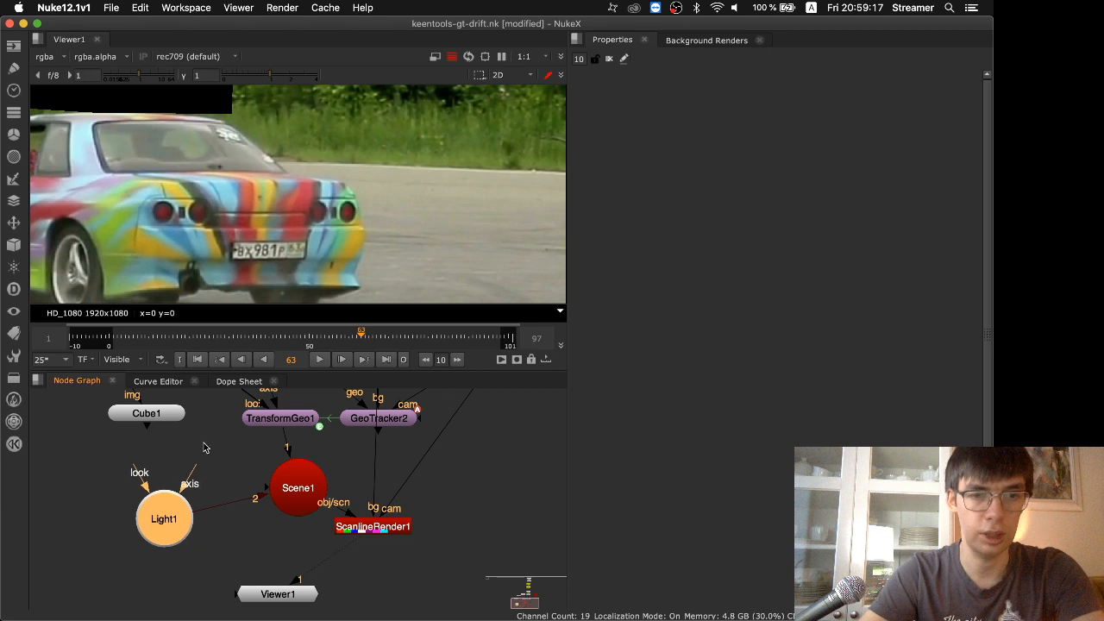
{"action": "middle_click_drag", "start_coordinate": [207, 448], "coordinate": [224, 512]}
Insert an ApplyMaterial node between Cube2 and TransformGeo1
{"action": "left_click", "coordinate": [217, 420]}
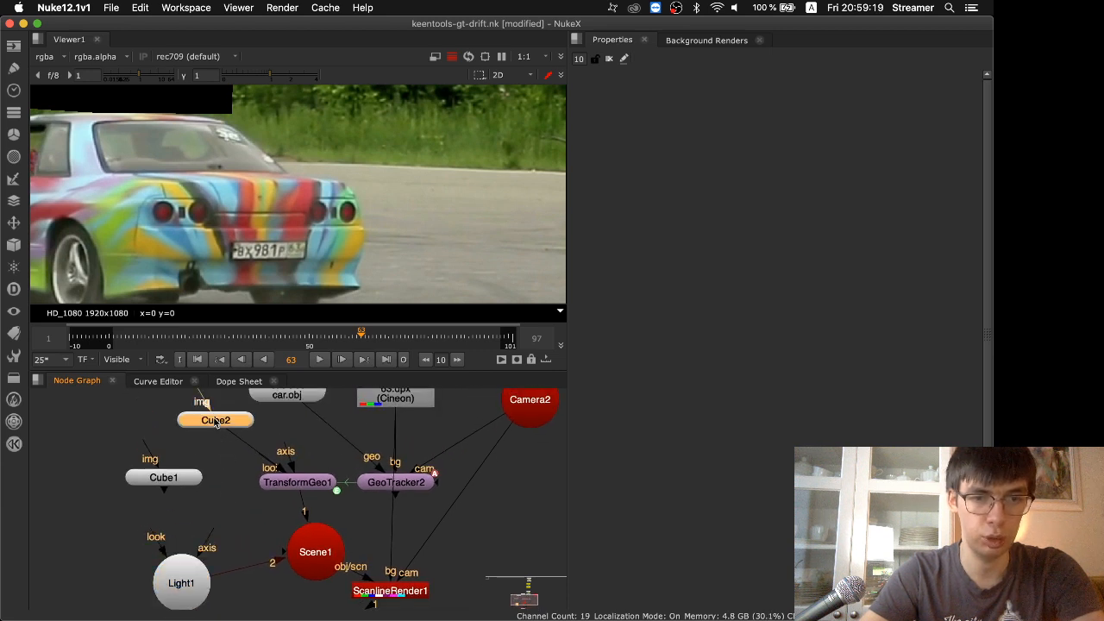
{"action": "key", "text": "Tab"}
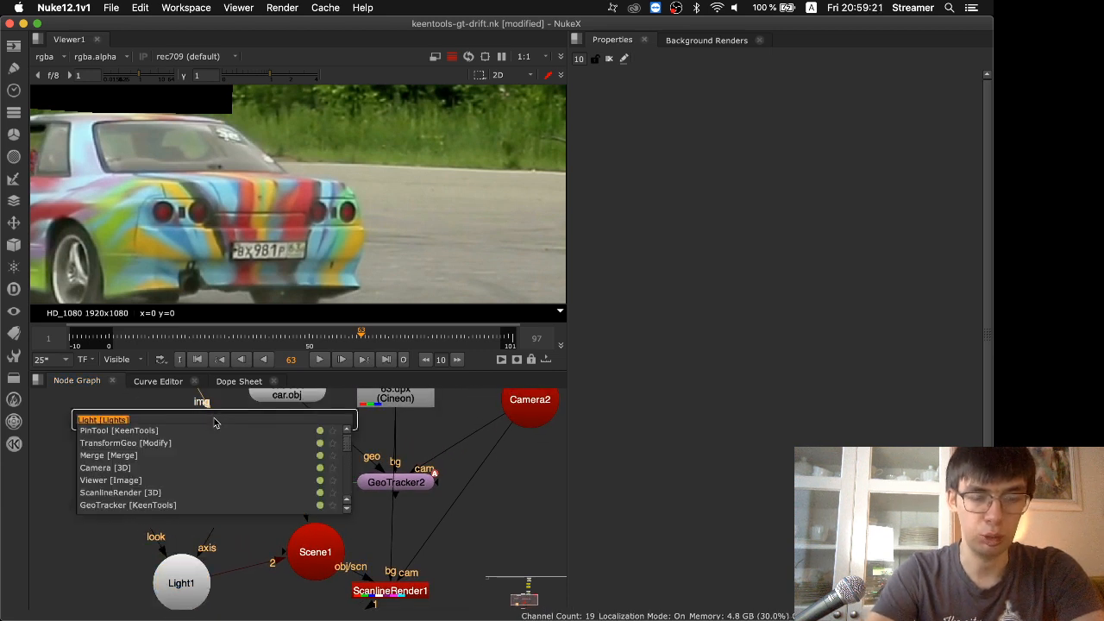
{"action": "type", "text": "add"}
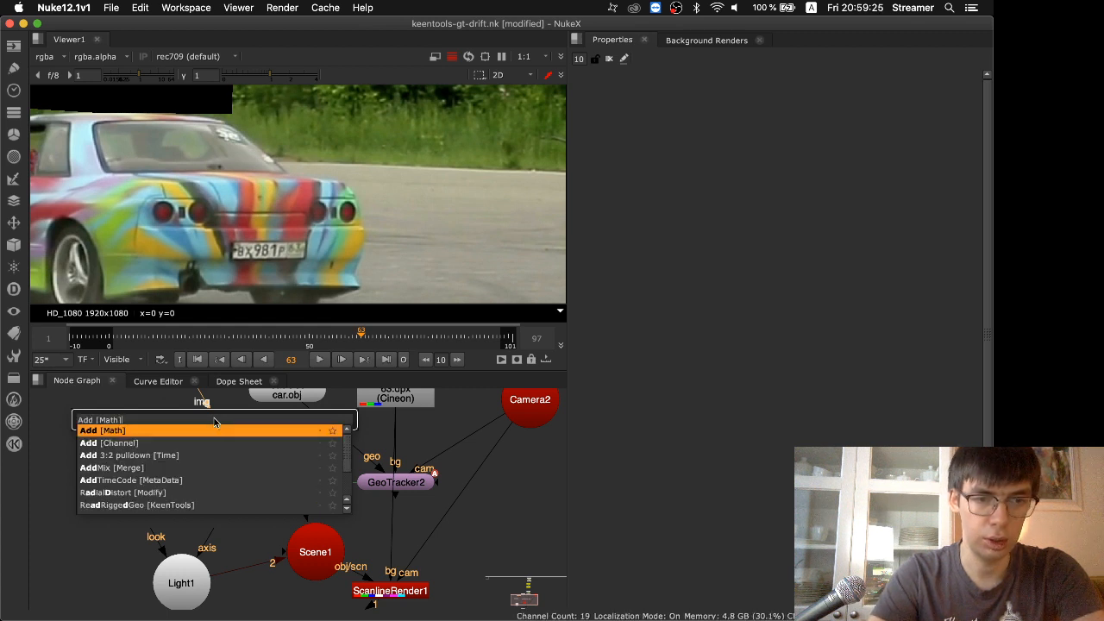
{"action": "type", "text": "m"}
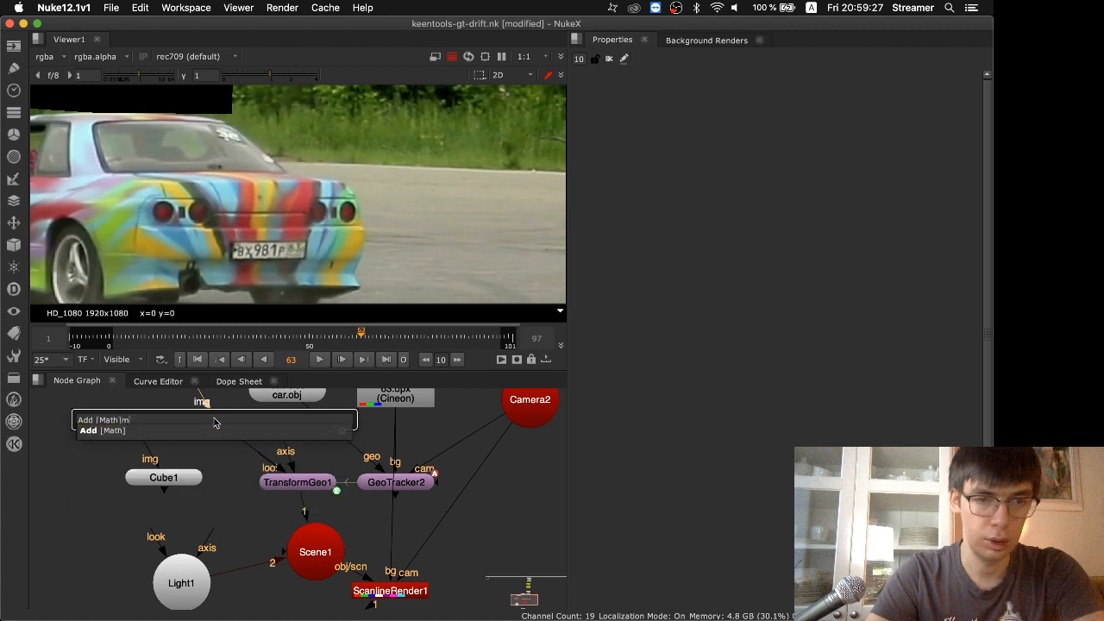
{"action": "key", "text": "BackSpace"}
{"action": "key", "text": "BackSpace"}
{"action": "key", "text": "BackSpace"}
{"action": "key", "text": "BackSpace"}
{"action": "key", "text": "BackSpace"}
{"action": "key", "text": "BackSpace"}
{"action": "key", "text": "BackSpace"}
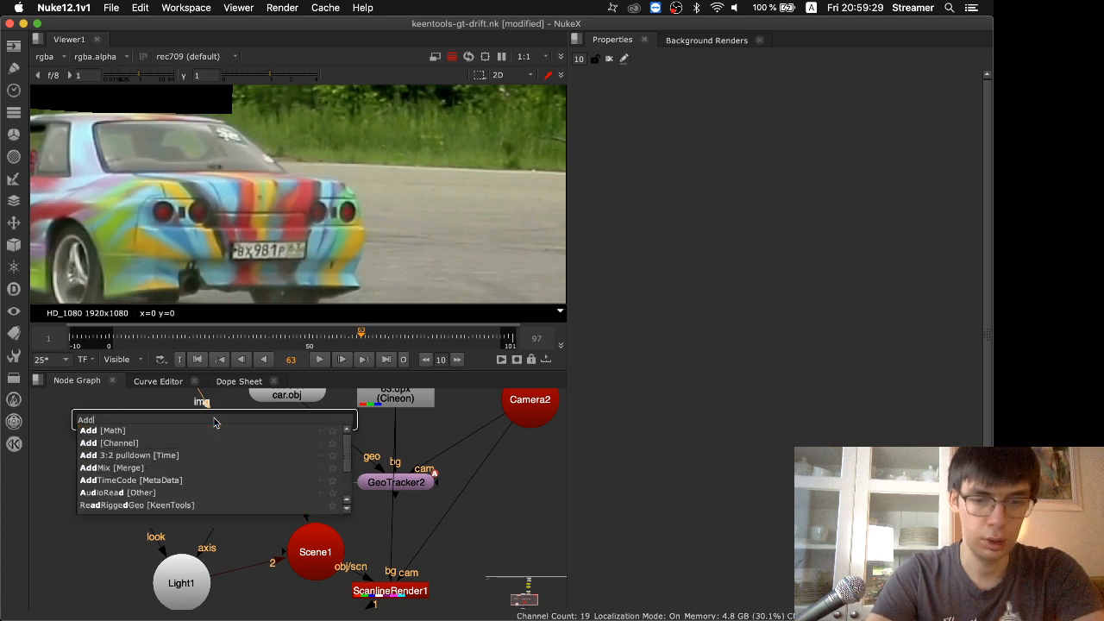
{"action": "type", "text": "m"}
{"action": "key", "text": "BackSpace"}
{"action": "key", "text": "BackSpace"}
{"action": "key", "text": "BackSpace"}
{"action": "type", "text": "p"}
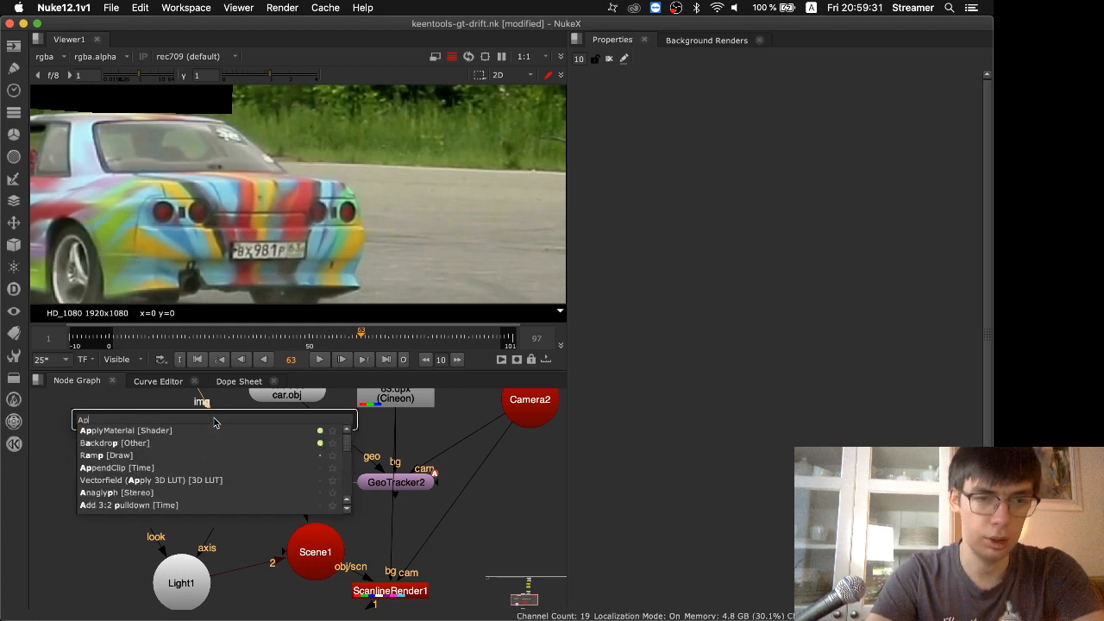
{"action": "key", "text": "Down"}
{"action": "key", "text": "Return"}
Move the unused Cube1 aside, add a BasicMaterial node and connect it to ApplyMaterial1's mat input
{"action": "left_click_drag", "start_coordinate": [176, 486], "coordinate": [78, 538]}
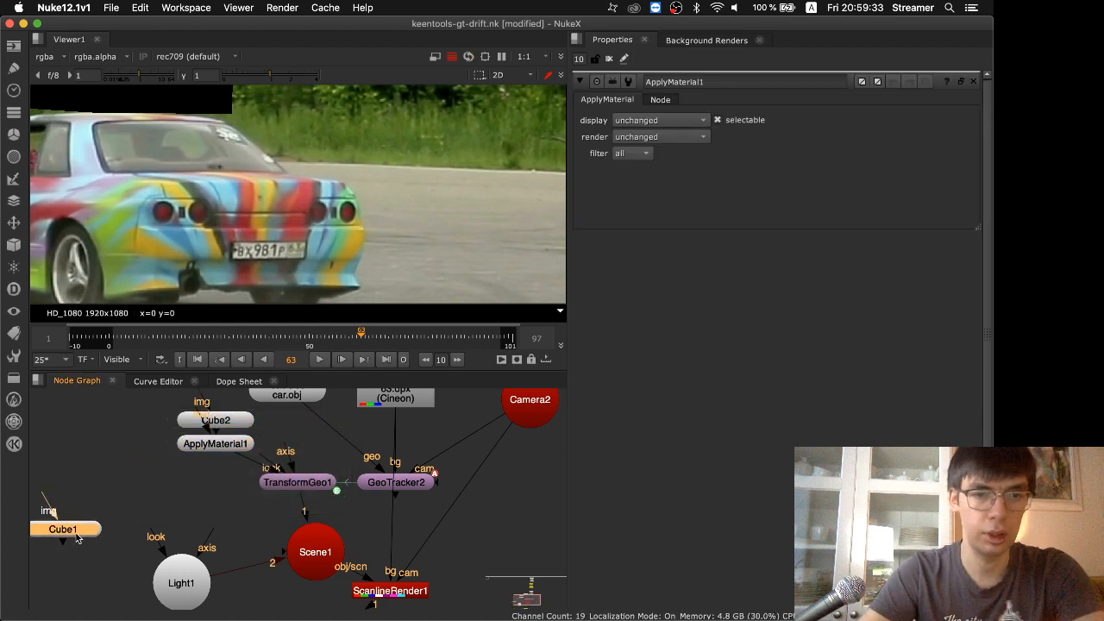
{"action": "left_click", "coordinate": [109, 453]}
{"action": "key", "text": "Tab"}
{"action": "type", "text": "basi"}
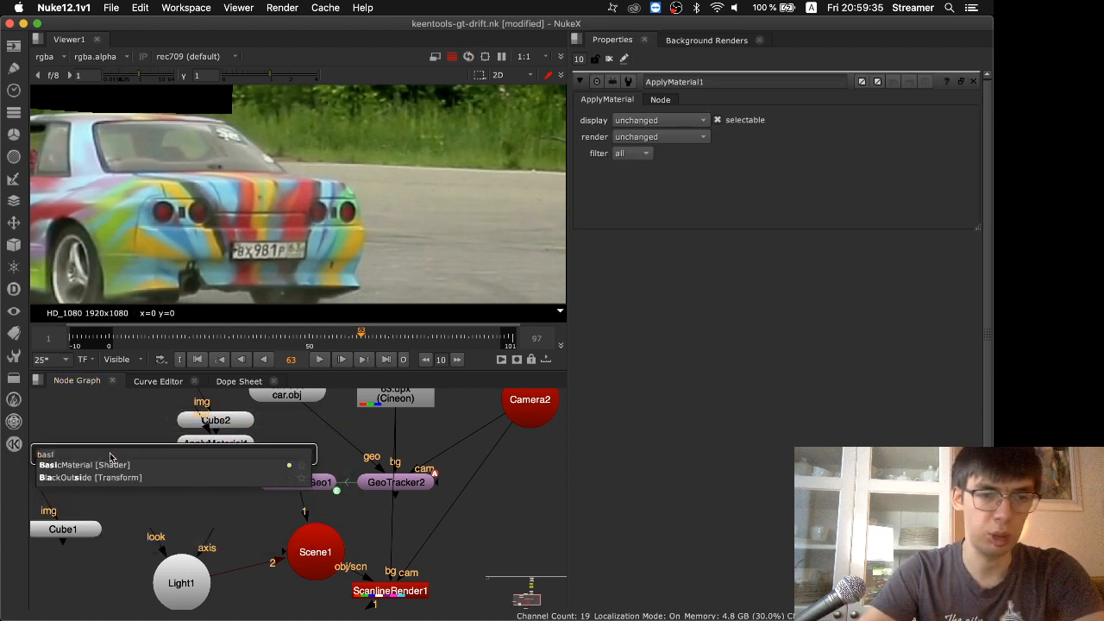
{"action": "key", "text": "Return"}
{"action": "left_click", "coordinate": [194, 462]}
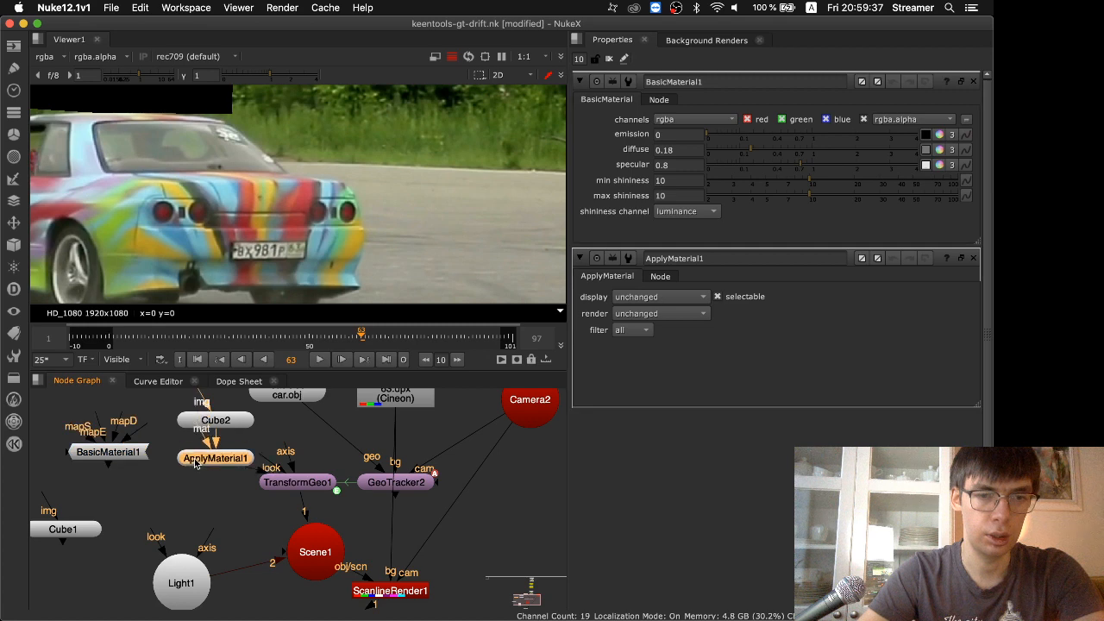
{"action": "left_click_drag", "start_coordinate": [134, 454], "coordinate": [134, 454]}
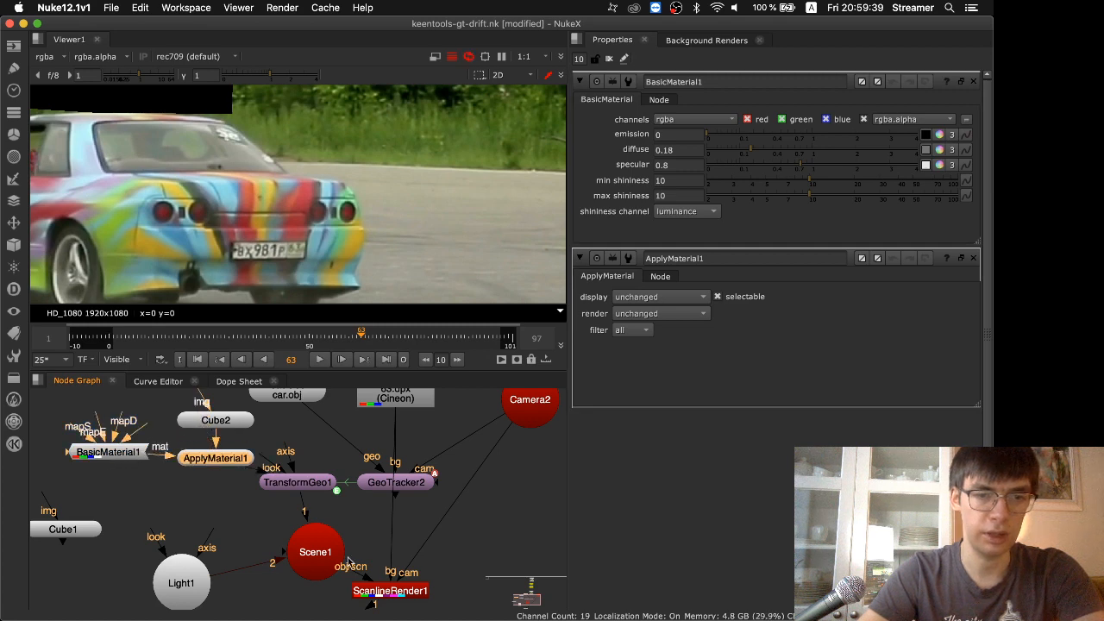
Show ScanlineRender1's output in the maximized viewer with the whole frame fitted
{"action": "left_click", "coordinate": [379, 591]}
{"action": "left_click", "coordinate": [380, 595]}
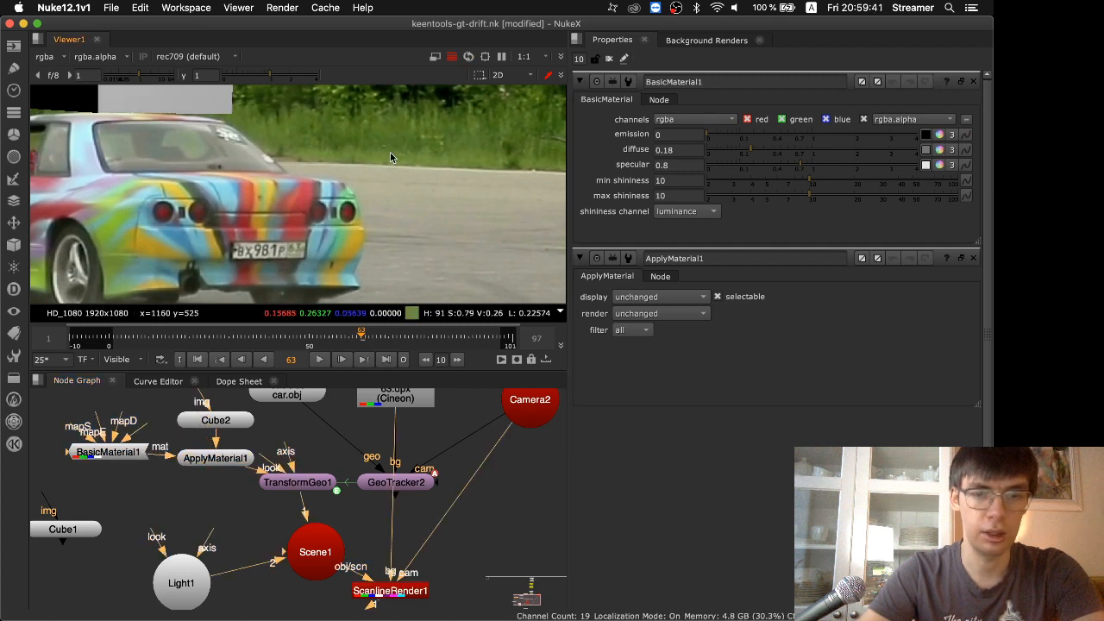
{"action": "key", "text": "space"}
{"action": "key", "text": "f"}
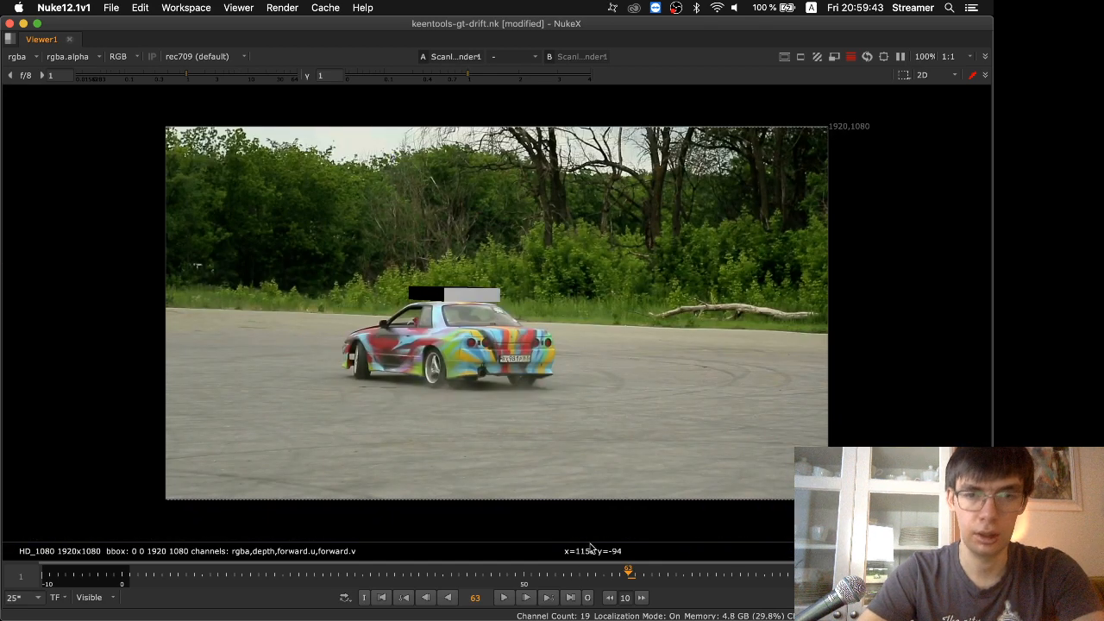
Return to frame 1 and play the rendered shot through to cache its frames
{"action": "left_click_drag", "start_coordinate": [576, 564], "coordinate": [131, 578]}
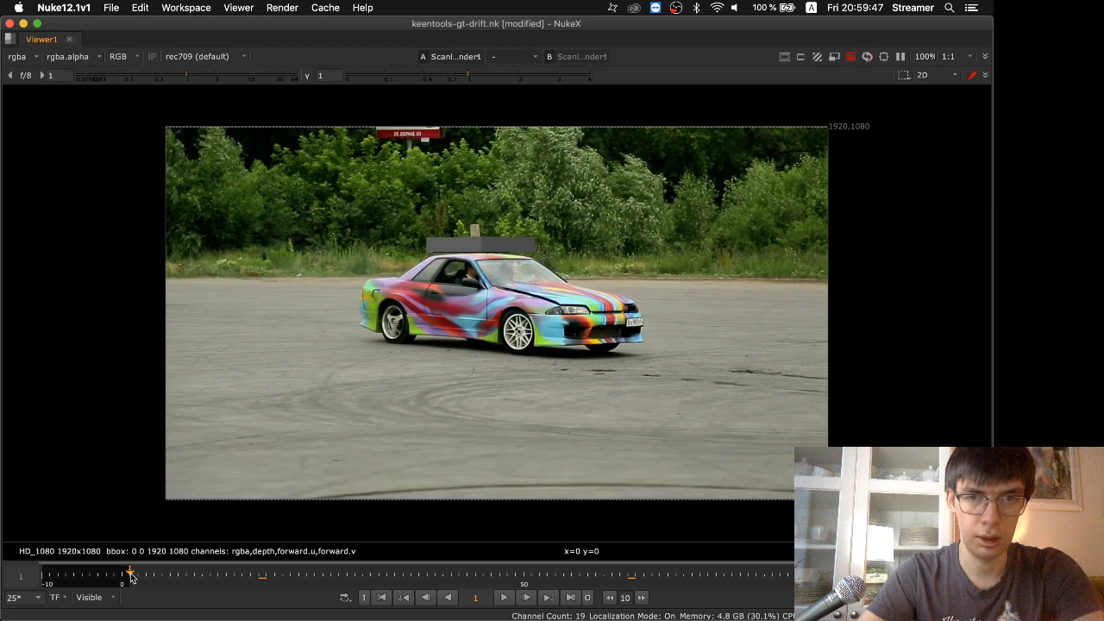
{"action": "left_click", "coordinate": [506, 598]}
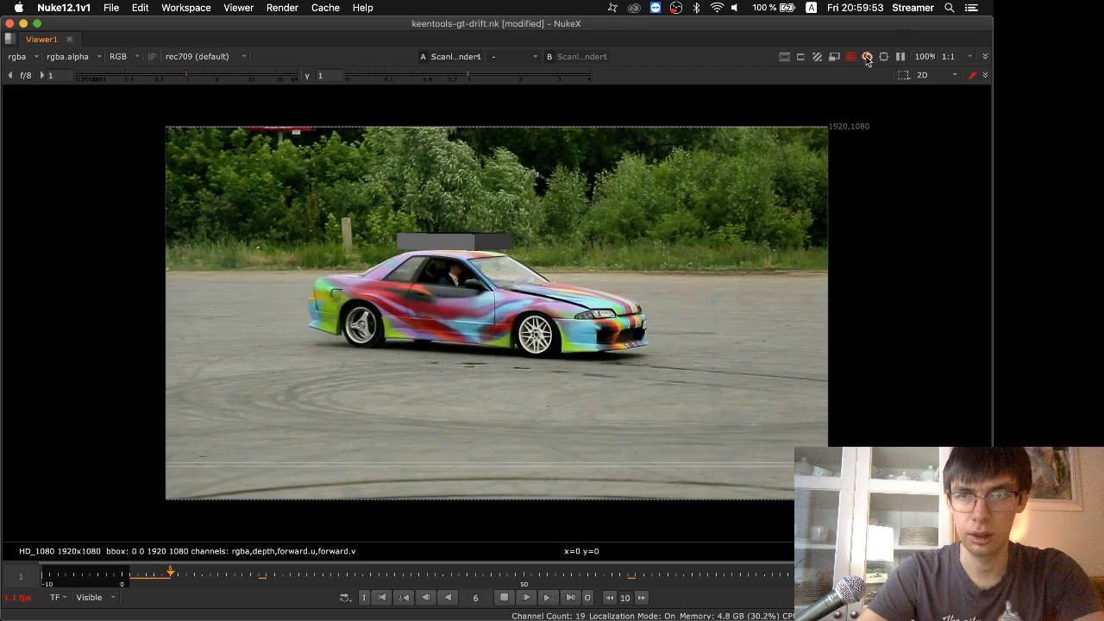
{"action": "left_click", "coordinate": [850, 57]}
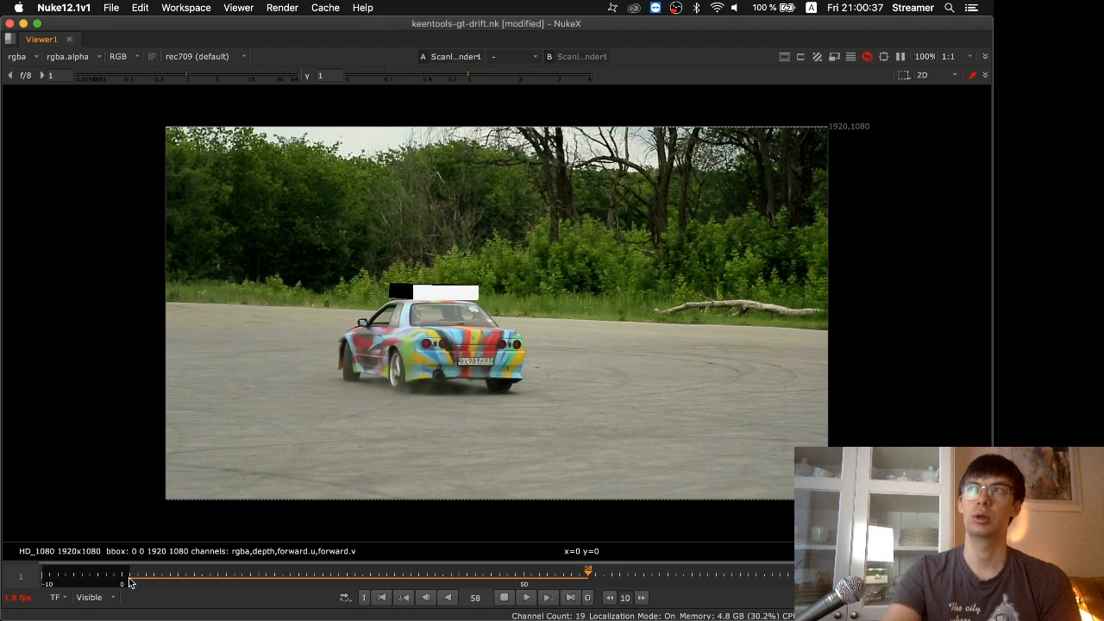
{"action": "left_click", "coordinate": [134, 572]}
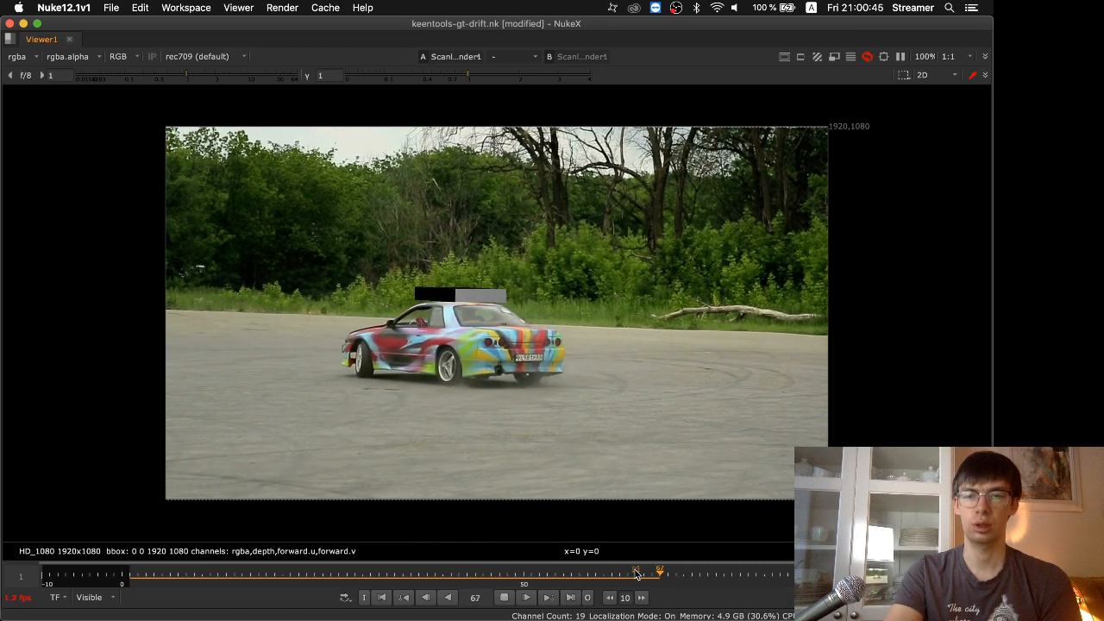
Replay the cached frames to check the cube against the car's roof, and stop the playback
{"action": "scroll", "coordinate": [668, 574], "scroll_direction": "down", "scroll_amount": 2}
{"action": "middle_click_drag", "start_coordinate": [667, 575], "coordinate": [229, 581]}
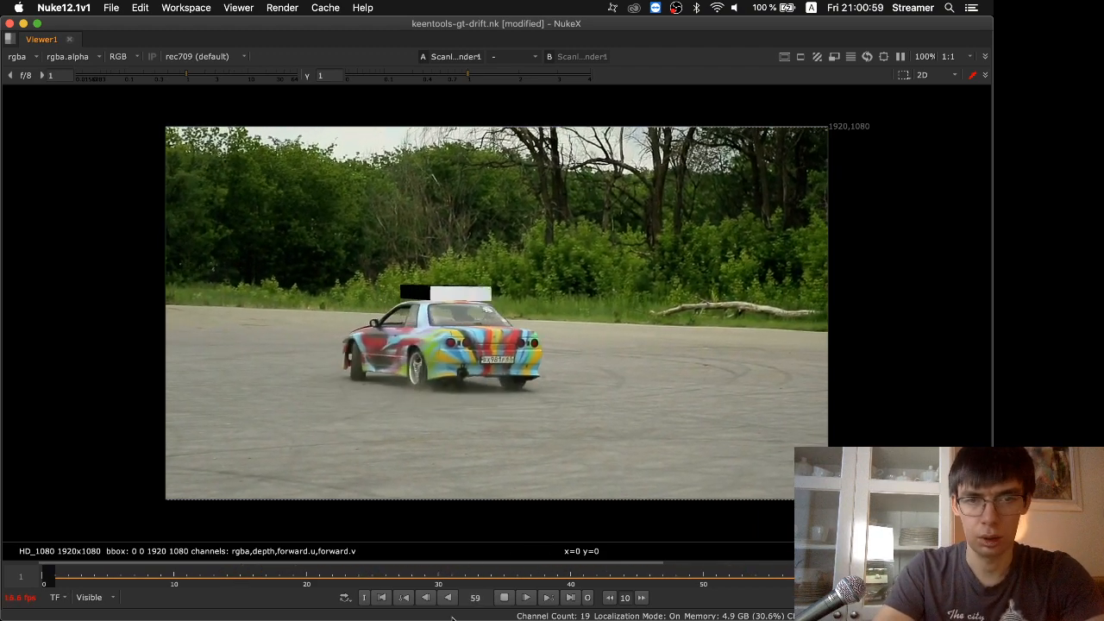
{"action": "left_click", "coordinate": [504, 597]}
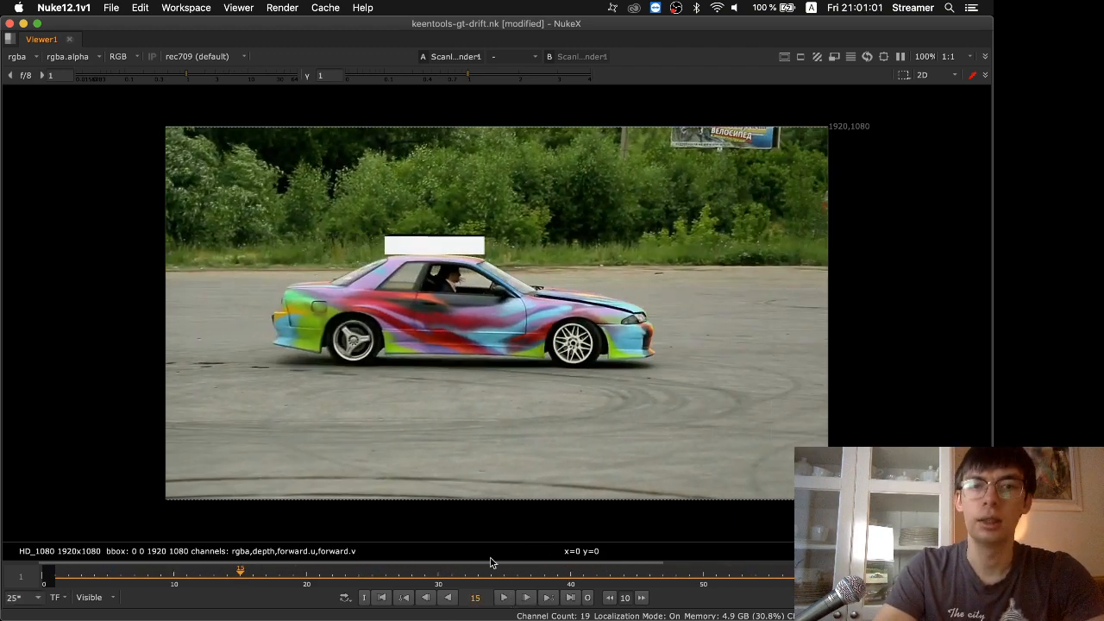
Open GeoTracker2's results settings and examine the available export types, keeping TransformGeo selected
{"action": "key", "text": "space"}
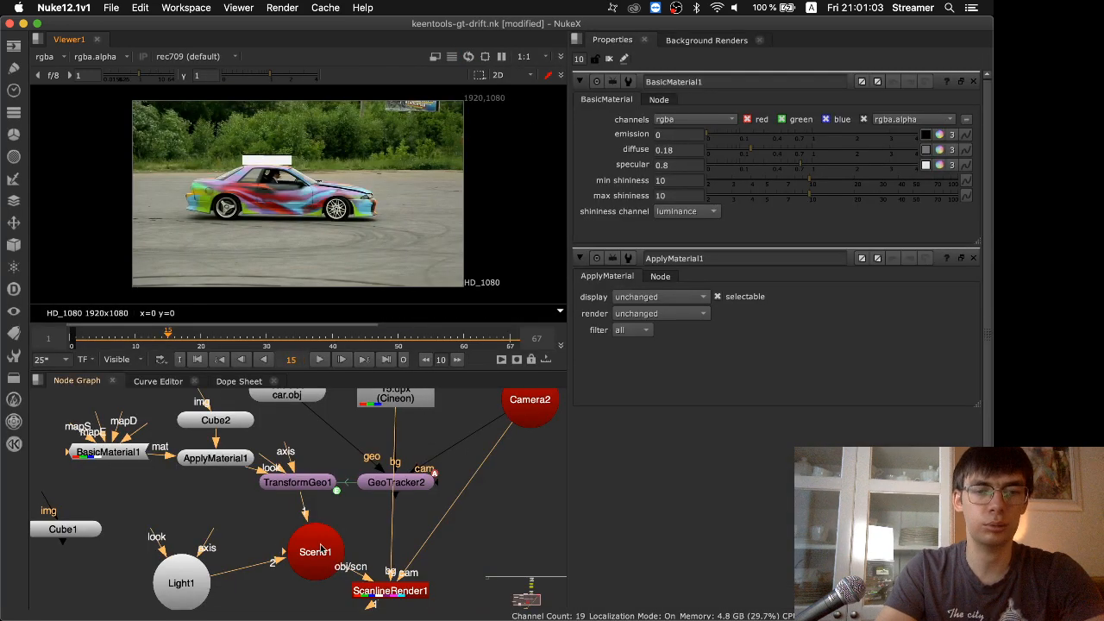
{"action": "key", "text": "super+Tab"}
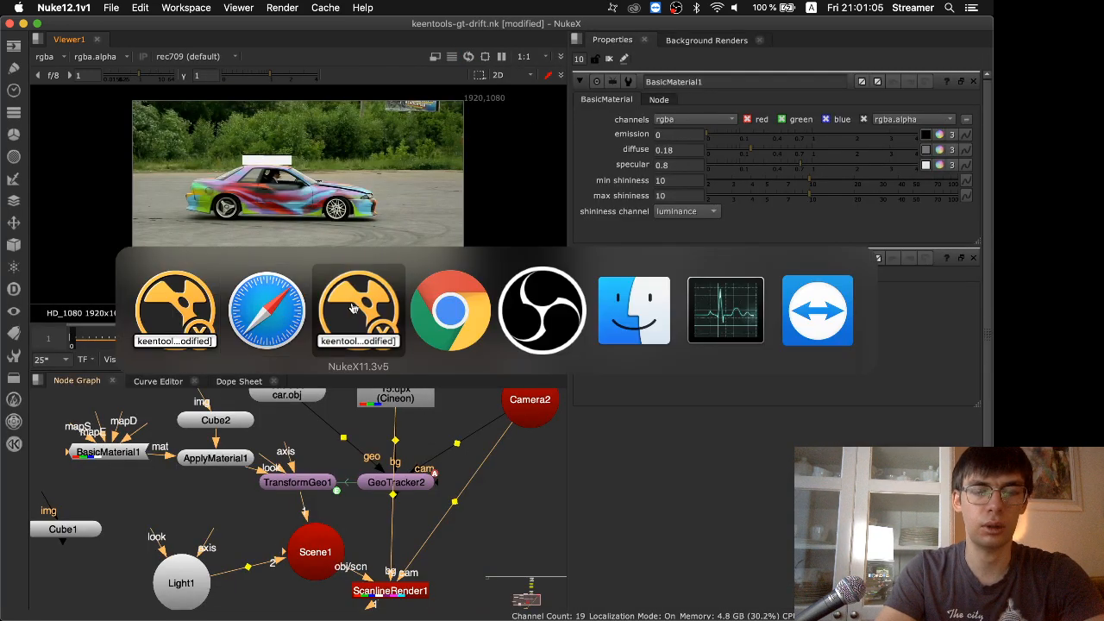
{"action": "key", "text": "Escape"}
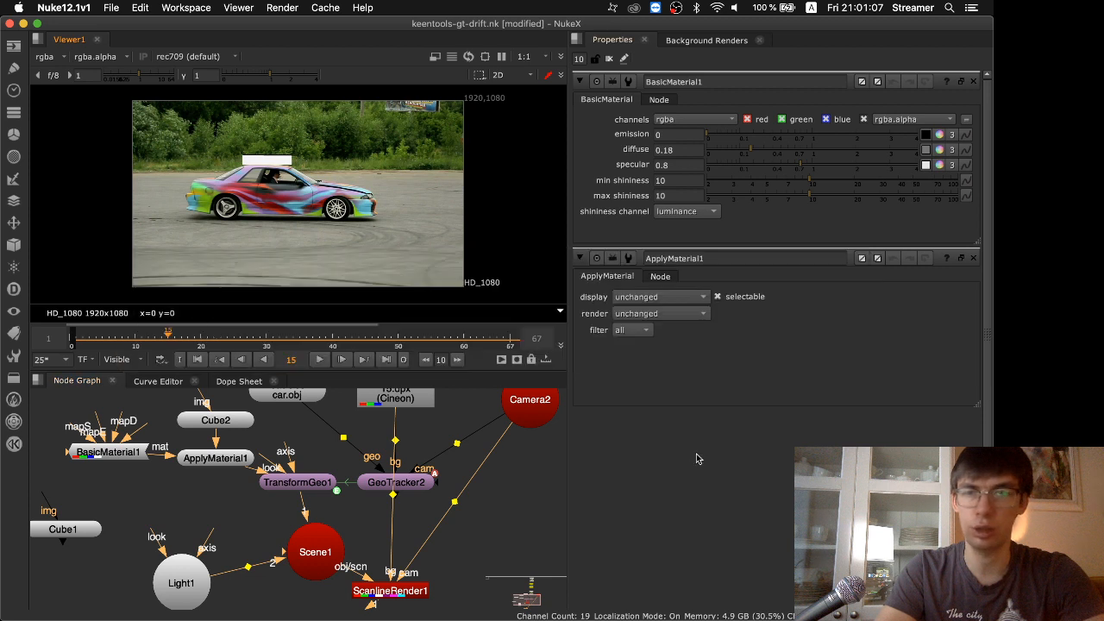
{"action": "double_click", "coordinate": [384, 482]}
{"action": "left_click", "coordinate": [687, 423]}
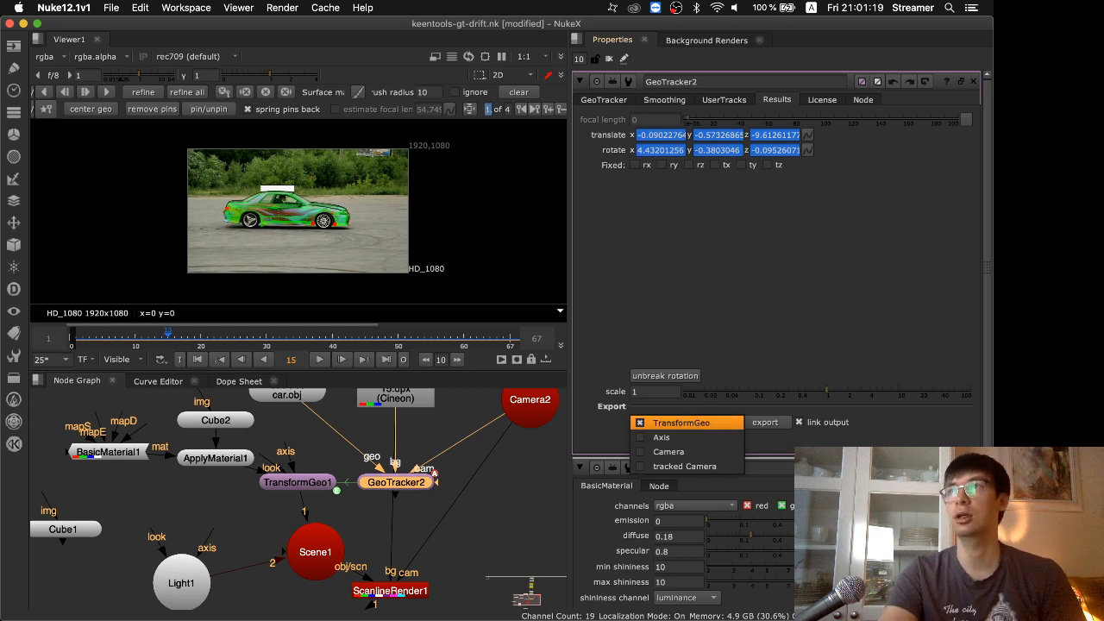
{"action": "left_click", "coordinate": [681, 422]}
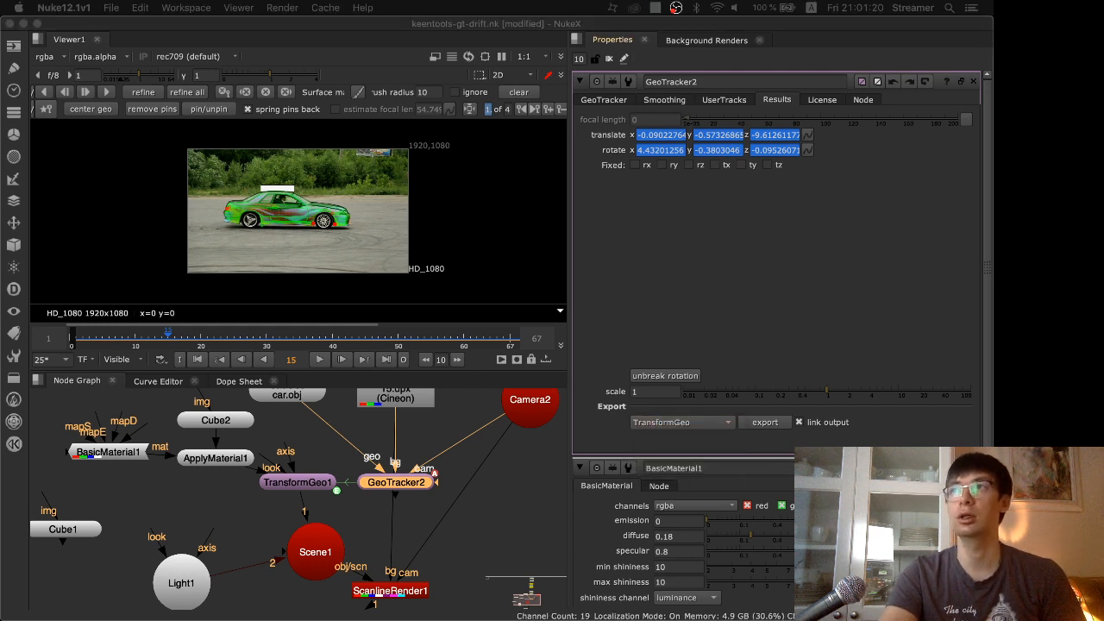
{"action": "left_click", "coordinate": [440, 475]}
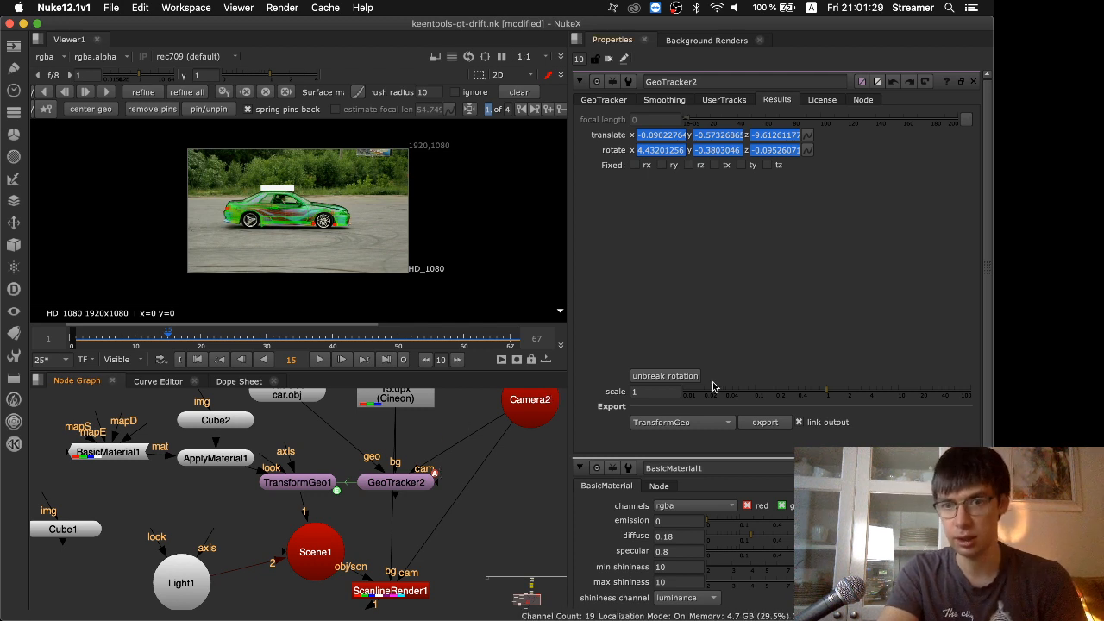
{"action": "left_click", "coordinate": [690, 422]}
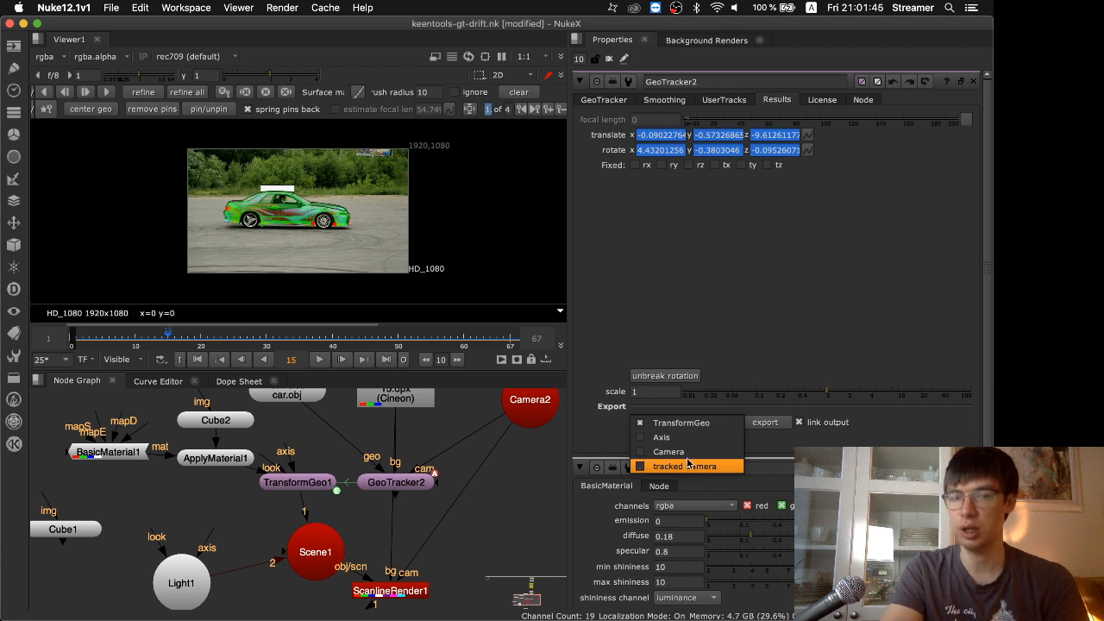
{"action": "left_click", "coordinate": [422, 506]}
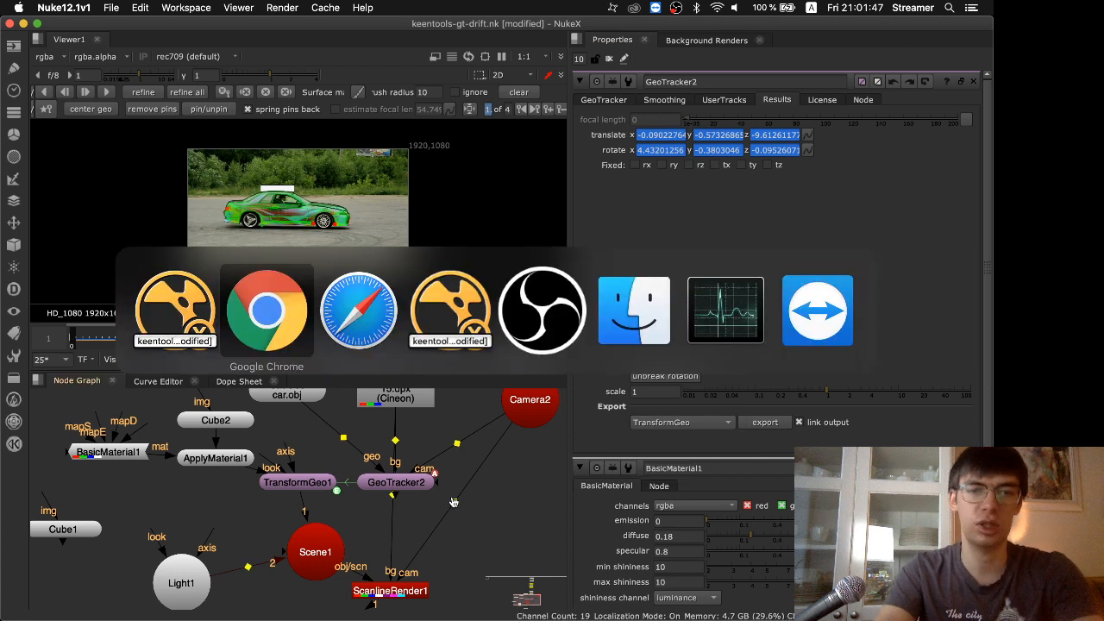
Switch to Finder and open CameraTrackDemo.nk from the CameraTracking folder with NukeX12.1v1
{"action": "key", "text": "super+Tab"}
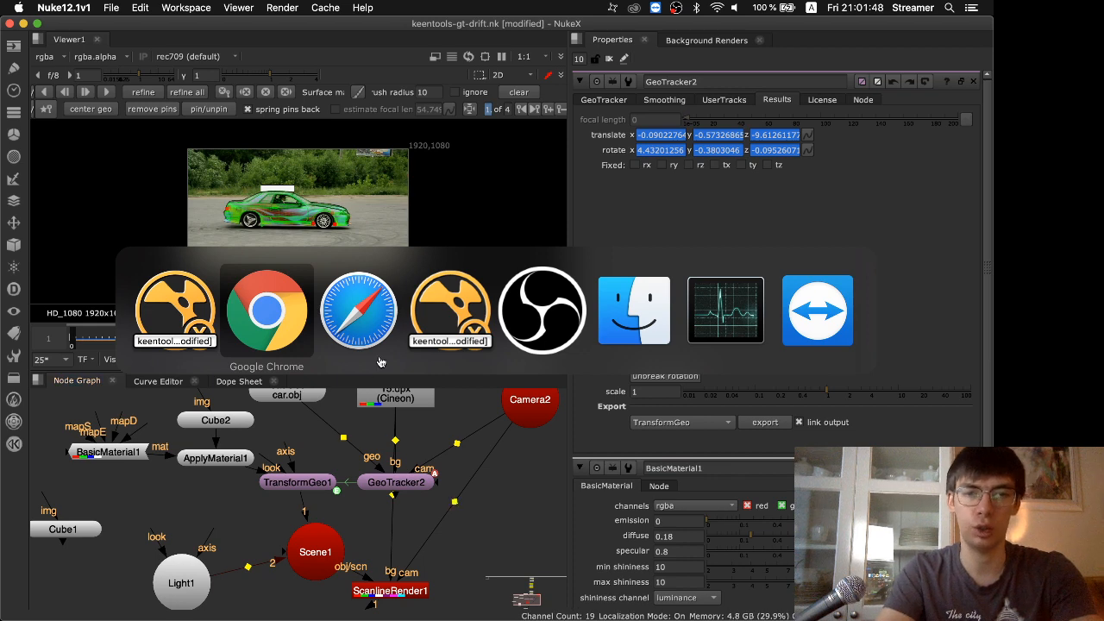
{"action": "left_click", "coordinate": [614, 306]}
{"action": "left_click", "coordinate": [274, 130]}
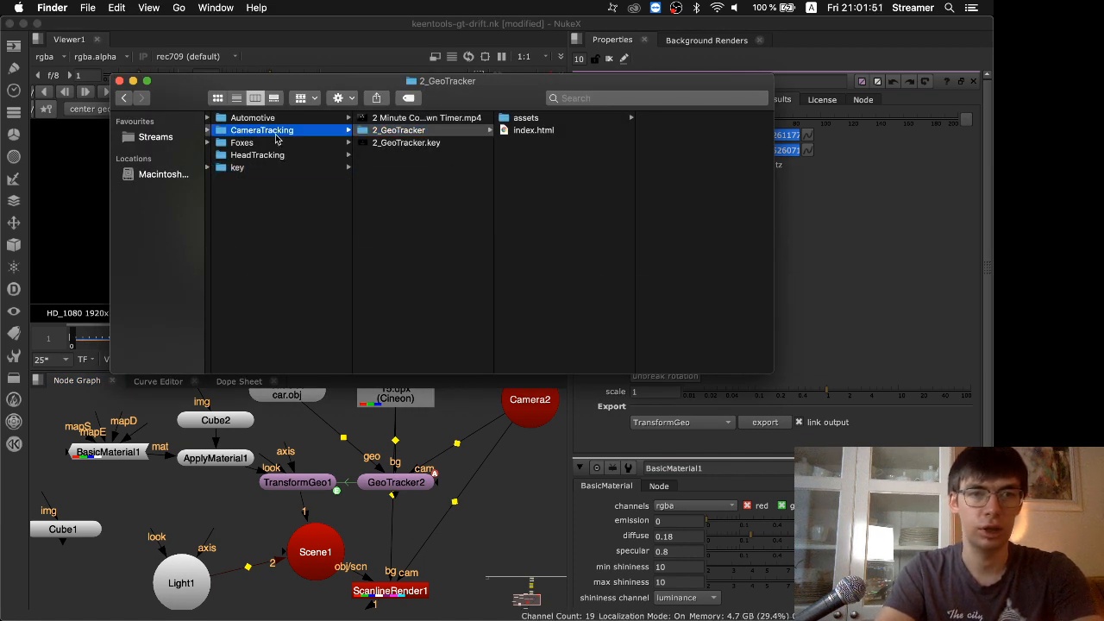
{"action": "left_click", "coordinate": [422, 118]}
{"action": "right_click", "coordinate": [422, 118]}
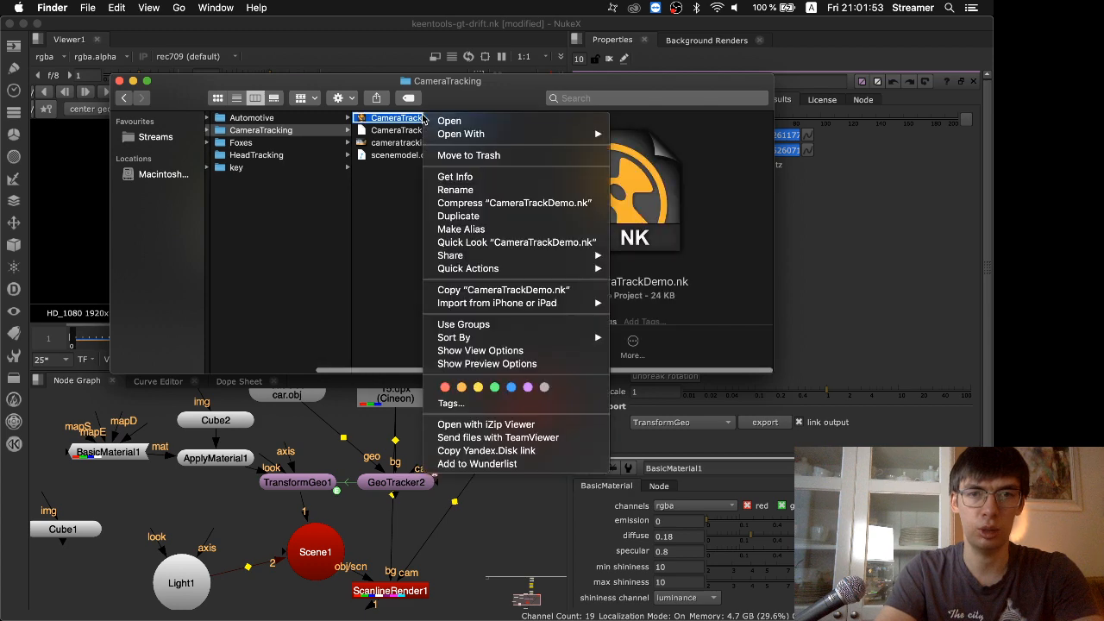
{"action": "mouse_move", "coordinate": [484, 137]}
{"action": "scroll", "coordinate": [682, 450], "scroll_direction": "down", "scroll_amount": 5}
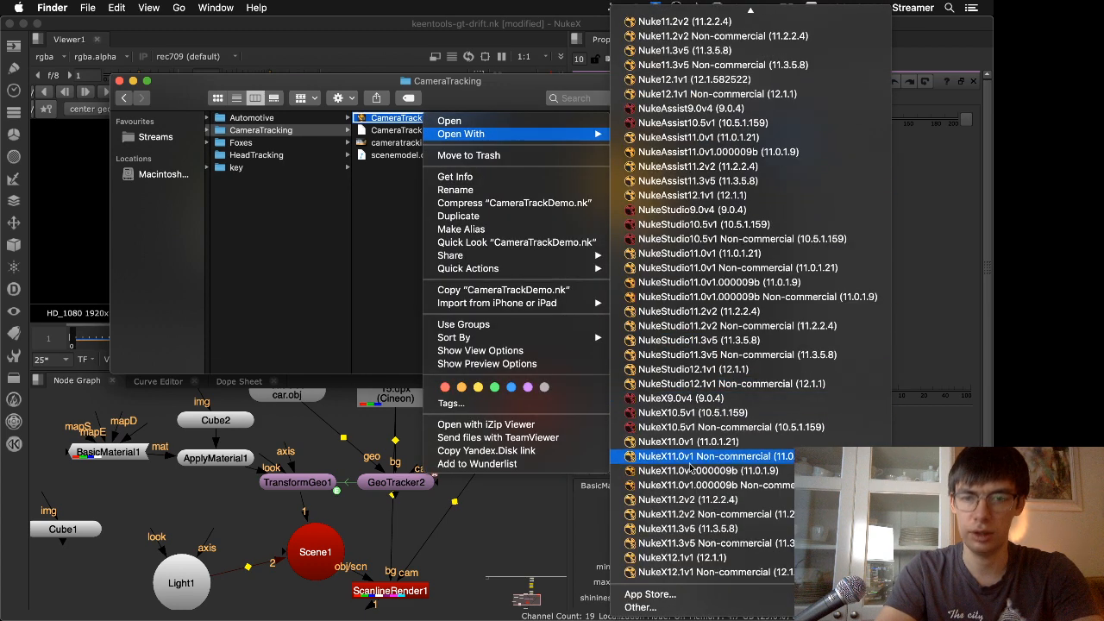
{"action": "left_click", "coordinate": [682, 569]}
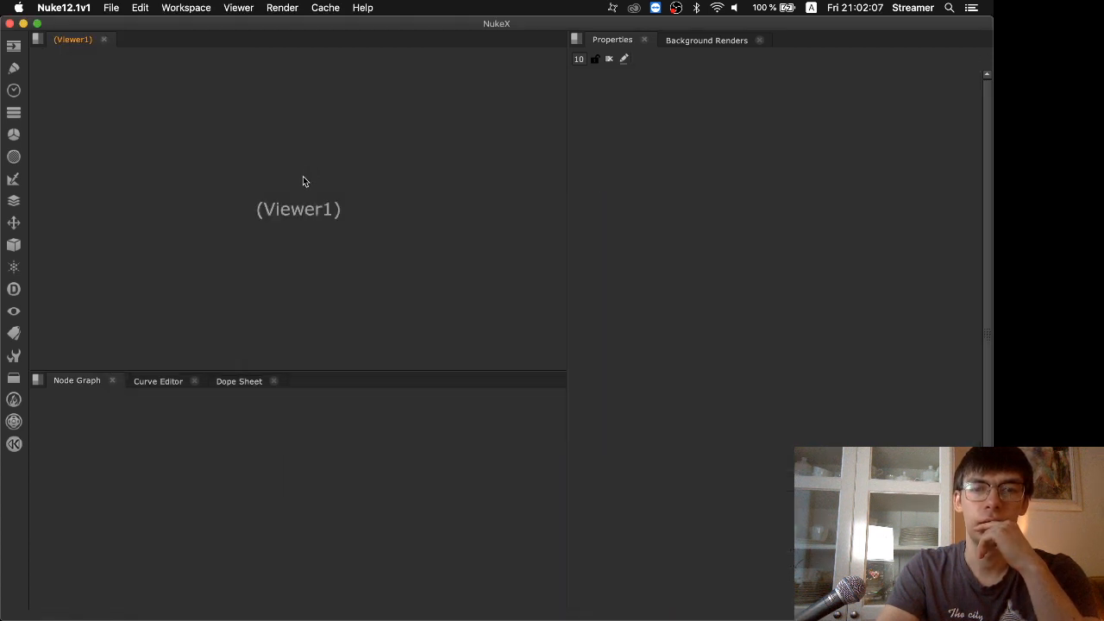
Show the Read1 footage in the maximized viewer
{"action": "left_click", "coordinate": [413, 429]}
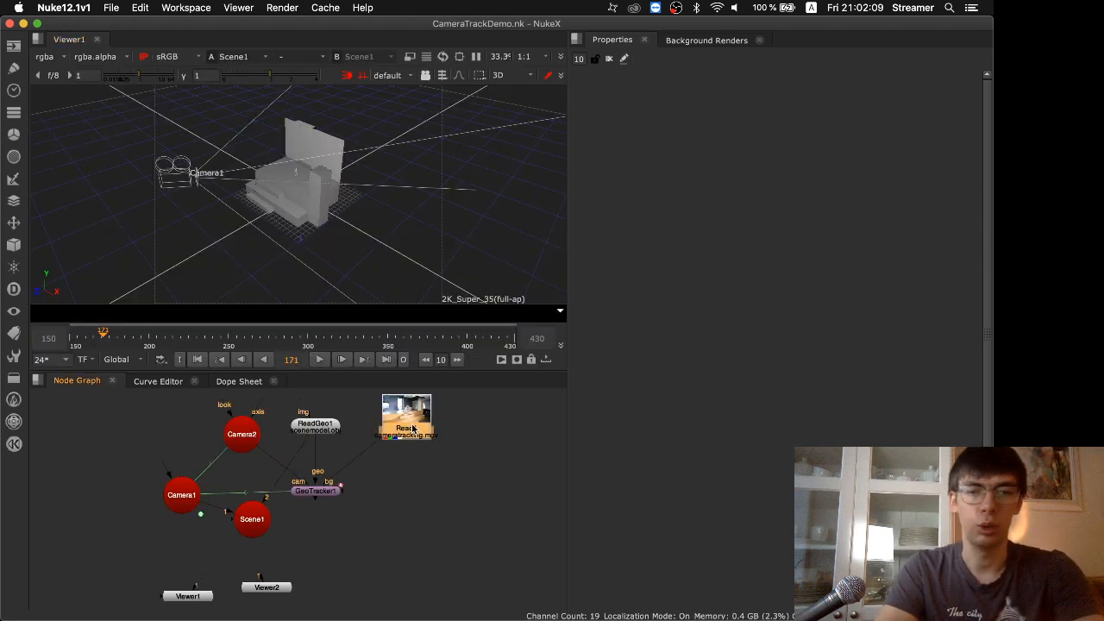
{"action": "key", "text": "1"}
{"action": "key", "text": "space"}
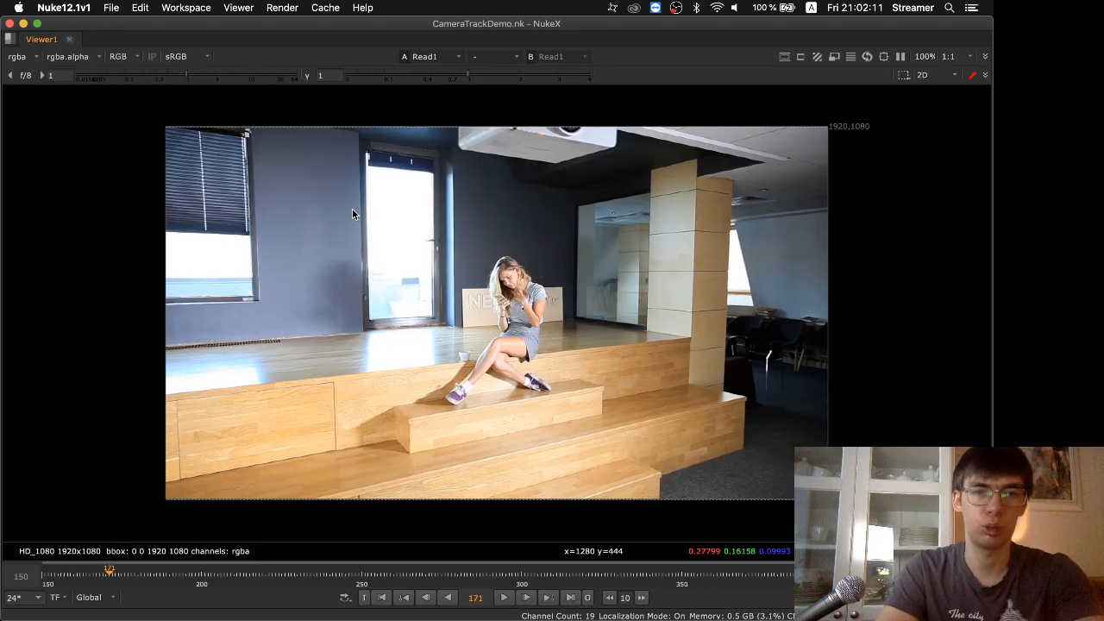
Play the footage through its early and late frames, stop playback, return to frame 169 and restore the normal layout
{"action": "left_click", "coordinate": [506, 597]}
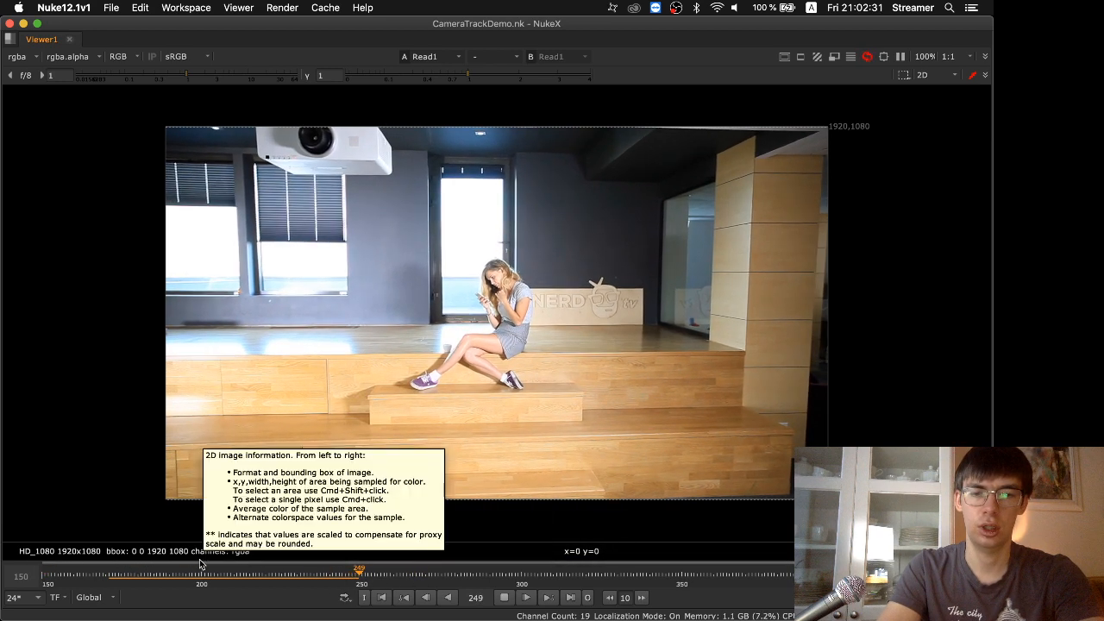
{"action": "left_click", "coordinate": [150, 576]}
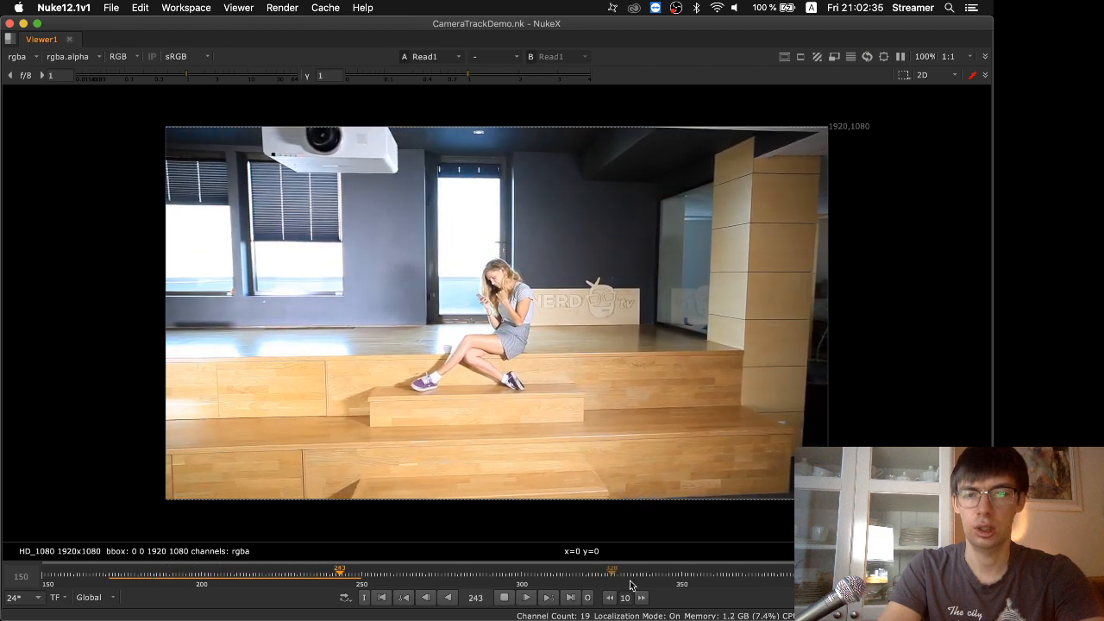
{"action": "left_click", "coordinate": [662, 573]}
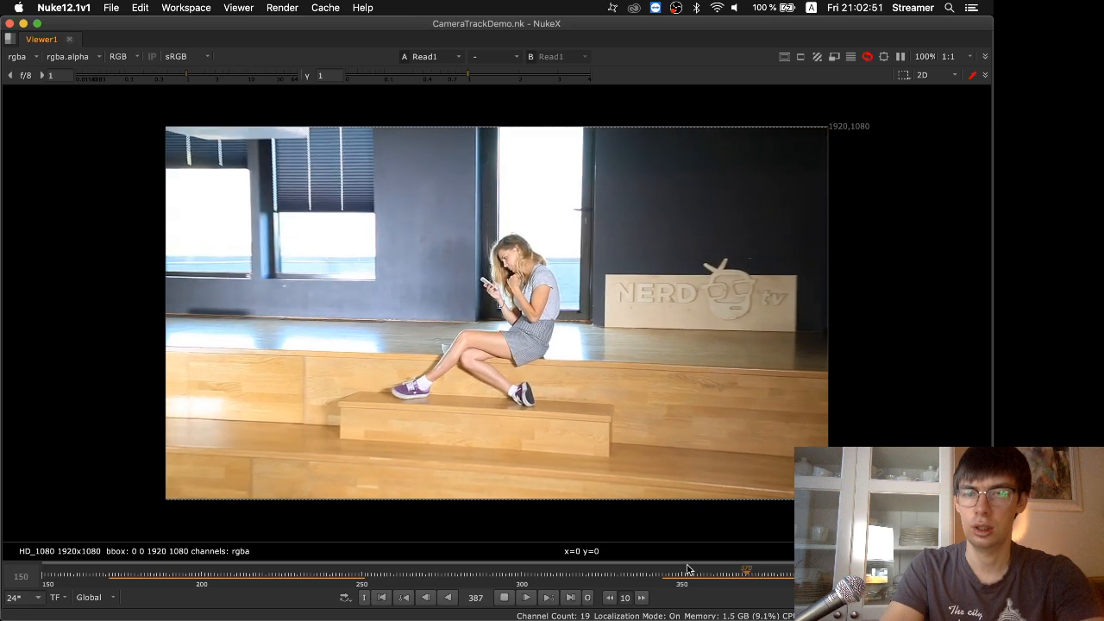
{"action": "left_click", "coordinate": [503, 599]}
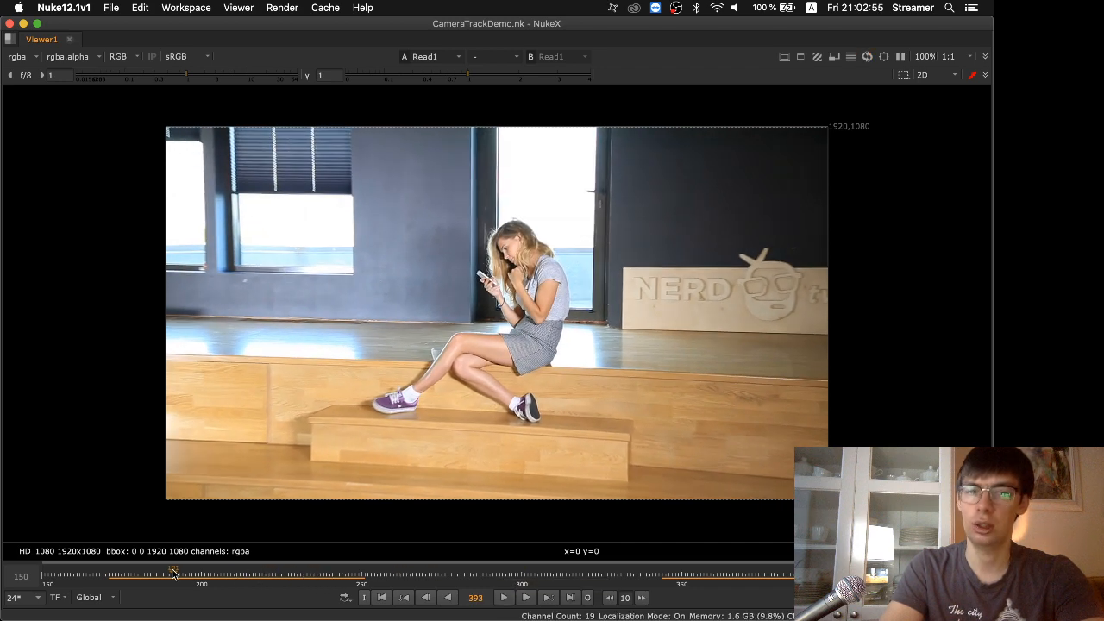
{"action": "left_click_drag", "start_coordinate": [172, 569], "coordinate": [102, 591]}
{"action": "key", "text": "space"}
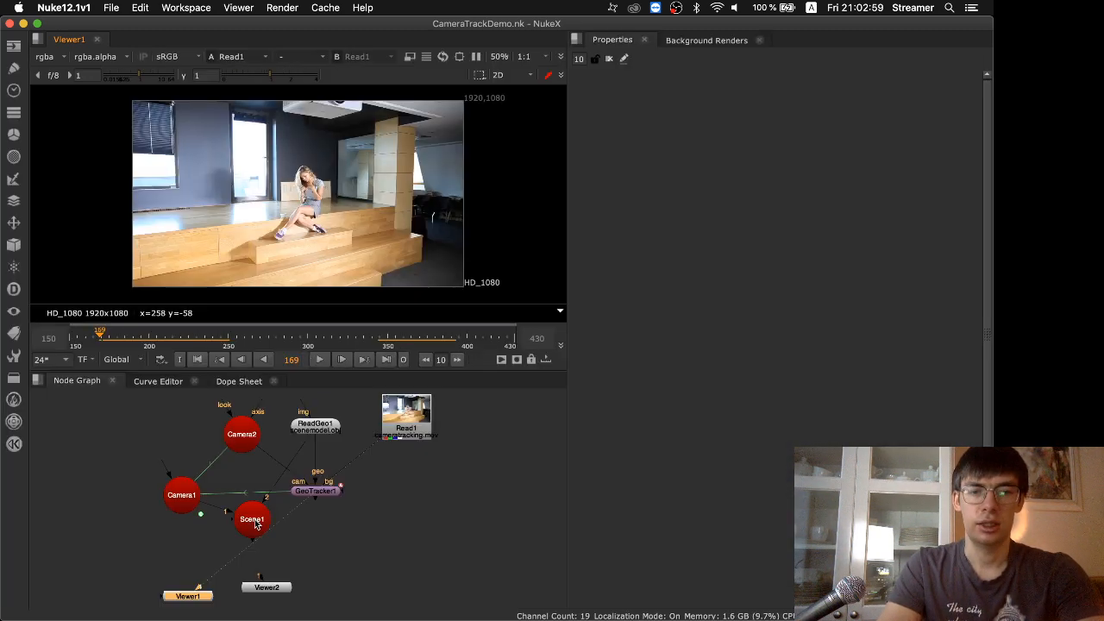
Clear the old Camera1 and Scene1 nodes, disconnect GeoTracker1 from its inputs and set it aside
{"action": "double_click", "coordinate": [317, 492]}
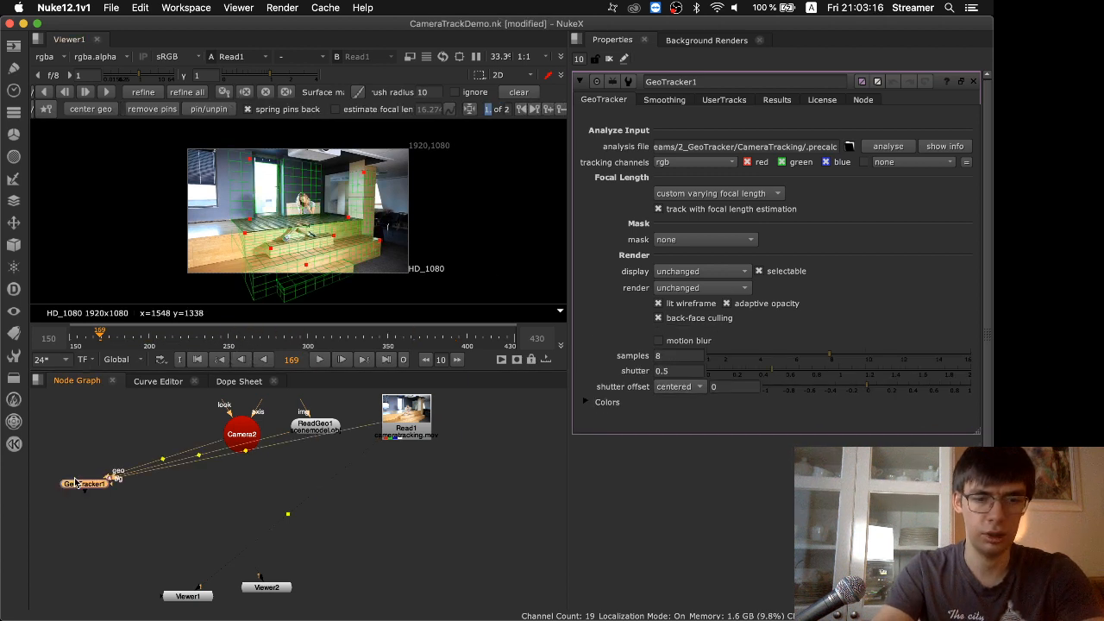
{"action": "key", "text": "super+shift+x"}
Add a new GeoTracker node below ReadGeo1 and Read1, with Read1 feeding its bg input
{"action": "left_click", "coordinate": [308, 464]}
{"action": "key", "text": "Tab"}
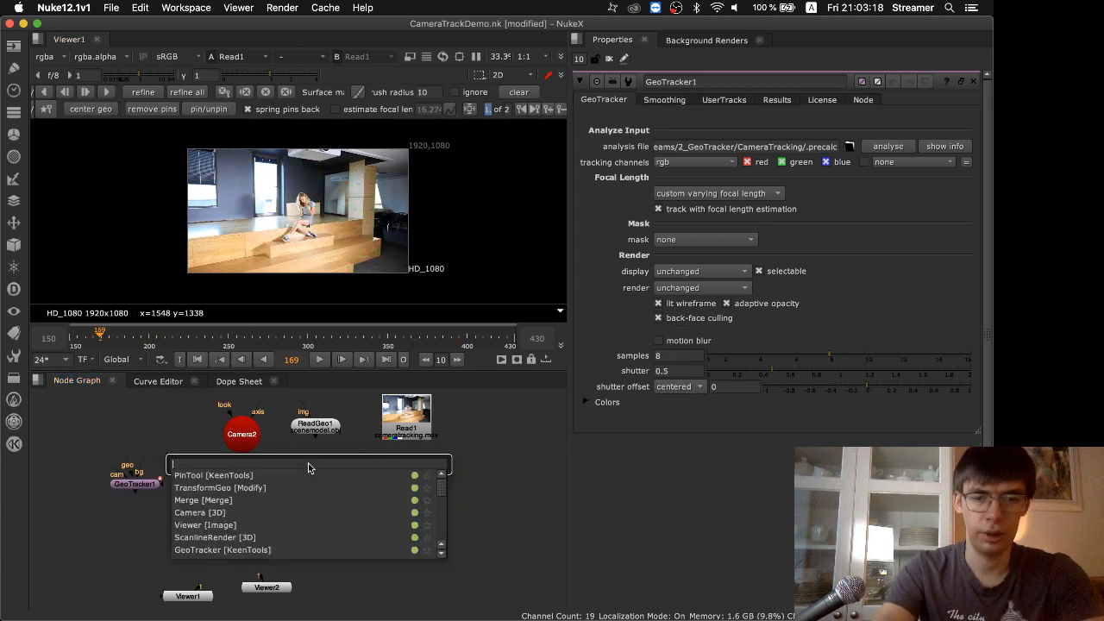
{"action": "type", "text": "geo"}
{"action": "key", "text": "Down"}
{"action": "key", "text": "Down"}
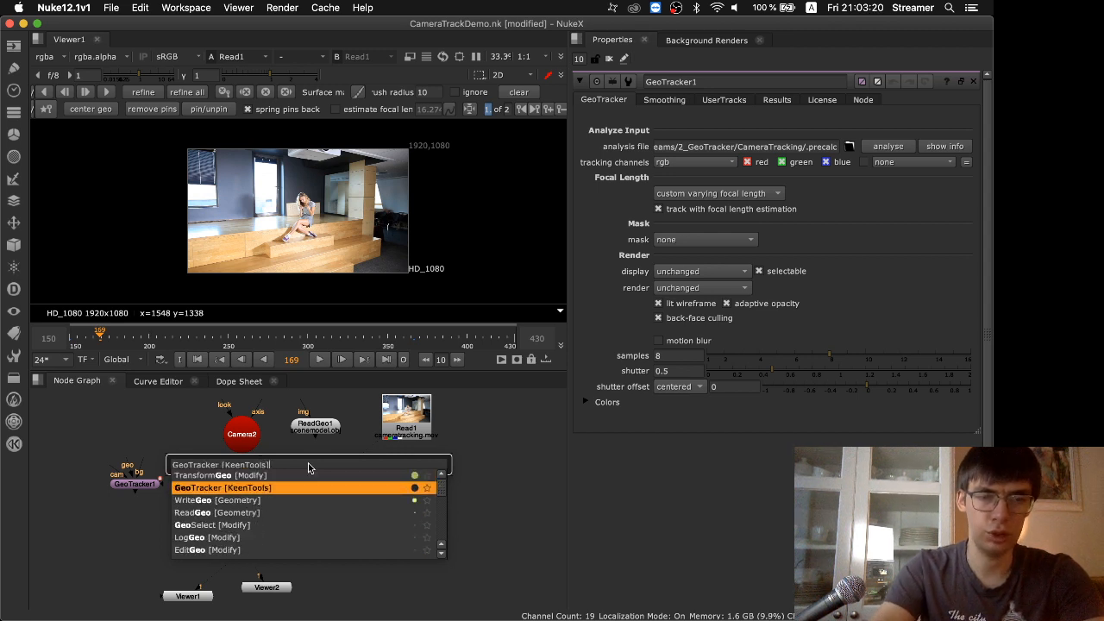
{"action": "key", "text": "Return"}
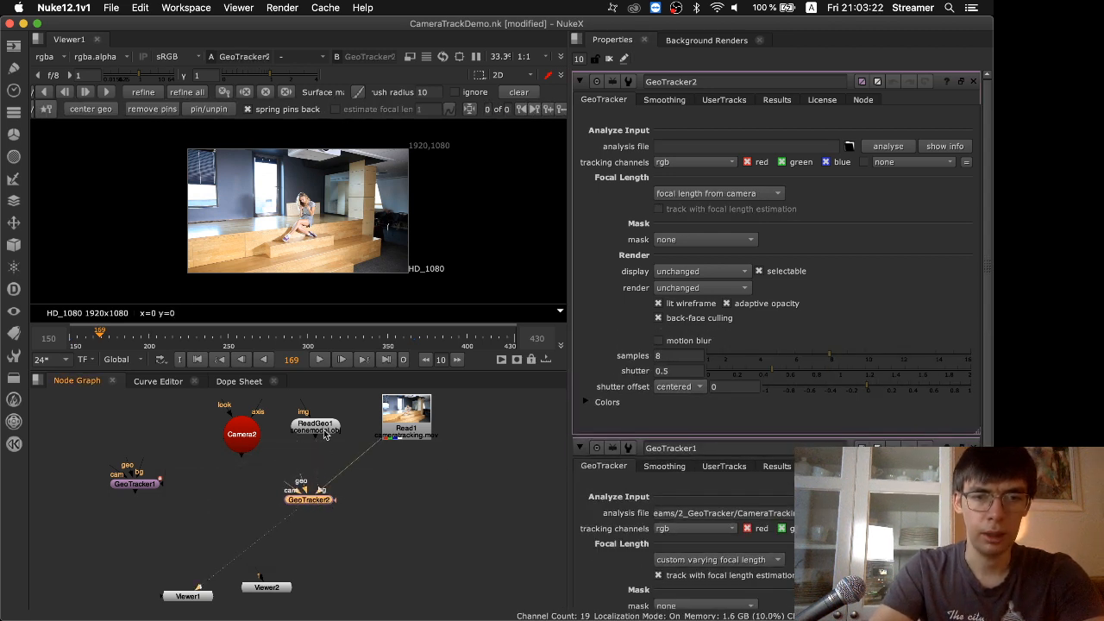
Show ReadGeo1 in the 3D viewer and examine the scene model from the front and up close
{"action": "left_click", "coordinate": [315, 425]}
{"action": "key", "text": "1"}
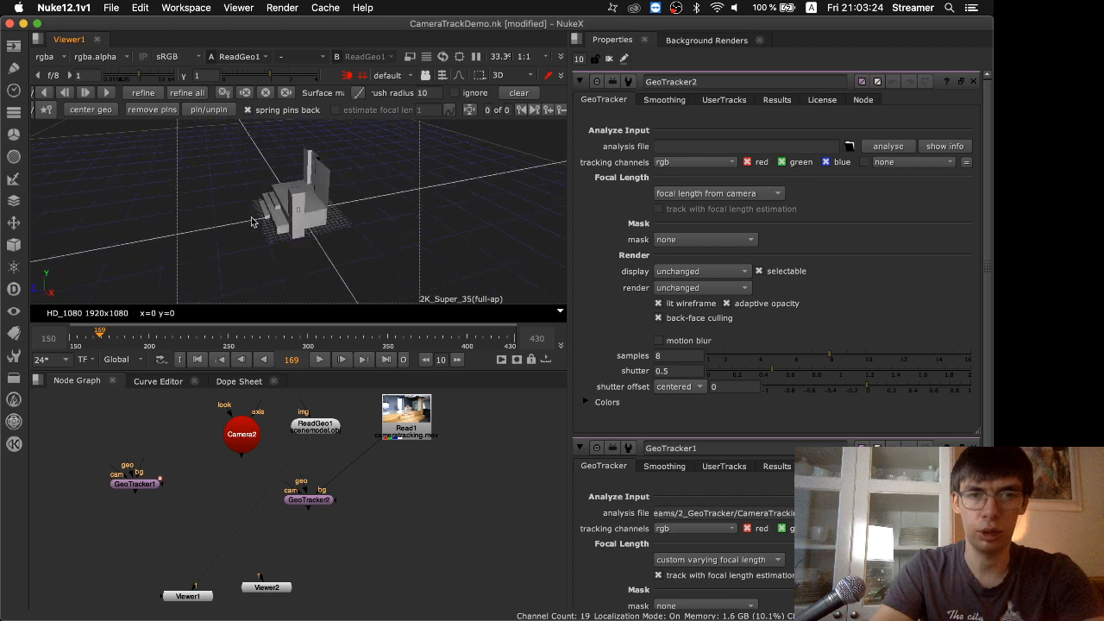
{"action": "left_click_drag", "start_coordinate": [252, 221], "coordinate": [463, 170], "text": "super"}
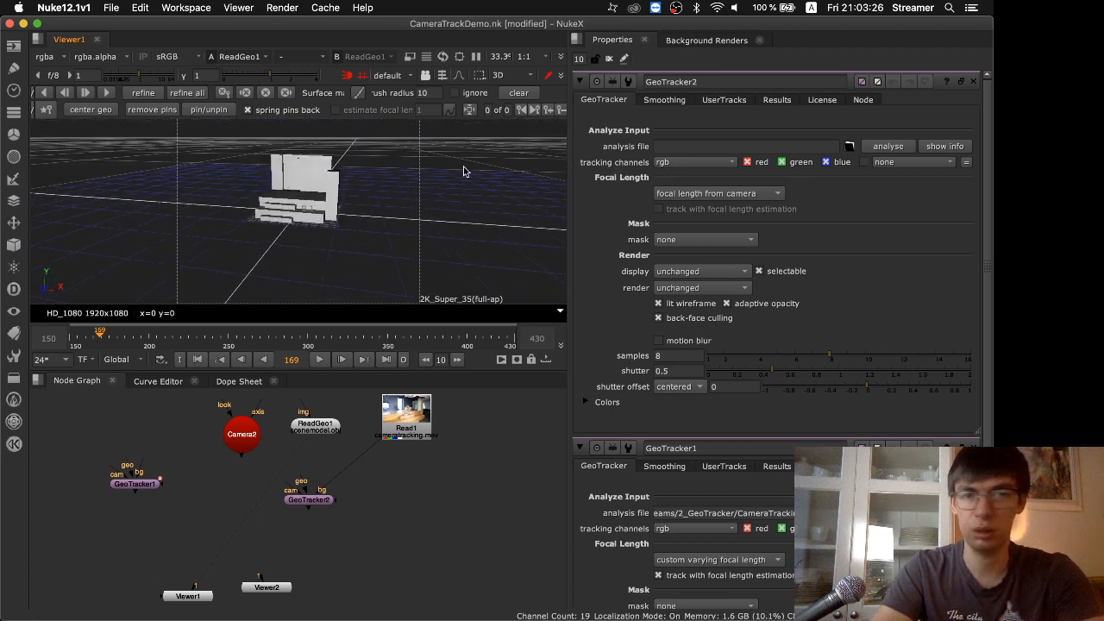
{"action": "scroll", "coordinate": [343, 204], "scroll_direction": "up", "scroll_amount": 5}
{"action": "scroll", "coordinate": [342, 205], "scroll_direction": "down", "scroll_amount": 3}
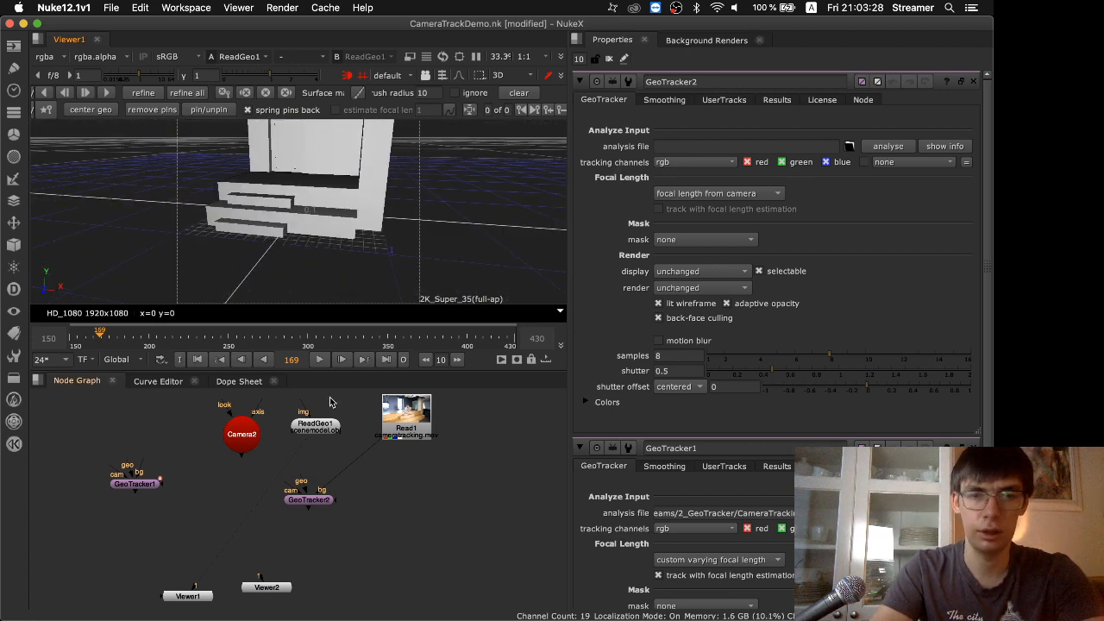
Connect GeoTracker2's geo input to ReadGeo1 and its cam input to Camera2, and show the tracker in the 3D viewer
{"action": "left_click_drag", "start_coordinate": [301, 483], "coordinate": [308, 434]}
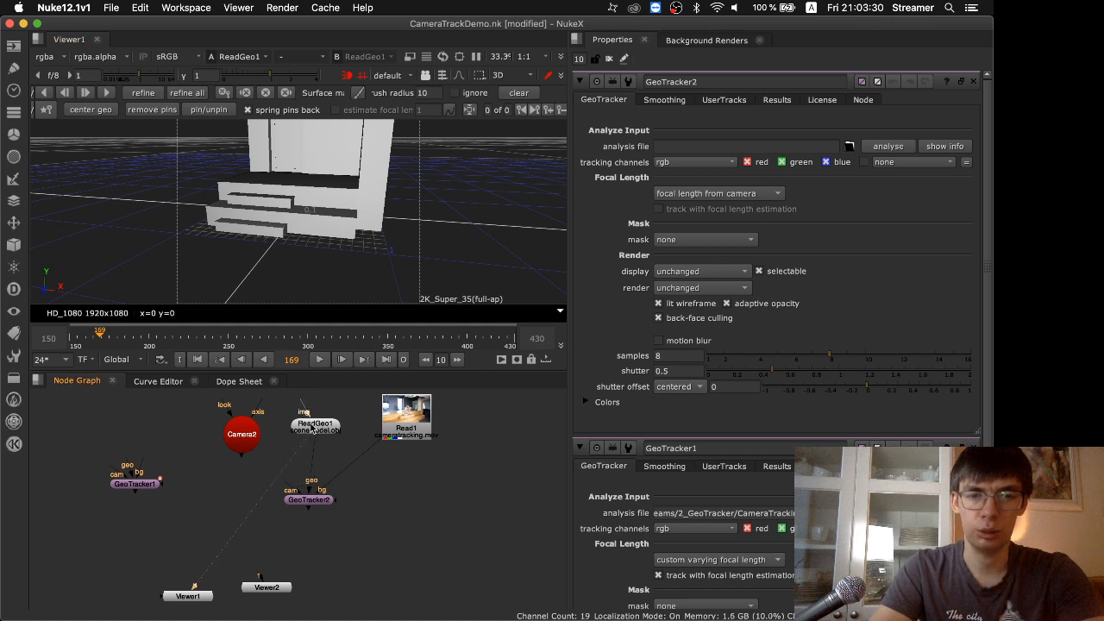
{"action": "left_click_drag", "start_coordinate": [316, 505], "coordinate": [332, 505]}
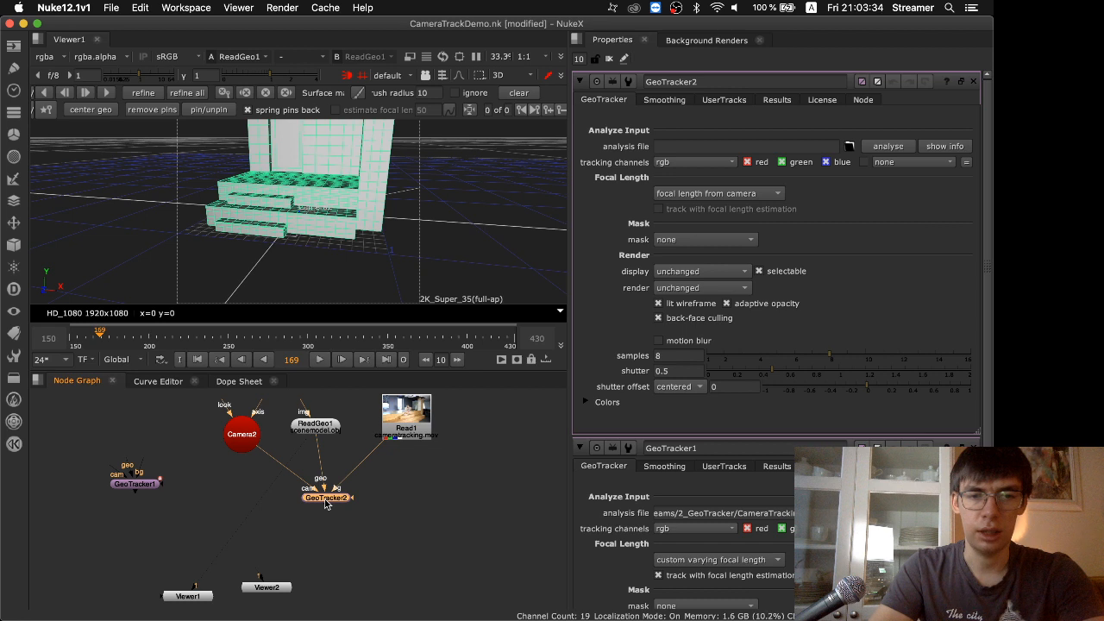
{"action": "key", "text": "2"}
Check Camera2's projection settings and replace it with a newly added Camera node
{"action": "double_click", "coordinate": [242, 435]}
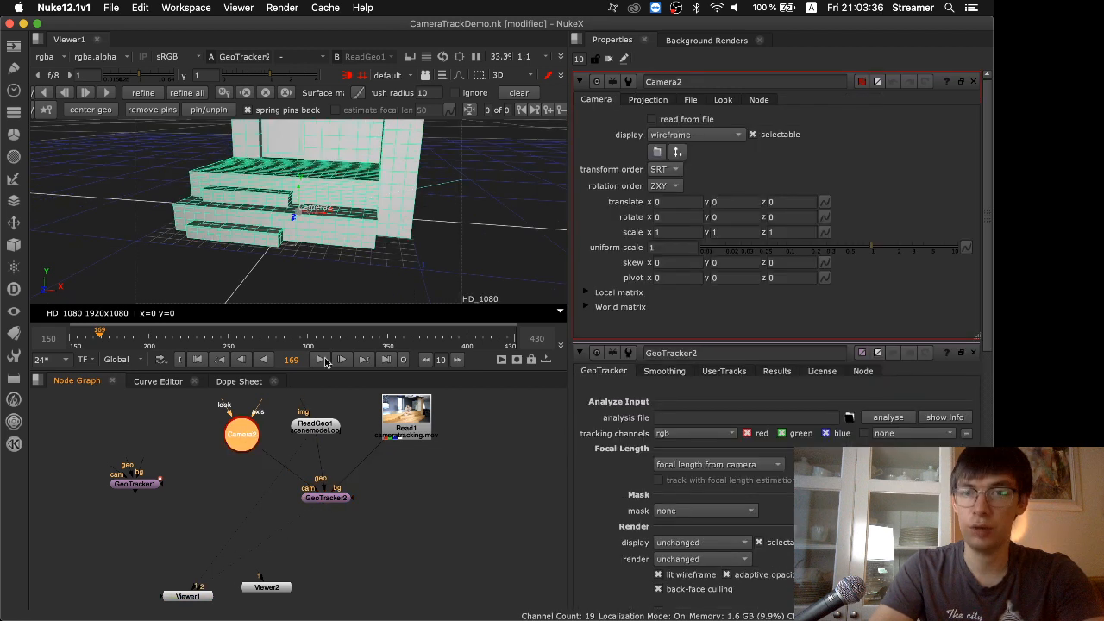
{"action": "left_click", "coordinate": [647, 100]}
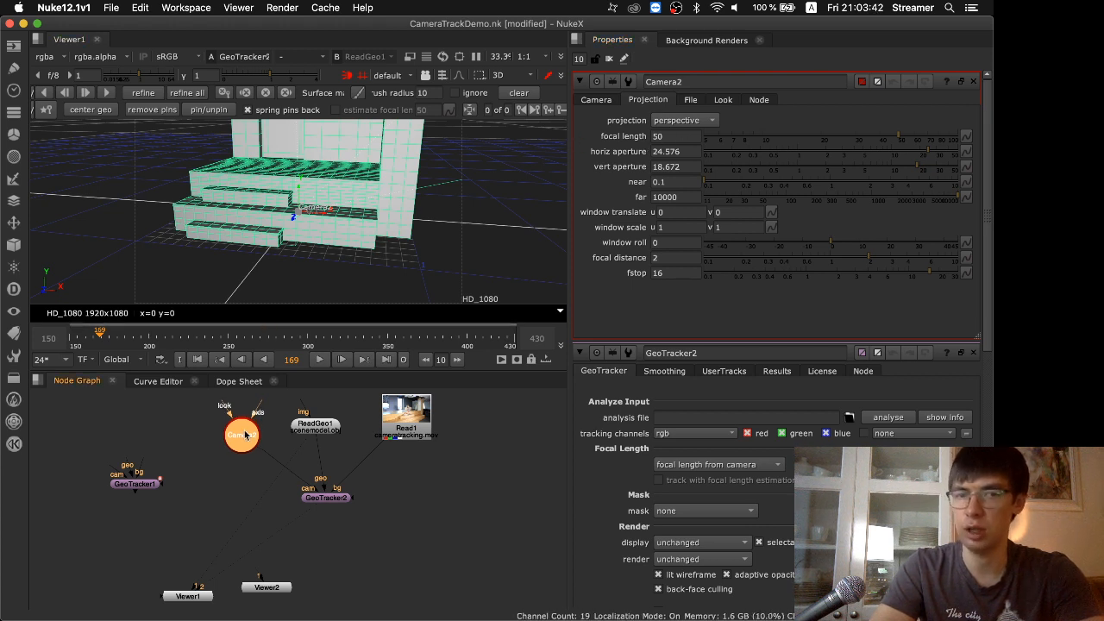
{"action": "key", "text": "Delete"}
{"action": "key", "text": "Tab"}
{"action": "type", "text": "camera"}
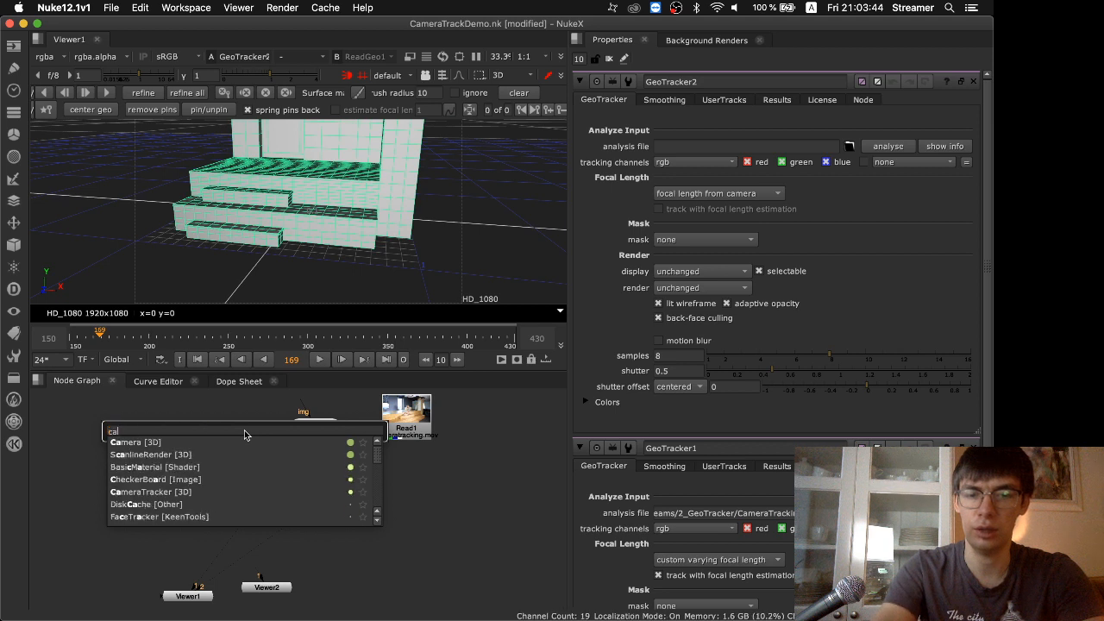
{"action": "key", "text": "Return"}
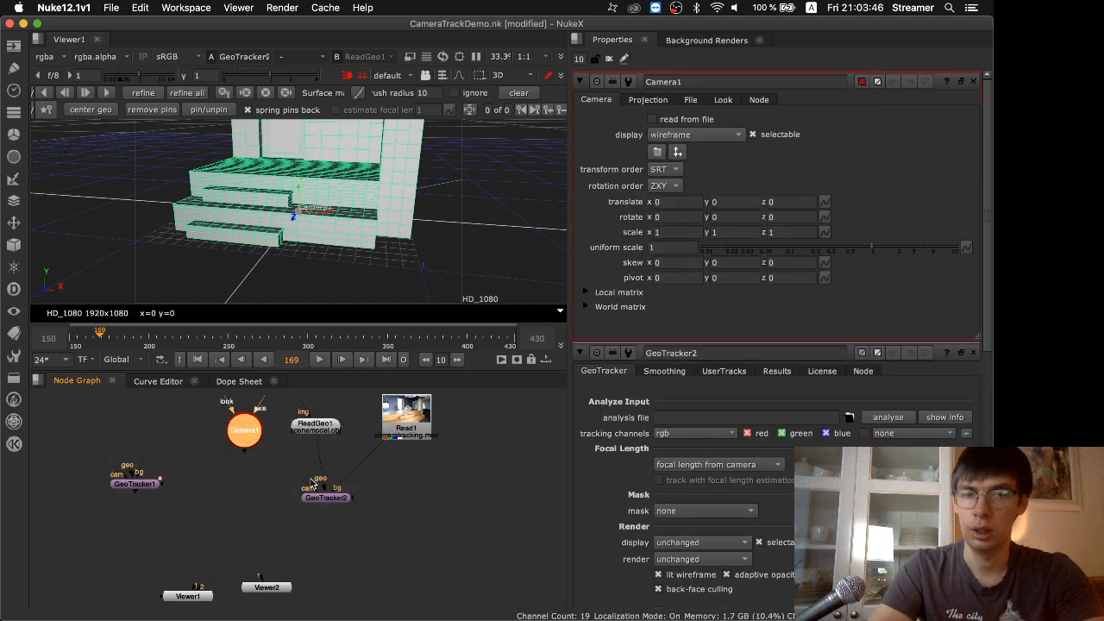
Connect the new Camera1 to GeoTracker2's cam input and show GeoTracker2's output in the 2D viewer
{"action": "left_click", "coordinate": [327, 499]}
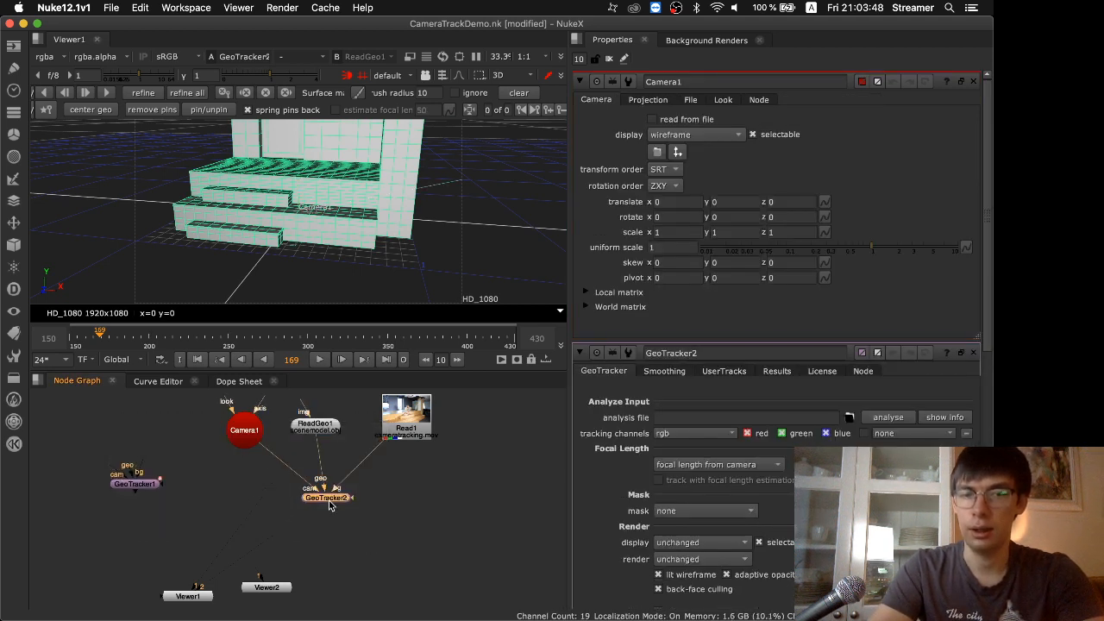
{"action": "key", "text": "1"}
{"action": "key", "text": "Tab"}
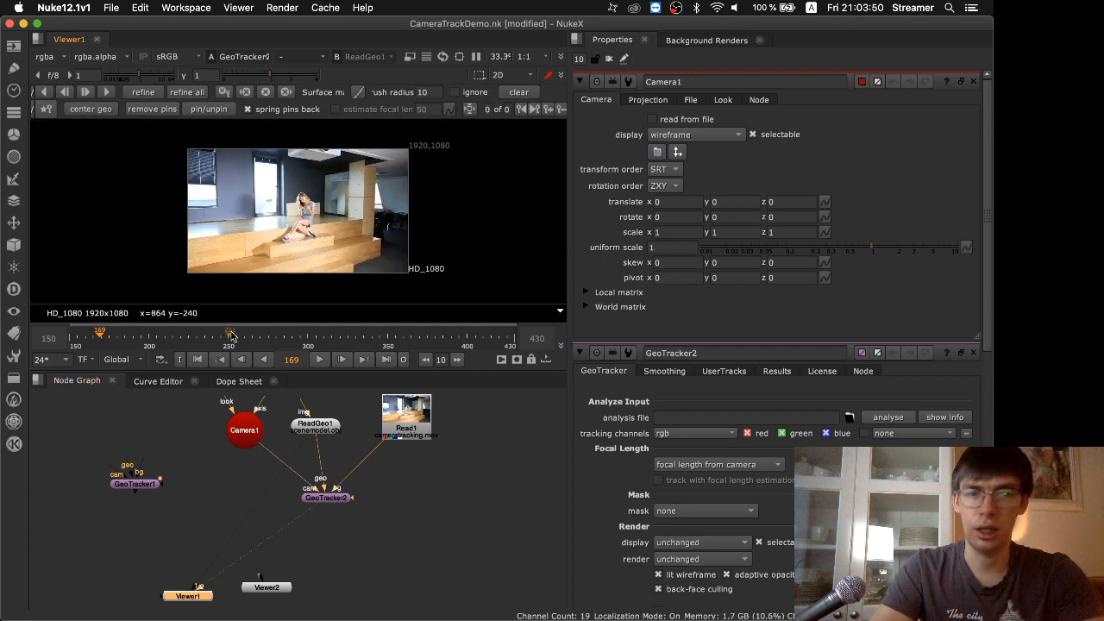
Go to frame 150 and center the scene geometry in an enlarged viewer
{"action": "left_click_drag", "start_coordinate": [156, 343], "coordinate": [75, 338]}
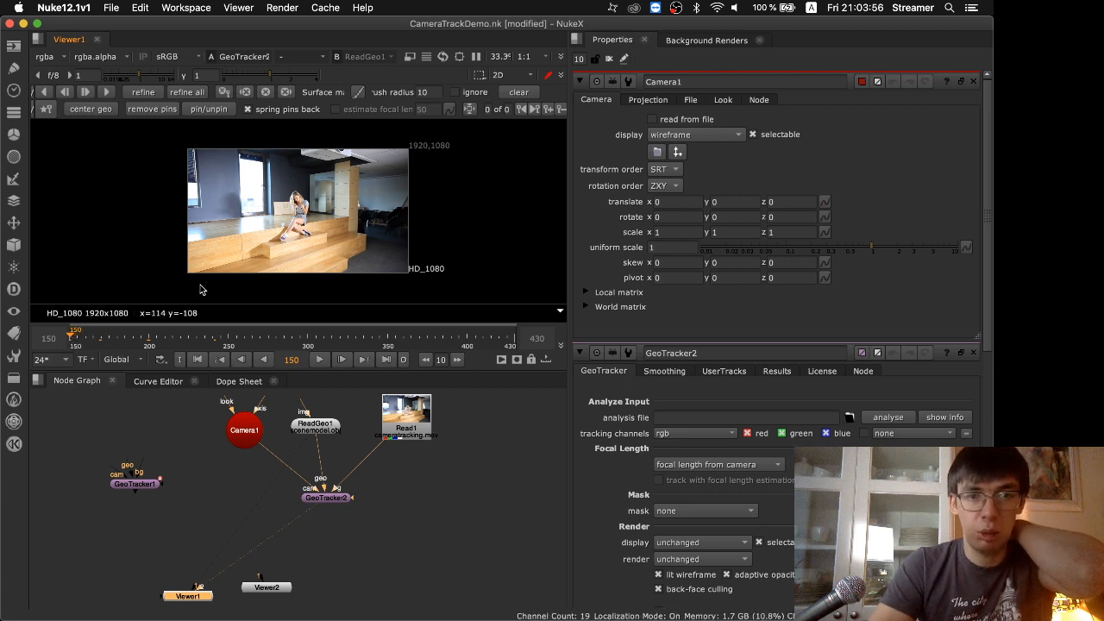
{"action": "left_click_drag", "start_coordinate": [183, 336], "coordinate": [75, 338]}
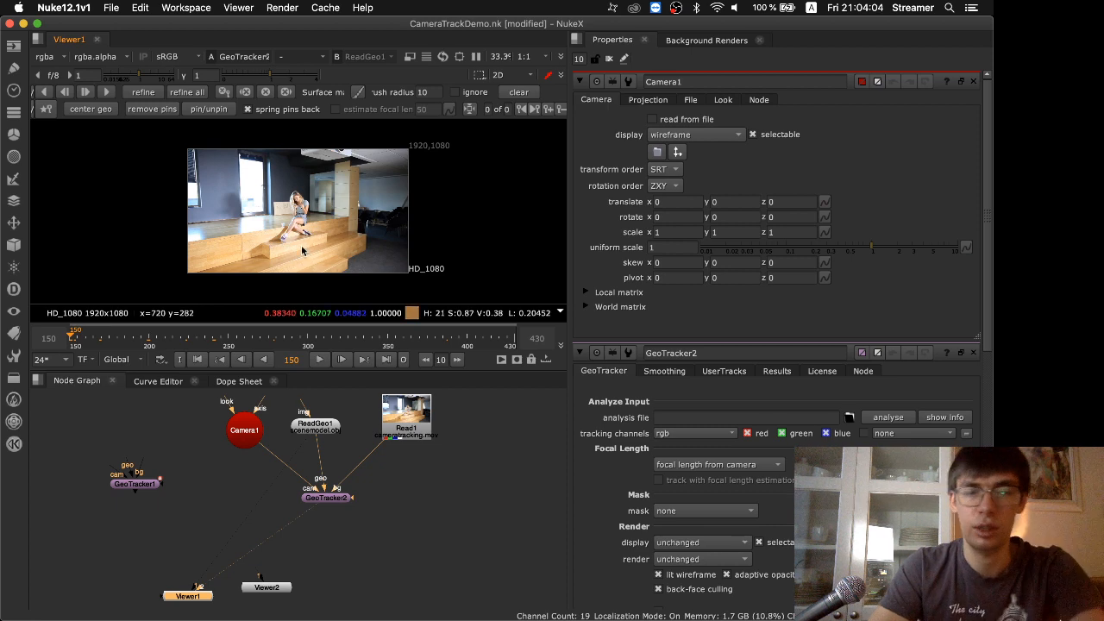
{"action": "key", "text": "space"}
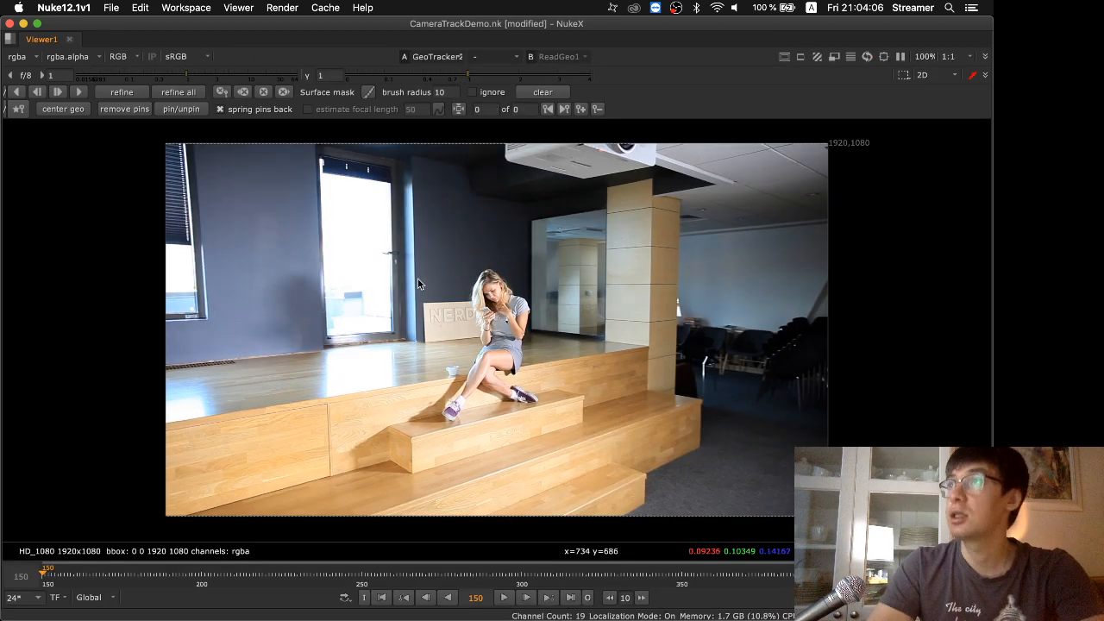
{"action": "left_click", "coordinate": [69, 110]}
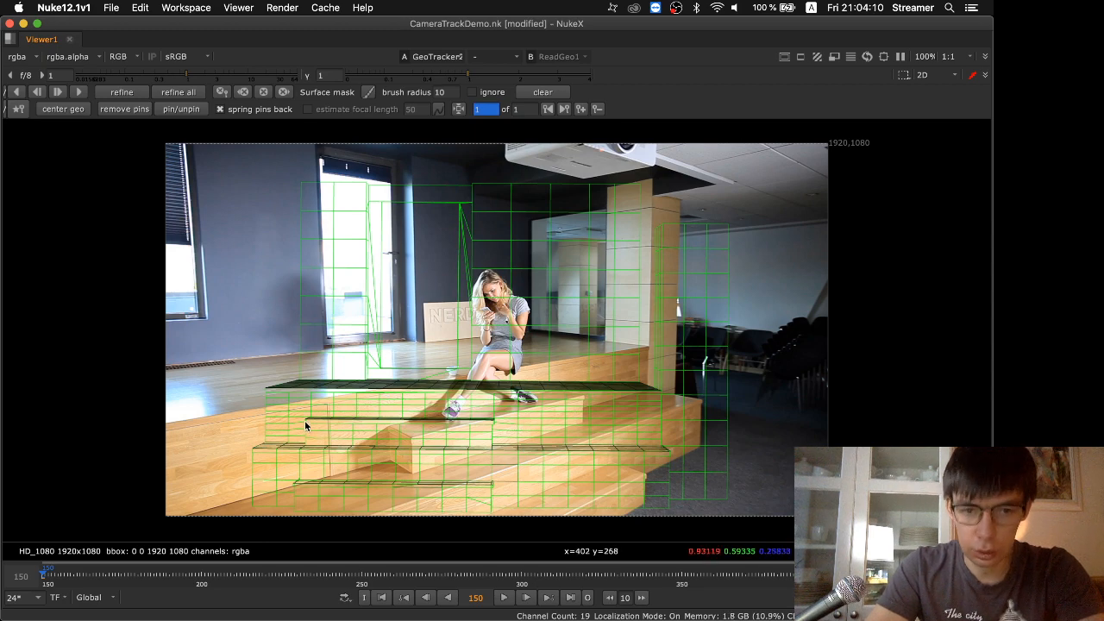
Try to fit the wireframe to the footage with pins on the small step's corners, the platform's back edge and the lower step's end
{"action": "left_click_drag", "start_coordinate": [305, 420], "coordinate": [583, 394]}
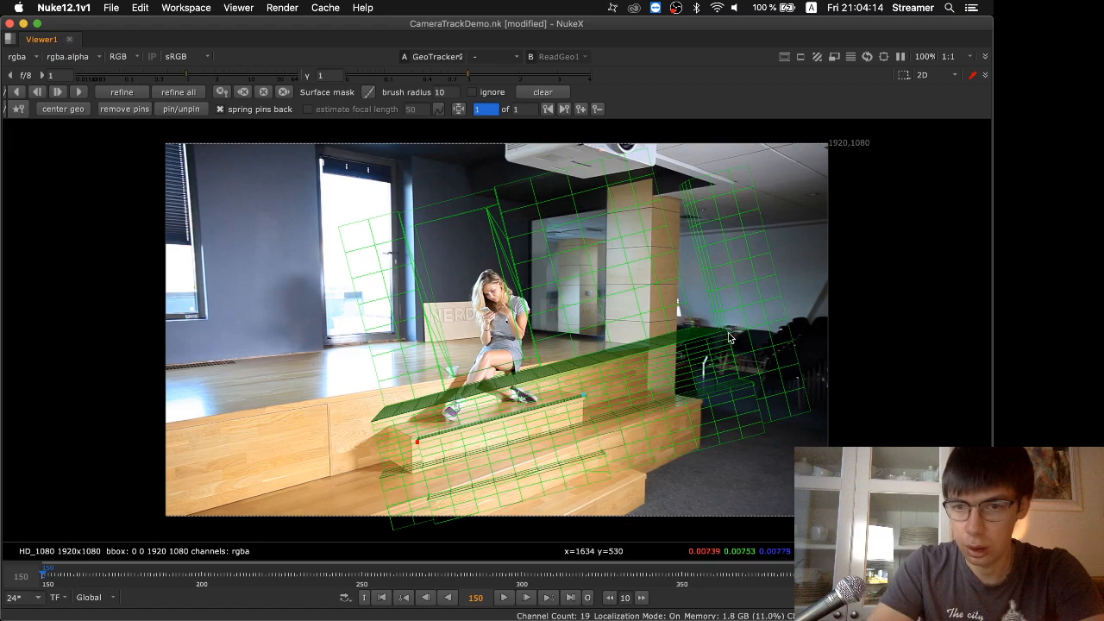
{"action": "left_click_drag", "start_coordinate": [729, 337], "coordinate": [690, 319]}
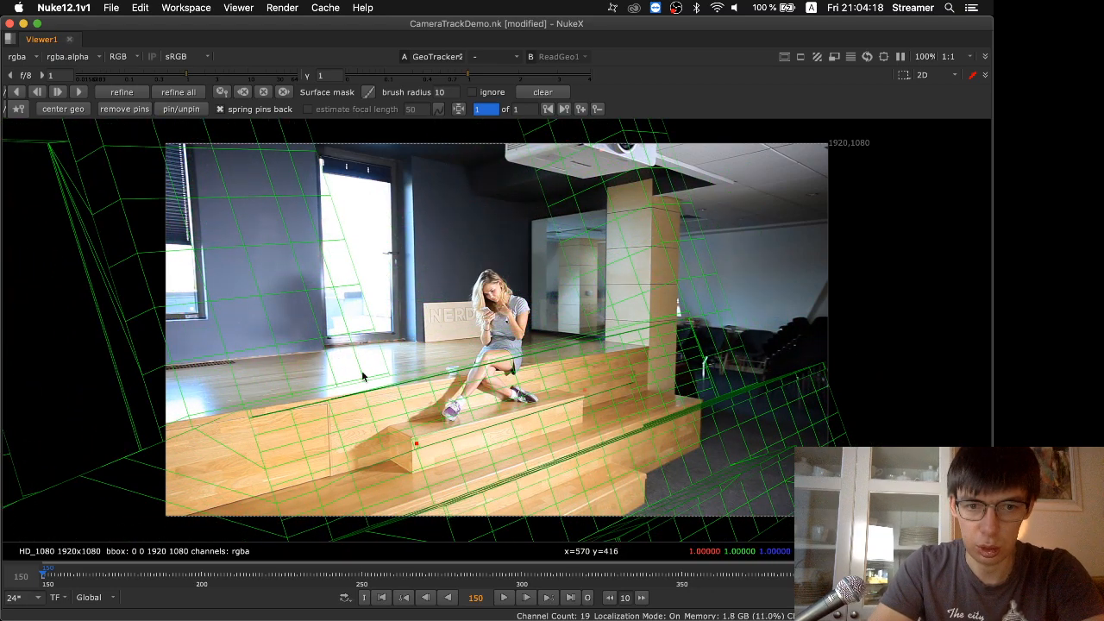
{"action": "left_click_drag", "start_coordinate": [382, 369], "coordinate": [356, 256]}
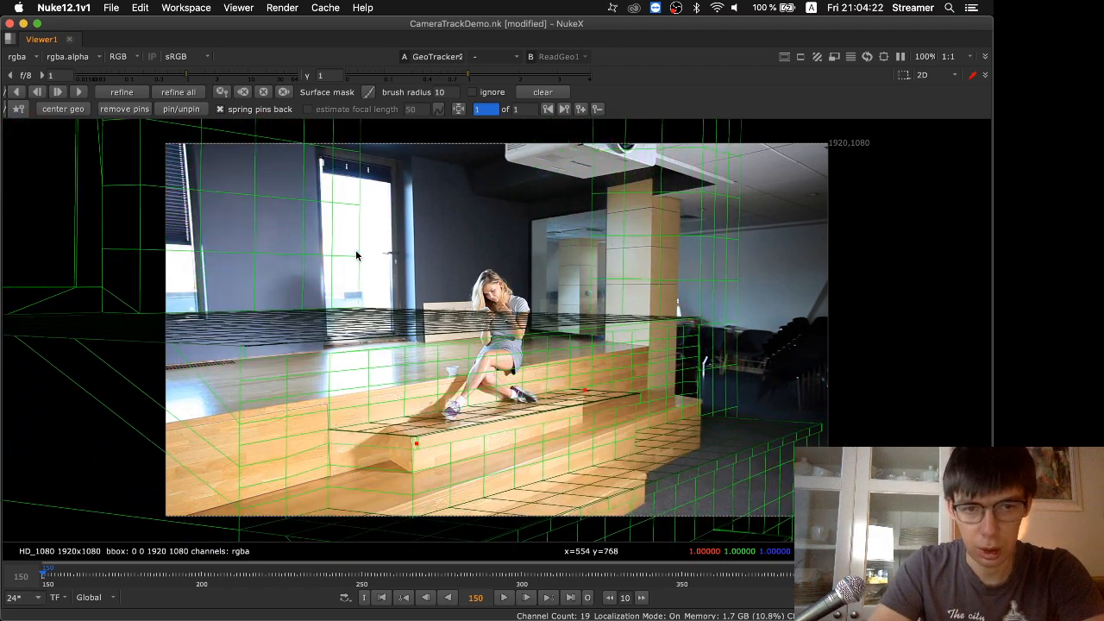
{"action": "left_click_drag", "start_coordinate": [356, 312], "coordinate": [318, 347]}
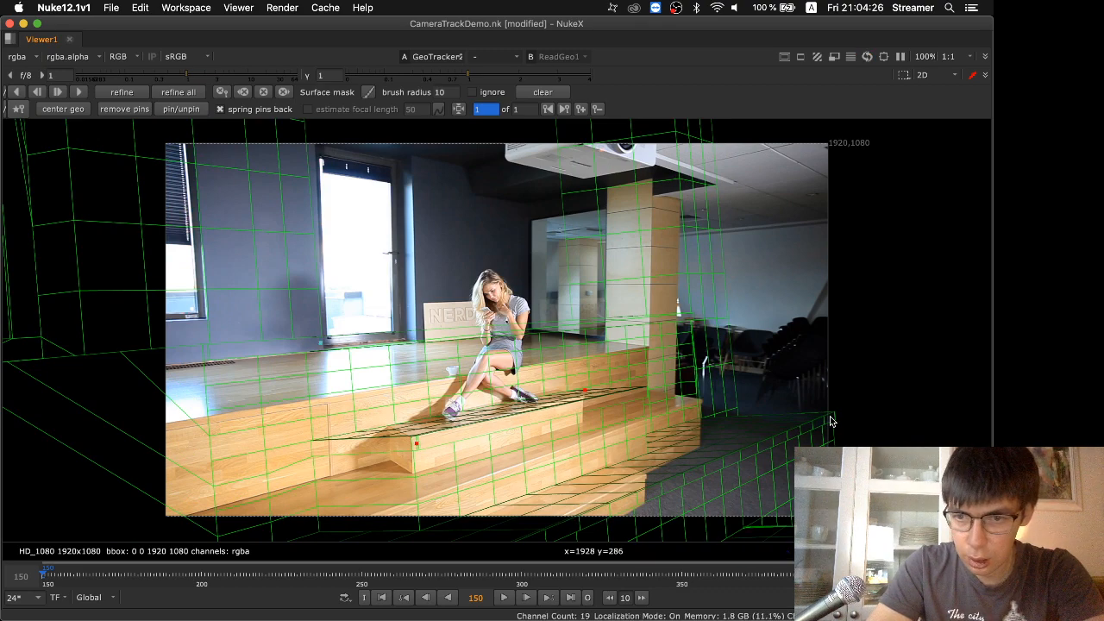
{"action": "left_click_drag", "start_coordinate": [831, 419], "coordinate": [687, 402]}
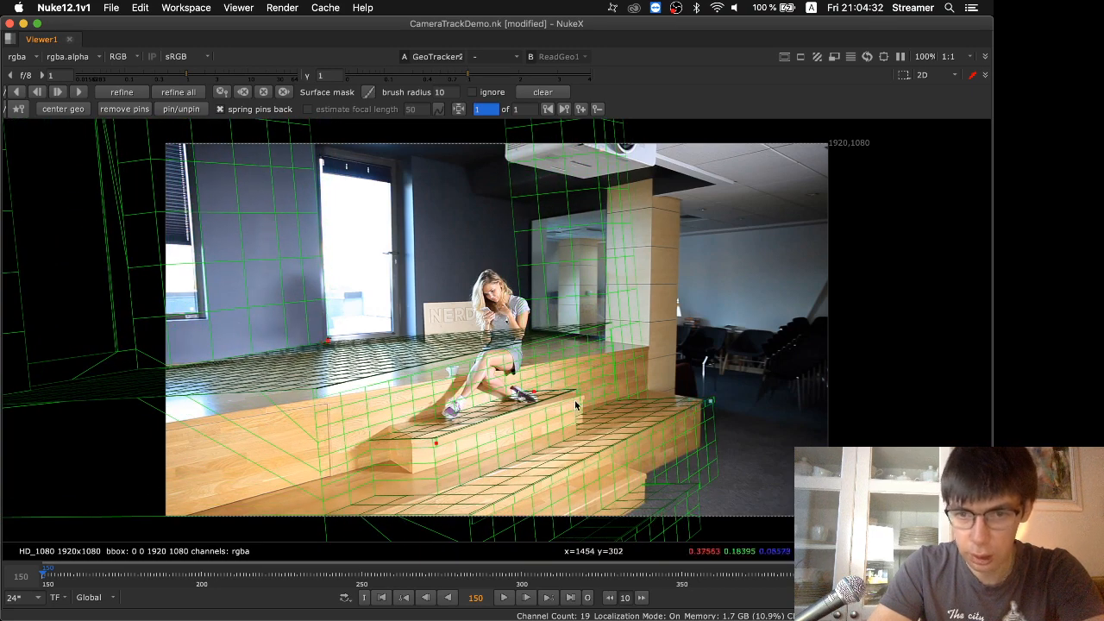
{"action": "left_click", "coordinate": [534, 393]}
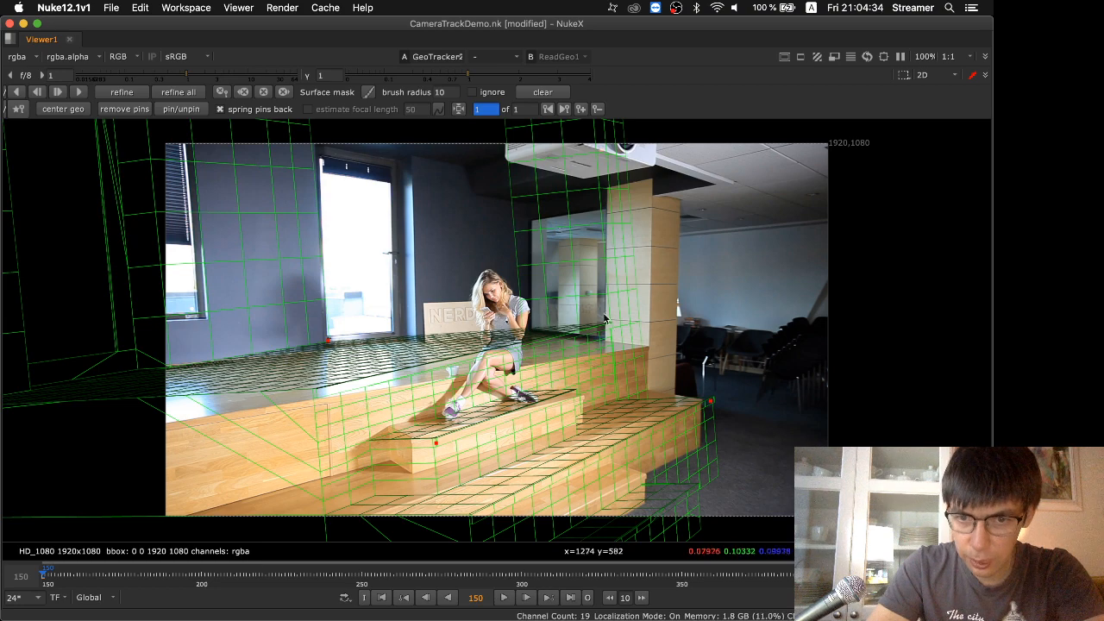
{"action": "left_click_drag", "start_coordinate": [617, 313], "coordinate": [642, 348]}
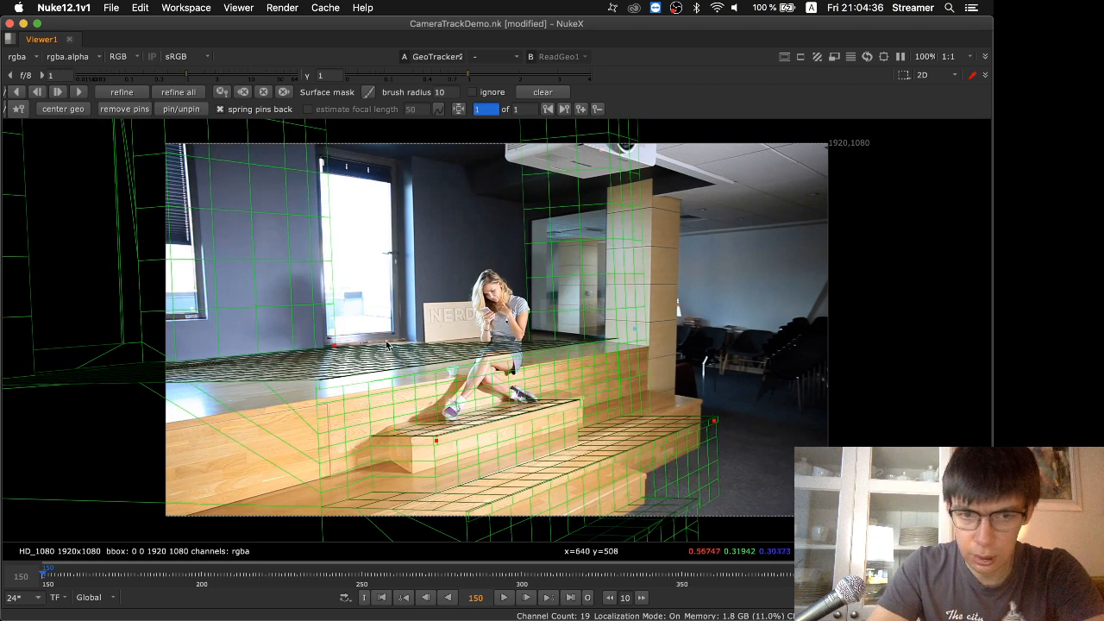
{"action": "left_click_drag", "start_coordinate": [433, 446], "coordinate": [378, 443]}
{"action": "left_click", "coordinate": [409, 441]}
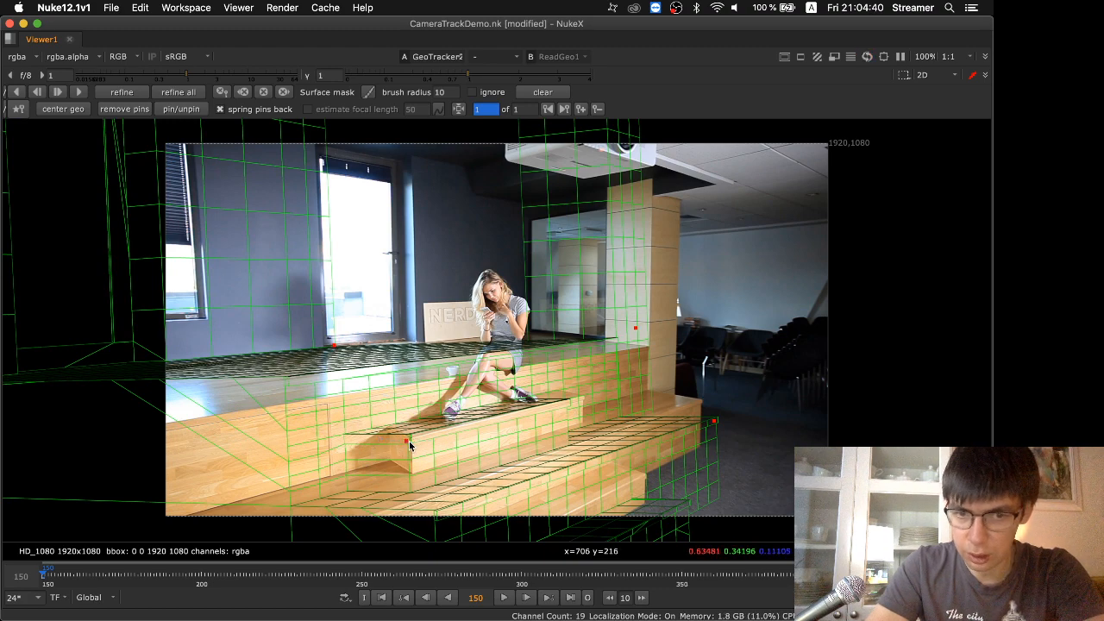
Reposition the wireframe and pin its step corners and the platform's back corner to the matching points of the staircase at frame 150
{"action": "left_click_drag", "start_coordinate": [123, 382], "coordinate": [458, 347]}
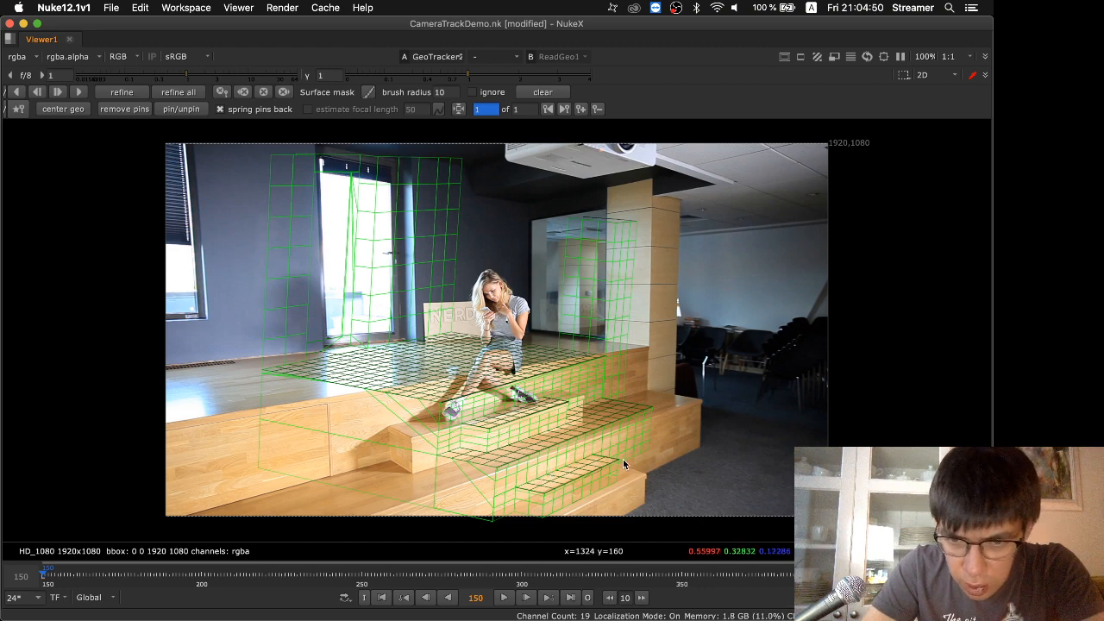
{"action": "left_click_drag", "start_coordinate": [619, 460], "coordinate": [646, 475]}
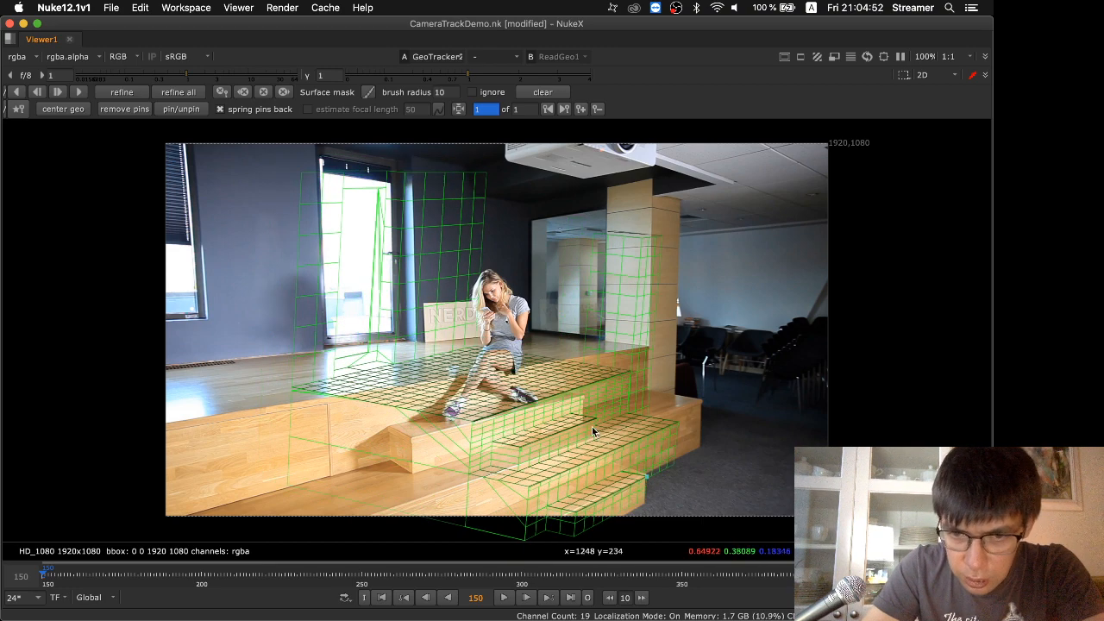
{"action": "left_click_drag", "start_coordinate": [594, 419], "coordinate": [584, 400]}
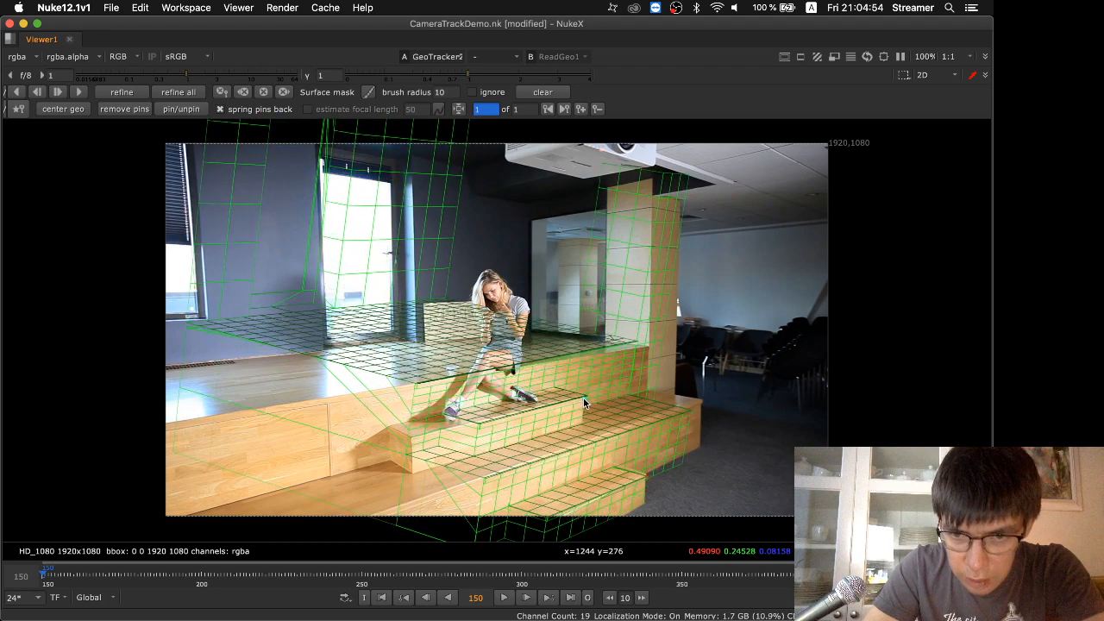
{"action": "left_click_drag", "start_coordinate": [688, 414], "coordinate": [699, 403]}
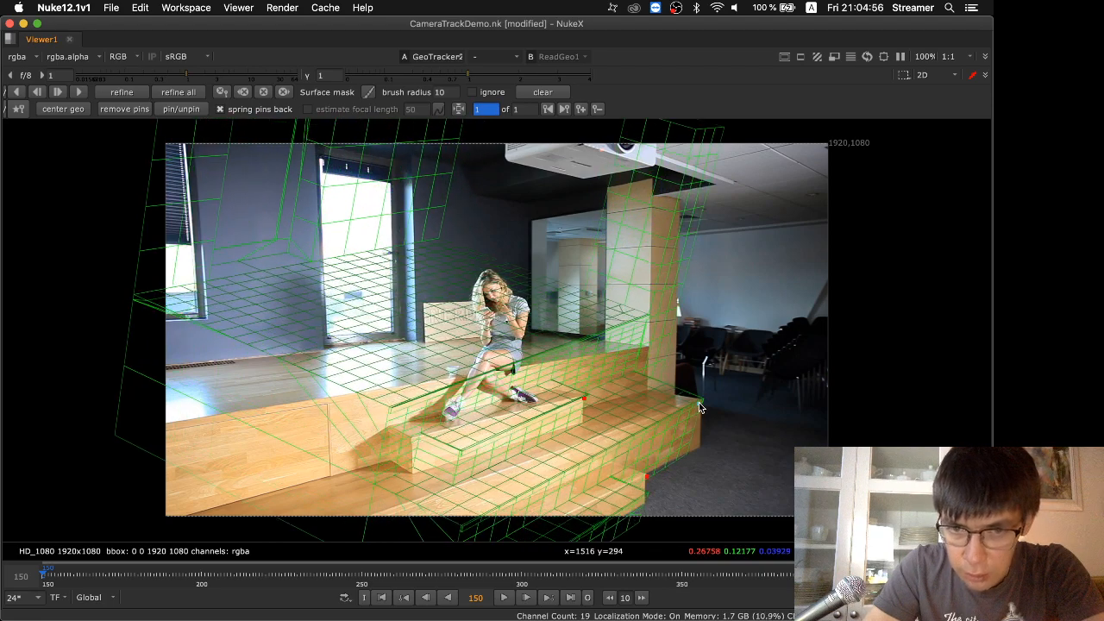
{"action": "left_click_drag", "start_coordinate": [306, 256], "coordinate": [419, 341]}
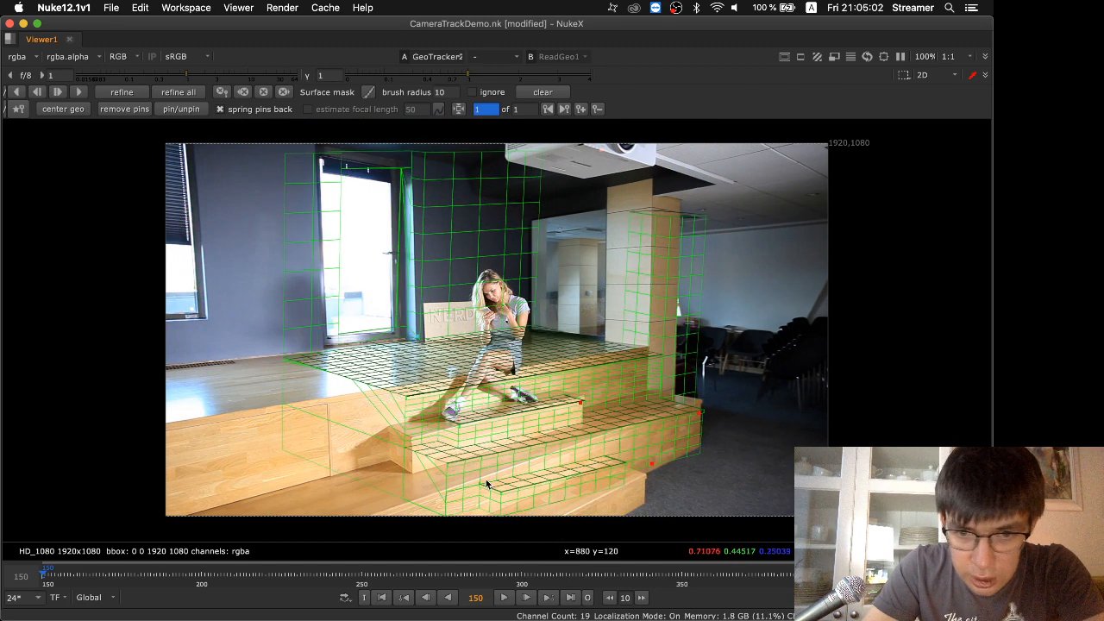
{"action": "left_click_drag", "start_coordinate": [492, 488], "coordinate": [483, 517]}
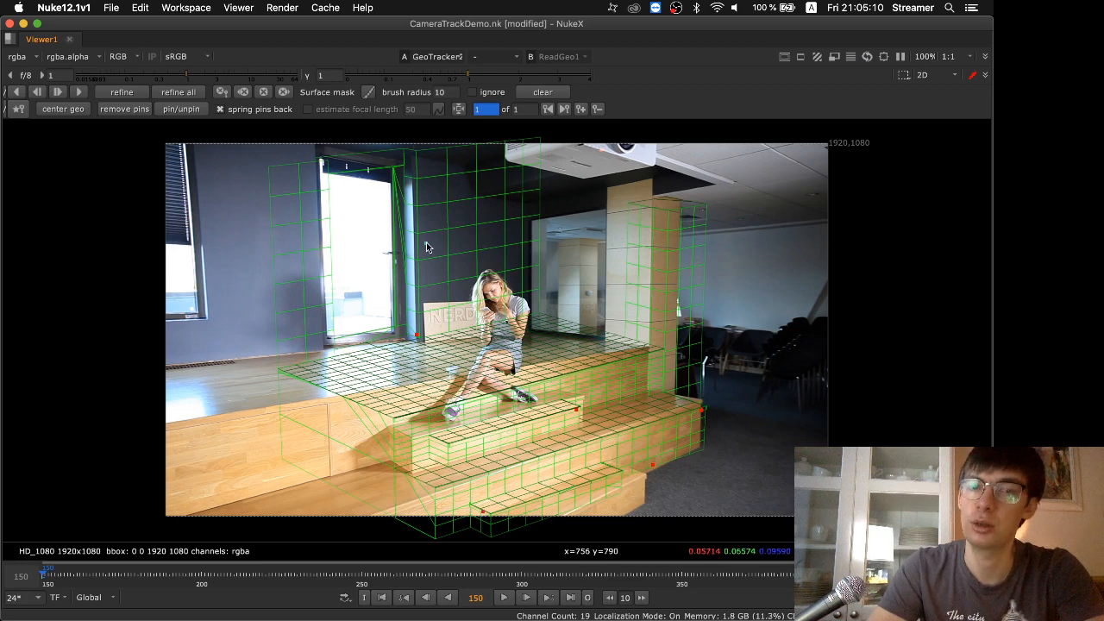
Set GeoTracker2's focal length mode to custom varying focal length, after trying custom constant focal length
{"action": "key", "text": "space"}
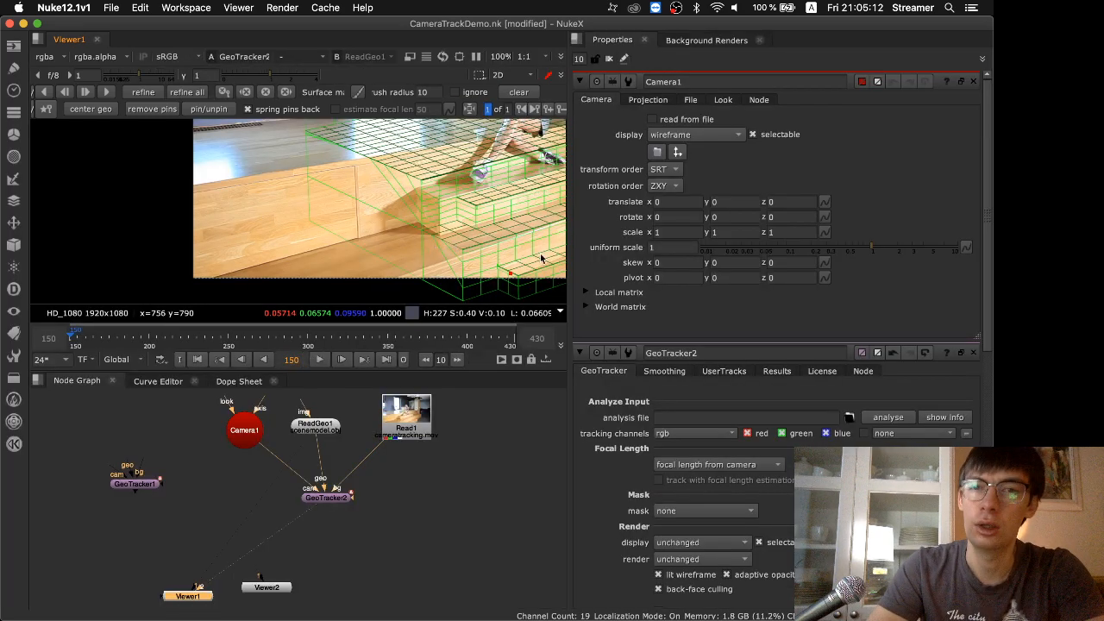
{"action": "double_click", "coordinate": [328, 499]}
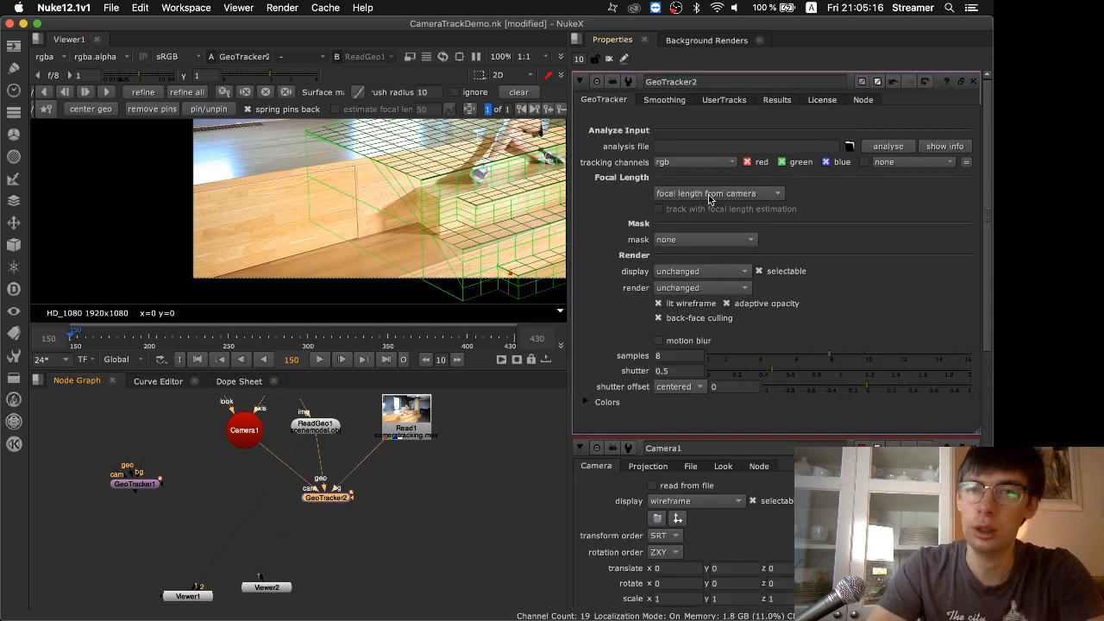
{"action": "left_click", "coordinate": [710, 195]}
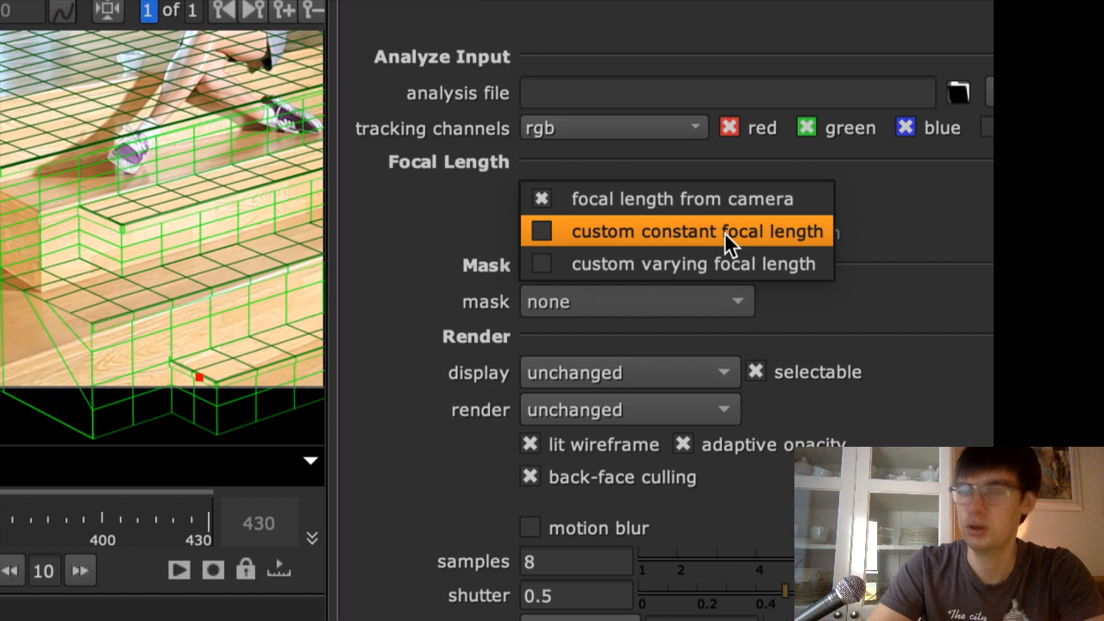
{"action": "left_click", "coordinate": [725, 232]}
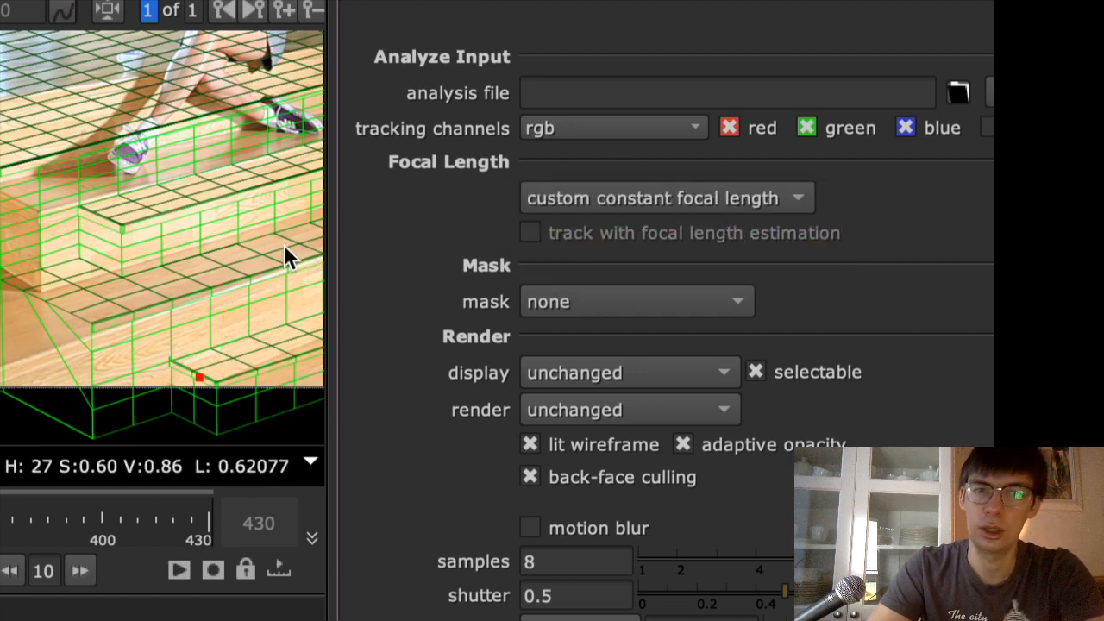
{"action": "left_click", "coordinate": [697, 205]}
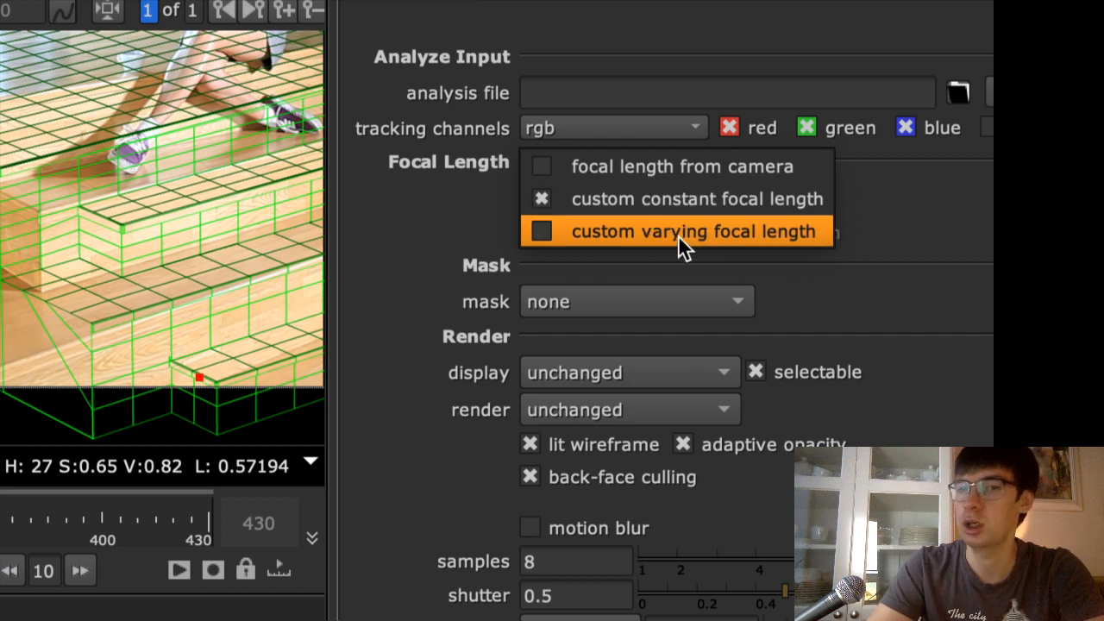
{"action": "left_click", "coordinate": [678, 235]}
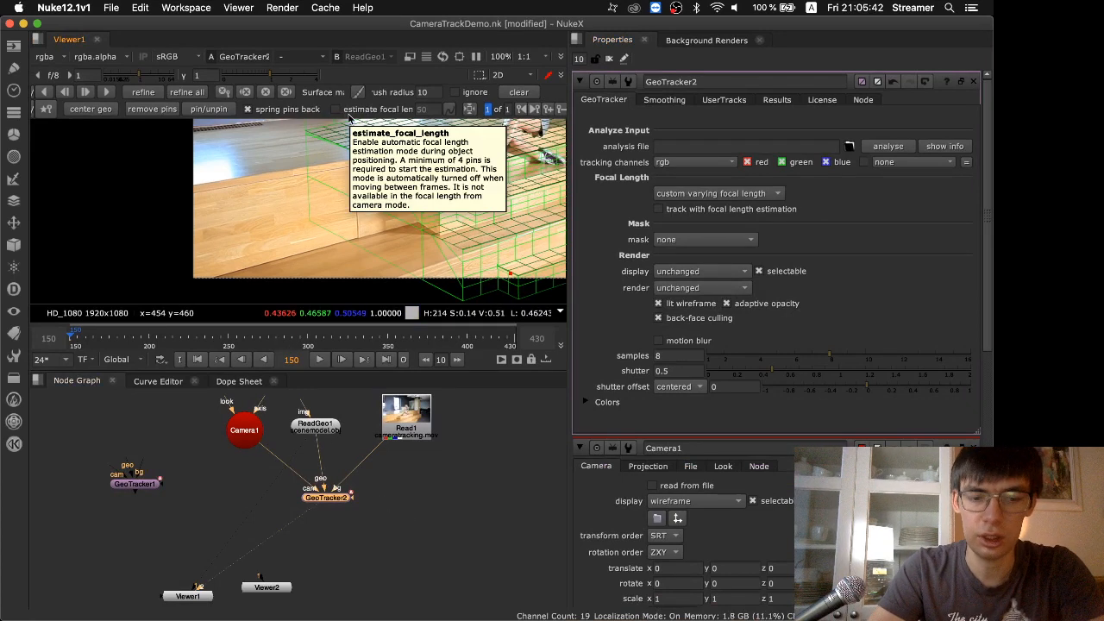
Enable focal length estimation for GeoTracker2 and remove all pins from the wireframe
{"action": "scroll", "coordinate": [348, 119], "scroll_direction": "down", "scroll_amount": 8}
{"action": "key", "text": "f"}
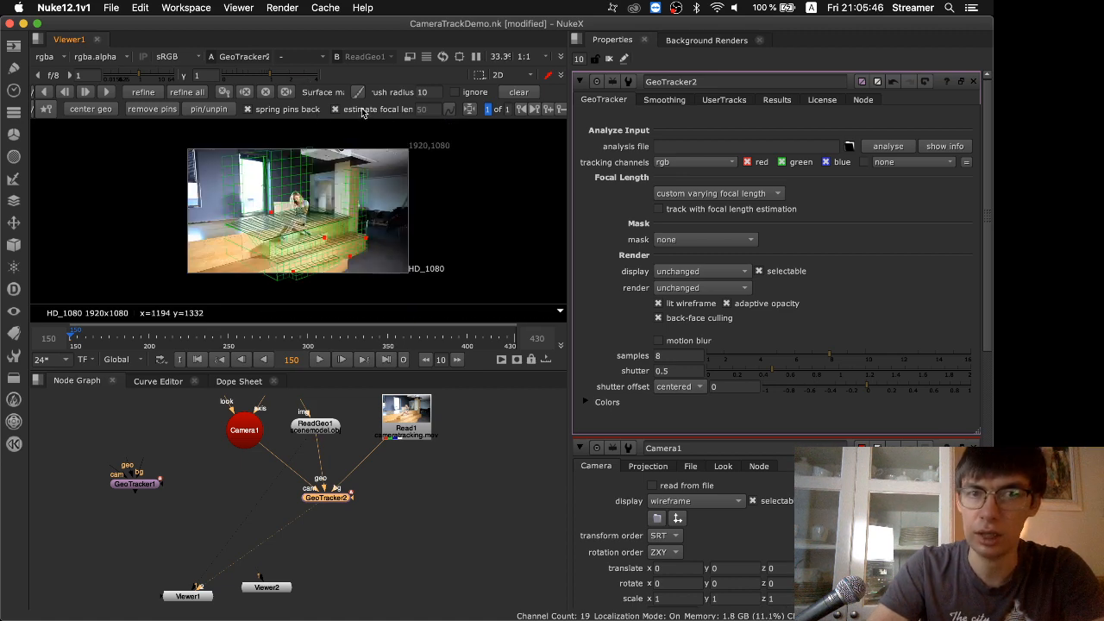
{"action": "key", "text": "space"}
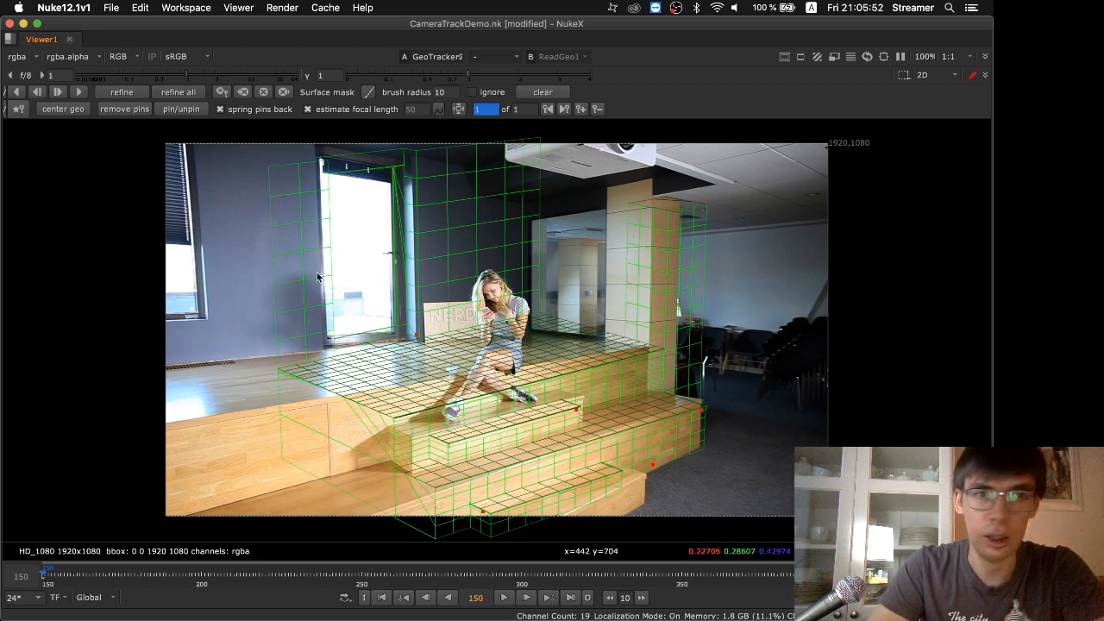
{"action": "left_click", "coordinate": [123, 112]}
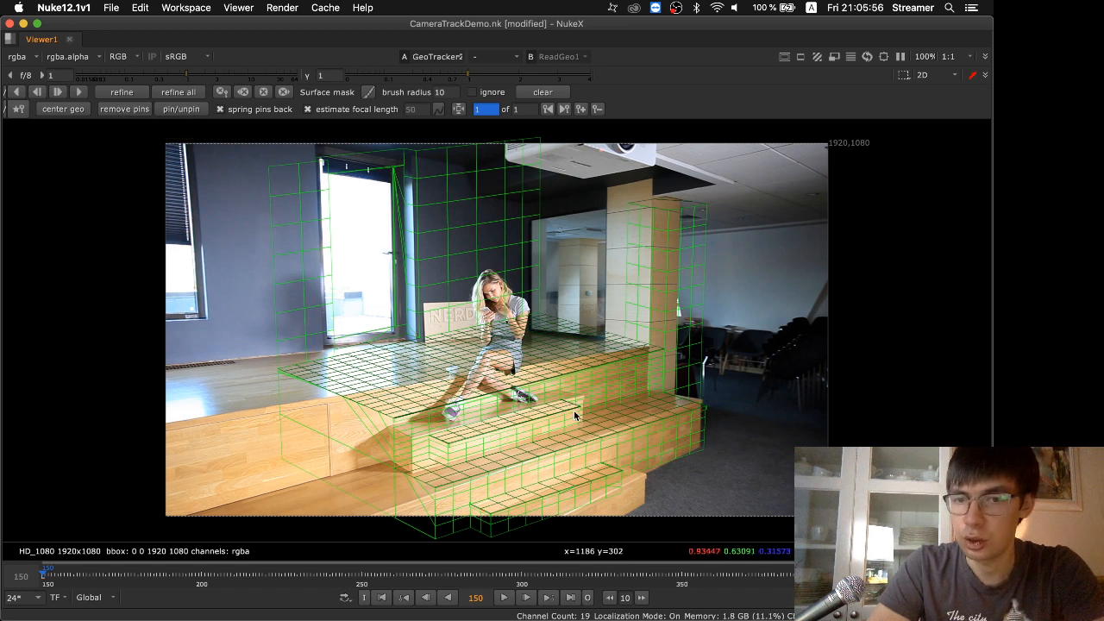
Pin both front corners of the small step, the outer corner of the long step and the platform's back corner behind the woman
{"action": "left_click_drag", "start_coordinate": [579, 414], "coordinate": [581, 399]}
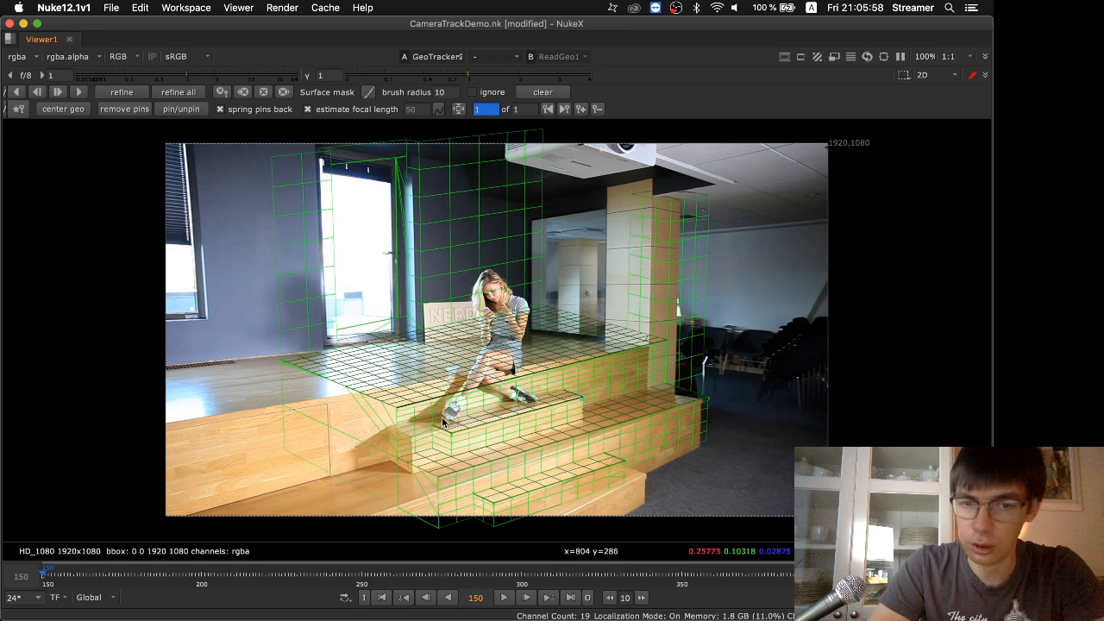
{"action": "left_click_drag", "start_coordinate": [455, 436], "coordinate": [413, 441]}
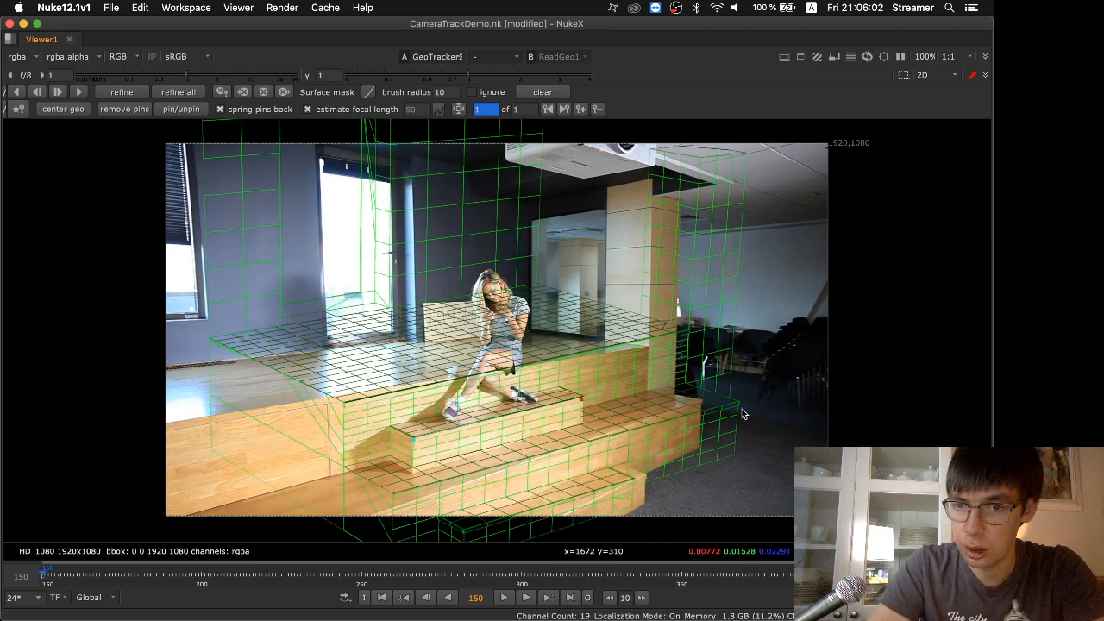
{"action": "mouse_move", "coordinate": [739, 409]}
{"action": "left_mouse_down"}
{"action": "mouse_move", "coordinate": [725, 407]}
{"action": "mouse_move", "coordinate": [738, 402]}
{"action": "left_mouse_up"}
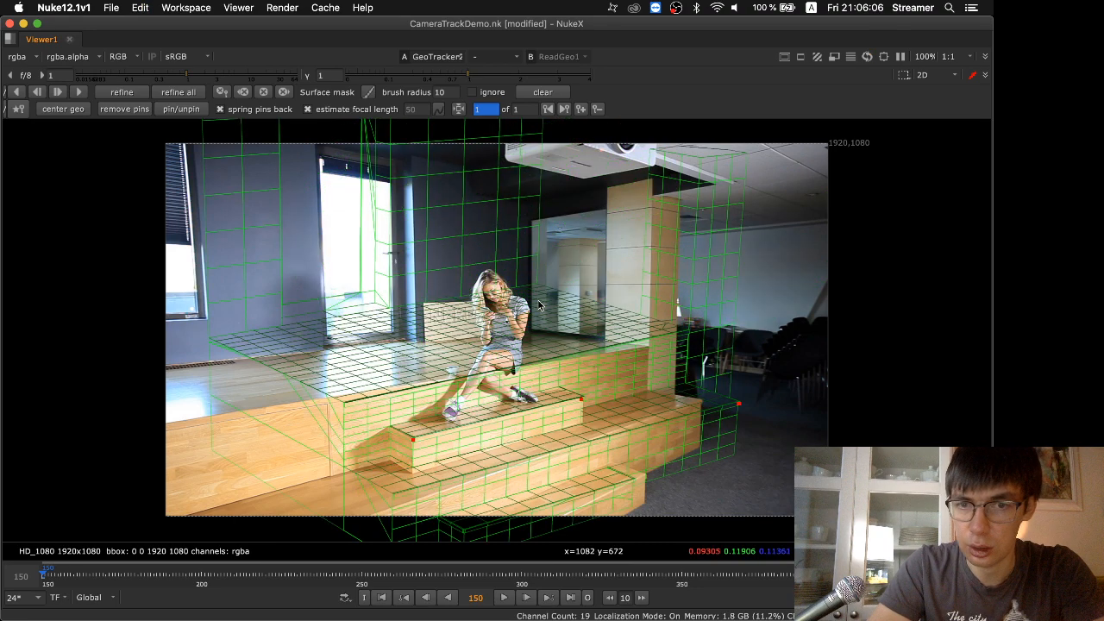
{"action": "left_click_drag", "start_coordinate": [535, 288], "coordinate": [529, 332]}
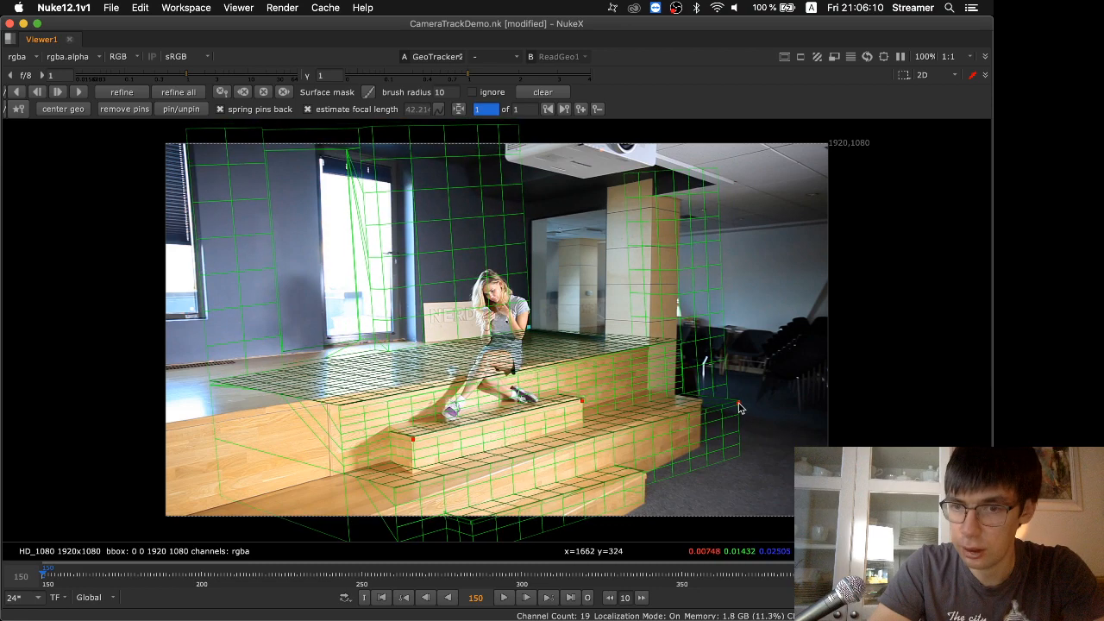
Refine the fit by moving the long step's corner pin onto the footage and pinning the pillar top, platform's far corner and wall beside the window
{"action": "left_click_drag", "start_coordinate": [738, 407], "coordinate": [703, 406]}
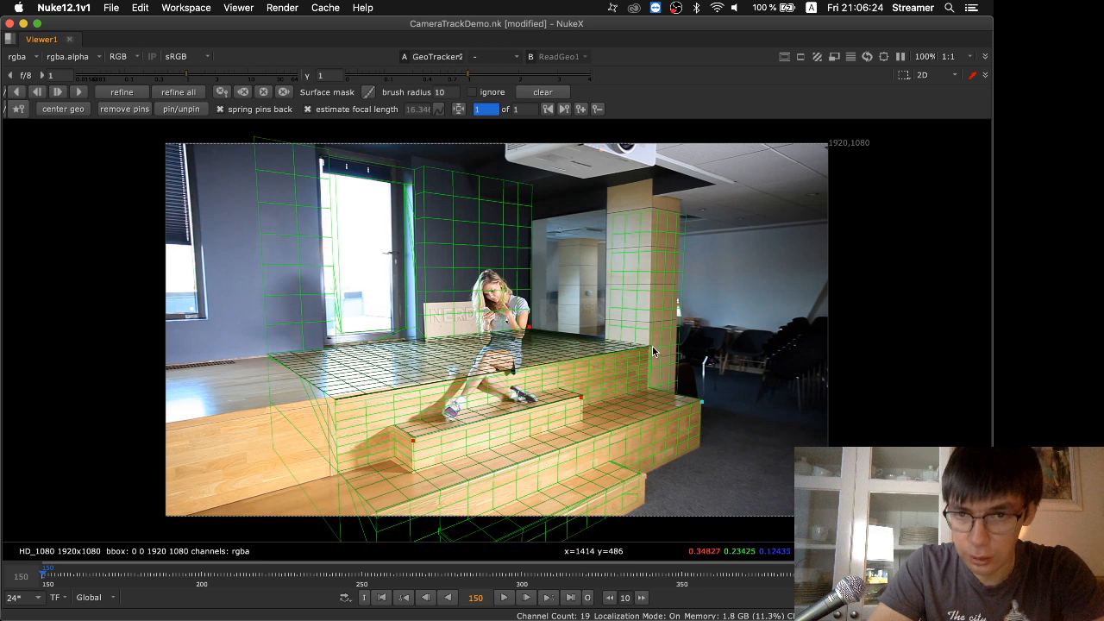
{"action": "left_click_drag", "start_coordinate": [652, 215], "coordinate": [643, 219]}
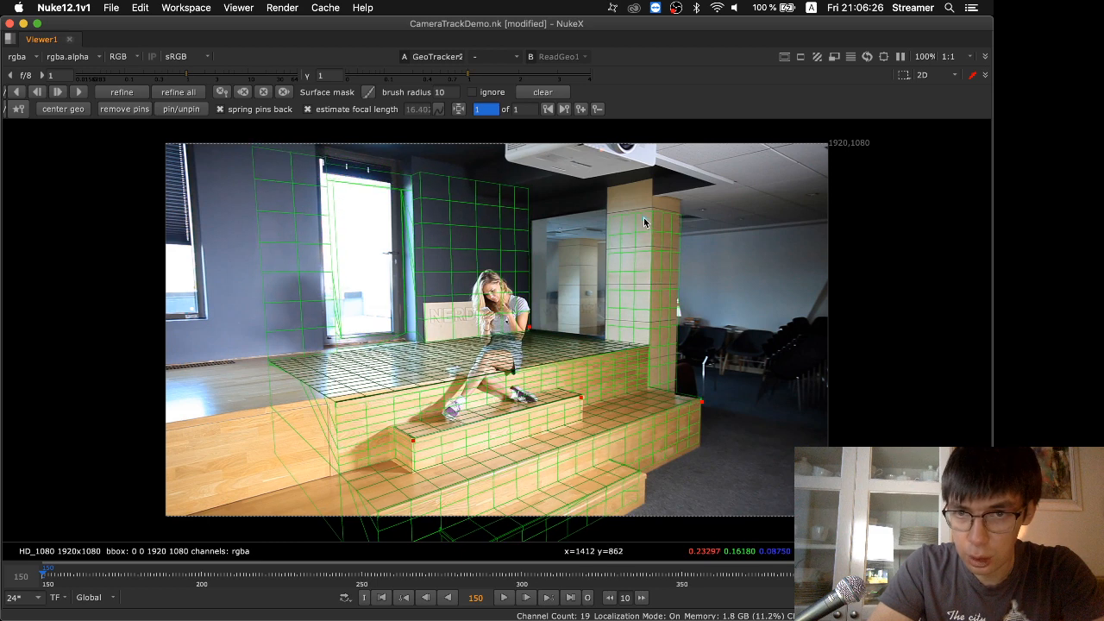
{"action": "left_click_drag", "start_coordinate": [270, 360], "coordinate": [250, 359]}
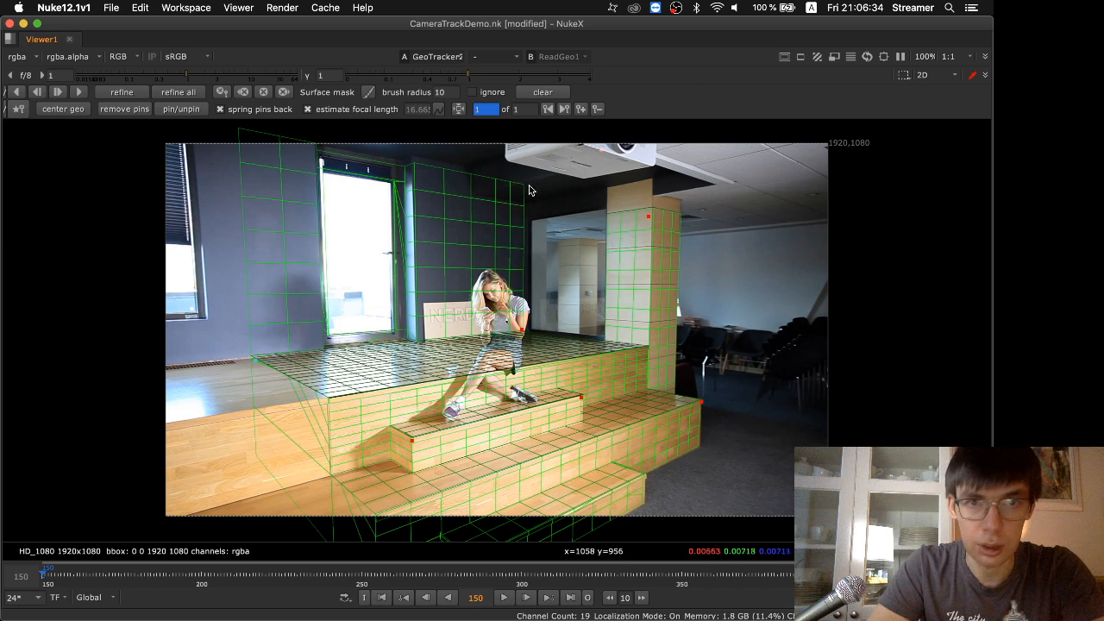
{"action": "left_click", "coordinate": [311, 153]}
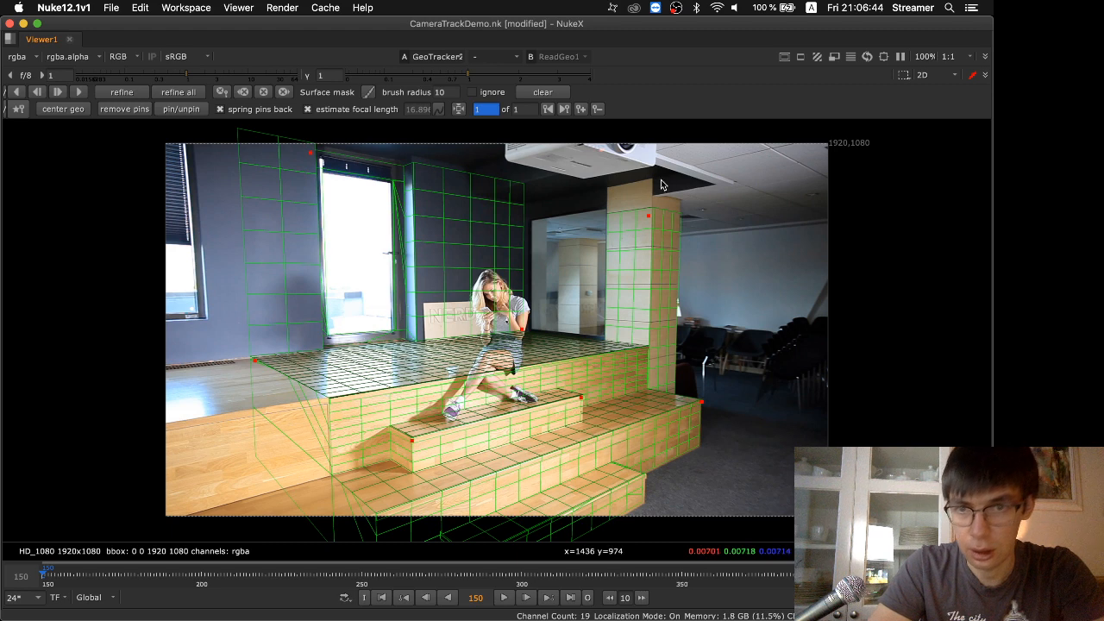
Nudge the pin on the pillar top and try to track GeoTracker2 forward from frame 150
{"action": "left_click_drag", "start_coordinate": [648, 221], "coordinate": [646, 220]}
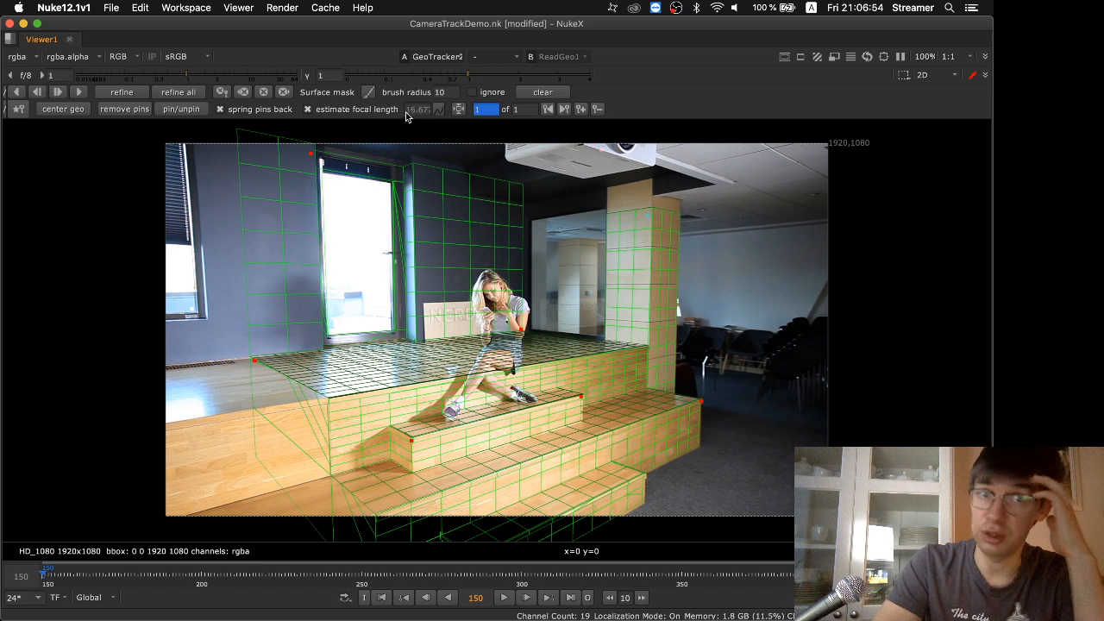
{"action": "left_click", "coordinate": [78, 93]}
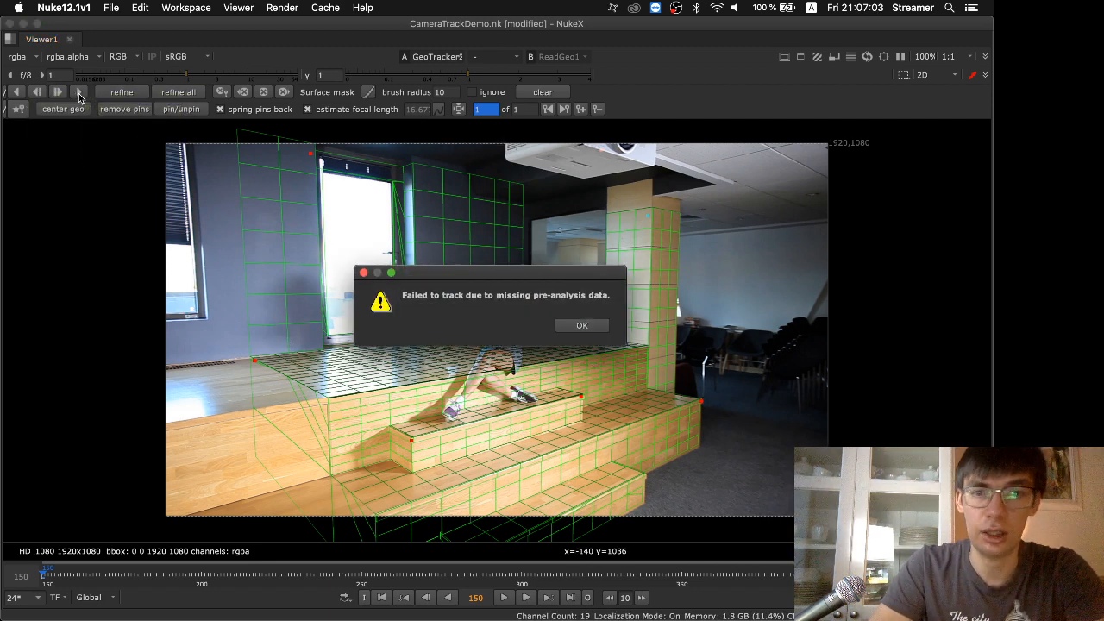
{"action": "left_click", "coordinate": [583, 326]}
Copy GeoTracker1's analysis file path into GeoTracker2's analysis file setting
{"action": "key", "text": "space"}
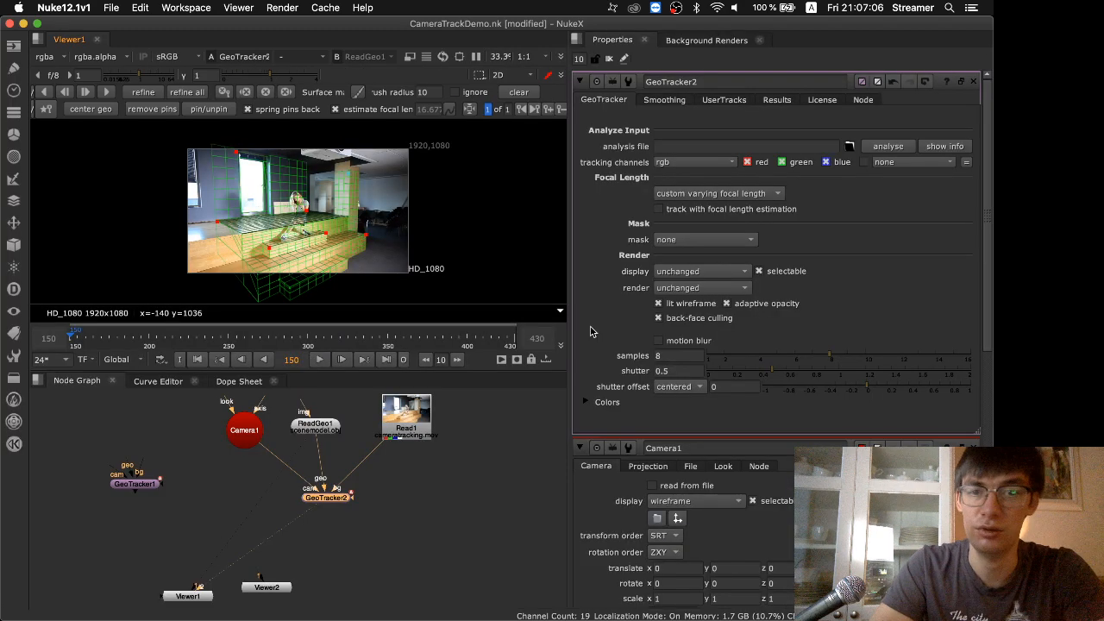
{"action": "left_click", "coordinate": [149, 488]}
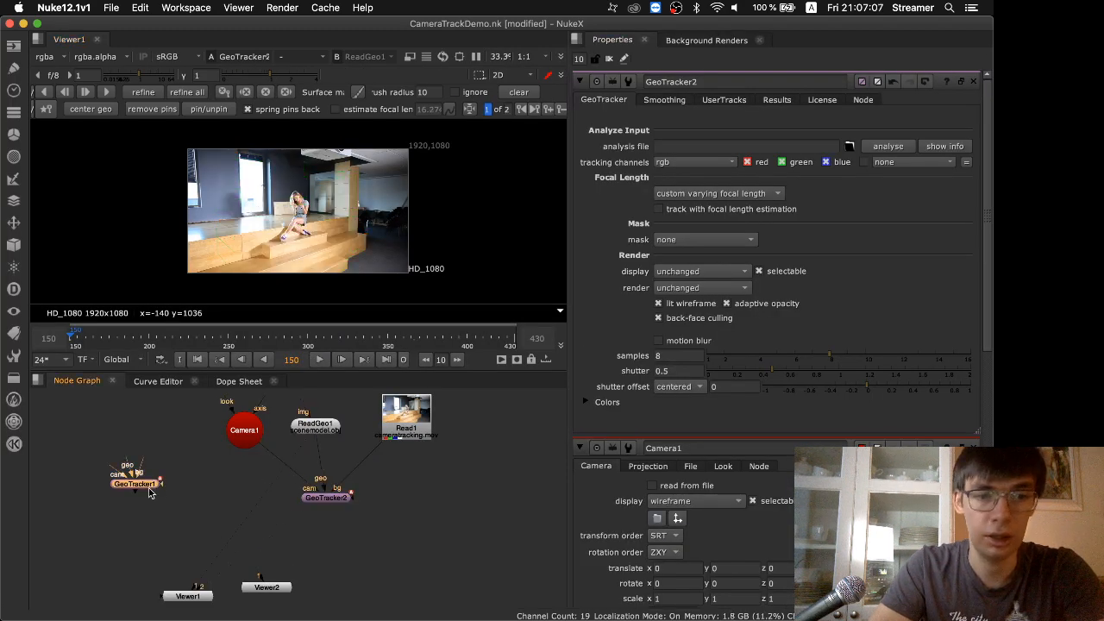
{"action": "left_click", "coordinate": [830, 143]}
{"action": "key", "text": "super+a"}
{"action": "double_click", "coordinate": [326, 497]}
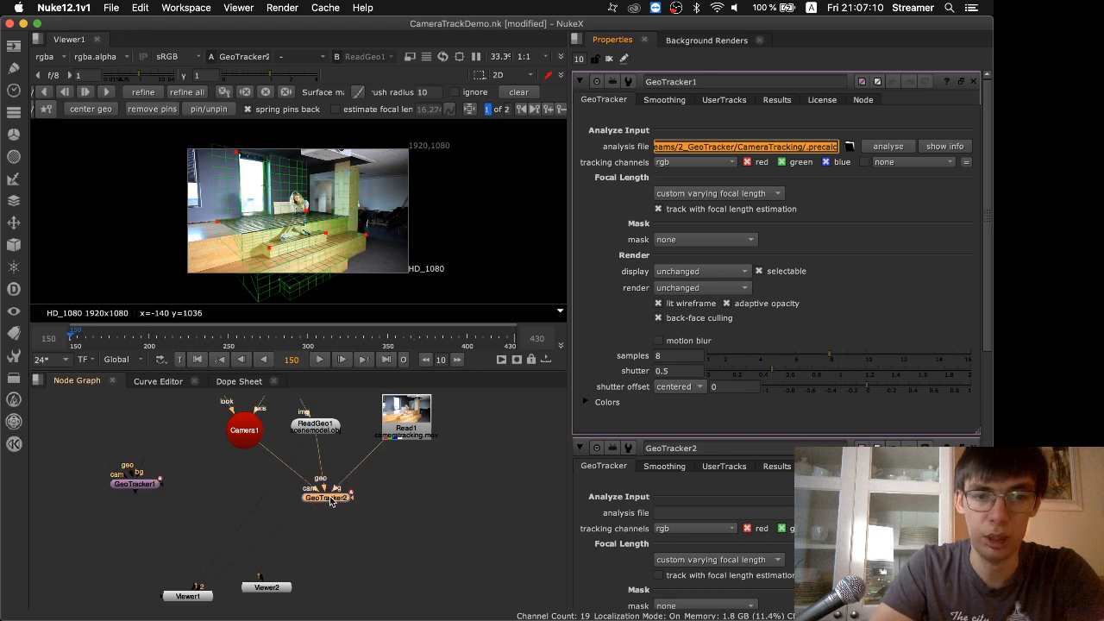
{"action": "left_click", "coordinate": [679, 146]}
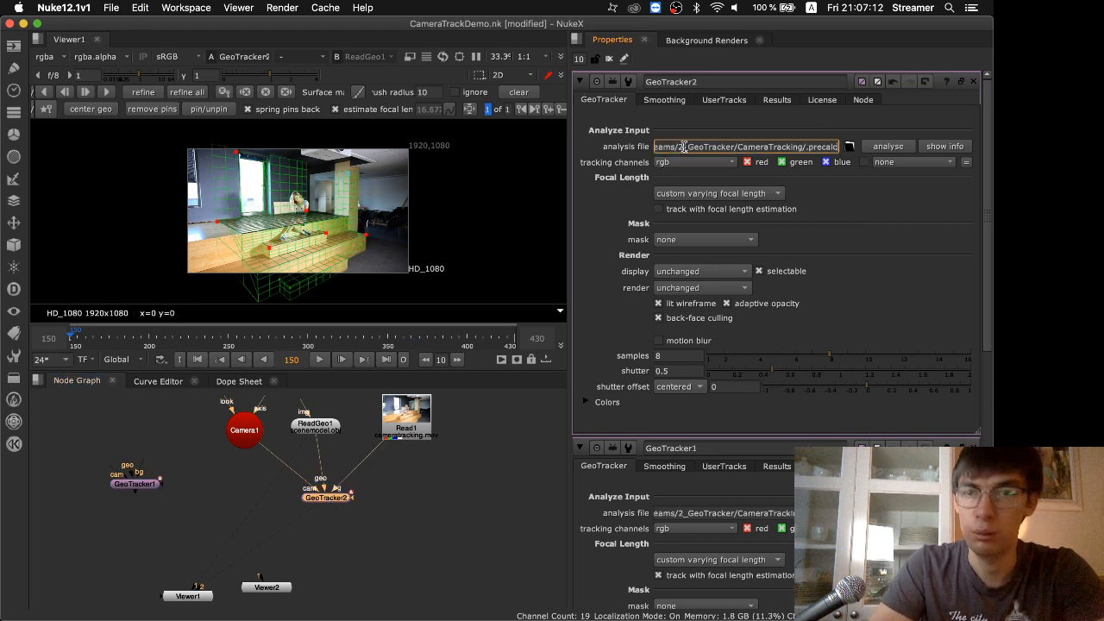
{"action": "left_click", "coordinate": [338, 499]}
{"action": "left_click", "coordinate": [339, 498]}
Track GeoTracker2 forward from frame 150 and stop the tracking at about frame 400
{"action": "key", "text": "space"}
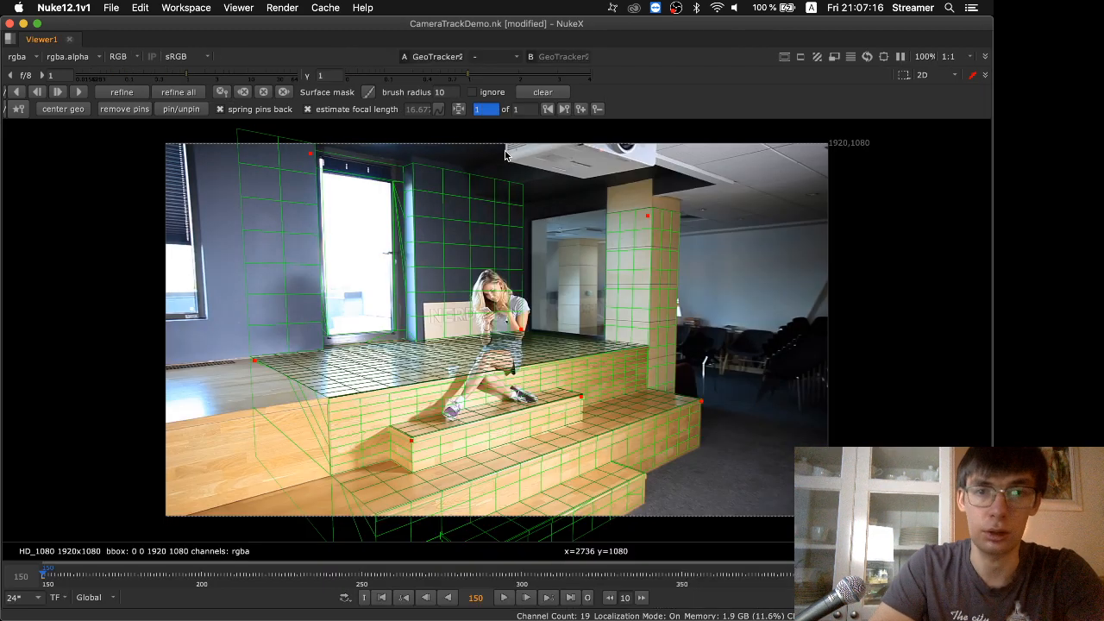
{"action": "left_click", "coordinate": [78, 92]}
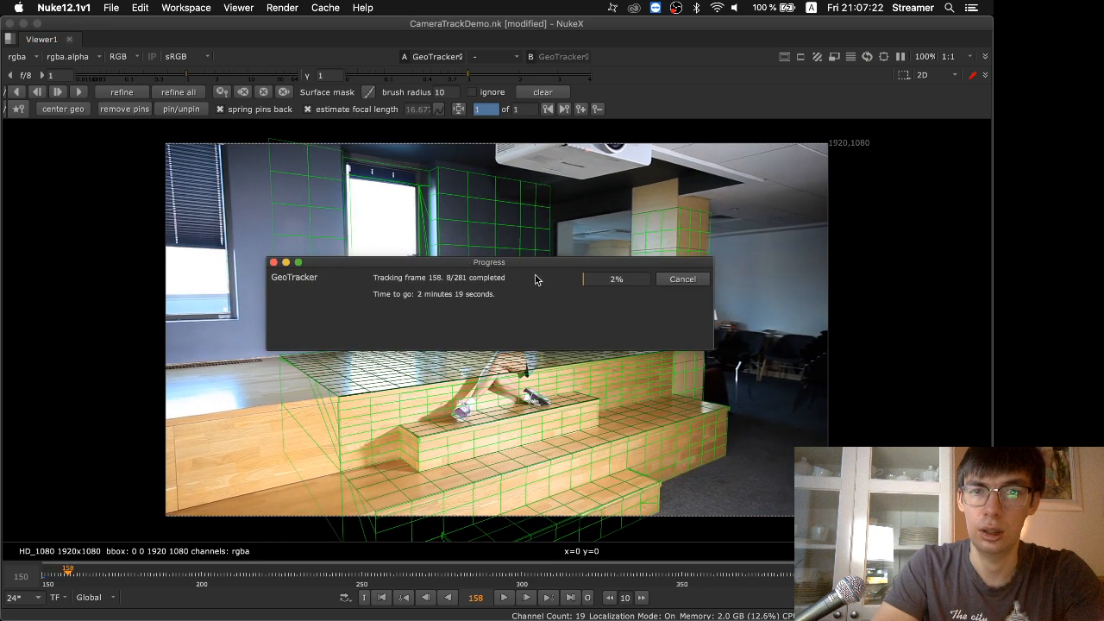
{"action": "left_click_drag", "start_coordinate": [552, 263], "coordinate": [179, 226]}
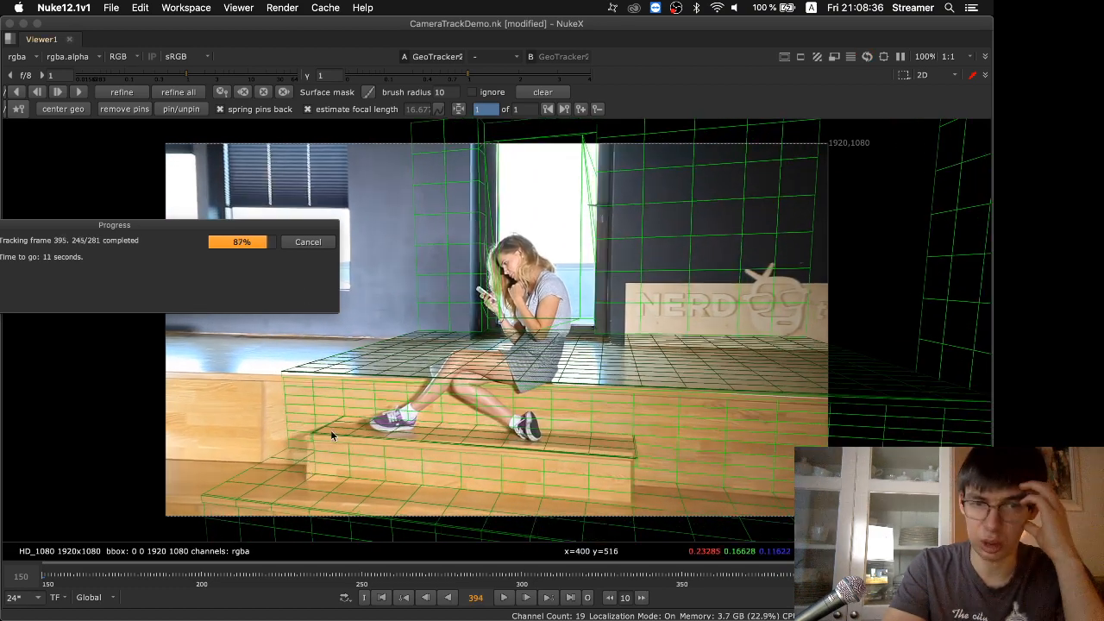
{"action": "left_click", "coordinate": [308, 241]}
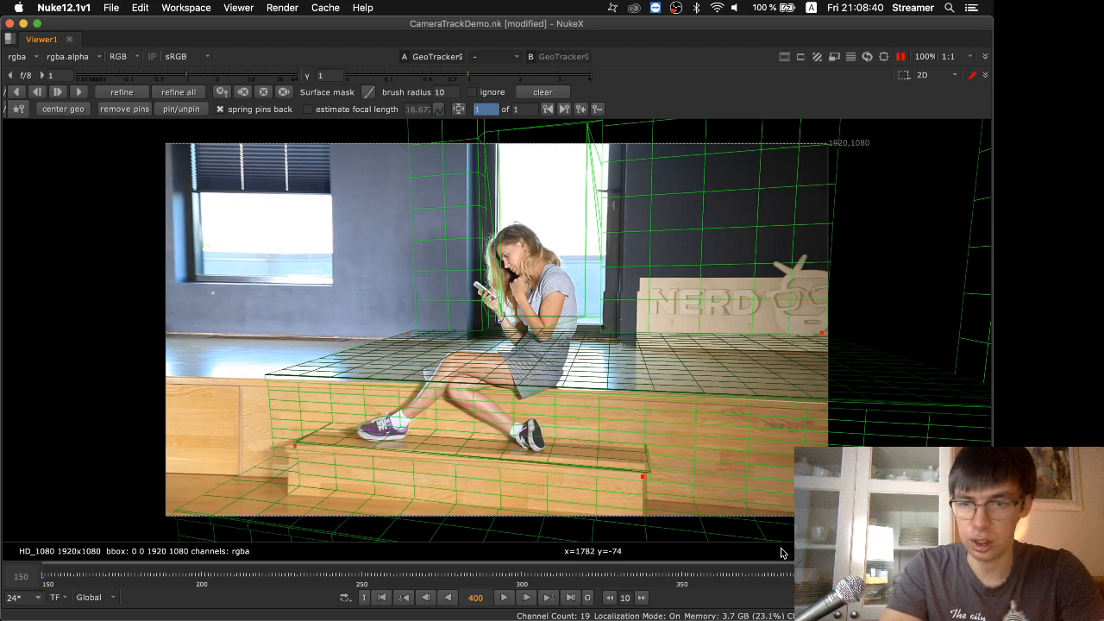
Resume viewer updates, go back to frame 366 and add a GeoTracker2 keyframe there
{"action": "left_click_drag", "start_coordinate": [780, 574], "coordinate": [751, 581]}
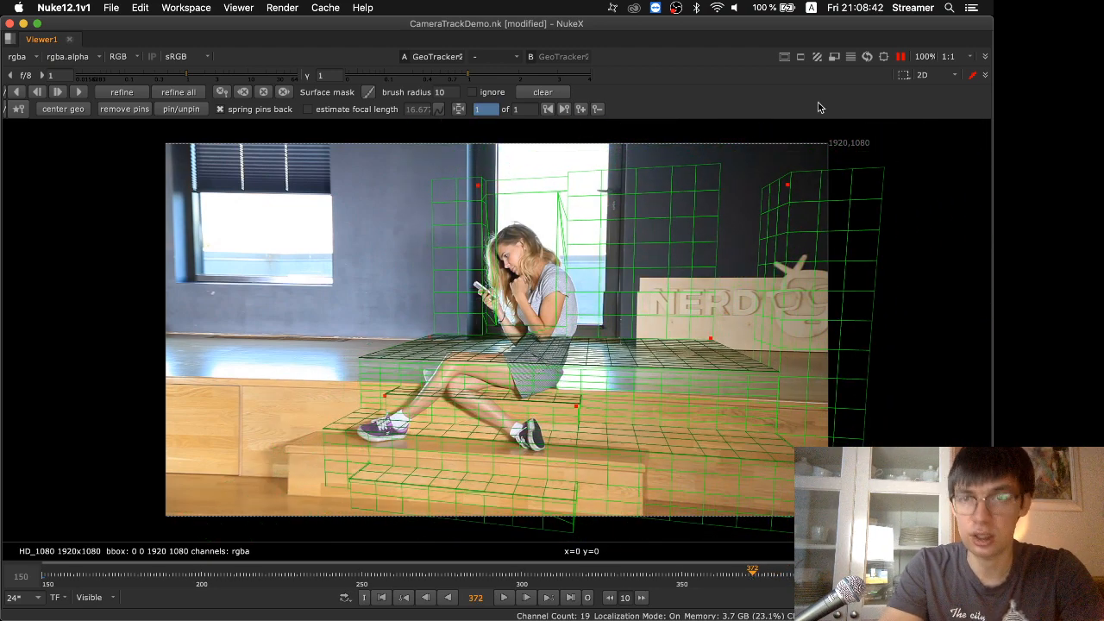
{"action": "left_click", "coordinate": [900, 57]}
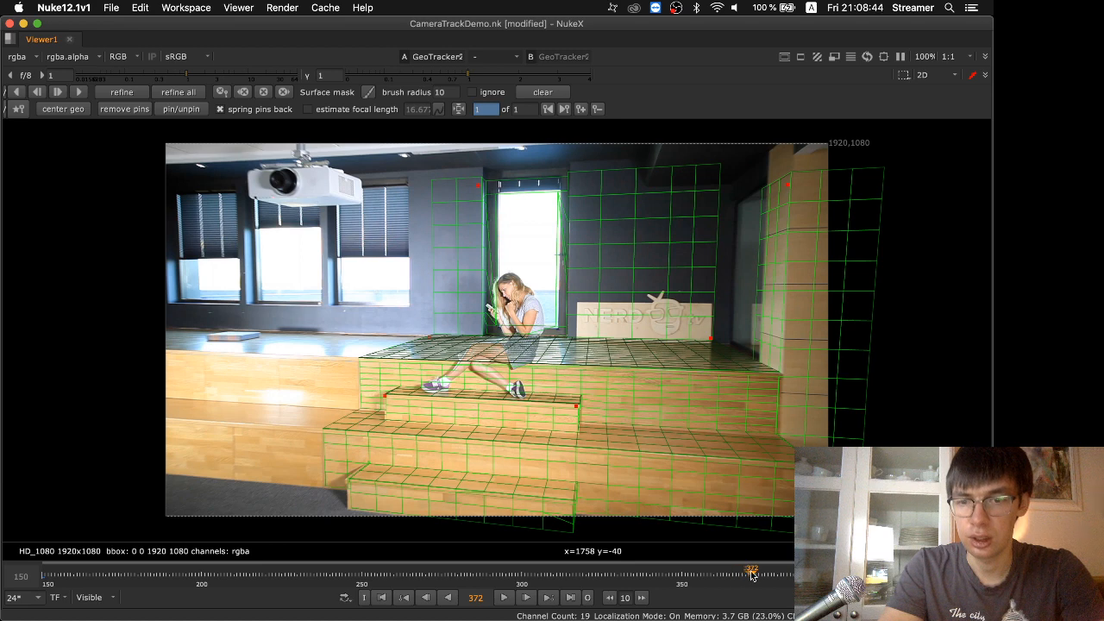
{"action": "left_click_drag", "start_coordinate": [752, 575], "coordinate": [730, 574]}
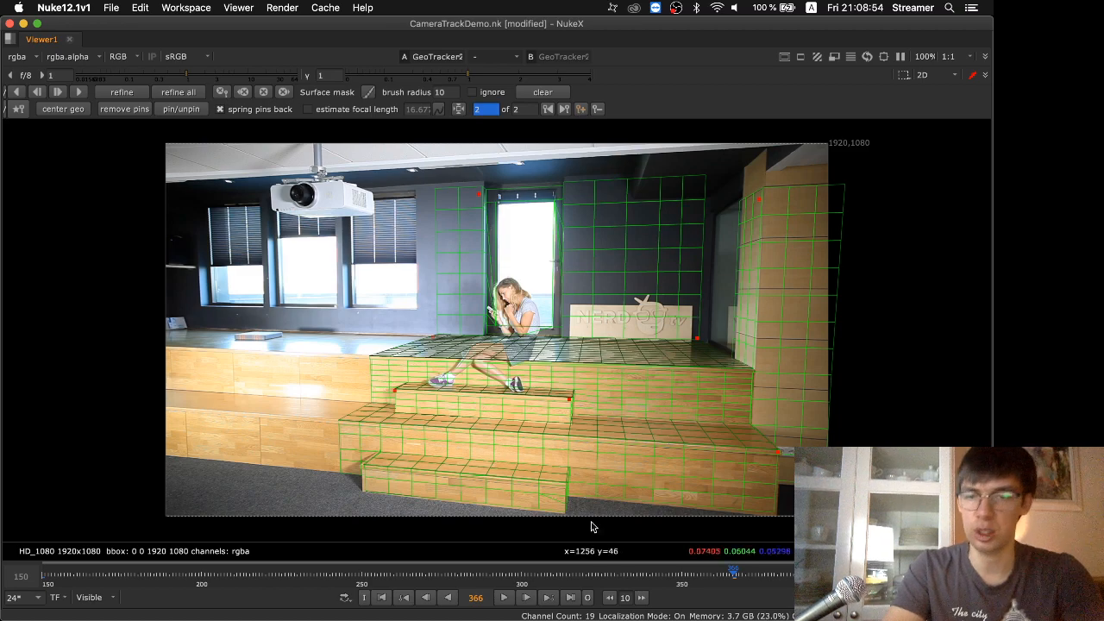
{"action": "left_click_drag", "start_coordinate": [687, 591], "coordinate": [730, 585]}
Enable tracking with focal length estimation for GeoTracker2
{"action": "key", "text": "space"}
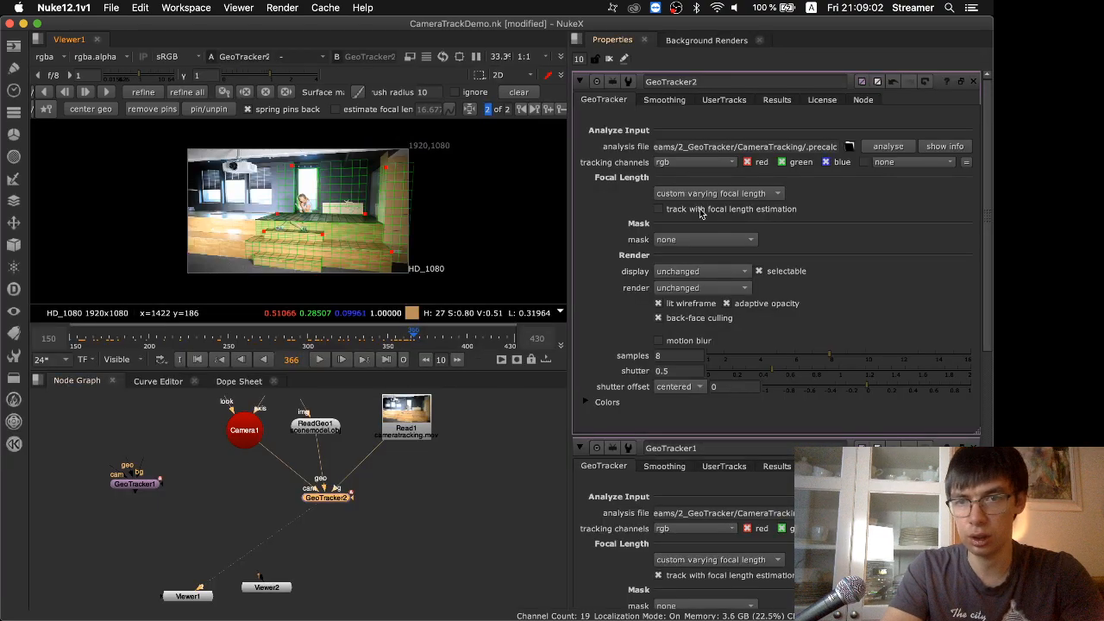
{"action": "scroll", "coordinate": [700, 214], "scroll_direction": "down", "scroll_amount": 5}
{"action": "scroll", "coordinate": [700, 214], "scroll_direction": "up", "scroll_amount": 5}
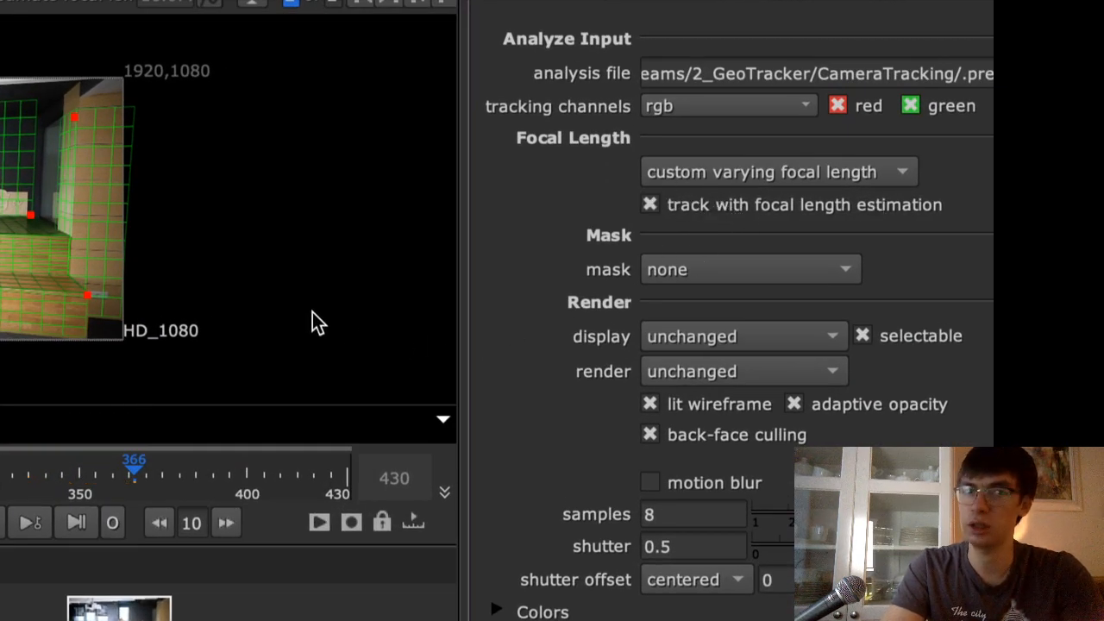
Track GeoTracker2 forward from frame 366 to the last frame, and play back the tracked footage
{"action": "key", "text": "space"}
{"action": "scroll", "coordinate": [446, 407], "scroll_direction": "down", "scroll_amount": 8}
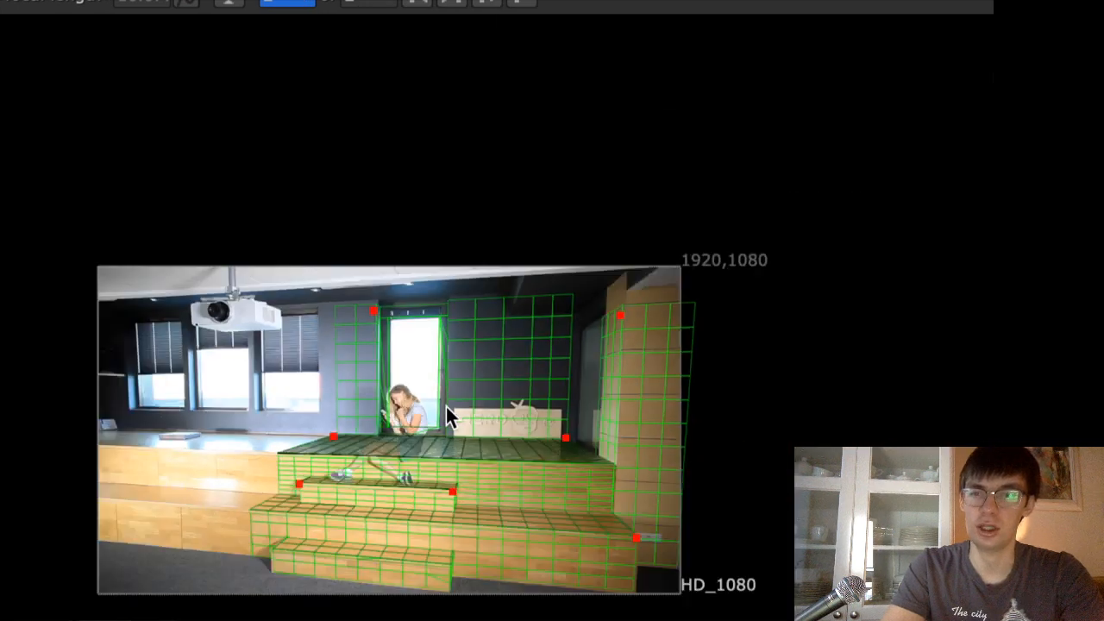
{"action": "key", "text": "f"}
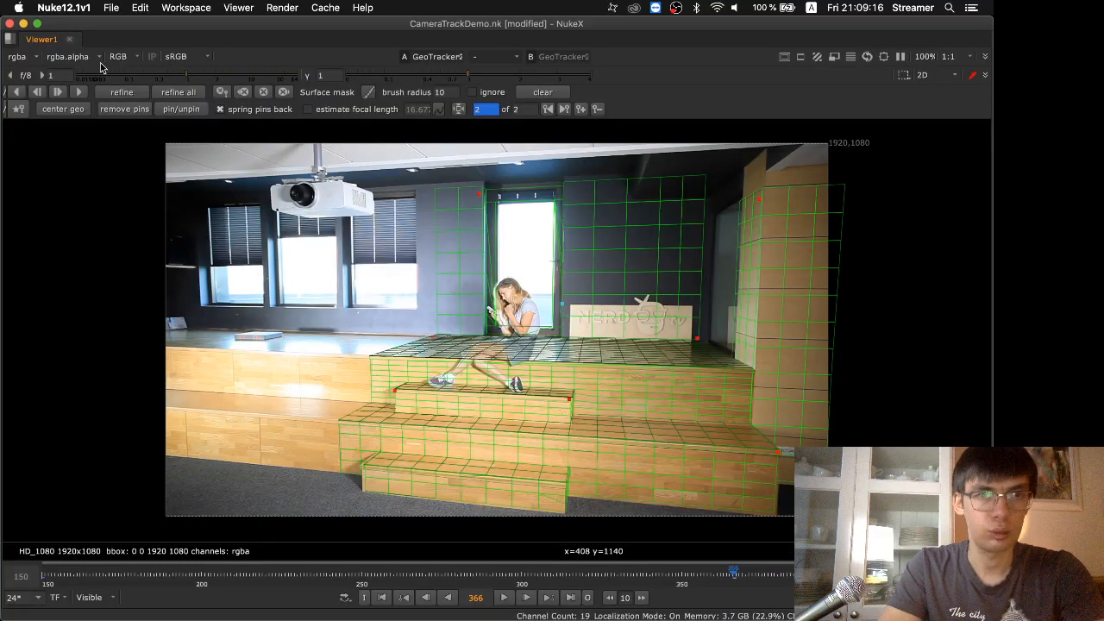
{"action": "left_click", "coordinate": [80, 91]}
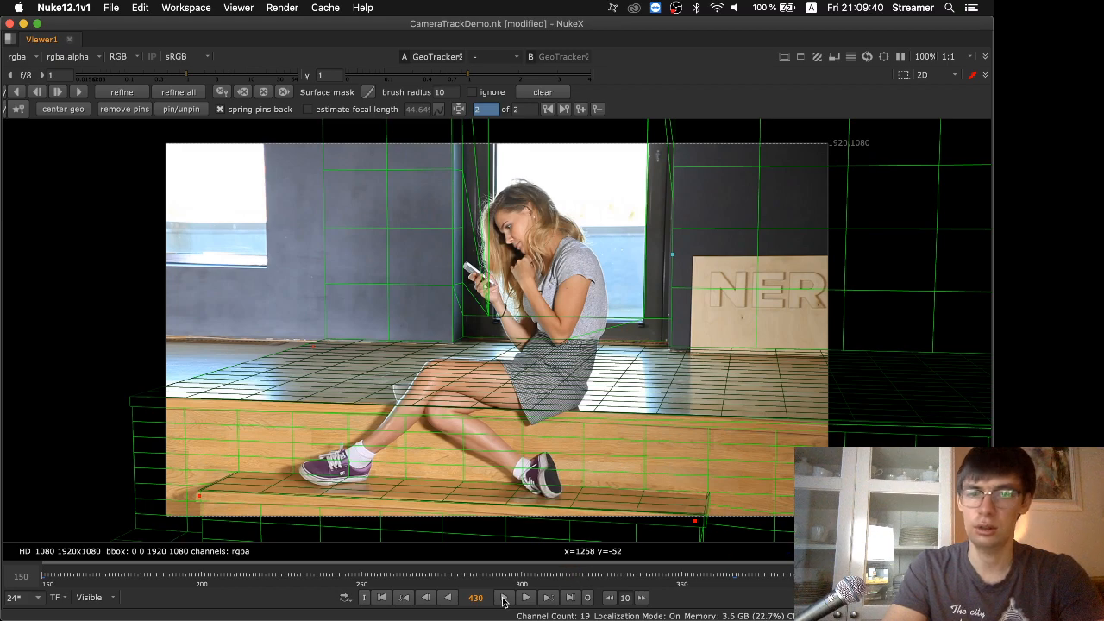
{"action": "left_click", "coordinate": [504, 598]}
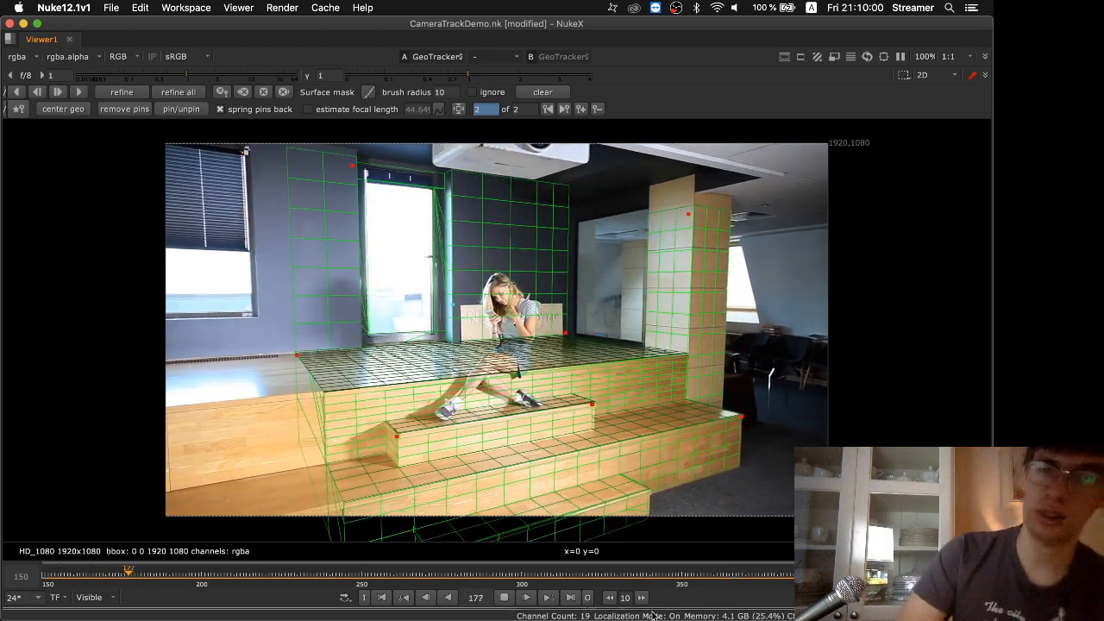
{"action": "left_click", "coordinate": [504, 597]}
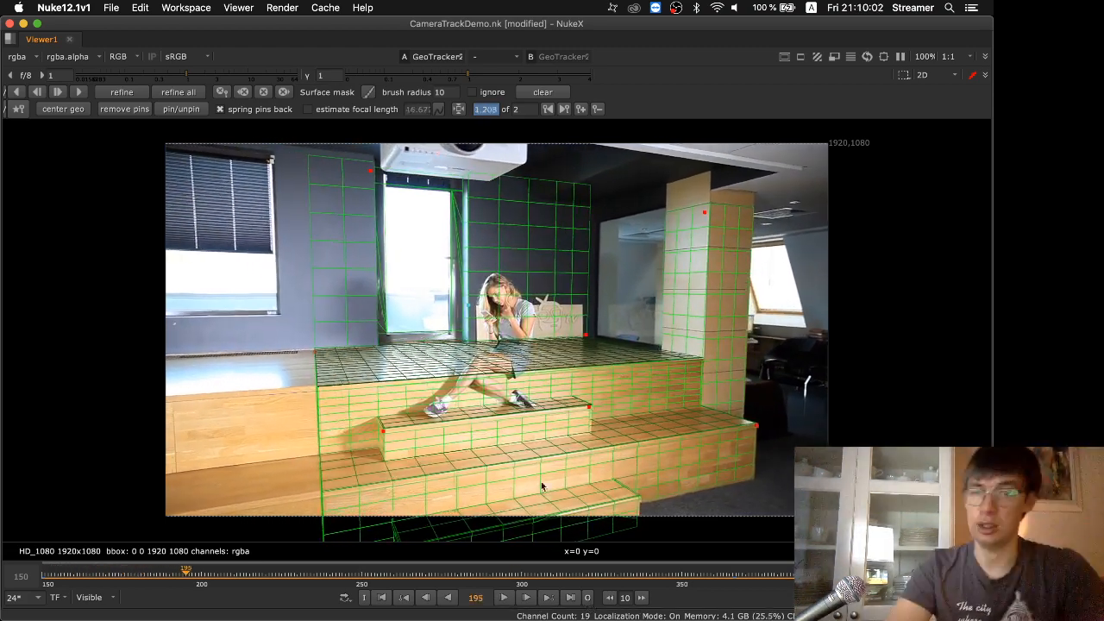
Export GeoTracker2's result as a tracked Camera with linked output and place the new camera node below Camera1
{"action": "key", "text": "space"}
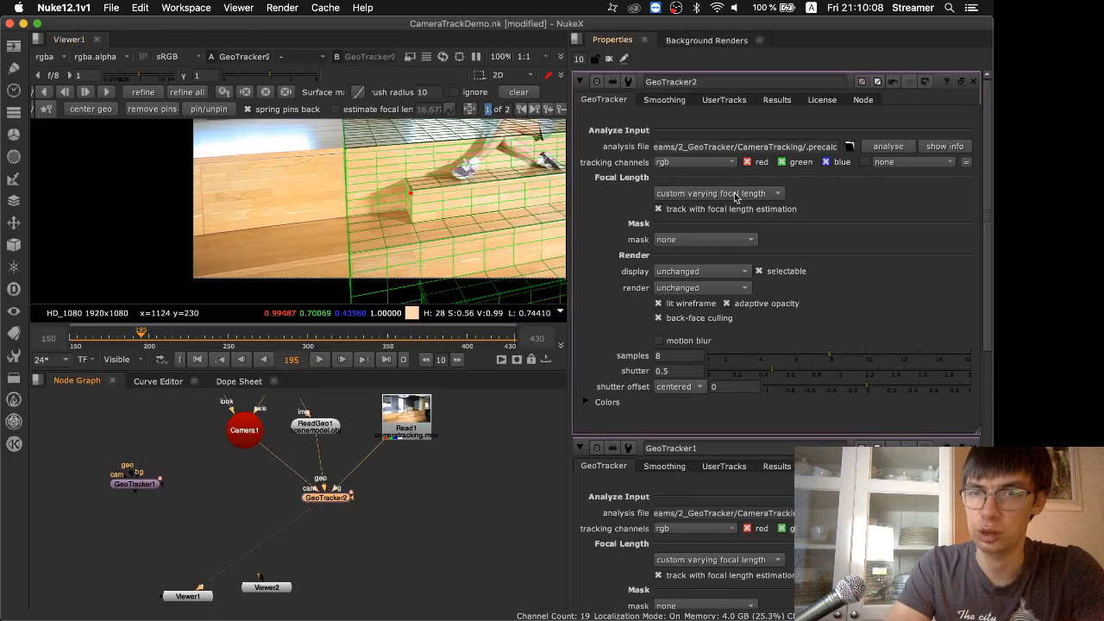
{"action": "left_click", "coordinate": [776, 99]}
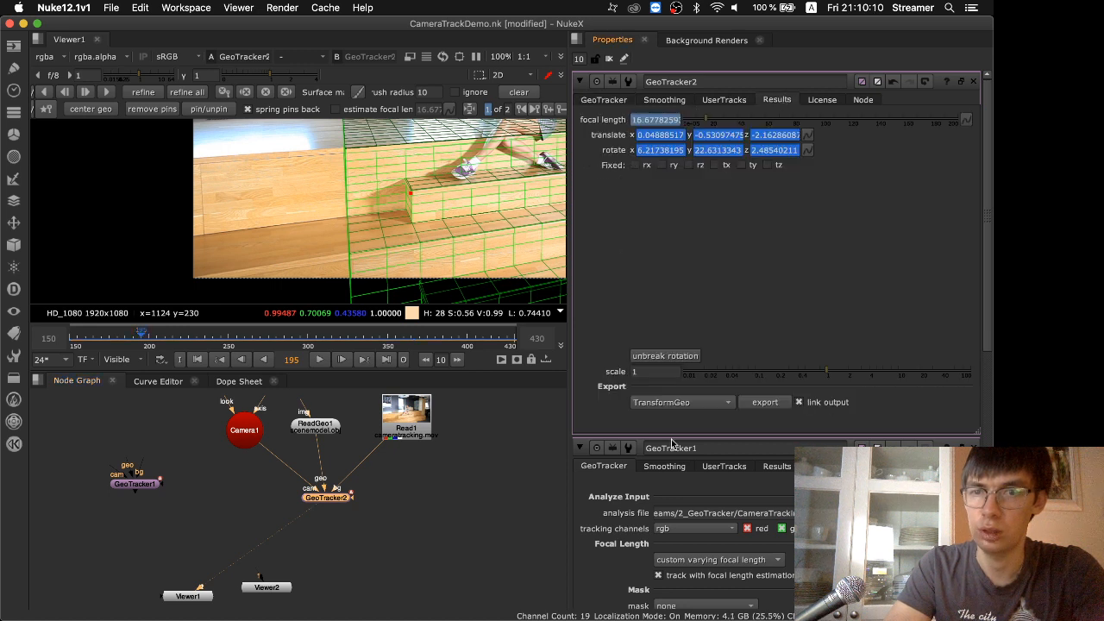
{"action": "left_click", "coordinate": [688, 407]}
{"action": "left_click", "coordinate": [694, 443]}
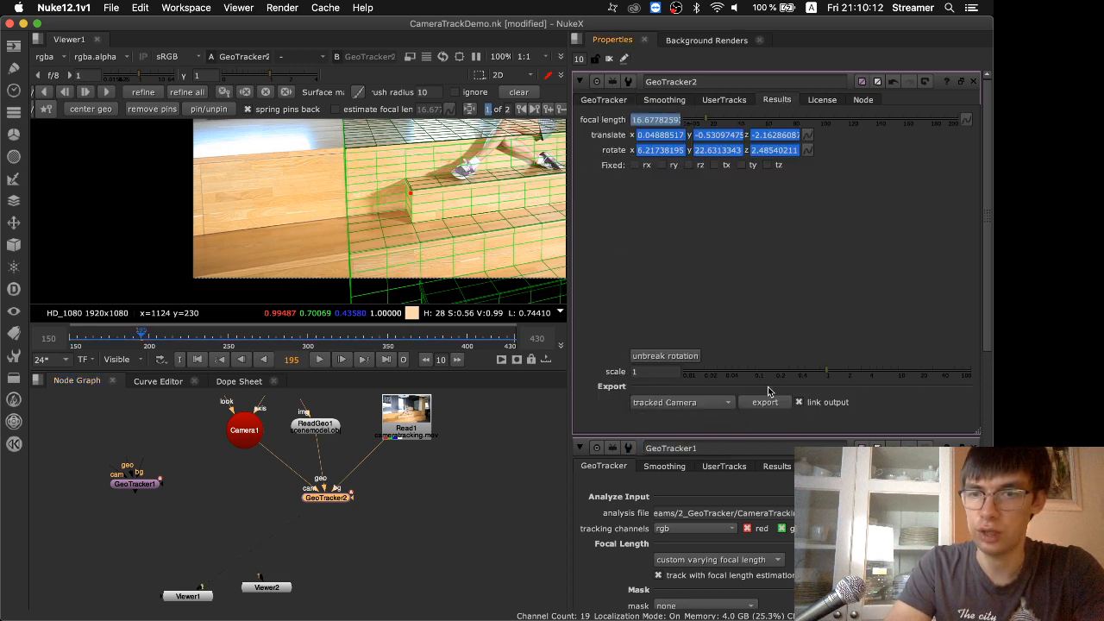
{"action": "left_click_drag", "start_coordinate": [409, 533], "coordinate": [235, 520]}
Add a Scene node to the node graph beside the exported camera
{"action": "key", "text": "Tab"}
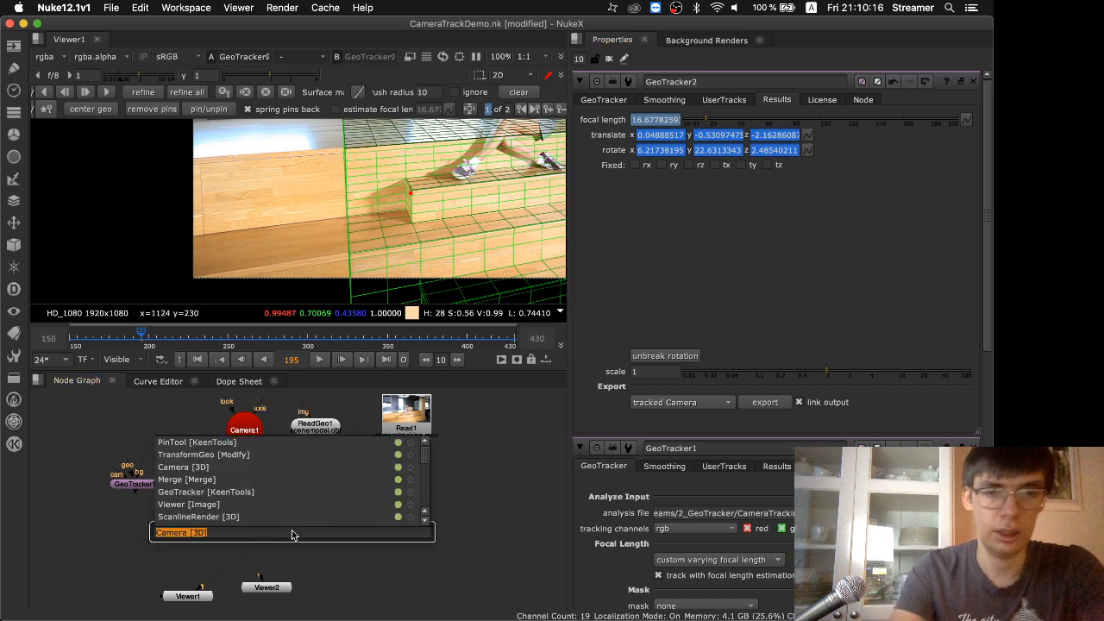
{"action": "type", "text": "sc"}
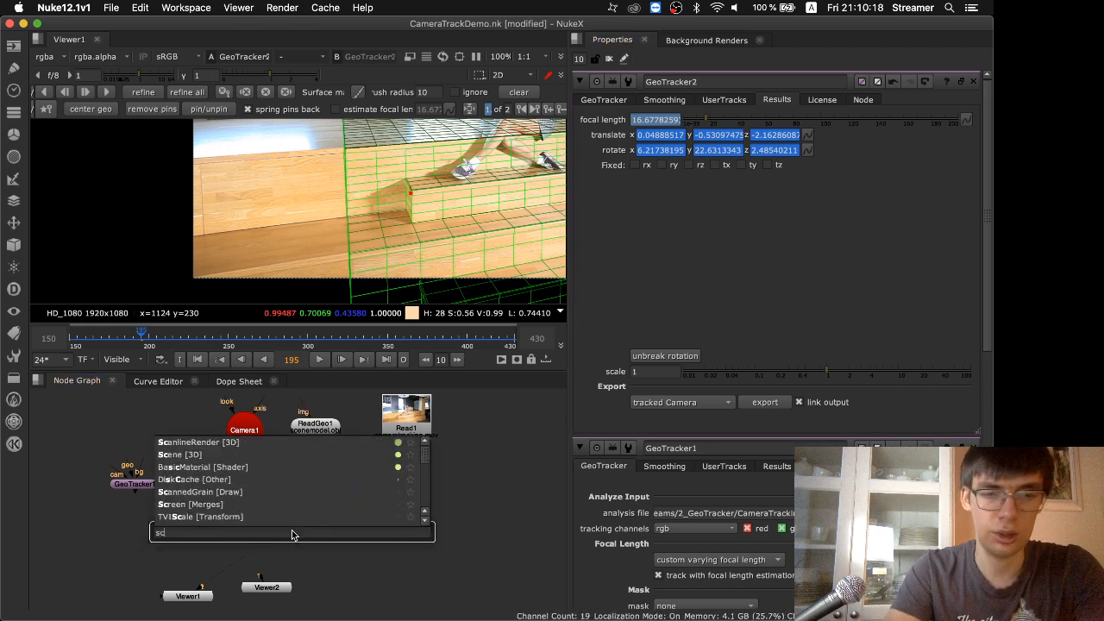
{"action": "type", "text": "ene"}
{"action": "key", "text": "Down"}
{"action": "key", "text": "Return"}
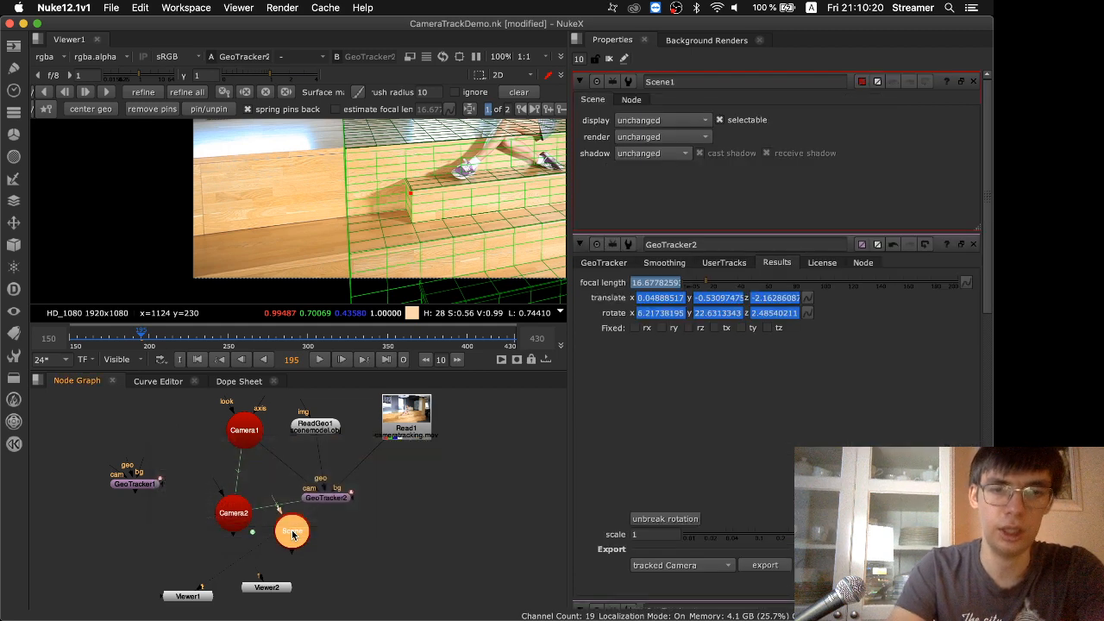
Connect ReadGeo1 and Camera2 to the Scene node and view the scene in Viewer1
{"action": "left_click_drag", "start_coordinate": [289, 537], "coordinate": [278, 543]}
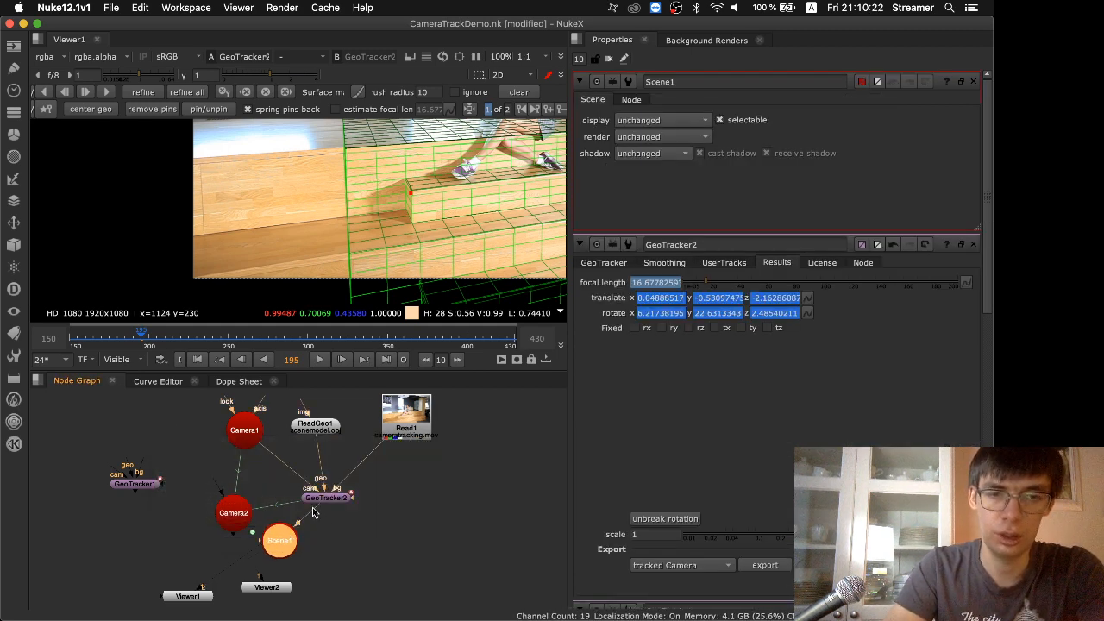
{"action": "key", "text": "1"}
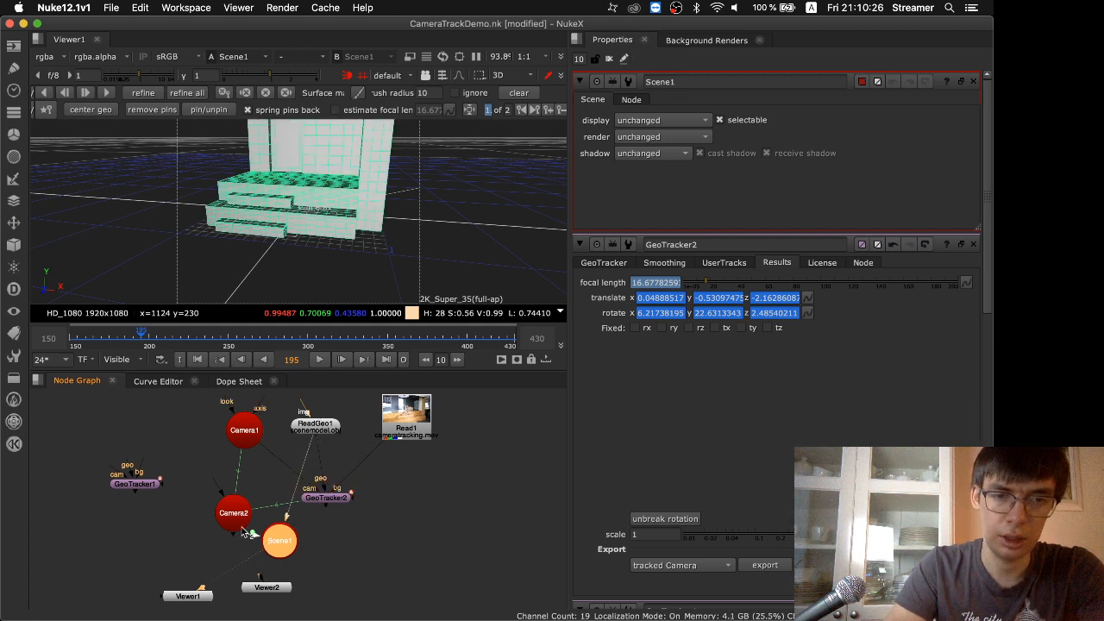
{"action": "left_click_drag", "start_coordinate": [248, 533], "coordinate": [233, 516]}
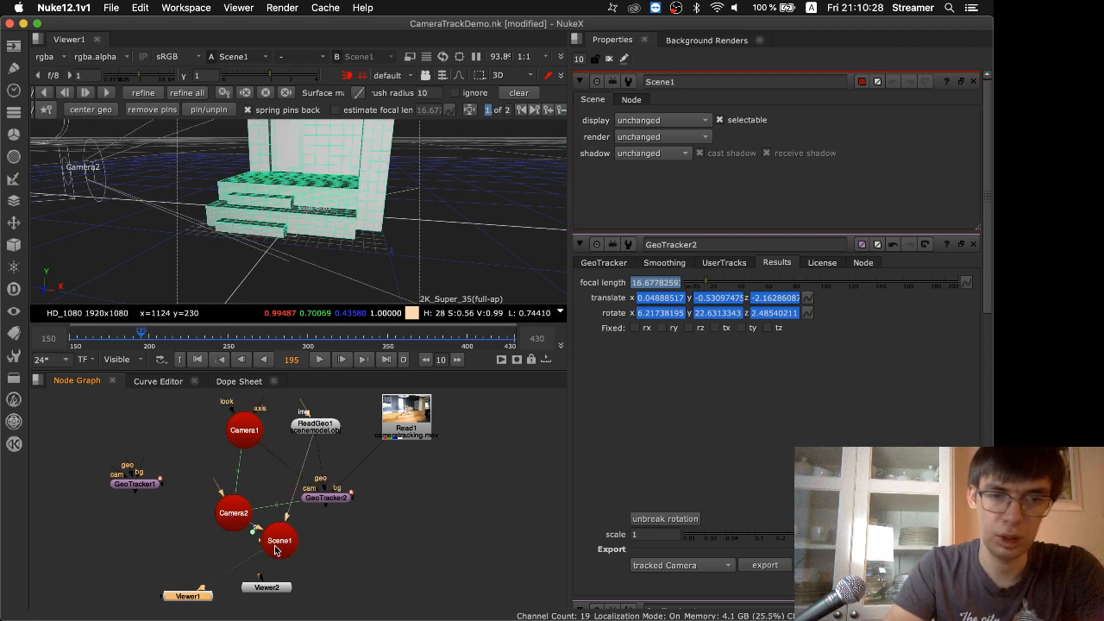
Close all open property panels and open only Camera2's properties
{"action": "left_click", "coordinate": [609, 59]}
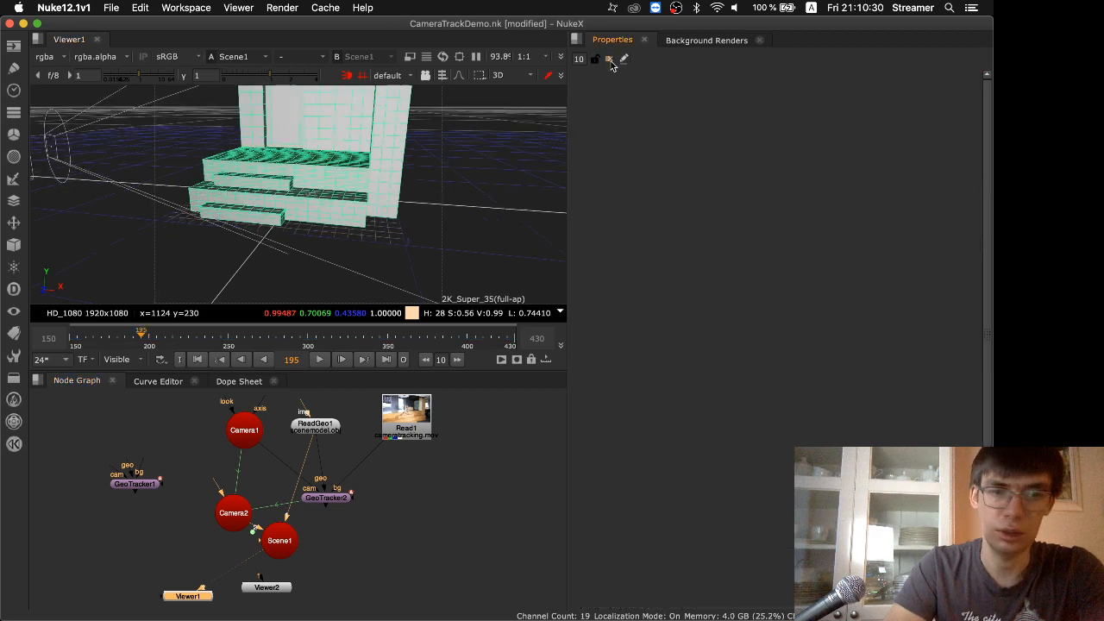
{"action": "scroll", "coordinate": [475, 236], "scroll_direction": "down", "scroll_amount": 5}
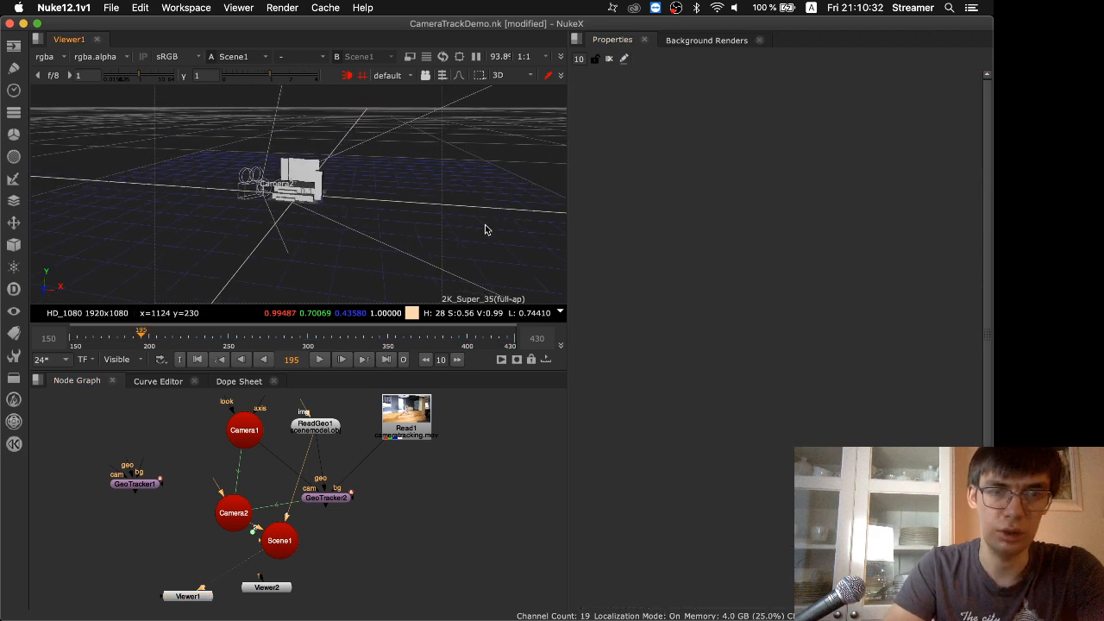
{"action": "double_click", "coordinate": [240, 514]}
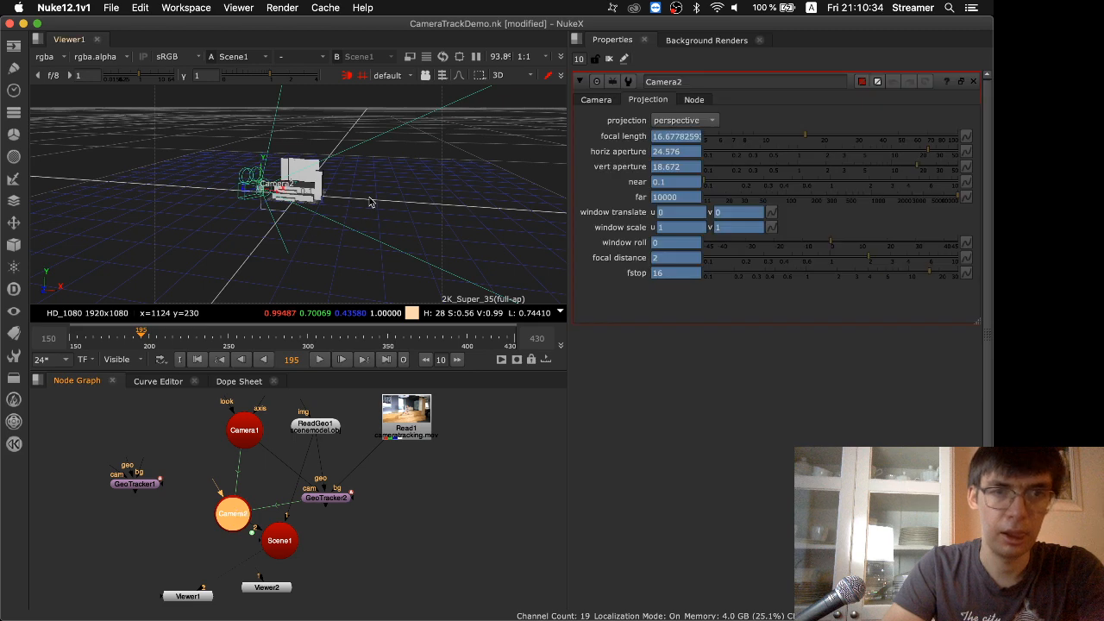
Play back Camera2's tracked motion around the scene geometry in an enlarged 3D view
{"action": "left_click_drag", "start_coordinate": [370, 201], "coordinate": [369, 224], "text": "super"}
{"action": "key", "text": "space"}
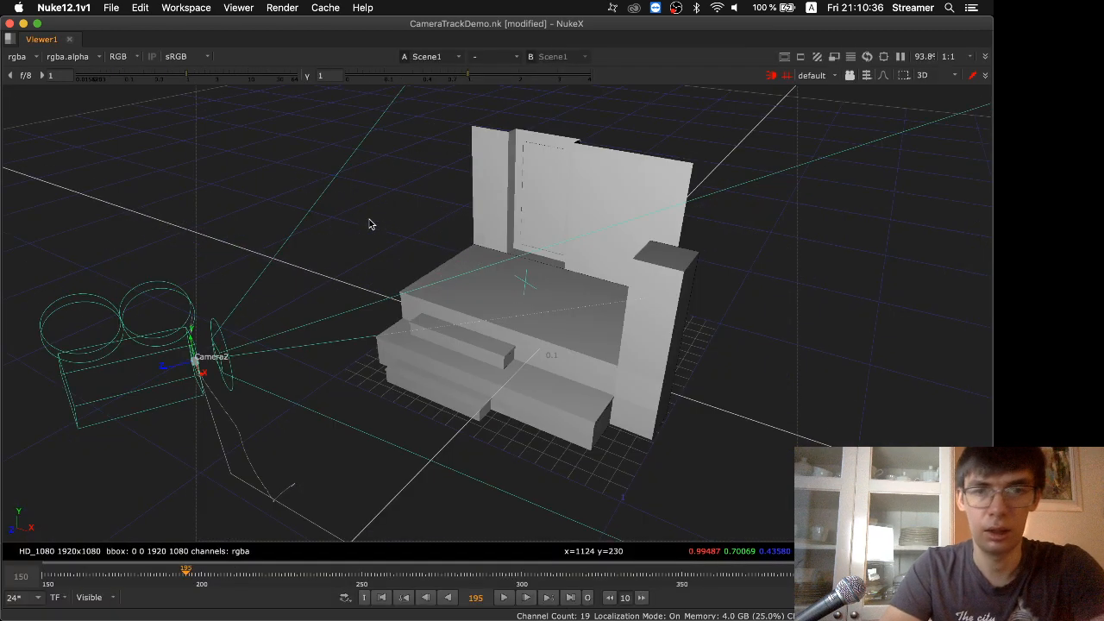
{"action": "scroll", "coordinate": [372, 444], "scroll_direction": "down", "scroll_amount": 3}
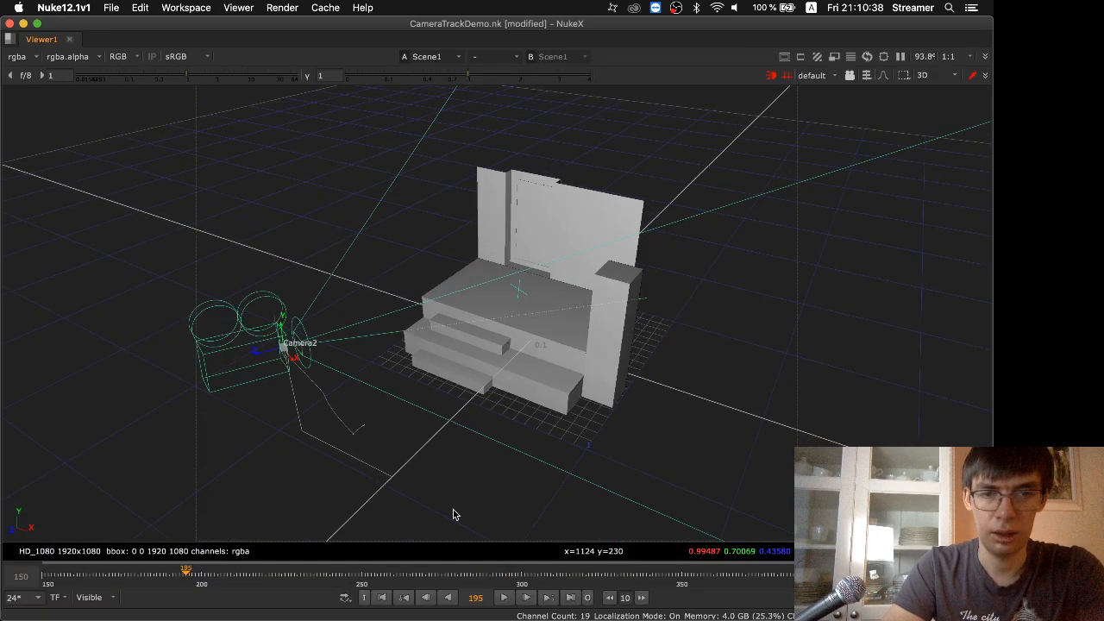
{"action": "left_click", "coordinate": [502, 598]}
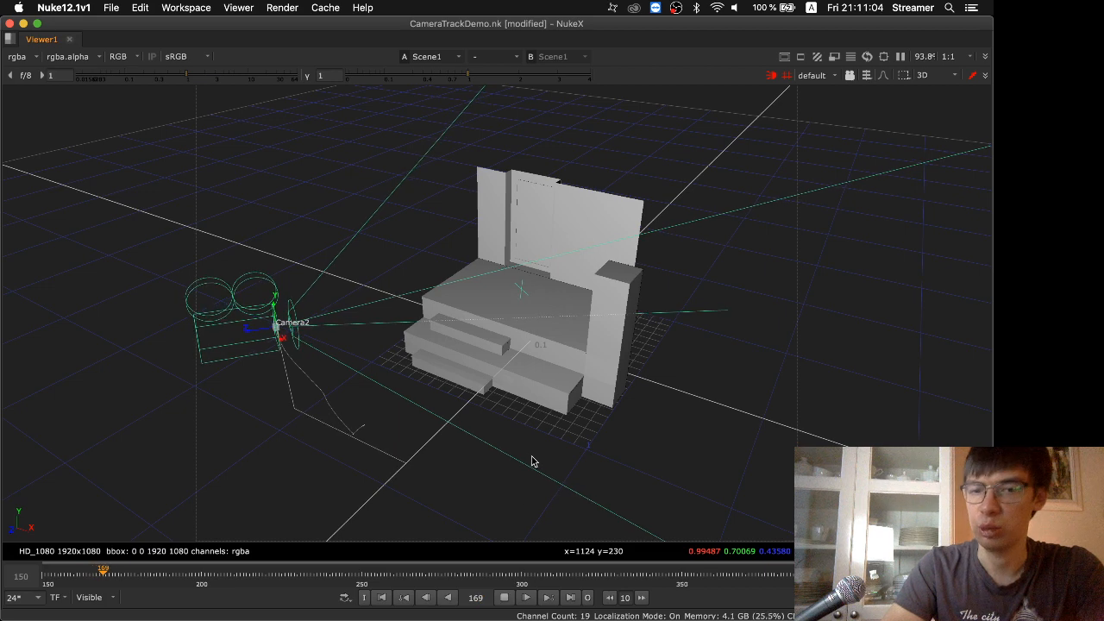
Stop the playback, open GeoTracker2's properties and show its wireframe over the footage in an enlarged 2D view
{"action": "left_click", "coordinate": [506, 598]}
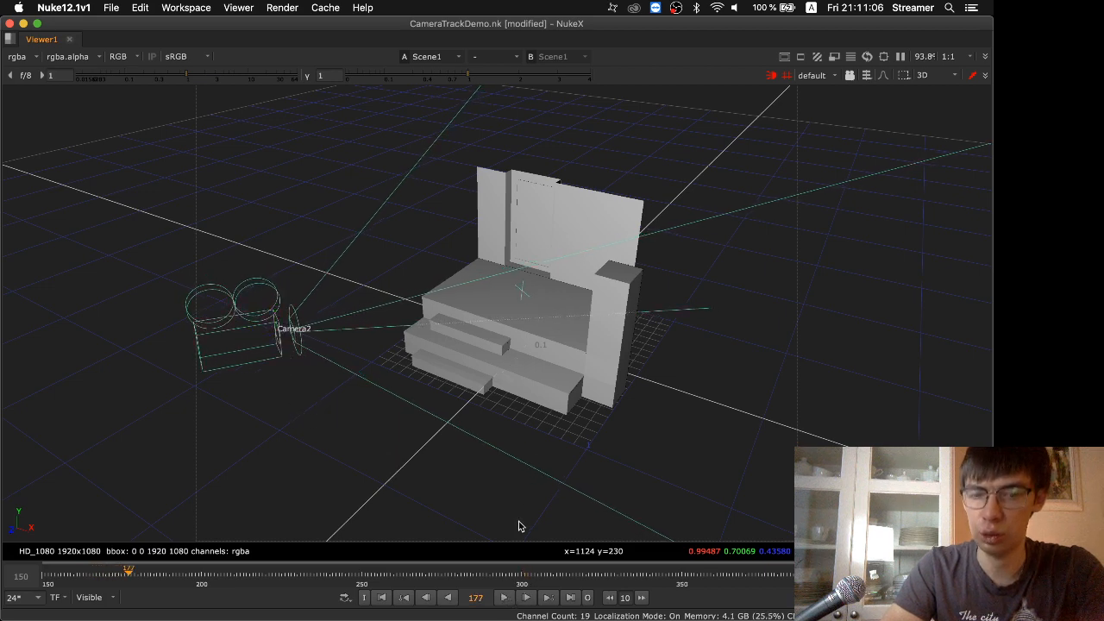
{"action": "key", "text": "space"}
{"action": "key", "text": "1"}
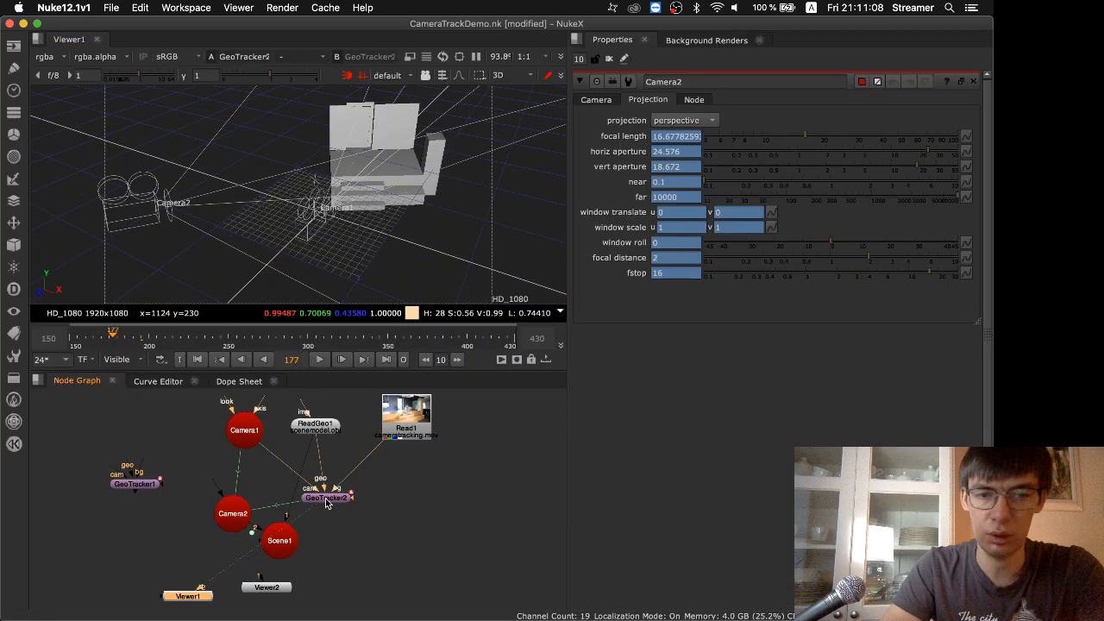
{"action": "double_click", "coordinate": [325, 500]}
{"action": "key", "text": "Tab"}
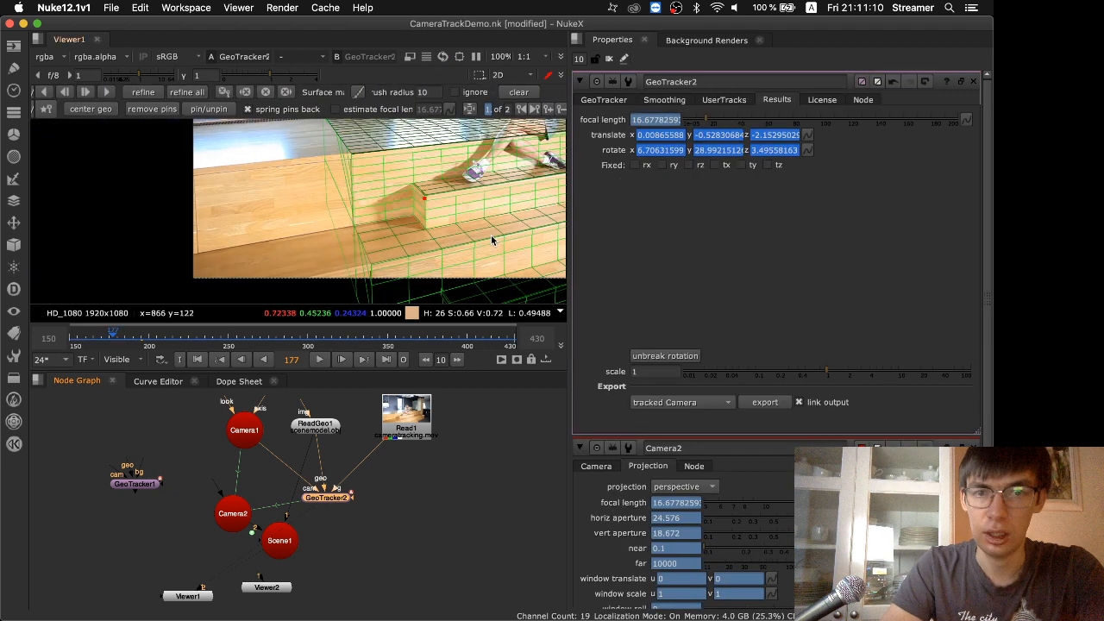
{"action": "key", "text": "space"}
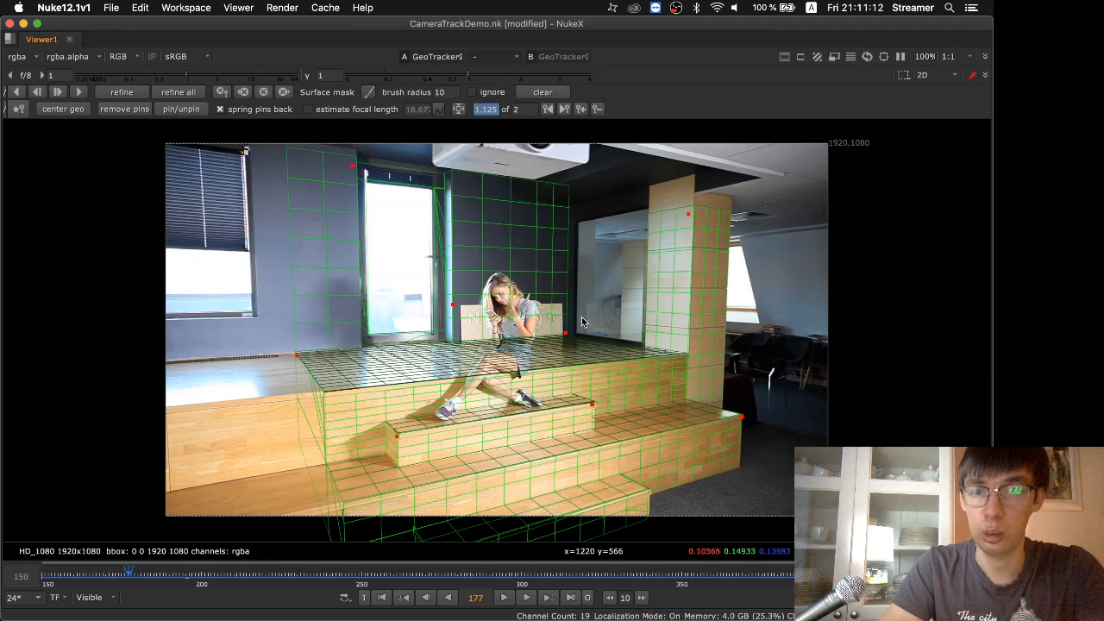
Review GeoTracker2's focal length settings and track the geometry forward from the keyframe at frame 366 to the last frame
{"action": "key", "text": "space"}
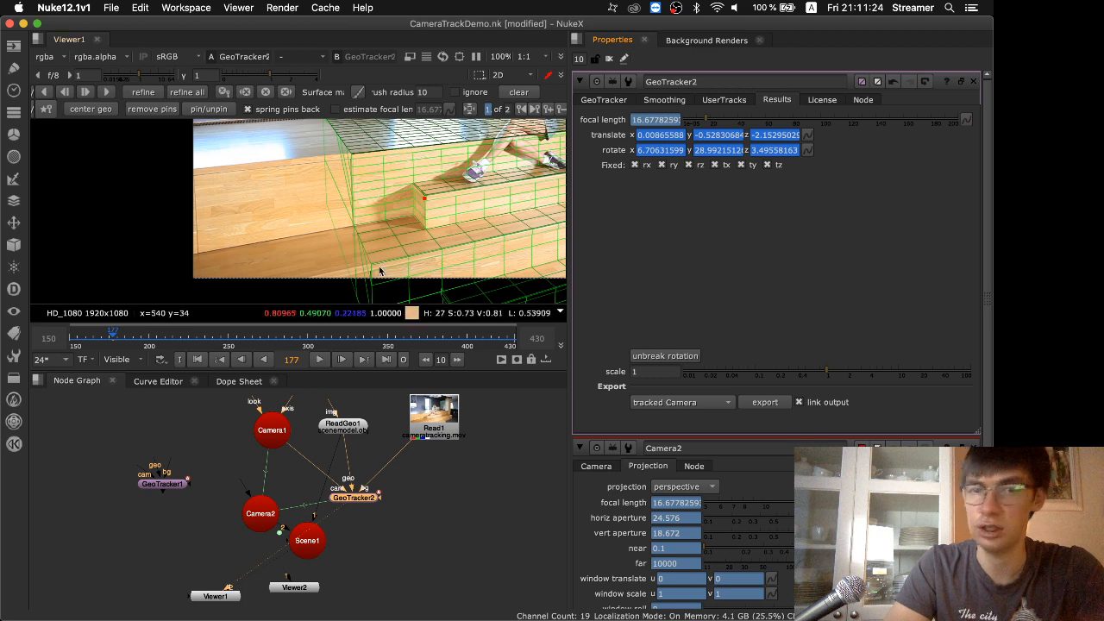
{"action": "left_click", "coordinate": [602, 101]}
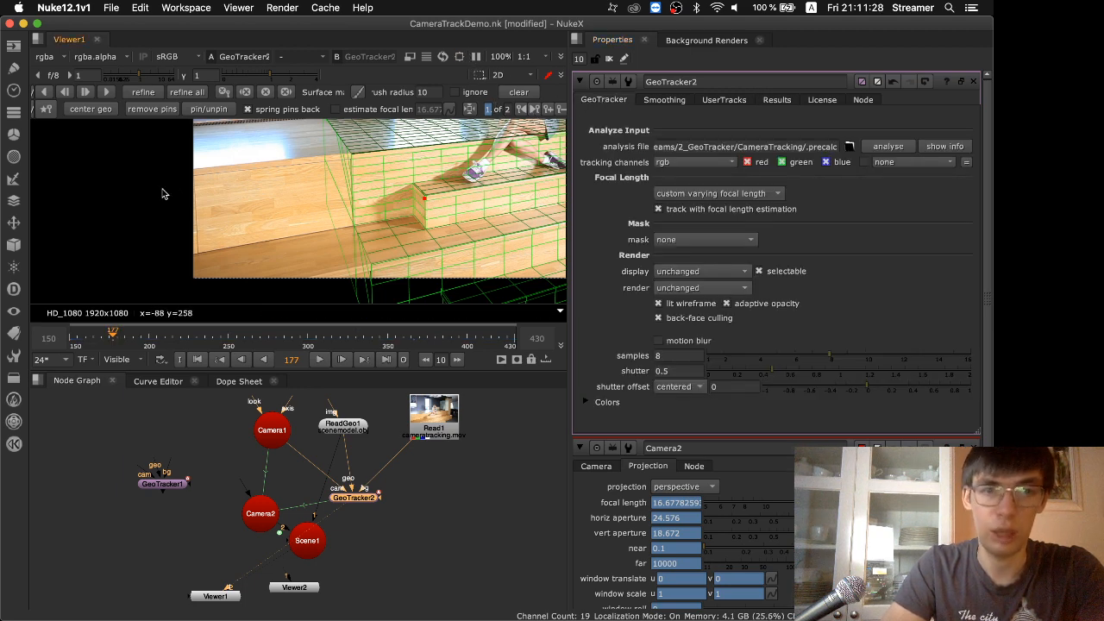
{"action": "key", "text": "space"}
{"action": "left_click", "coordinate": [565, 108]}
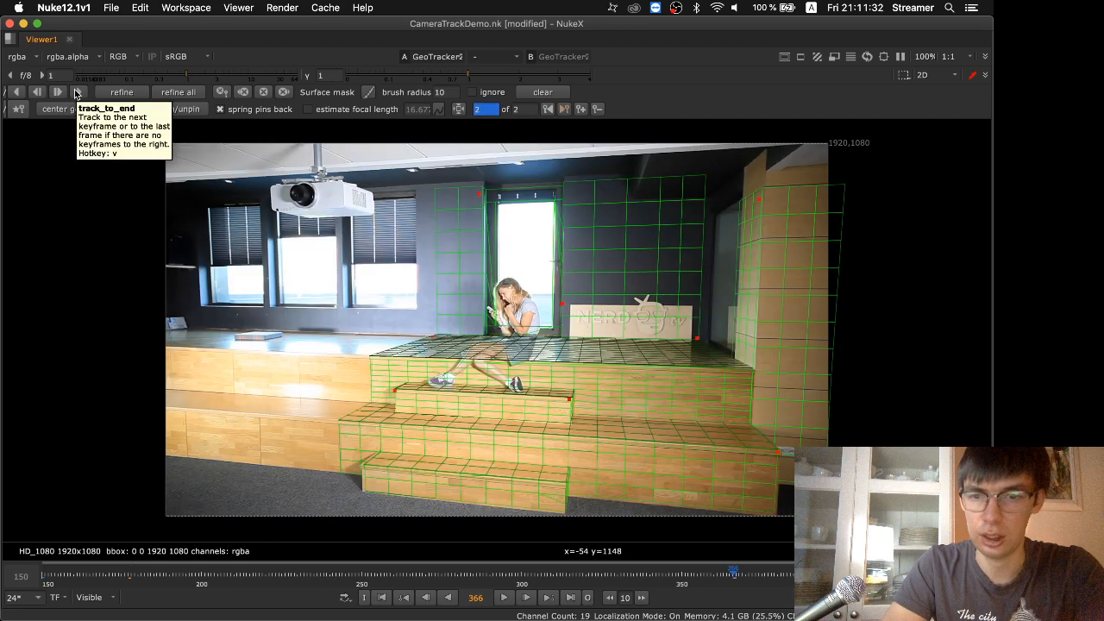
{"action": "left_click", "coordinate": [76, 92]}
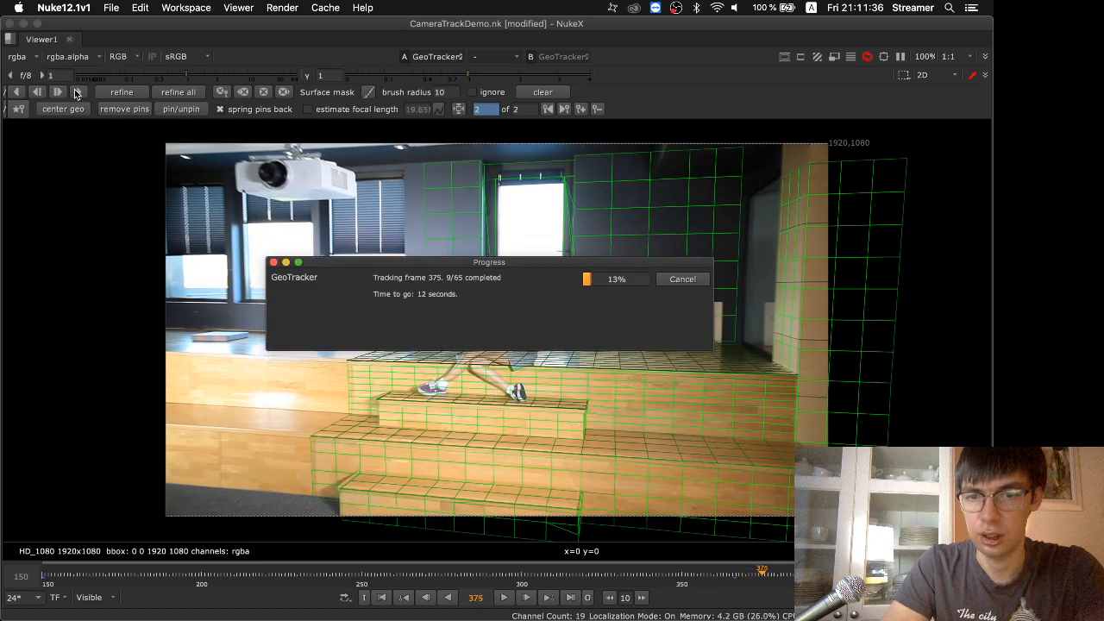
{"action": "left_click_drag", "start_coordinate": [471, 264], "coordinate": [181, 218]}
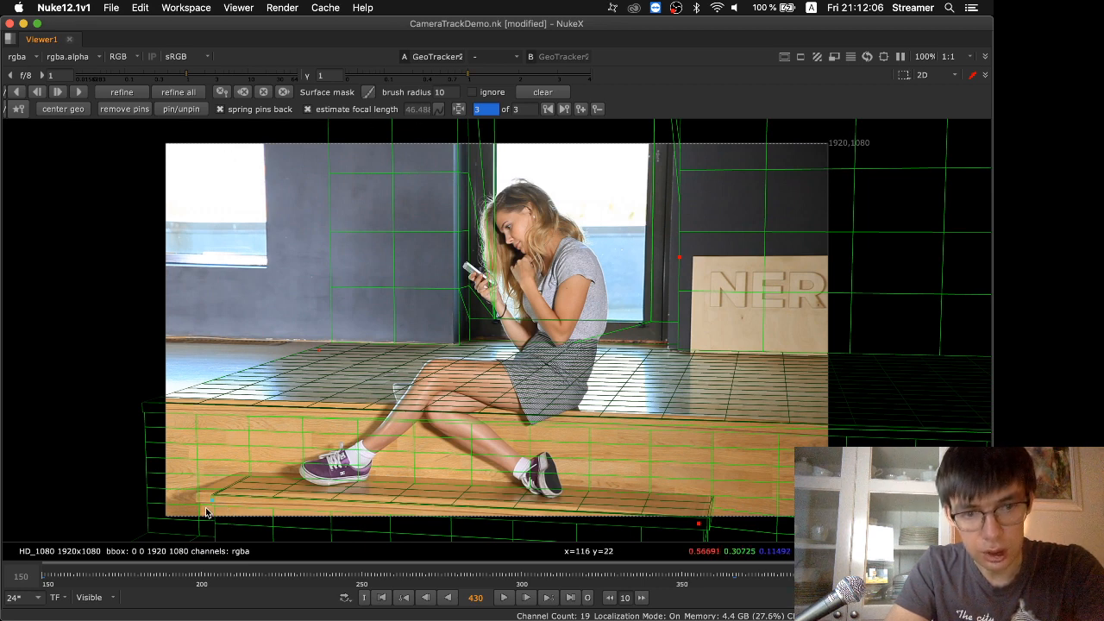
At frame 430, add pins on the two corners at the near end of the small step's wireframe
{"action": "left_click_drag", "start_coordinate": [213, 502], "coordinate": [53, 448]}
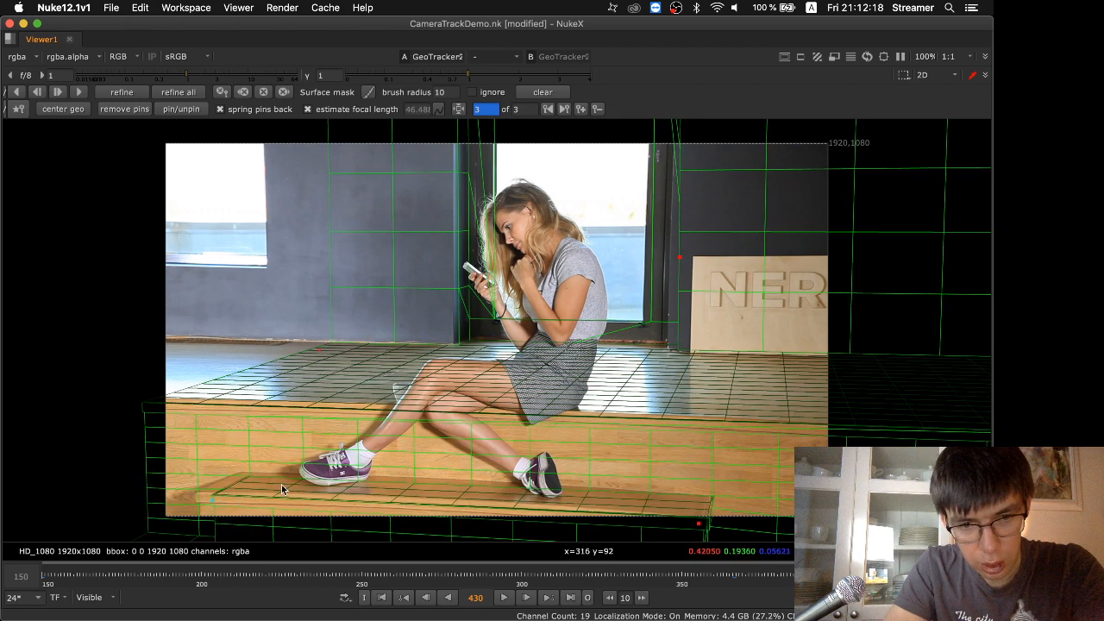
{"action": "left_click_drag", "start_coordinate": [249, 477], "coordinate": [132, 397]}
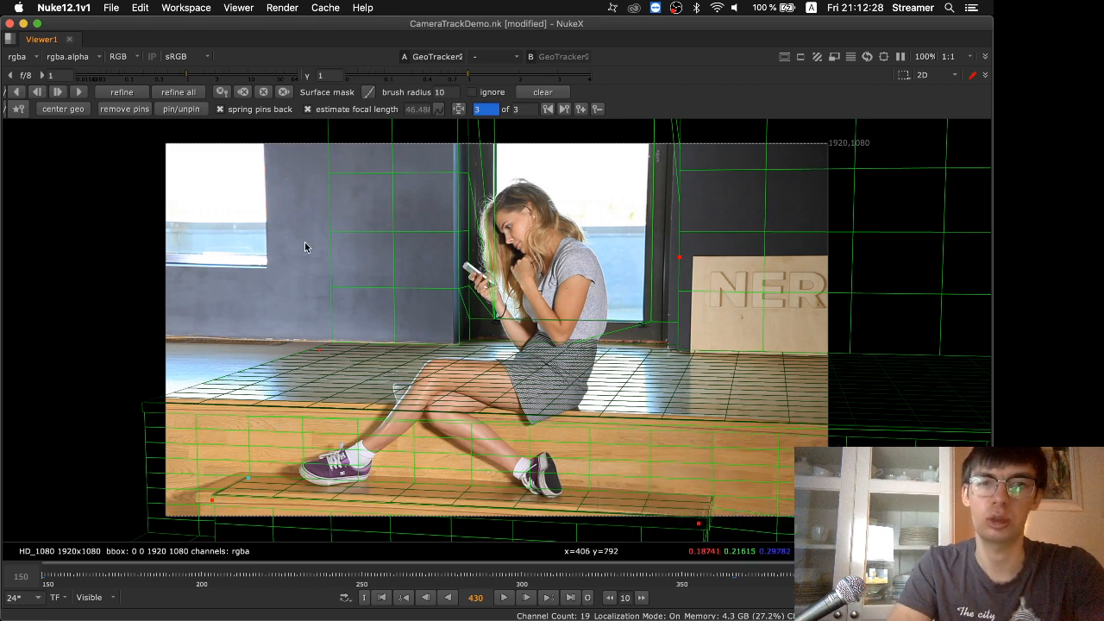
Play back GeoTracker2's tracked geometry in the 3D view from a raised angle
{"action": "key", "text": "Tab"}
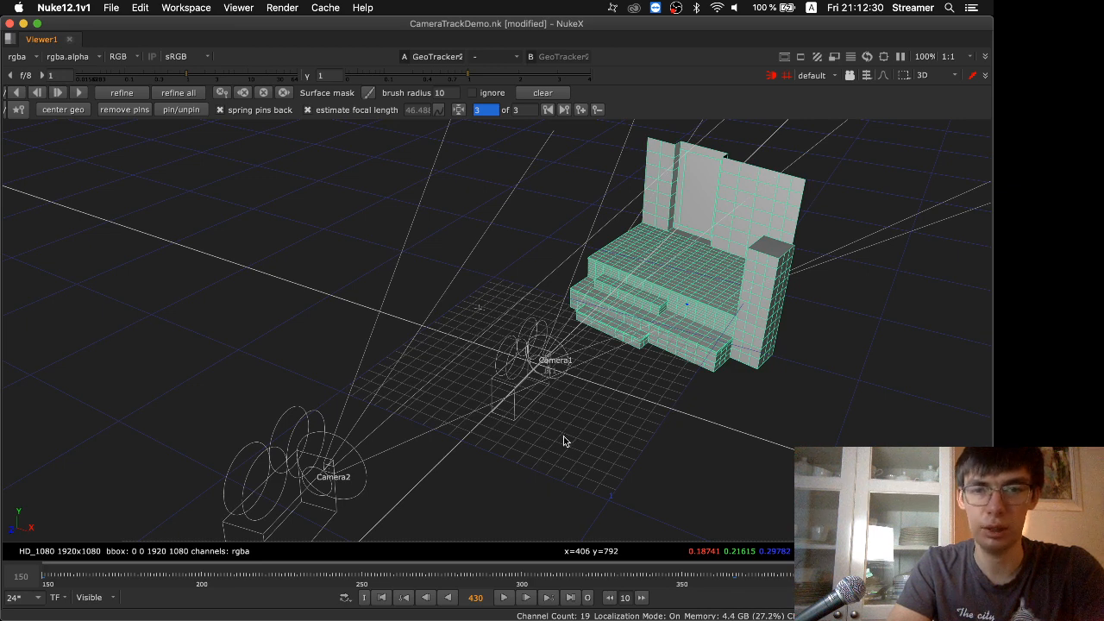
{"action": "right_click_drag", "start_coordinate": [563, 434], "coordinate": [569, 535], "text": "alt"}
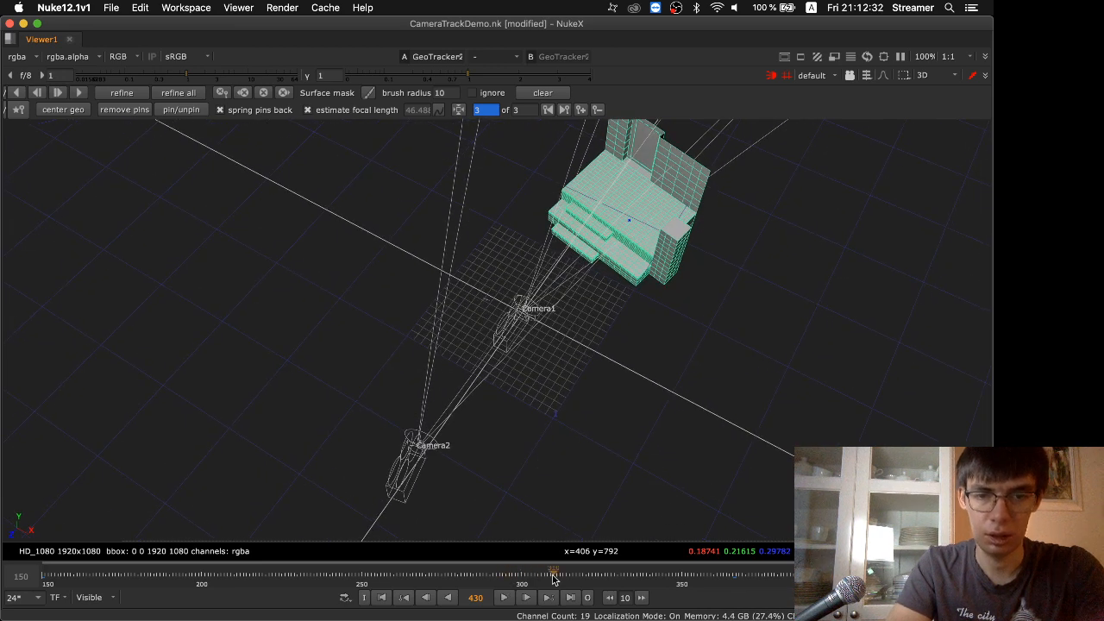
{"action": "left_click", "coordinate": [508, 598]}
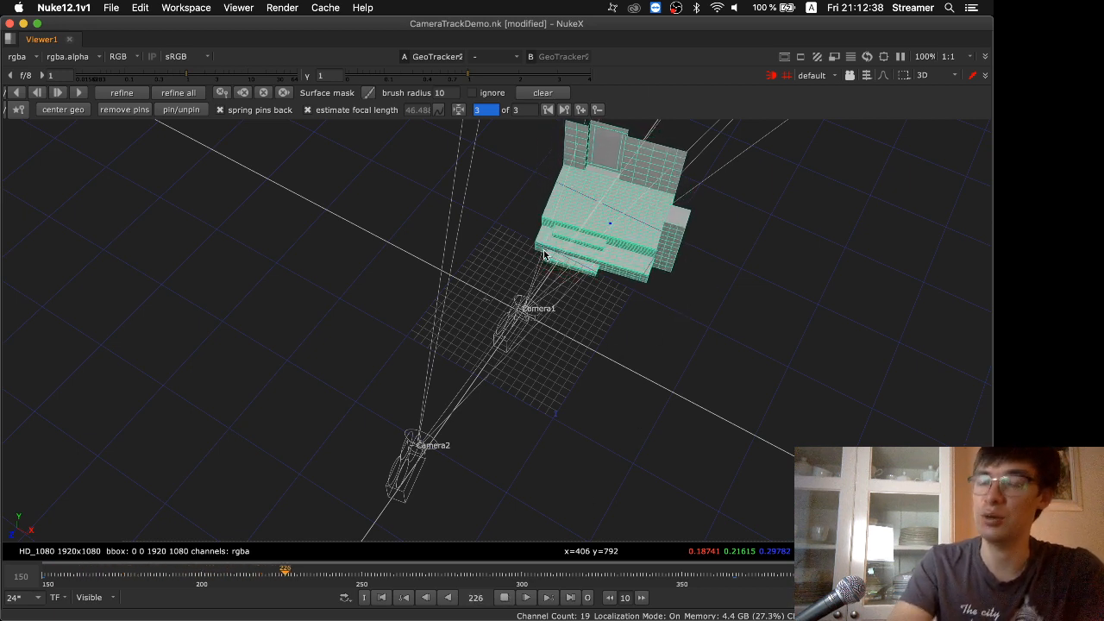
View Scene1 in Viewer1 with GeoTracker2's properties collapsed, and watch Camera2's motion in an enlarged view
{"action": "key", "text": "space"}
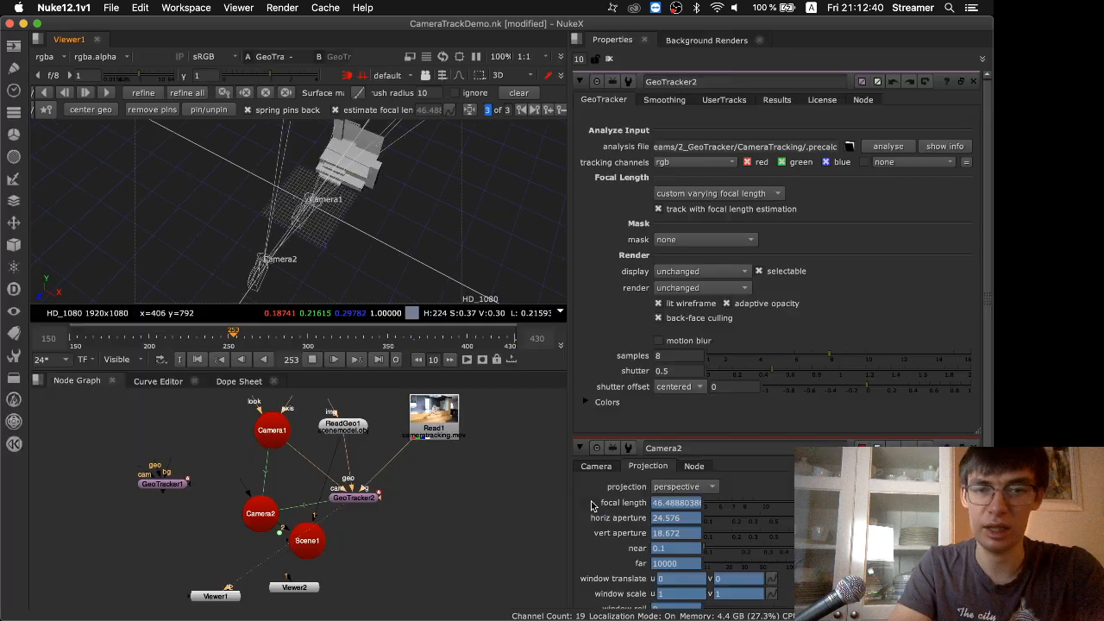
{"action": "left_click", "coordinate": [307, 540]}
{"action": "key", "text": "1"}
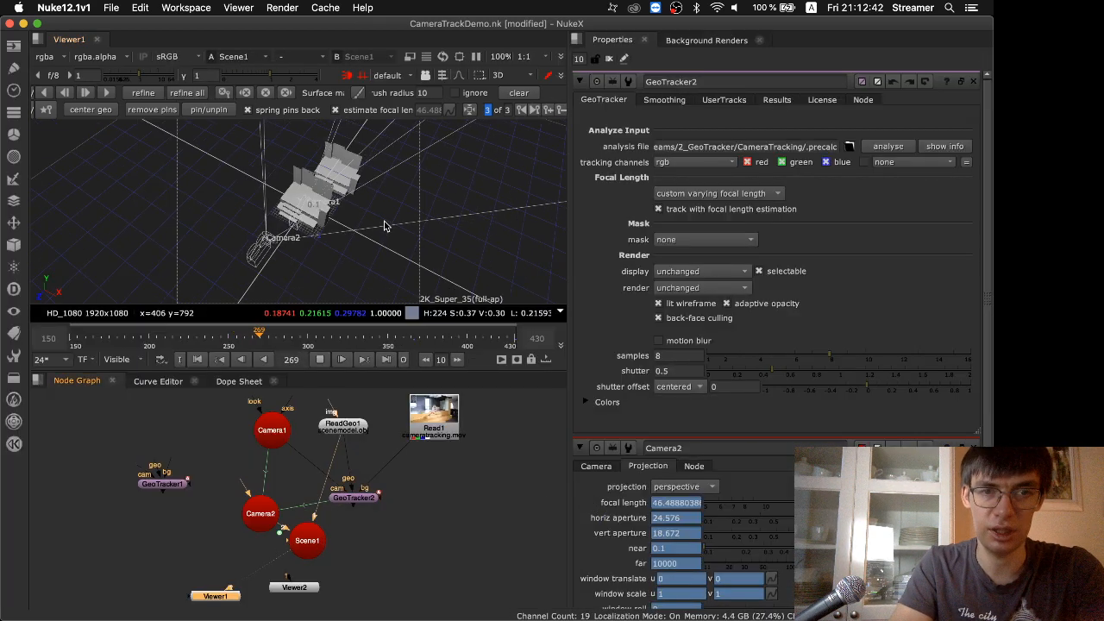
{"action": "left_click", "coordinate": [580, 81]}
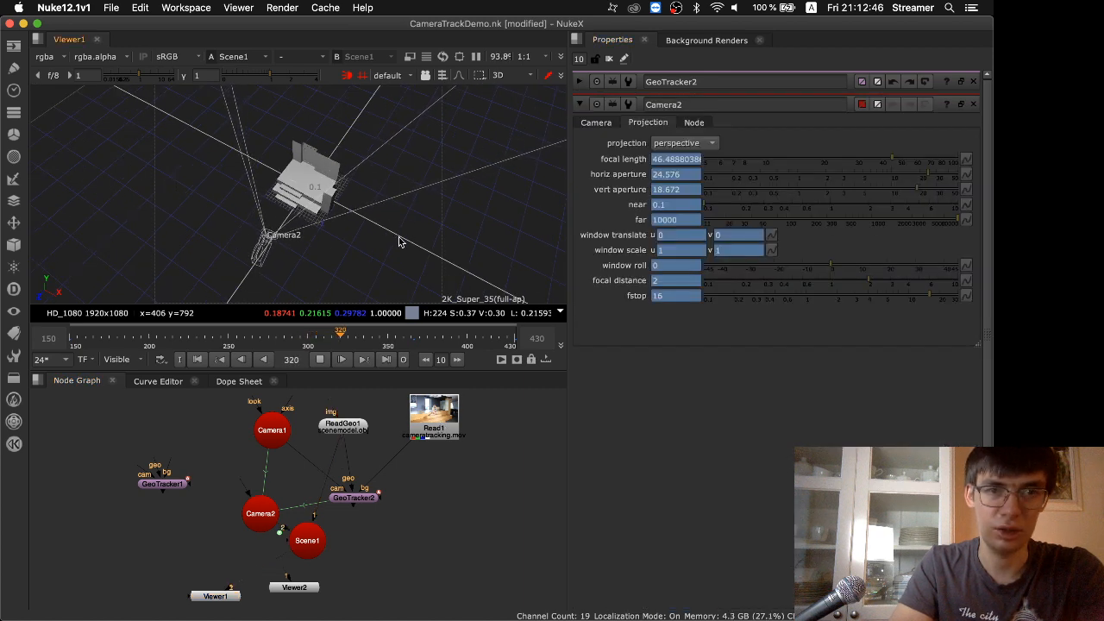
{"action": "key", "text": "space"}
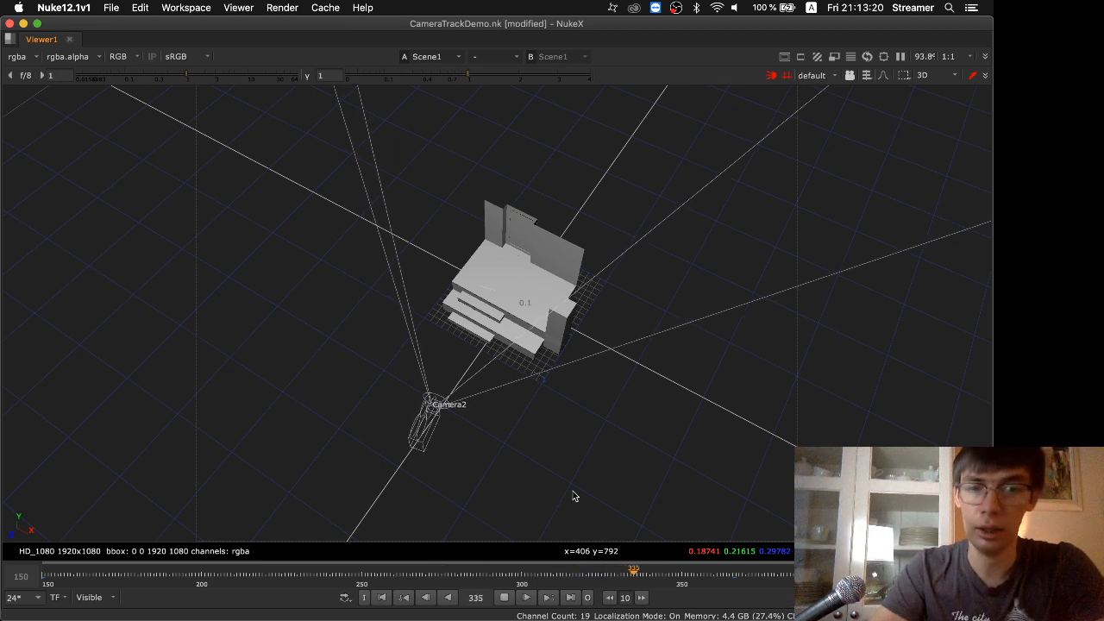
{"action": "key", "text": "space"}
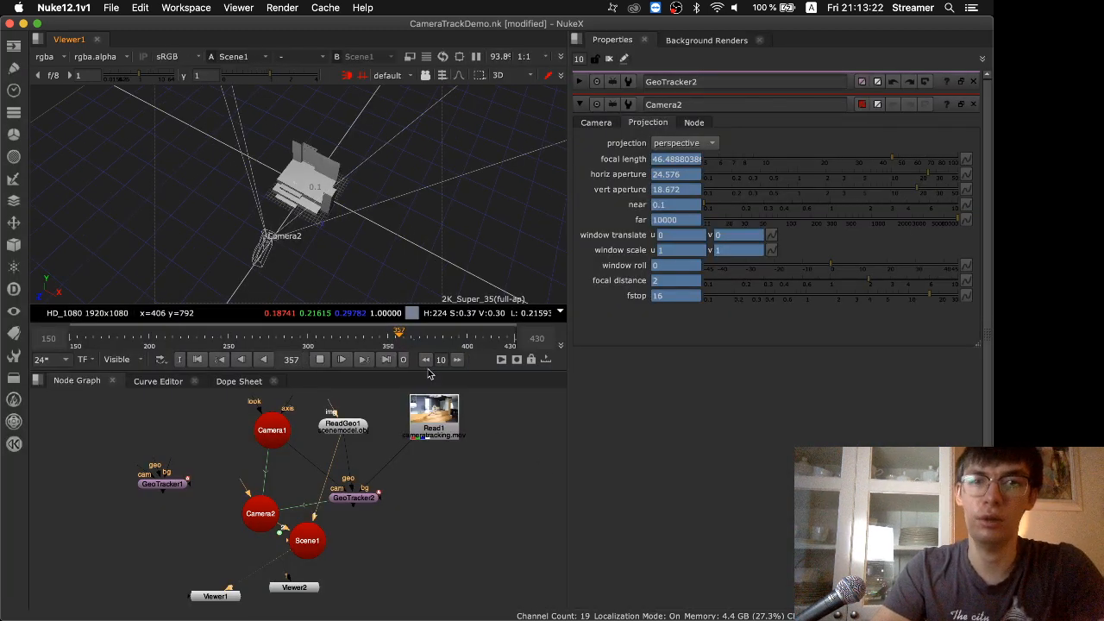
{"action": "key", "text": "super+Tab"}
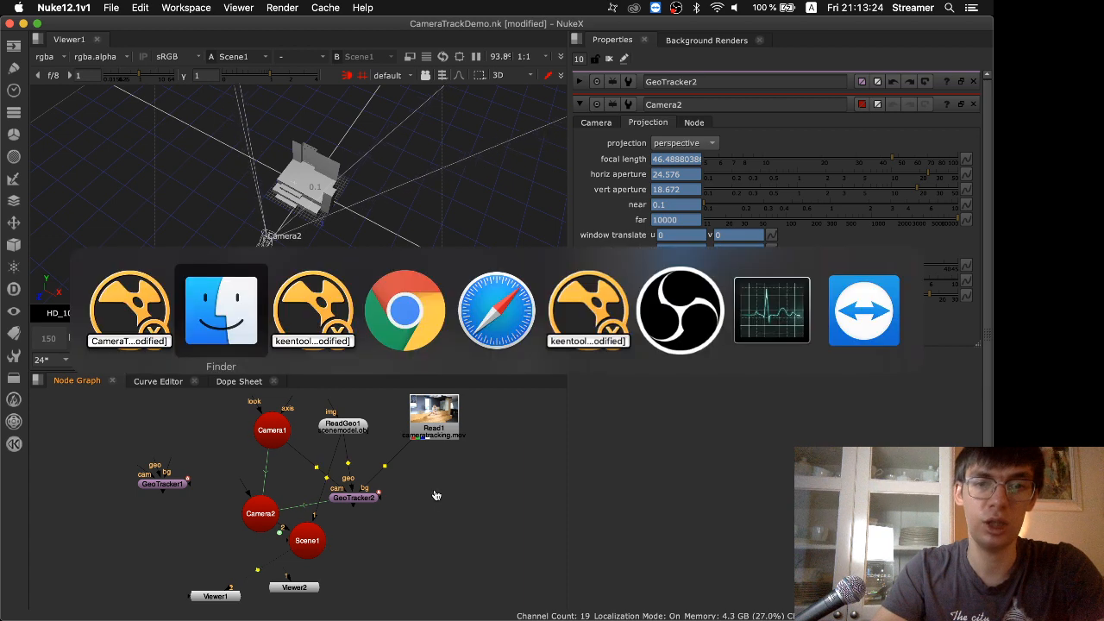
{"action": "key", "text": "Escape"}
{"action": "key", "text": "ctrl+Right"}
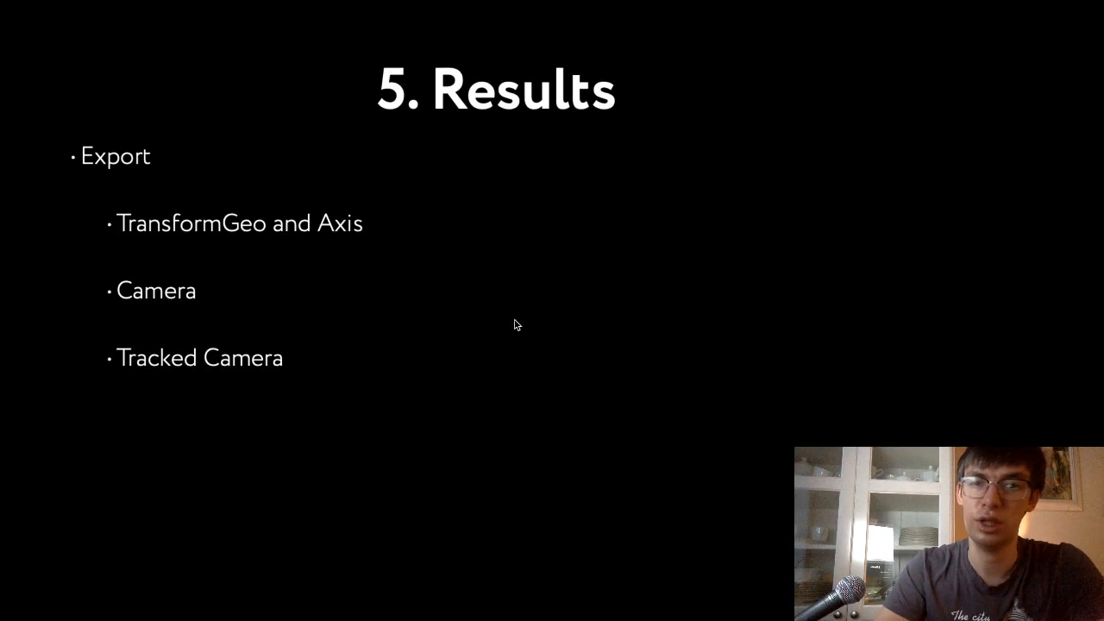
{"action": "key", "text": "Right"}
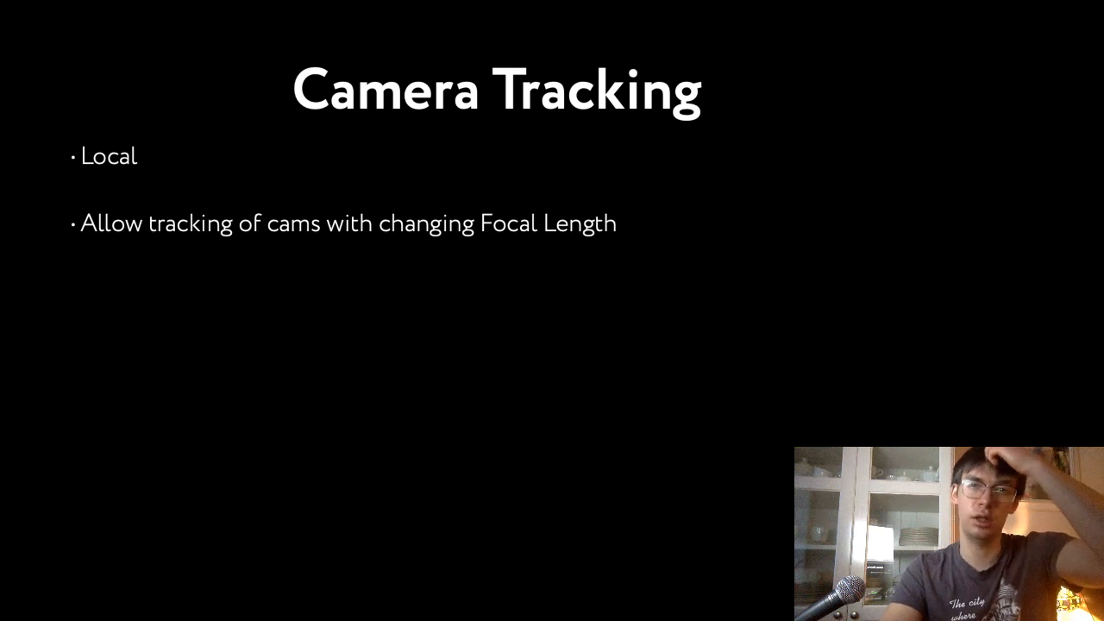
{"action": "key", "text": "ctrl+Left"}
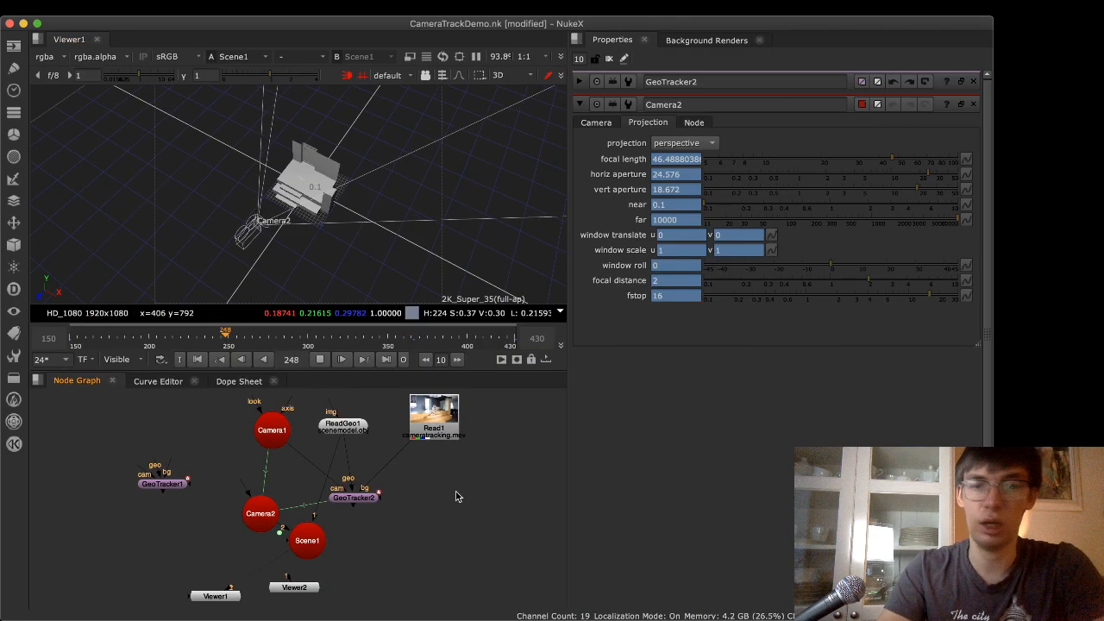
View Read1's footage in Viewer1, stop the playback and go to frame 276
{"action": "left_click", "coordinate": [439, 437]}
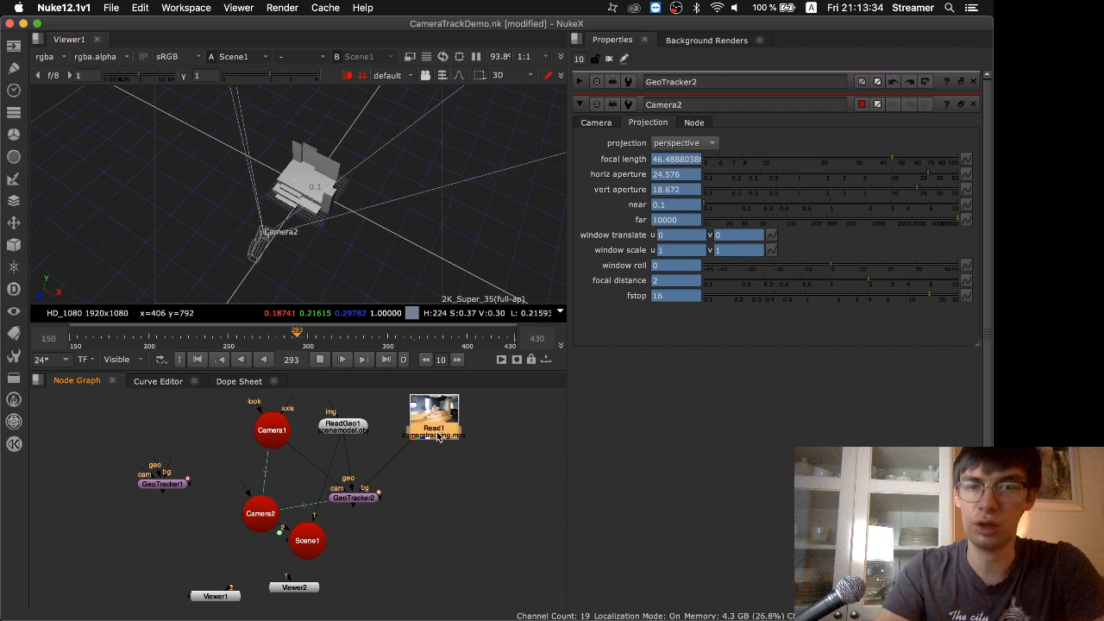
{"action": "key", "text": "1"}
{"action": "left_click", "coordinate": [320, 360]}
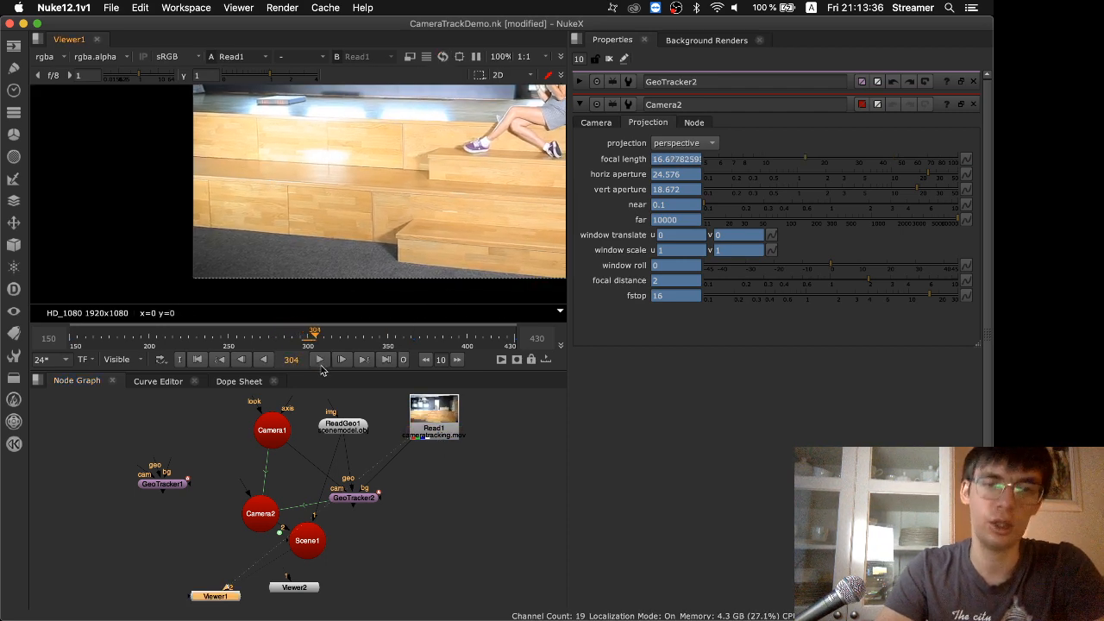
{"action": "middle_click_drag", "start_coordinate": [463, 143], "coordinate": [377, 235]}
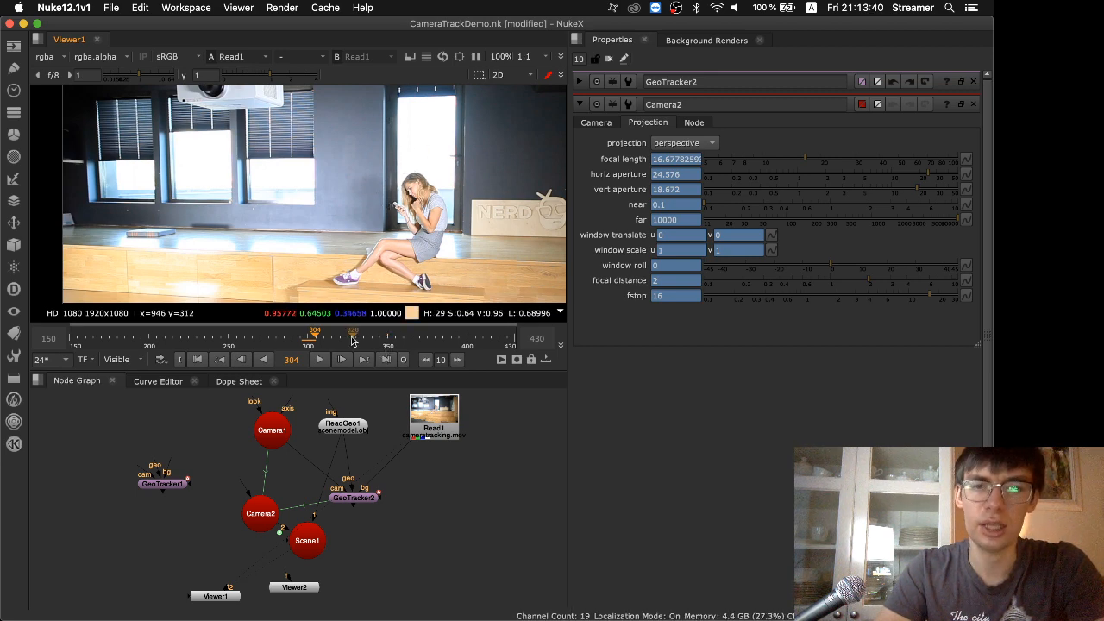
{"action": "left_click_drag", "start_coordinate": [514, 338], "coordinate": [260, 337]}
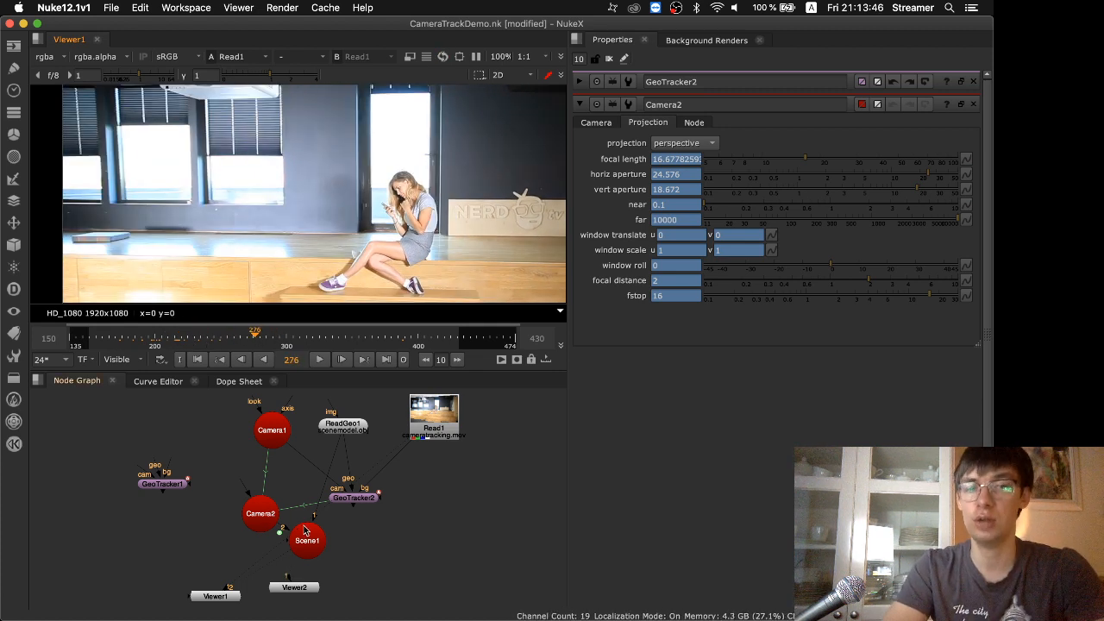
Move Scene1 away from Camera2 in the node graph and add a GeoTracker node beyond it
{"action": "left_click_drag", "start_coordinate": [303, 529], "coordinate": [364, 540]}
{"action": "left_click_drag", "start_coordinate": [274, 525], "coordinate": [271, 525]}
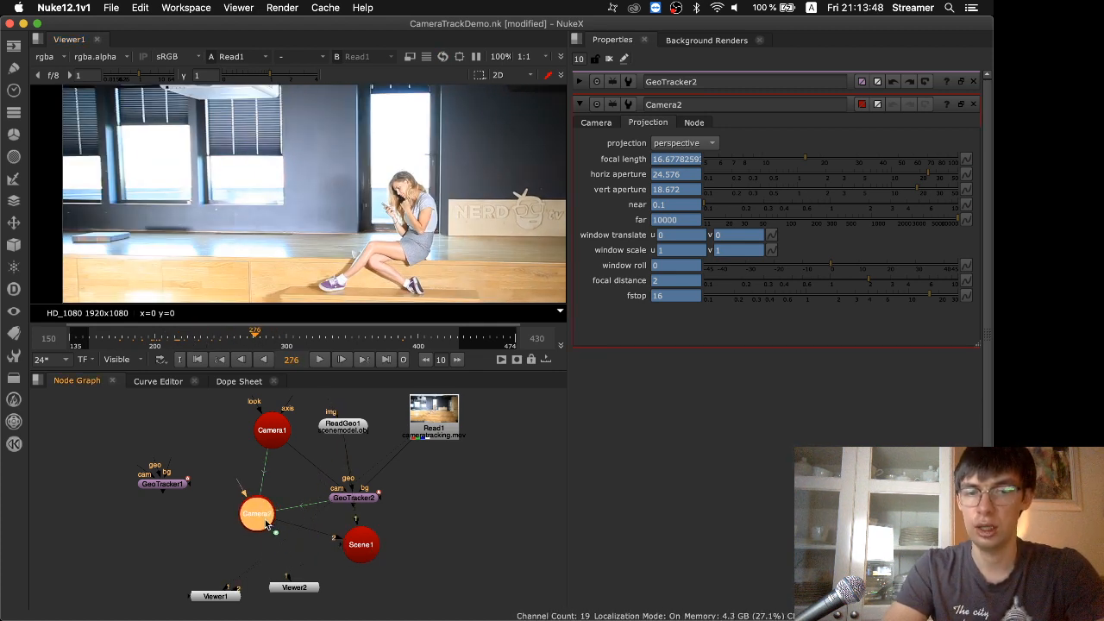
{"action": "left_click", "coordinate": [457, 571]}
{"action": "key", "text": "Tab"}
{"action": "type", "text": "geotr"}
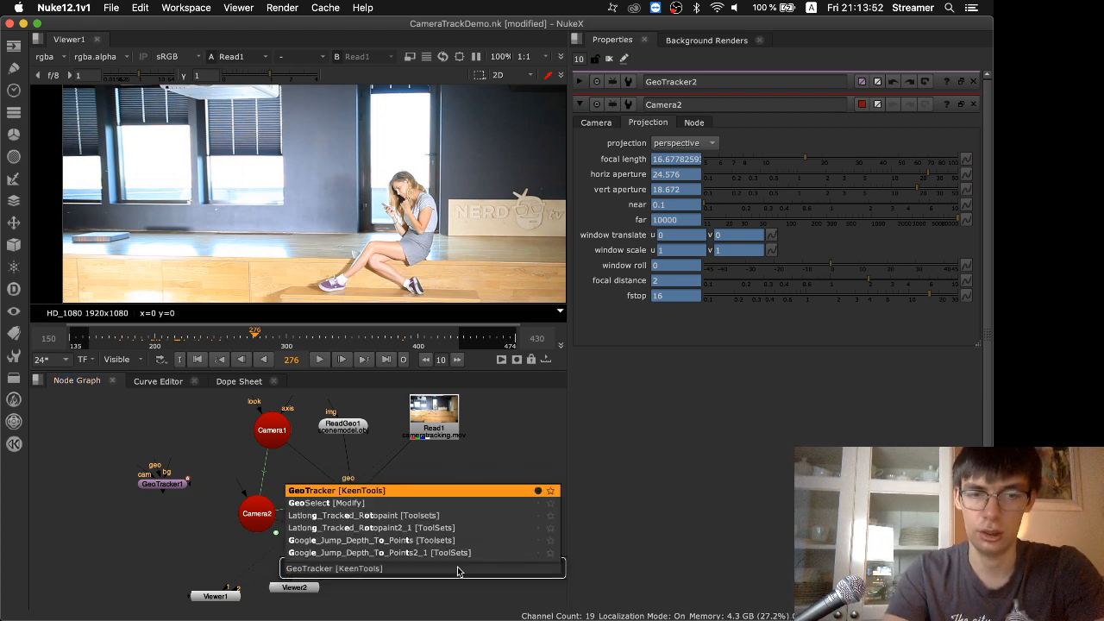
{"action": "key", "text": "Return"}
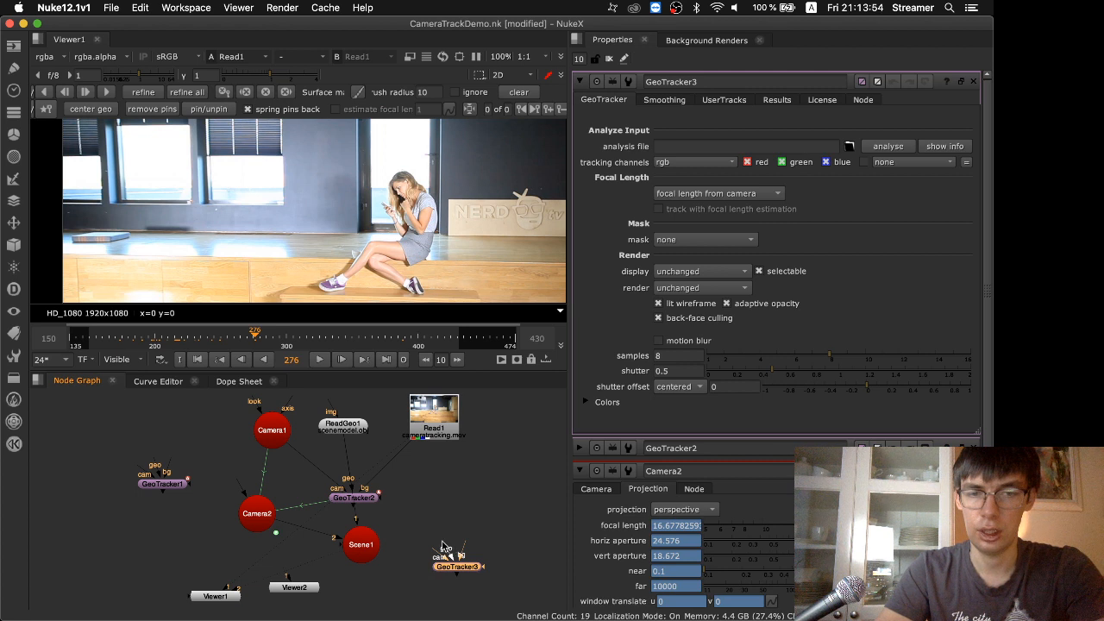
Add a FaceBuilder node above GeoTracker3, wire it to the geo input with Camera2 in the cam input, and move it aside
{"action": "left_click", "coordinate": [448, 526]}
{"action": "key", "text": "Tab"}
{"action": "type", "text": "face"}
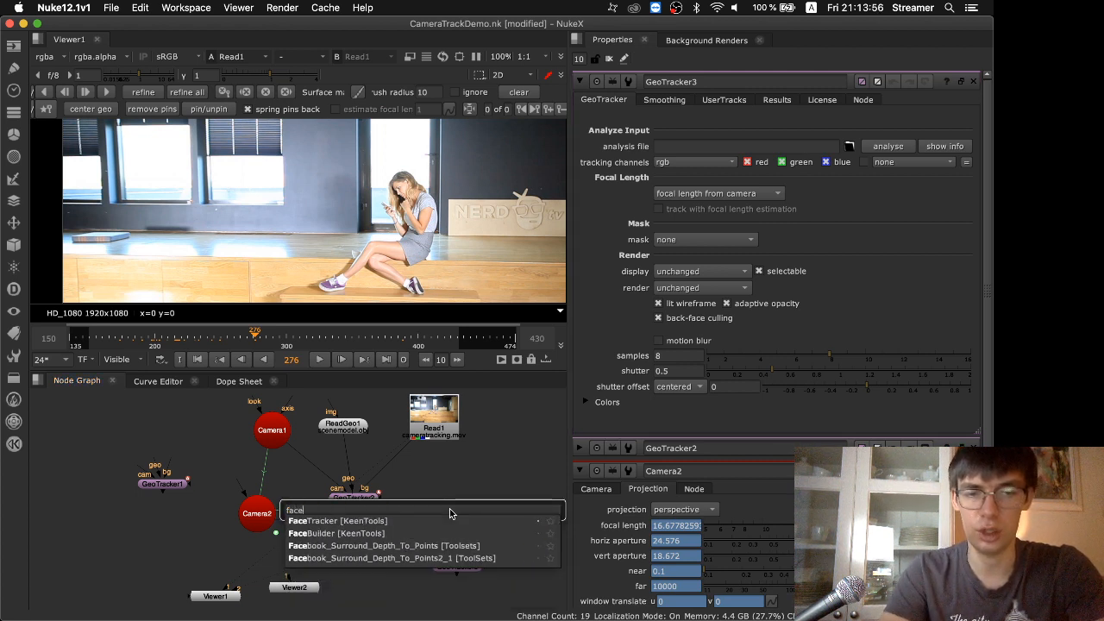
{"action": "key", "text": "Down"}
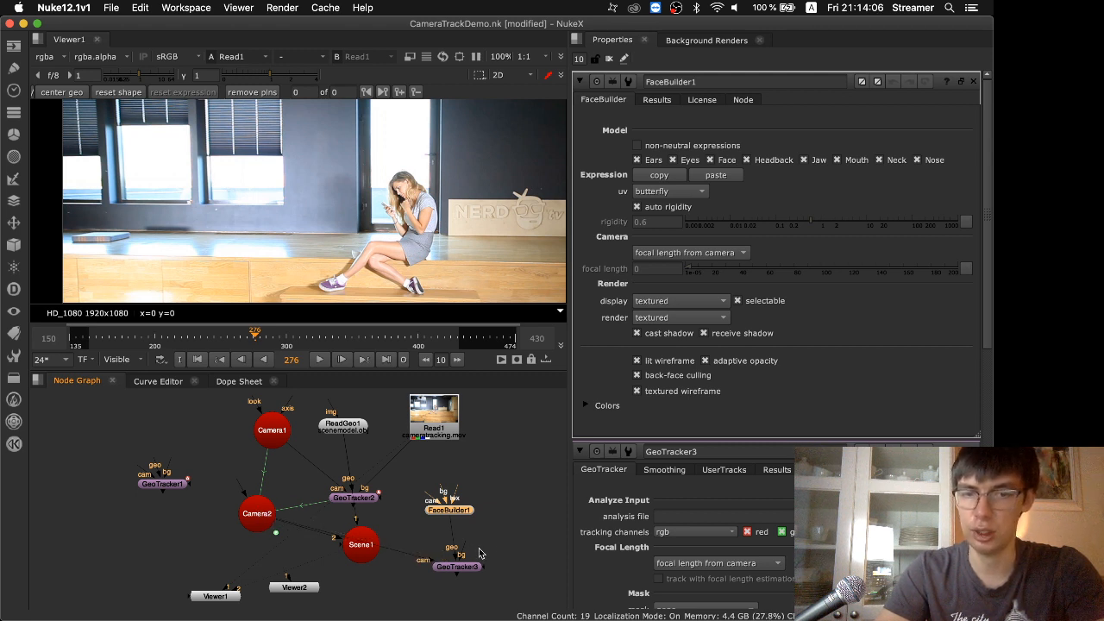
{"action": "left_click_drag", "start_coordinate": [463, 510], "coordinate": [530, 512]}
View GeoTracker3 over the footage and use pins to place the head model roughly over the woman's head at frame 276
{"action": "double_click", "coordinate": [464, 570]}
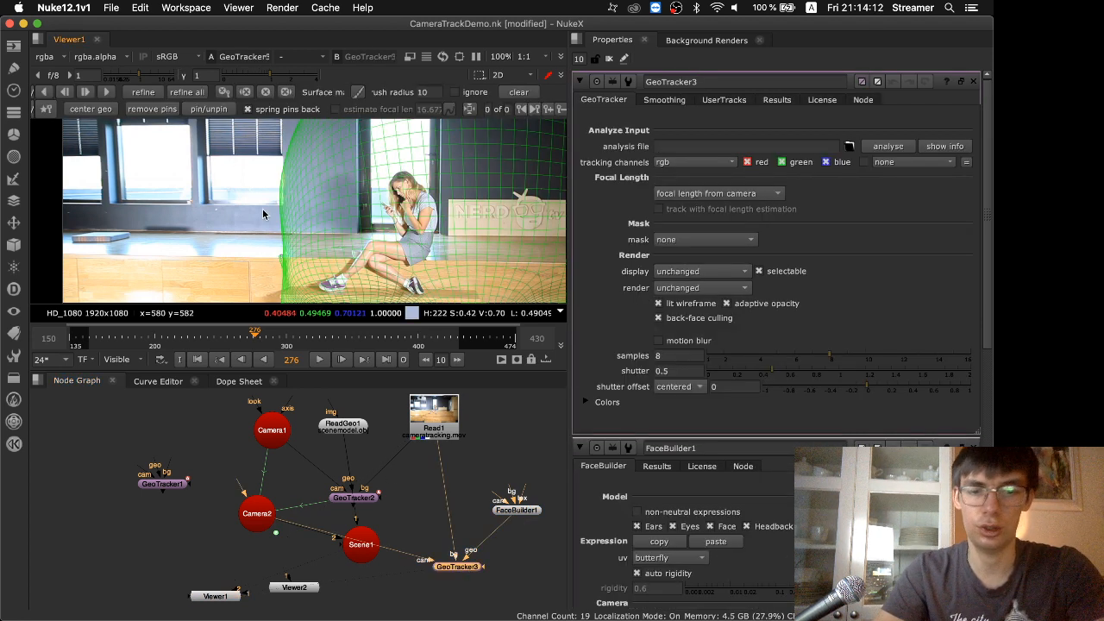
{"action": "scroll", "coordinate": [262, 209], "scroll_direction": "down", "scroll_amount": 3}
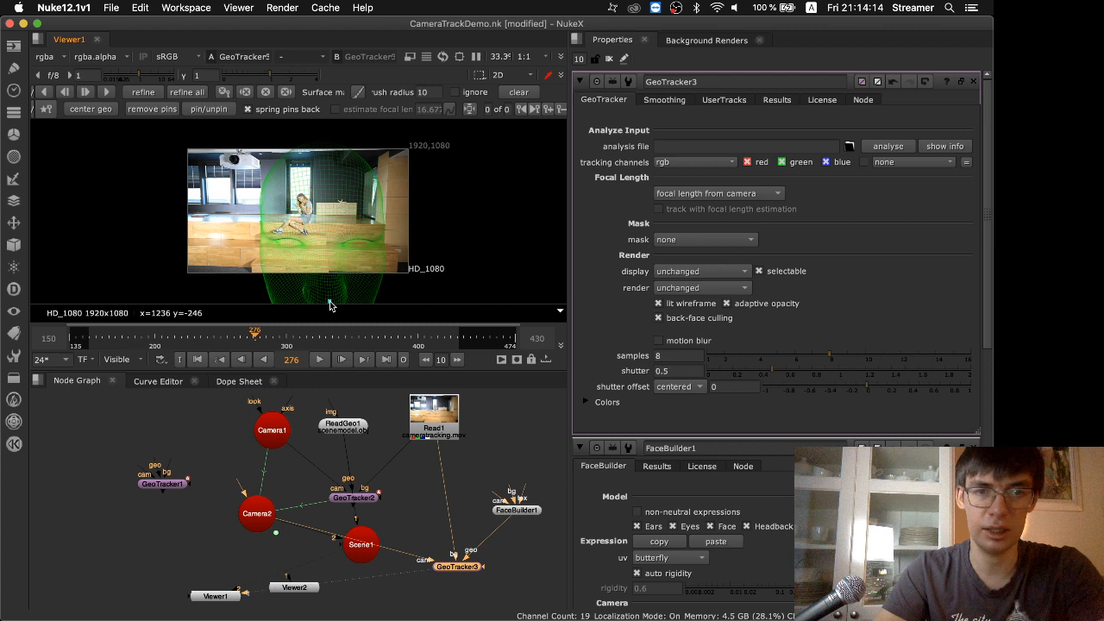
{"action": "left_click_drag", "start_coordinate": [329, 301], "coordinate": [300, 199]}
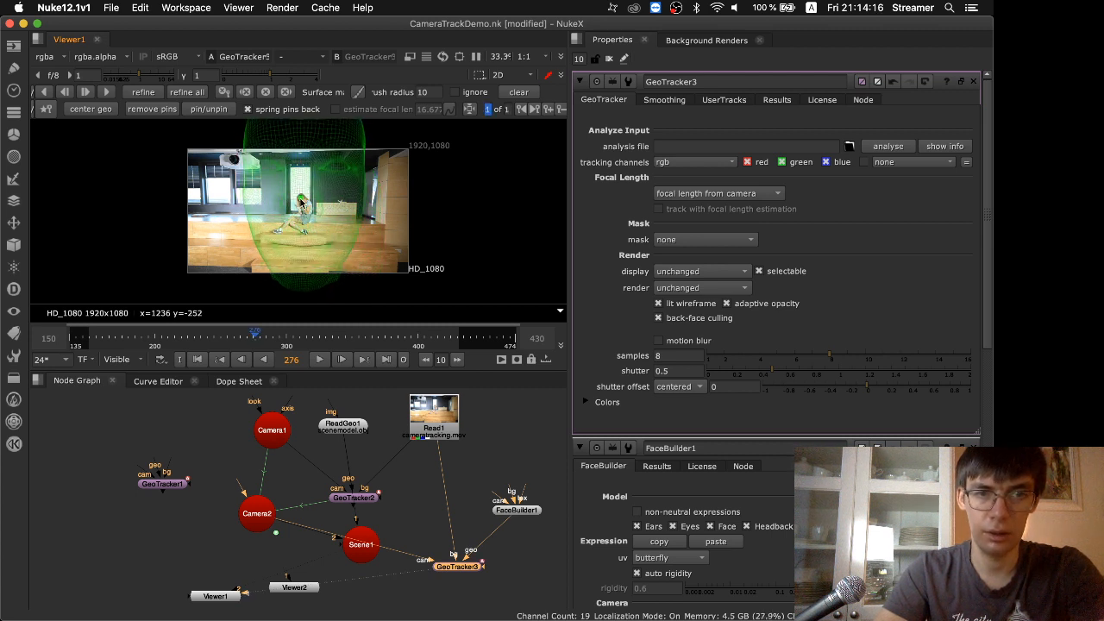
{"action": "left_click_drag", "start_coordinate": [351, 168], "coordinate": [307, 200]}
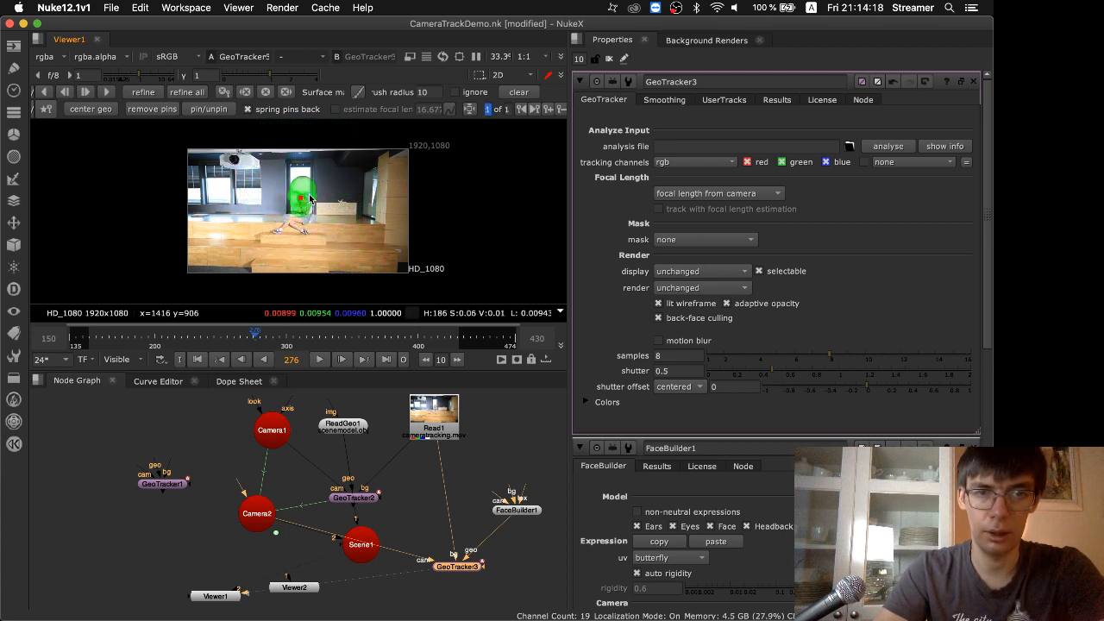
{"action": "key", "text": "space"}
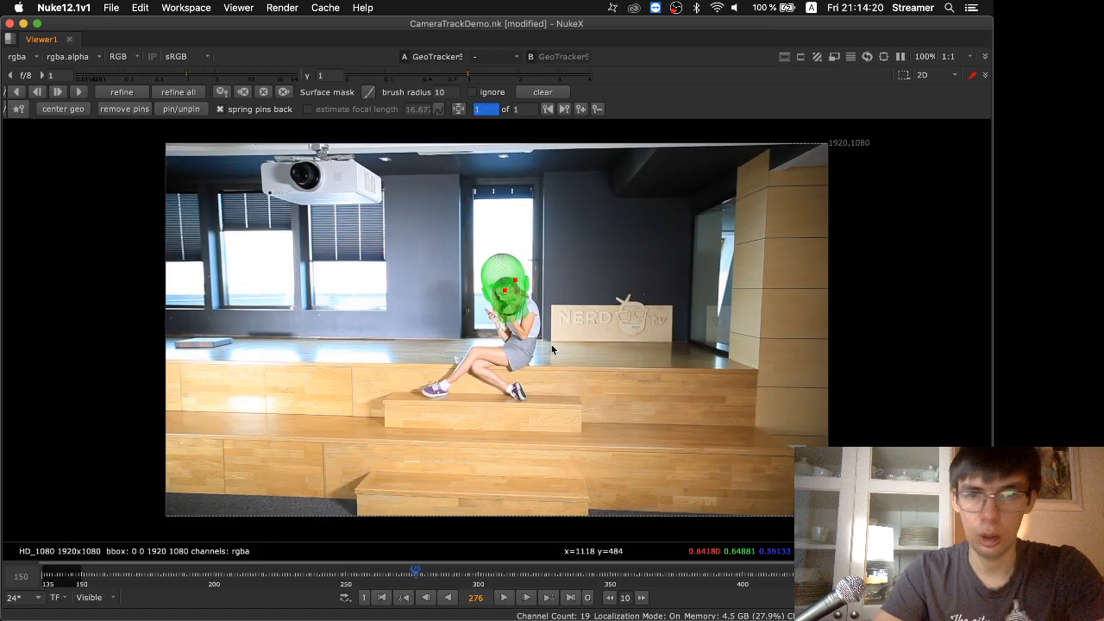
Pin the head model to the woman's eye, nose, forehead and ear so it matches her face at frame 276
{"action": "scroll", "coordinate": [490, 278], "scroll_direction": "up", "scroll_amount": 5}
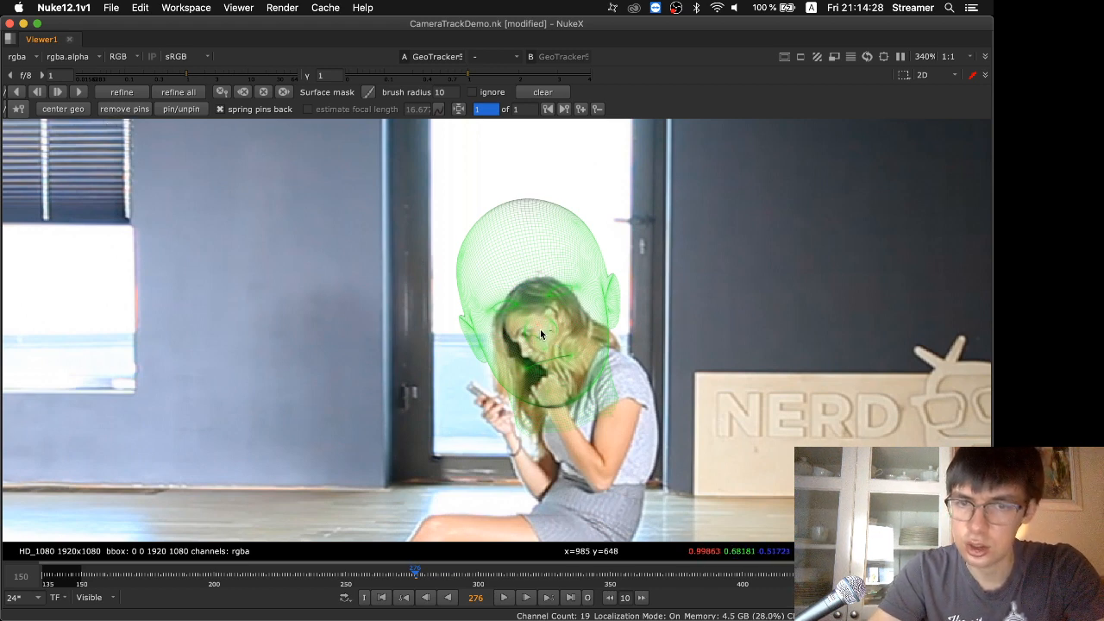
{"action": "left_click_drag", "start_coordinate": [540, 329], "coordinate": [522, 355]}
{"action": "mouse_move", "coordinate": [535, 313]}
{"action": "left_mouse_down"}
{"action": "mouse_move", "coordinate": [524, 337]}
{"action": "mouse_move", "coordinate": [553, 315]}
{"action": "mouse_move", "coordinate": [518, 305]}
{"action": "left_mouse_up"}
{"action": "left_click_drag", "start_coordinate": [521, 351], "coordinate": [544, 389]}
{"action": "scroll", "coordinate": [520, 349], "scroll_direction": "up", "scroll_amount": 10}
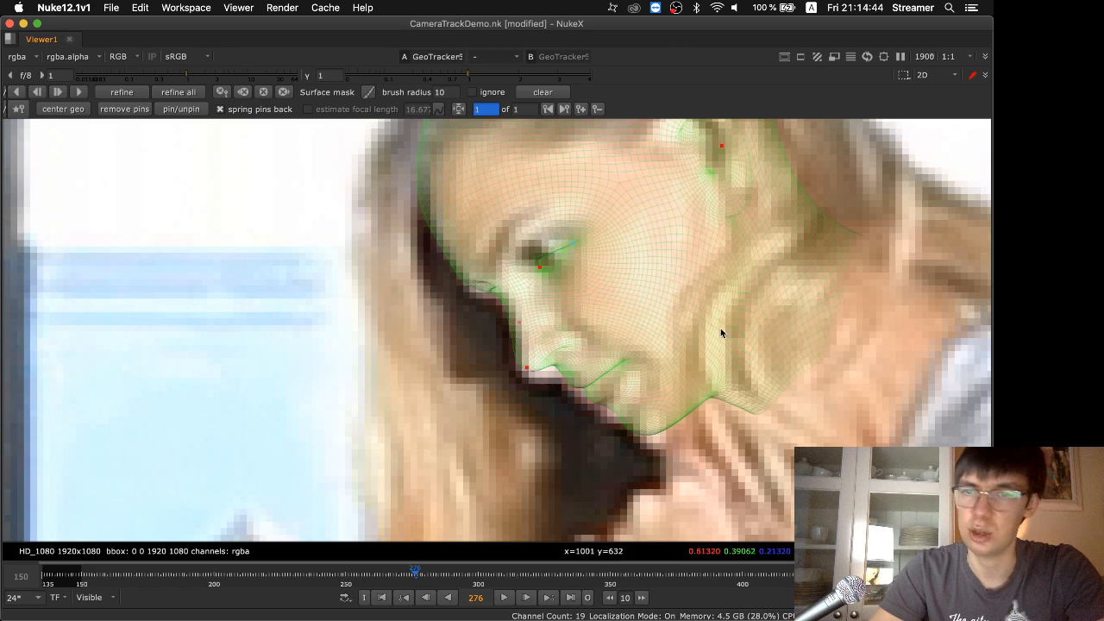
{"action": "scroll", "coordinate": [723, 334], "scroll_direction": "down", "scroll_amount": 7}
{"action": "scroll", "coordinate": [722, 334], "scroll_direction": "down", "scroll_amount": 3}
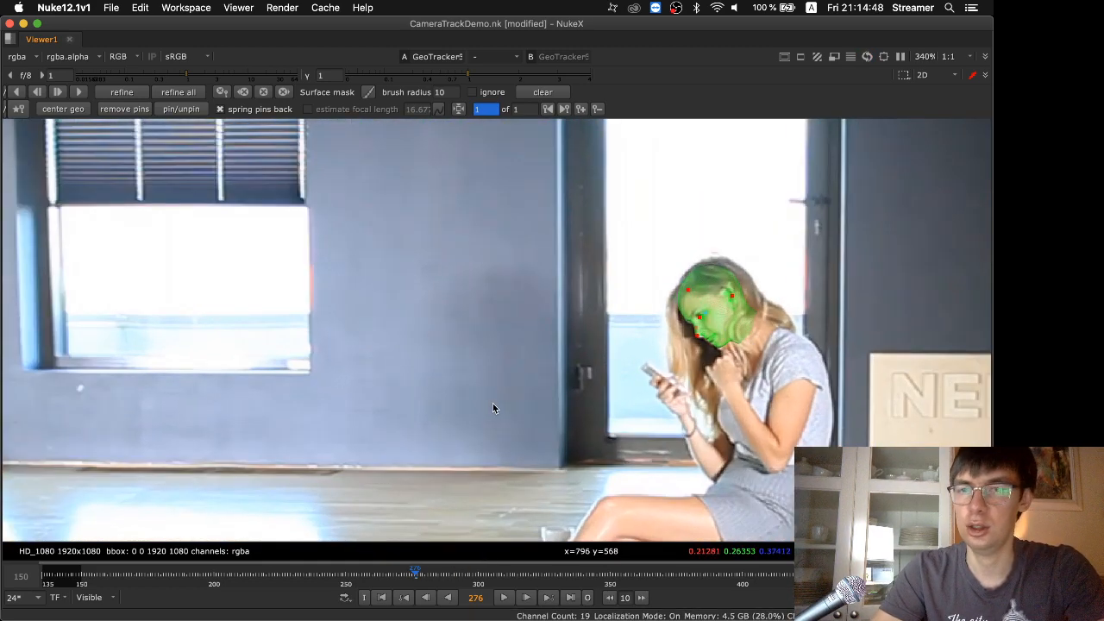
{"action": "key", "text": "space"}
{"action": "key", "text": "space"}
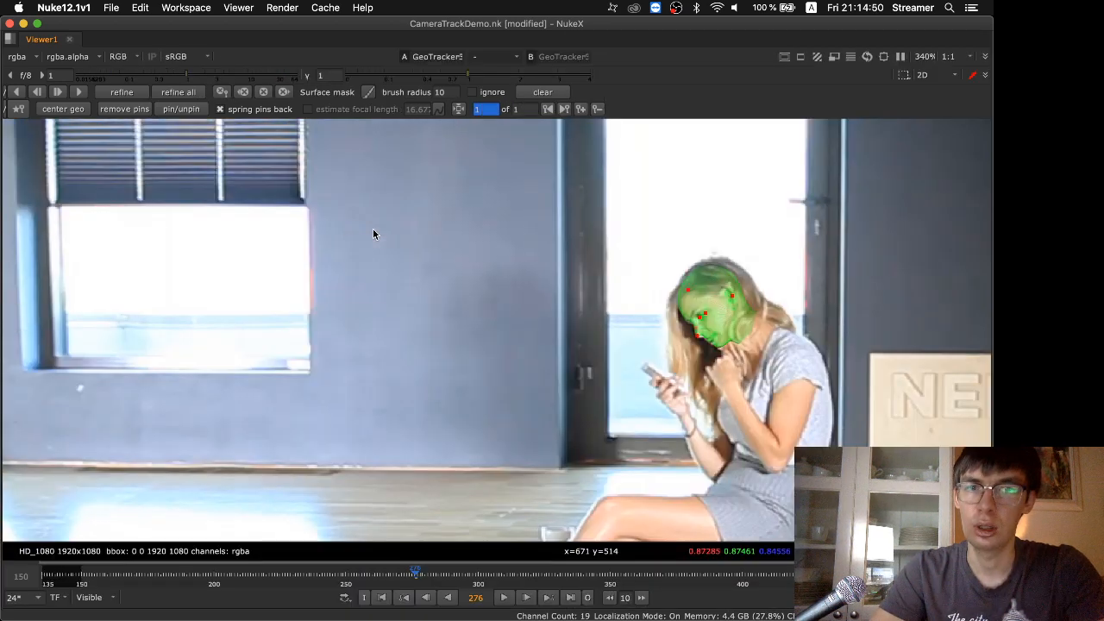
Go to frame 336, open ReadGeo1's properties, and examine the head model's placement in the 3D view and over the footage
{"action": "left_click_drag", "start_coordinate": [415, 571], "coordinate": [574, 576]}
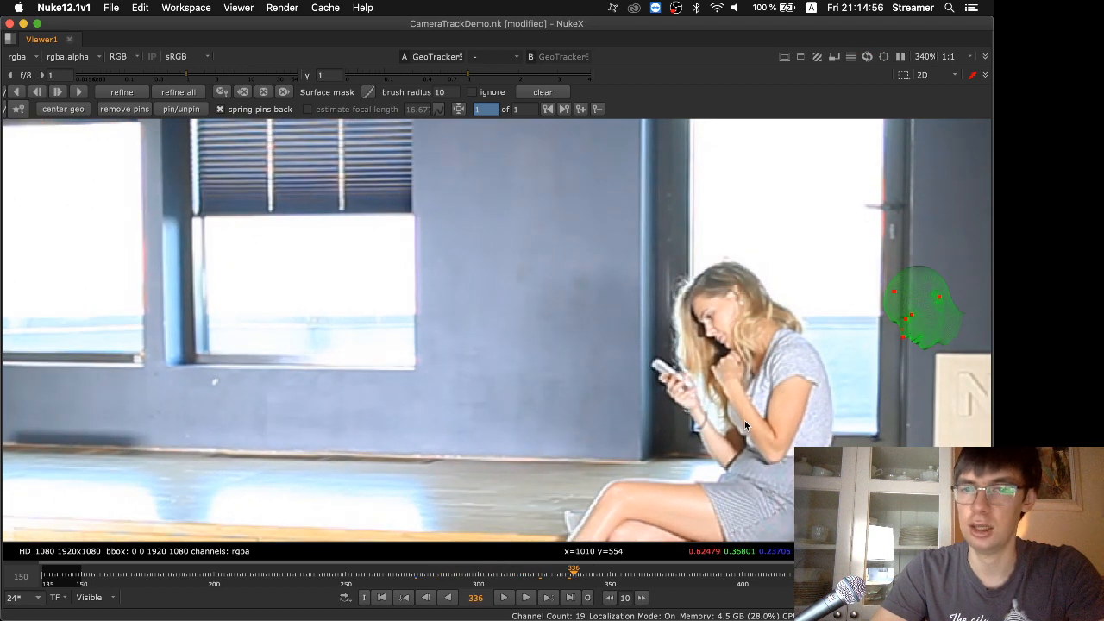
{"action": "key", "text": "Tab"}
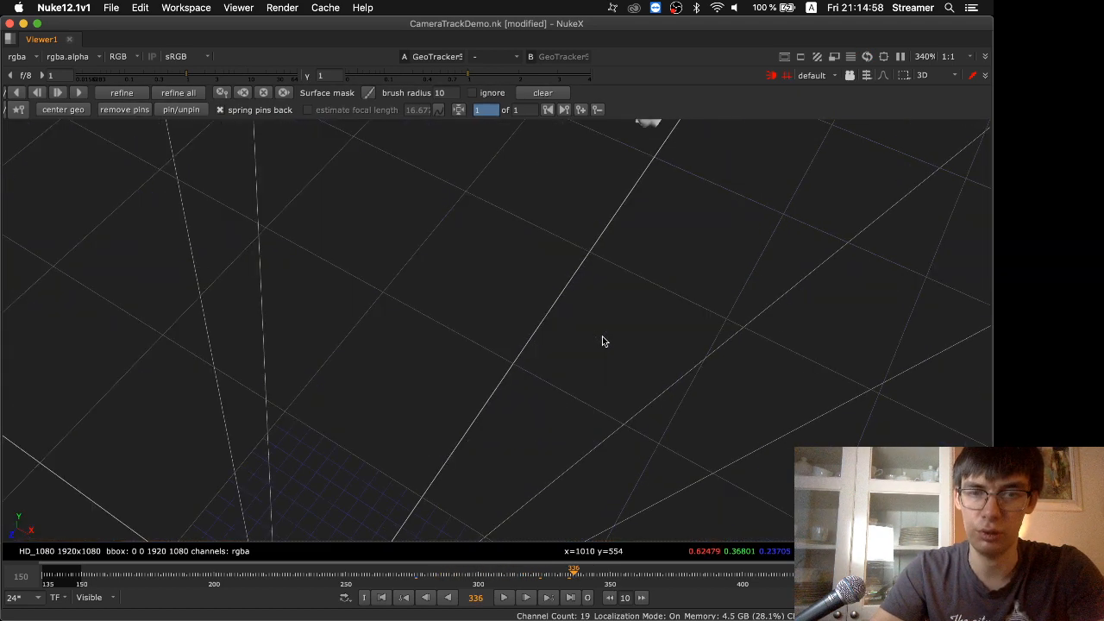
{"action": "key", "text": "space"}
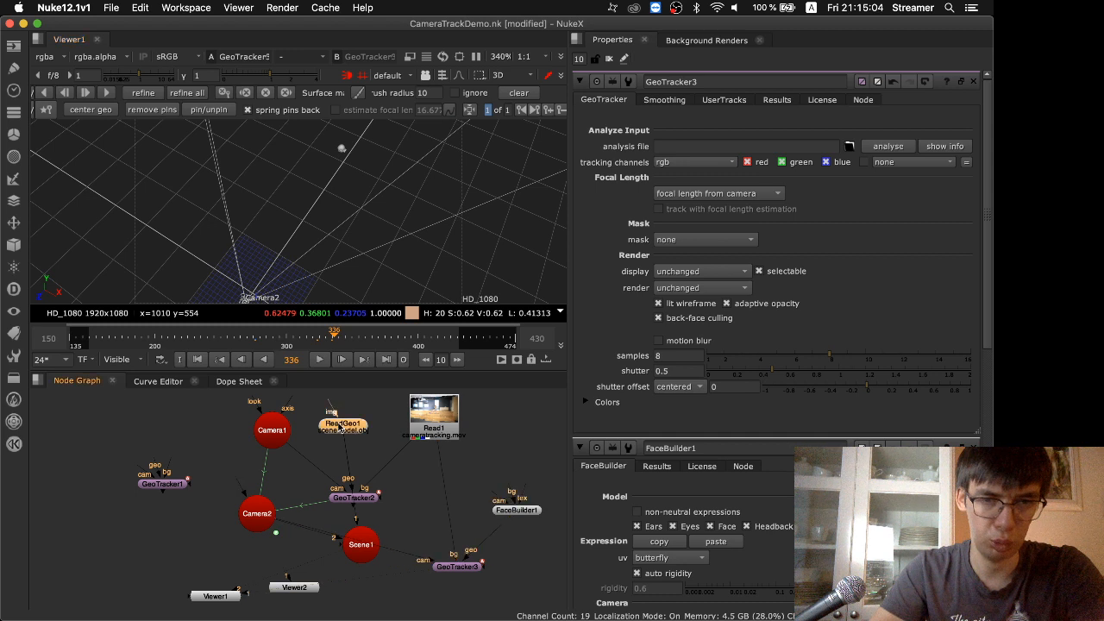
{"action": "double_click", "coordinate": [342, 425]}
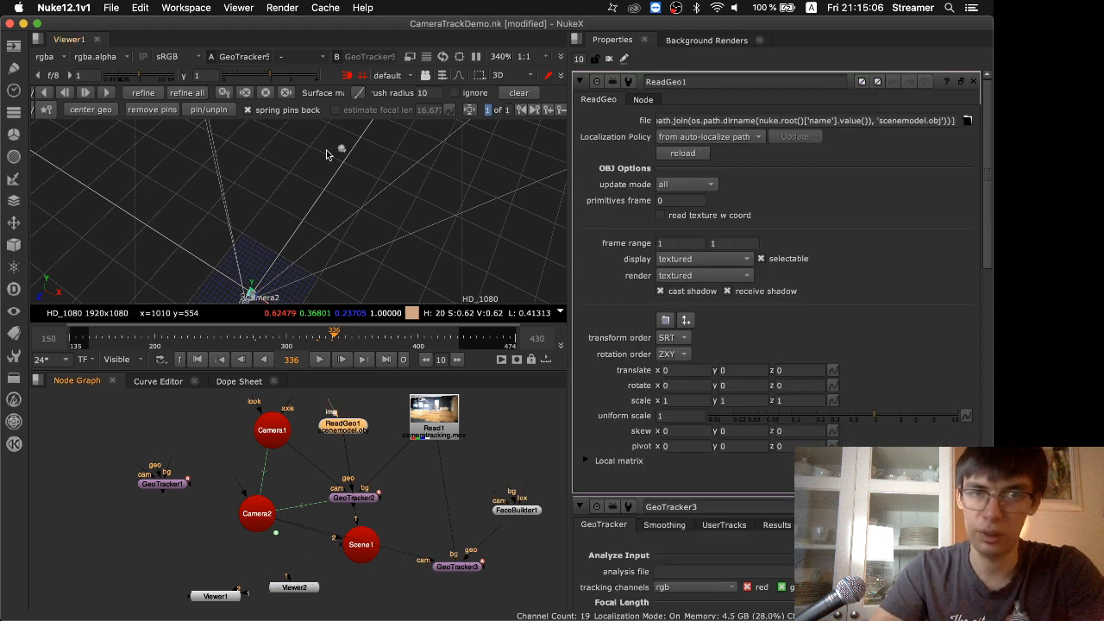
{"action": "left_click", "coordinate": [329, 234]}
{"action": "key", "text": "f"}
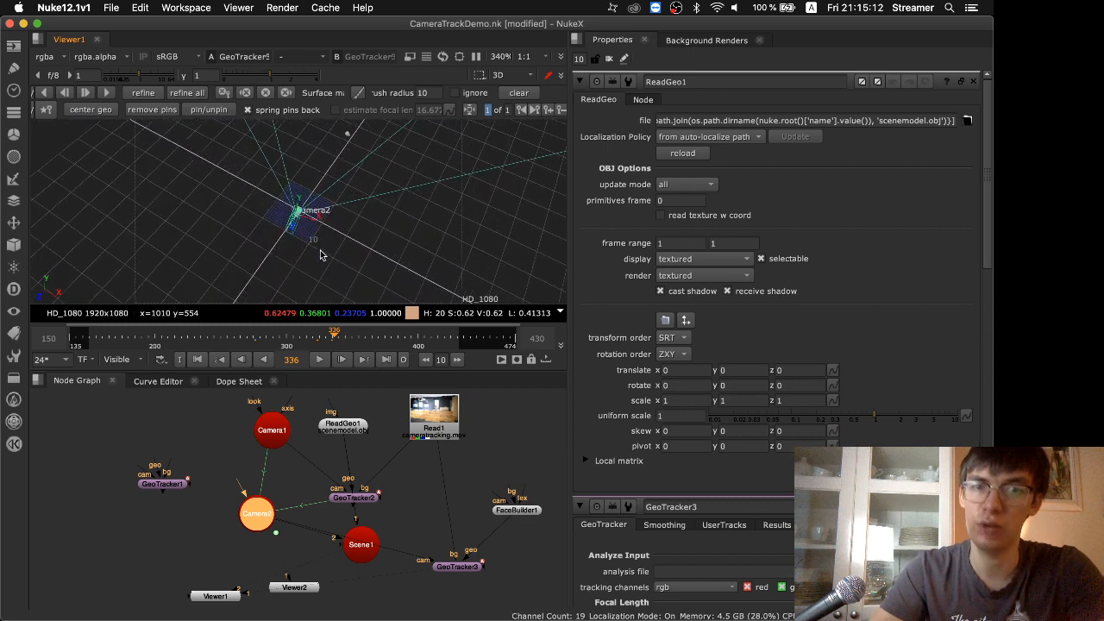
{"action": "key", "text": "Tab"}
{"action": "key", "text": "f"}
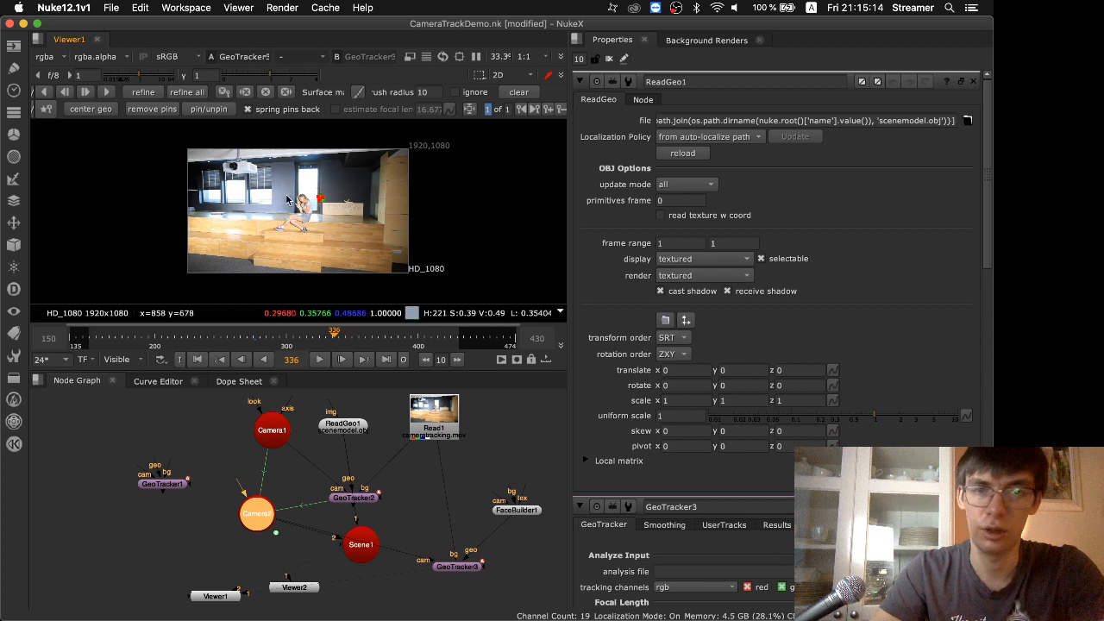
{"action": "scroll", "coordinate": [287, 200], "scroll_direction": "up", "scroll_amount": 8}
{"action": "key", "text": "space"}
{"action": "key", "text": "f"}
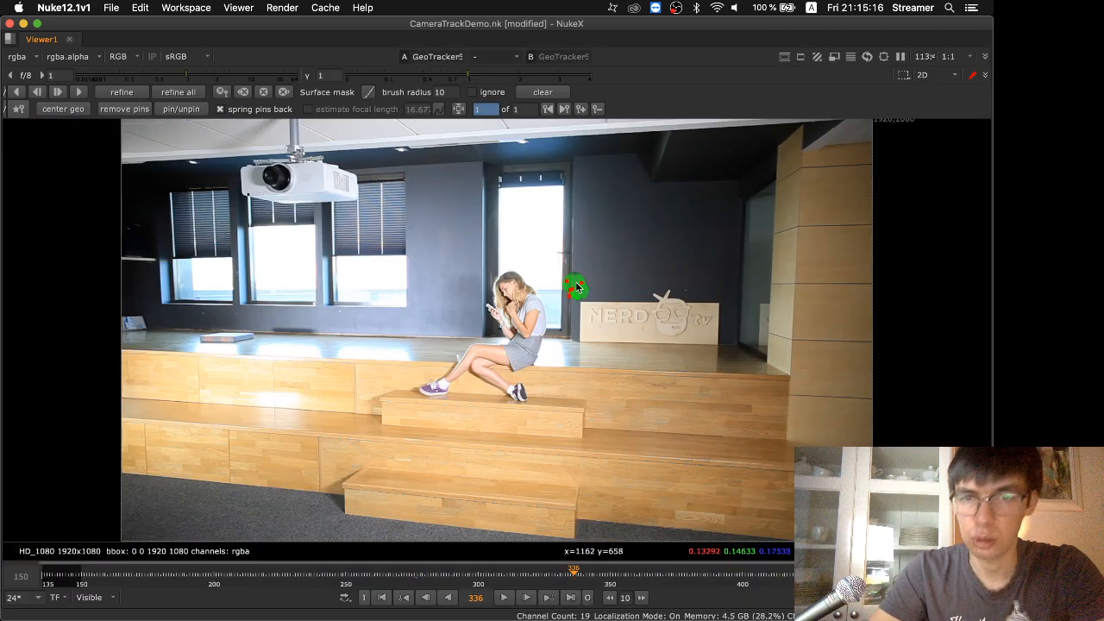
Try a uniform scale of 0.98 on ReadGeo1
{"action": "key", "text": "space"}
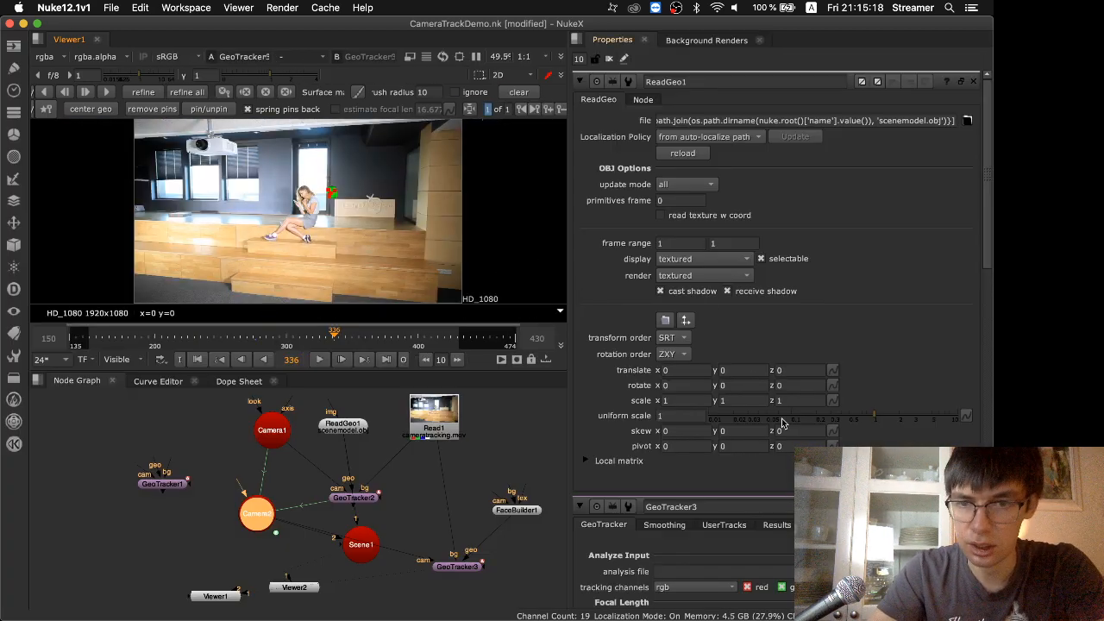
{"action": "left_click", "coordinate": [874, 419]}
{"action": "left_click", "coordinate": [874, 419]}
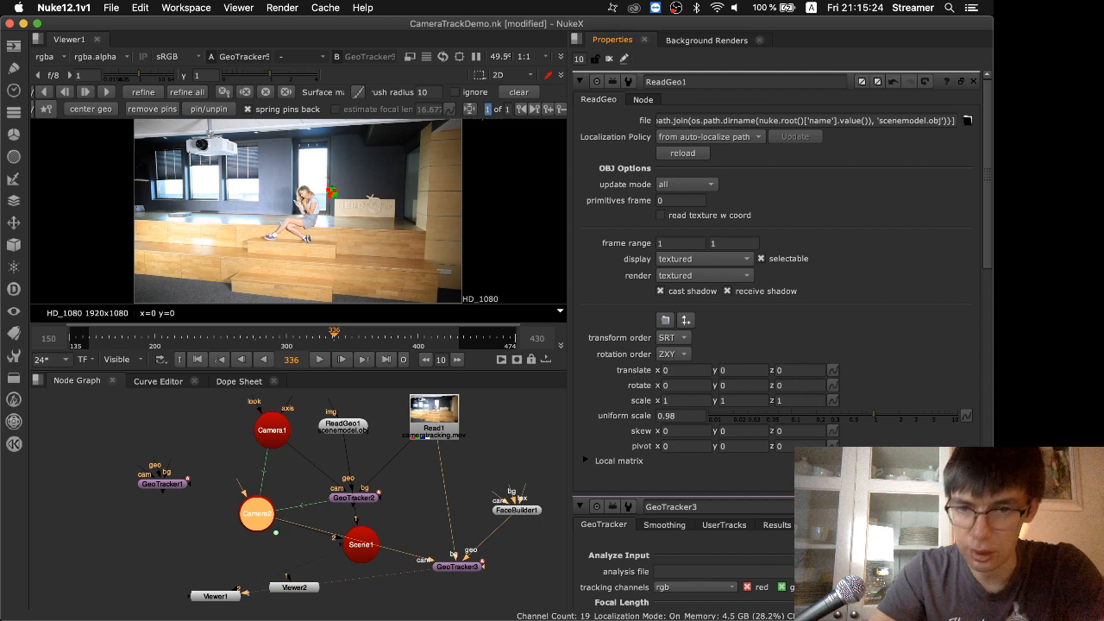
Set GeoTracker3's scale to 0.036 in its results and examine the head's fit in an enlarged view
{"action": "double_click", "coordinate": [455, 569]}
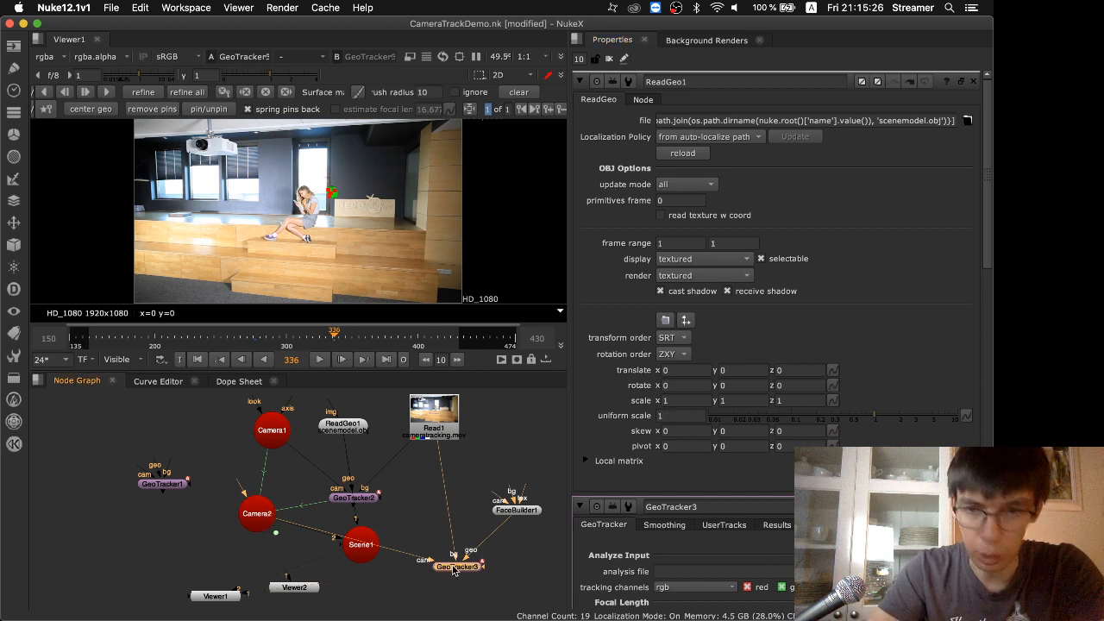
{"action": "left_click", "coordinate": [775, 101]}
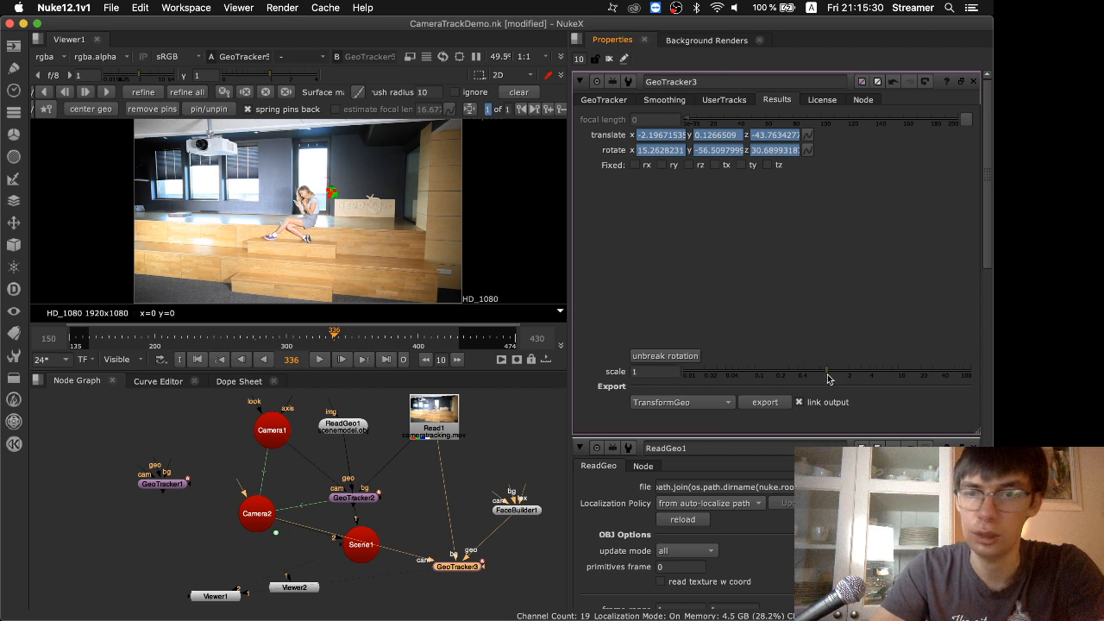
{"action": "left_click_drag", "start_coordinate": [827, 371], "coordinate": [723, 407]}
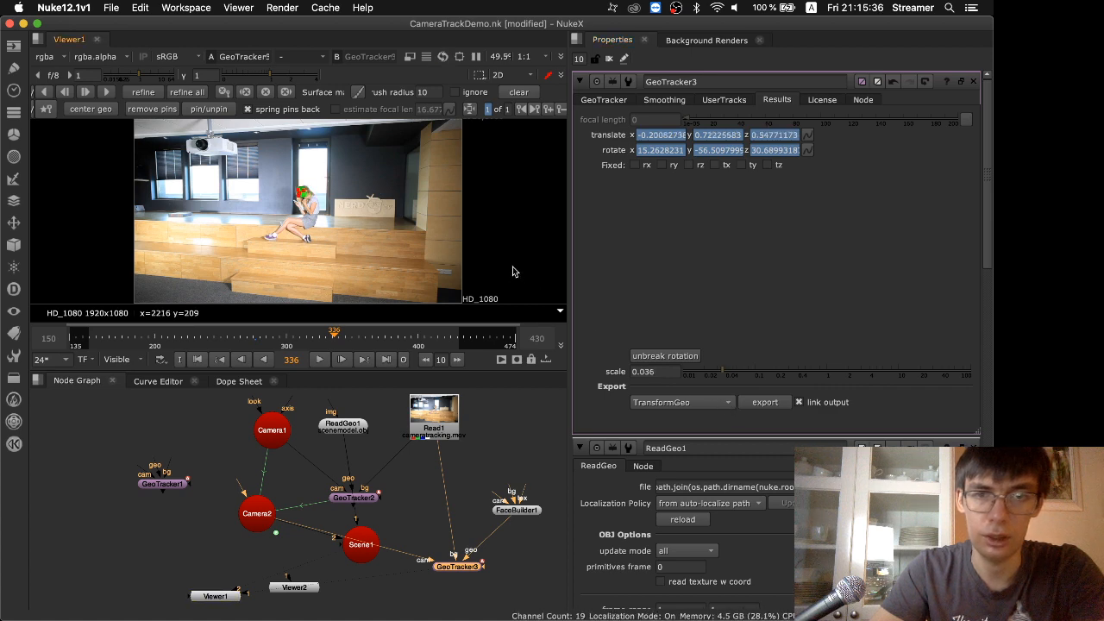
{"action": "key", "text": "space"}
{"action": "scroll", "coordinate": [518, 303], "scroll_direction": "up", "scroll_amount": 5}
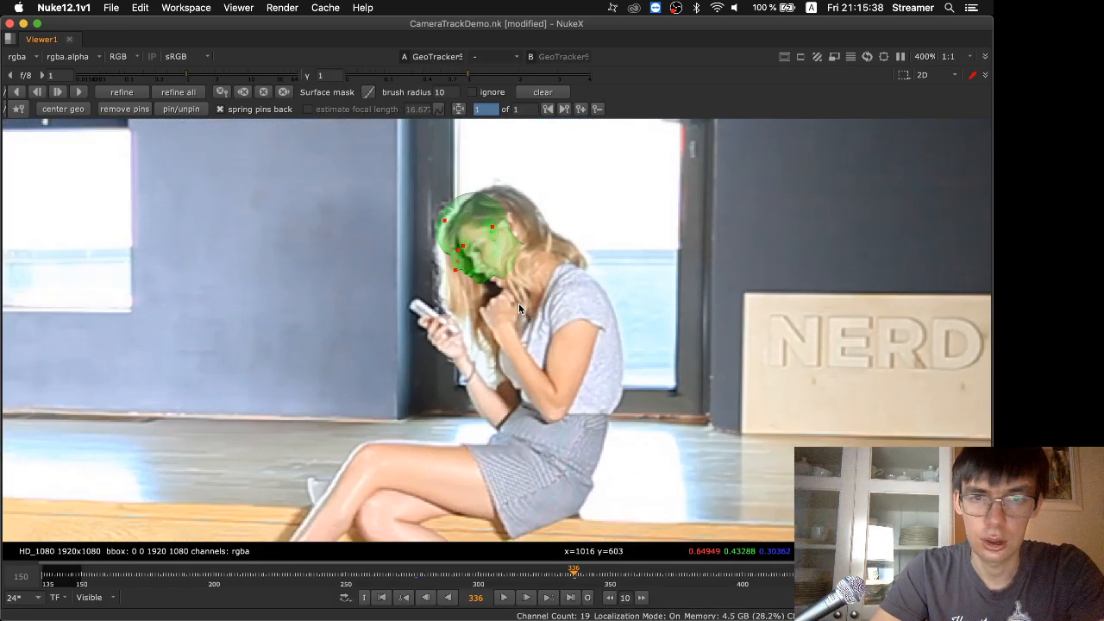
{"action": "right_click", "coordinate": [519, 303]}
{"action": "left_click", "coordinate": [629, 192]}
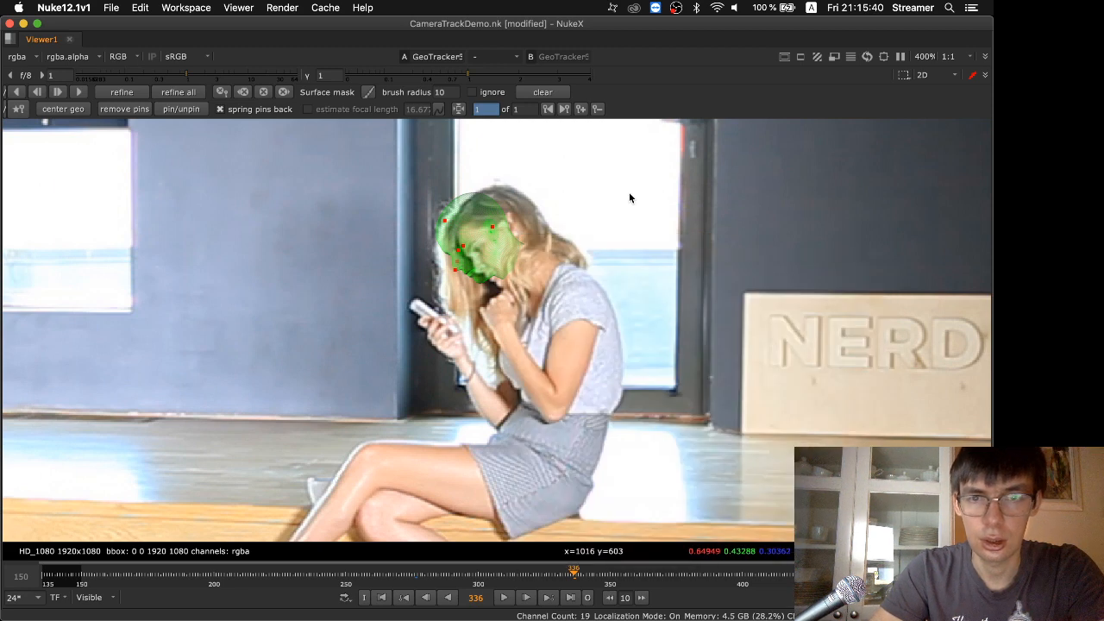
{"action": "key", "text": "space"}
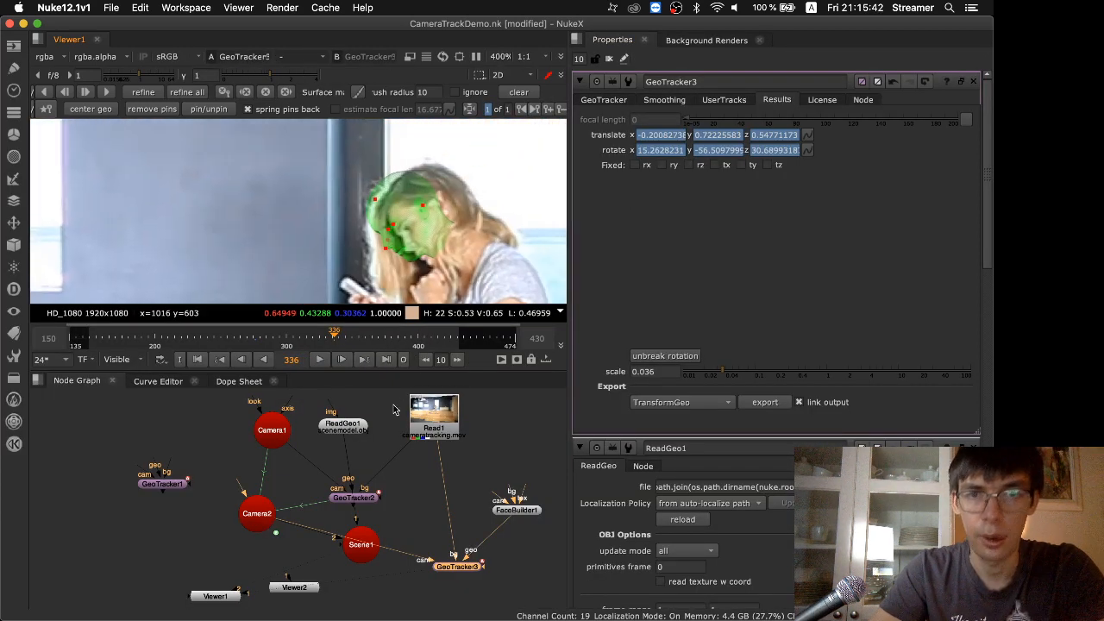
Raise GeoTracker3's scale to 0.039 to bring the head model closer to the woman's face at frame 336
{"action": "left_click", "coordinate": [662, 372]}
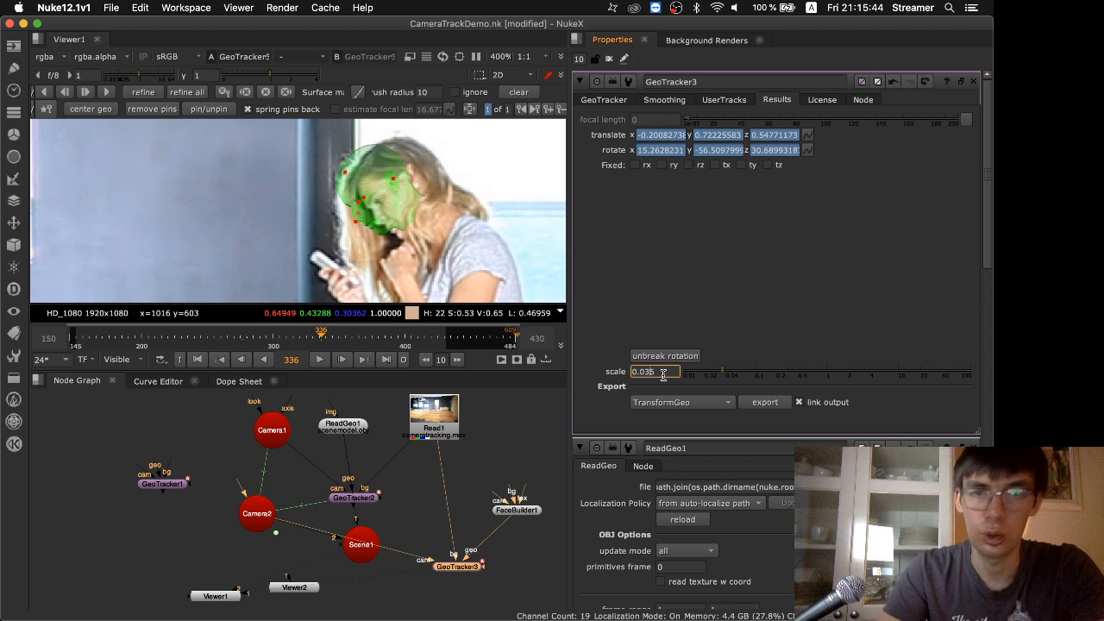
{"action": "key", "text": "Up"}
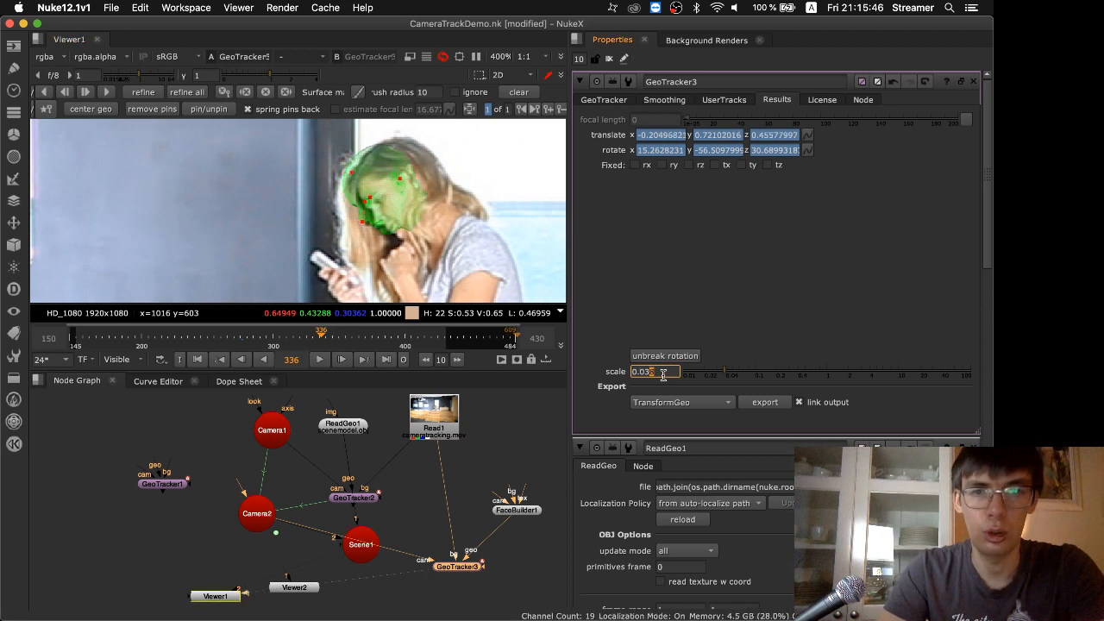
{"action": "key", "text": "Up"}
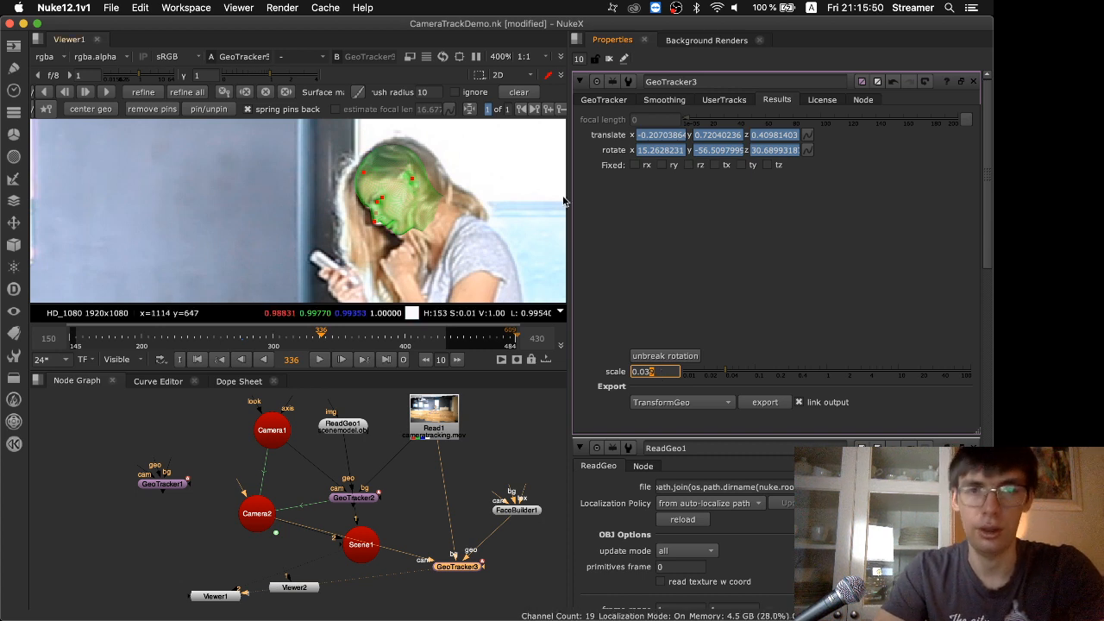
Play the shot with the scaled head model, stop at frame 417, and scrub through the frames to 412
{"action": "left_click", "coordinate": [322, 361]}
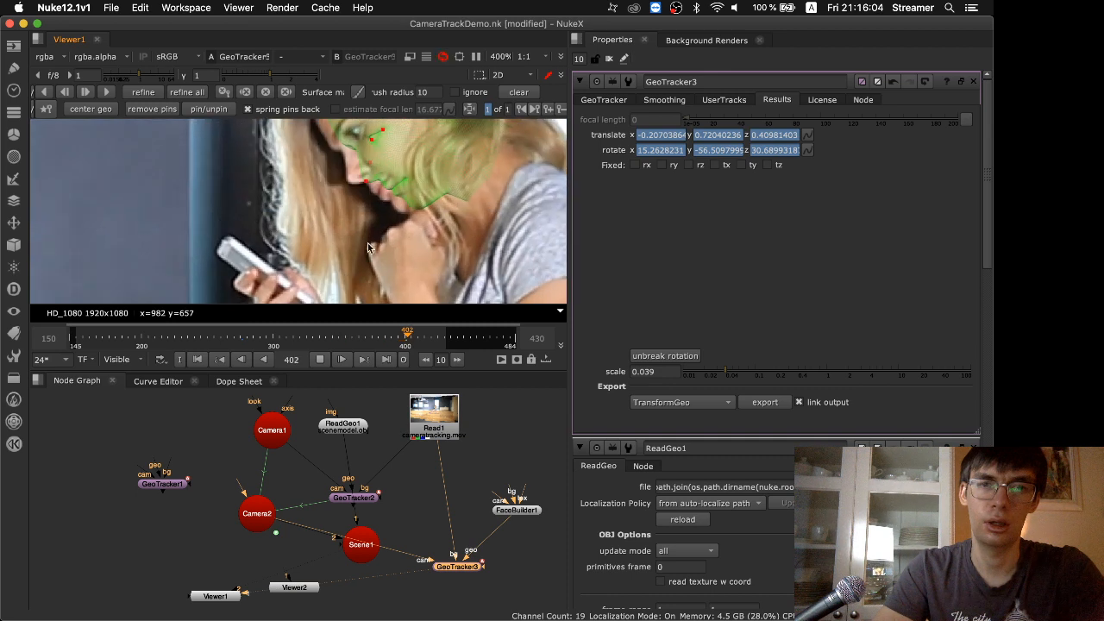
{"action": "right_click", "coordinate": [370, 168]}
{"action": "left_click", "coordinate": [322, 357]}
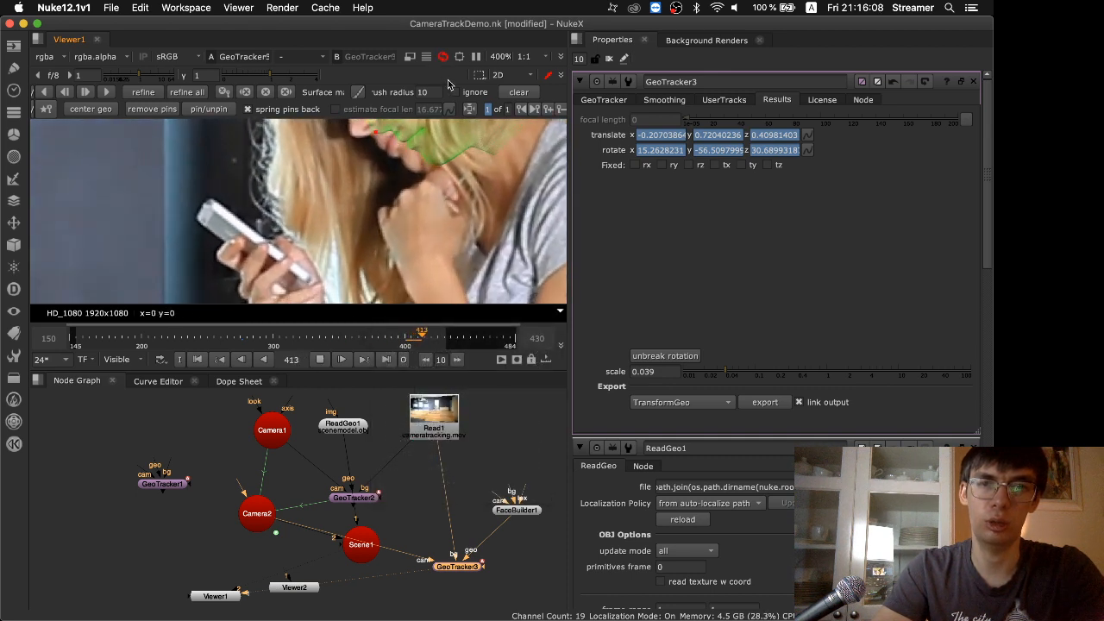
{"action": "left_click", "coordinate": [319, 358]}
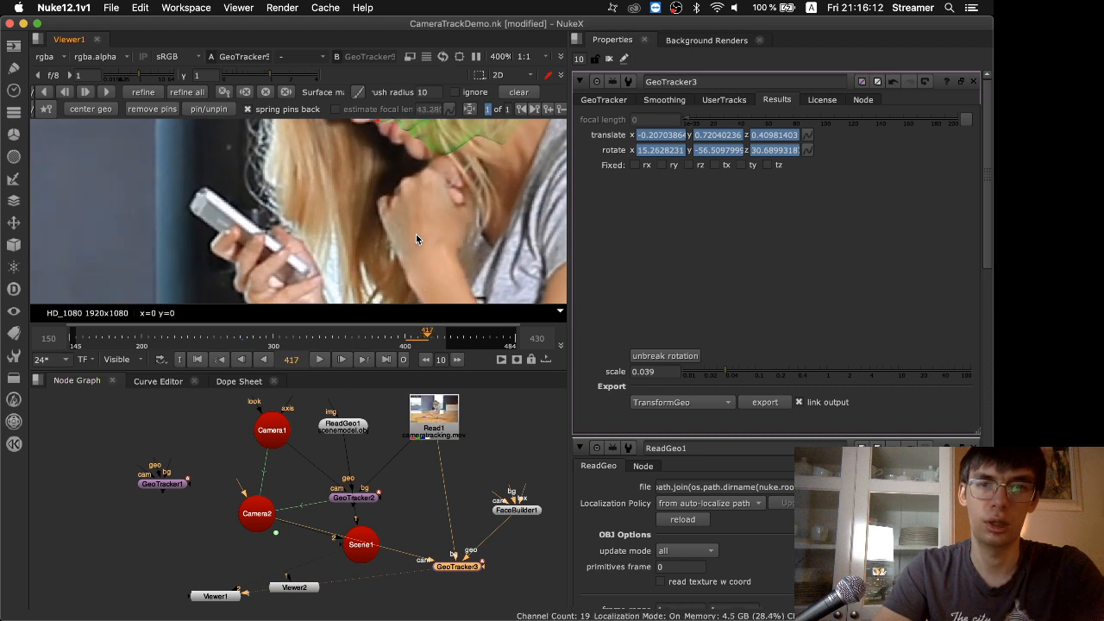
{"action": "key", "text": "f"}
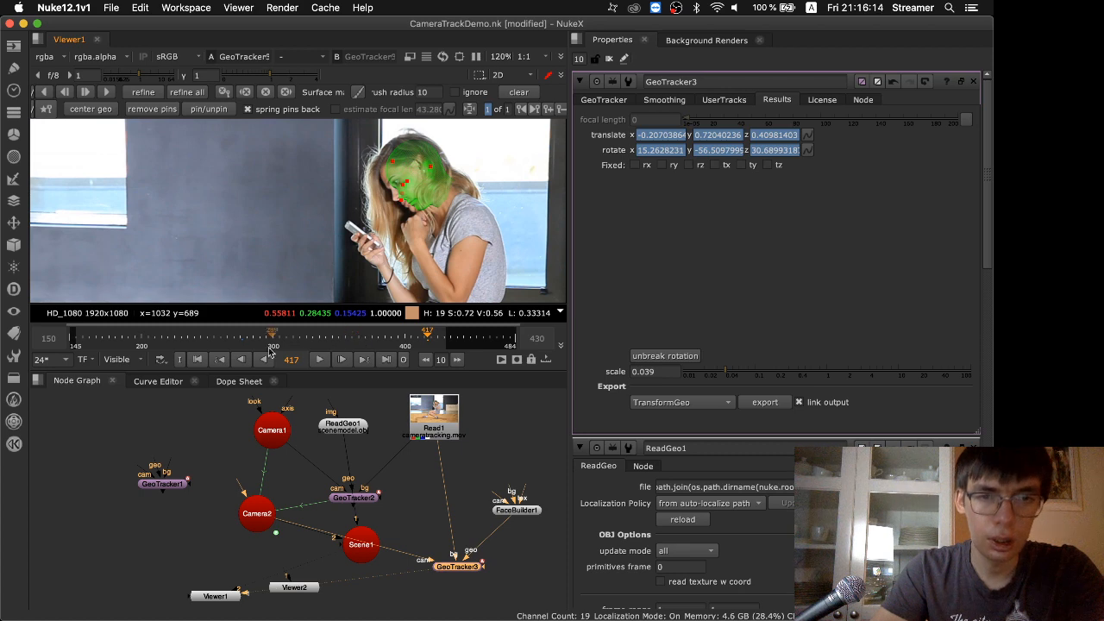
{"action": "left_click_drag", "start_coordinate": [270, 344], "coordinate": [421, 333]}
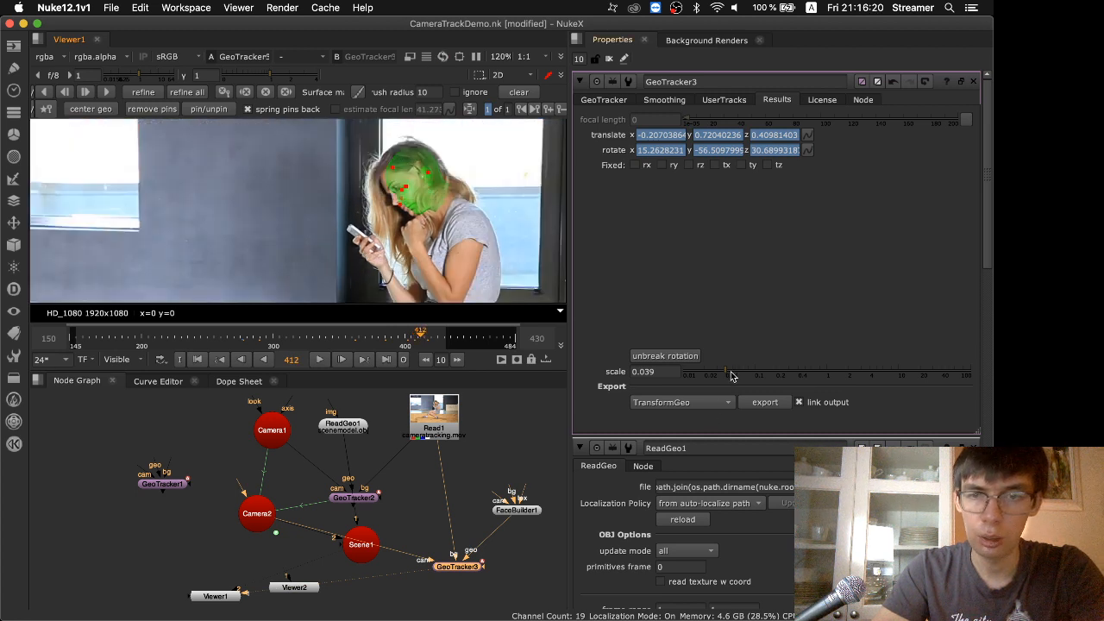
Adjust GeoTracker3's scale to 0.038 at frame 412 and play the shot to check the head's alignment
{"action": "left_click_drag", "start_coordinate": [730, 375], "coordinate": [727, 375]}
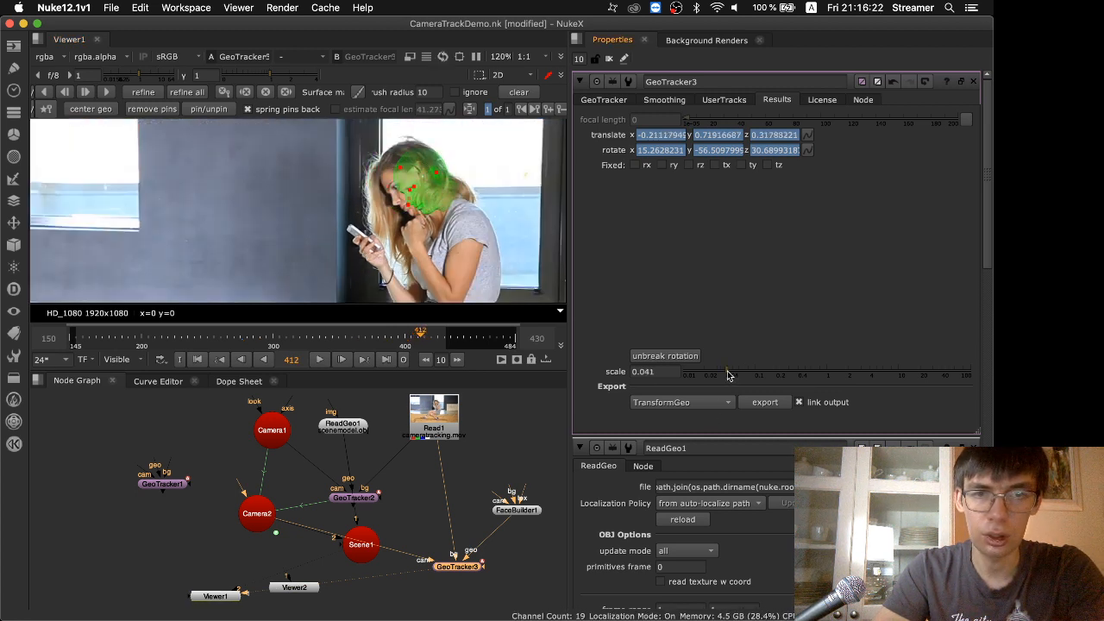
{"action": "key", "text": "Down"}
{"action": "key", "text": "Down"}
{"action": "key", "text": "Down"}
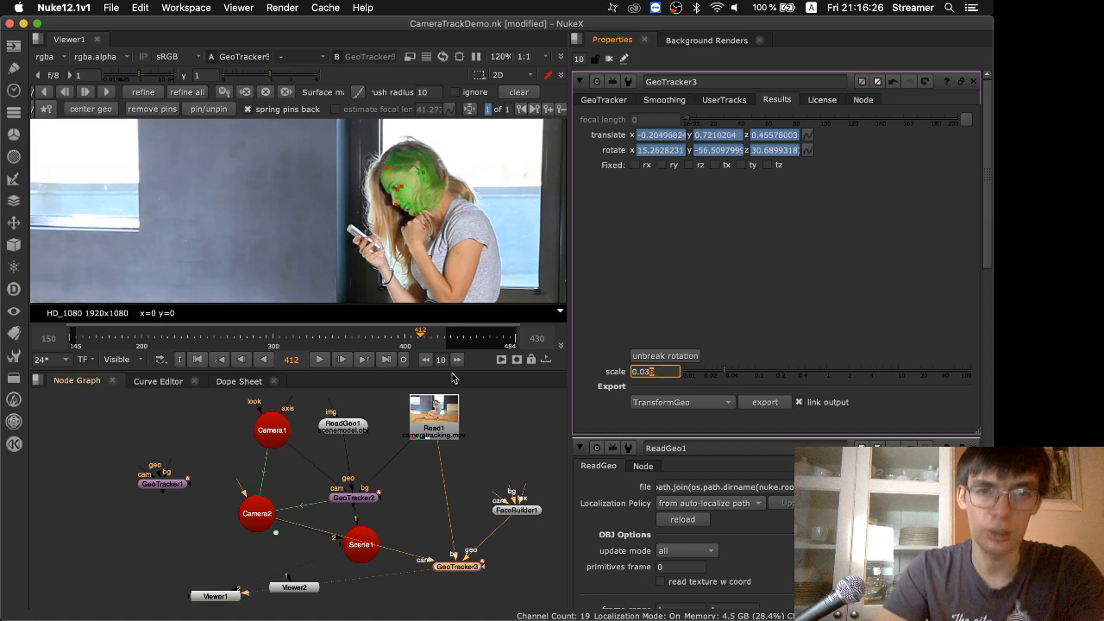
{"action": "left_click", "coordinate": [319, 360]}
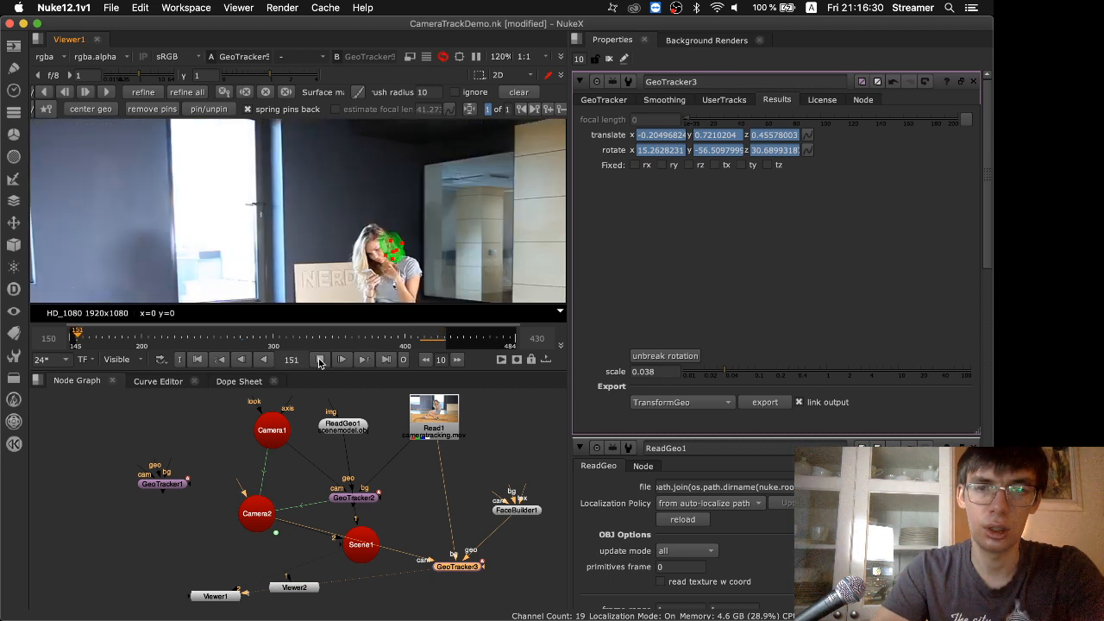
Stop playback, go to frame 148, and set GeoTracker3's scale to 0.0395 to bring the head model over the woman's face
{"action": "left_click", "coordinate": [320, 363]}
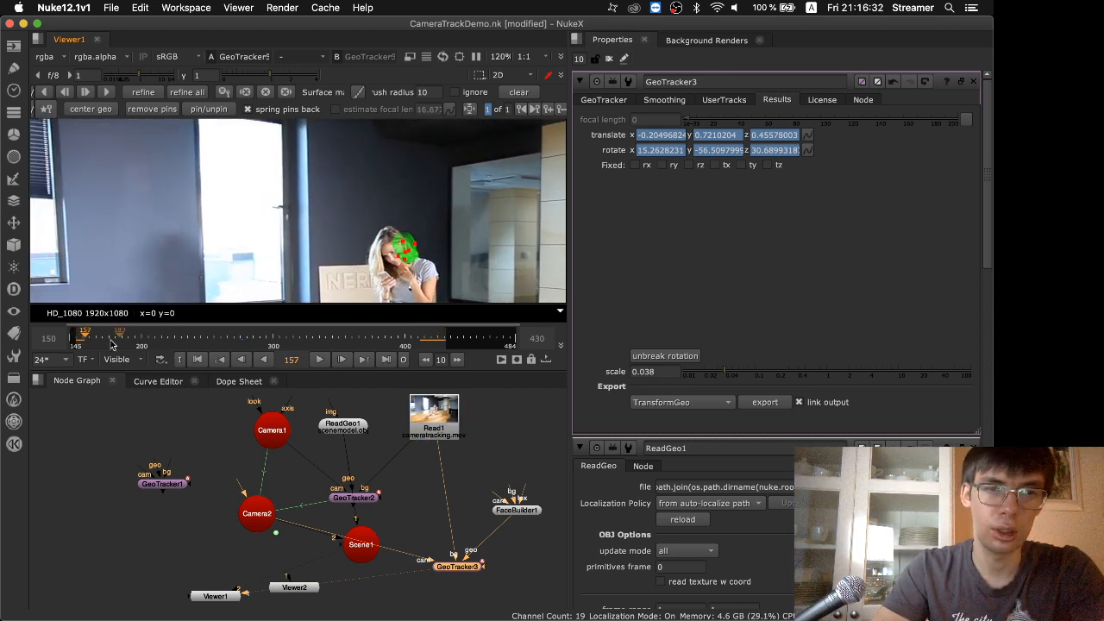
{"action": "left_click", "coordinate": [76, 342]}
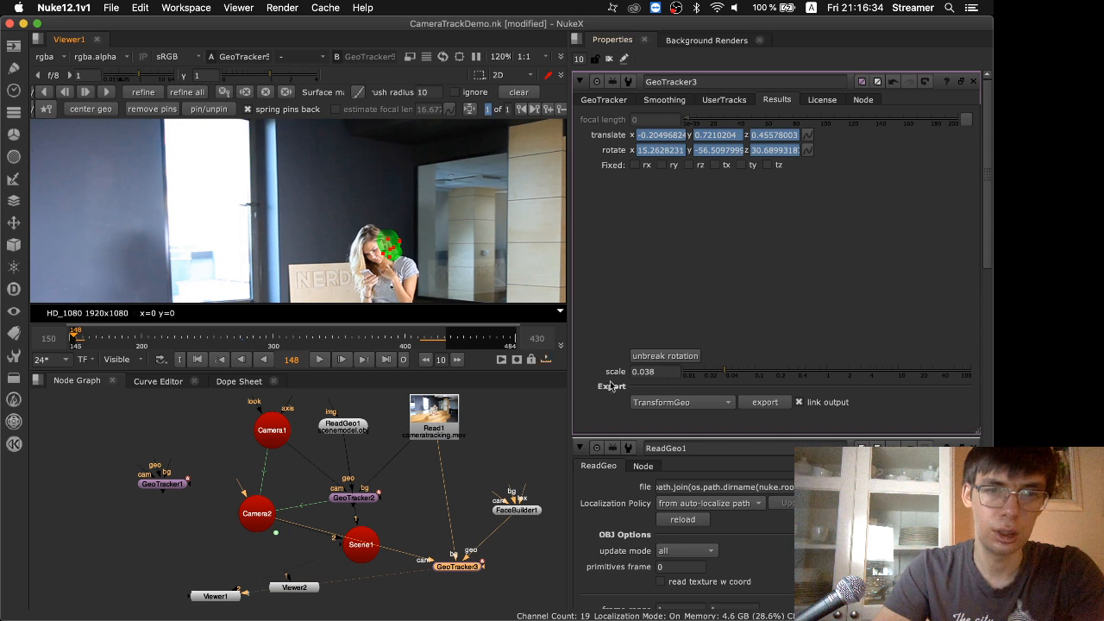
{"action": "left_click", "coordinate": [666, 369]}
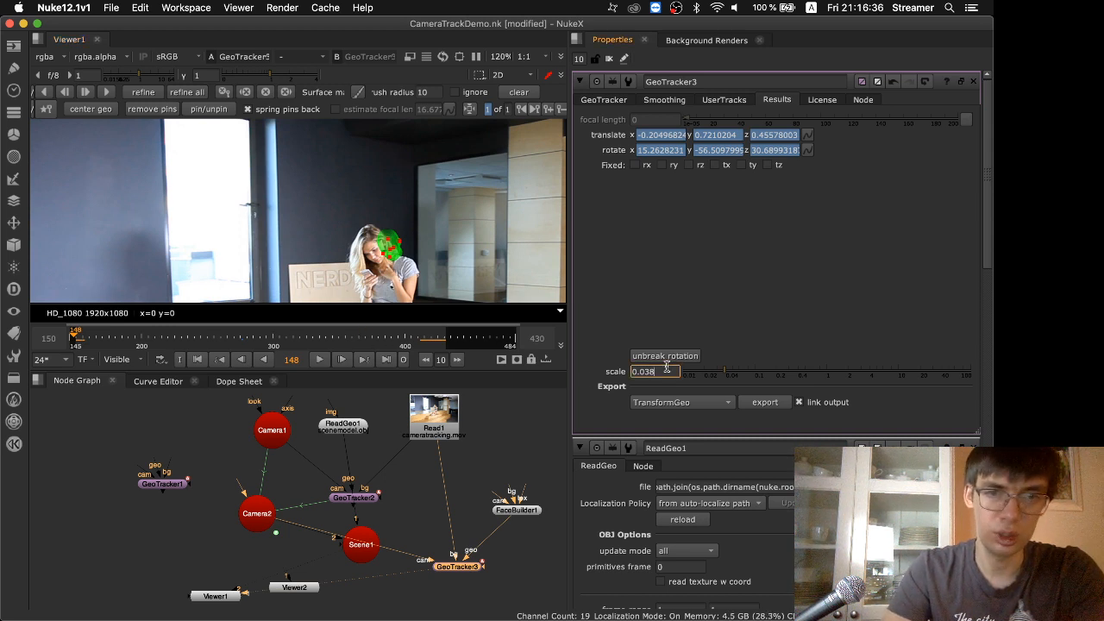
{"action": "type", "text": "6"}
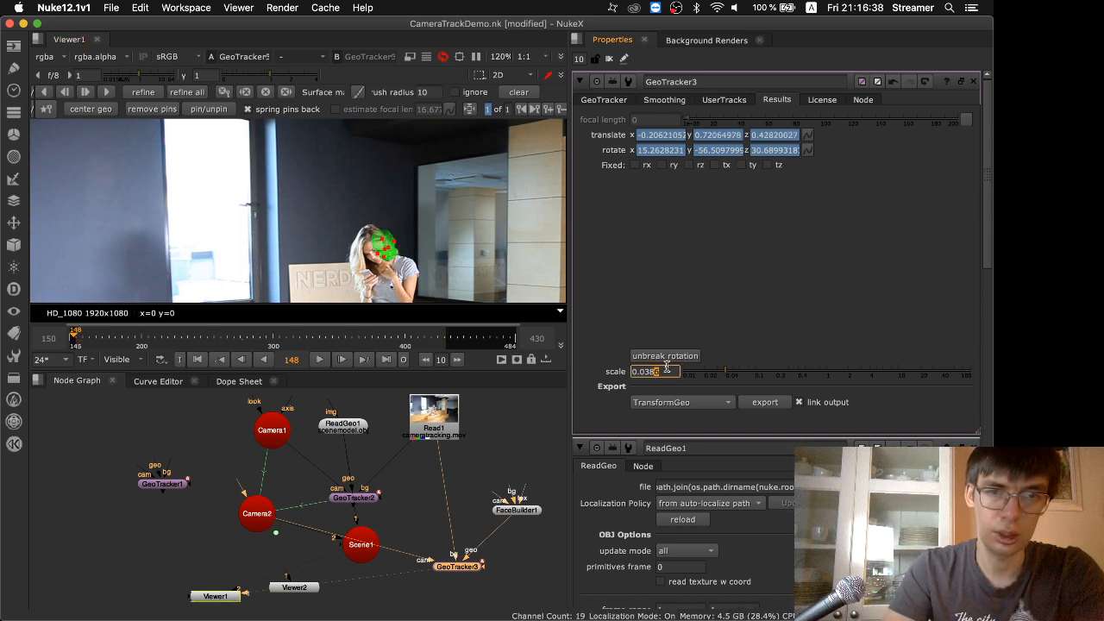
{"action": "key", "text": "Up"}
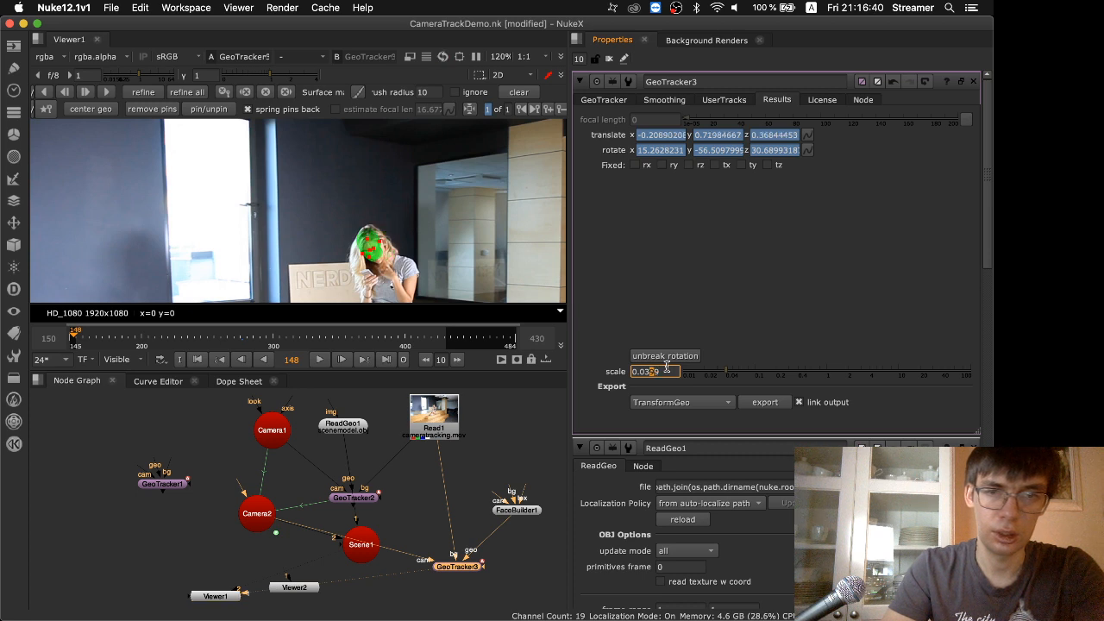
{"action": "key", "text": "Right"}
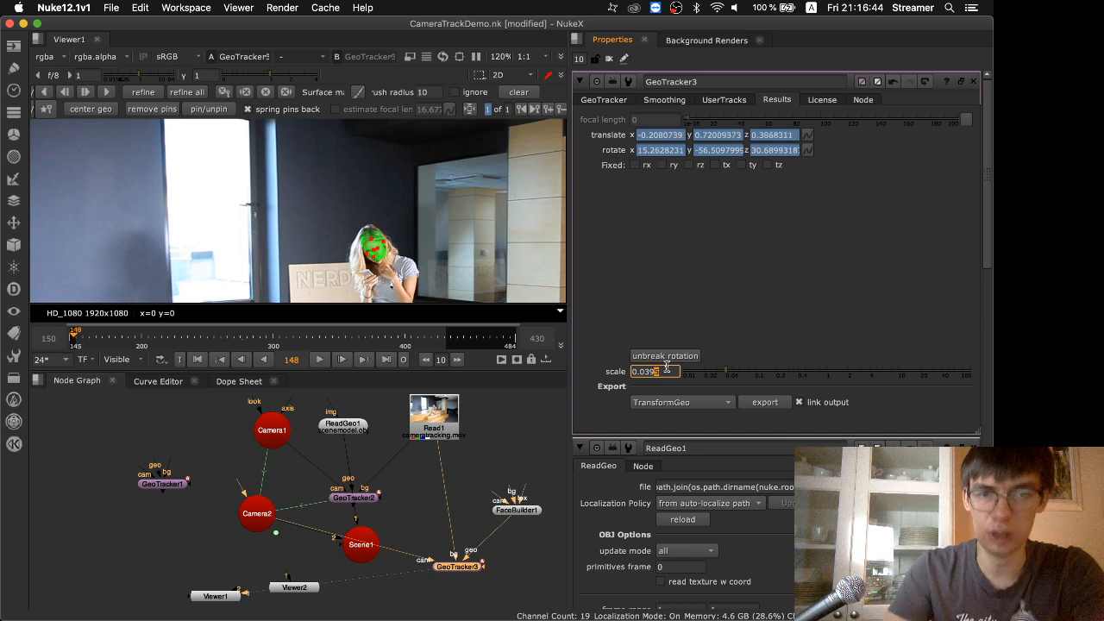
Adjust the head model's pins to the woman's face at frame 148 and try to refine the tracking
{"action": "scroll", "coordinate": [386, 268], "scroll_direction": "up", "scroll_amount": 5}
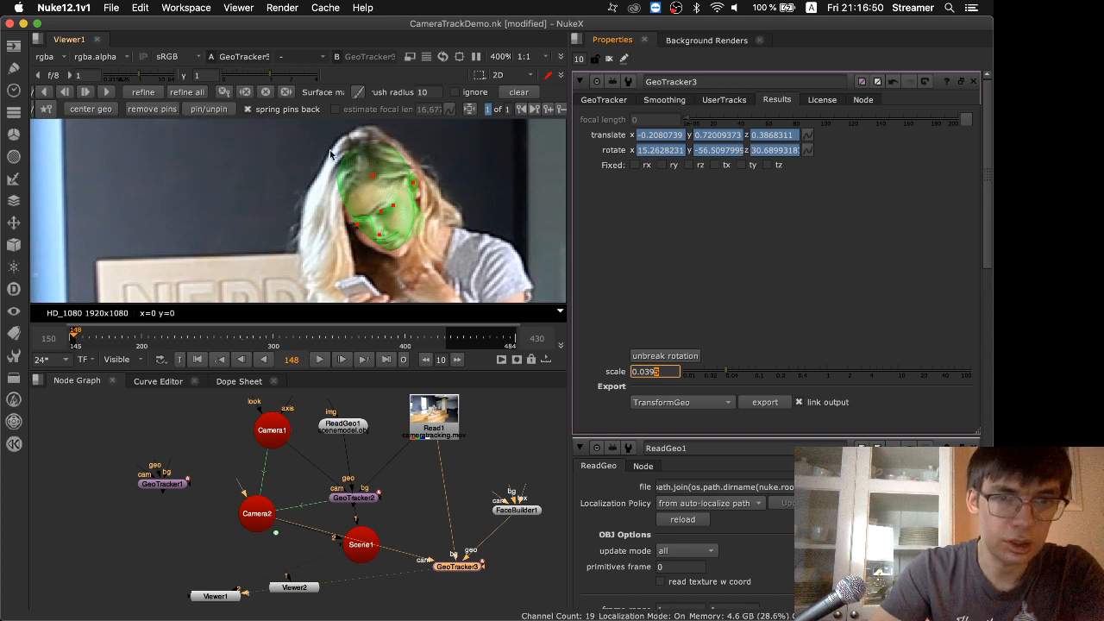
{"action": "left_click_drag", "start_coordinate": [361, 228], "coordinate": [382, 243]}
{"action": "left_click", "coordinate": [394, 204]}
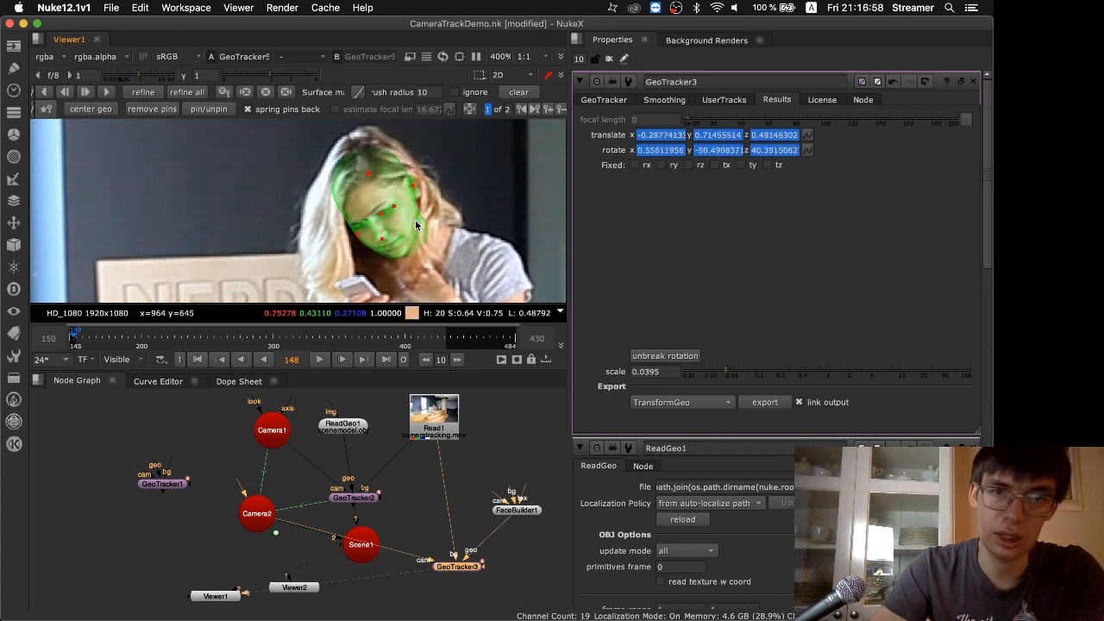
{"action": "left_click", "coordinate": [146, 93]}
{"action": "left_click", "coordinate": [574, 330]}
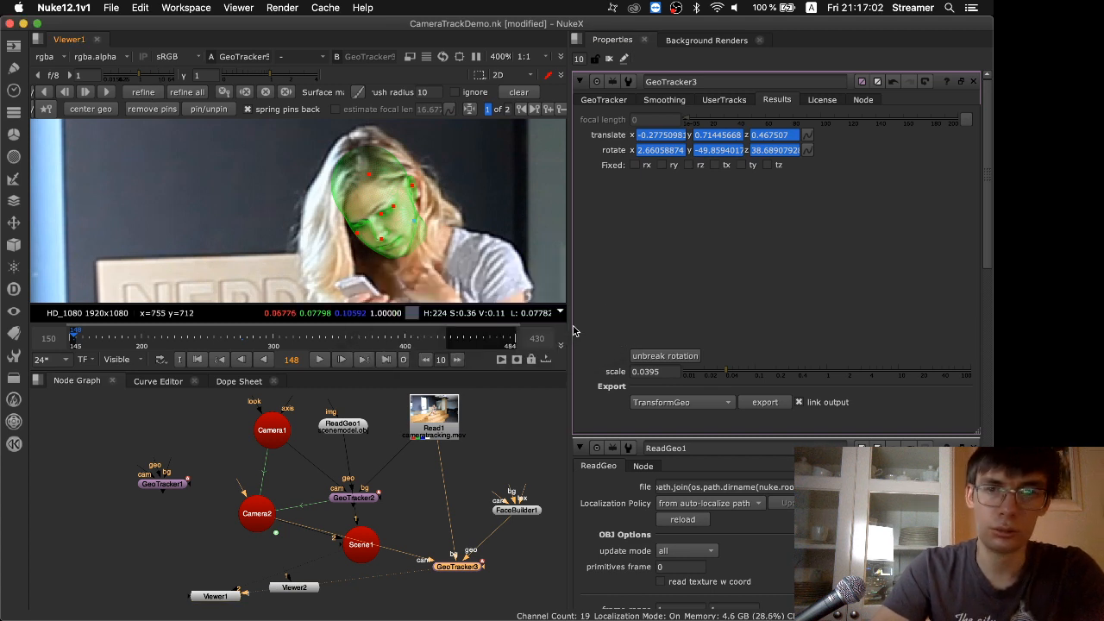
Copy the analysis file path from GeoTracker2 and use it as GeoTracker3's analysis file
{"action": "double_click", "coordinate": [349, 496]}
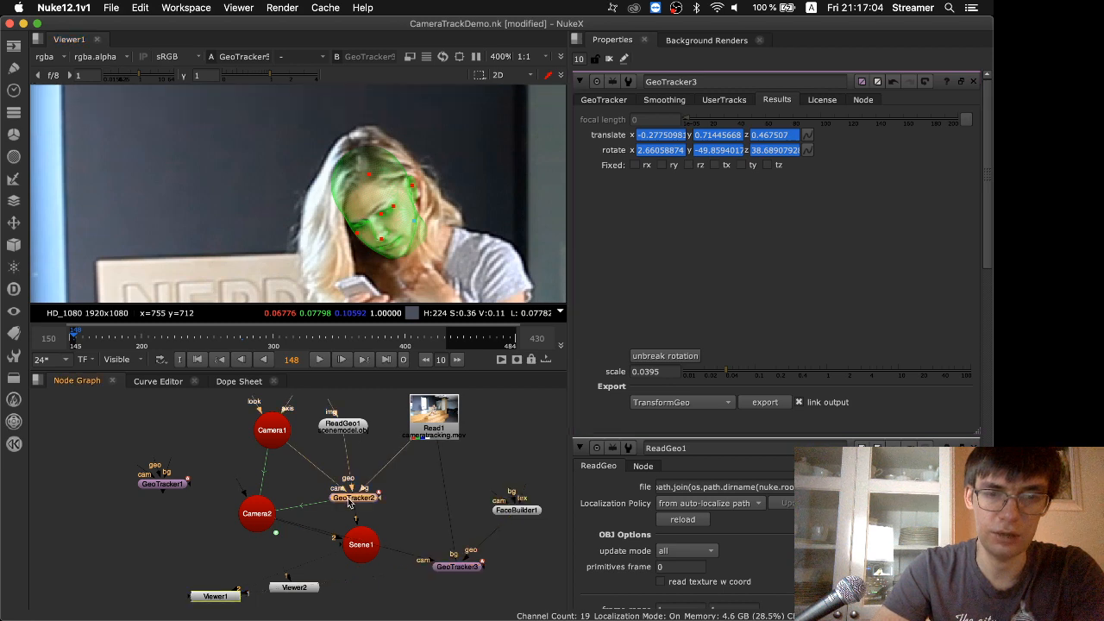
{"action": "triple_click", "coordinate": [756, 148]}
{"action": "key", "text": "super+c"}
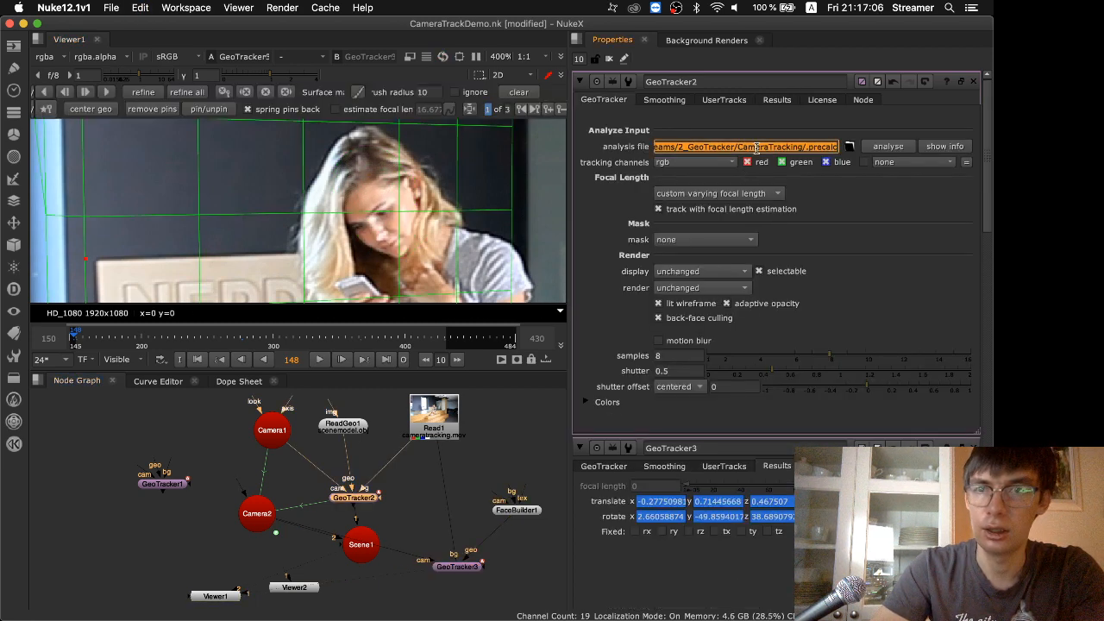
{"action": "double_click", "coordinate": [462, 569]}
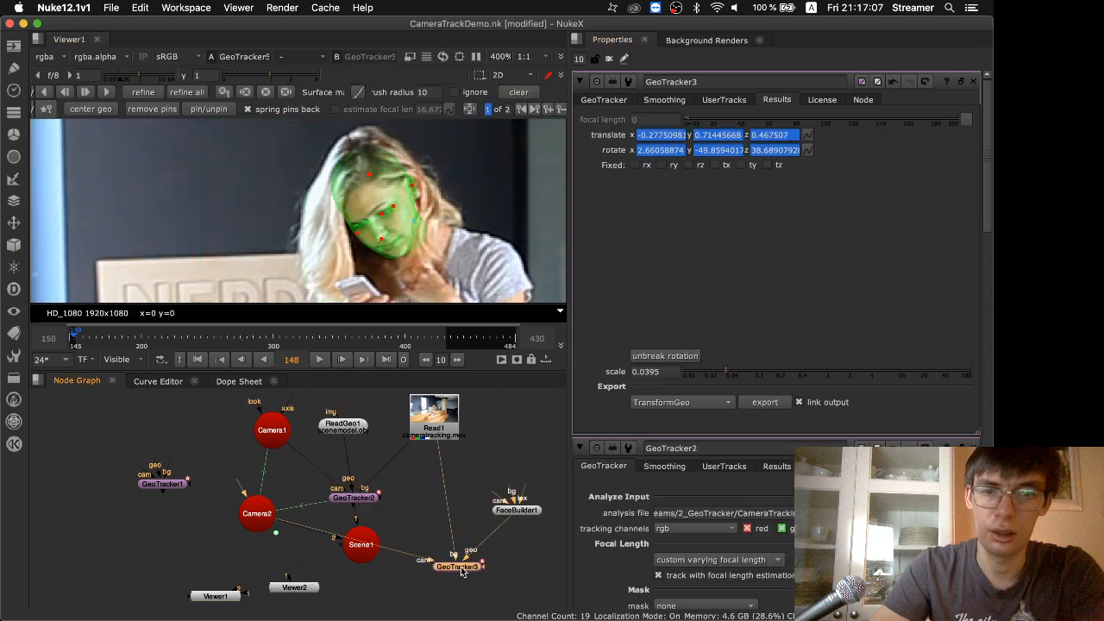
{"action": "left_click", "coordinate": [617, 101]}
{"action": "left_click", "coordinate": [716, 146]}
{"action": "key", "text": "super+v"}
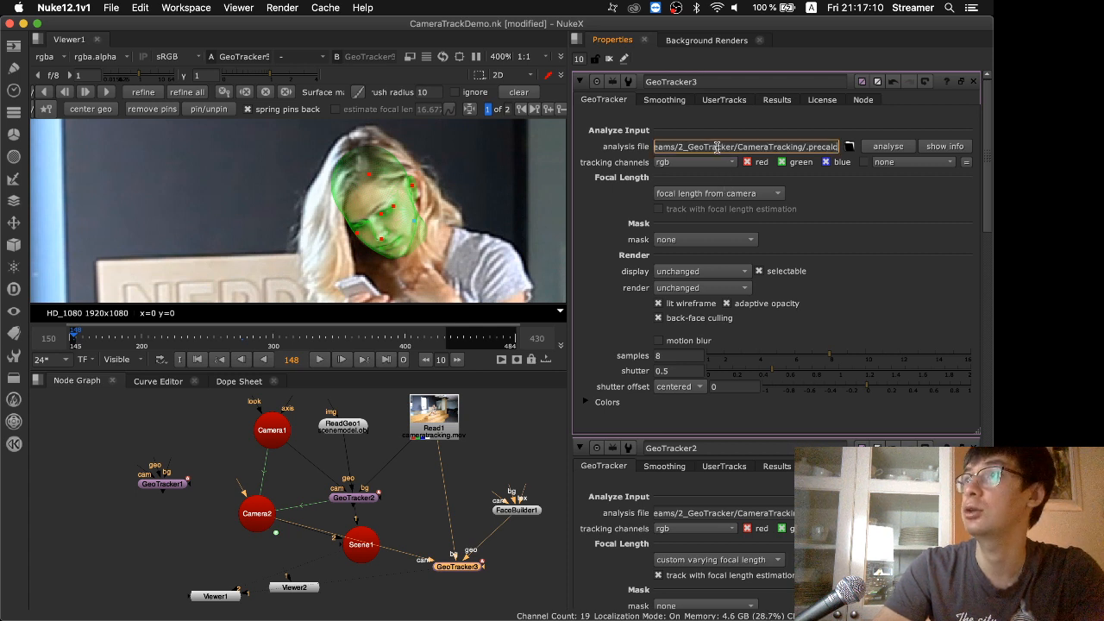
{"action": "key", "text": "Return"}
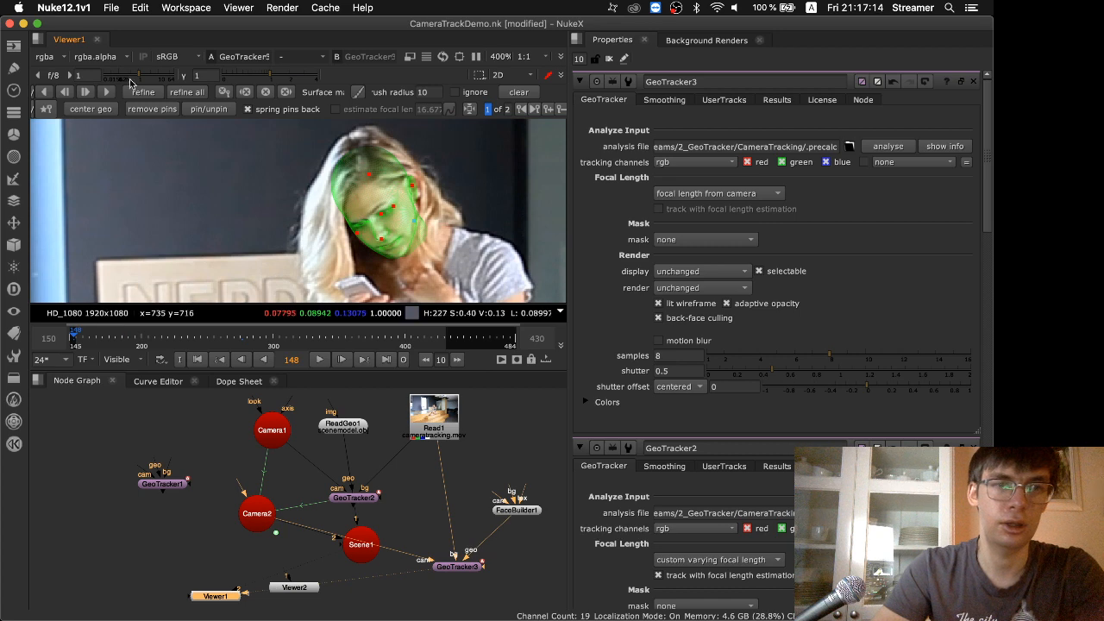
Try refining again at frame 148, dismiss the error, and nudge the pin on the chin side of the face at frame 150
{"action": "left_click", "coordinate": [143, 92]}
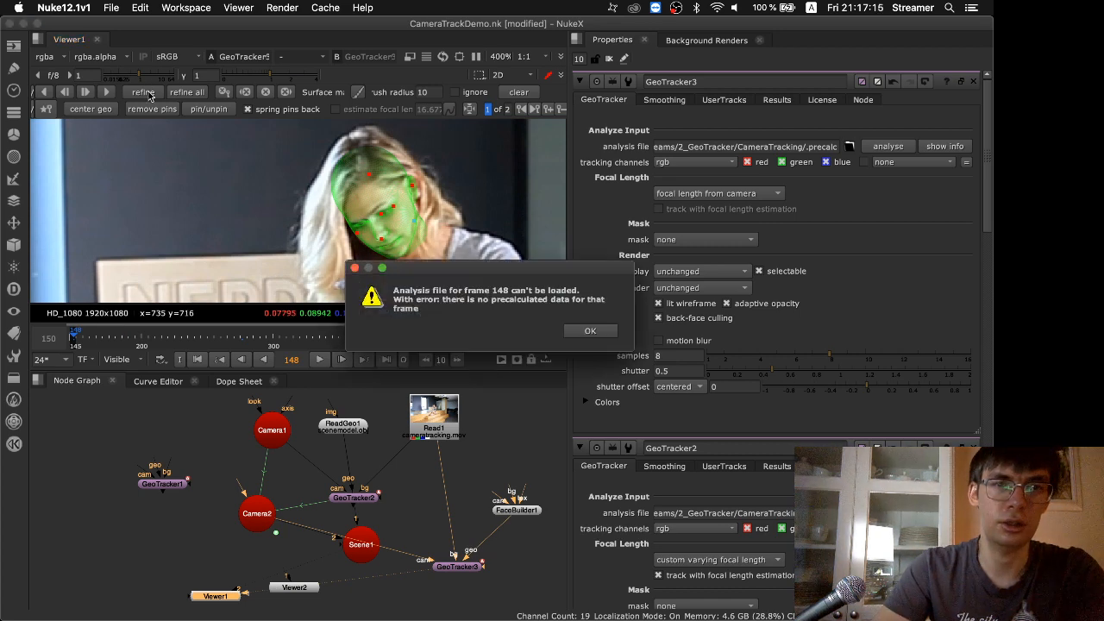
{"action": "left_click", "coordinate": [586, 331]}
{"action": "left_click", "coordinate": [72, 345]}
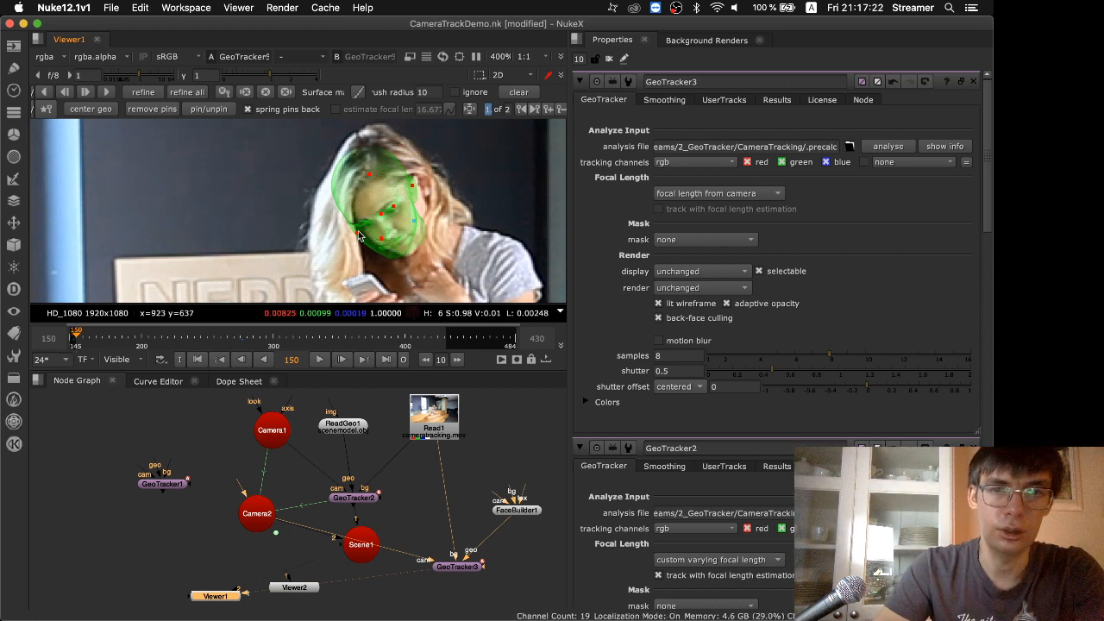
{"action": "left_click_drag", "start_coordinate": [358, 232], "coordinate": [362, 232]}
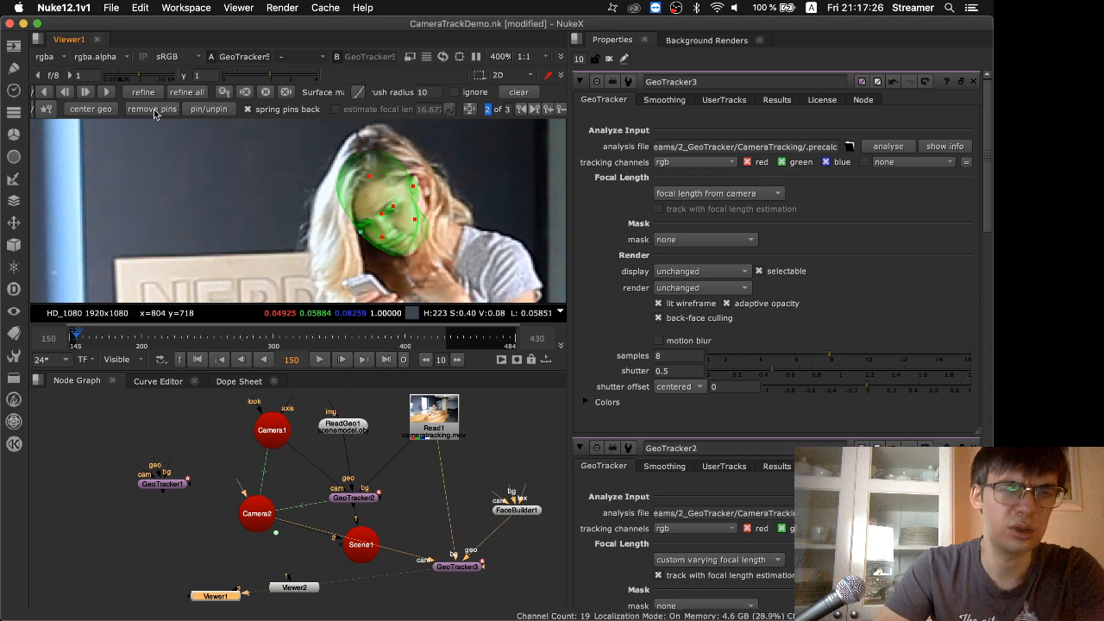
Restore the timeline to the global frame range and remove GeoTracker3's keyframes at frames 148 and 150
{"action": "scroll", "coordinate": [131, 341], "scroll_direction": "down", "scroll_amount": 1}
{"action": "middle_click", "coordinate": [131, 340]}
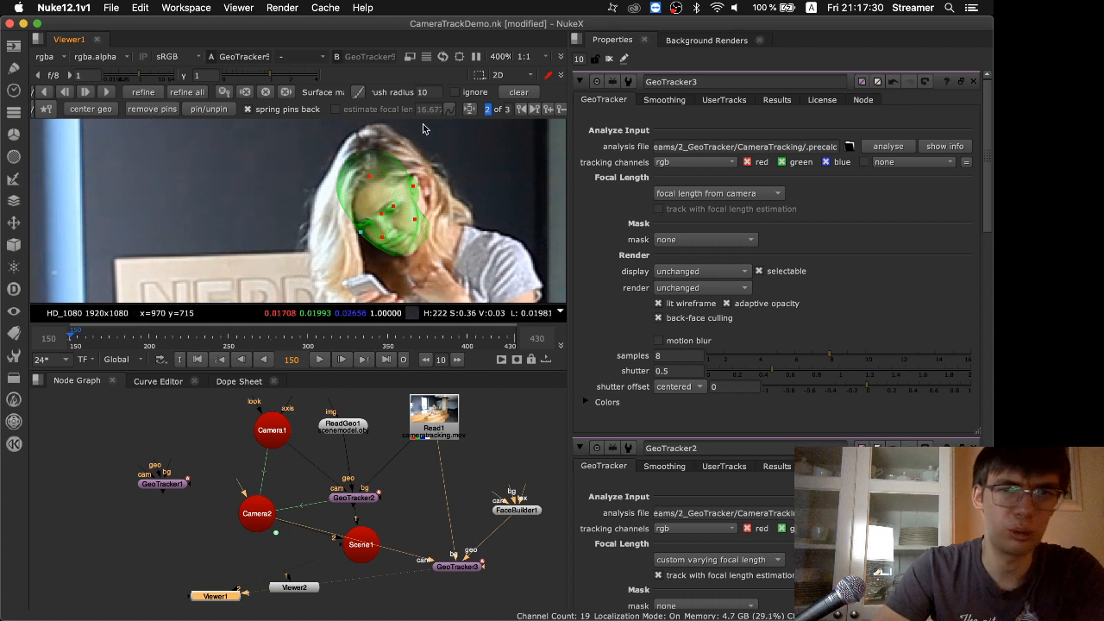
{"action": "left_click", "coordinate": [521, 111]}
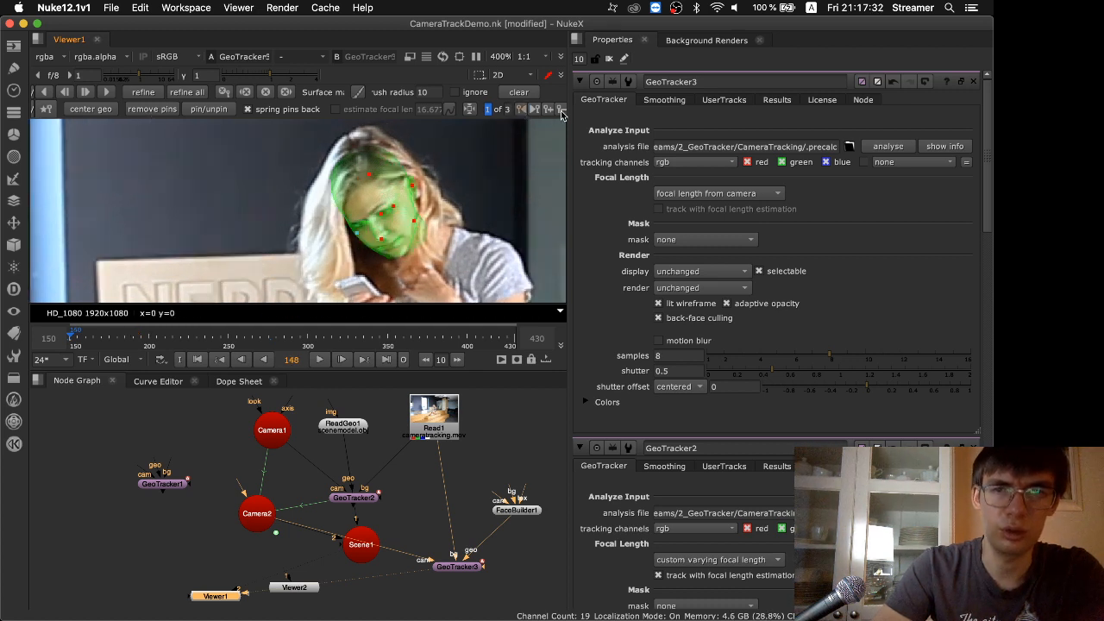
{"action": "left_click", "coordinate": [561, 112]}
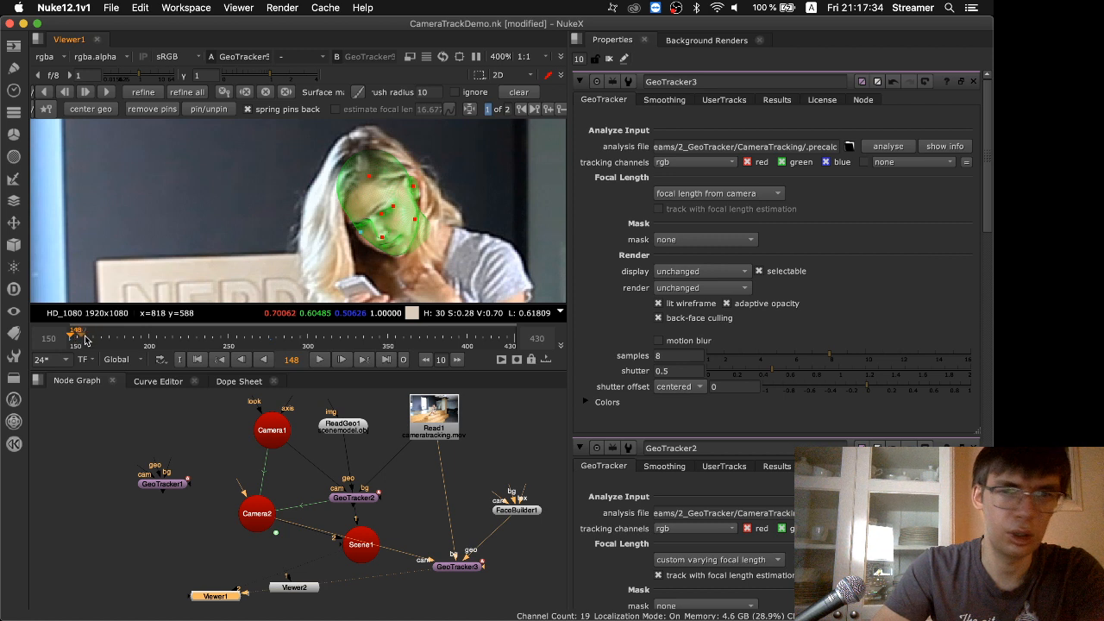
{"action": "left_click", "coordinate": [533, 110]}
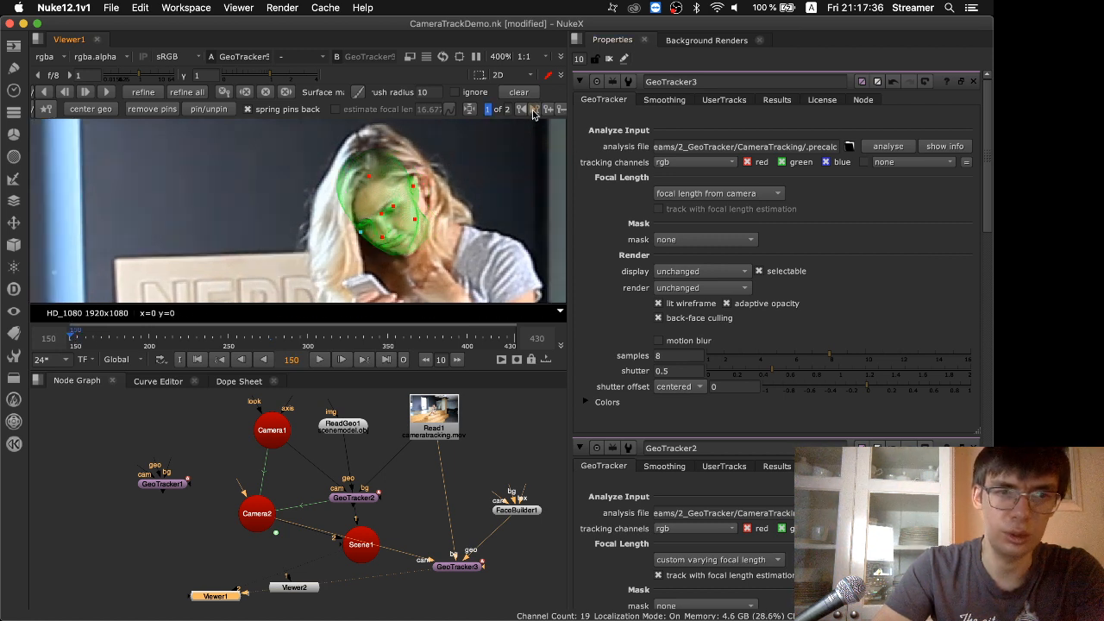
{"action": "left_click", "coordinate": [561, 109]}
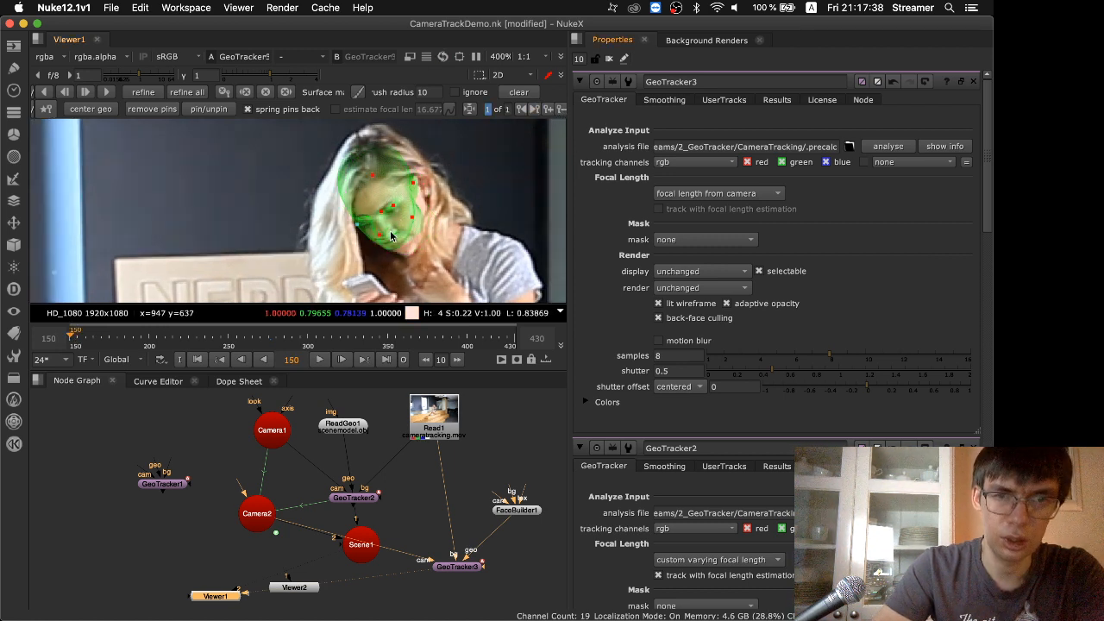
Realign the head model with the woman's face at frame 150 using its pins and refine the tracking
{"action": "mouse_move", "coordinate": [412, 221]}
{"action": "left_mouse_down"}
{"action": "mouse_move", "coordinate": [432, 238]}
{"action": "mouse_move", "coordinate": [440, 227]}
{"action": "left_mouse_up"}
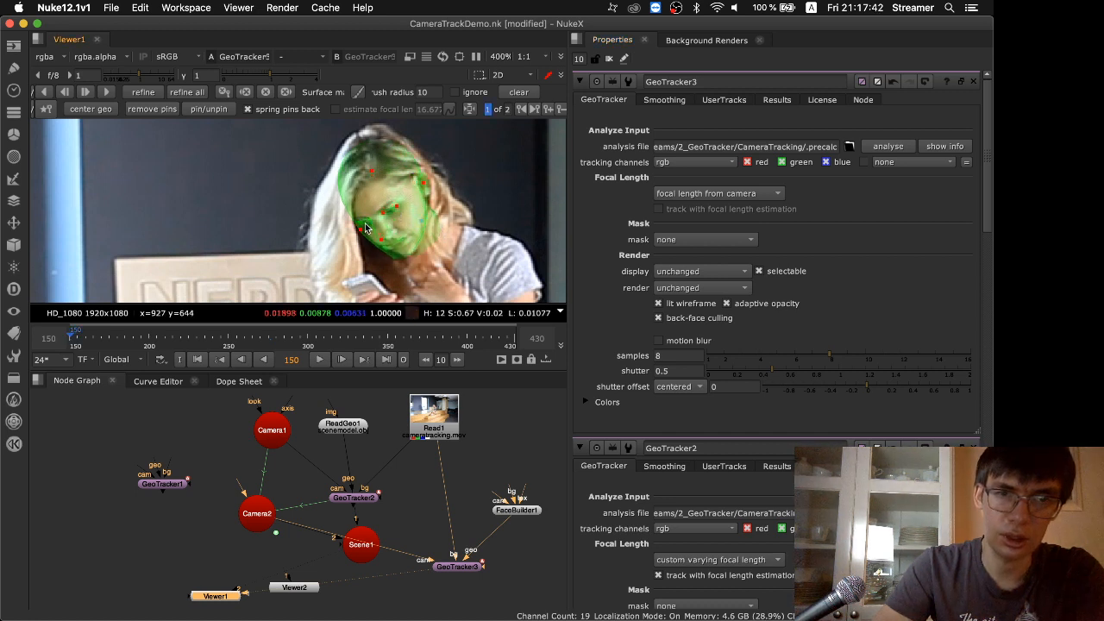
{"action": "left_click_drag", "start_coordinate": [363, 234], "coordinate": [369, 246]}
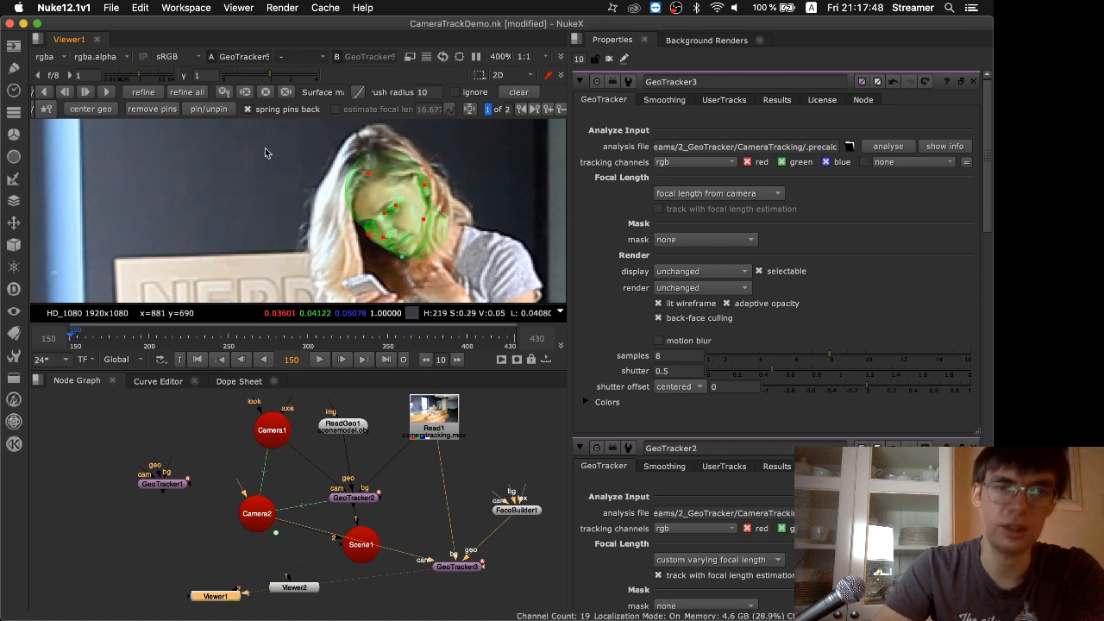
{"action": "left_click", "coordinate": [143, 92]}
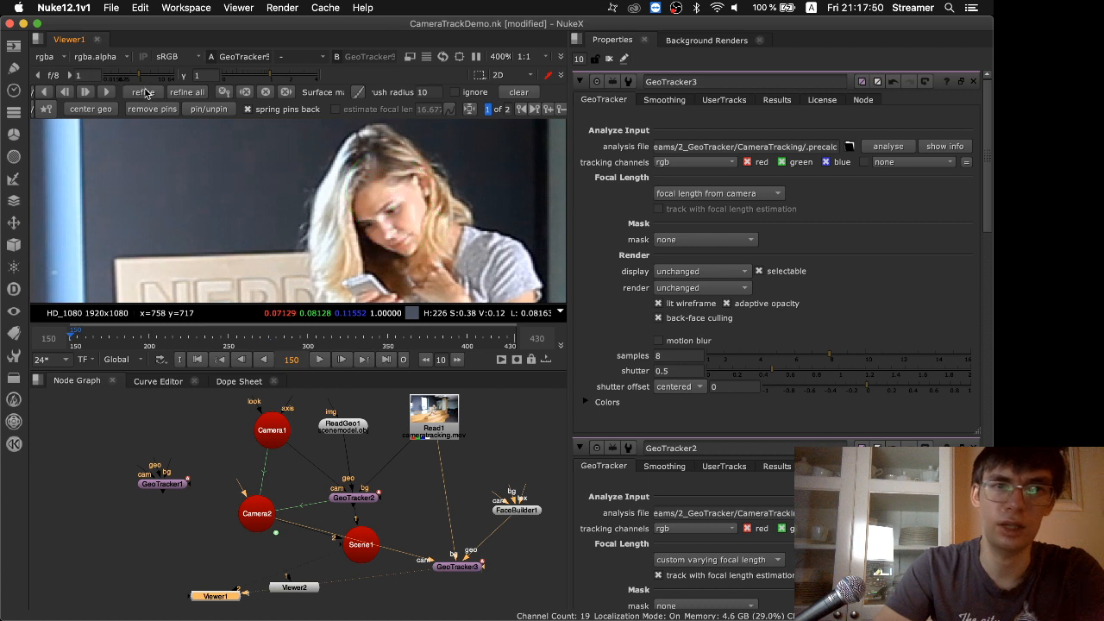
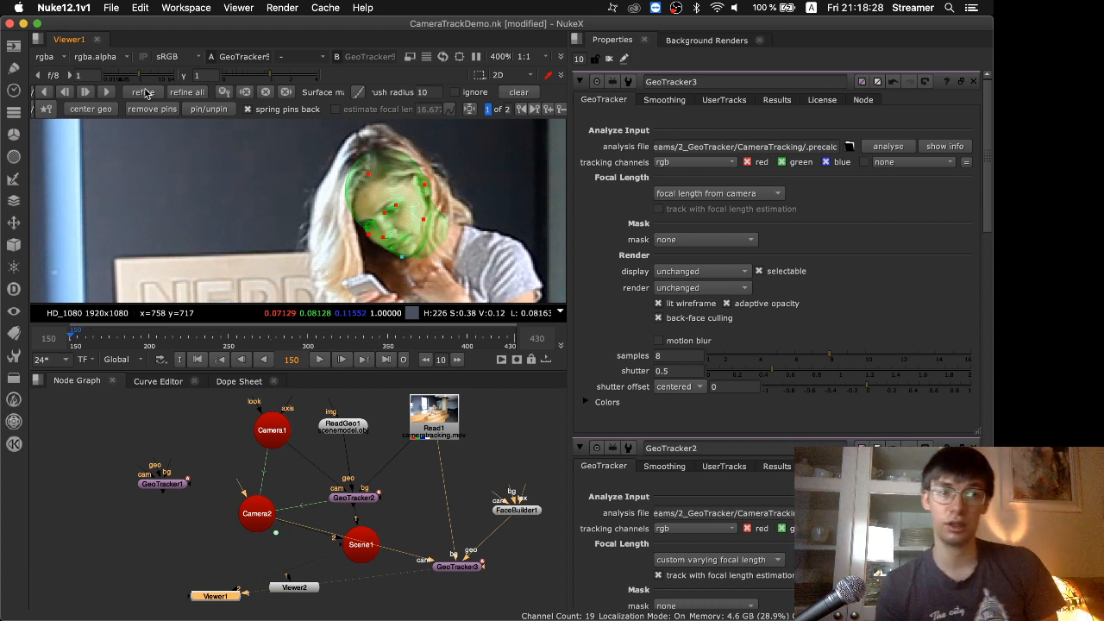
Play back the tracked head, view the whole frame in an enlarged viewer, and return to the start of the range
{"action": "left_click", "coordinate": [319, 359]}
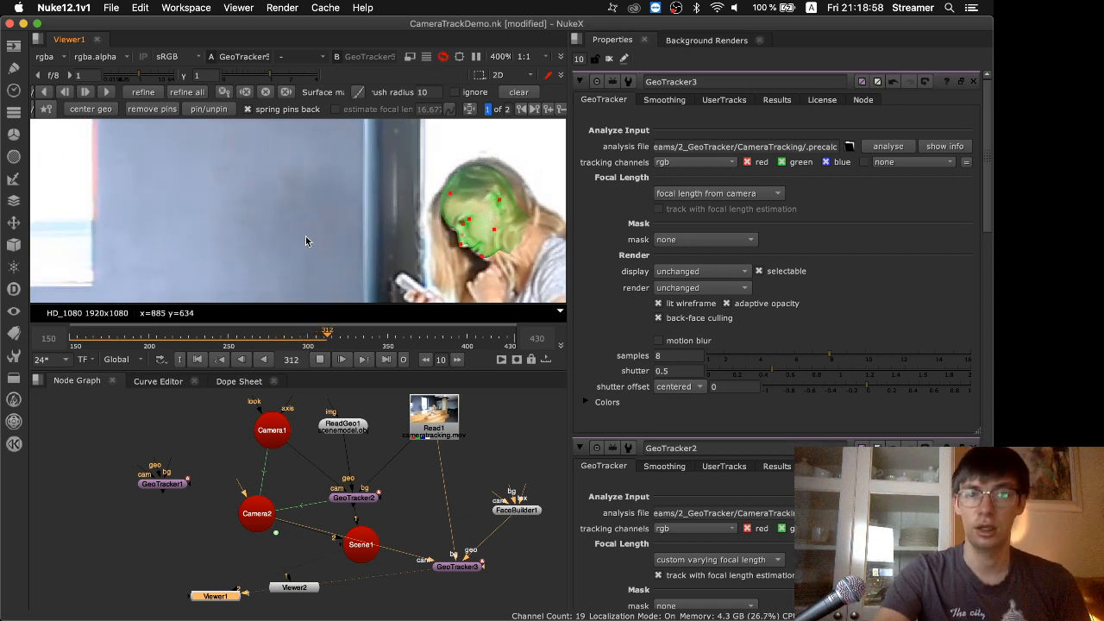
{"action": "key", "text": "space"}
{"action": "scroll", "coordinate": [305, 236], "scroll_direction": "down", "scroll_amount": 6}
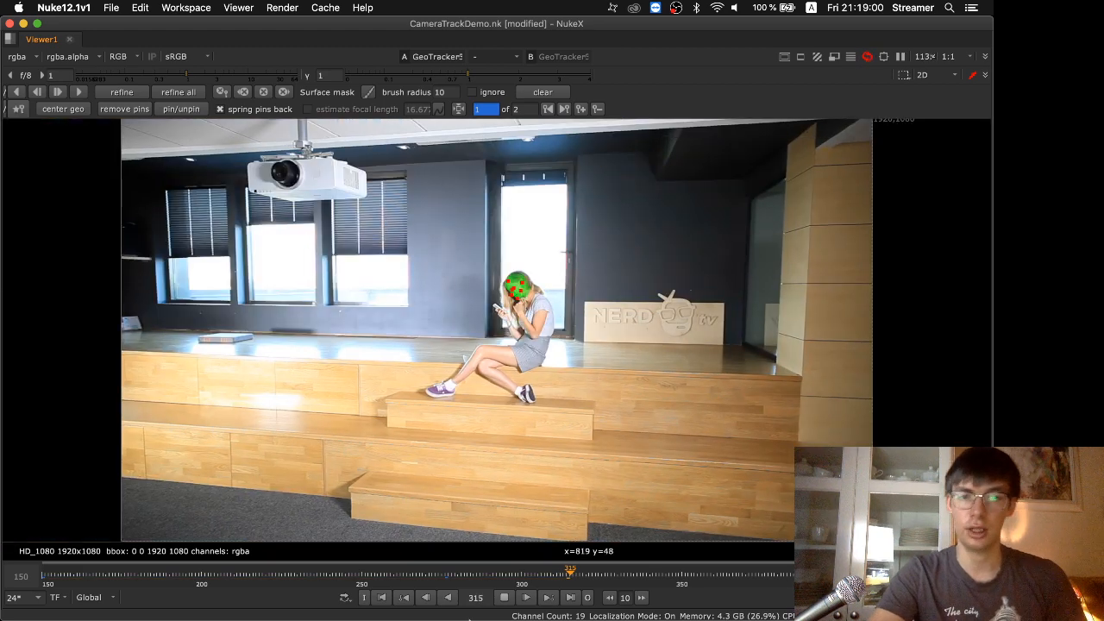
{"action": "mouse_move", "coordinate": [456, 532]}
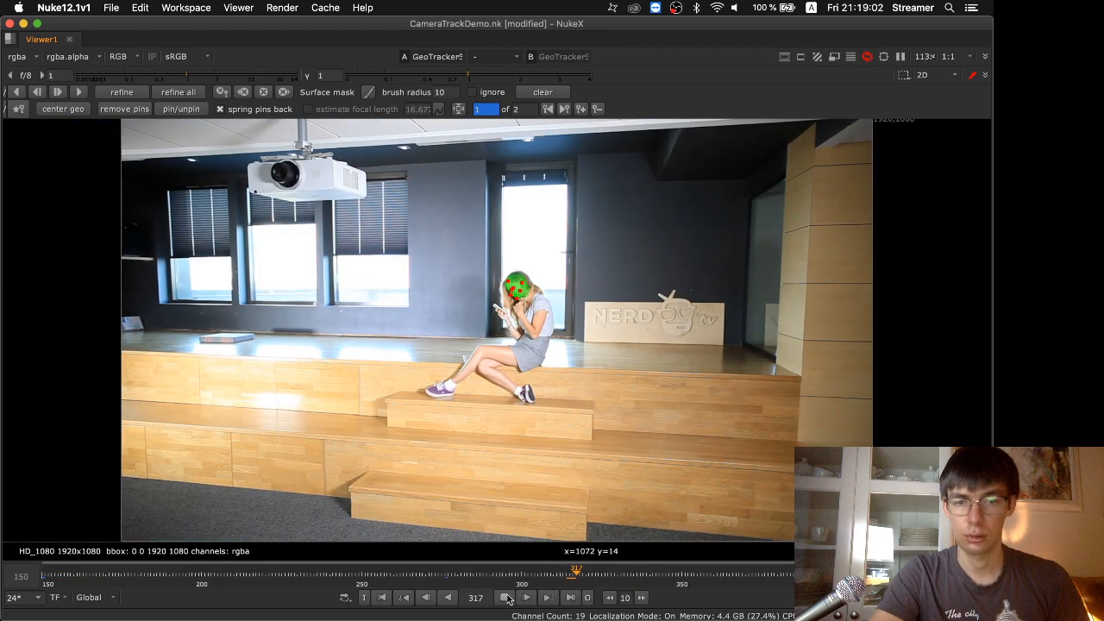
{"action": "left_click", "coordinate": [506, 598]}
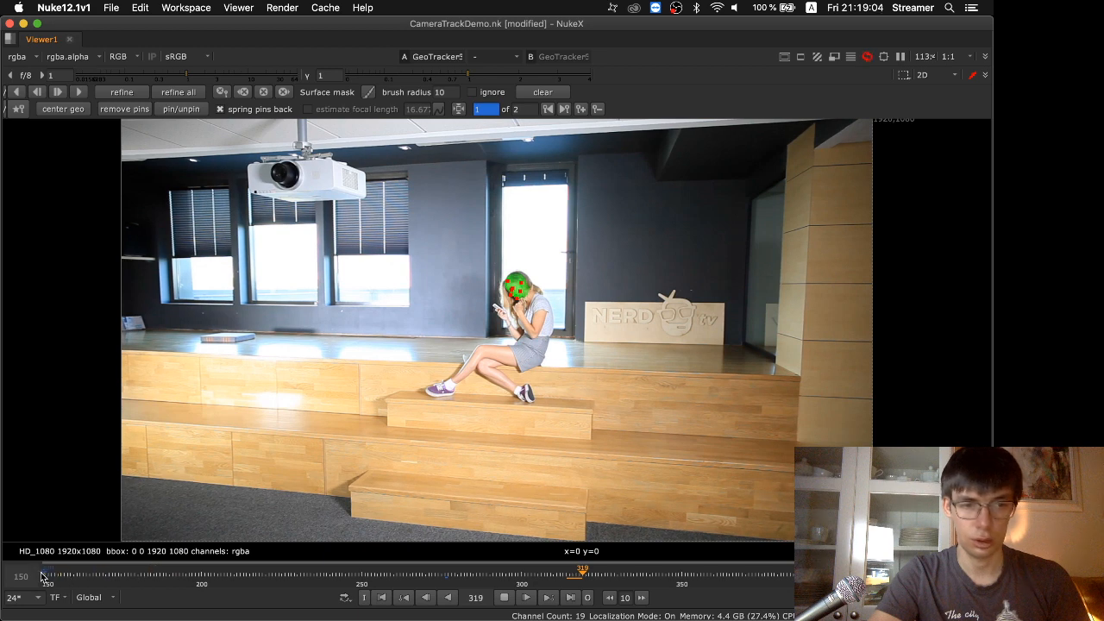
{"action": "left_click", "coordinate": [45, 576]}
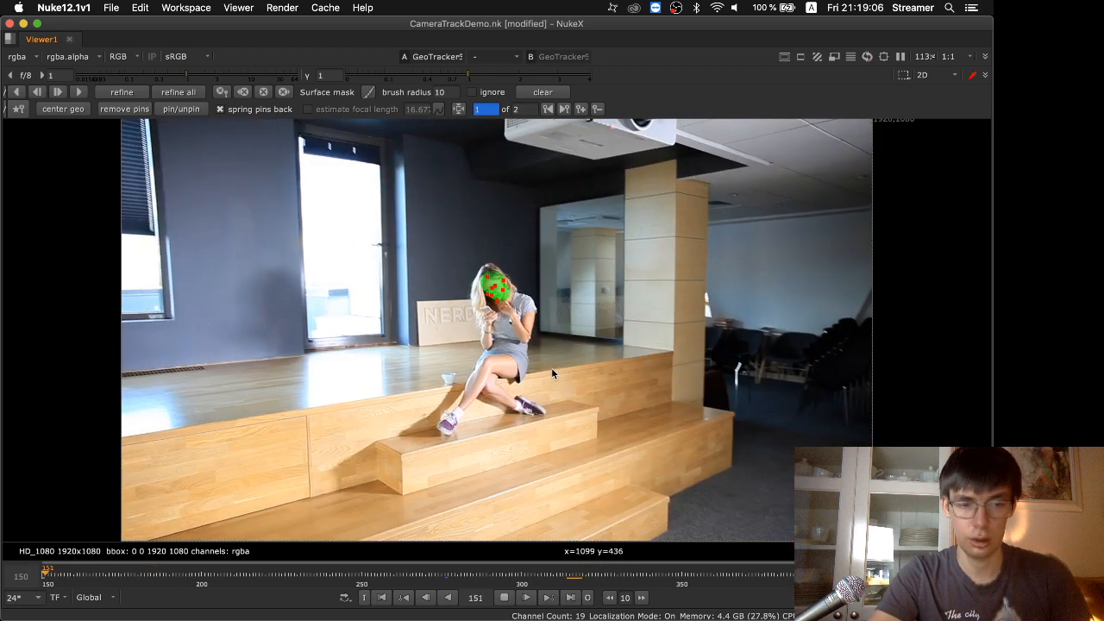
Remove all of GeoTracker3's pins from the head model while moving forward to around frame 155
{"action": "key", "text": "Right"}
{"action": "key", "text": "Right"}
{"action": "key", "text": "Right"}
{"action": "key", "text": "Right"}
{"action": "key", "text": "Right"}
{"action": "left_click", "coordinate": [129, 109]}
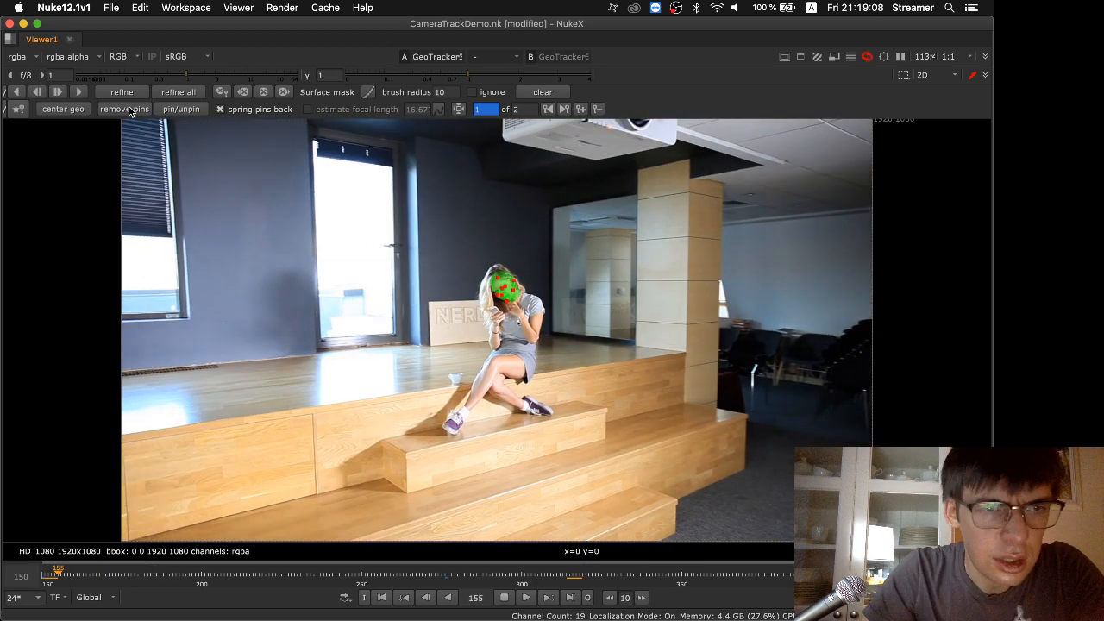
Examine how well the head model follows the woman's face from about frame 155 to frame 210
{"action": "key", "text": "Right"}
{"action": "key", "text": "Right"}
{"action": "key", "text": "Right"}
{"action": "key", "text": "Right"}
{"action": "key", "text": "Right"}
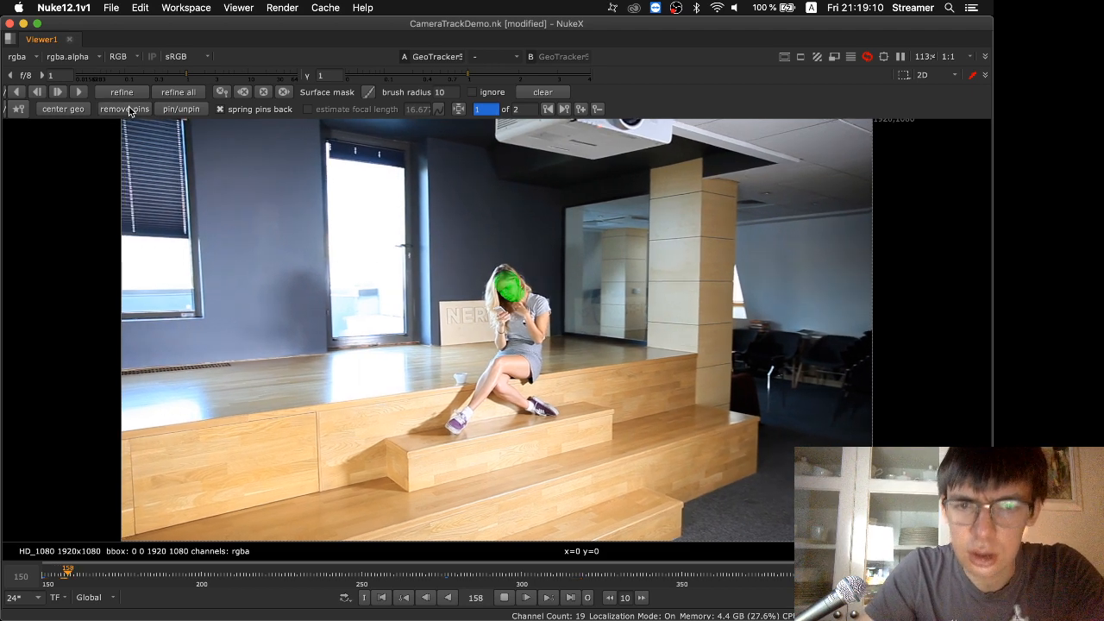
{"action": "key", "text": "Right"}
{"action": "key", "text": "Right"}
{"action": "key", "text": "Right"}
{"action": "key", "text": "Right"}
{"action": "key", "text": "Right"}
{"action": "key", "text": "Right"}
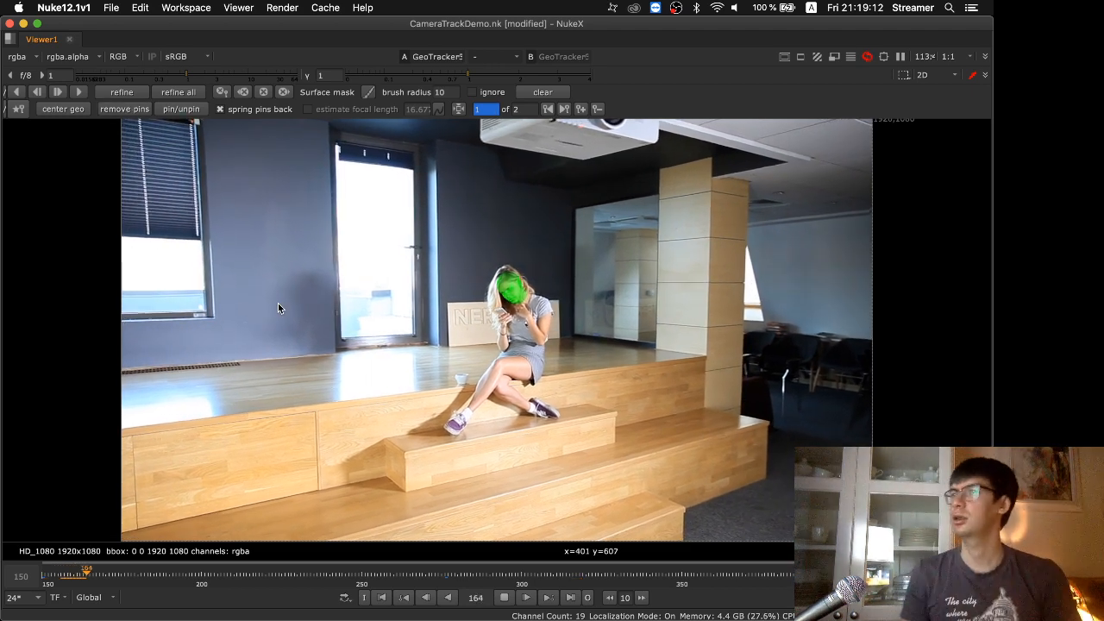
{"action": "key", "text": "Right"}
{"action": "key", "text": "Right"}
{"action": "key", "text": "Right"}
{"action": "key", "text": "Right"}
{"action": "key", "text": "Right"}
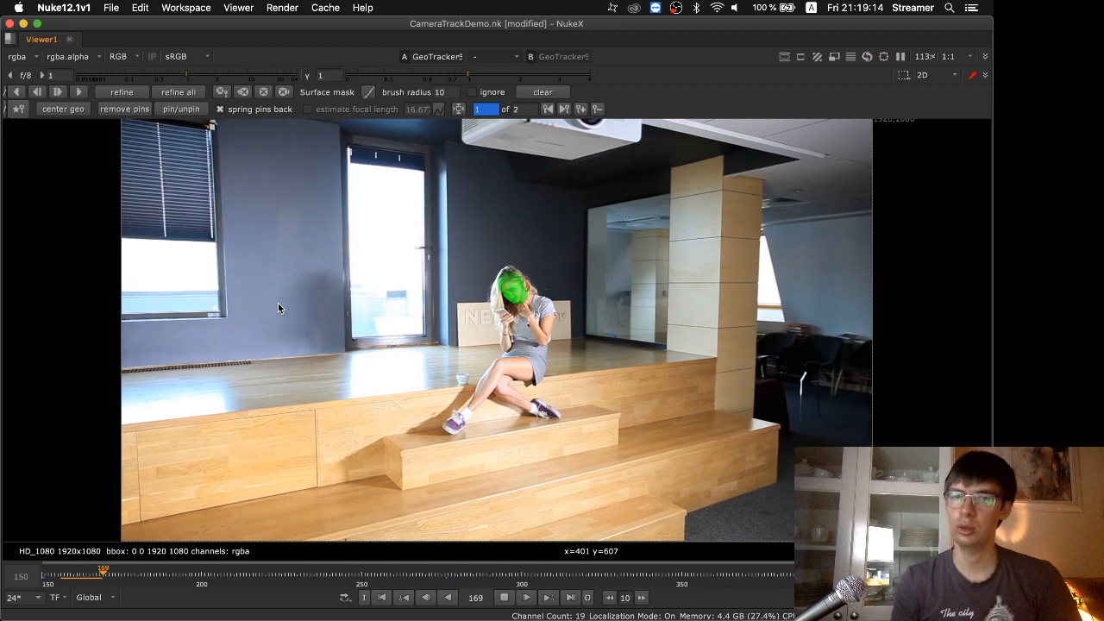
{"action": "key", "text": "Right"}
{"action": "key", "text": "Right"}
{"action": "key", "text": "Right"}
{"action": "key", "text": "Right"}
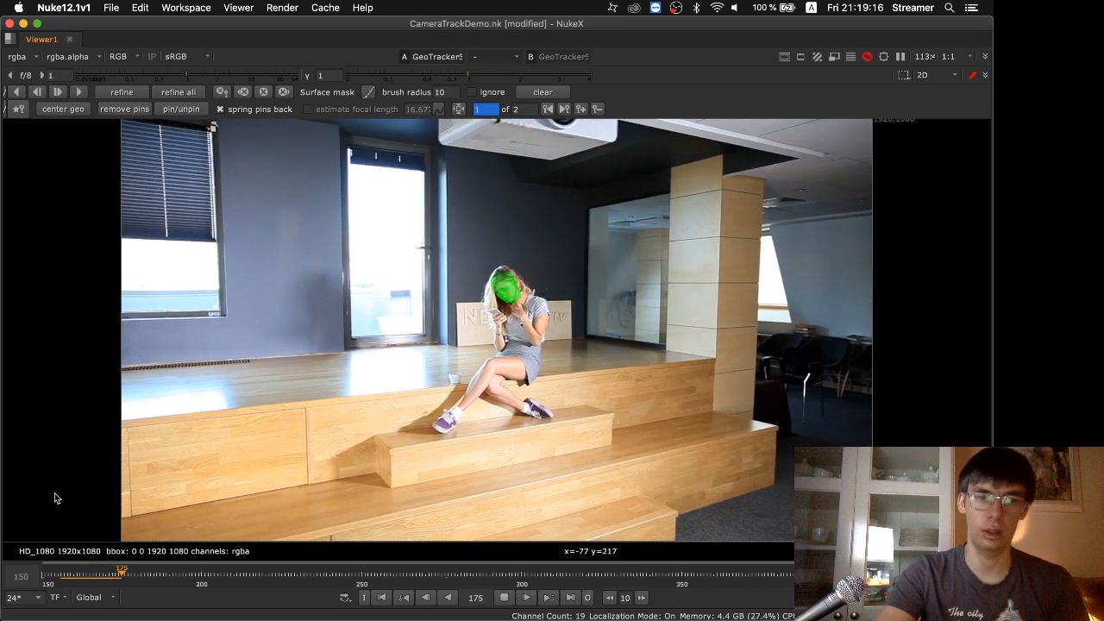
{"action": "key", "text": "Right"}
{"action": "key", "text": "Right"}
{"action": "key", "text": "Right"}
{"action": "key", "text": "Right"}
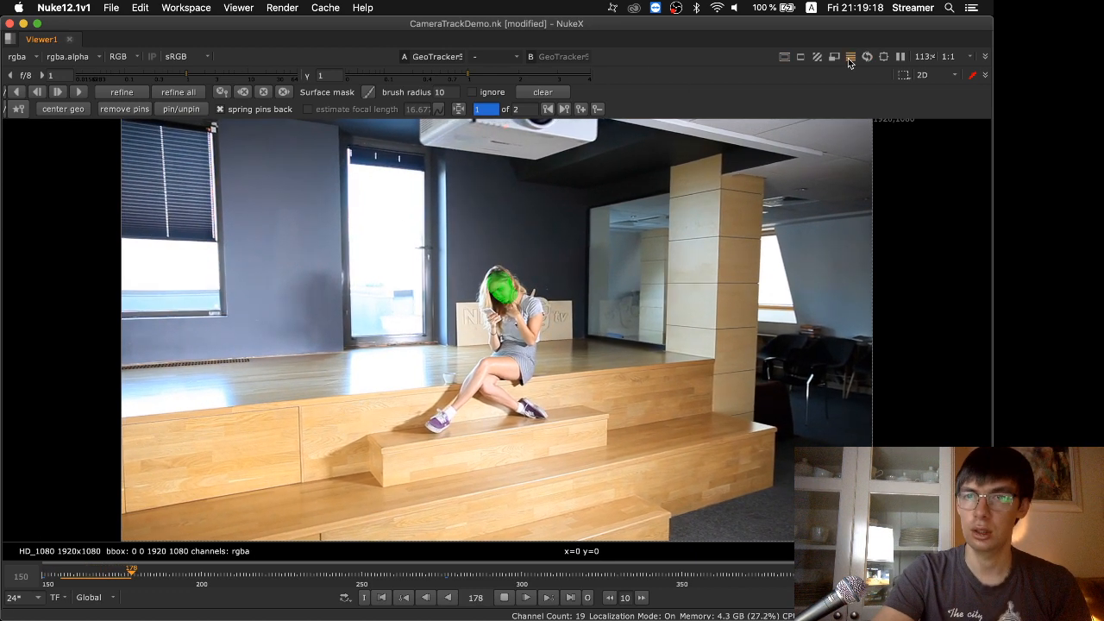
{"action": "key", "text": "Right"}
{"action": "key", "text": "Right"}
{"action": "key", "text": "Right"}
{"action": "key", "text": "Right"}
{"action": "key", "text": "Right"}
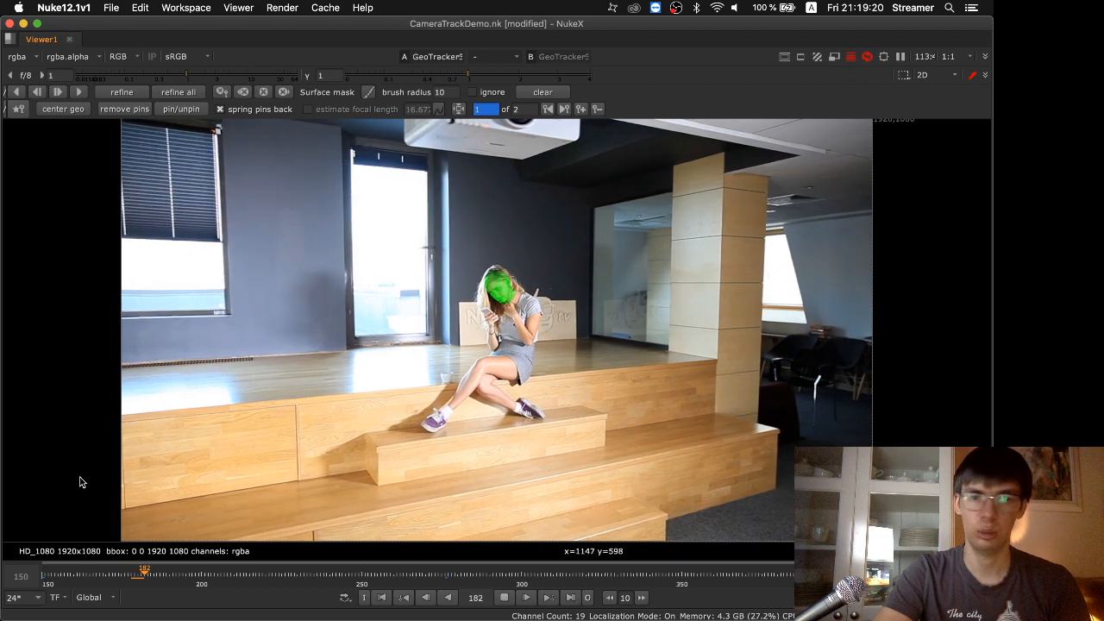
{"action": "key", "text": "Right"}
{"action": "key", "text": "Right"}
{"action": "key", "text": "Right"}
{"action": "key", "text": "Right"}
{"action": "key", "text": "Right"}
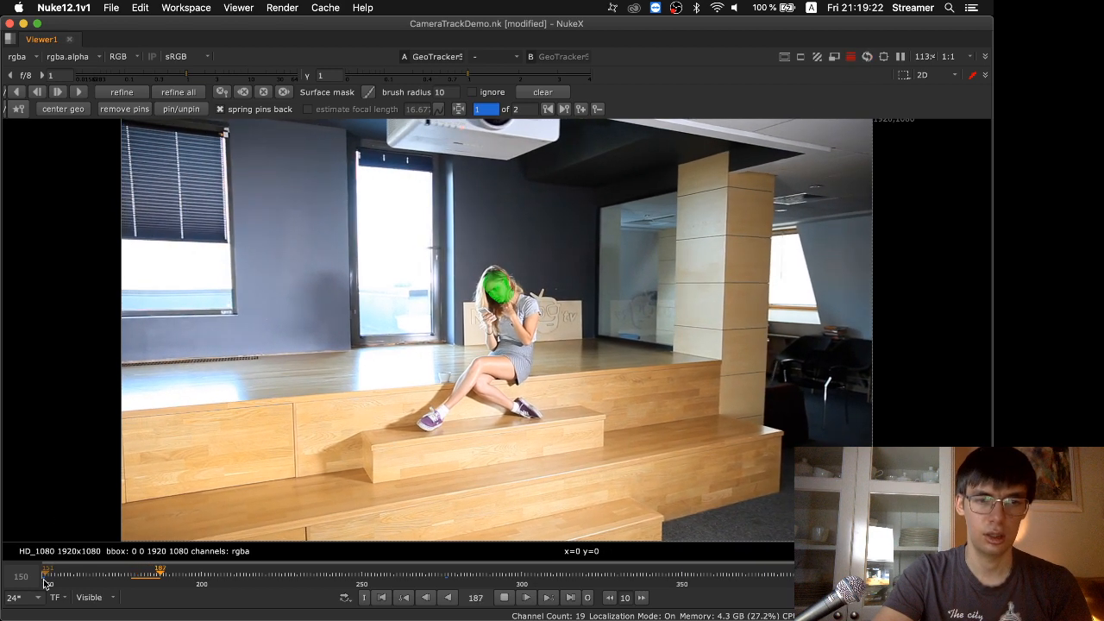
{"action": "key", "text": "Right"}
{"action": "key", "text": "Right"}
{"action": "key", "text": "Right"}
{"action": "key", "text": "Right"}
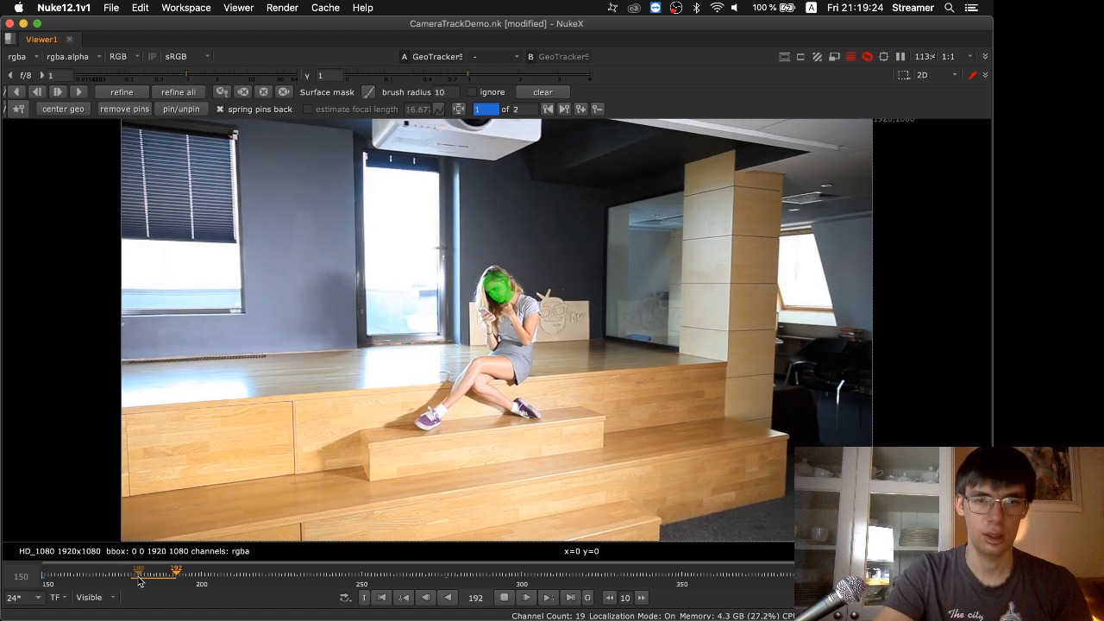
{"action": "key", "text": "Right"}
{"action": "key", "text": "Right"}
{"action": "key", "text": "Right"}
{"action": "key", "text": "Right"}
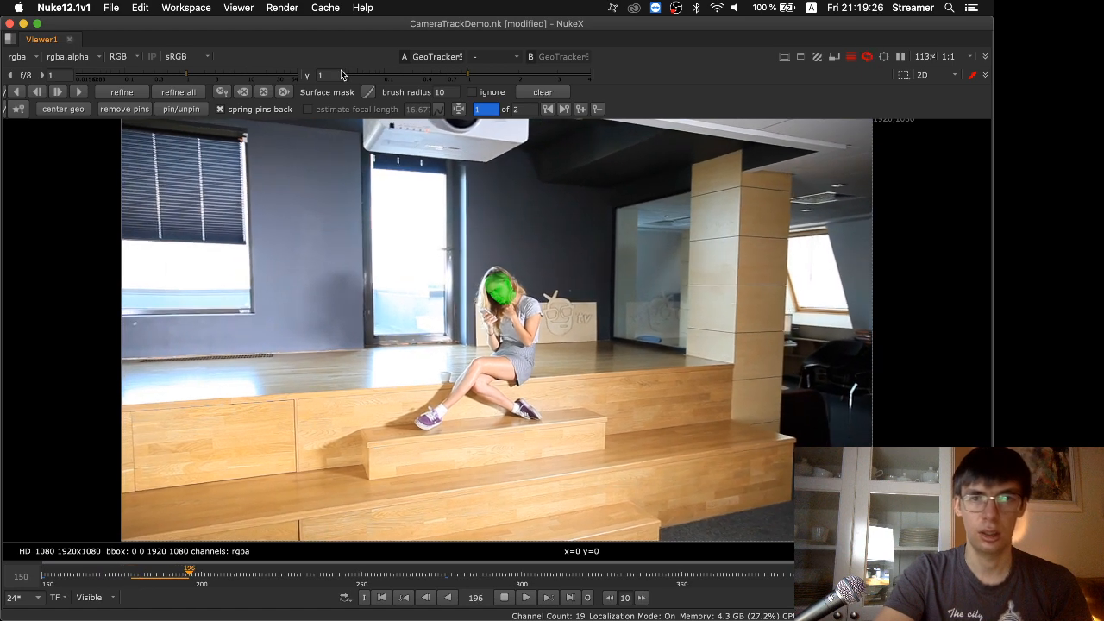
{"action": "key", "text": "Right"}
{"action": "key", "text": "Right"}
{"action": "key", "text": "Right"}
{"action": "key", "text": "Right"}
{"action": "key", "text": "Right"}
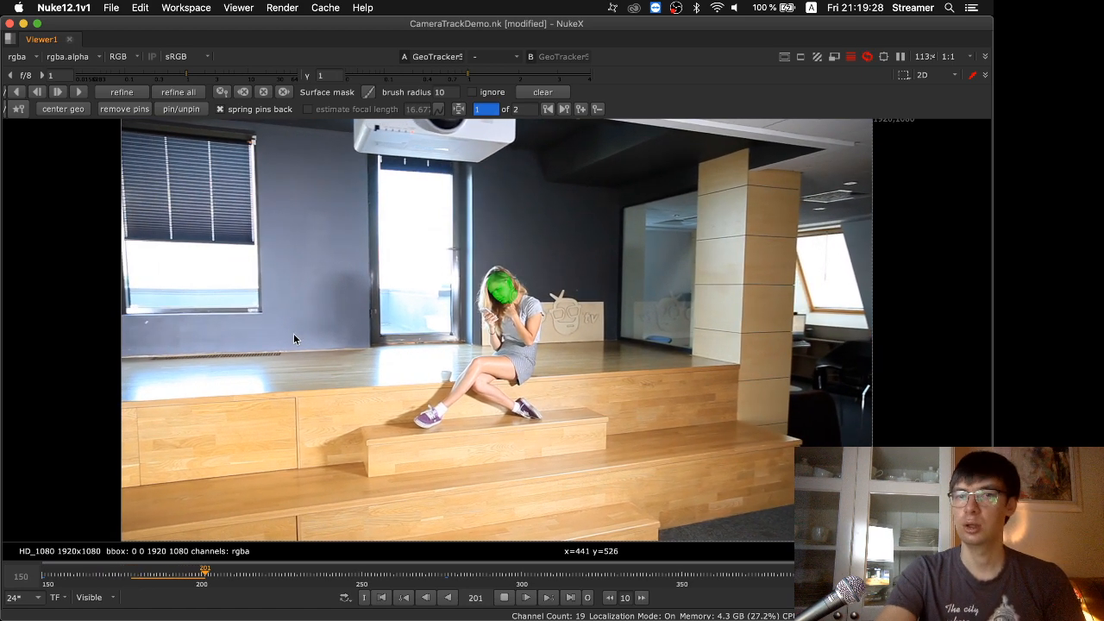
{"action": "key", "text": "Right"}
{"action": "key", "text": "Right"}
{"action": "key", "text": "Right"}
{"action": "key", "text": "Right"}
{"action": "key", "text": "Right"}
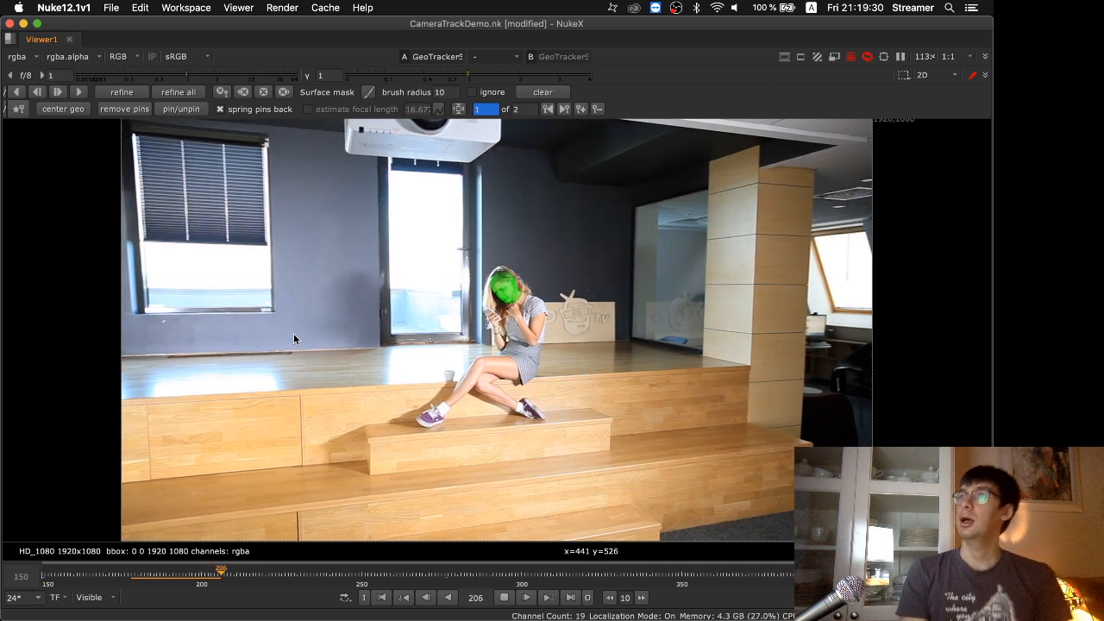
{"action": "key", "text": "Right"}
{"action": "key", "text": "Right"}
{"action": "key", "text": "Right"}
{"action": "key", "text": "Right"}
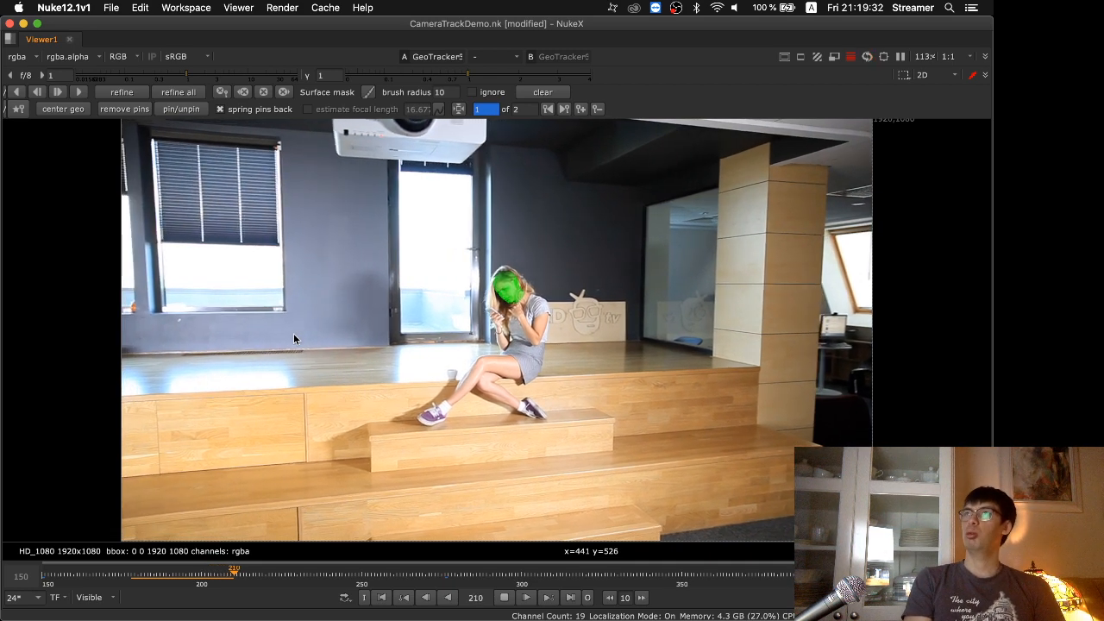
Switch to the presentation, advance to the Masks slide, and return to the CameraTrackDemo project in NukeX
{"action": "key", "text": "super+Tab"}
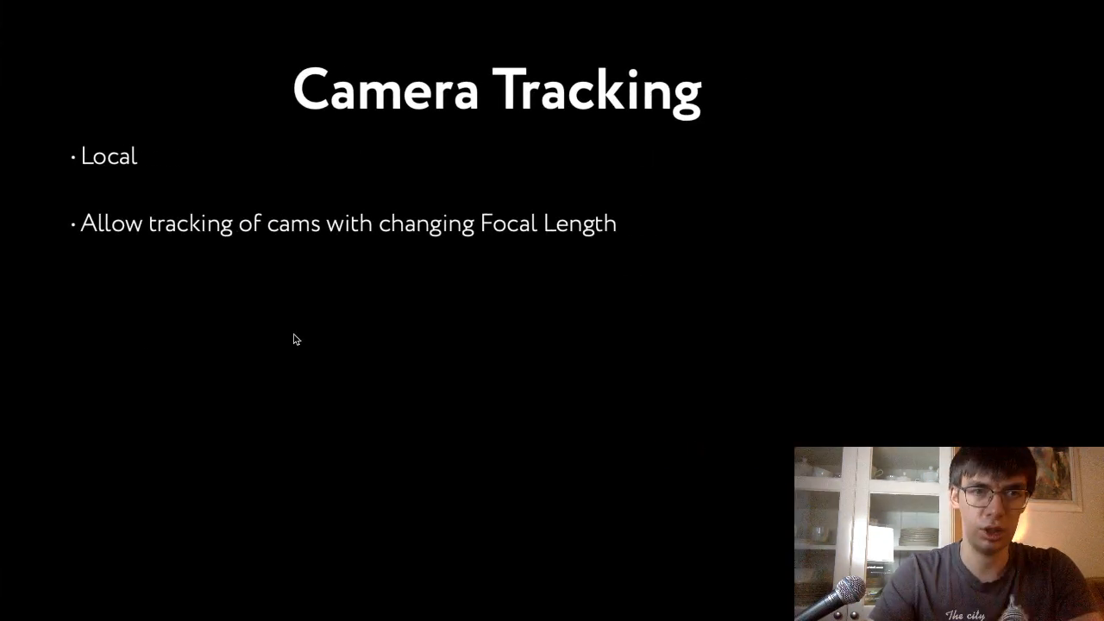
{"action": "key", "text": "Right"}
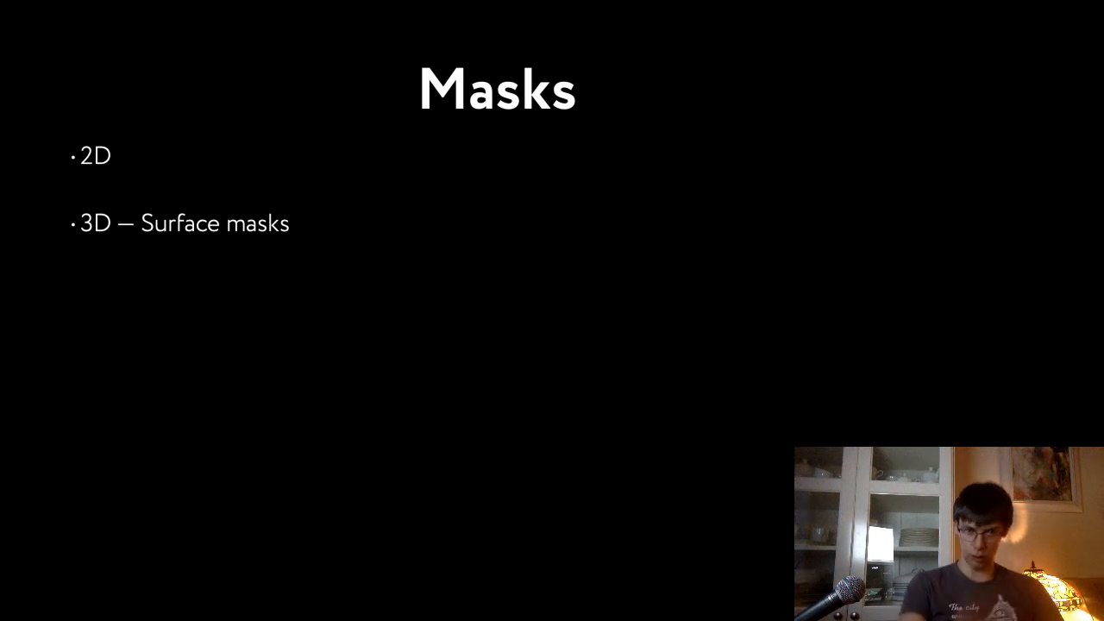
{"action": "key", "text": "super+Tab"}
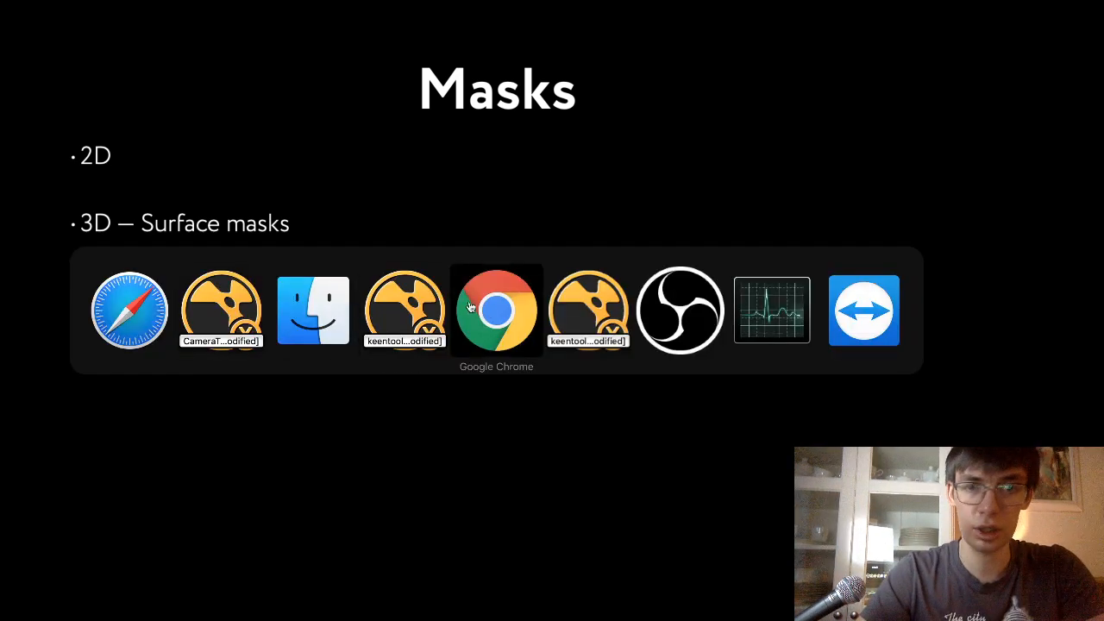
{"action": "left_click", "coordinate": [230, 309]}
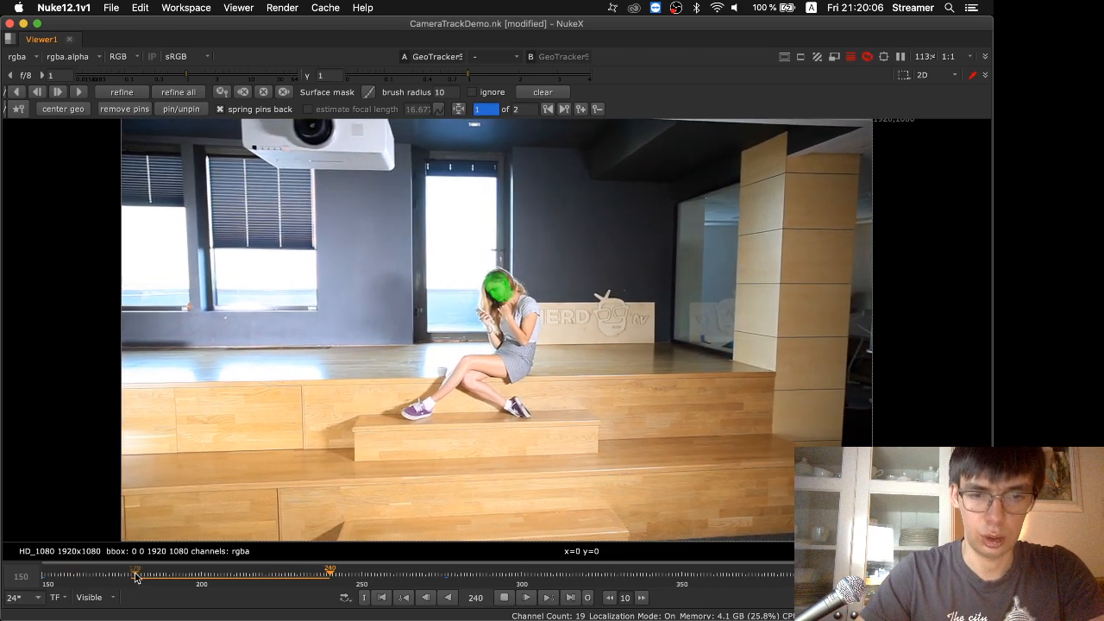
Narrow the timeline's visible range to frames 179–276 and keep the viewer centred on the tracked head during playback
{"action": "scroll", "coordinate": [136, 577], "scroll_direction": "down", "scroll_amount": 1}
{"action": "middle_click_drag", "start_coordinate": [135, 577], "coordinate": [393, 569]}
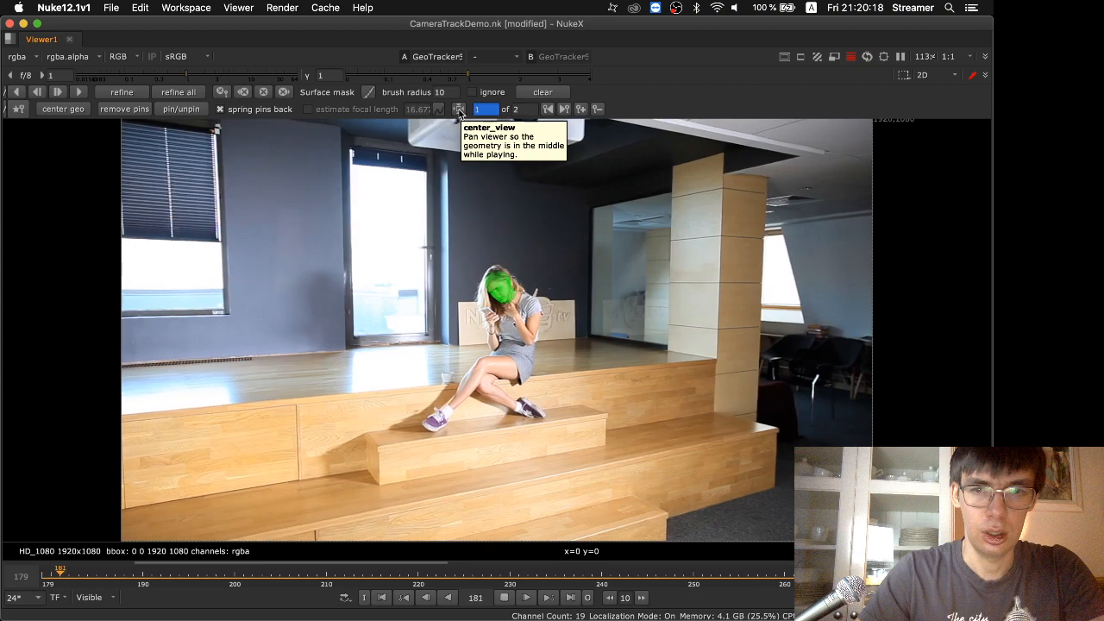
{"action": "left_click", "coordinate": [458, 112]}
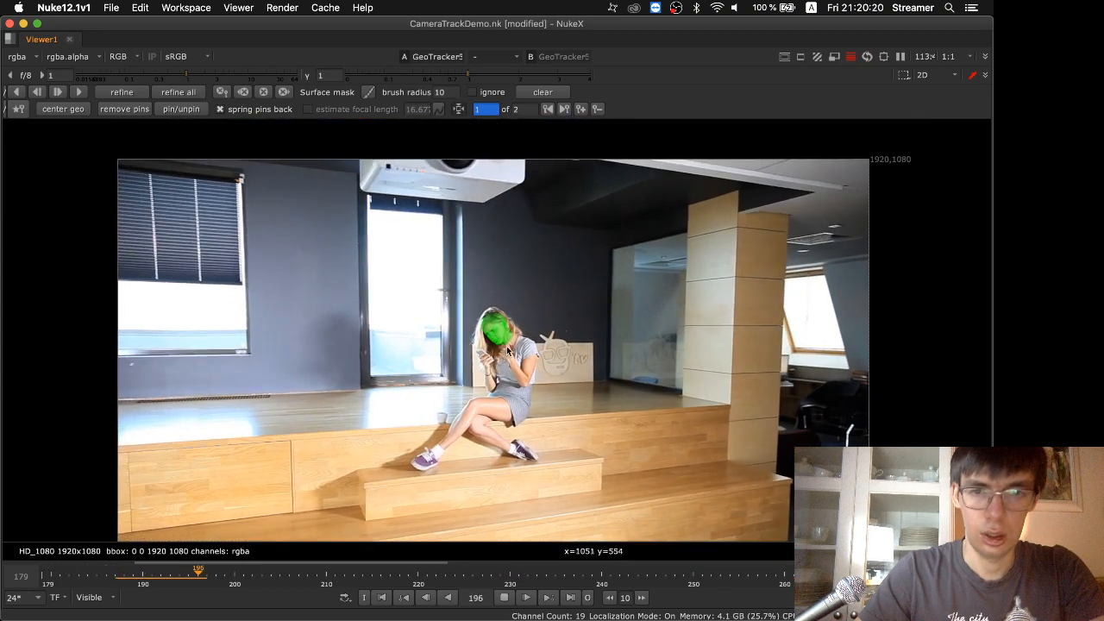
{"action": "scroll", "coordinate": [509, 333], "scroll_direction": "up", "scroll_amount": 8}
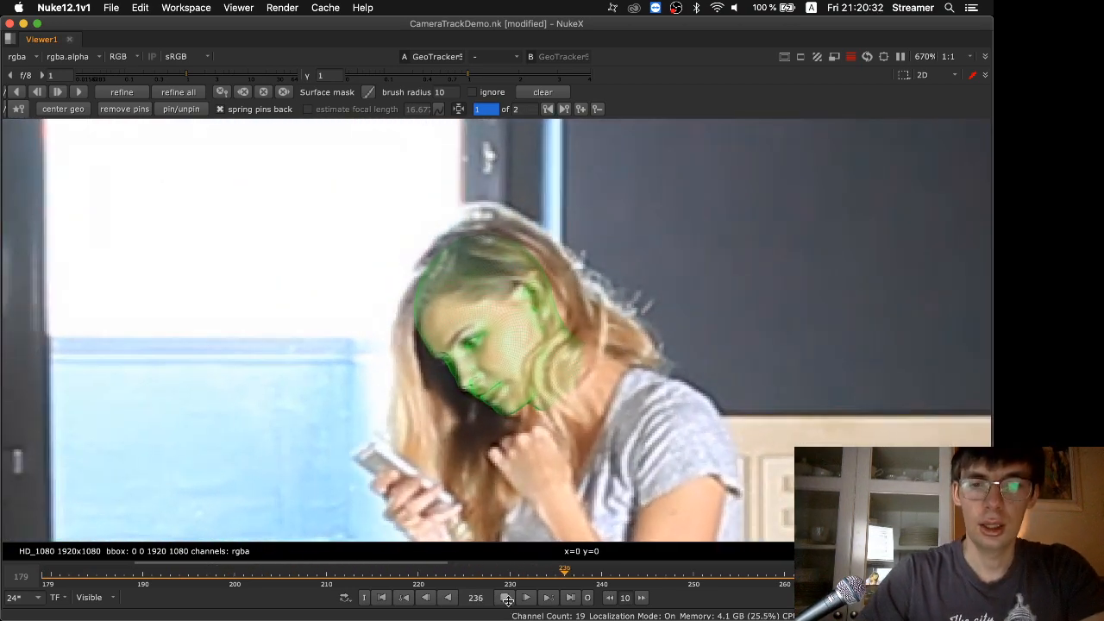
Restore the full workspace layout and add a Roto node beside GeoTracker3, connected to its mask input
{"action": "key", "text": "space"}
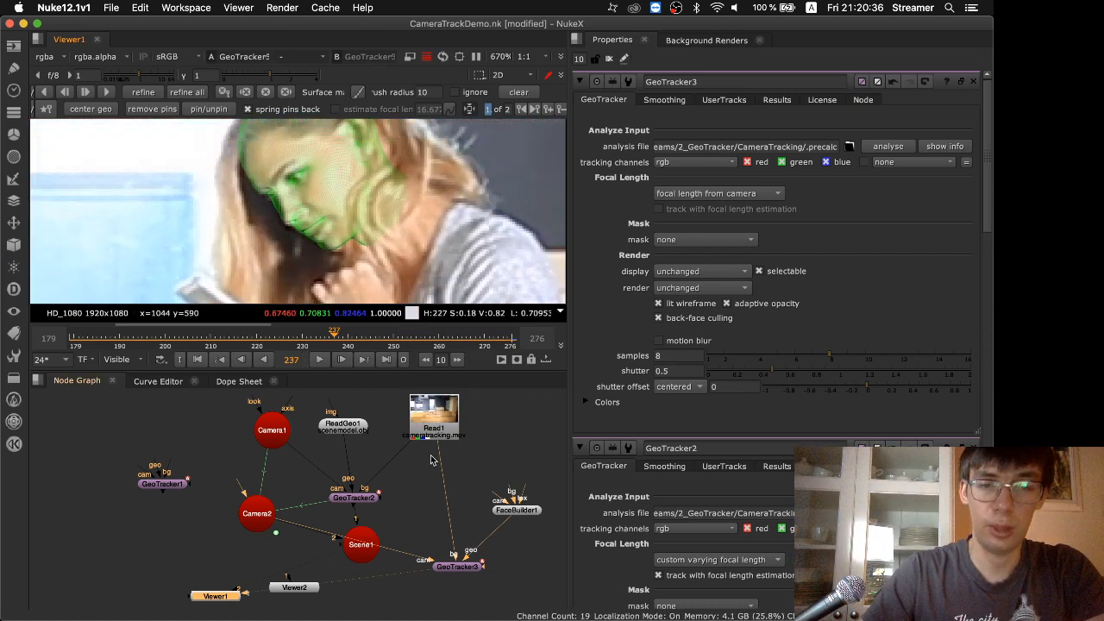
{"action": "left_click", "coordinate": [516, 563]}
{"action": "key", "text": "Tab"}
{"action": "key", "text": "Return"}
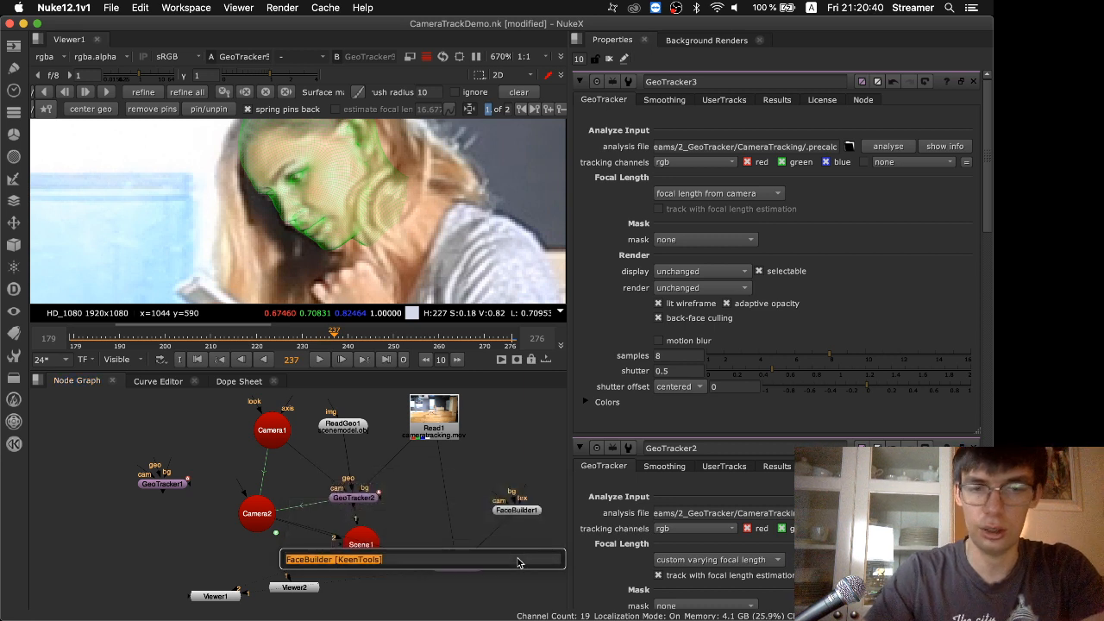
{"action": "type", "text": "c"}
{"action": "key", "text": "Escape"}
{"action": "key", "text": "o"}
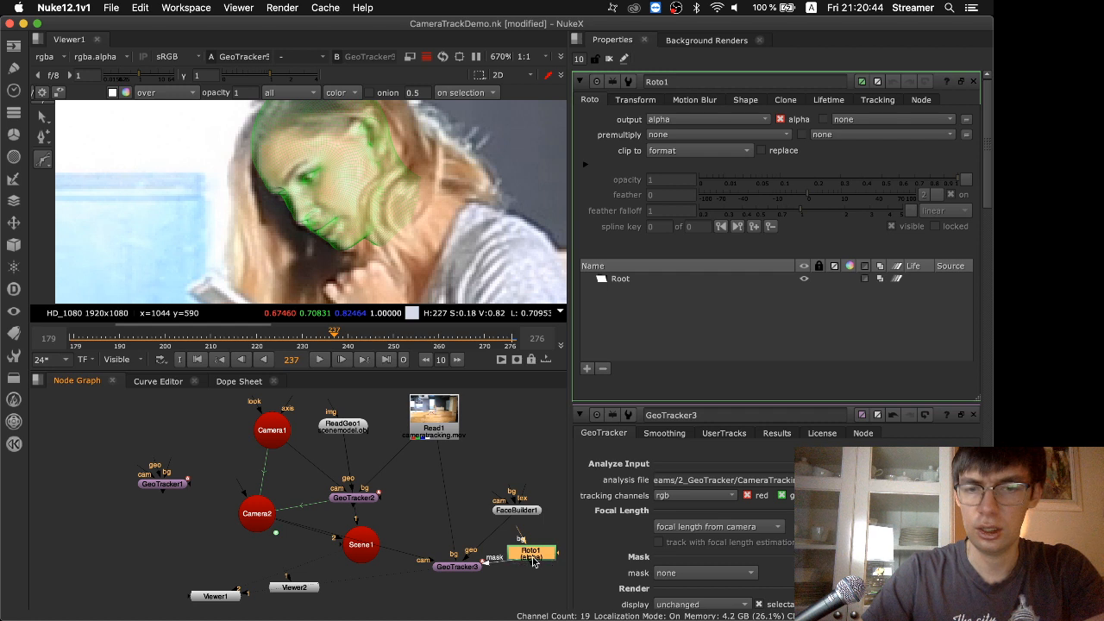
{"action": "left_click", "coordinate": [530, 559]}
{"action": "left_click", "coordinate": [457, 576]}
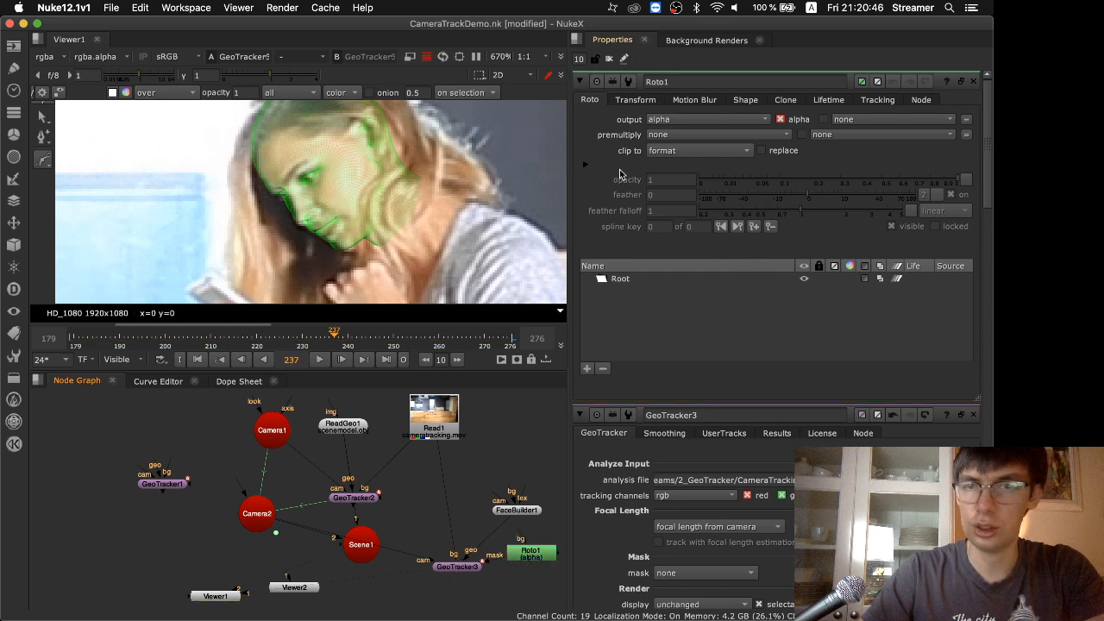
Open GeoTracker3's properties and review the available mask source options without changing the selection
{"action": "left_click", "coordinate": [460, 568]}
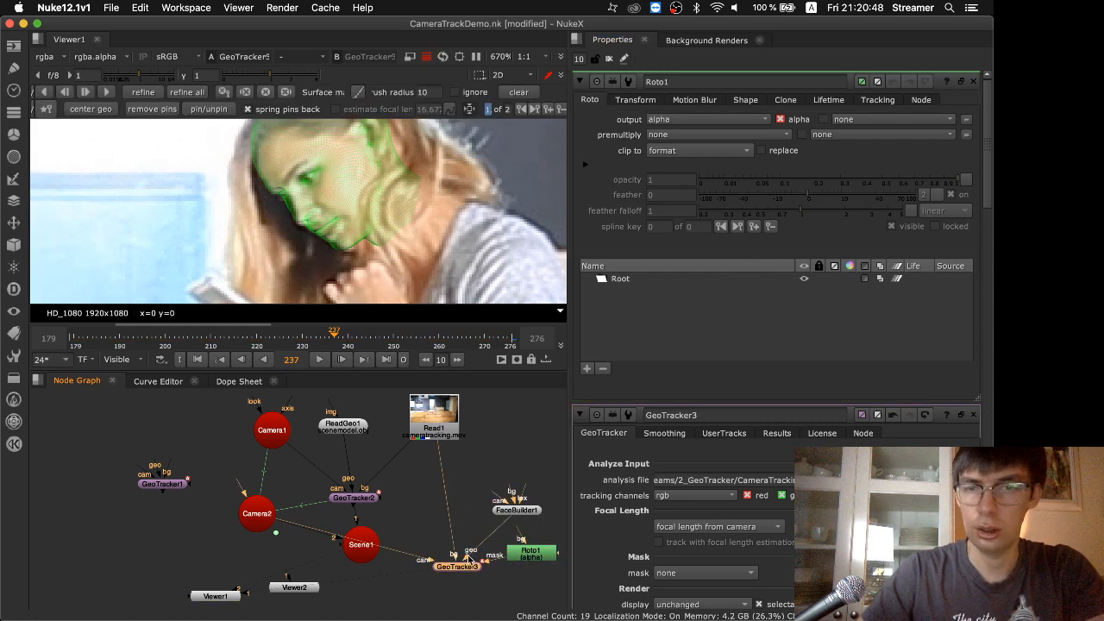
{"action": "double_click", "coordinate": [470, 559]}
{"action": "left_click", "coordinate": [680, 241]}
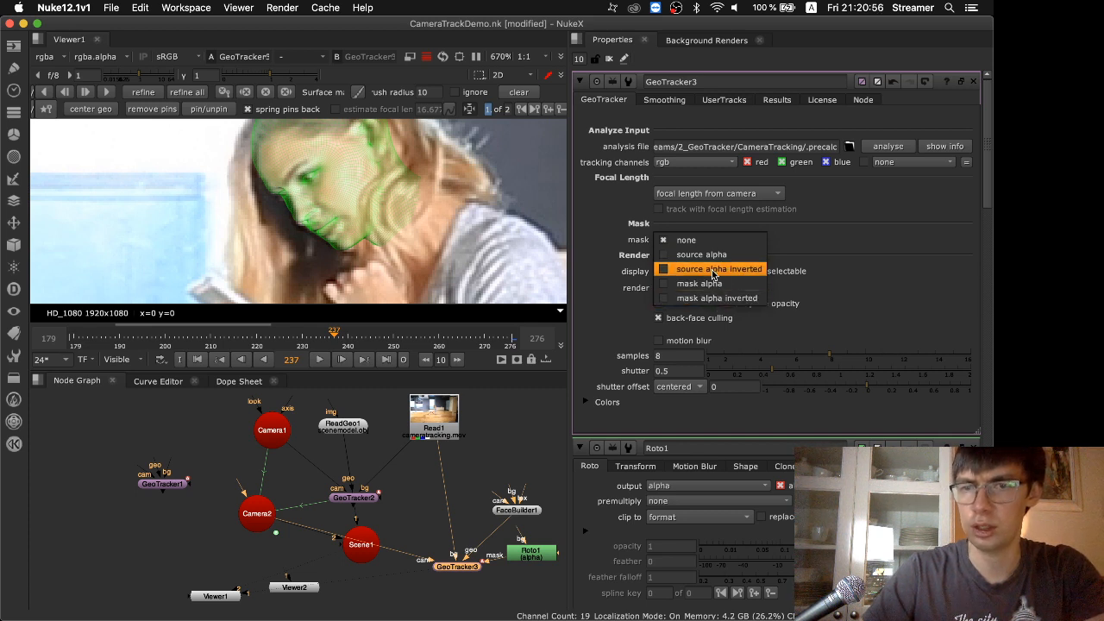
{"action": "left_click", "coordinate": [495, 243]}
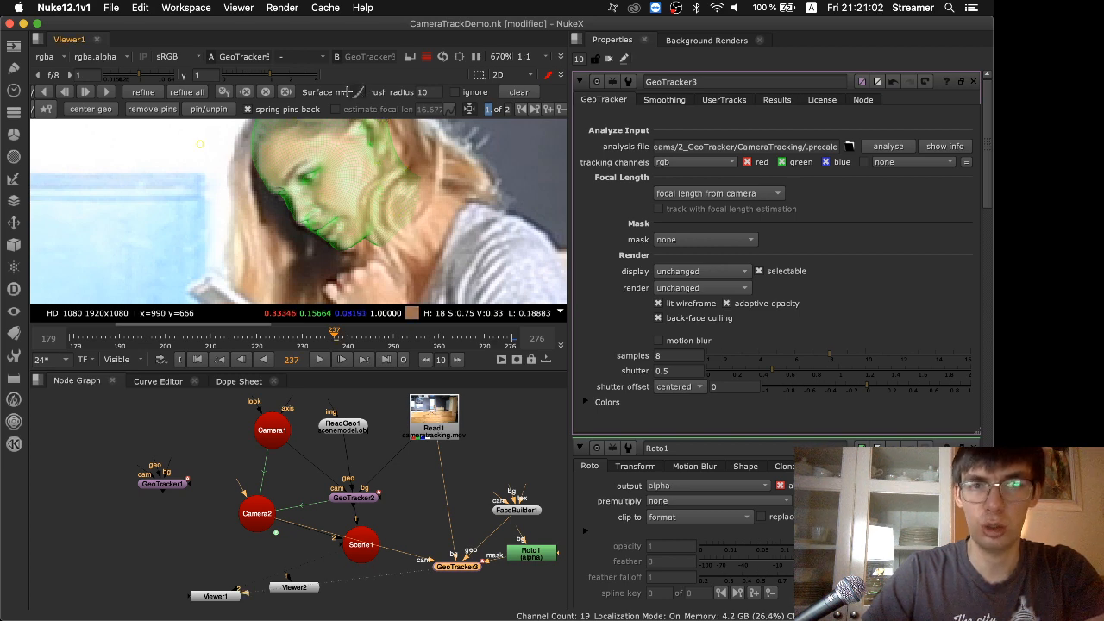
Set the surface mask brush radius to 100 and paint a mask patch on the head model beside the ear
{"action": "scroll", "coordinate": [347, 92], "scroll_direction": "down", "scroll_amount": 5}
{"action": "scroll", "coordinate": [347, 92], "scroll_direction": "up", "scroll_amount": 14}
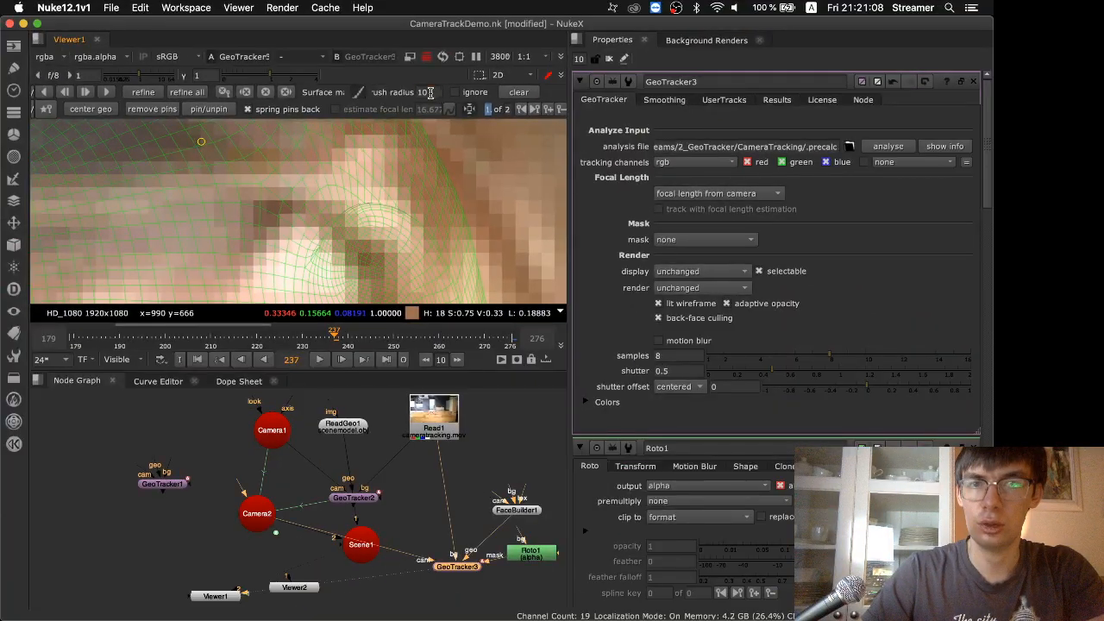
{"action": "type", "text": "0"}
{"action": "key", "text": "Return"}
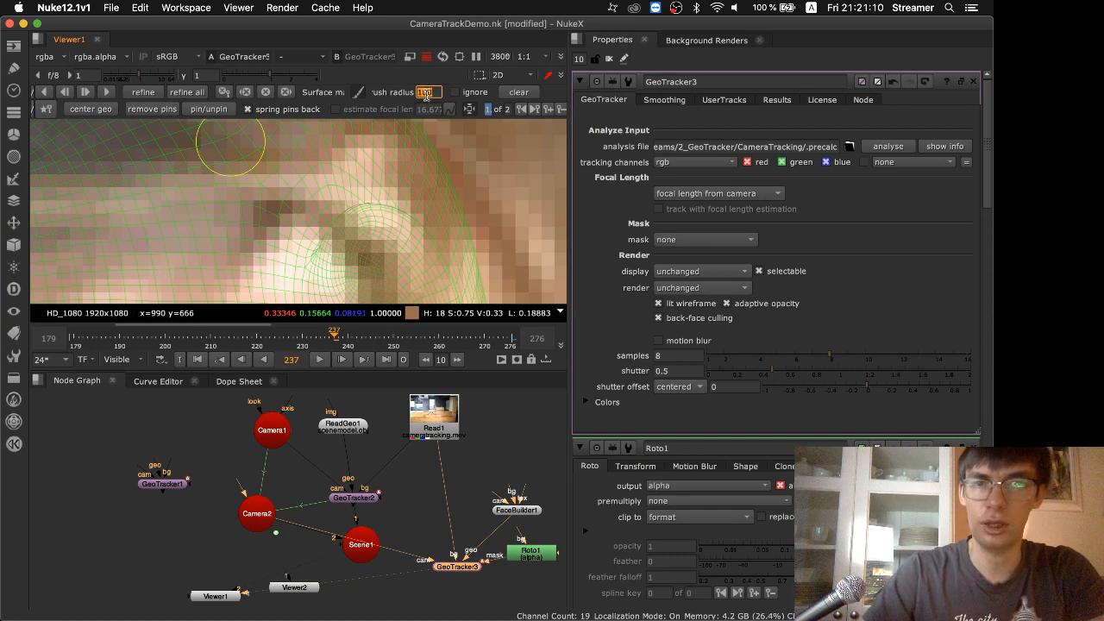
{"action": "left_click_drag", "start_coordinate": [265, 195], "coordinate": [279, 178]}
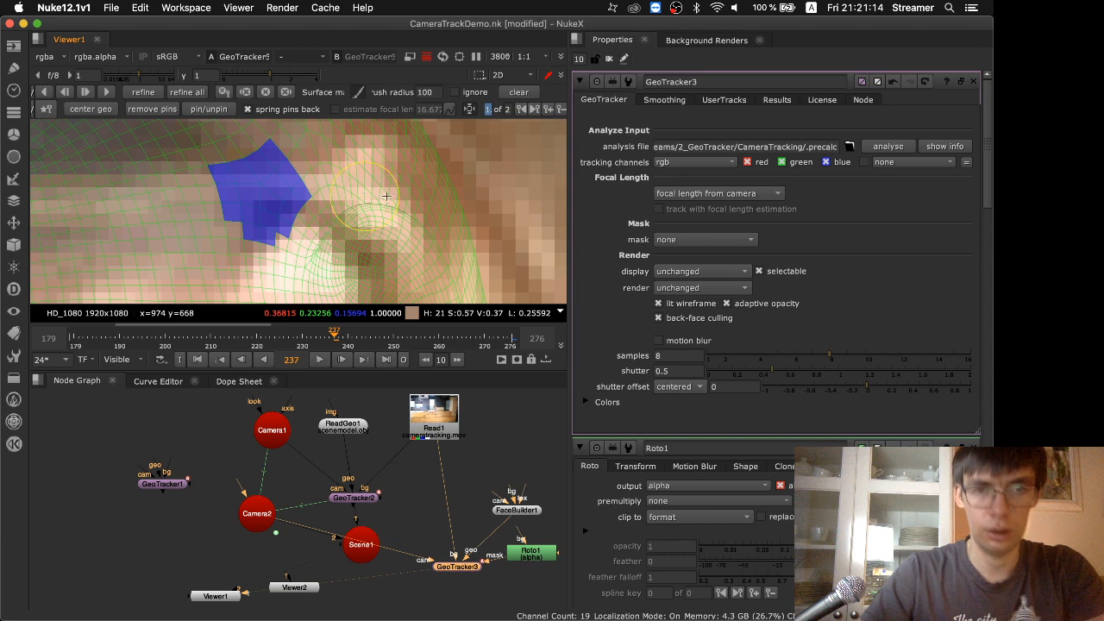
Enlarge the viewer, reduce the surface mask brush radius to about 61.6 and extend the mask from the ear up to the crown
{"action": "key", "text": "space"}
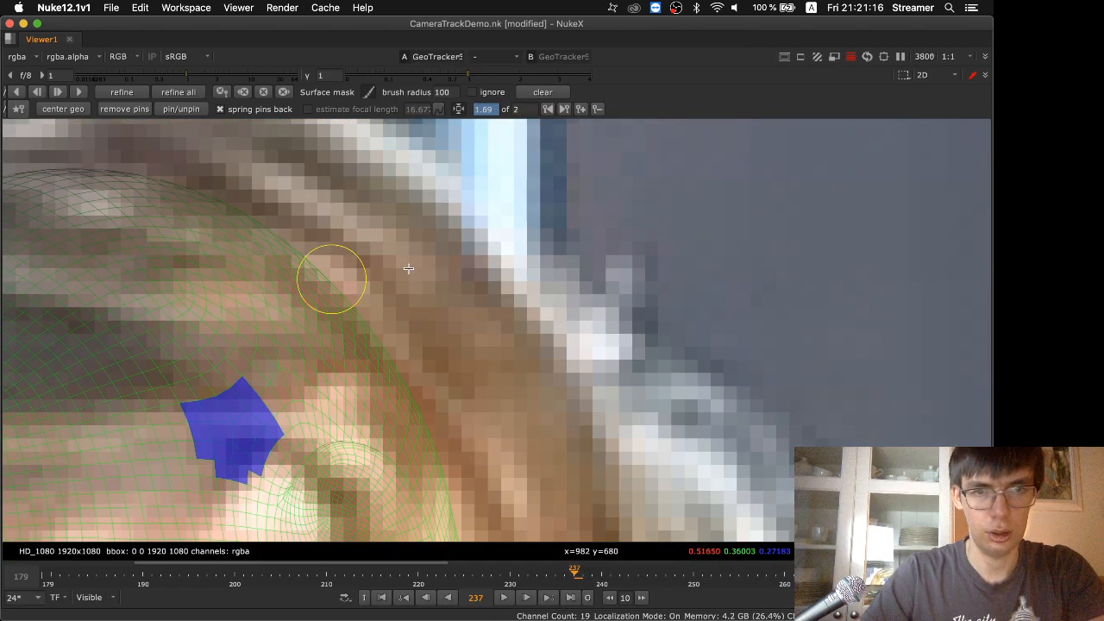
{"action": "left_click_drag", "start_coordinate": [376, 258], "coordinate": [353, 261], "text": "shift"}
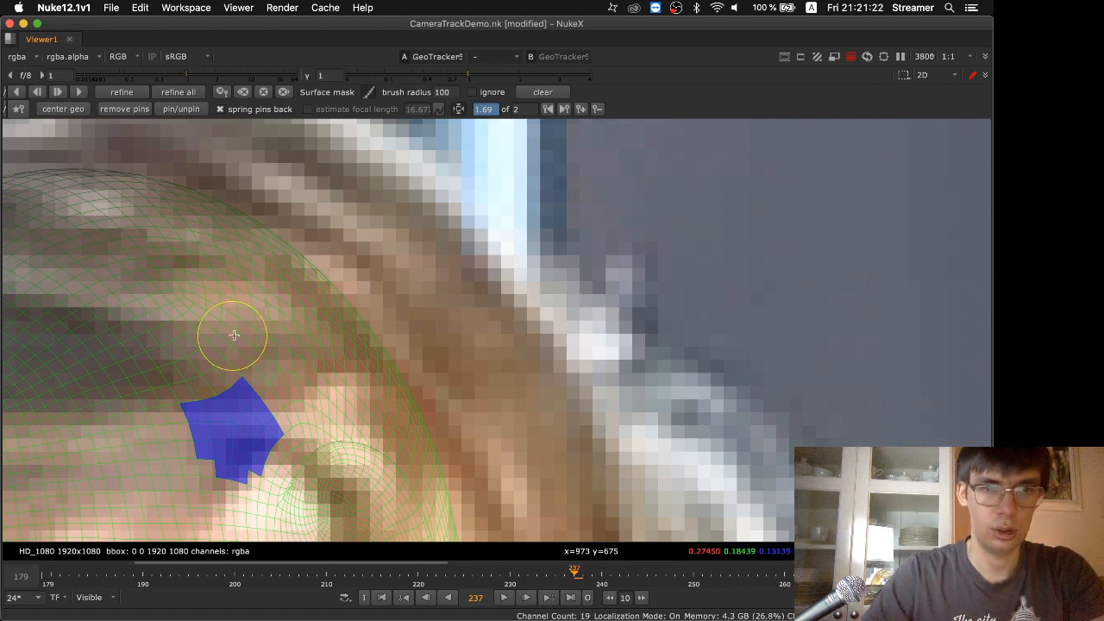
{"action": "mouse_move", "coordinate": [234, 320]}
{"action": "left_mouse_down"}
{"action": "mouse_move", "coordinate": [227, 387]}
{"action": "mouse_move", "coordinate": [302, 395]}
{"action": "mouse_move", "coordinate": [285, 380]}
{"action": "mouse_move", "coordinate": [263, 289]}
{"action": "mouse_move", "coordinate": [192, 313]}
{"action": "mouse_move", "coordinate": [129, 279]}
{"action": "mouse_move", "coordinate": [91, 222]}
{"action": "mouse_move", "coordinate": [31, 187]}
{"action": "mouse_move", "coordinate": [138, 205]}
{"action": "mouse_move", "coordinate": [178, 193]}
{"action": "mouse_move", "coordinate": [190, 275]}
{"action": "mouse_move", "coordinate": [33, 190]}
{"action": "mouse_move", "coordinate": [210, 288]}
{"action": "mouse_move", "coordinate": [301, 315]}
{"action": "mouse_move", "coordinate": [331, 298]}
{"action": "mouse_move", "coordinate": [314, 294]}
{"action": "mouse_move", "coordinate": [416, 466]}
{"action": "mouse_move", "coordinate": [290, 451]}
{"action": "mouse_move", "coordinate": [318, 478]}
{"action": "left_mouse_up"}
{"action": "scroll", "coordinate": [317, 479], "scroll_direction": "down", "scroll_amount": 3}
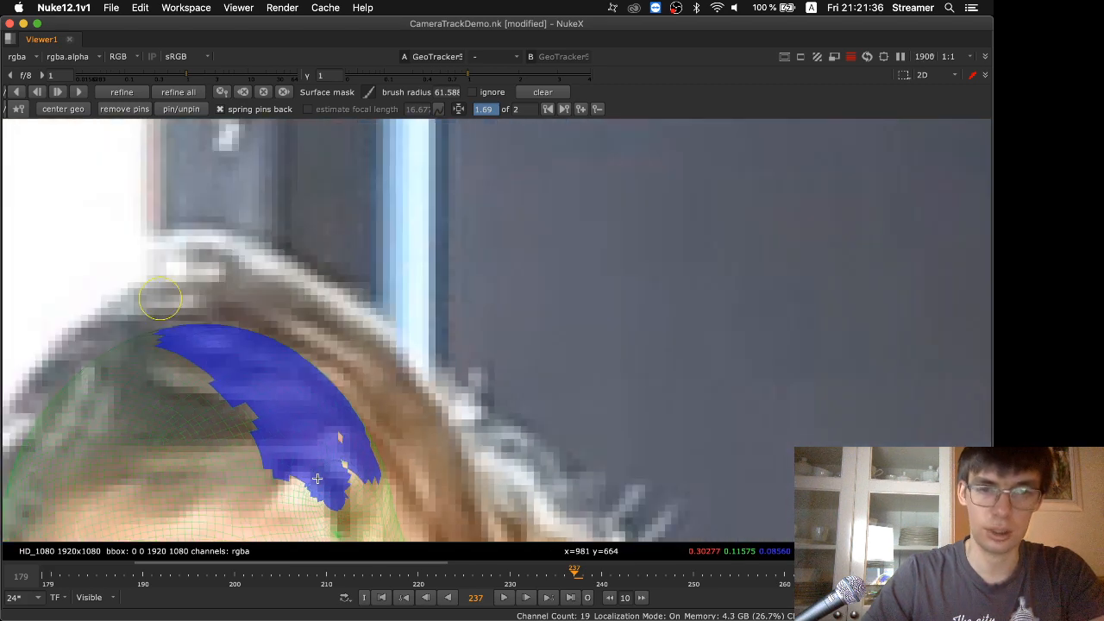
Paint the surface mask over the ear, the side of the neck and the remaining hair-covered area above the forehead
{"action": "key", "text": "f"}
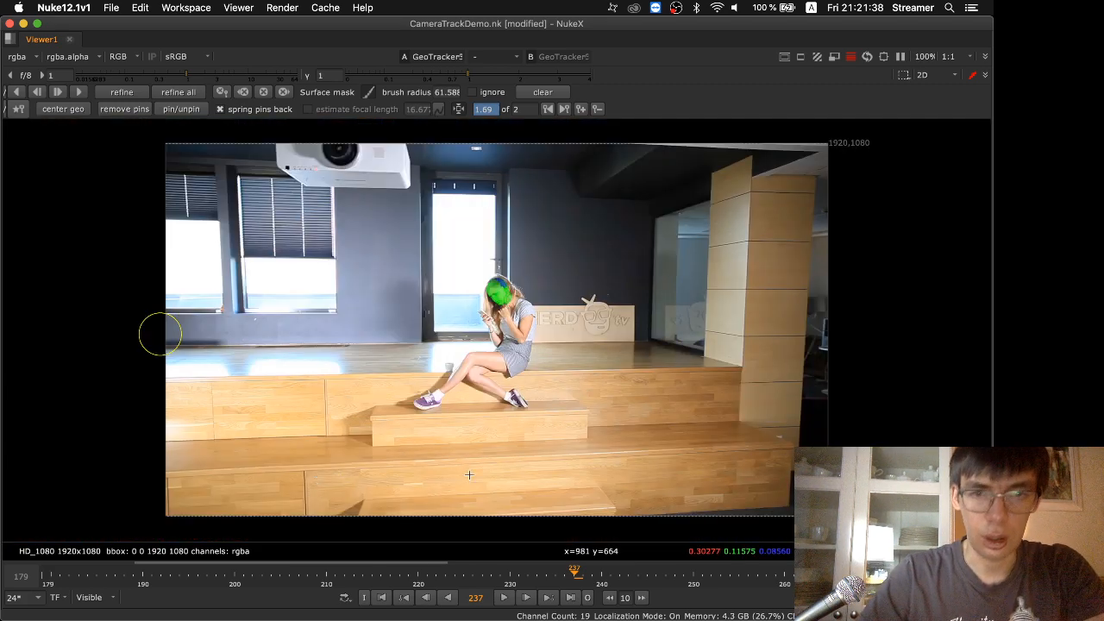
{"action": "scroll", "coordinate": [497, 298], "scroll_direction": "up", "scroll_amount": 10}
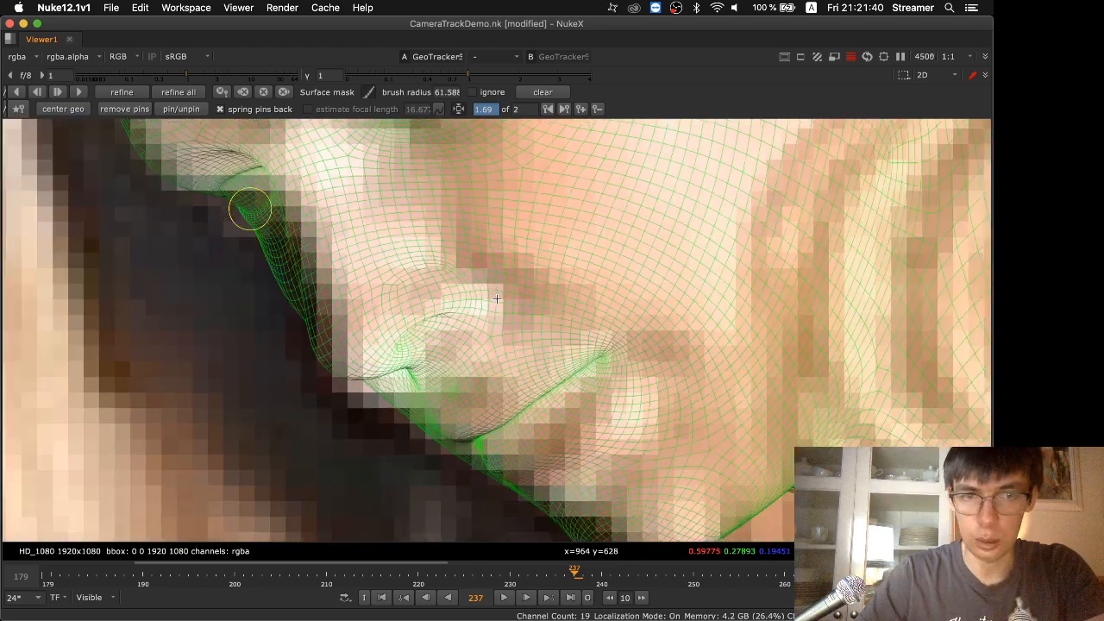
{"action": "scroll", "coordinate": [496, 299], "scroll_direction": "down", "scroll_amount": 4}
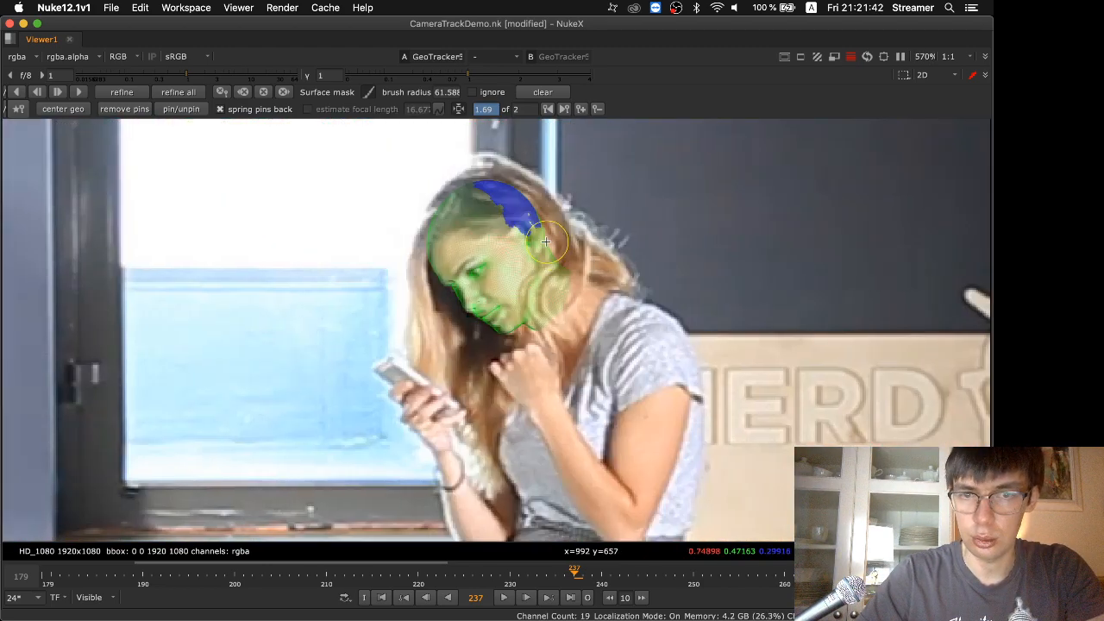
{"action": "mouse_move", "coordinate": [542, 241]}
{"action": "left_mouse_down"}
{"action": "mouse_move", "coordinate": [541, 321]}
{"action": "mouse_move", "coordinate": [538, 252]}
{"action": "left_mouse_up"}
{"action": "mouse_move", "coordinate": [504, 215]}
{"action": "left_mouse_down"}
{"action": "mouse_move", "coordinate": [440, 222]}
{"action": "mouse_move", "coordinate": [436, 243]}
{"action": "mouse_move", "coordinate": [473, 190]}
{"action": "left_mouse_up"}
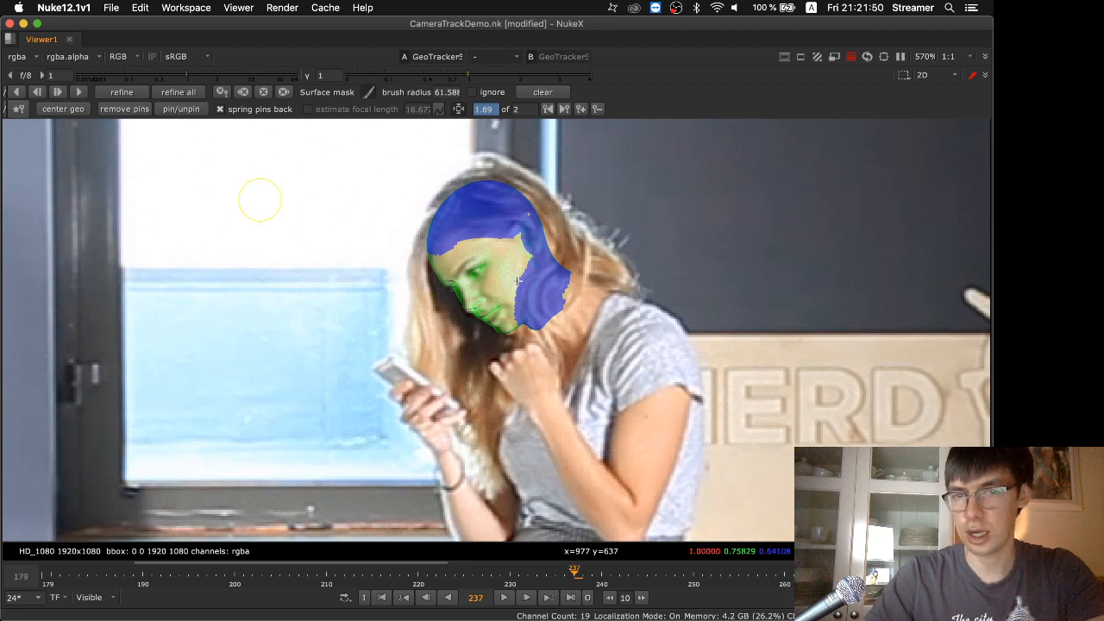
Trim the surface mask's edge along the cheek and jaw, keeping the area behind the jaw masked
{"action": "mouse_move", "coordinate": [518, 280]}
{"action": "left_mouse_down"}
{"action": "mouse_move", "coordinate": [518, 324]}
{"action": "mouse_move", "coordinate": [541, 306]}
{"action": "left_mouse_up"}
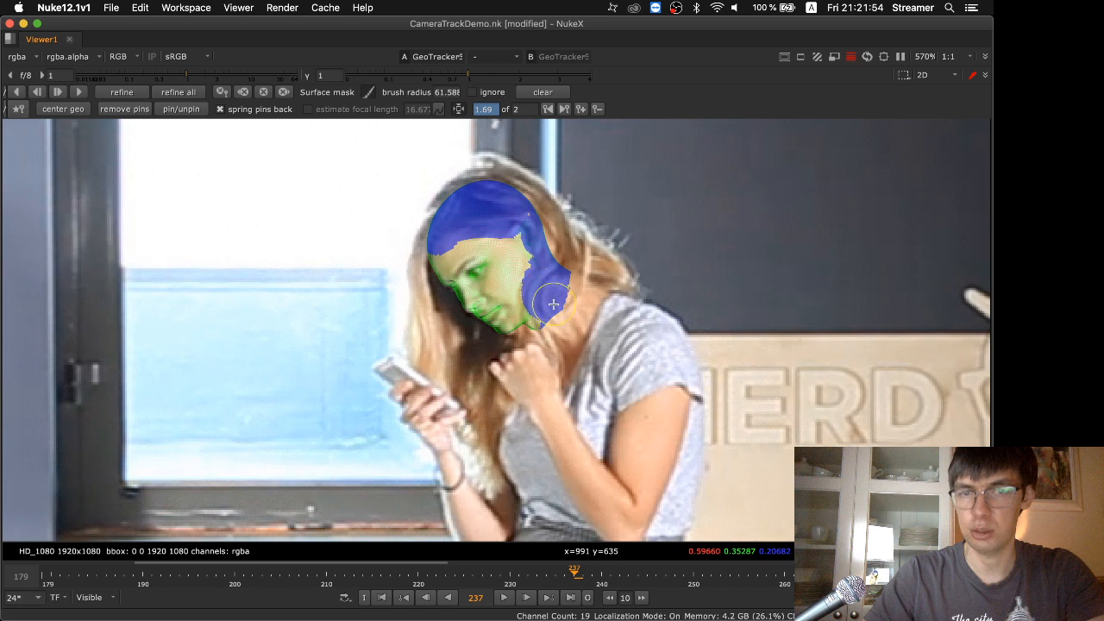
{"action": "left_click_drag", "start_coordinate": [553, 303], "coordinate": [552, 285]}
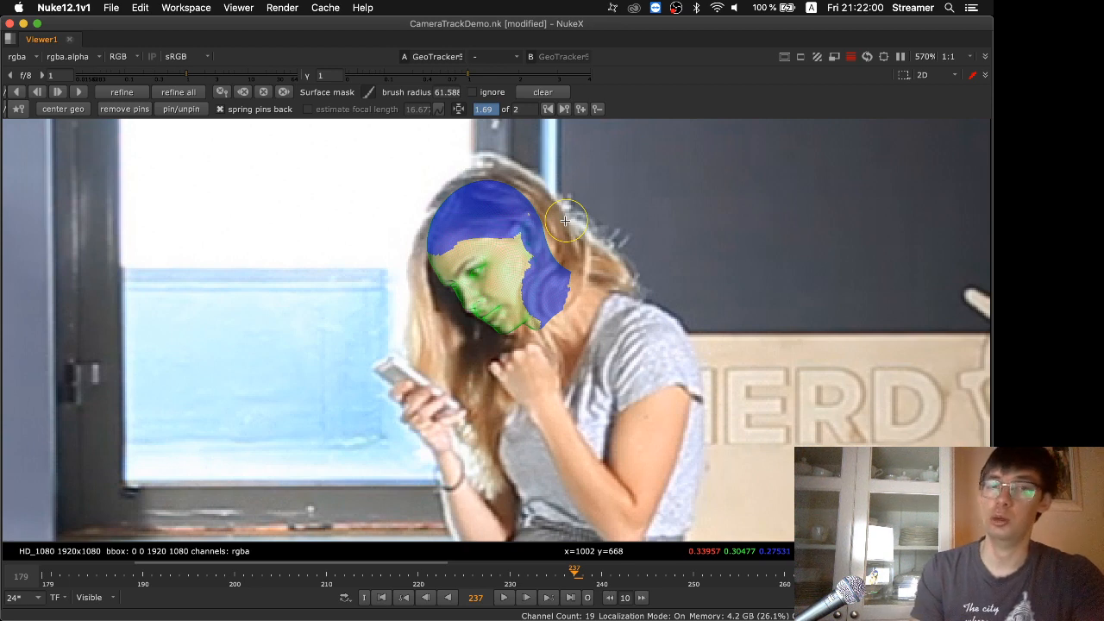
Switch to the presentation and advance from the Masks slide to the "What's next" slide
{"action": "key", "text": "super+Tab"}
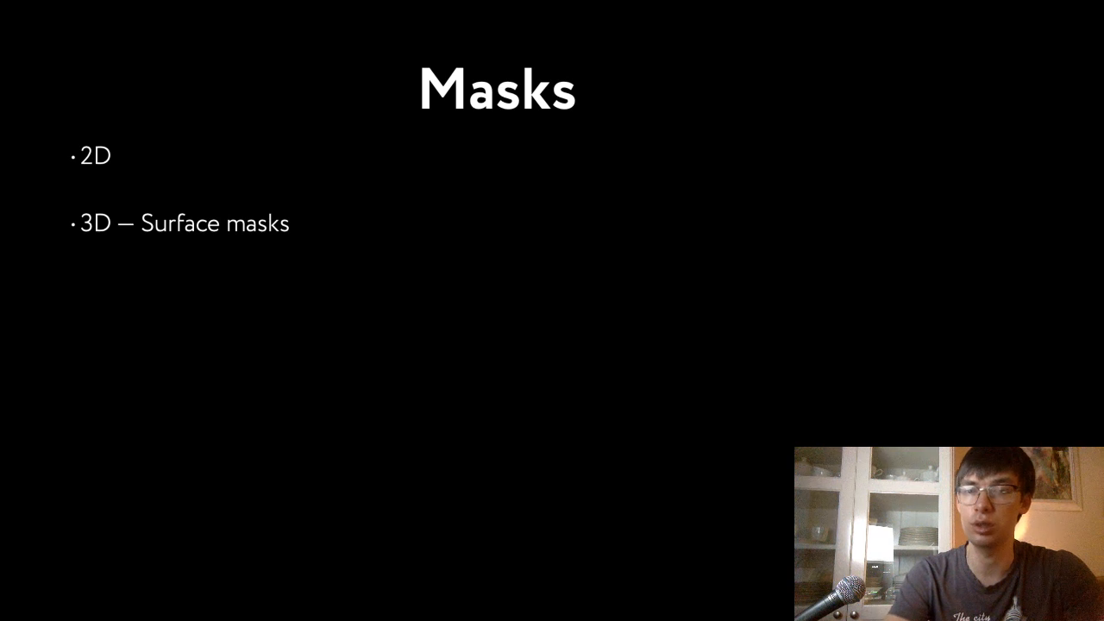
{"action": "key", "text": "Right"}
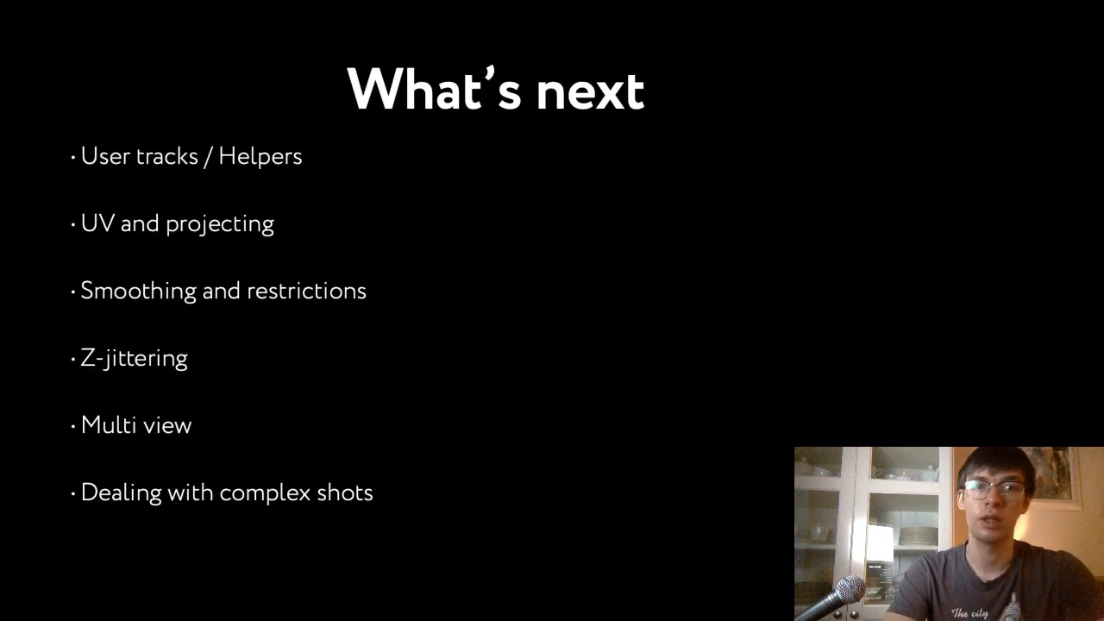